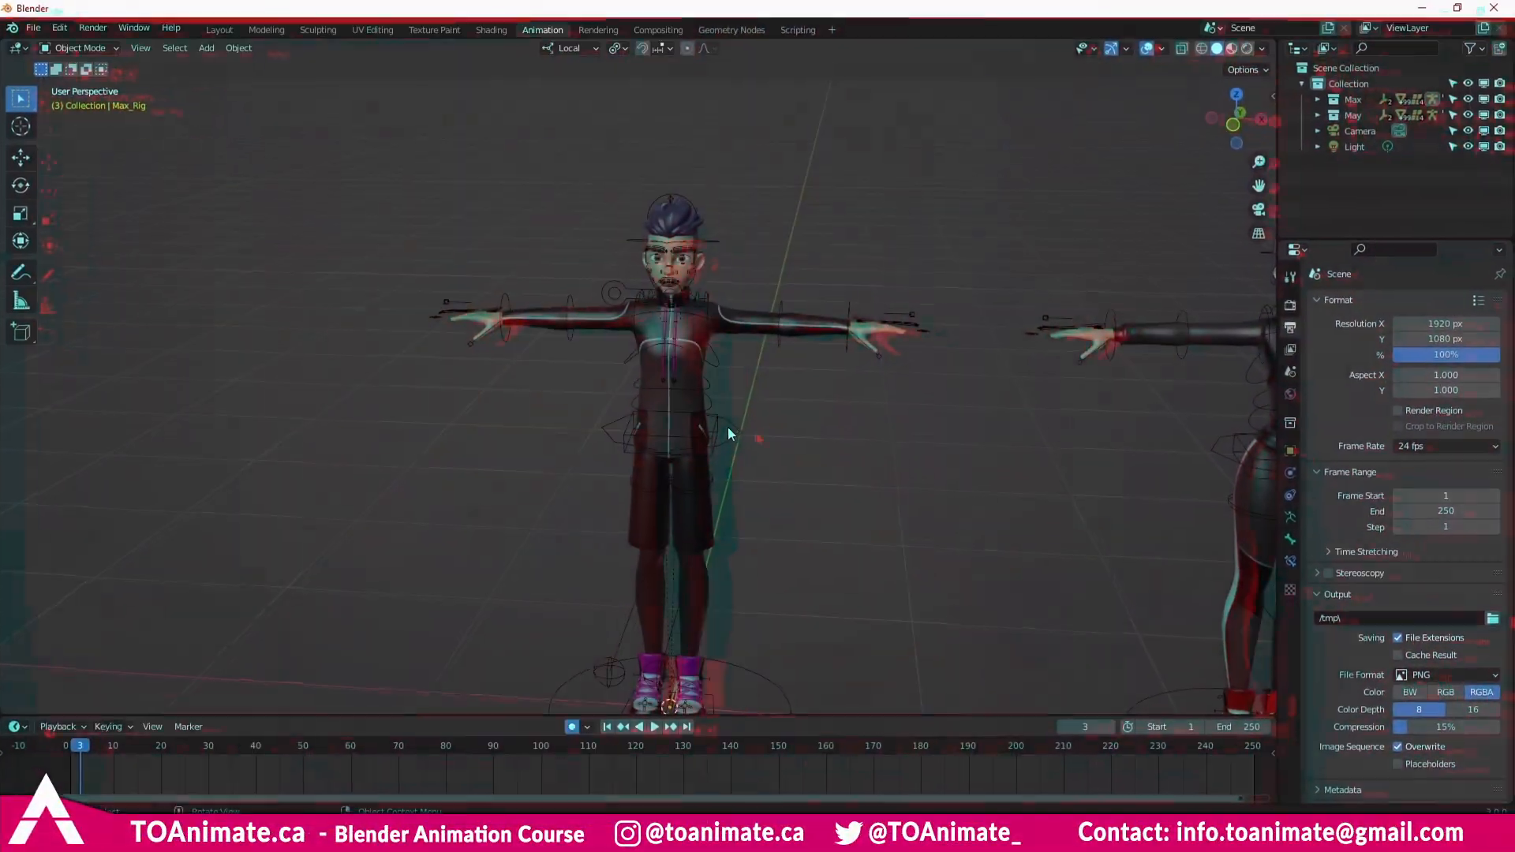
Select the Max character rig and display its Rig Layers controls.
{"action": "left_click", "coordinate": [741, 429]}
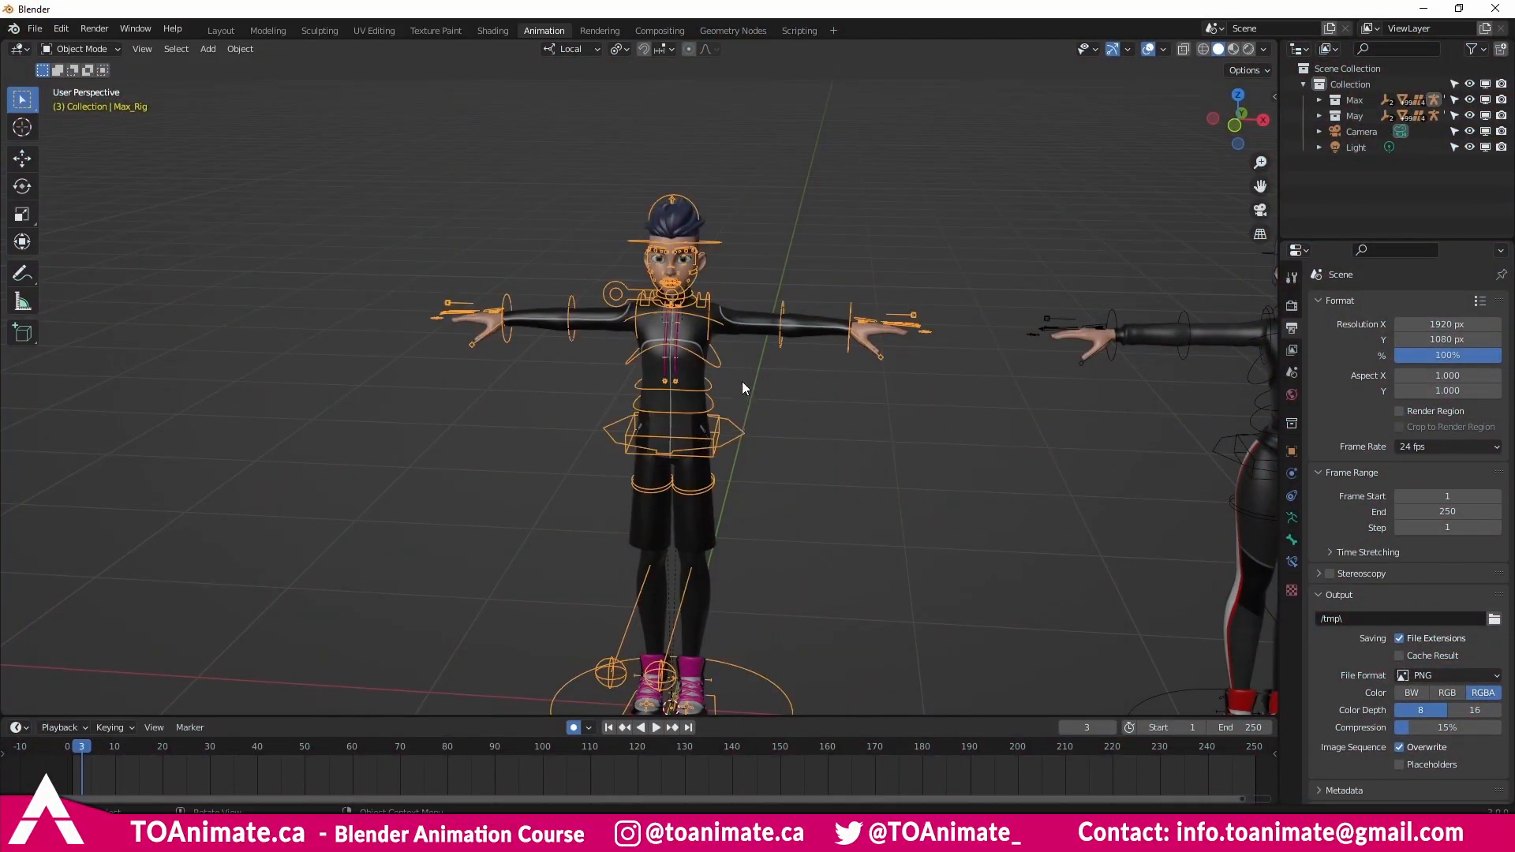
{"action": "scroll", "coordinate": [742, 381], "scroll_direction": "up", "scroll_amount": 3}
{"action": "key", "text": "n"}
{"action": "left_click", "coordinate": [1158, 136]}
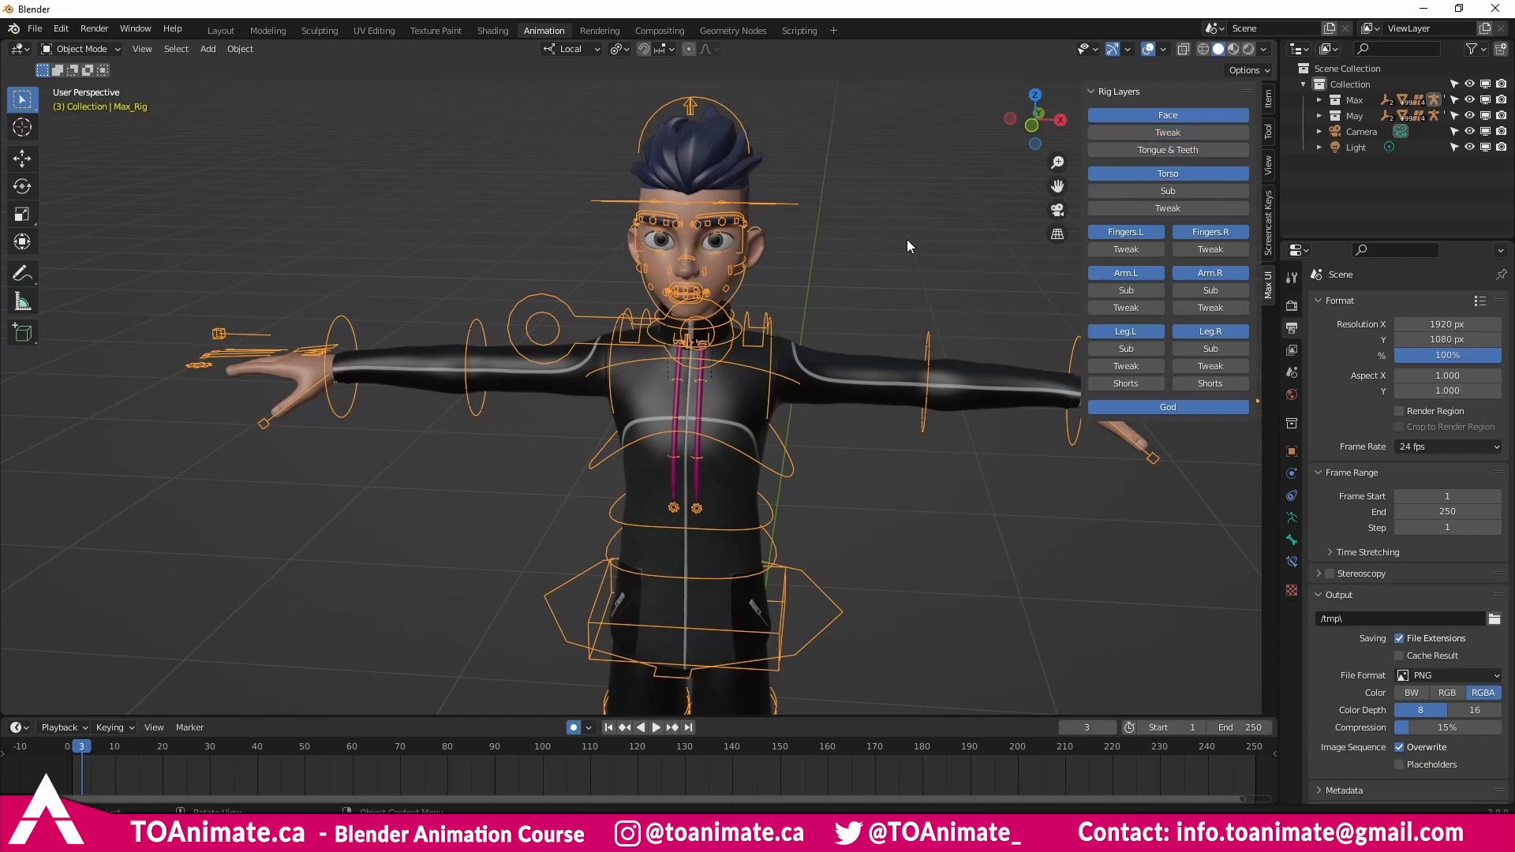
Switch the Max rig to Pose Mode.
{"action": "scroll", "coordinate": [868, 465], "scroll_direction": "down", "scroll_amount": 2}
{"action": "middle_click_drag", "start_coordinate": [877, 419], "coordinate": [803, 373]}
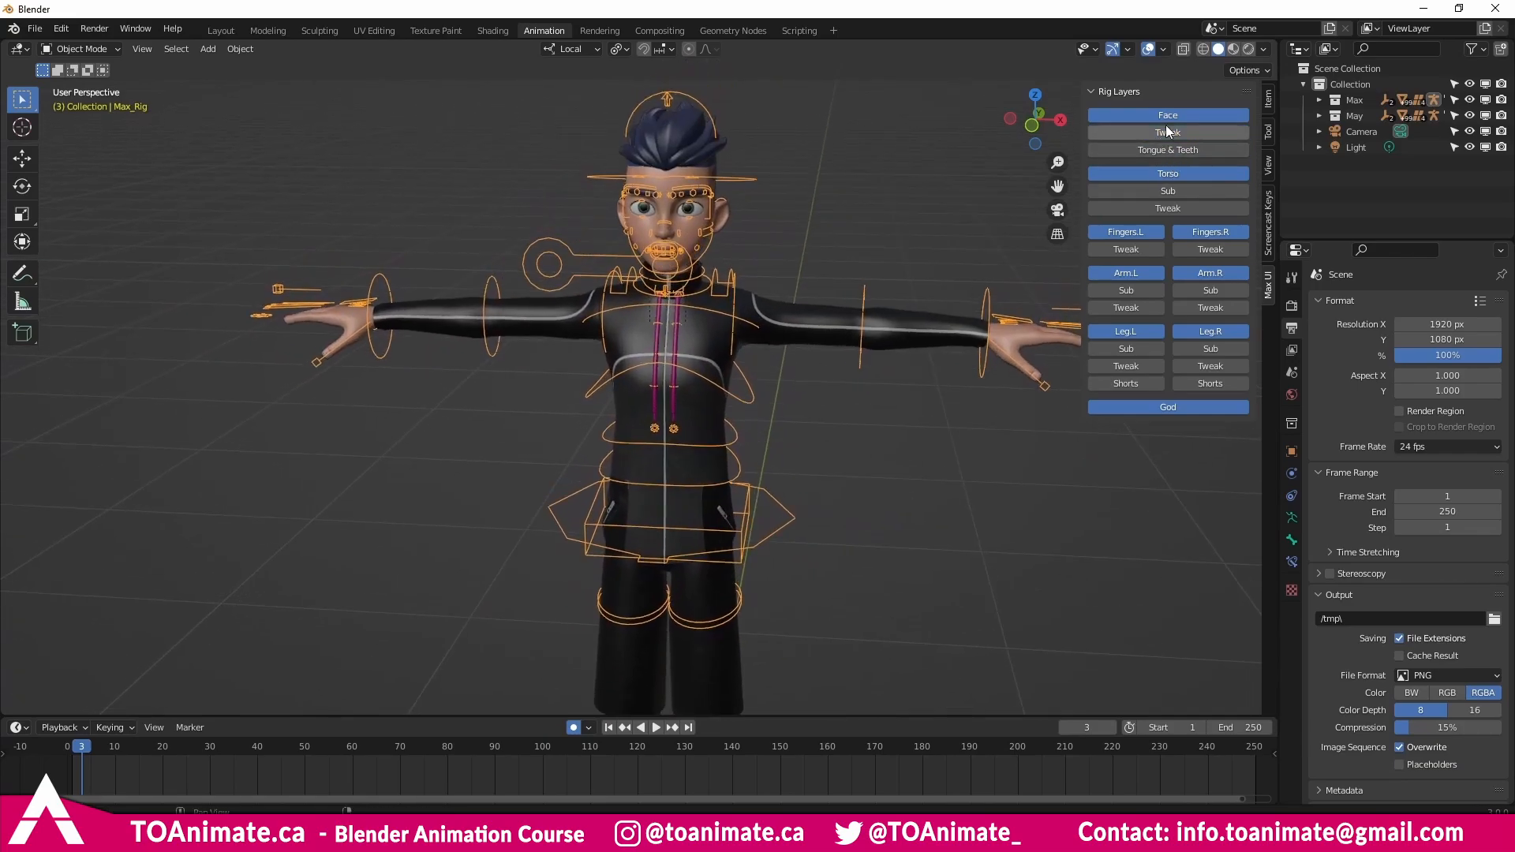
{"action": "key", "text": "ctrl+Tab"}
Show the torso's Sub and Tweak control layers, and hide both layers again.
{"action": "mouse_move", "coordinate": [1115, 173]}
{"action": "left_mouse_down"}
{"action": "mouse_move", "coordinate": [1267, 170]}
{"action": "mouse_move", "coordinate": [1183, 165]}
{"action": "mouse_move", "coordinate": [1153, 195]}
{"action": "left_mouse_up"}
{"action": "left_click", "coordinate": [1154, 193]}
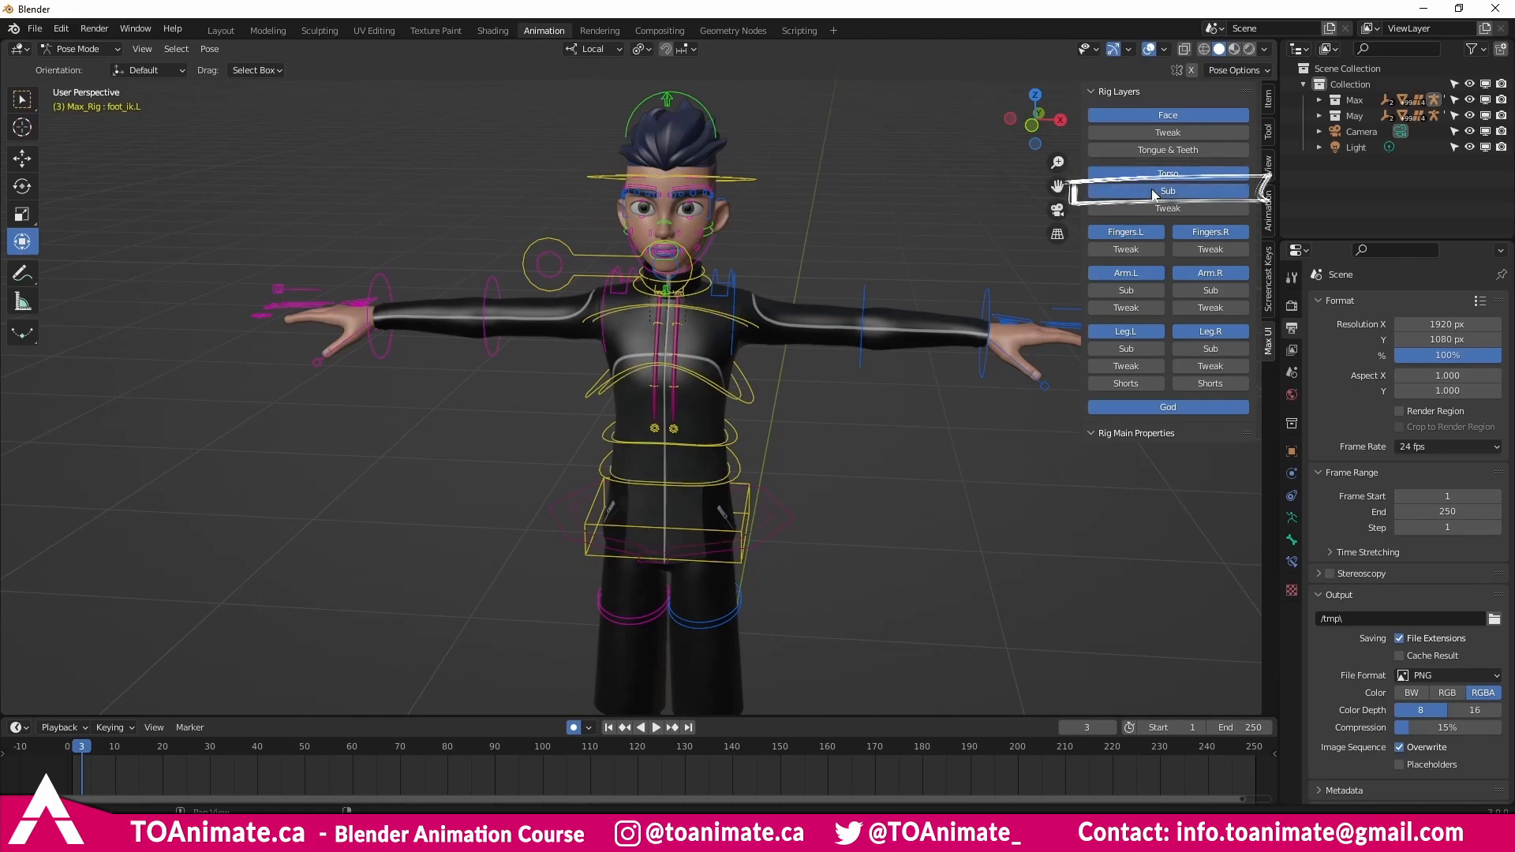
{"action": "left_click", "coordinate": [1141, 210]}
{"action": "left_click", "coordinate": [1140, 210]}
{"action": "left_click", "coordinate": [1144, 191]}
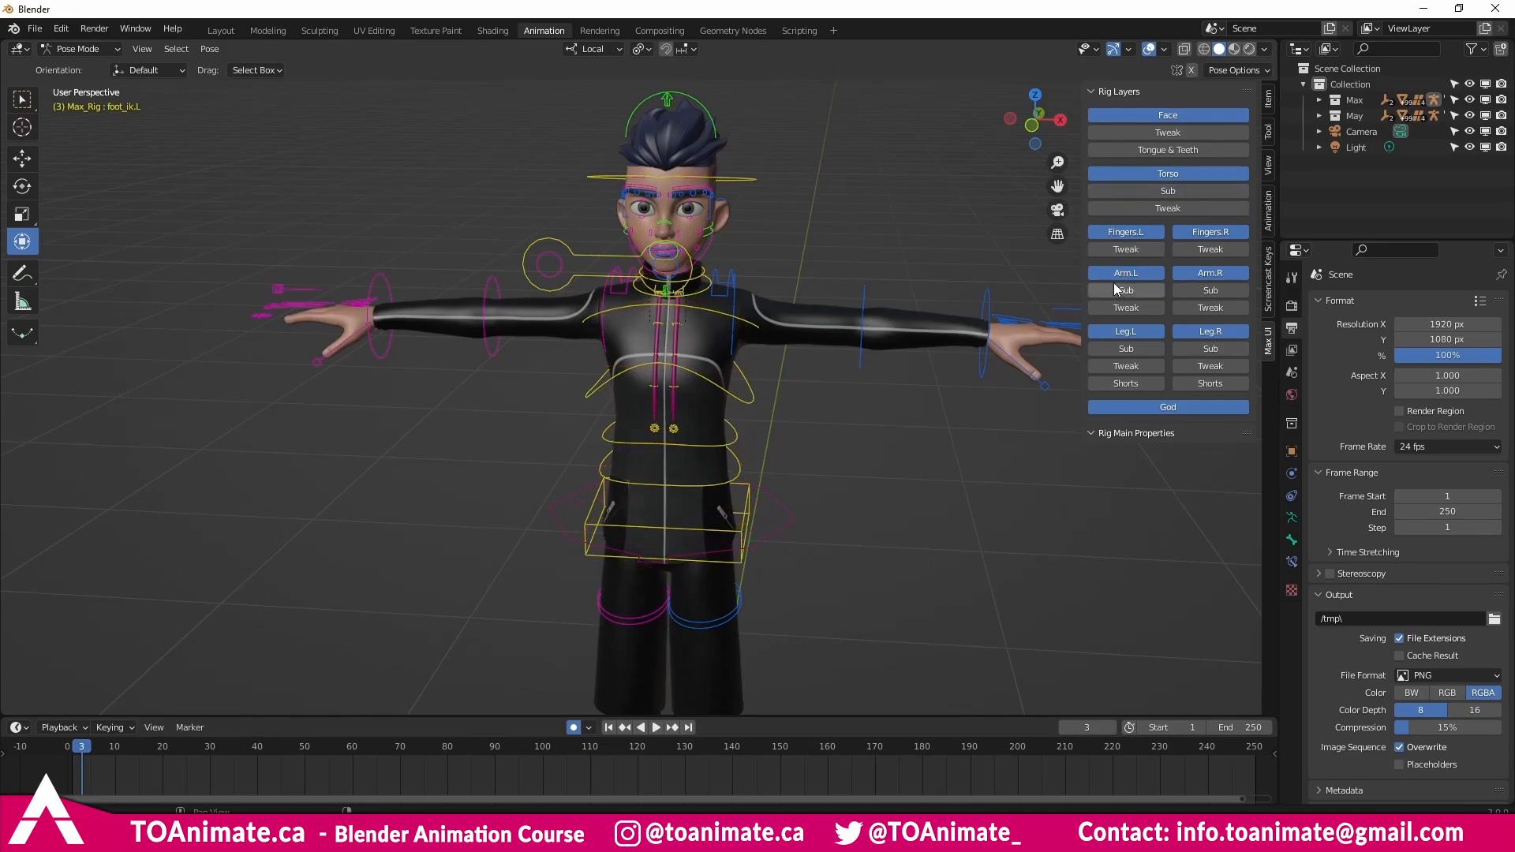
{"action": "middle_click_drag", "start_coordinate": [814, 467], "coordinate": [845, 450]}
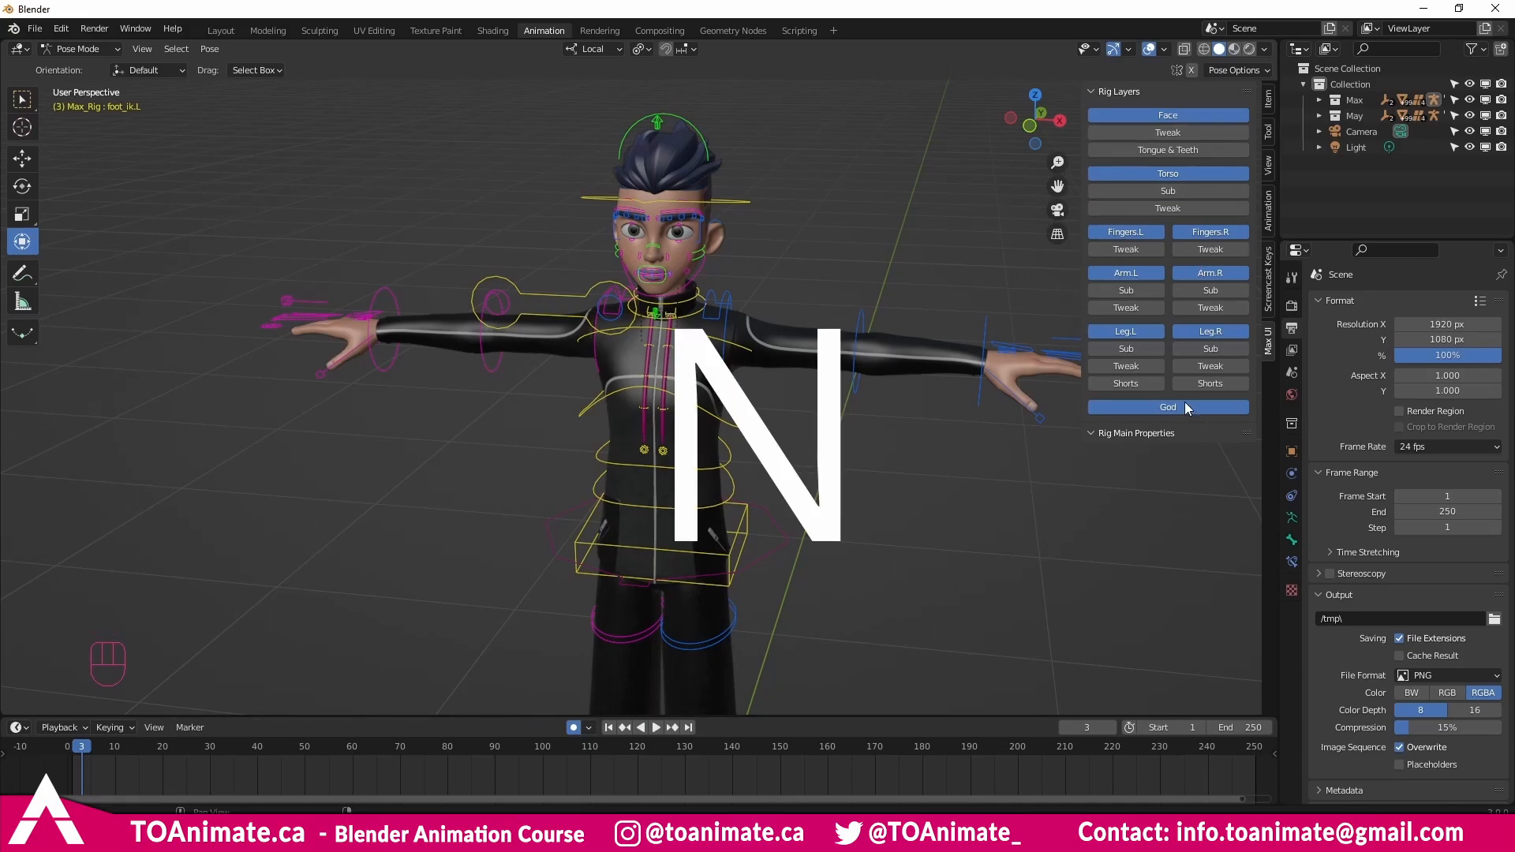
Run the May_ui.py script in the Scripting workspace and return to the Animation workspace.
{"action": "left_click", "coordinate": [1266, 351]}
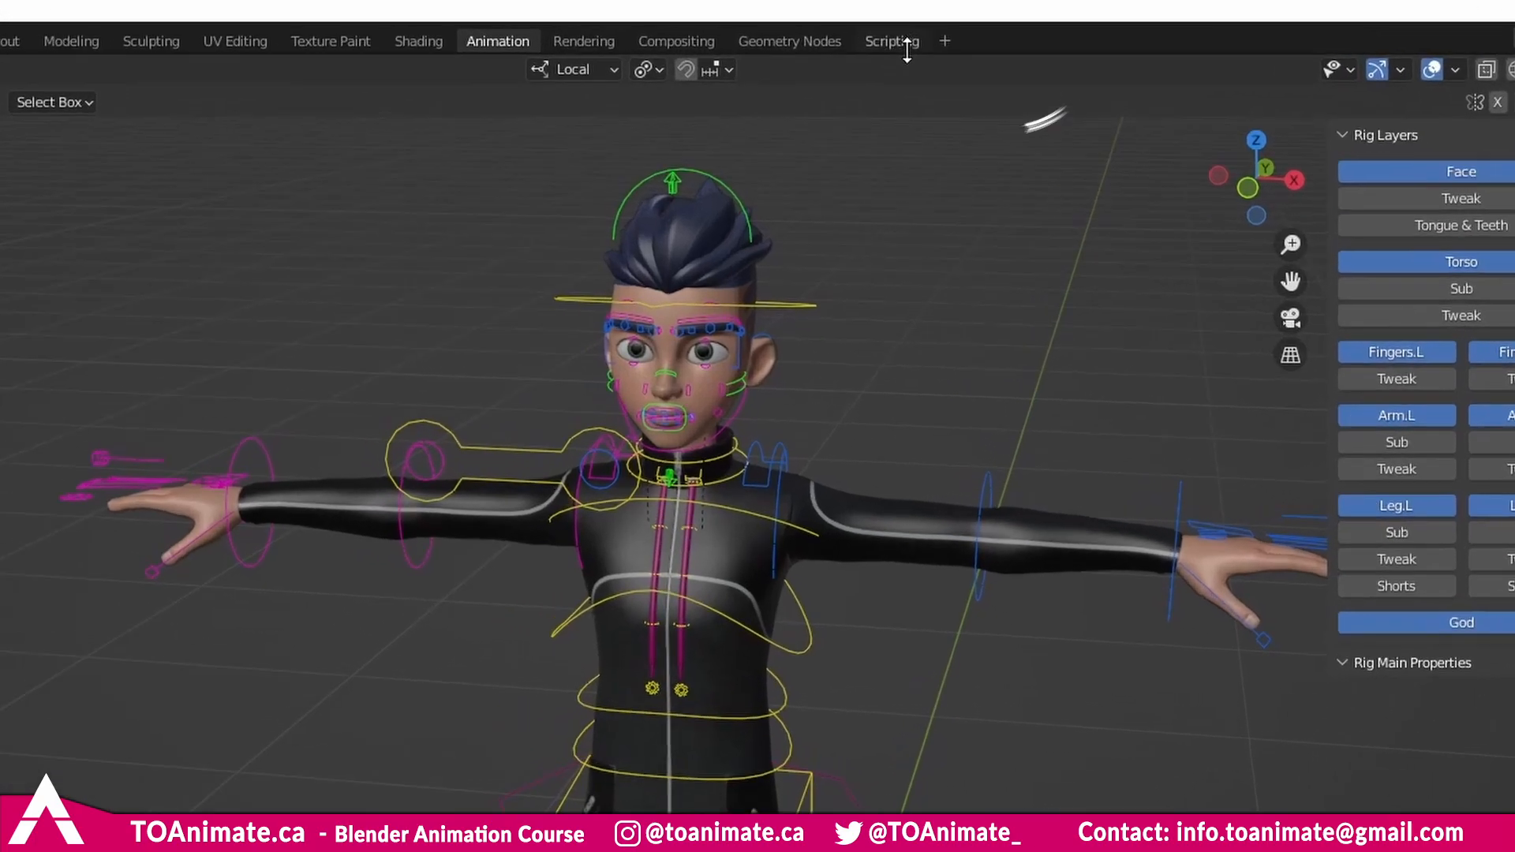
{"action": "left_click", "coordinate": [799, 30]}
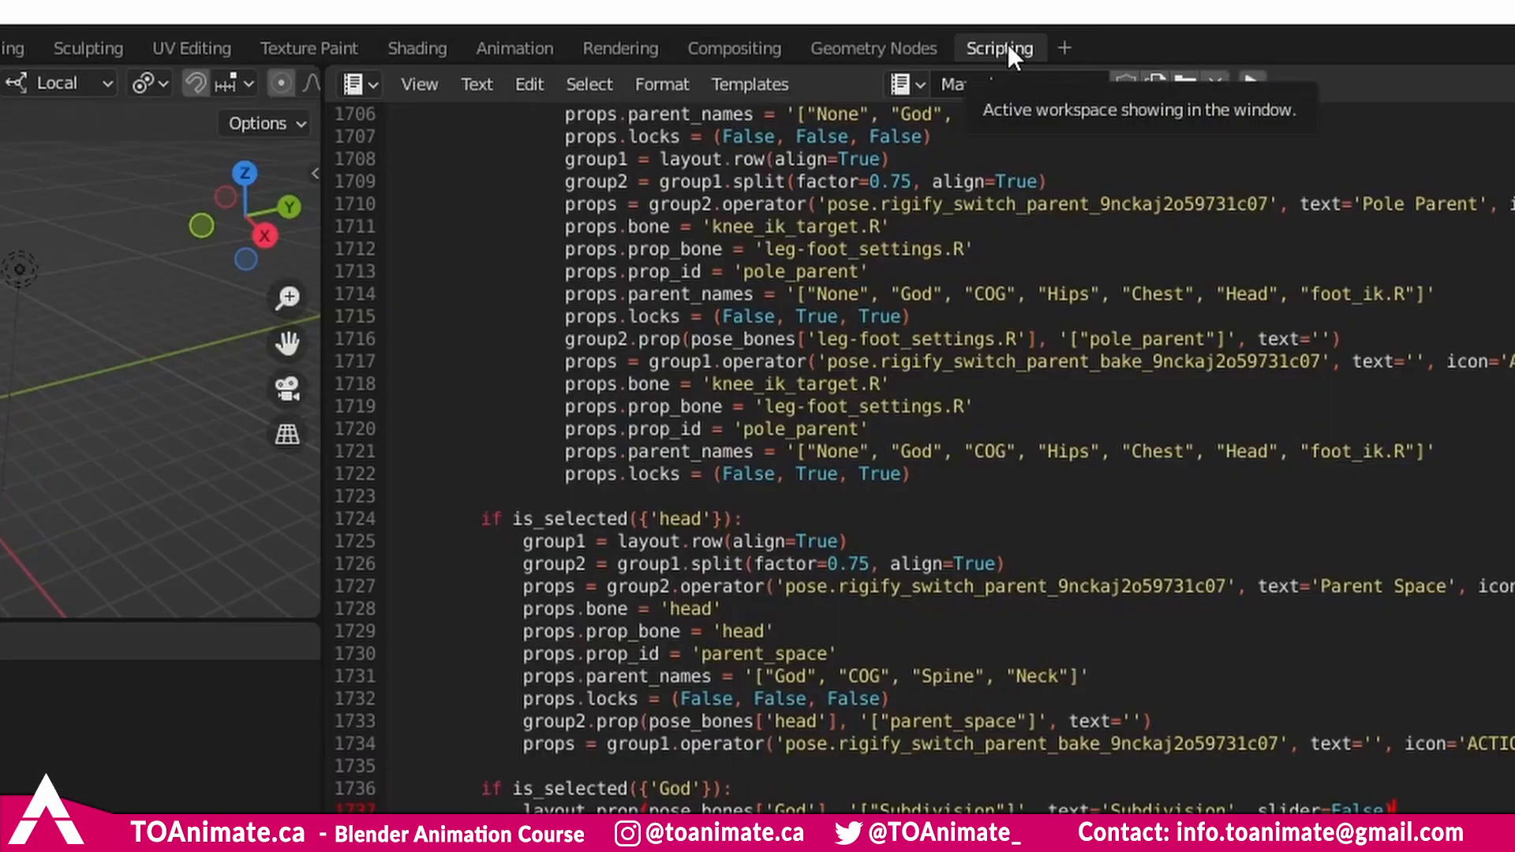
{"action": "left_click", "coordinate": [908, 79]}
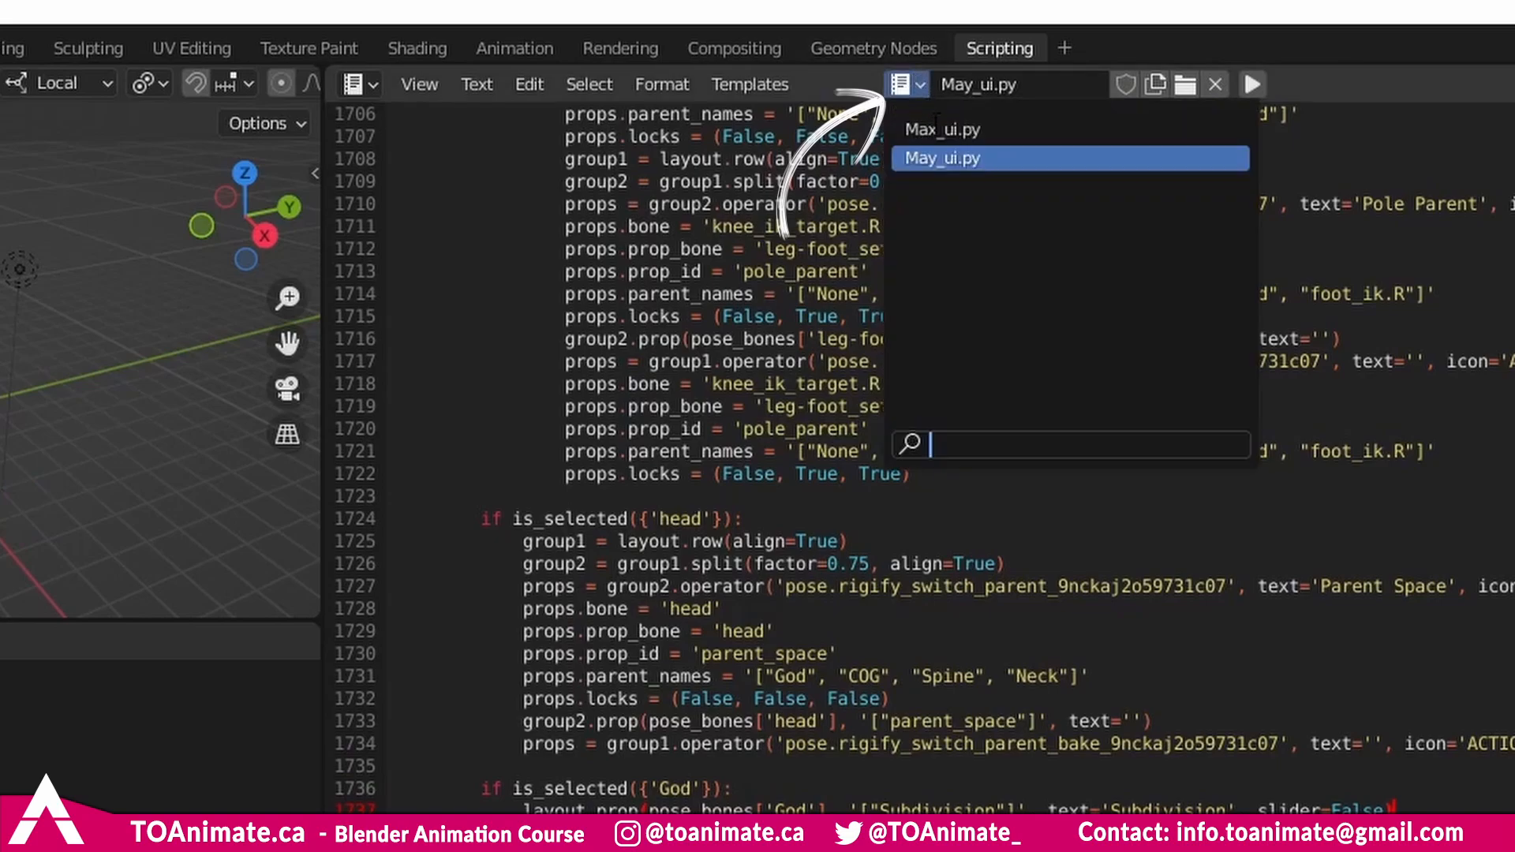
{"action": "left_click", "coordinate": [942, 158]}
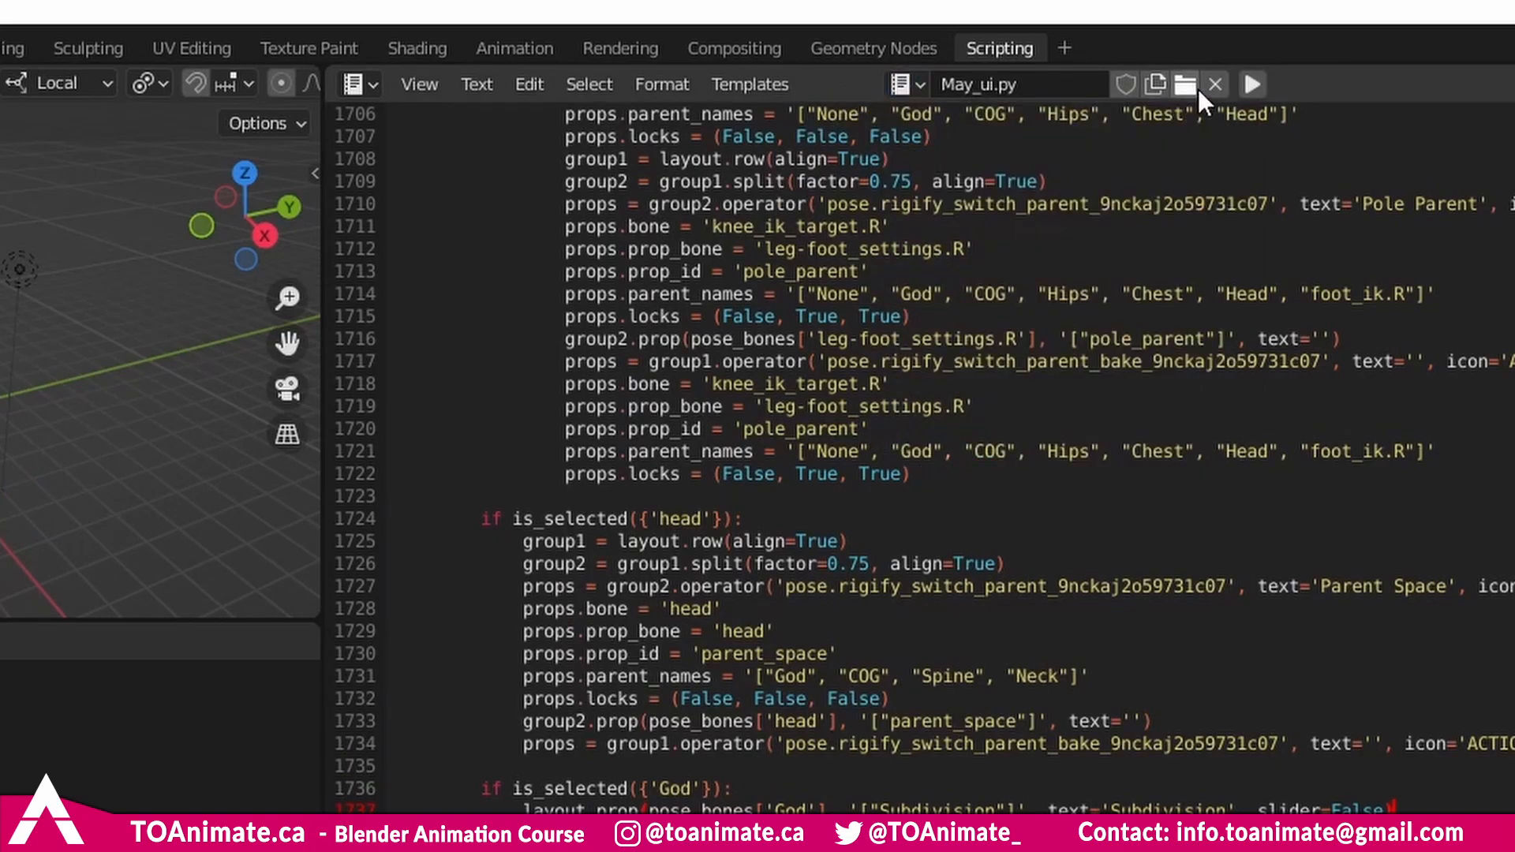
{"action": "left_click", "coordinate": [1261, 82]}
{"action": "left_click", "coordinate": [512, 45]}
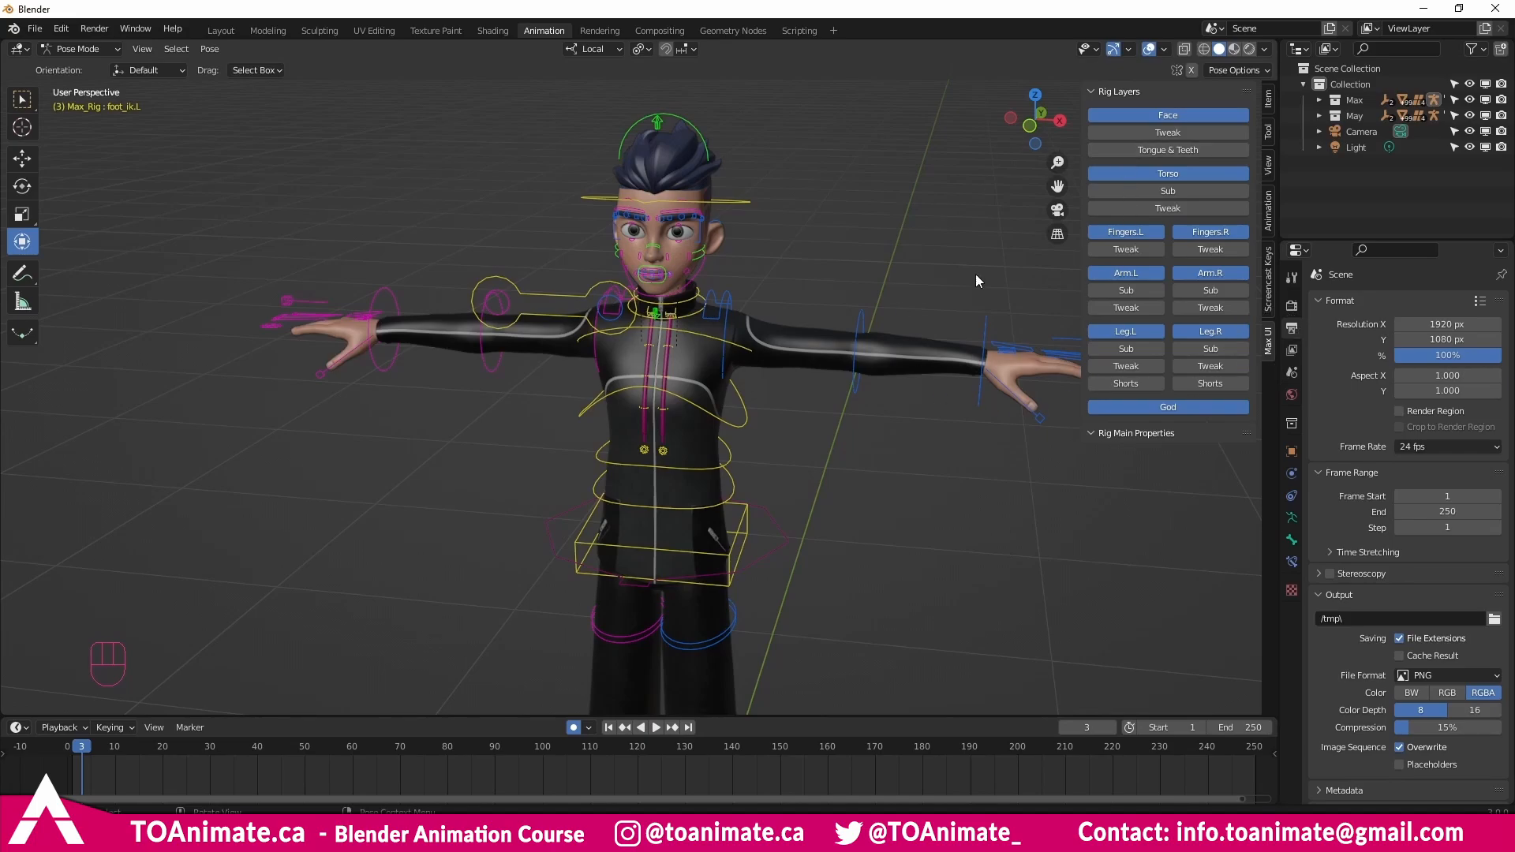
Select the God control around Max's feet.
{"action": "scroll", "coordinate": [784, 429], "scroll_direction": "down", "scroll_amount": 3}
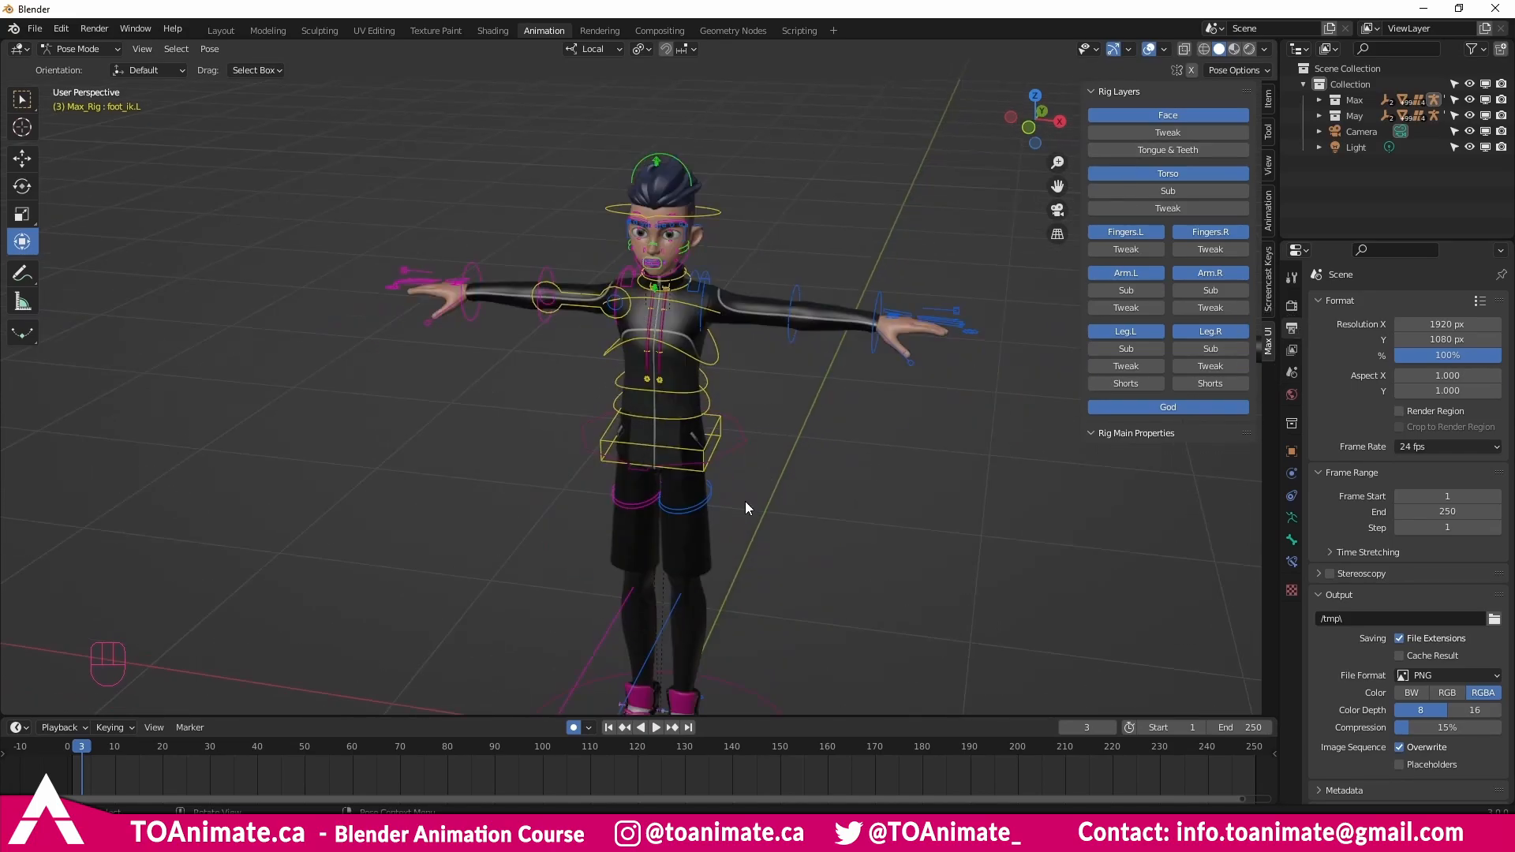
{"action": "middle_click_drag", "start_coordinate": [760, 565], "coordinate": [737, 354], "text": "shift"}
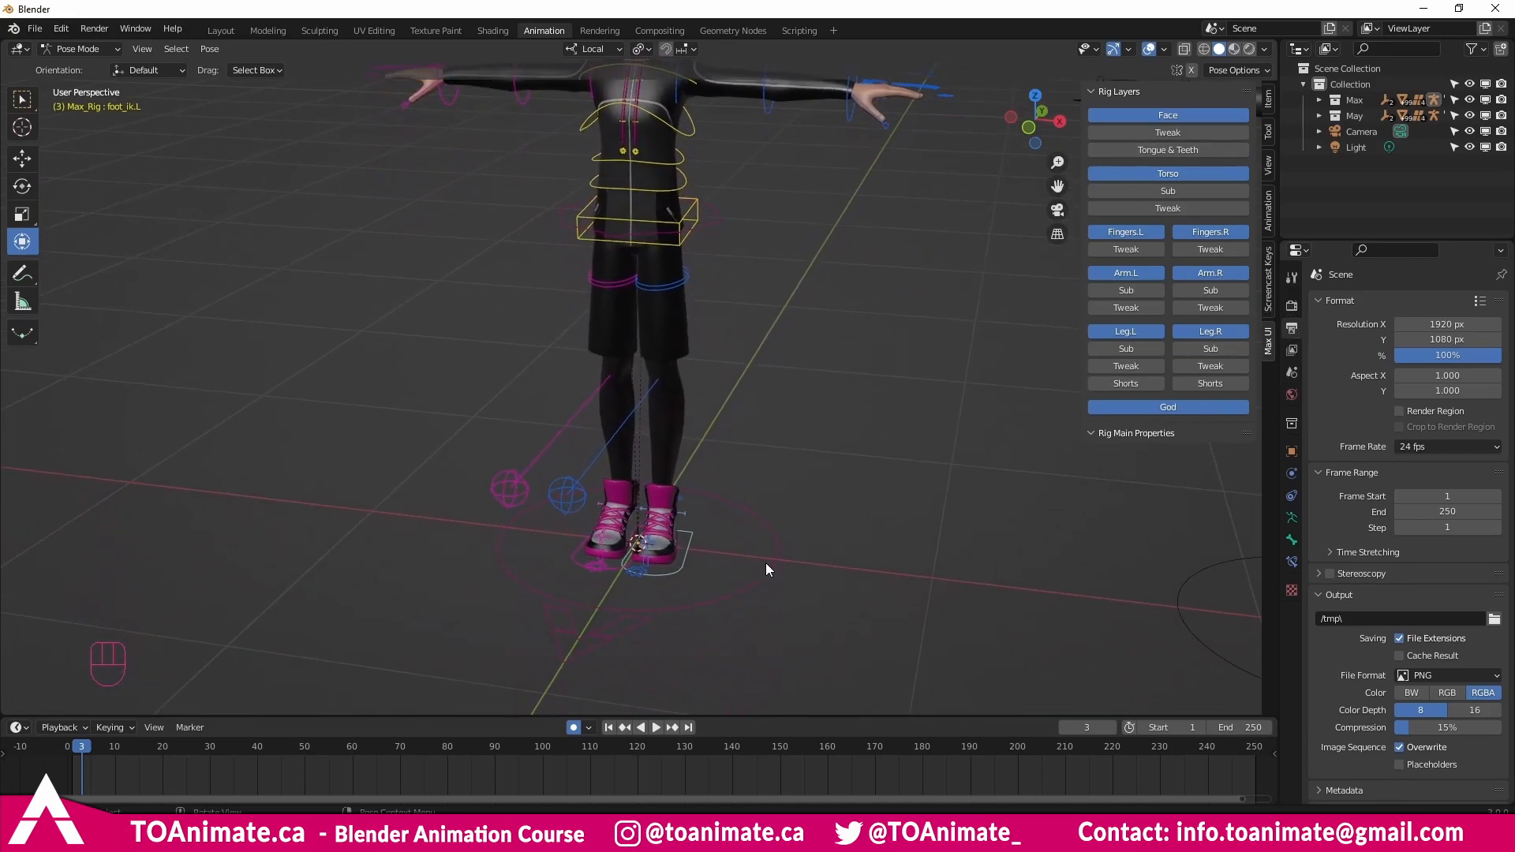
{"action": "left_click", "coordinate": [792, 568]}
{"action": "scroll", "coordinate": [821, 518], "scroll_direction": "down", "scroll_amount": 3}
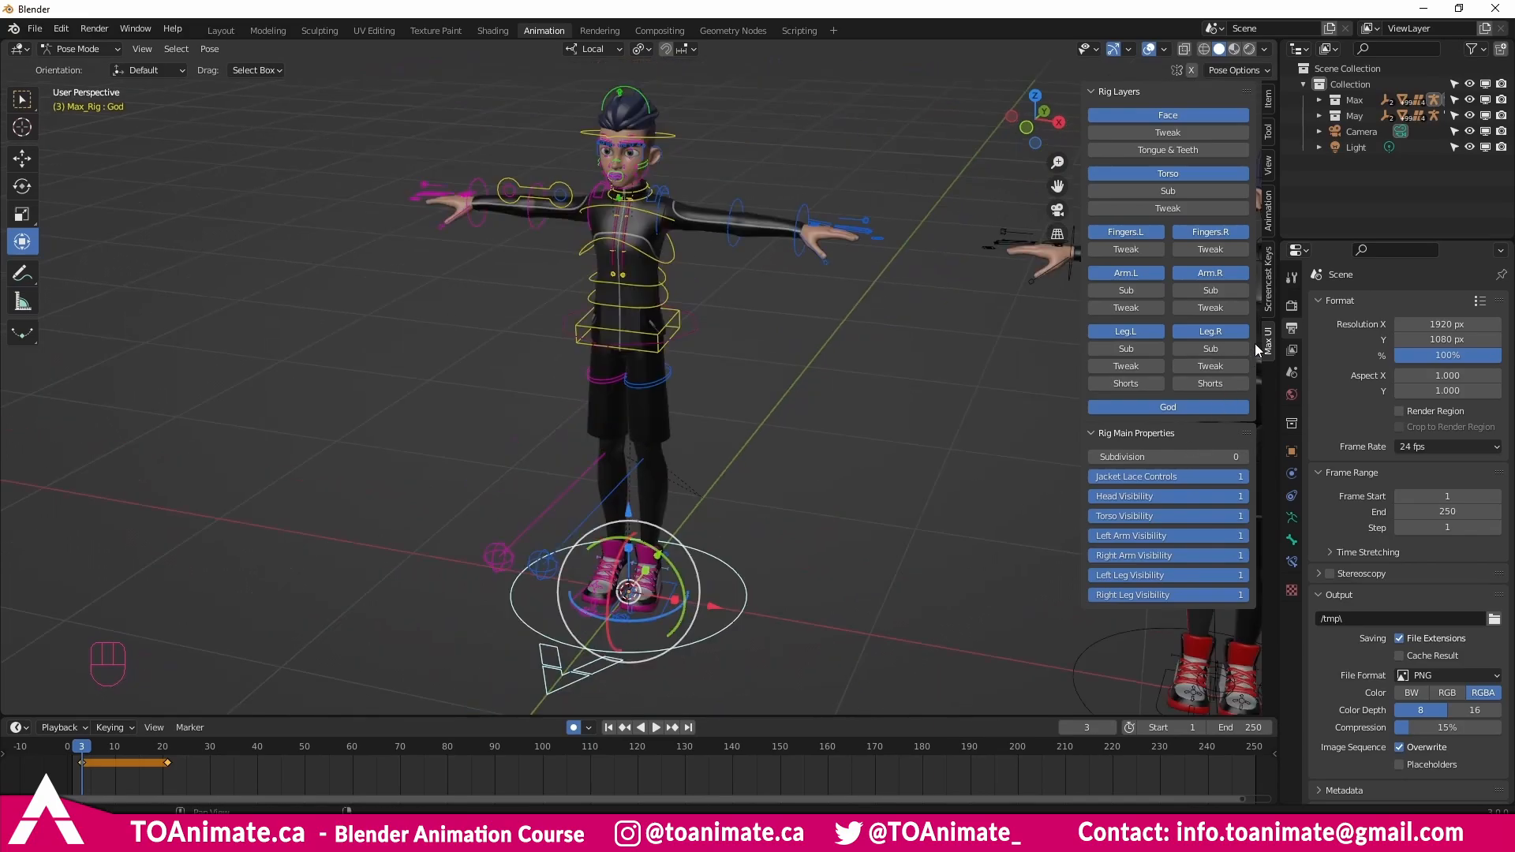
Try the rig's Subdivision at 2 and set it back to 0.
{"action": "left_click", "coordinate": [1122, 457]}
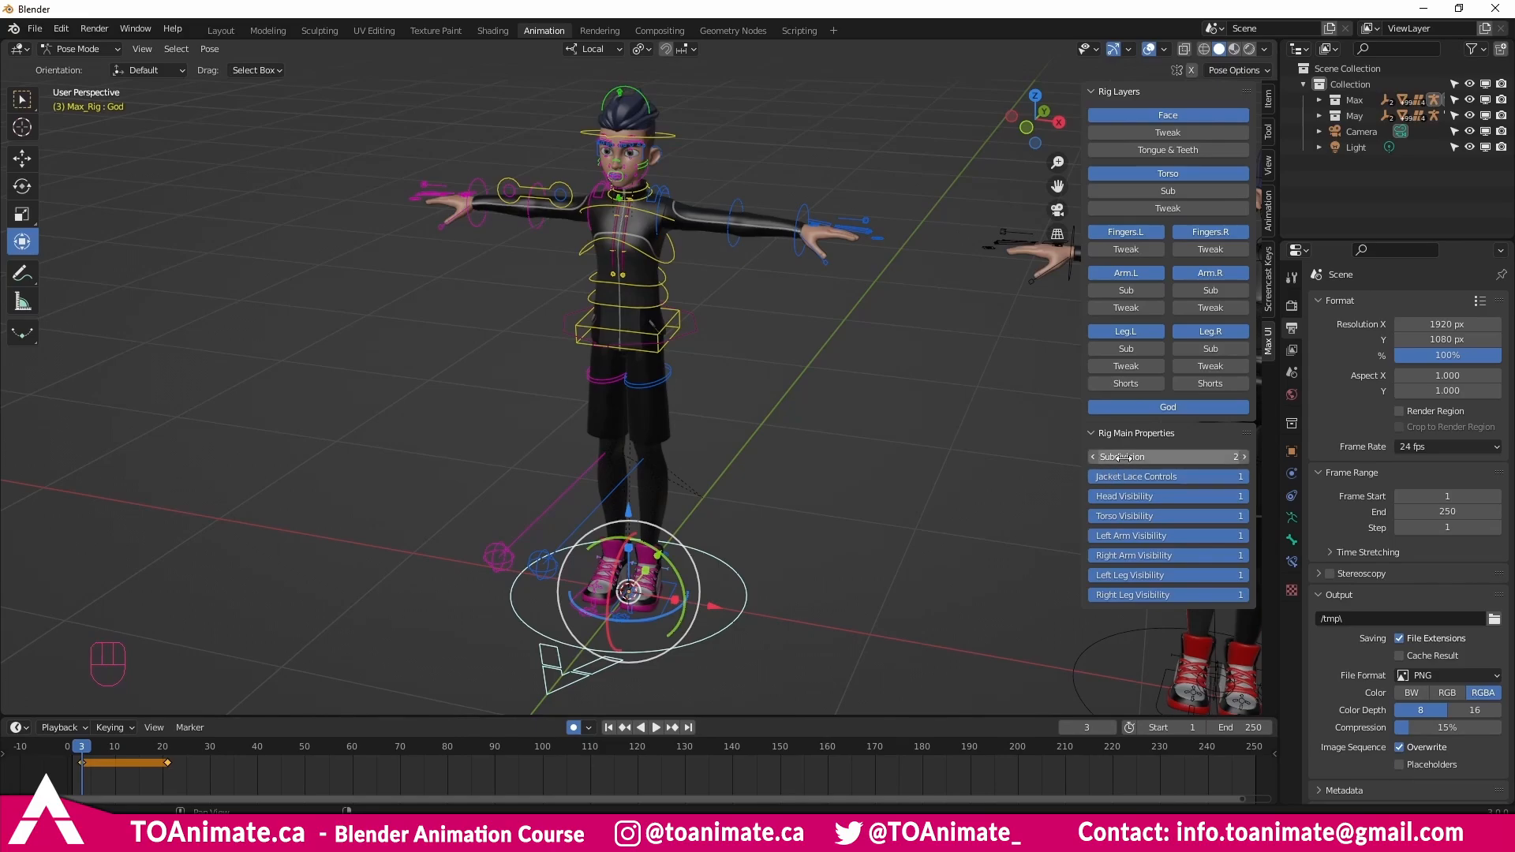
{"action": "left_click_drag", "start_coordinate": [1124, 458], "coordinate": [1086, 458]}
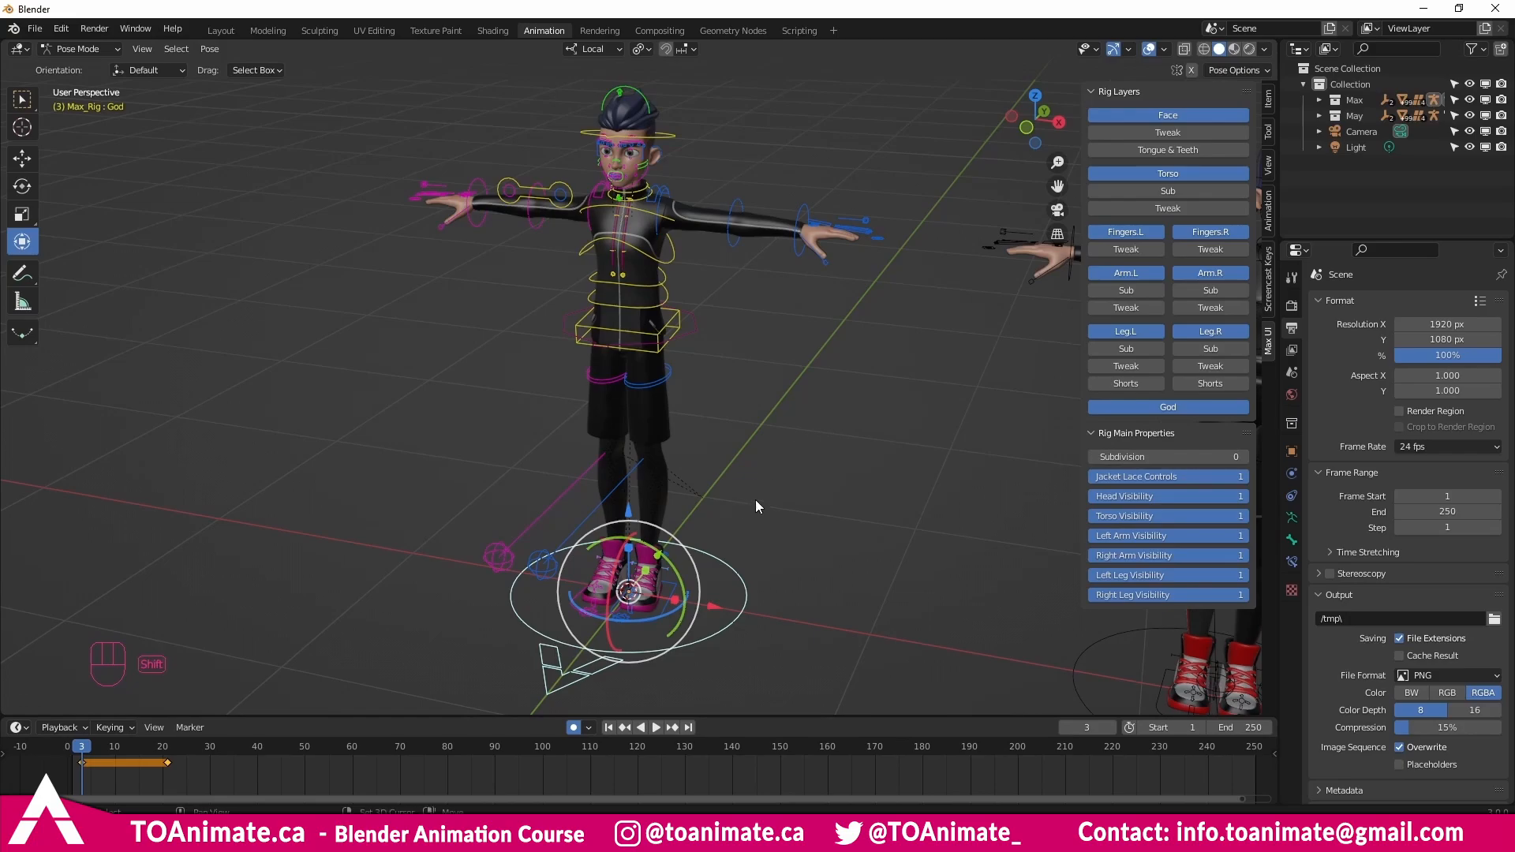
Set the Head, Torso, Left Arm and Right Arm Visibility to 0 to hide the upper body.
{"action": "middle_click_drag", "start_coordinate": [755, 500], "coordinate": [792, 481], "text": "shift"}
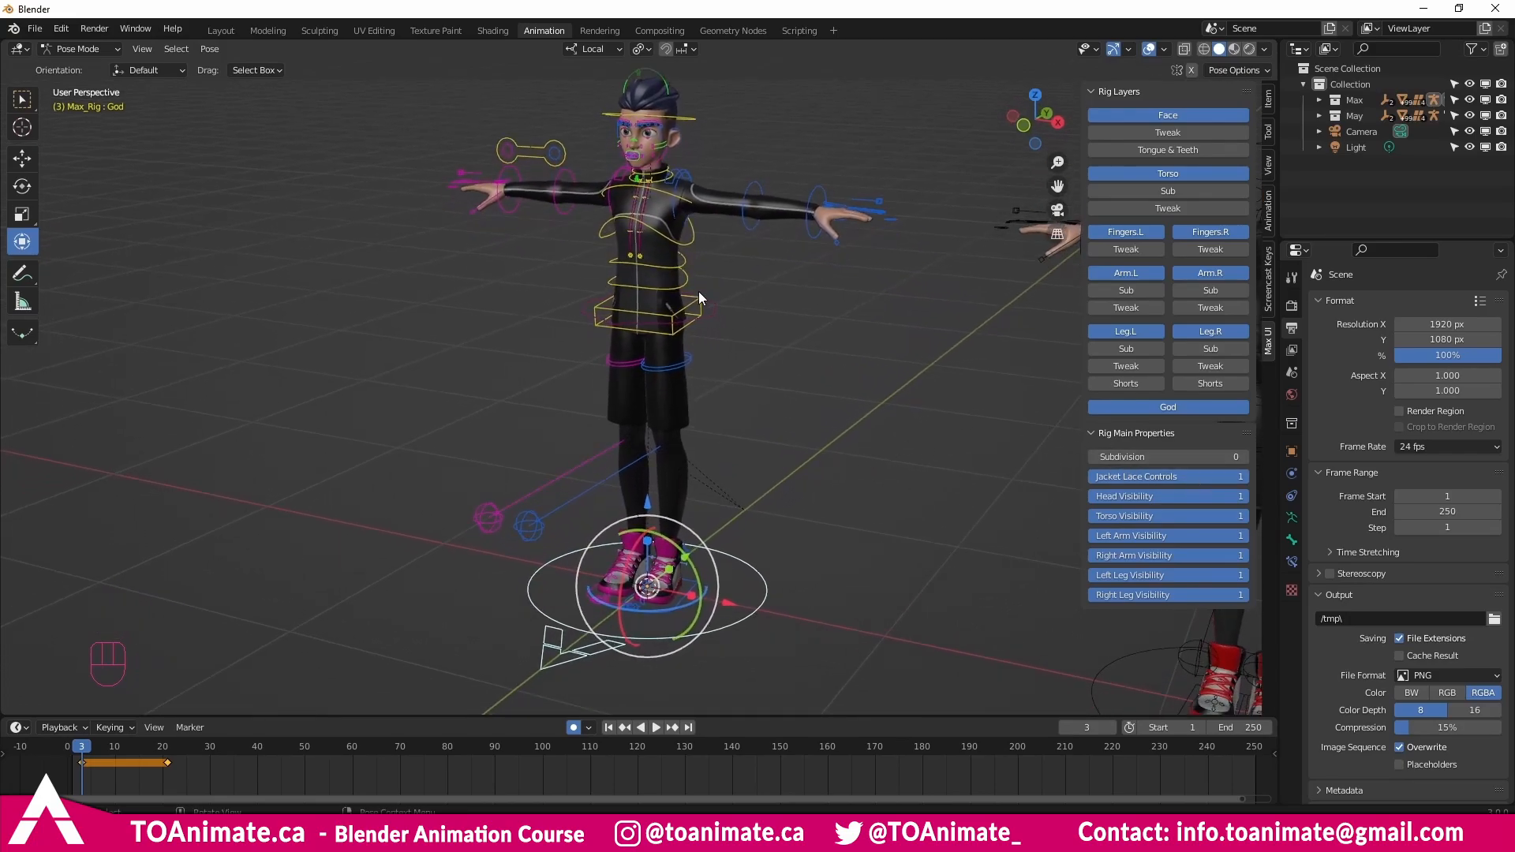
{"action": "left_click_drag", "start_coordinate": [1179, 474], "coordinate": [1160, 556]}
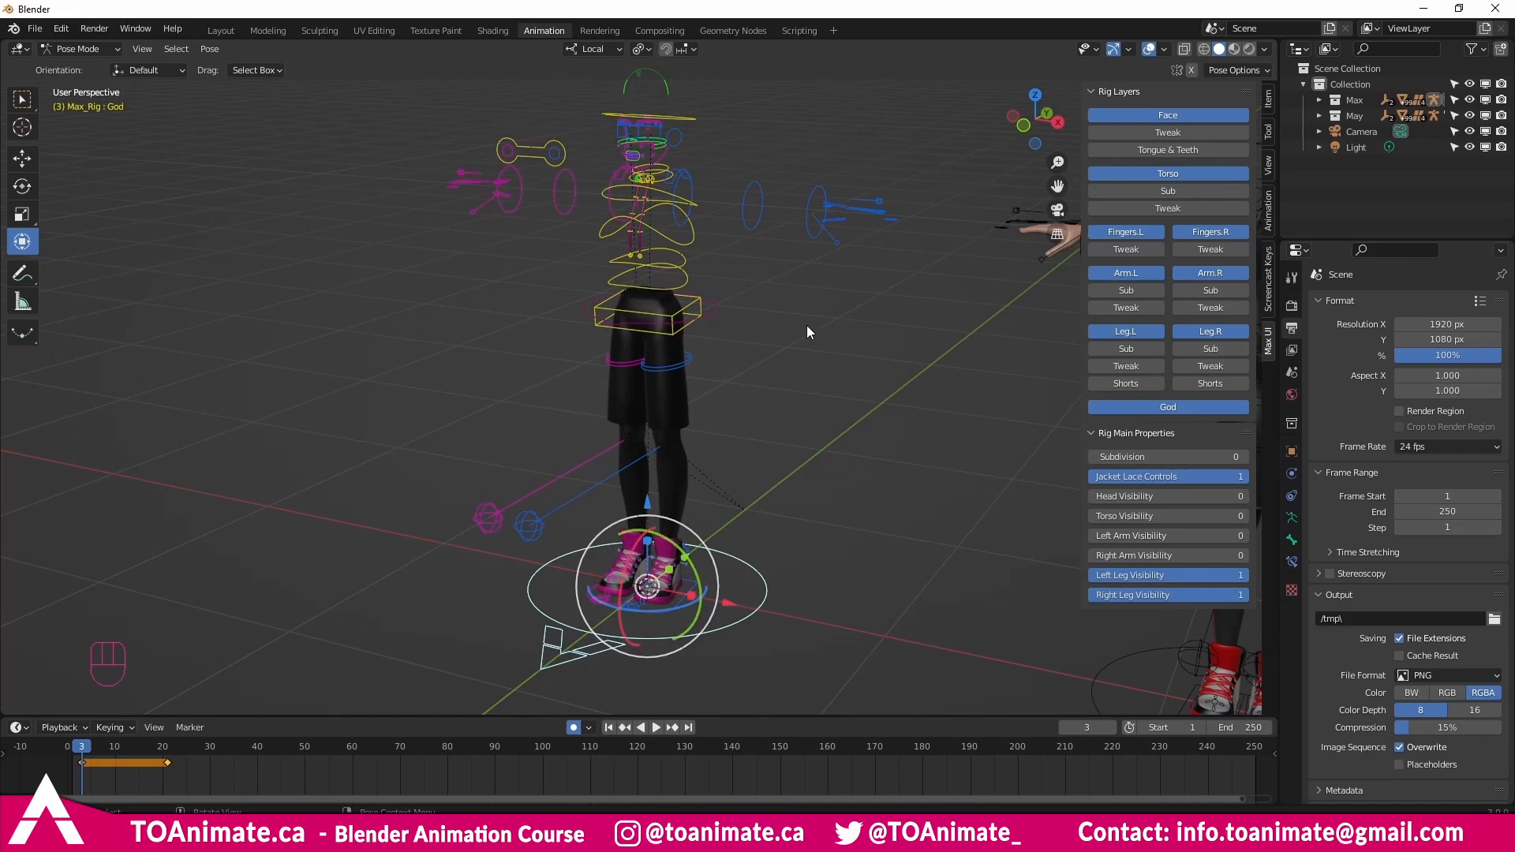
{"action": "middle_click_drag", "start_coordinate": [747, 401], "coordinate": [717, 390]}
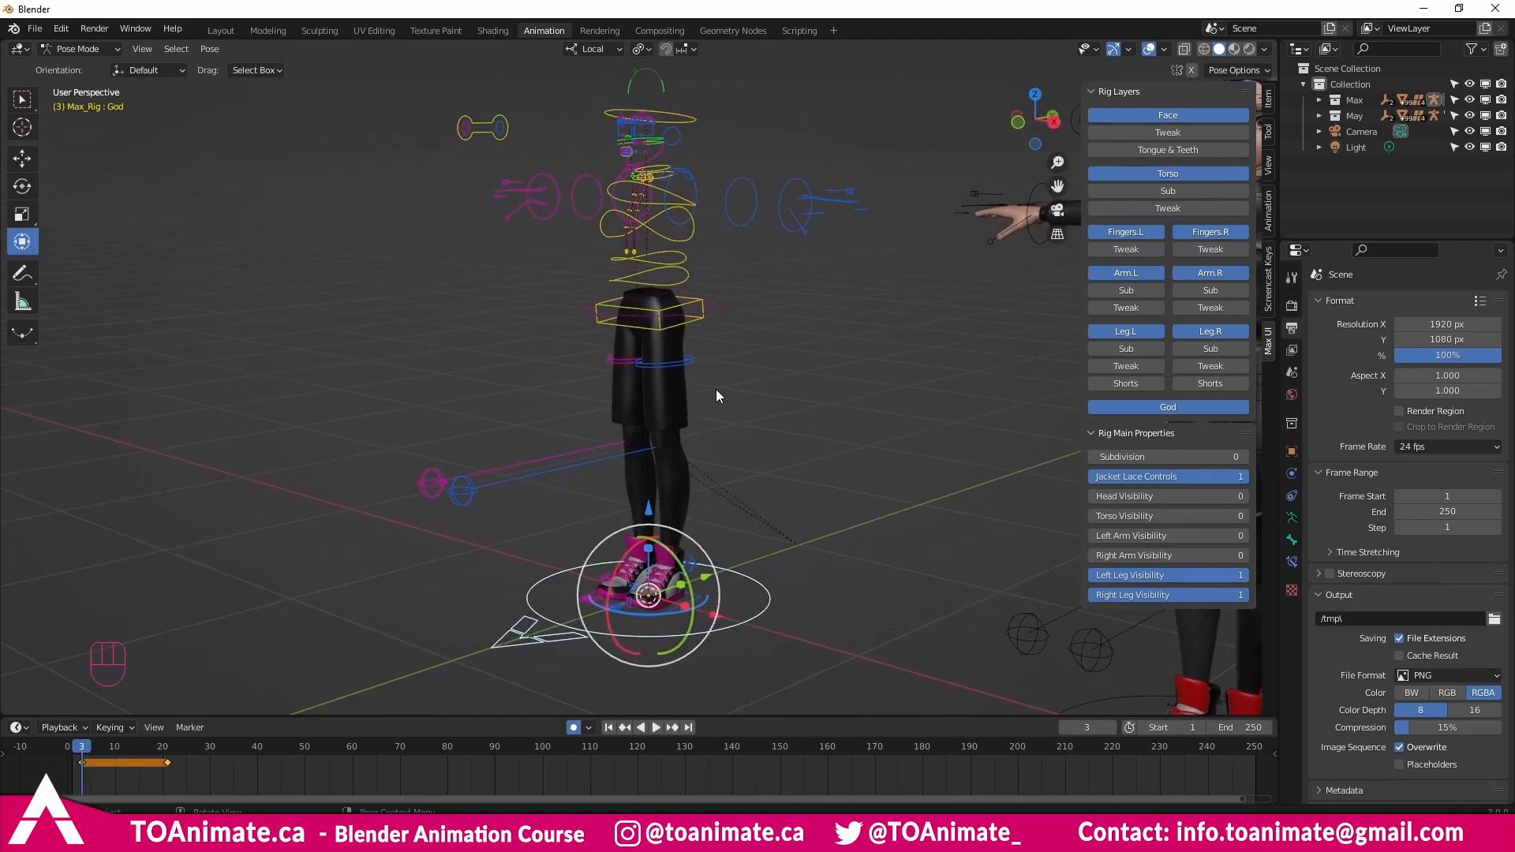
{"action": "middle_click_drag", "start_coordinate": [708, 453], "coordinate": [730, 430]}
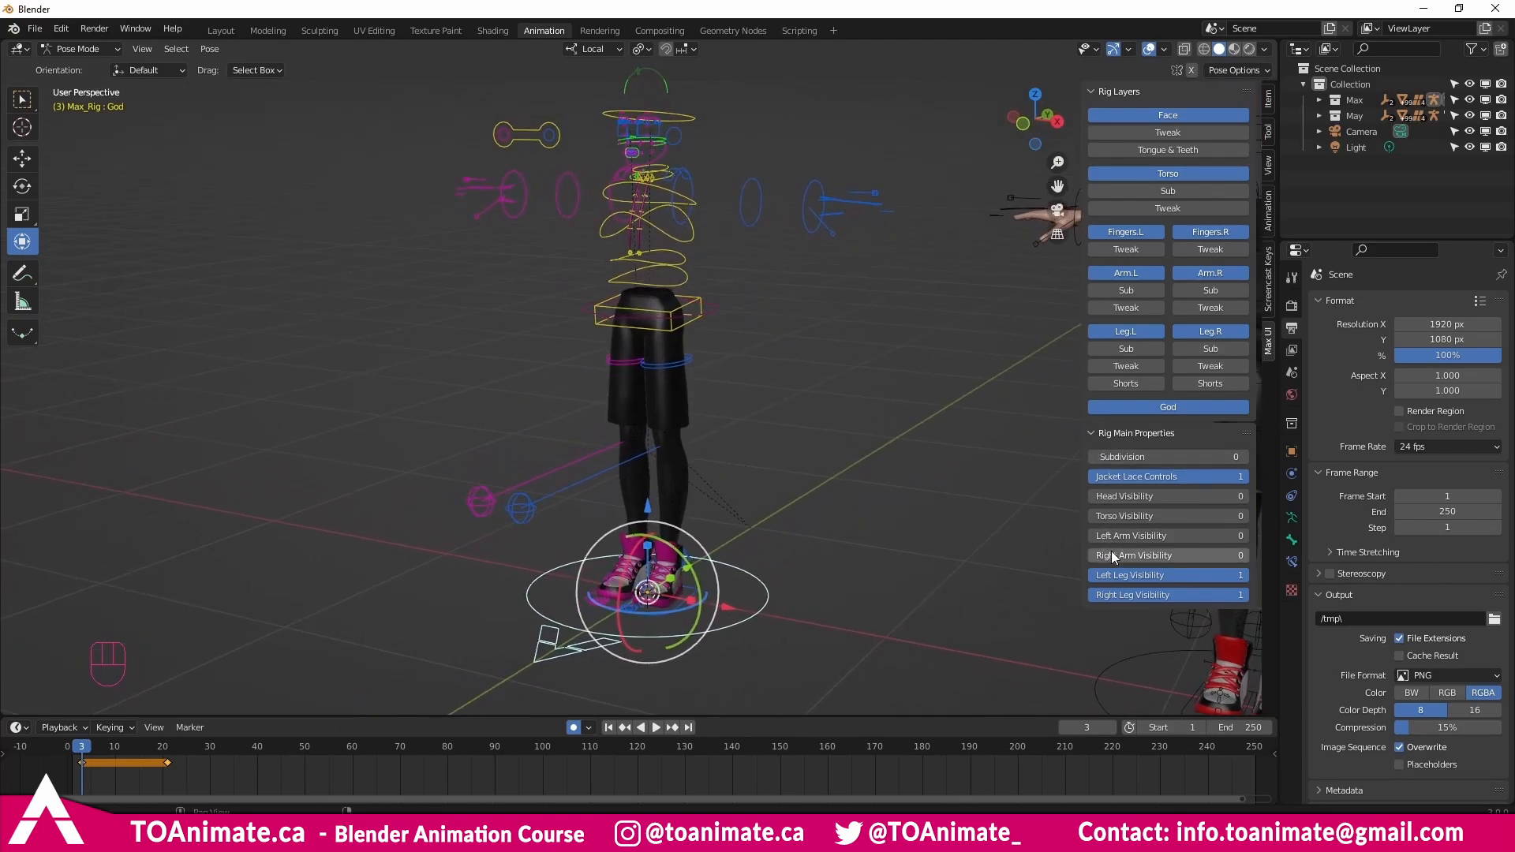
Set the Head, Torso, Left Arm and Right Arm Visibility back to 1.
{"action": "left_click", "coordinate": [1133, 517]}
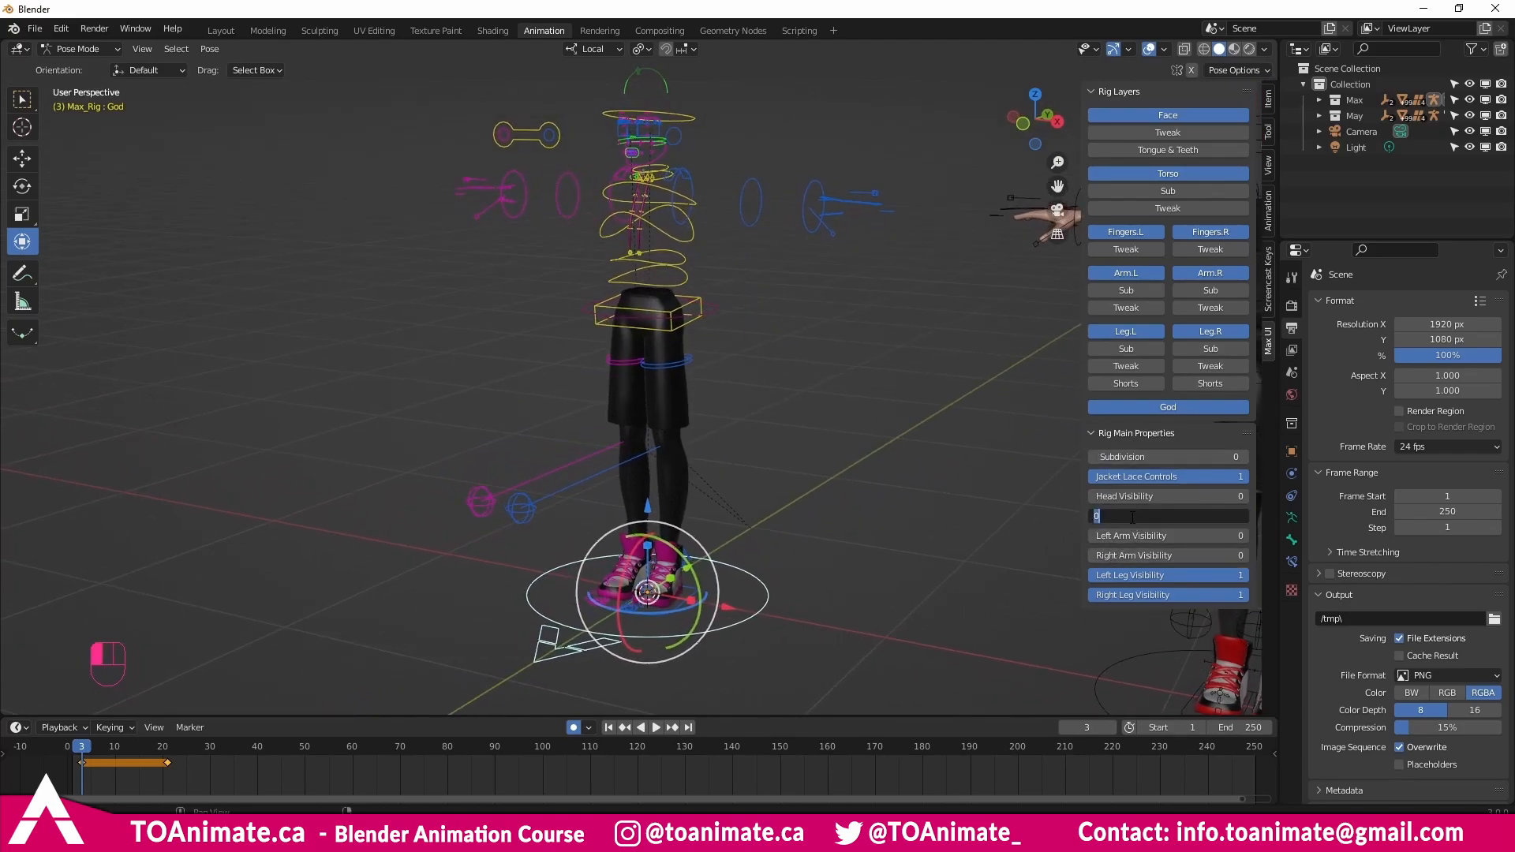
{"action": "type", "text": "1"}
{"action": "key", "text": "Return"}
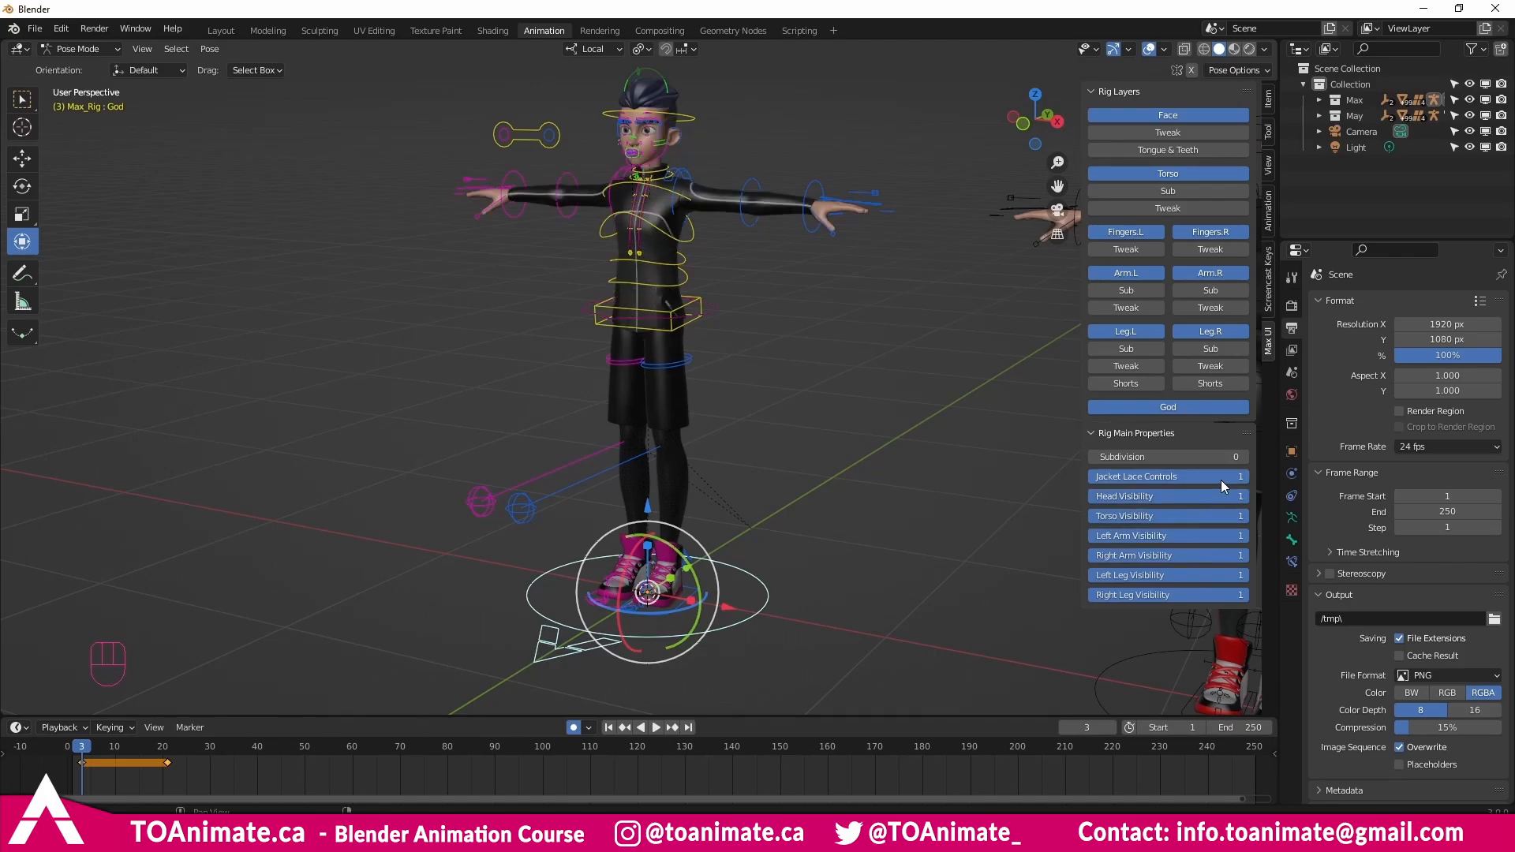
{"action": "mouse_move", "coordinate": [1221, 480]}
{"action": "left_mouse_down"}
{"action": "mouse_move", "coordinate": [1098, 480]}
{"action": "mouse_move", "coordinate": [1184, 499]}
{"action": "mouse_move", "coordinate": [1098, 499]}
{"action": "mouse_move", "coordinate": [1232, 497]}
{"action": "mouse_move", "coordinate": [1156, 477]}
{"action": "mouse_move", "coordinate": [1232, 477]}
{"action": "left_mouse_up"}
Select the COG control around Max's hips.
{"action": "scroll", "coordinate": [801, 442], "scroll_direction": "up", "scroll_amount": 3}
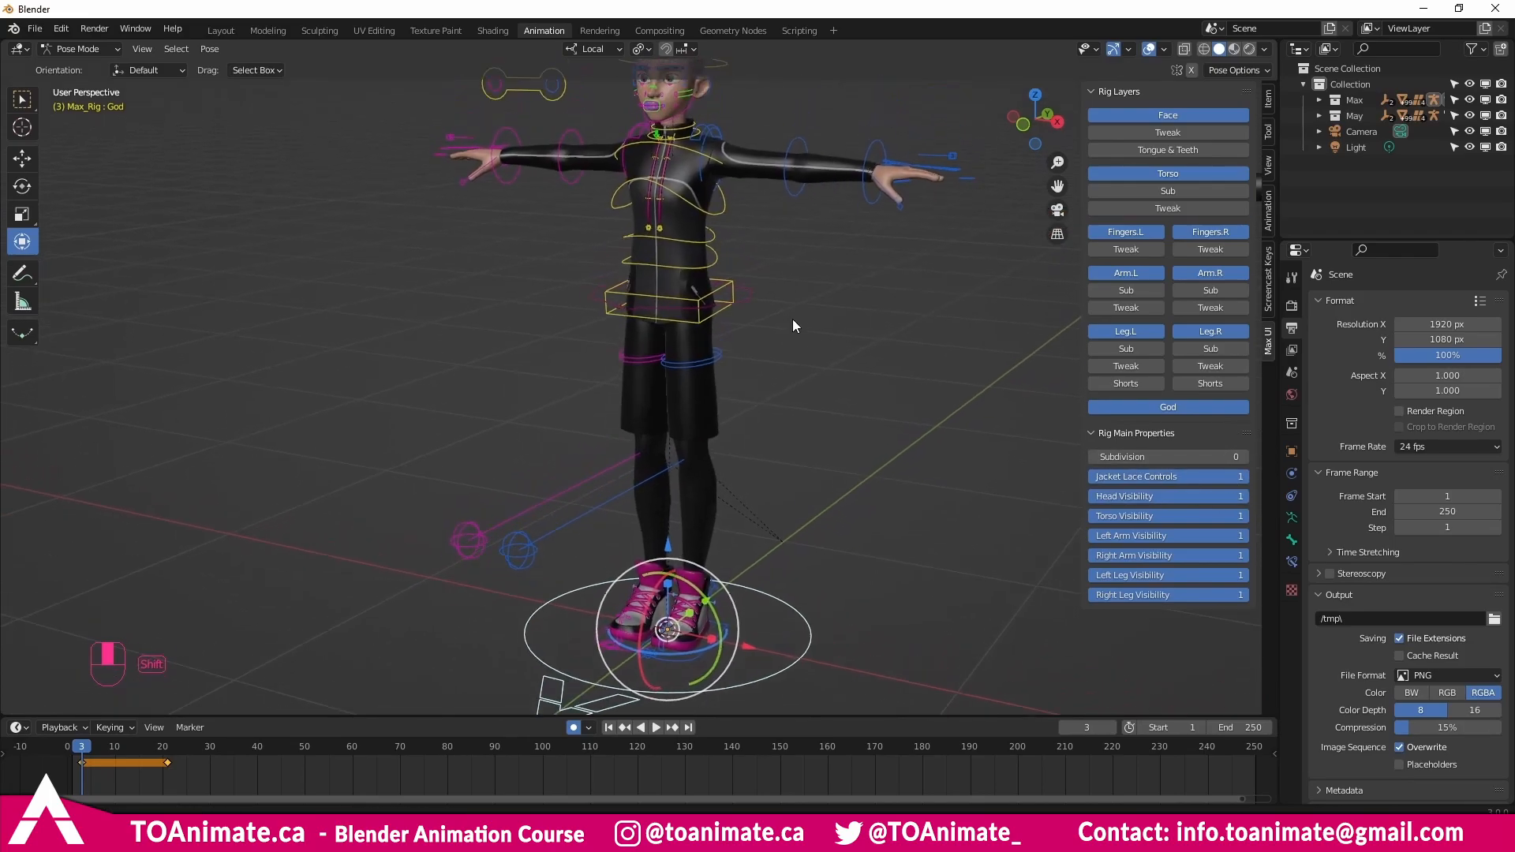
{"action": "left_click", "coordinate": [739, 395]}
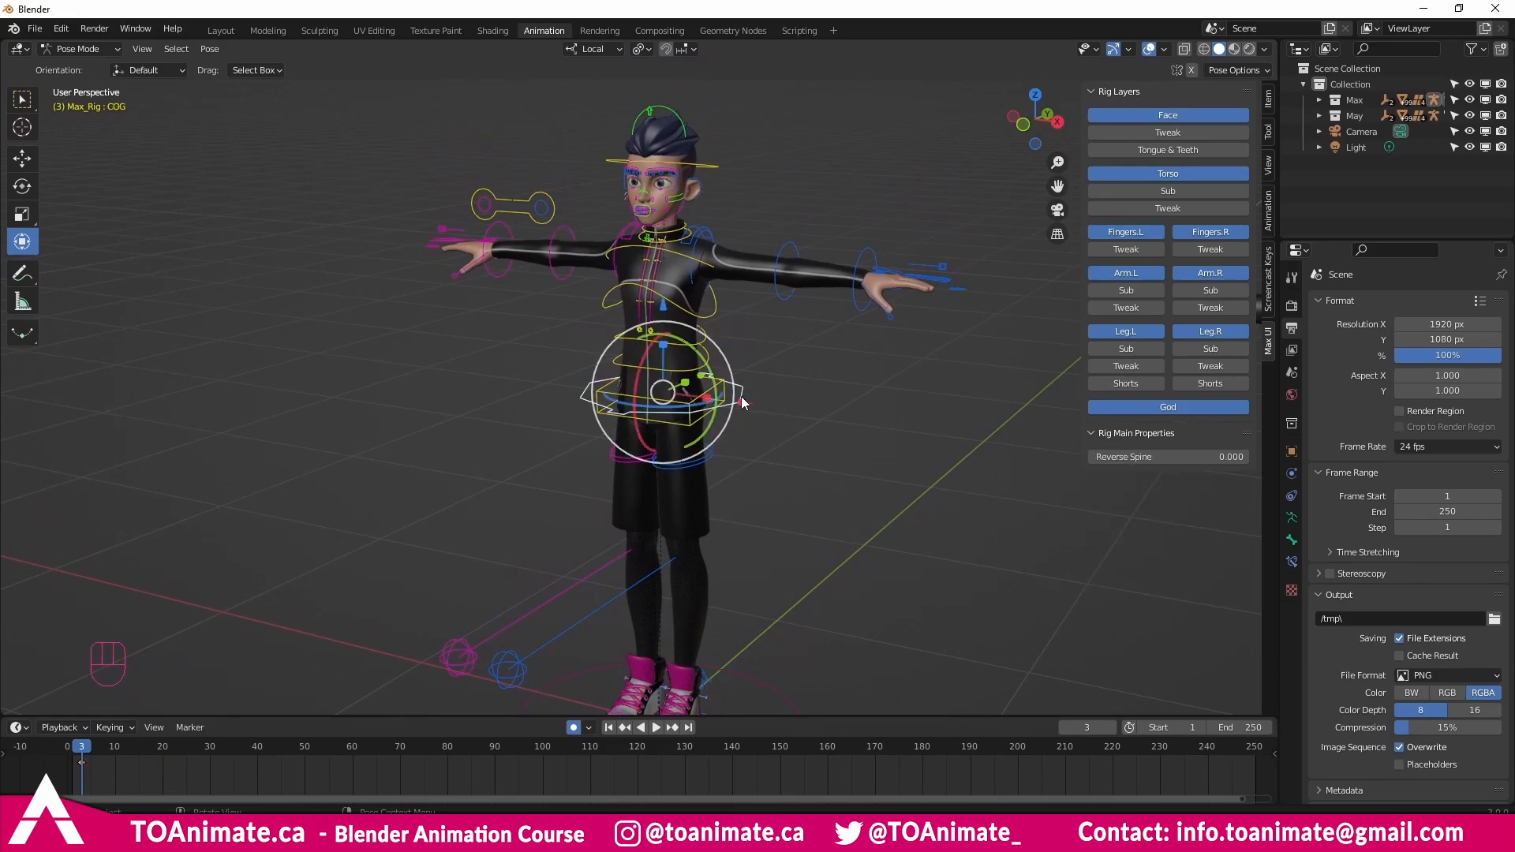
{"action": "scroll", "coordinate": [766, 381], "scroll_direction": "up", "scroll_amount": 1}
{"action": "scroll", "coordinate": [758, 382], "scroll_direction": "down", "scroll_amount": 1}
{"action": "middle_click_drag", "start_coordinate": [647, 397], "coordinate": [655, 319], "text": "shift"}
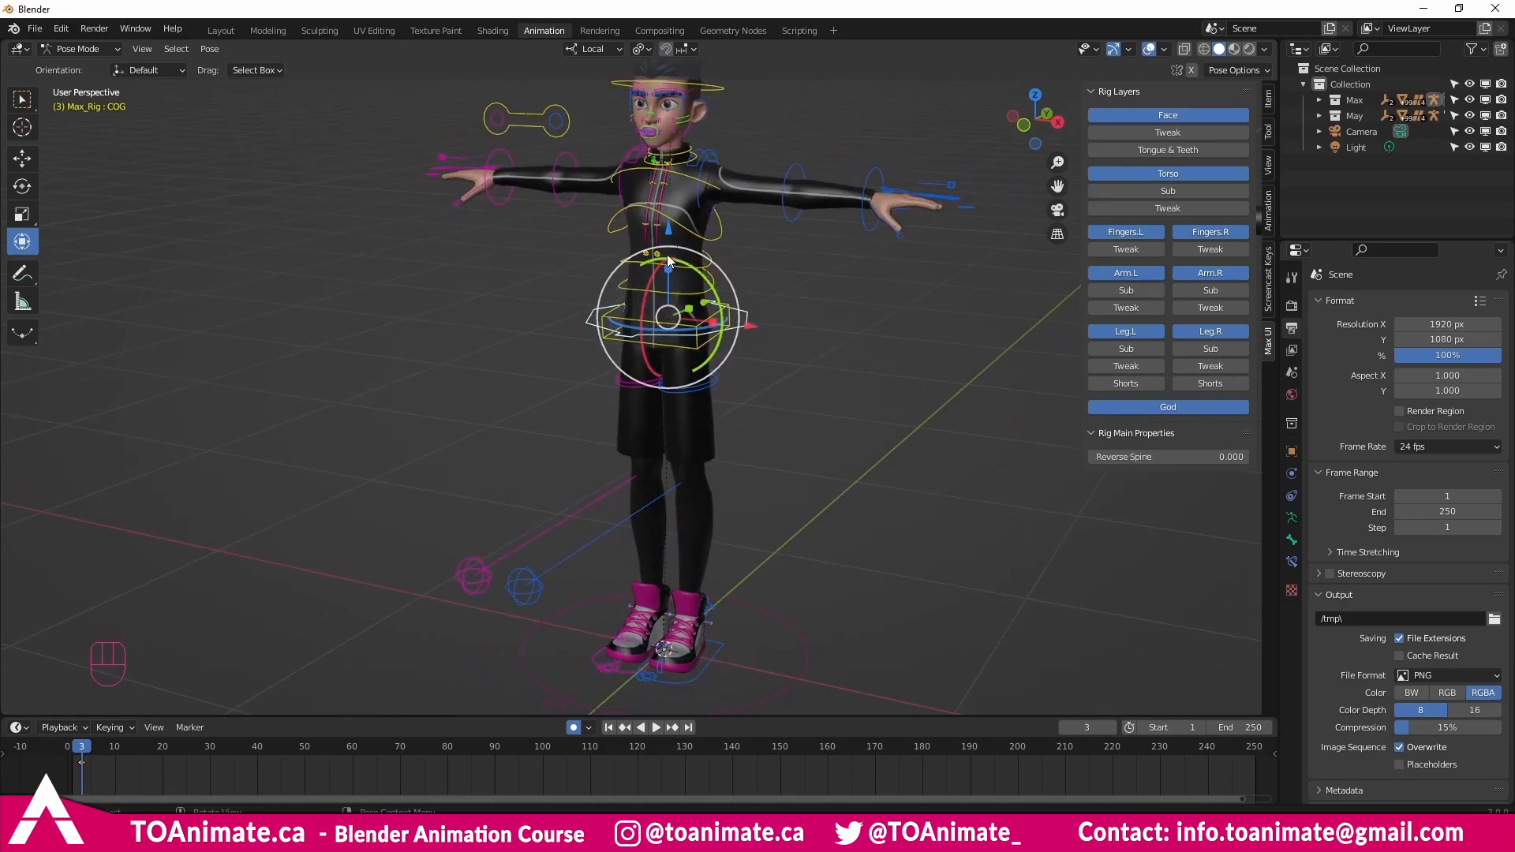
Try moving the COG control downward, cancelling each move.
{"action": "mouse_move", "coordinate": [669, 229]}
{"action": "left_mouse_down"}
{"action": "mouse_move", "coordinate": [662, 332]}
{"action": "mouse_move", "coordinate": [653, 350]}
{"action": "mouse_move", "coordinate": [643, 340]}
{"action": "mouse_move", "coordinate": [677, 304]}
{"action": "mouse_move", "coordinate": [631, 308]}
{"action": "mouse_move", "coordinate": [714, 302]}
{"action": "mouse_move", "coordinate": [656, 328]}
{"action": "left_mouse_up"}
{"action": "right_click", "coordinate": [661, 332]}
{"action": "key", "text": "g"}
{"action": "right_click", "coordinate": [649, 335]}
{"action": "right_click", "coordinate": [657, 327]}
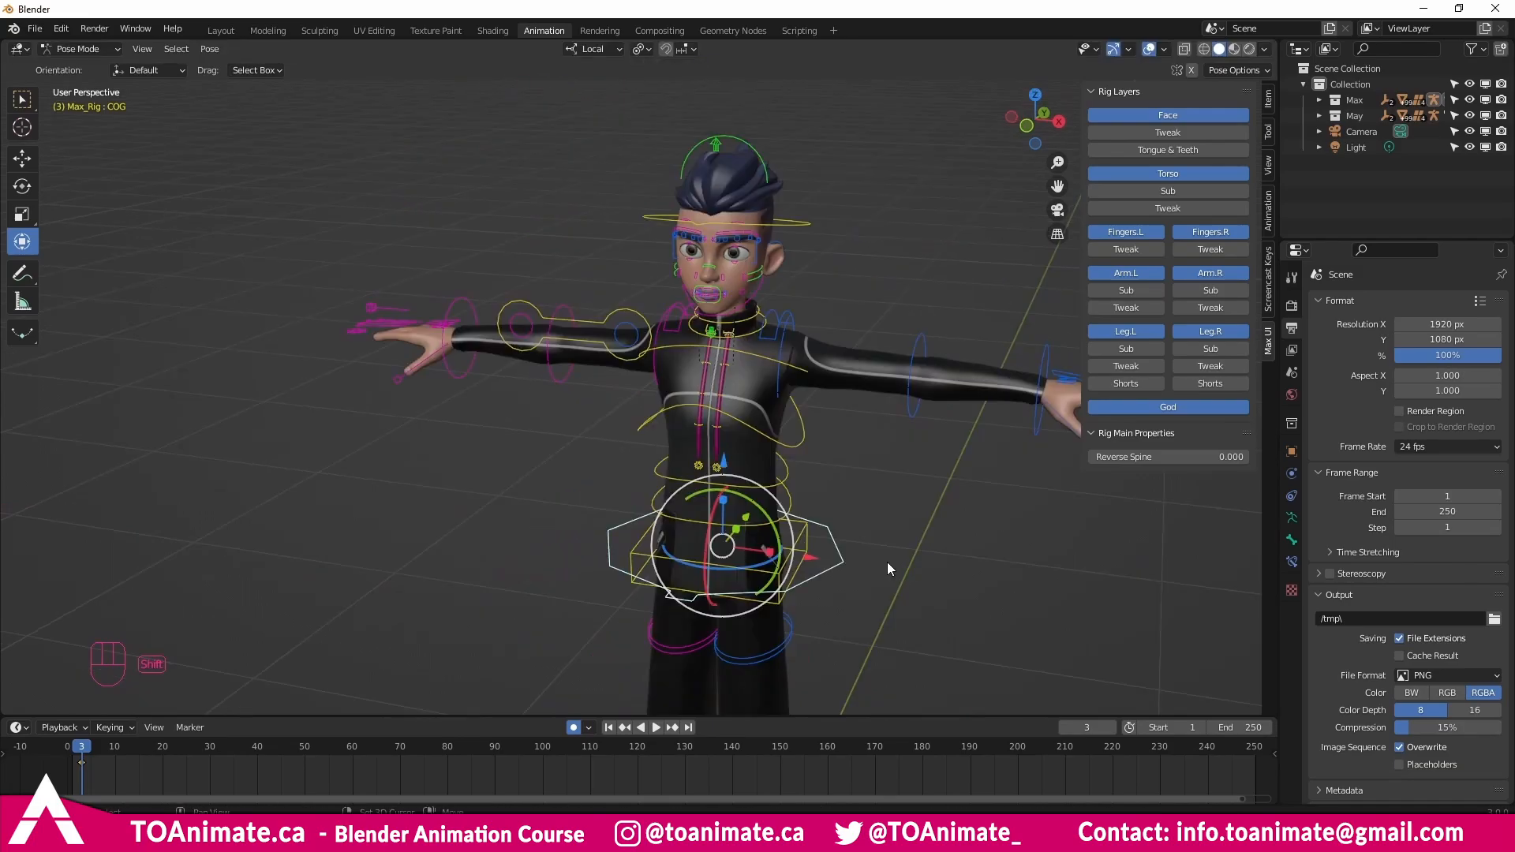
Rotate the lower and middle FK spine controls to bend Max's torso forward.
{"action": "mouse_move", "coordinate": [887, 563]}
{"action": "middle_mouse_down"}
{"action": "mouse_move", "coordinate": [795, 479]}
{"action": "mouse_move", "coordinate": [777, 511]}
{"action": "mouse_move", "coordinate": [748, 458]}
{"action": "middle_mouse_up"}
{"action": "left_click", "coordinate": [775, 524]}
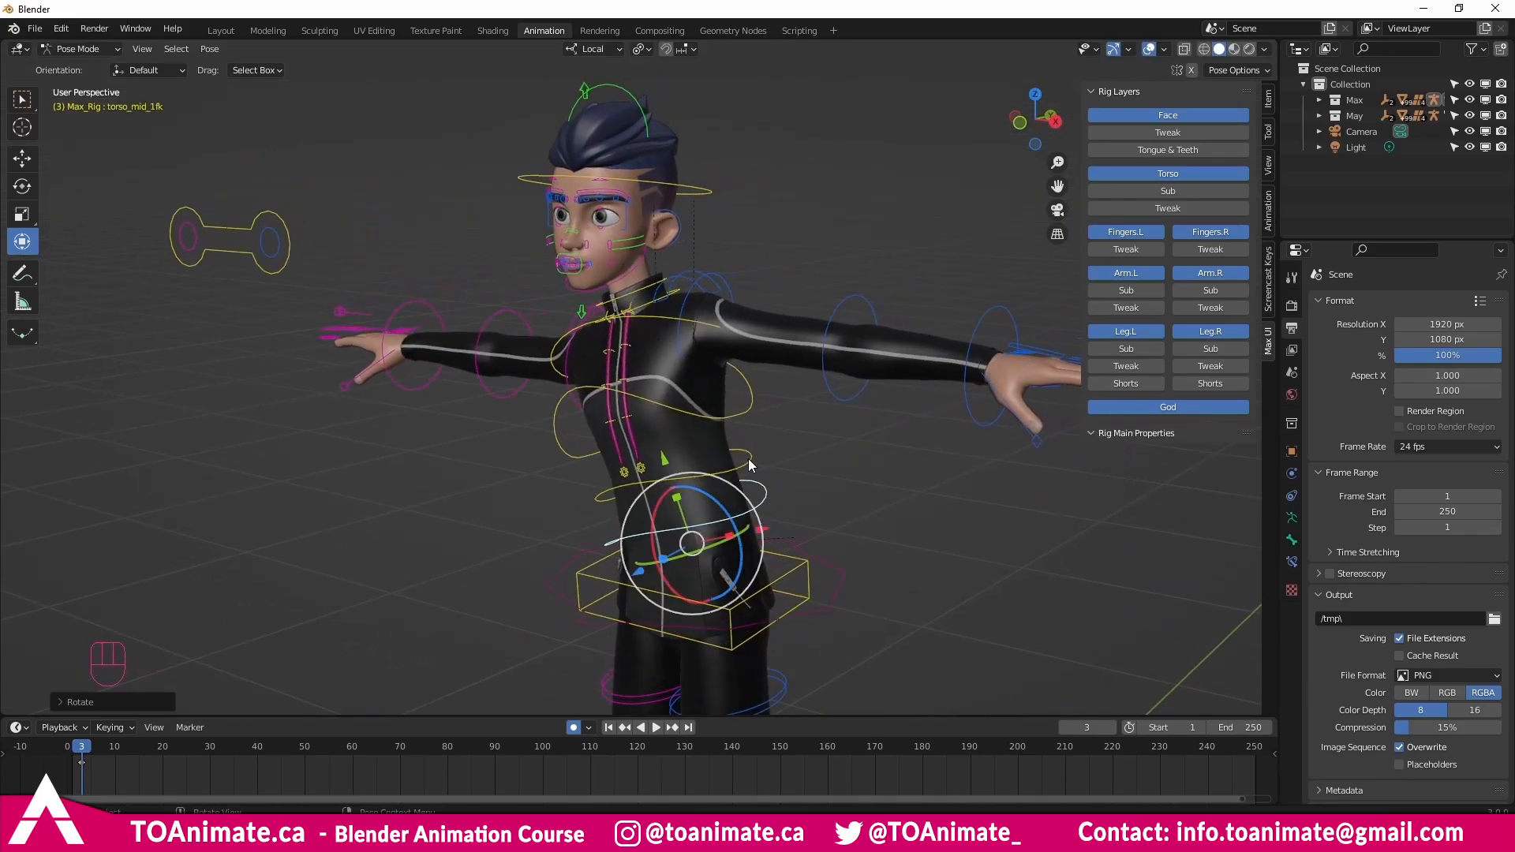
{"action": "left_click", "coordinate": [730, 485]}
{"action": "left_click_drag", "start_coordinate": [717, 460], "coordinate": [673, 404]}
{"action": "right_click", "coordinate": [710, 466]}
Rotate the chest FK control and reselect the lowest FK spine control.
{"action": "left_click", "coordinate": [685, 409]}
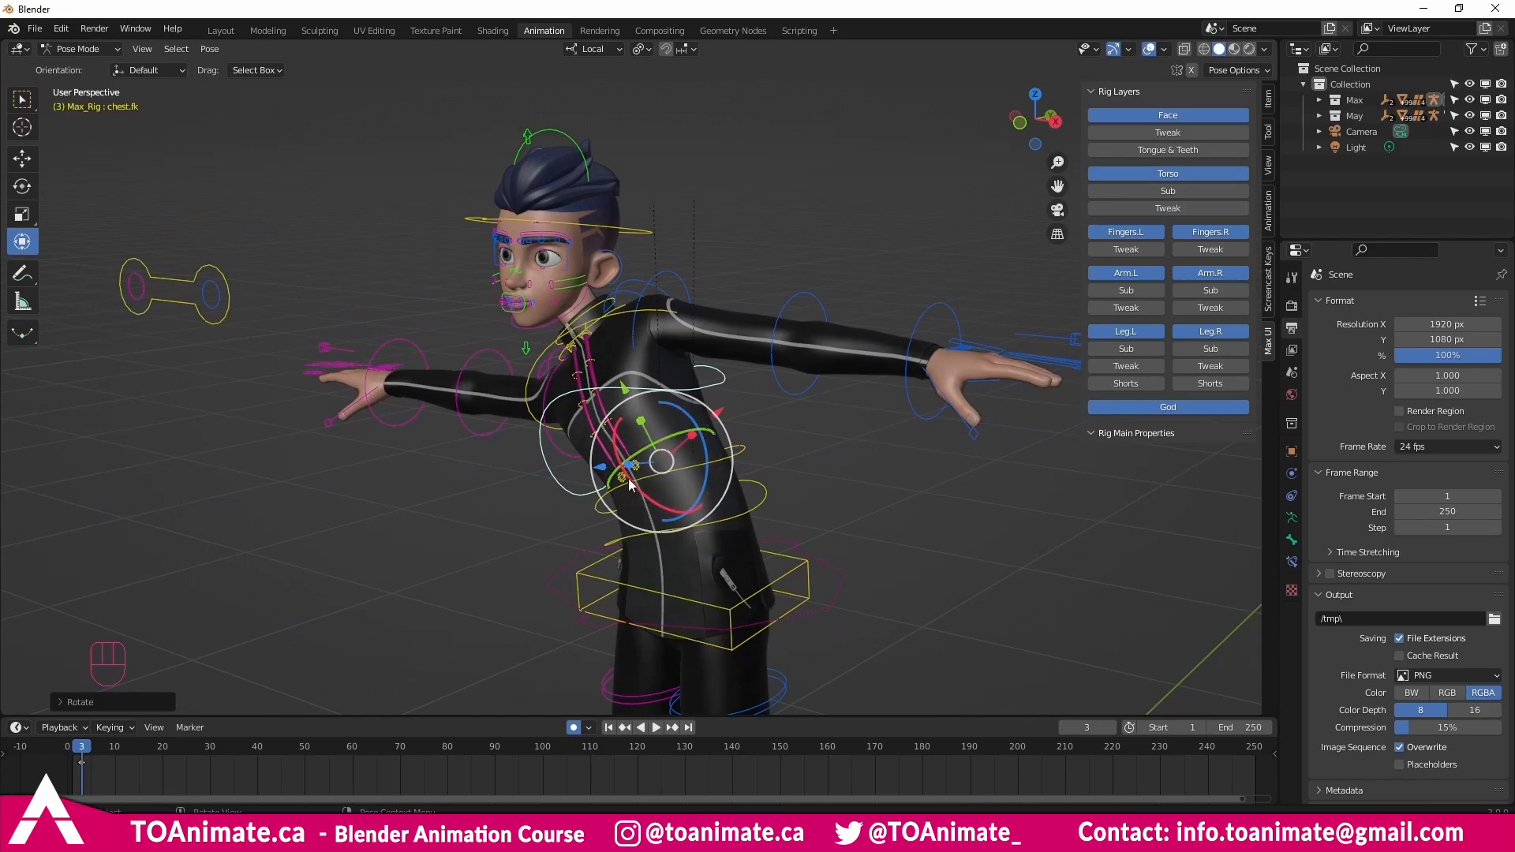
{"action": "left_click_drag", "start_coordinate": [631, 482], "coordinate": [624, 472]}
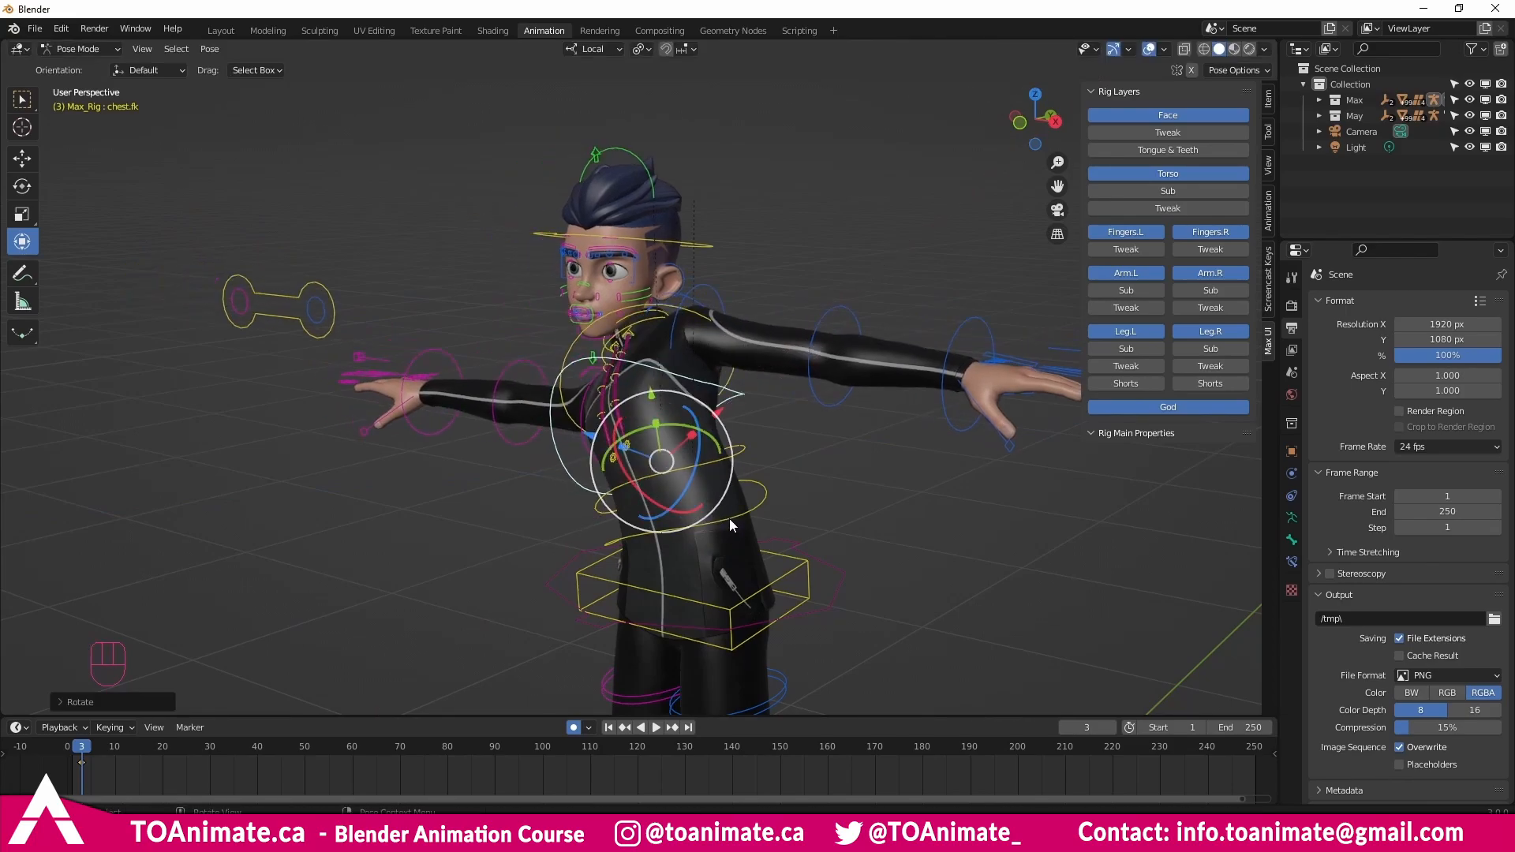
{"action": "left_click", "coordinate": [727, 518]}
{"action": "left_click_drag", "start_coordinate": [649, 537], "coordinate": [723, 508]}
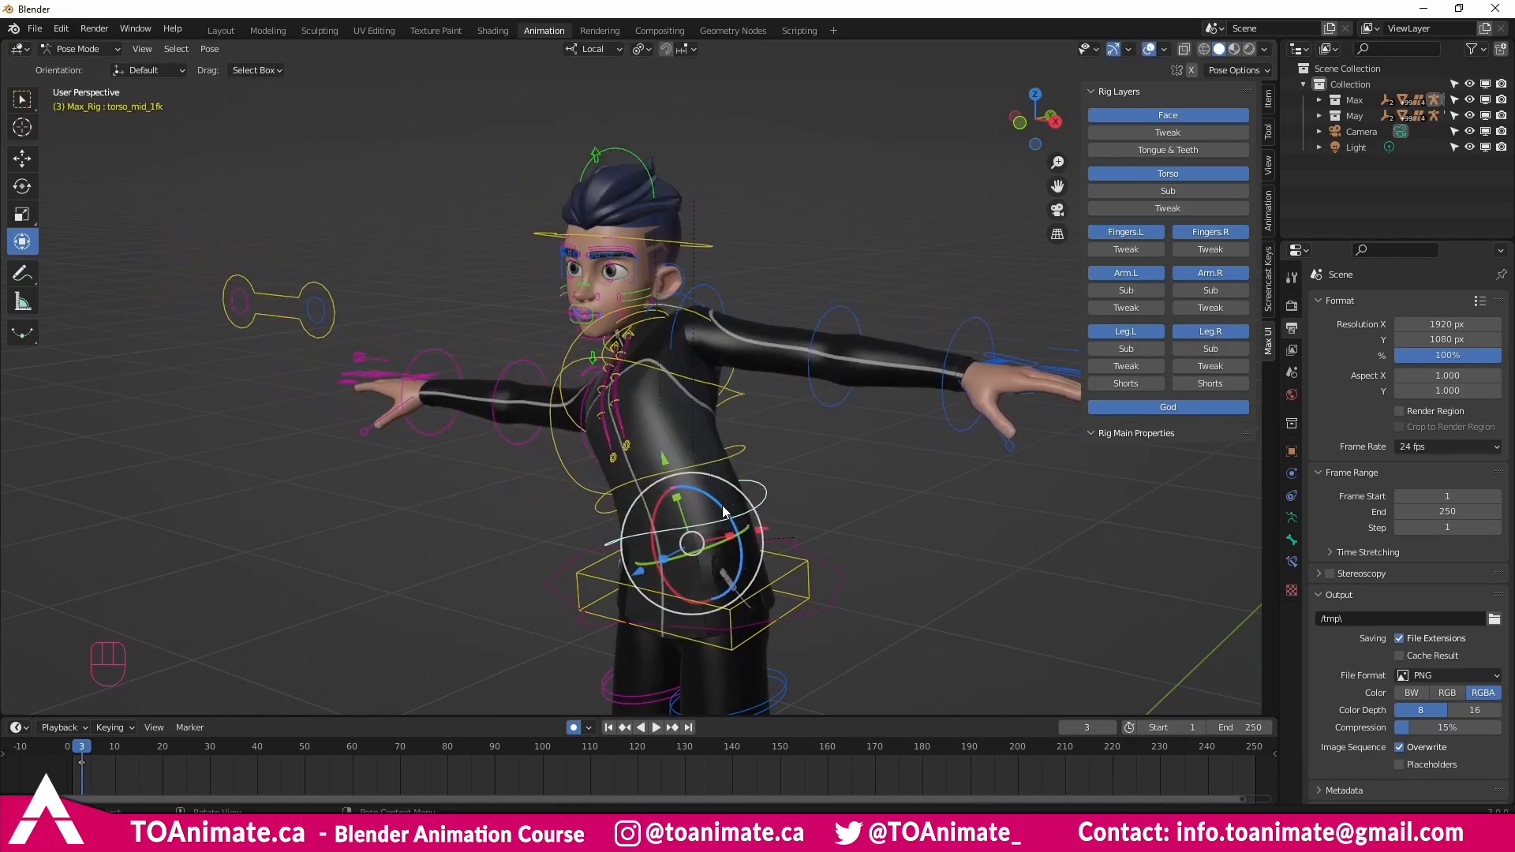
Select all of the rig's controls and clear their scale, location and rotation.
{"action": "key", "text": "ctrl+z"}
{"action": "key", "text": "a"}
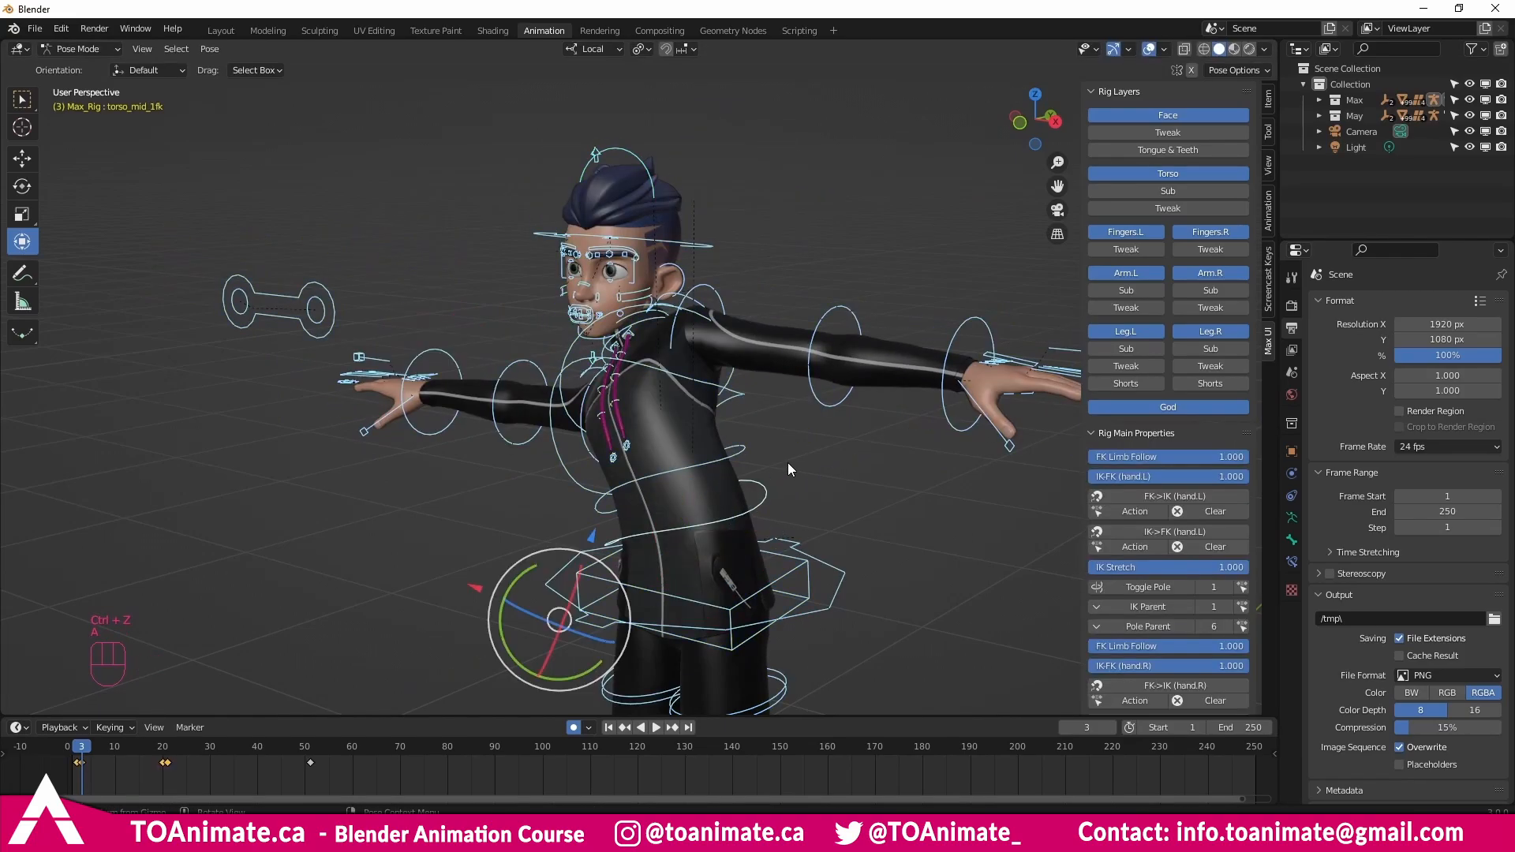
{"action": "key", "text": "alt+g"}
{"action": "key", "text": "alt+r"}
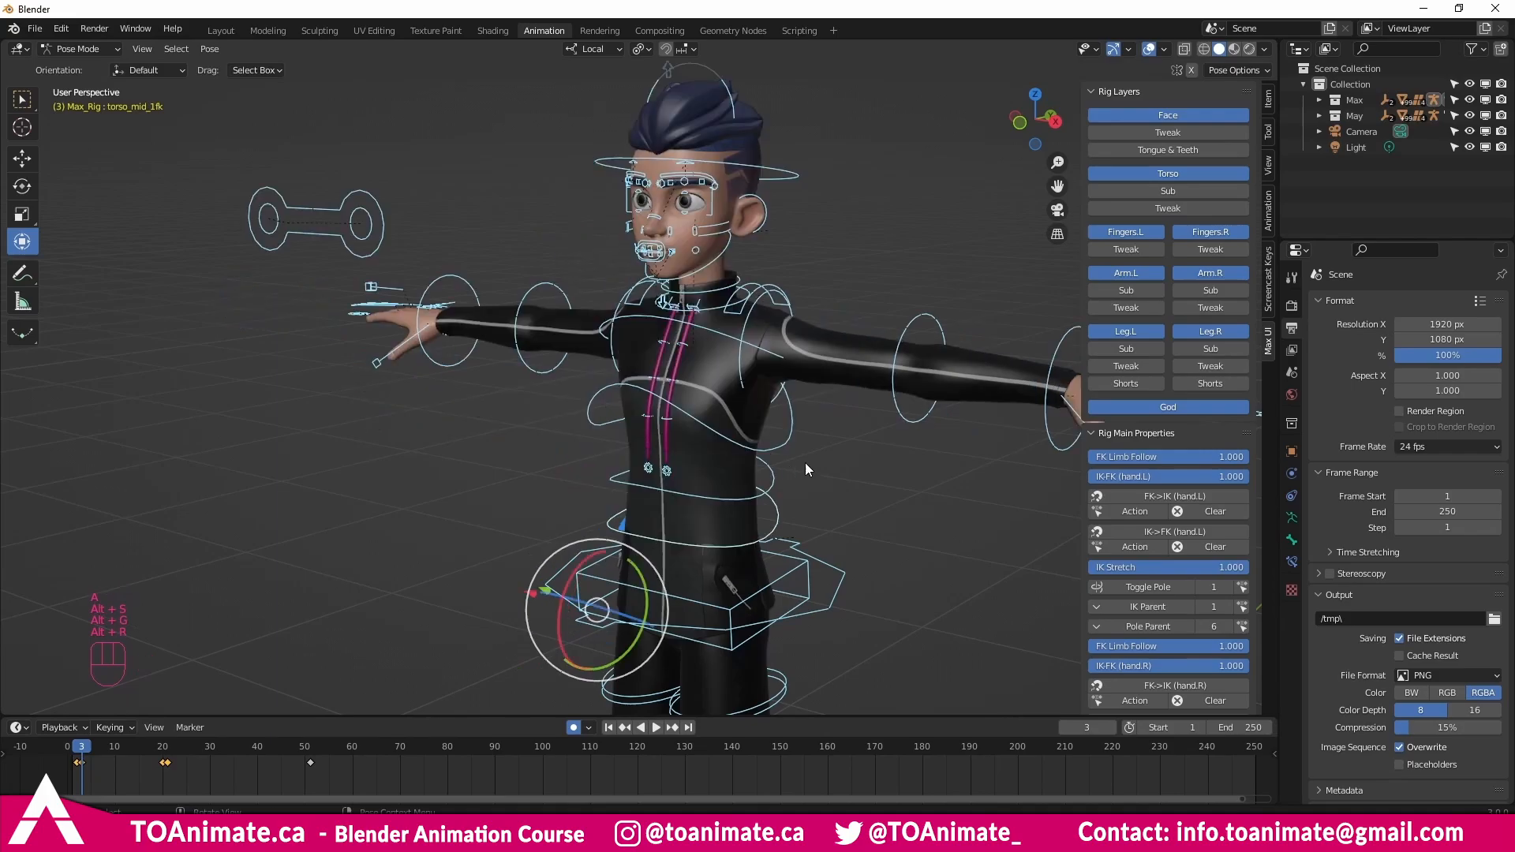
Set Reverse Spine to 1.000 on the COG control.
{"action": "left_click", "coordinate": [898, 415]}
{"action": "left_click", "coordinate": [828, 564]}
{"action": "left_click_drag", "start_coordinate": [1127, 460], "coordinate": [1231, 461]}
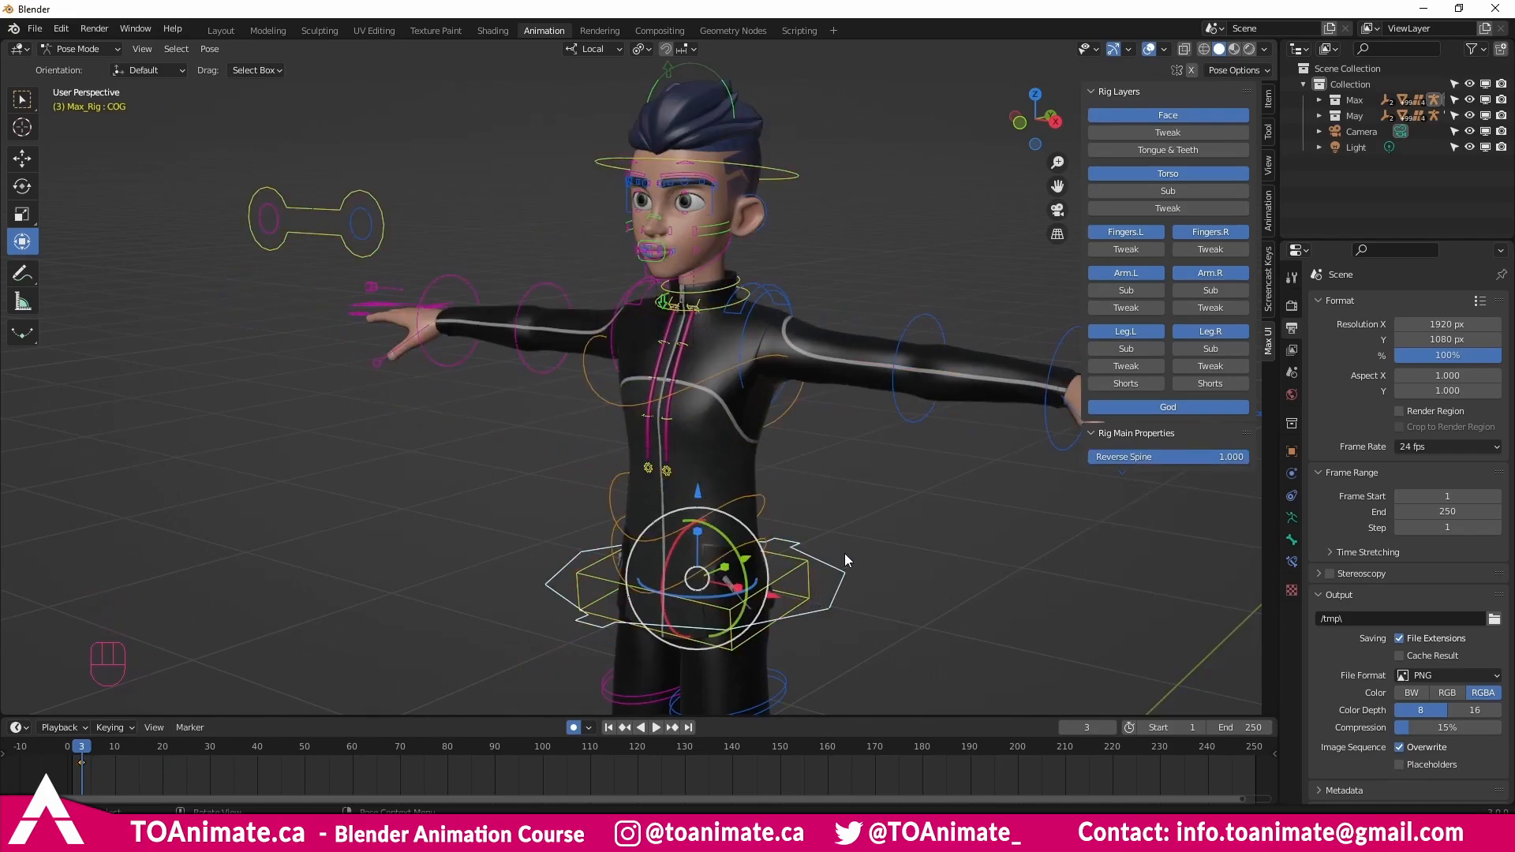
Rotate the reverse spine control at Max's chest.
{"action": "middle_click_drag", "start_coordinate": [893, 494], "coordinate": [904, 515], "text": "shift"}
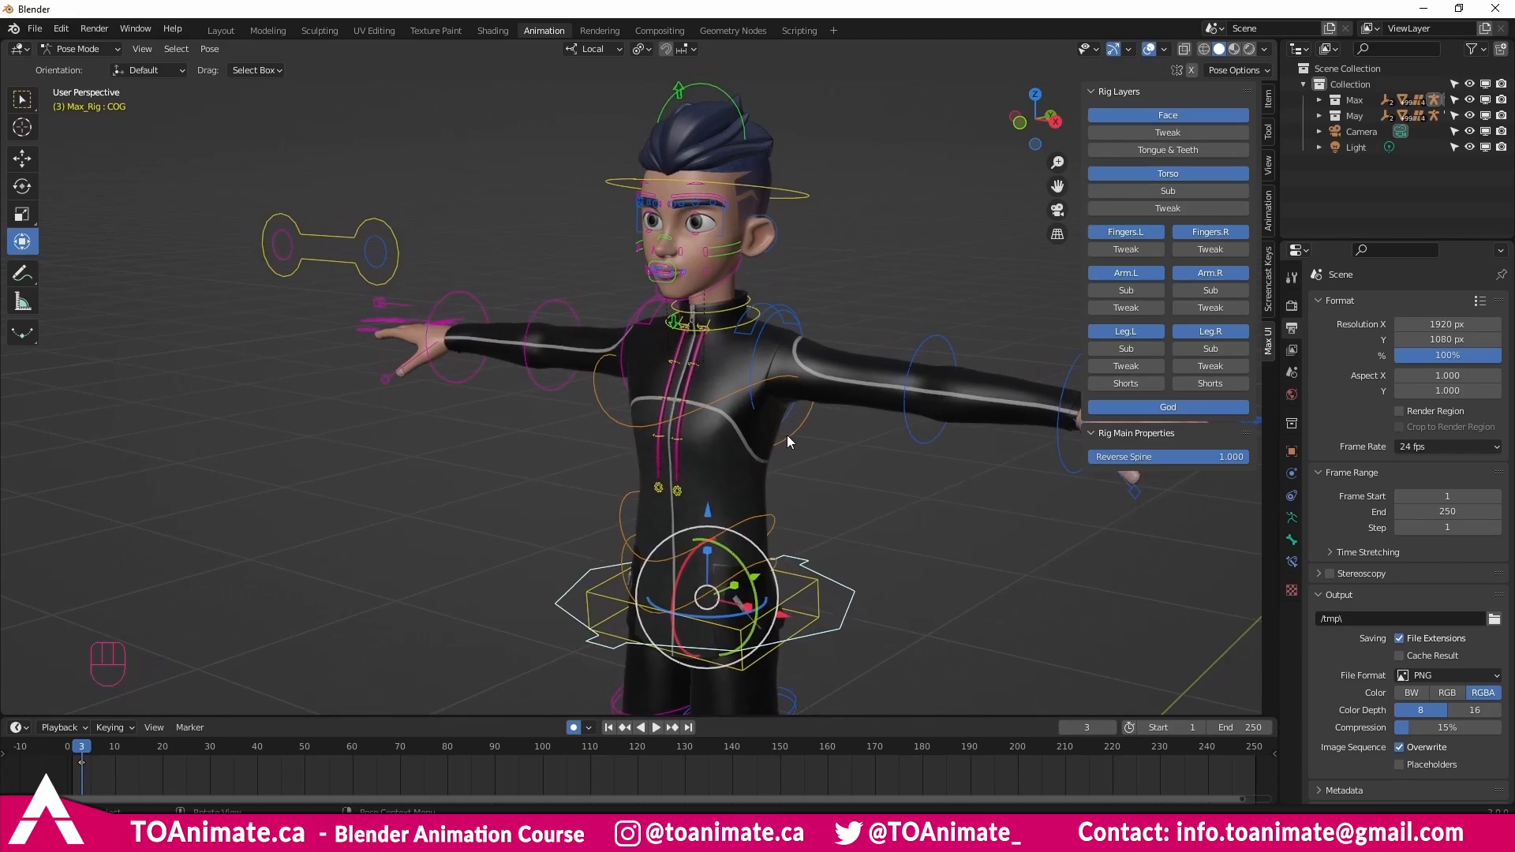
{"action": "left_click", "coordinate": [787, 434]}
{"action": "middle_click_drag", "start_coordinate": [788, 434], "coordinate": [761, 302]}
{"action": "mouse_move", "coordinate": [761, 302]}
{"action": "left_mouse_down"}
{"action": "mouse_move", "coordinate": [801, 318]}
{"action": "mouse_move", "coordinate": [756, 316]}
{"action": "left_mouse_up"}
{"action": "middle_click_drag", "start_coordinate": [742, 370], "coordinate": [792, 347], "text": "shift"}
Select the spine_fk_reverse.002 control at the mid-torso and rotate it to bend the spine.
{"action": "left_click", "coordinate": [740, 414]}
{"action": "scroll", "coordinate": [740, 413], "scroll_direction": "up", "scroll_amount": 3}
{"action": "scroll", "coordinate": [789, 345], "scroll_direction": "down", "scroll_amount": 1}
{"action": "scroll", "coordinate": [758, 324], "scroll_direction": "down", "scroll_amount": 1}
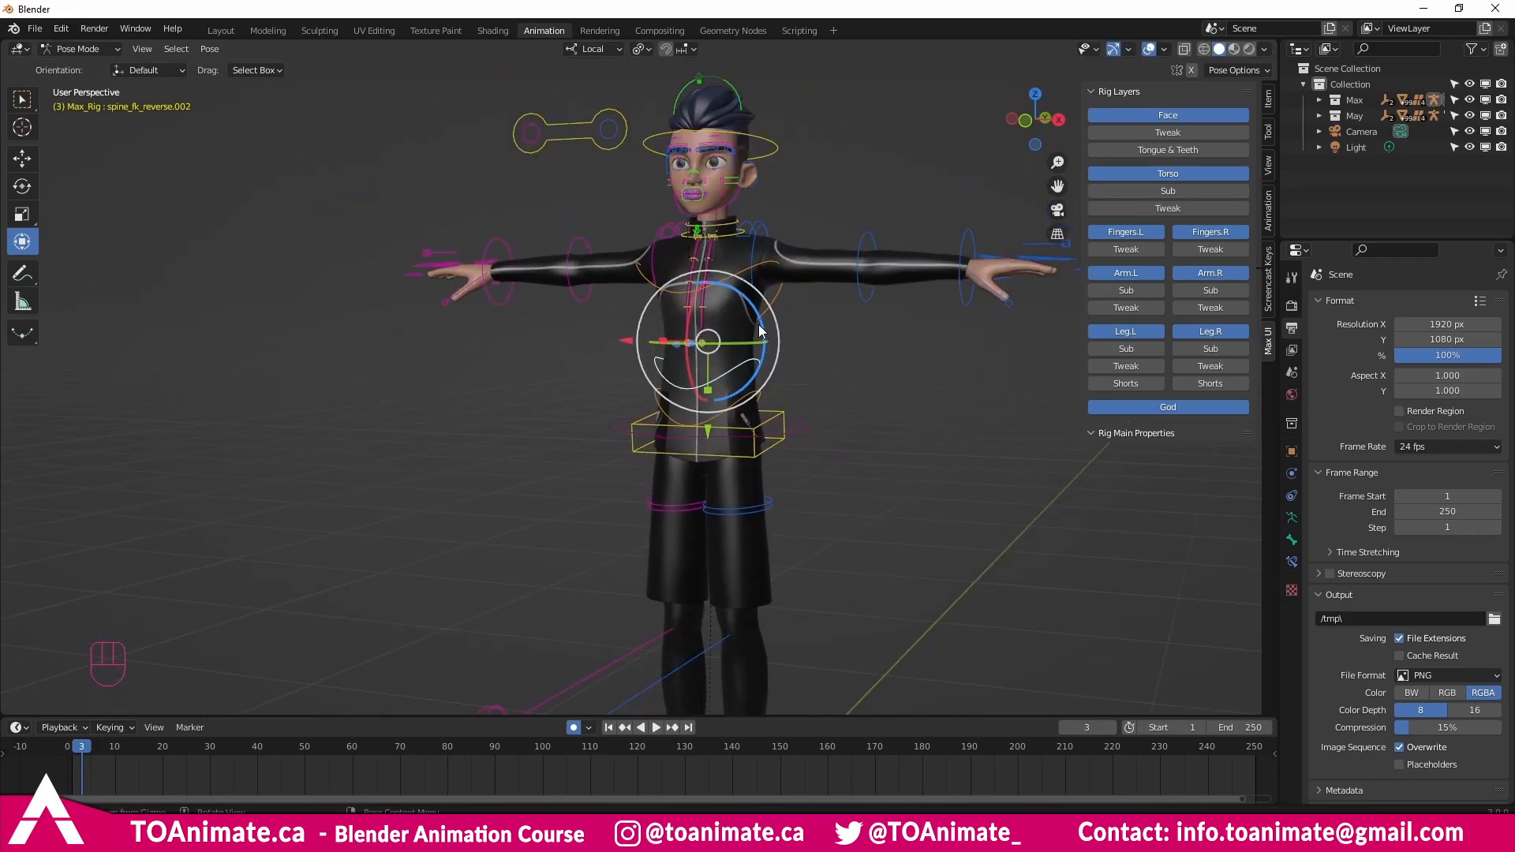
{"action": "left_click_drag", "start_coordinate": [760, 320], "coordinate": [759, 339]}
{"action": "middle_click_drag", "start_coordinate": [825, 353], "coordinate": [830, 385]}
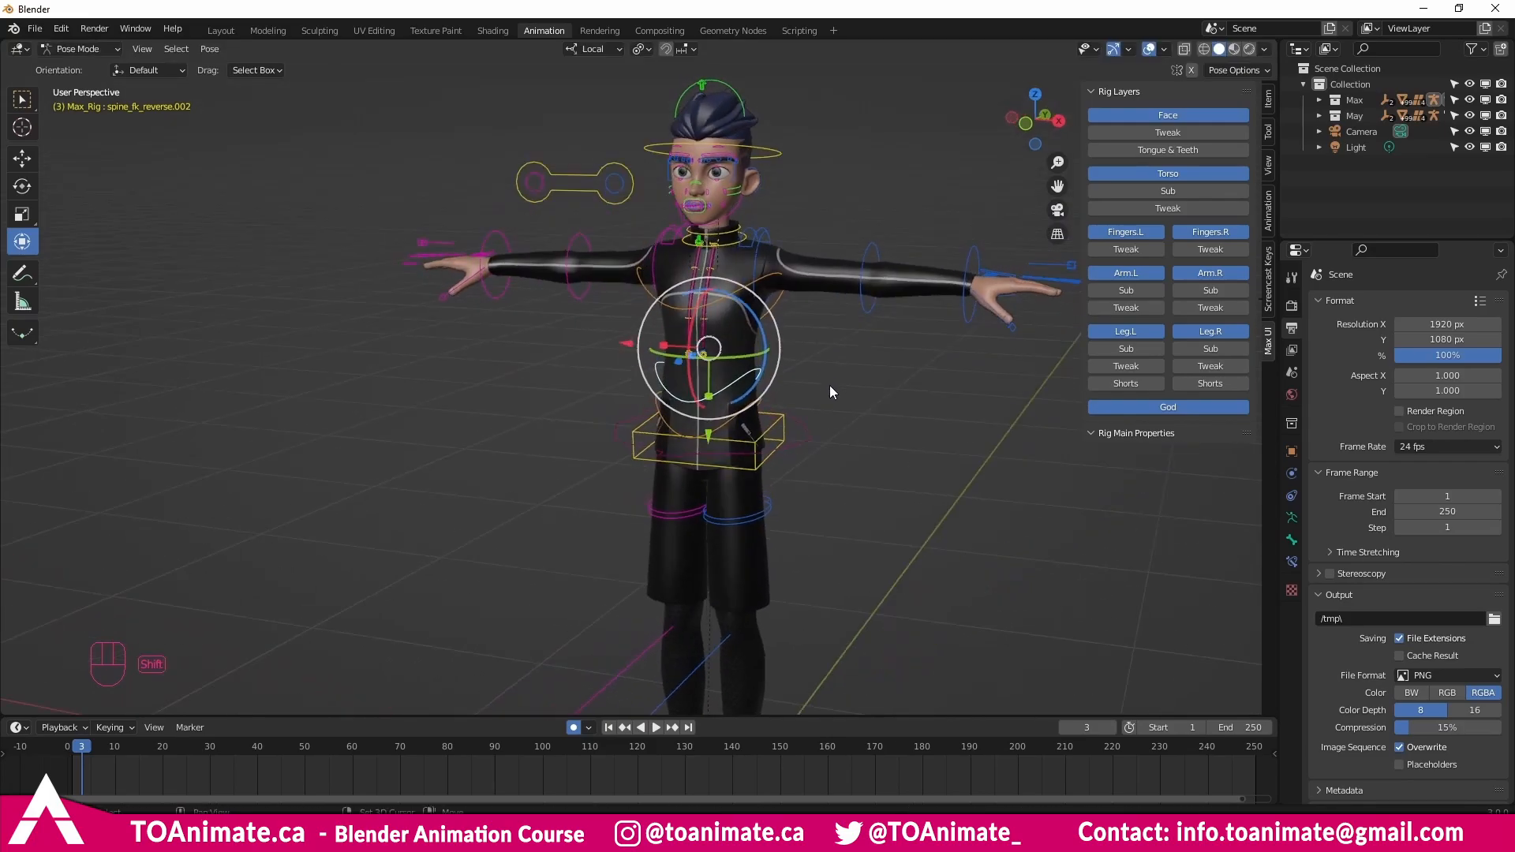
Set Reverse Spine to 0.000 on the COG control.
{"action": "left_click_drag", "start_coordinate": [1200, 457], "coordinate": [1093, 458]}
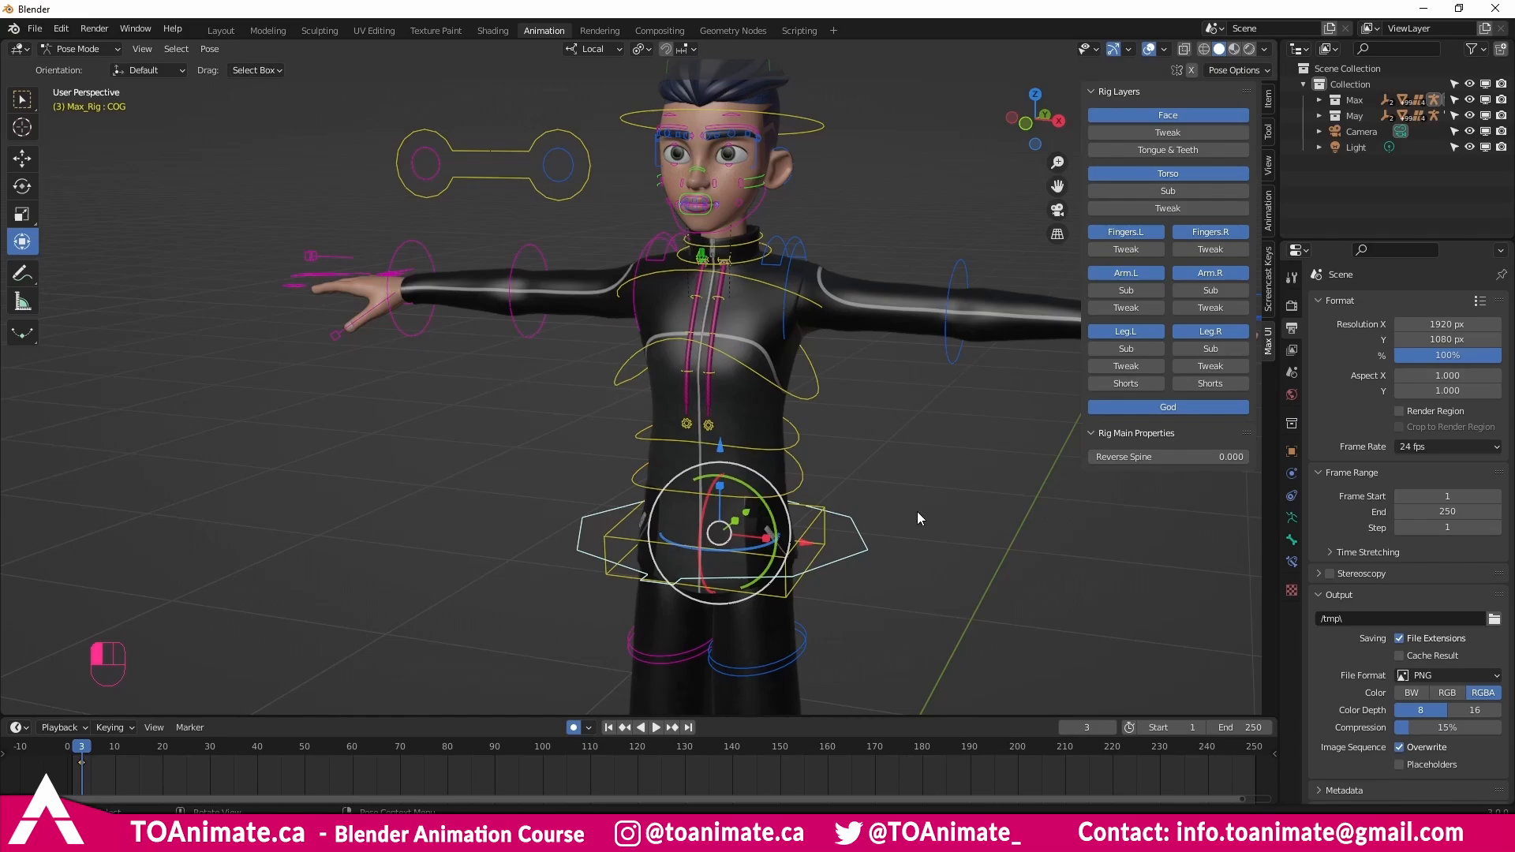
{"action": "middle_click_drag", "start_coordinate": [919, 511], "coordinate": [766, 514]}
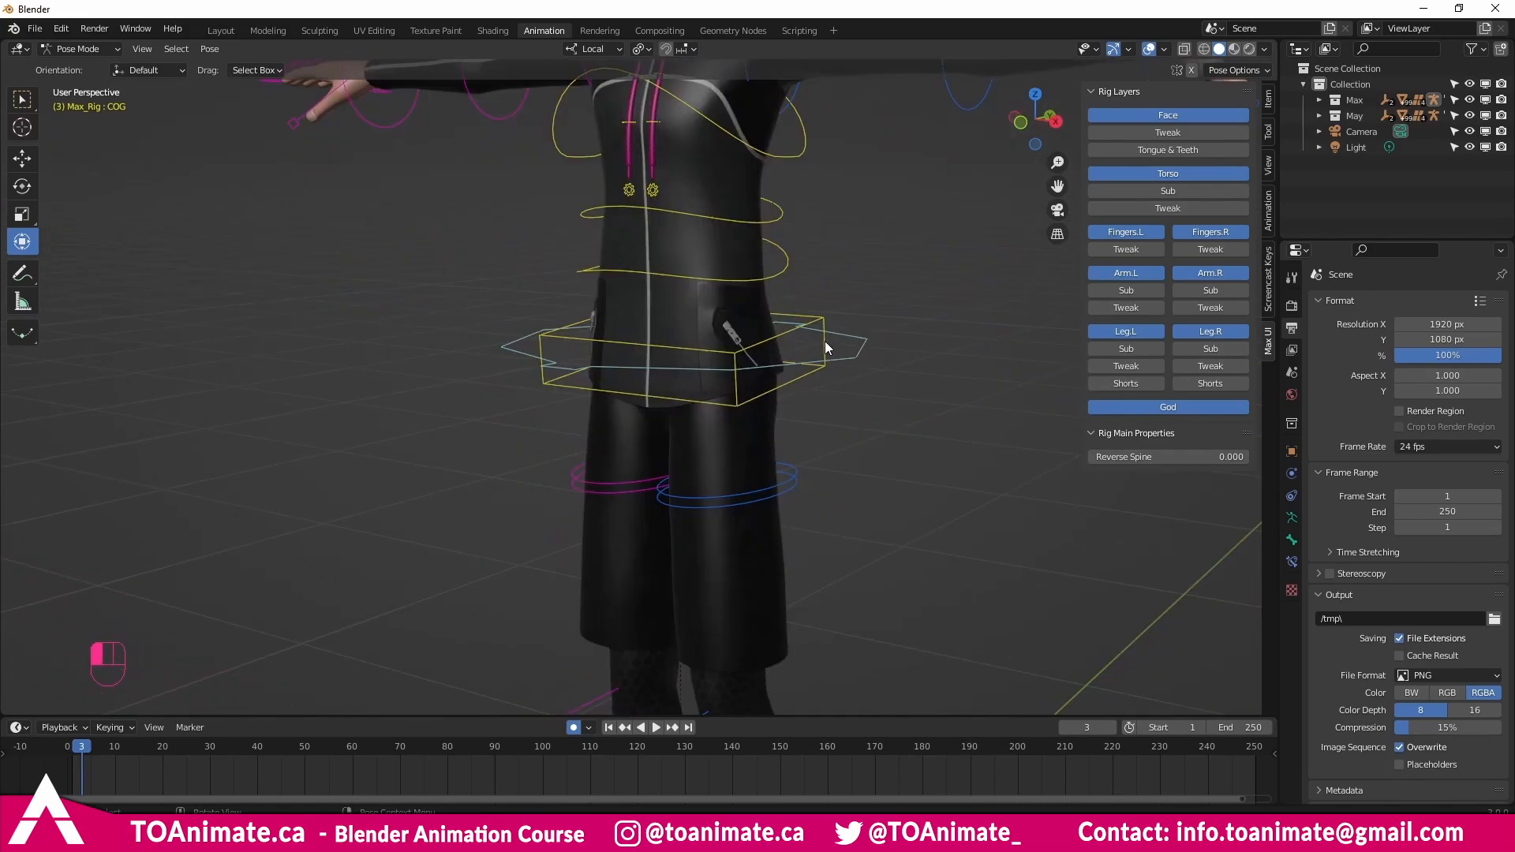
Try rotating the box-shaped hips control around the pelvis.
{"action": "left_click", "coordinate": [826, 341]}
{"action": "middle_click_drag", "start_coordinate": [826, 341], "coordinate": [746, 328], "text": "shift"}
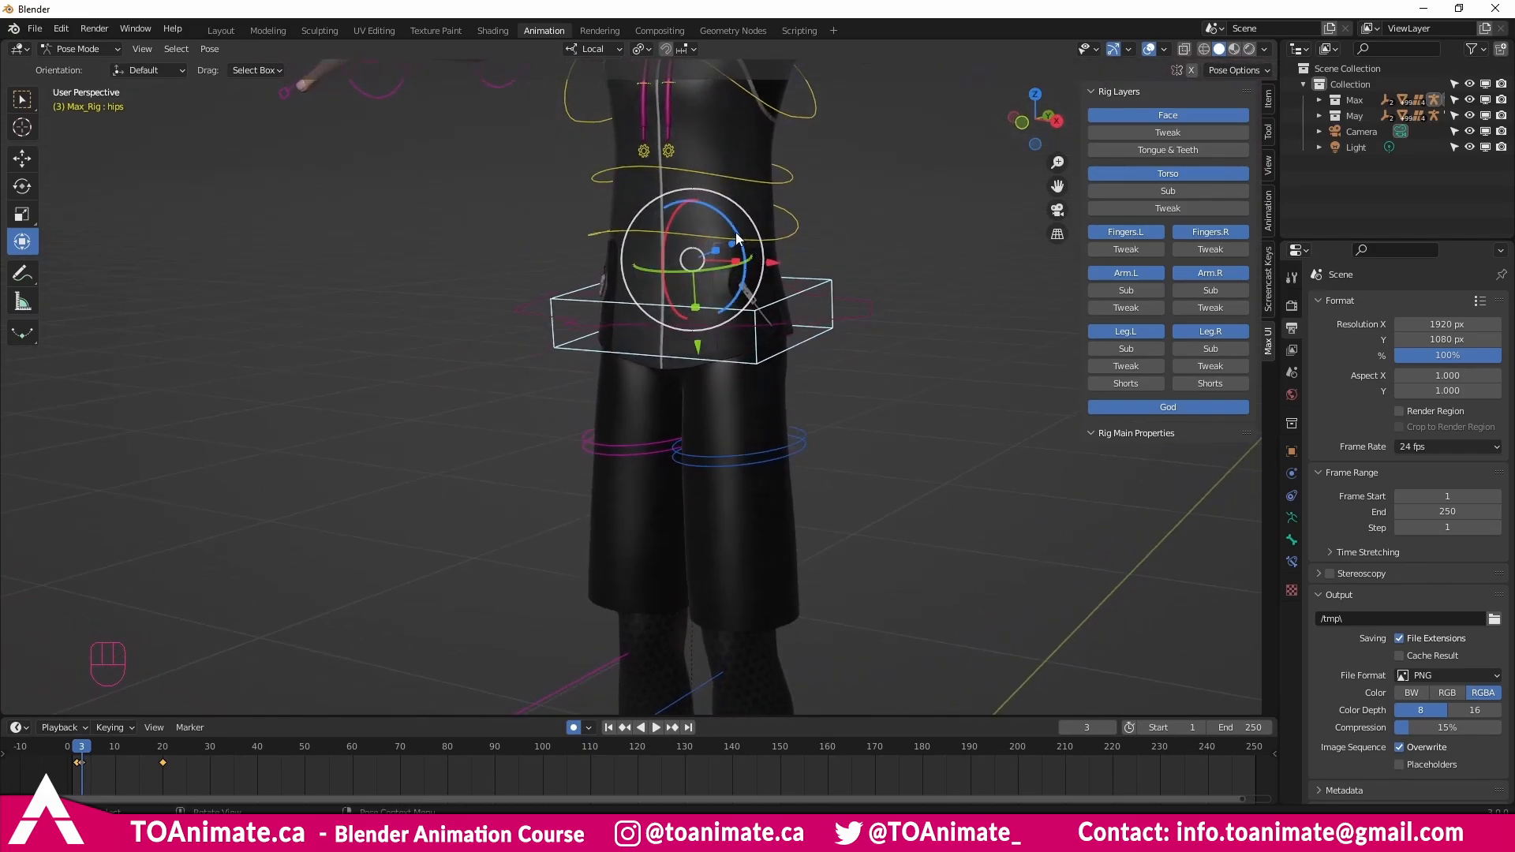
{"action": "mouse_move", "coordinate": [736, 232]}
{"action": "left_mouse_down"}
{"action": "mouse_move", "coordinate": [754, 257]}
{"action": "mouse_move", "coordinate": [730, 231]}
{"action": "mouse_move", "coordinate": [743, 242]}
{"action": "left_mouse_up"}
{"action": "right_click", "coordinate": [744, 241]}
Try moving the left and right thigh IK controls.
{"action": "left_click", "coordinate": [769, 452]}
{"action": "middle_click_drag", "start_coordinate": [769, 452], "coordinate": [772, 464]}
{"action": "middle_click_drag", "start_coordinate": [798, 404], "coordinate": [781, 366]}
{"action": "mouse_move", "coordinate": [763, 325]}
{"action": "left_mouse_down"}
{"action": "mouse_move", "coordinate": [782, 352]}
{"action": "mouse_move", "coordinate": [759, 326]}
{"action": "mouse_move", "coordinate": [778, 321]}
{"action": "mouse_move", "coordinate": [751, 338]}
{"action": "mouse_move", "coordinate": [765, 313]}
{"action": "mouse_move", "coordinate": [774, 324]}
{"action": "left_mouse_up"}
{"action": "middle_click_drag", "start_coordinate": [774, 323], "coordinate": [693, 418]}
{"action": "left_click", "coordinate": [560, 455]}
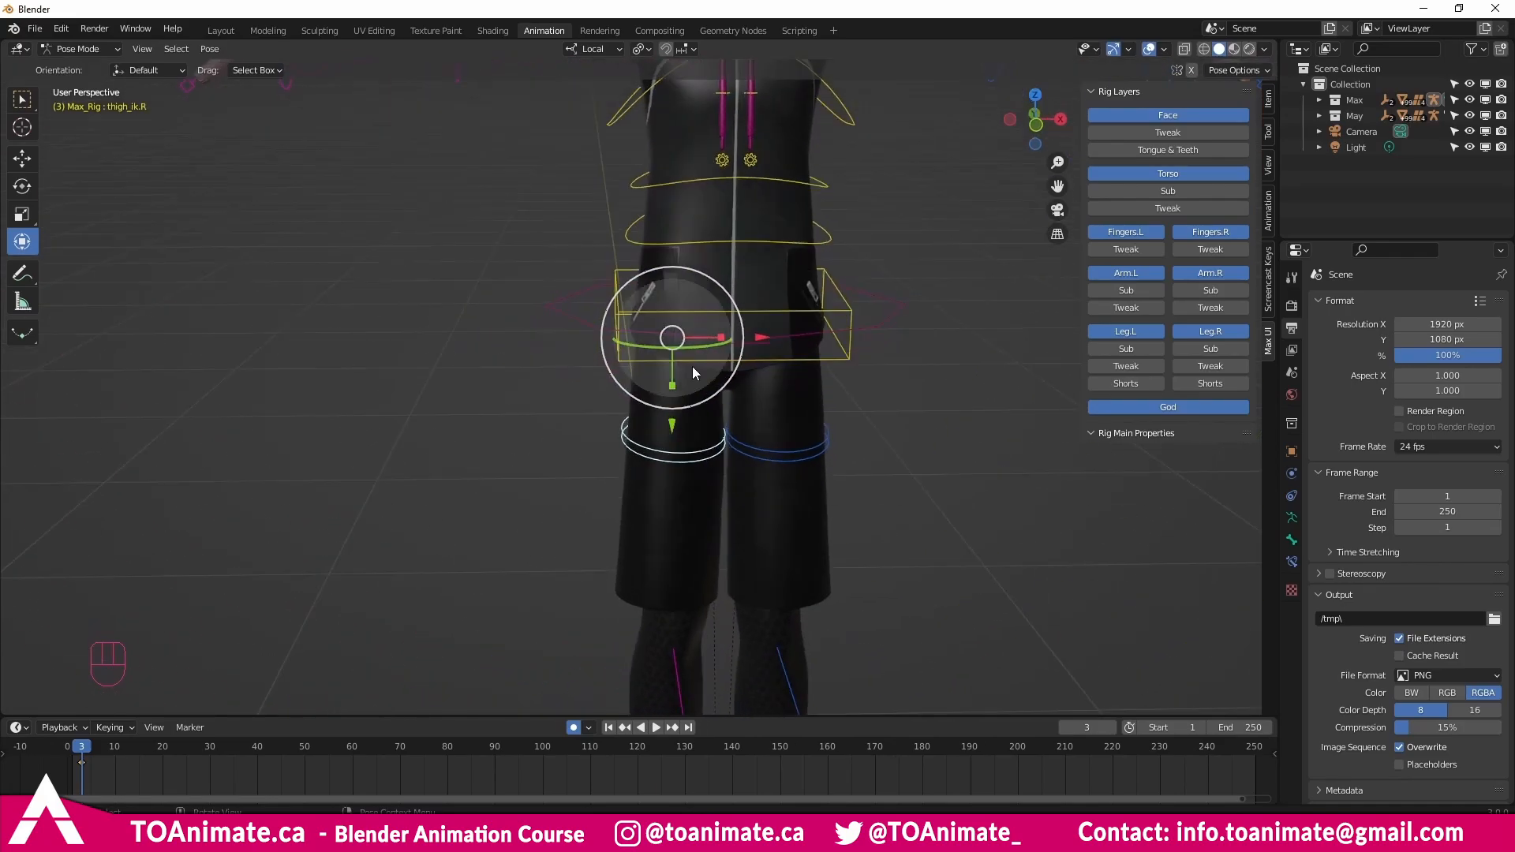
{"action": "mouse_move", "coordinate": [670, 340]}
{"action": "left_mouse_down"}
{"action": "mouse_move", "coordinate": [653, 337]}
{"action": "mouse_move", "coordinate": [673, 338]}
{"action": "left_mouse_up"}
{"action": "scroll", "coordinate": [780, 461], "scroll_direction": "down", "scroll_amount": 1}
{"action": "middle_click_drag", "start_coordinate": [780, 461], "coordinate": [707, 522]}
Rotate the left foot's heel IK control to roll the foot, and clear its location and rotation.
{"action": "scroll", "coordinate": [732, 441], "scroll_direction": "down", "scroll_amount": 3}
{"action": "middle_click_drag", "start_coordinate": [711, 649], "coordinate": [720, 488], "text": "shift"}
{"action": "scroll", "coordinate": [732, 558], "scroll_direction": "up", "scroll_amount": 2}
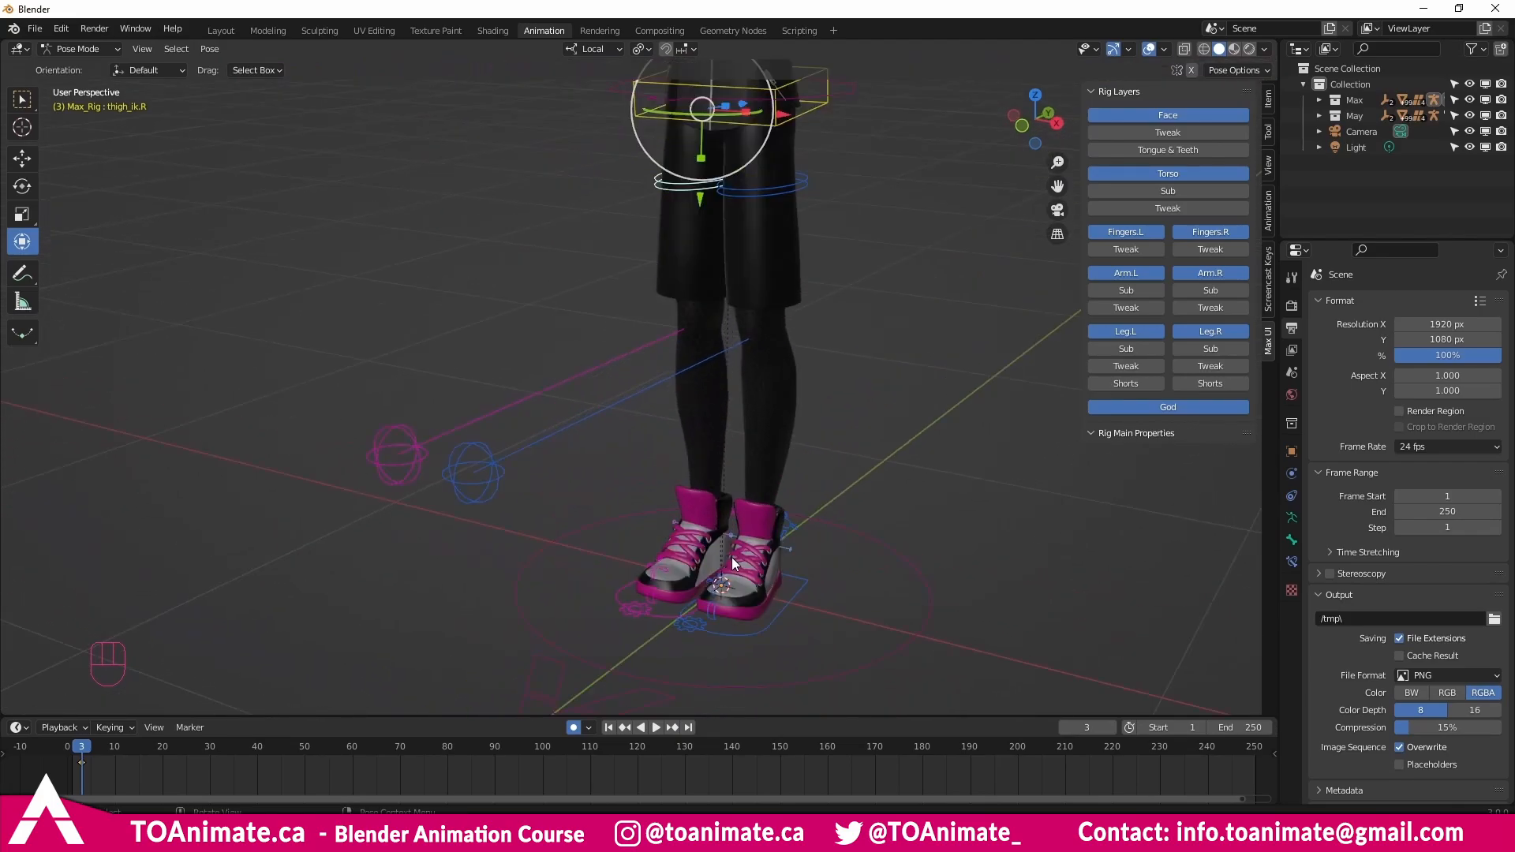
{"action": "middle_click_drag", "start_coordinate": [721, 576], "coordinate": [830, 501], "text": "shift"}
{"action": "middle_click_drag", "start_coordinate": [807, 534], "coordinate": [813, 502]}
{"action": "left_click", "coordinate": [796, 496]}
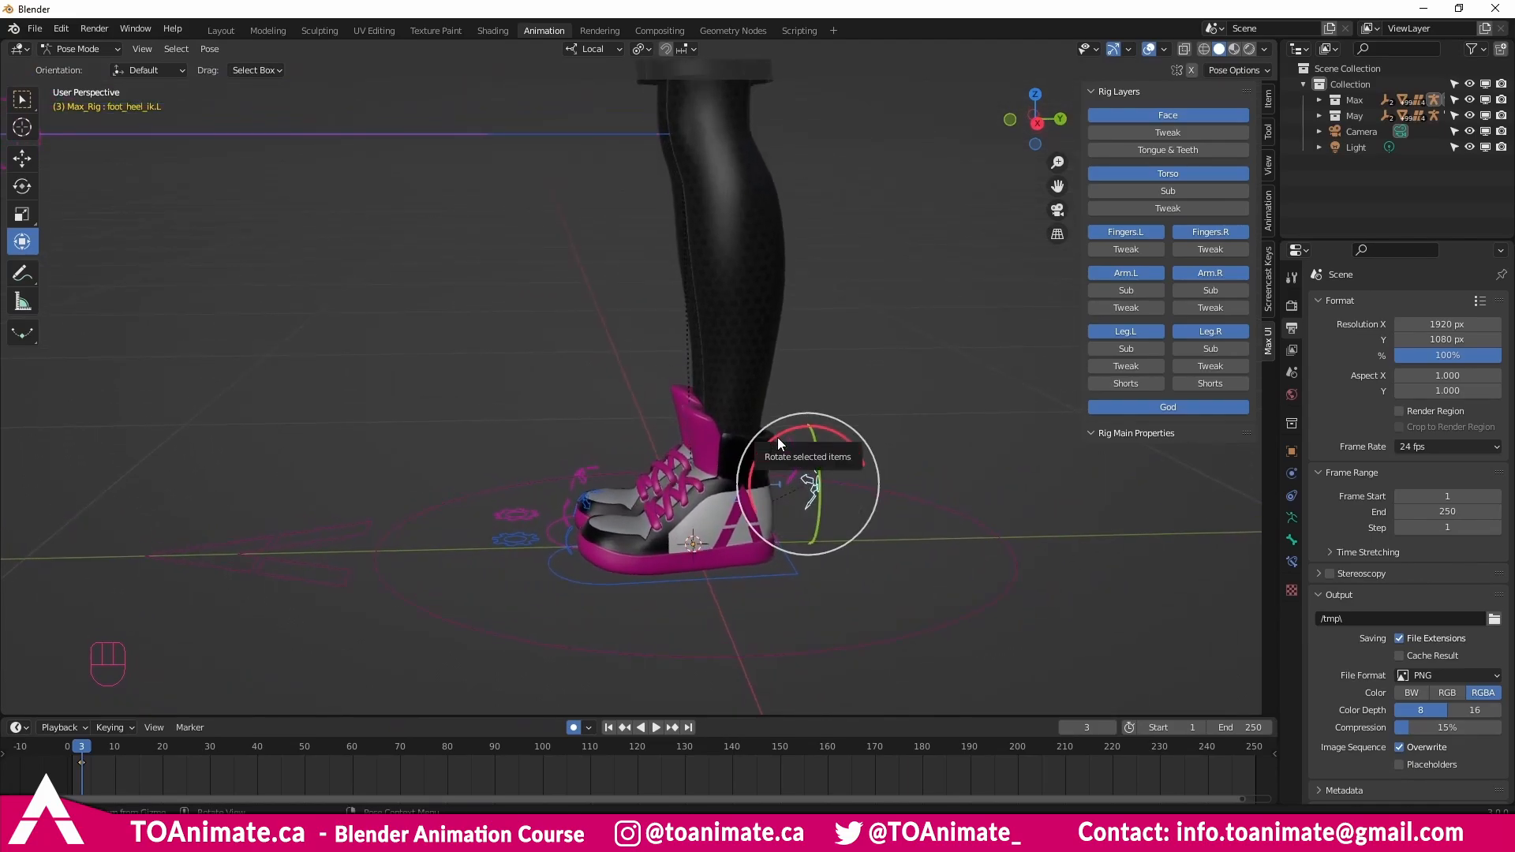
{"action": "mouse_move", "coordinate": [778, 437]}
{"action": "left_mouse_down"}
{"action": "mouse_move", "coordinate": [740, 464]}
{"action": "mouse_move", "coordinate": [795, 432]}
{"action": "left_mouse_up"}
{"action": "middle_click_drag", "start_coordinate": [795, 432], "coordinate": [813, 407]}
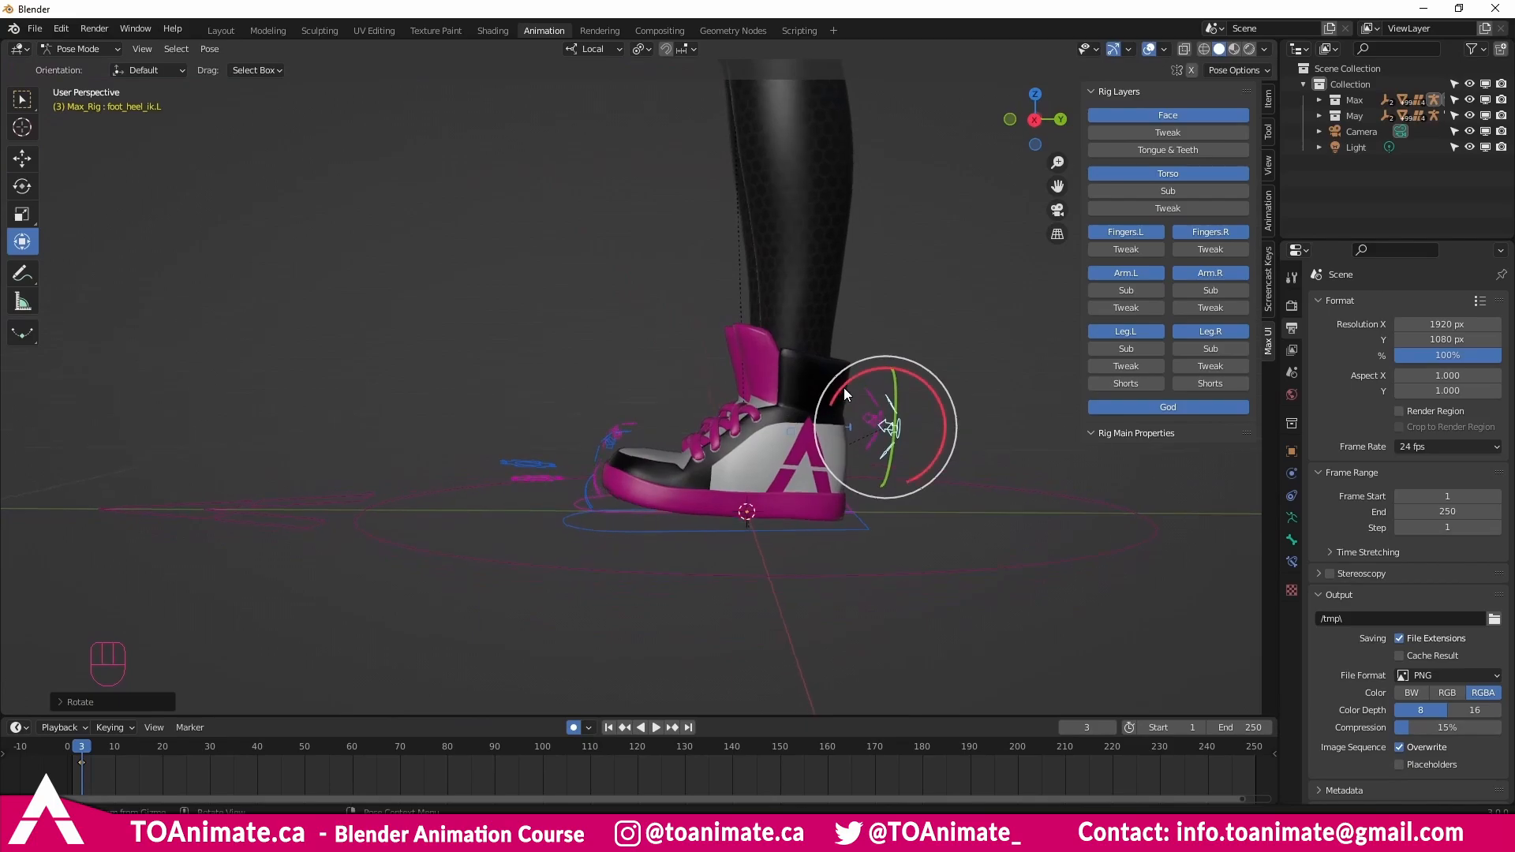
{"action": "left_click_drag", "start_coordinate": [843, 387], "coordinate": [805, 375]}
{"action": "key", "text": "alt+g"}
{"action": "key", "text": "alt+r"}
Try rotating the left foot spin IK control above the toes around different axes.
{"action": "mouse_move", "coordinate": [659, 485]}
{"action": "middle_mouse_down"}
{"action": "mouse_move", "coordinate": [670, 511]}
{"action": "mouse_move", "coordinate": [645, 521]}
{"action": "mouse_move", "coordinate": [688, 475]}
{"action": "mouse_move", "coordinate": [670, 482]}
{"action": "middle_mouse_up"}
{"action": "scroll", "coordinate": [687, 483], "scroll_direction": "up", "scroll_amount": 1}
{"action": "left_click", "coordinate": [698, 420]}
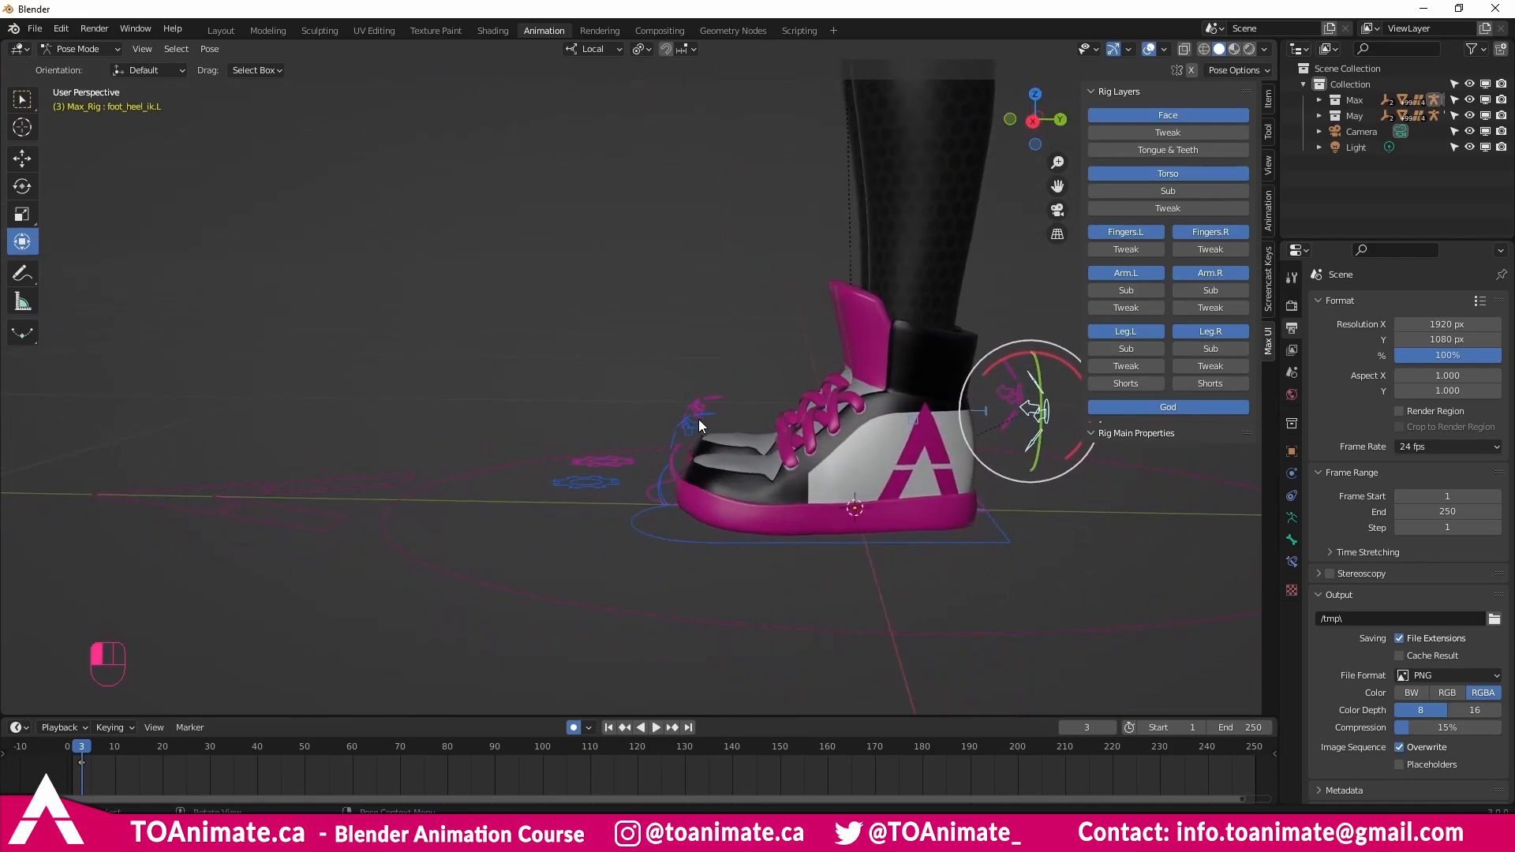
{"action": "middle_click_drag", "start_coordinate": [798, 437], "coordinate": [832, 477]}
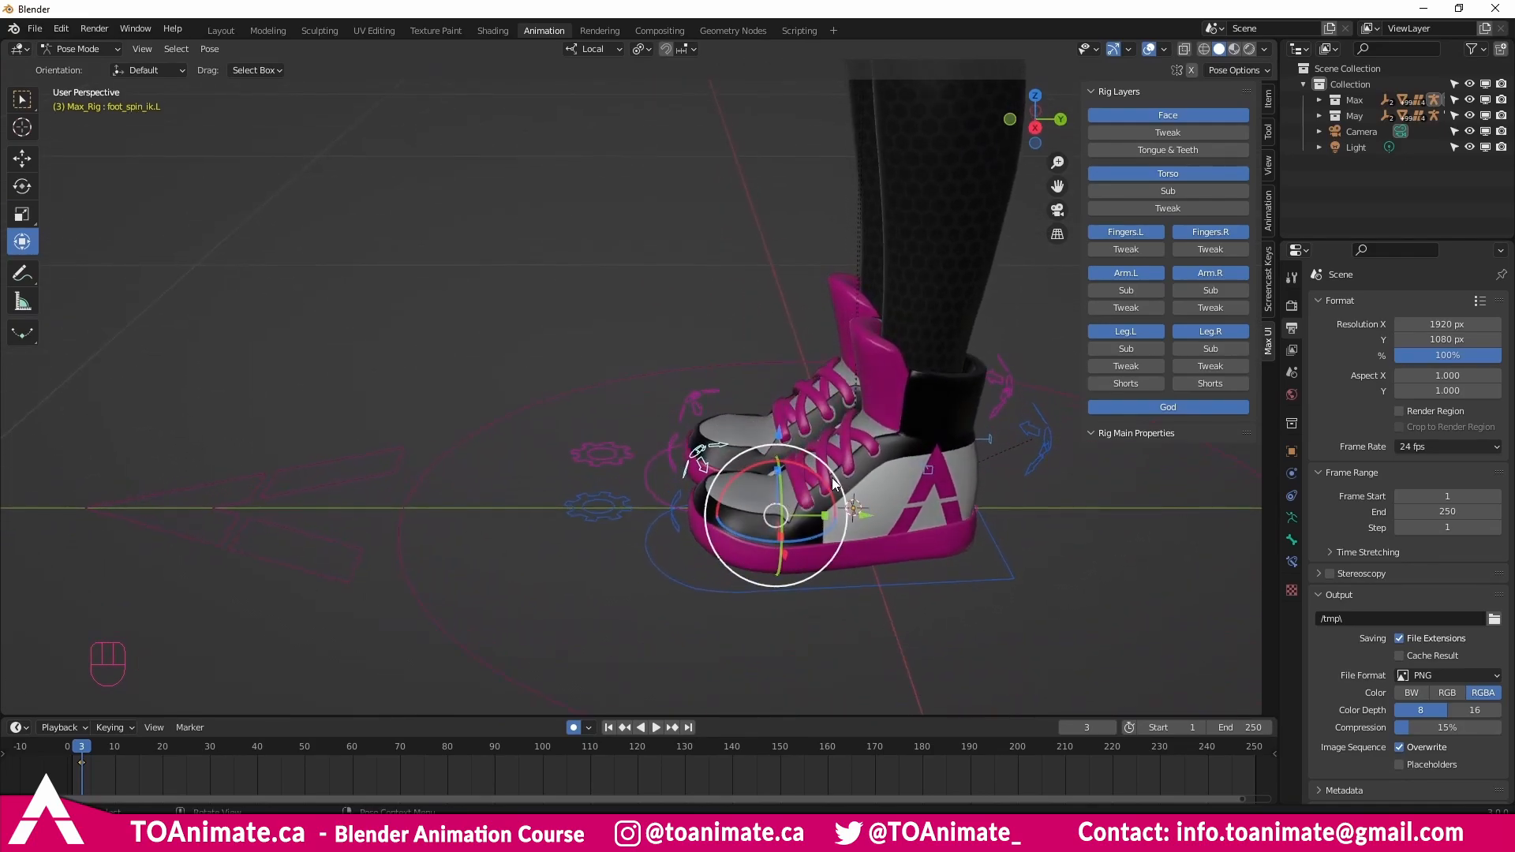
{"action": "mouse_move", "coordinate": [811, 472]}
{"action": "left_mouse_down"}
{"action": "mouse_move", "coordinate": [787, 456]}
{"action": "mouse_move", "coordinate": [827, 489]}
{"action": "left_mouse_up"}
{"action": "middle_click_drag", "start_coordinate": [828, 489], "coordinate": [816, 442]}
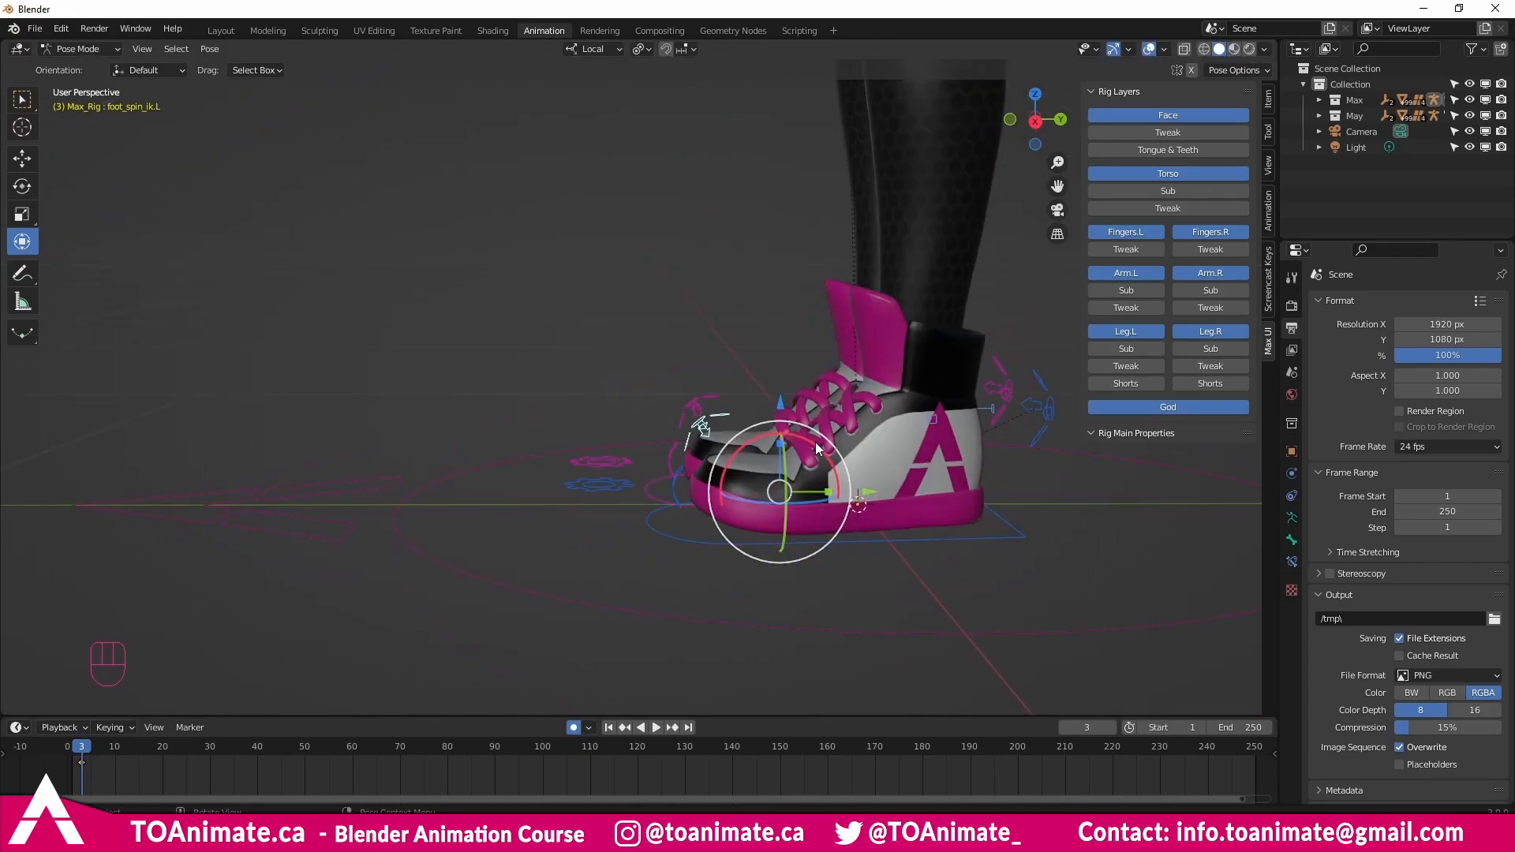
{"action": "mouse_move", "coordinate": [816, 442]}
{"action": "left_mouse_down"}
{"action": "mouse_move", "coordinate": [791, 466]}
{"action": "mouse_move", "coordinate": [818, 463]}
{"action": "left_mouse_up"}
{"action": "middle_click_drag", "start_coordinate": [818, 462], "coordinate": [674, 517]}
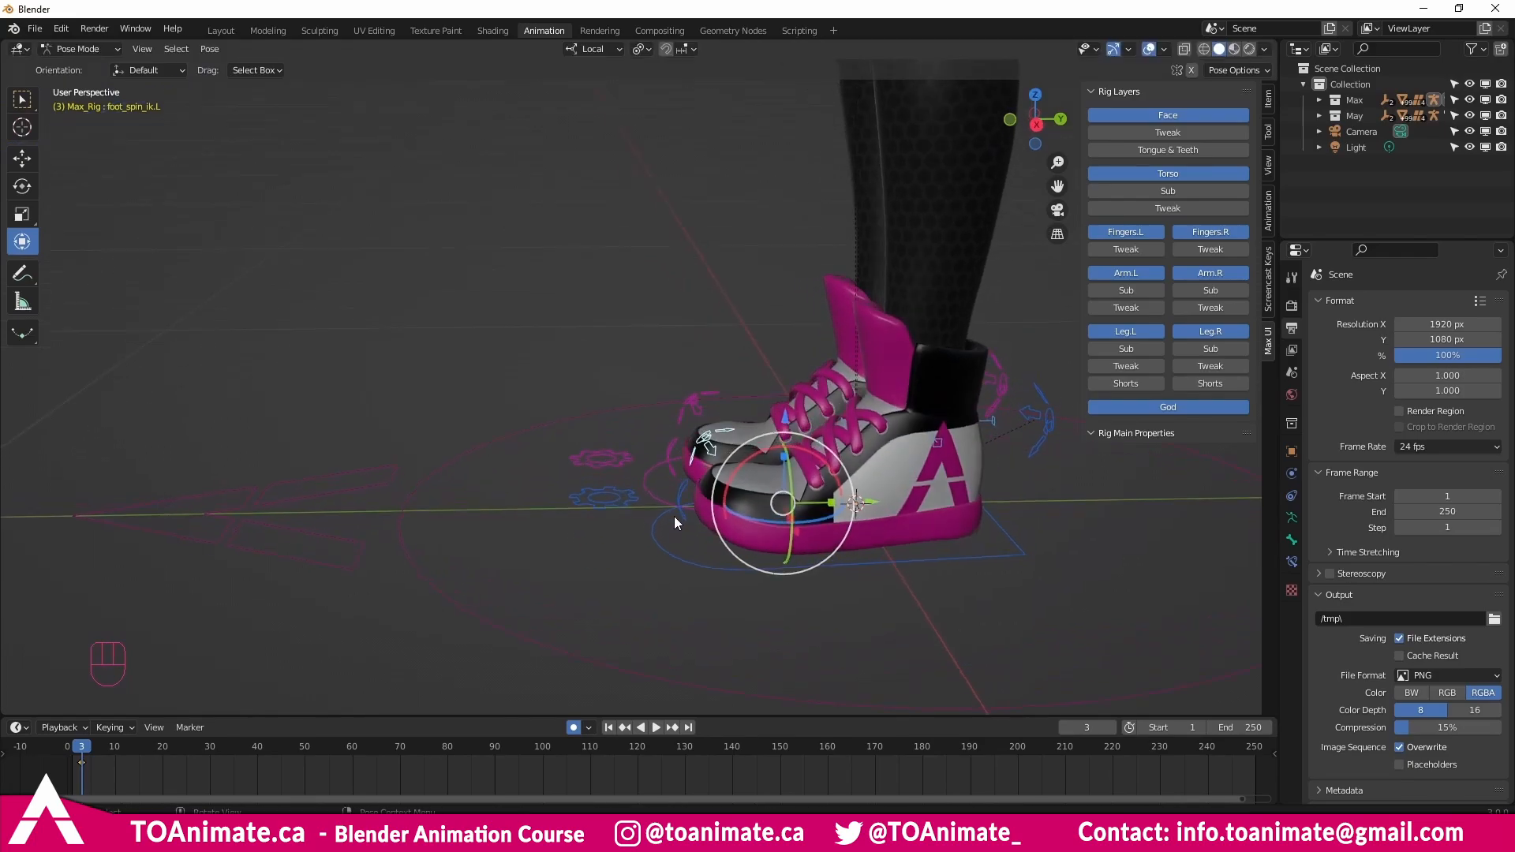
Try rotating the left toe tip pivot IK control to tilt the foot about its toes.
{"action": "left_click", "coordinate": [683, 513]}
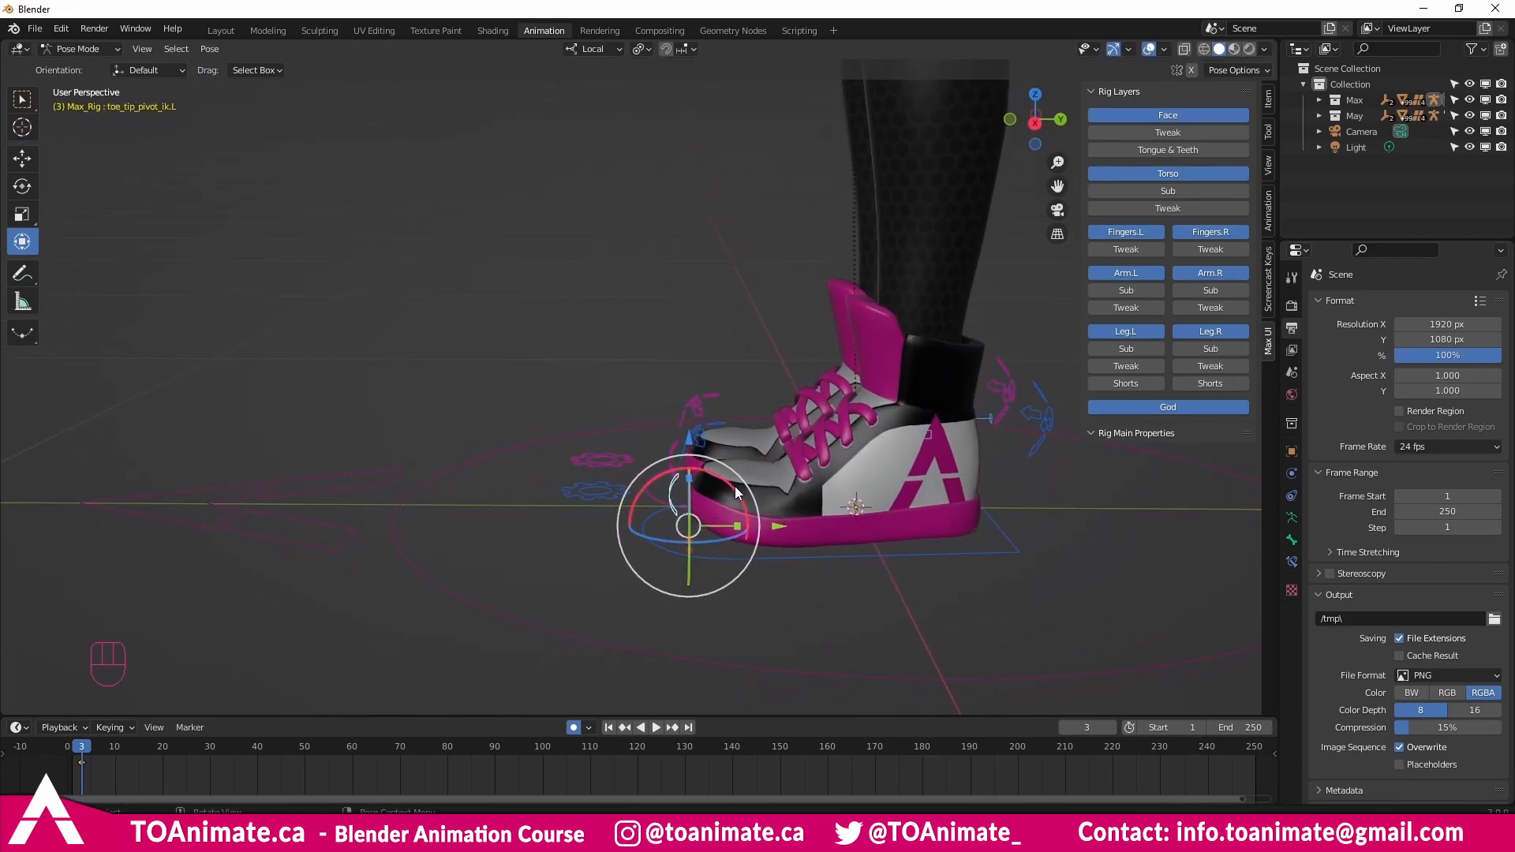
{"action": "left_click_drag", "start_coordinate": [733, 486], "coordinate": [710, 527]}
{"action": "middle_click_drag", "start_coordinate": [711, 527], "coordinate": [750, 442]}
{"action": "left_click", "coordinate": [856, 453], "text": "shift"}
{"action": "mouse_move", "coordinate": [750, 442]}
{"action": "left_mouse_down"}
{"action": "mouse_move", "coordinate": [733, 358]}
{"action": "mouse_move", "coordinate": [728, 426]}
{"action": "left_mouse_up"}
Try moving the main left foot IK control.
{"action": "middle_click_drag", "start_coordinate": [728, 427], "coordinate": [787, 509]}
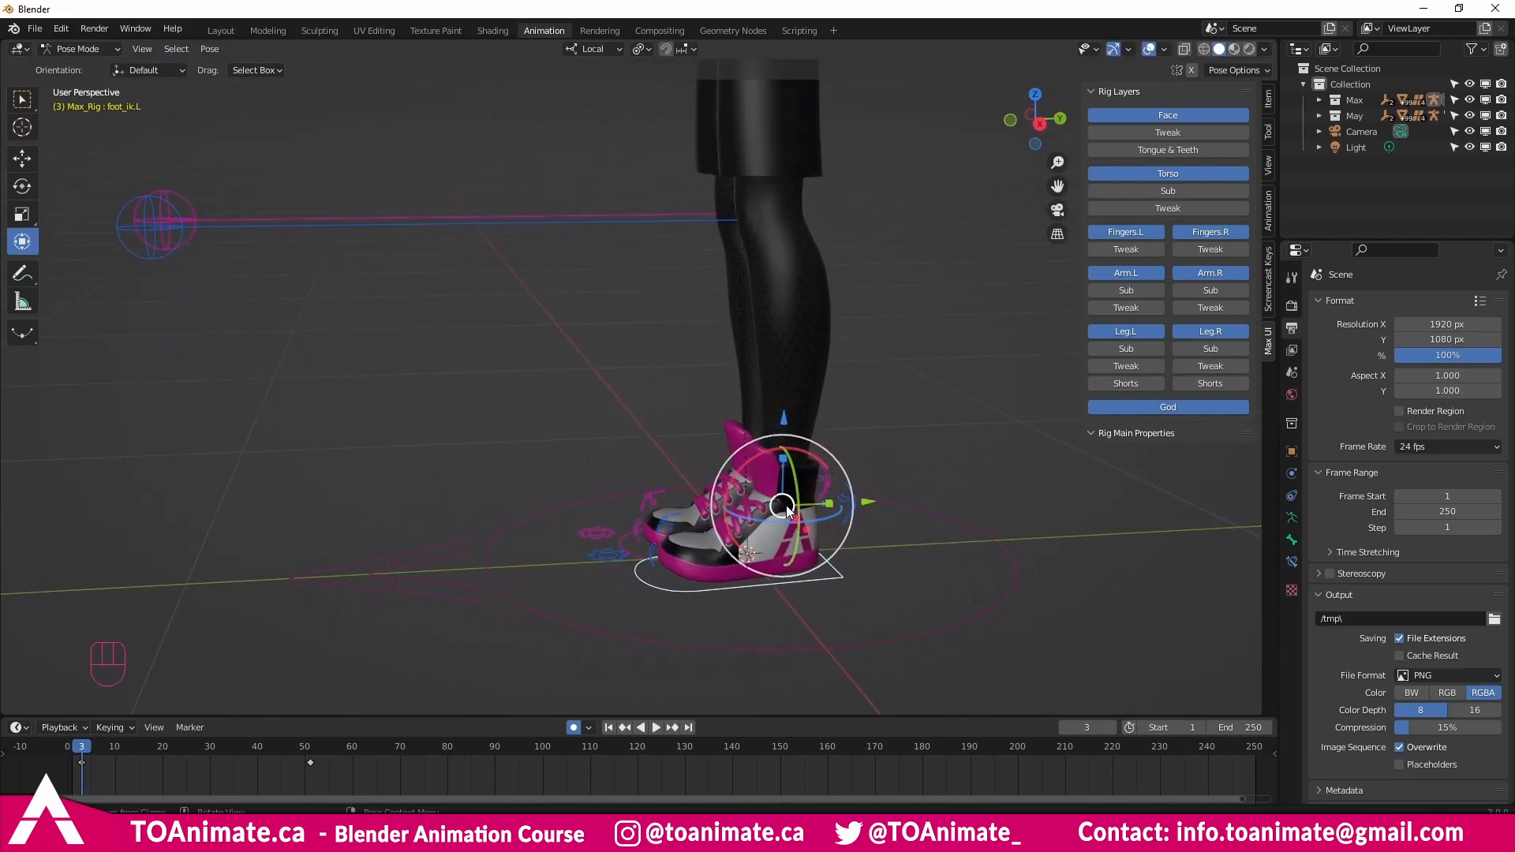
{"action": "left_click_drag", "start_coordinate": [783, 506], "coordinate": [730, 466]}
{"action": "right_click", "coordinate": [731, 466]}
{"action": "middle_click_drag", "start_coordinate": [731, 466], "coordinate": [673, 483]}
Try moving the left knee IK target in front of the leg.
{"action": "left_click", "coordinate": [199, 297]}
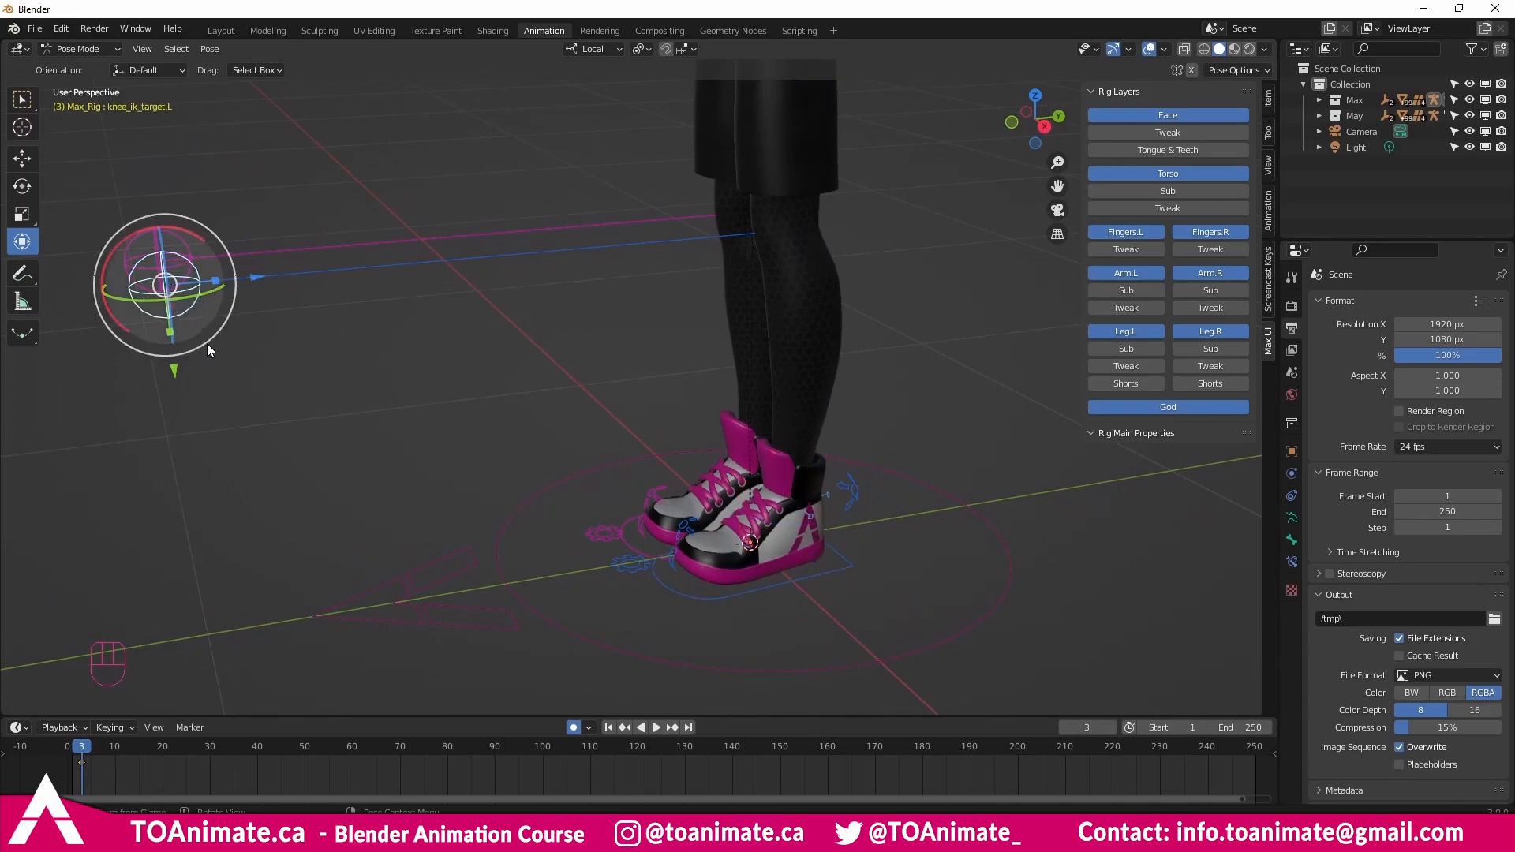
{"action": "middle_click_drag", "start_coordinate": [207, 343], "coordinate": [462, 415]}
{"action": "left_click_drag", "start_coordinate": [462, 415], "coordinate": [550, 454]}
Select the left foot's gear-shaped settings control and set IK-FK (foot.L) to 1.000.
{"action": "scroll", "coordinate": [716, 571], "scroll_direction": "up", "scroll_amount": 2}
{"action": "middle_click_drag", "start_coordinate": [726, 527], "coordinate": [516, 580]}
{"action": "scroll", "coordinate": [559, 505], "scroll_direction": "up", "scroll_amount": 2}
{"action": "left_click", "coordinate": [542, 528]}
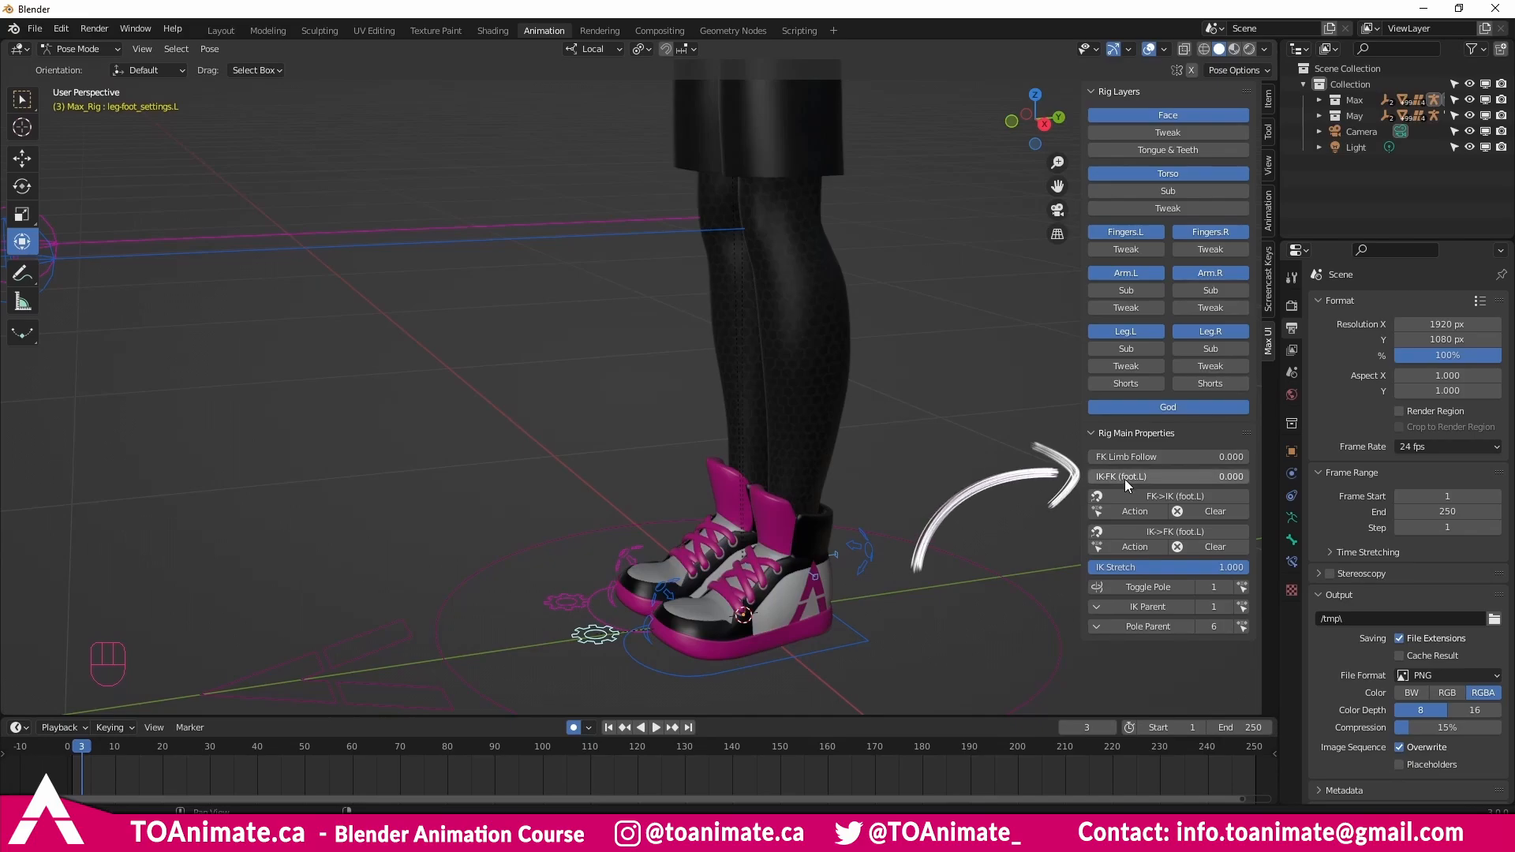
{"action": "left_click_drag", "start_coordinate": [1116, 477], "coordinate": [1247, 476]}
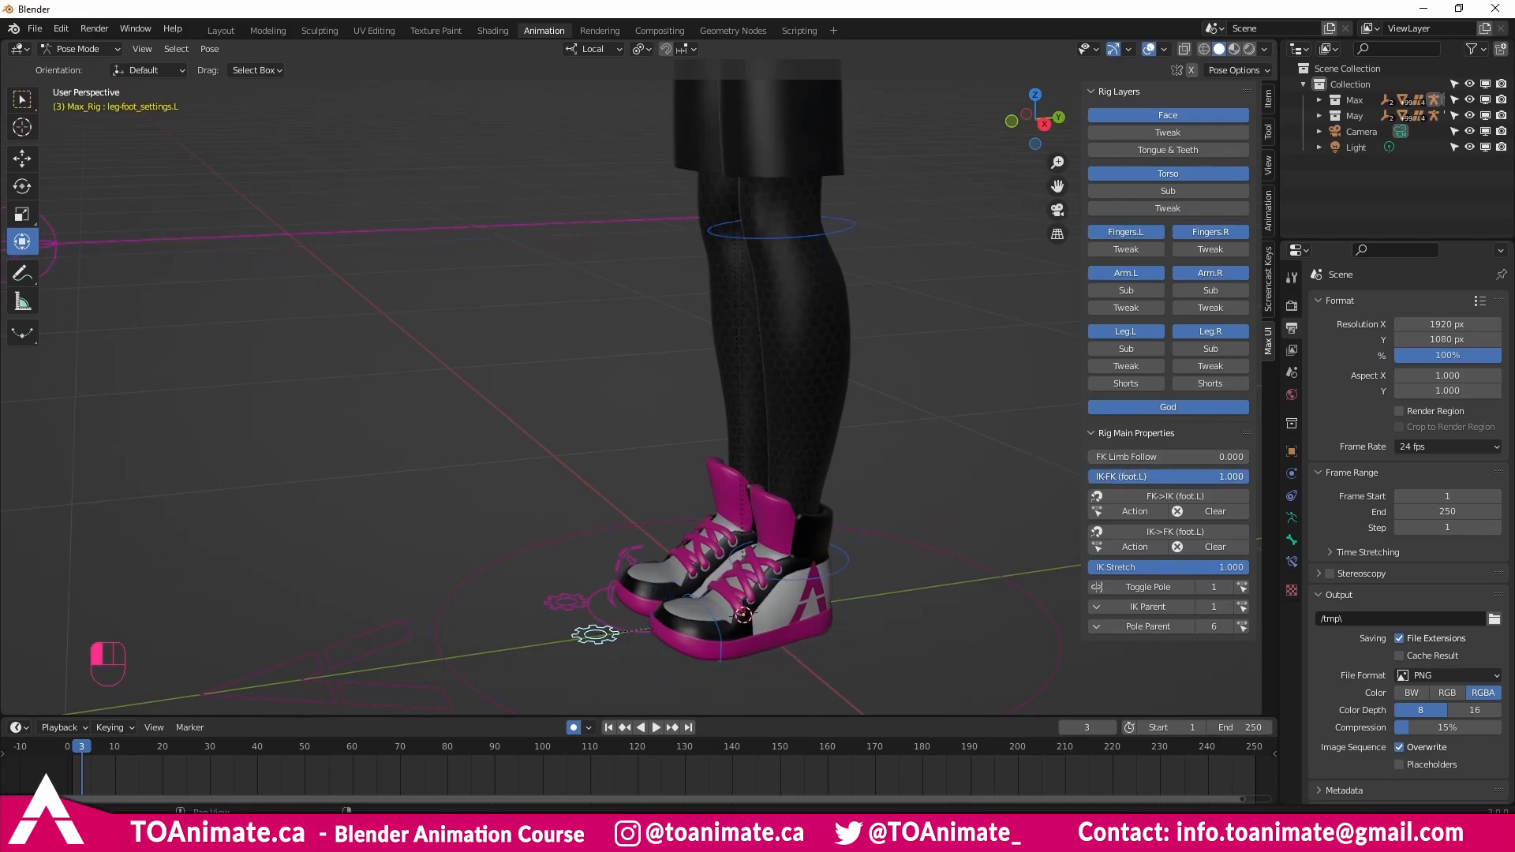
Try moving the COG control with the left leg in FK mode.
{"action": "middle_click_drag", "start_coordinate": [908, 458], "coordinate": [837, 435]}
{"action": "scroll", "coordinate": [835, 427], "scroll_direction": "down", "scroll_amount": 3}
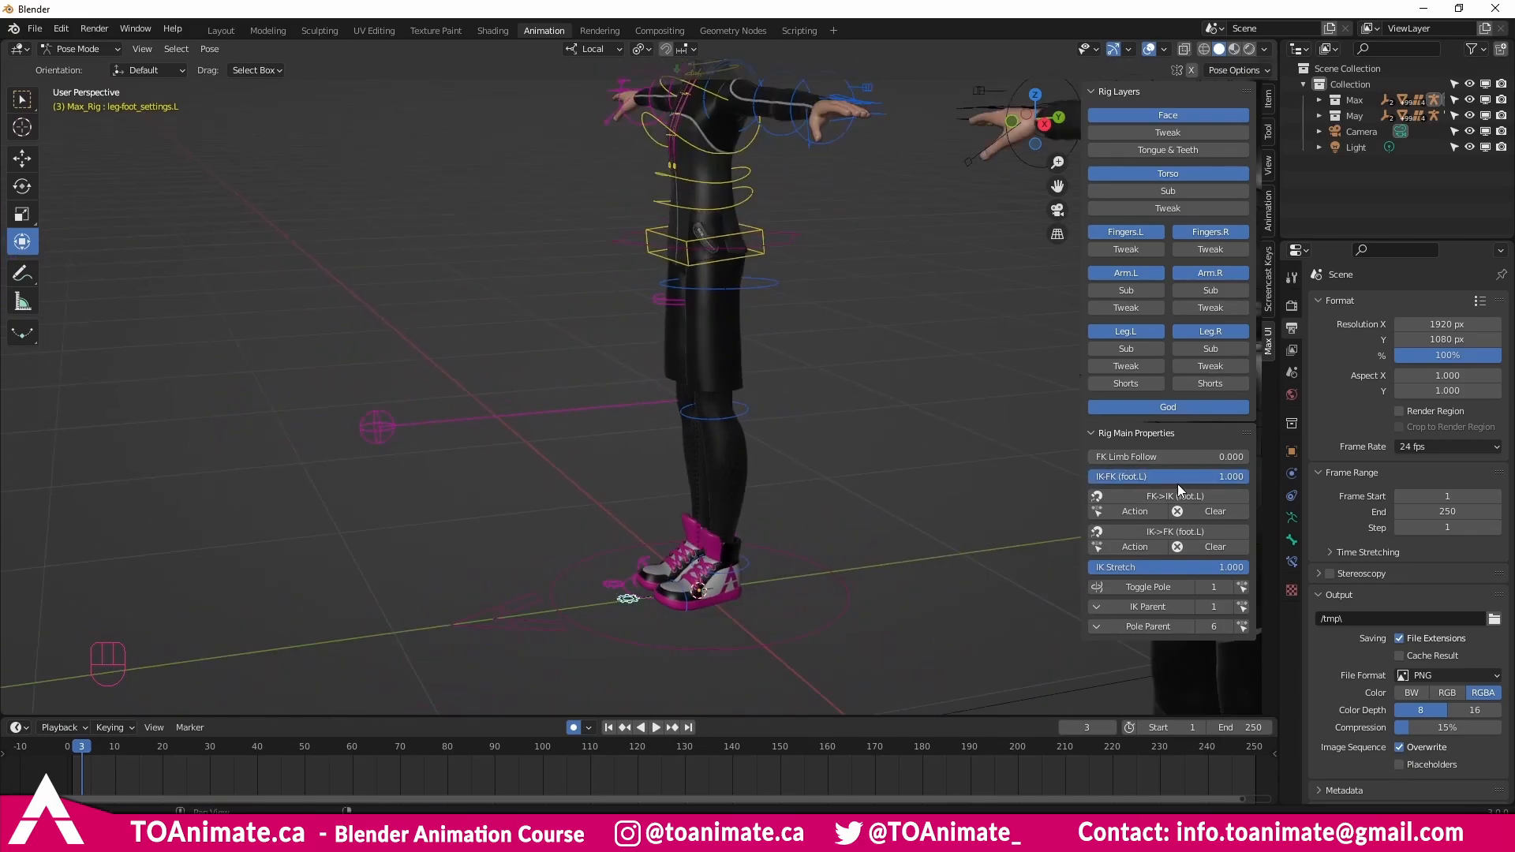
{"action": "left_click", "coordinate": [794, 238]}
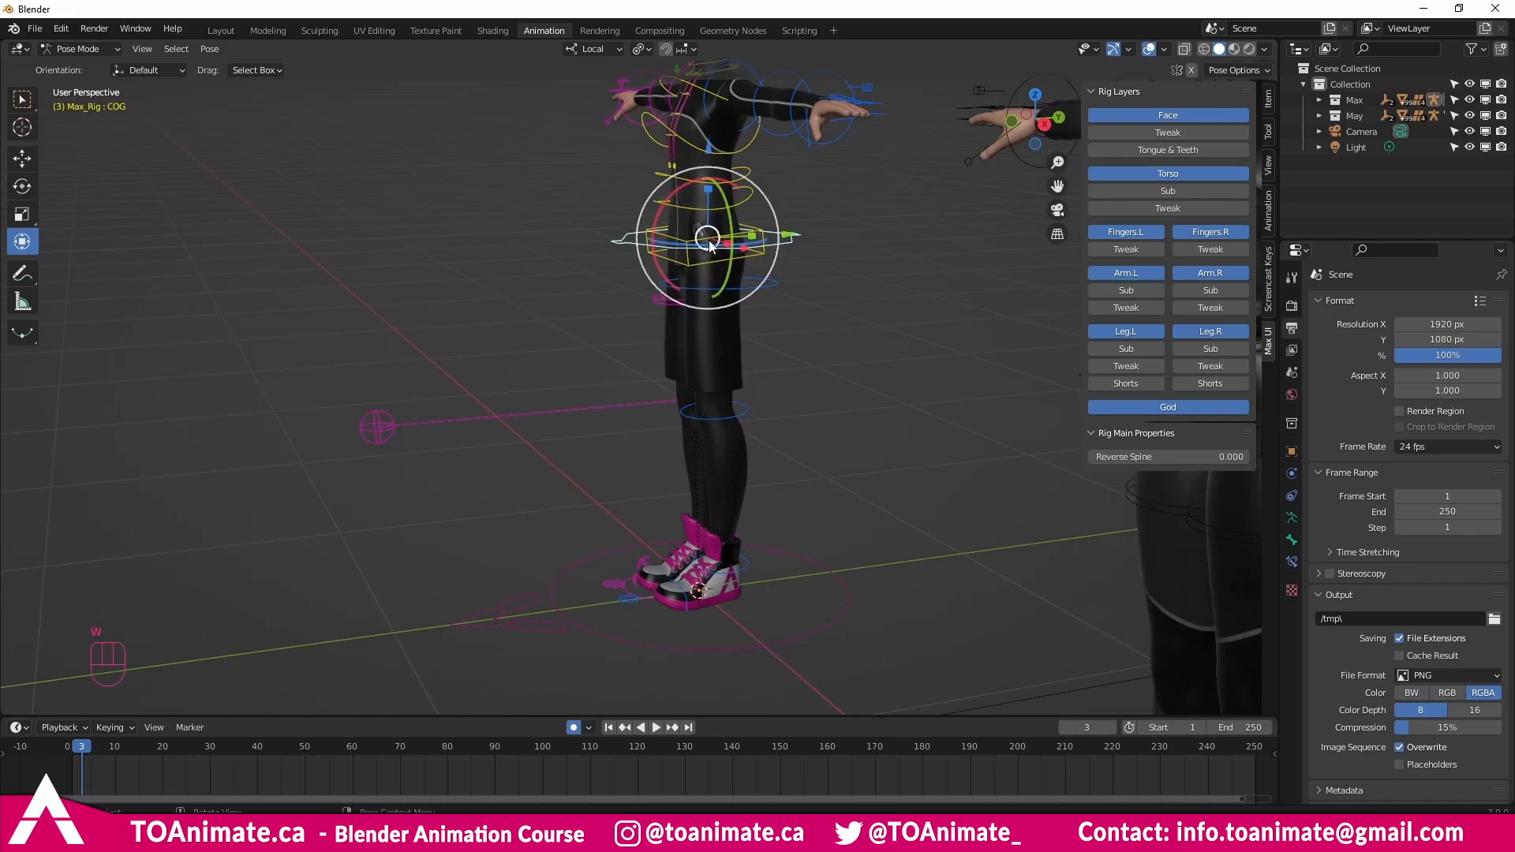
{"action": "left_click_drag", "start_coordinate": [697, 241], "coordinate": [751, 353]}
{"action": "scroll", "coordinate": [766, 400], "scroll_direction": "up", "scroll_amount": 5}
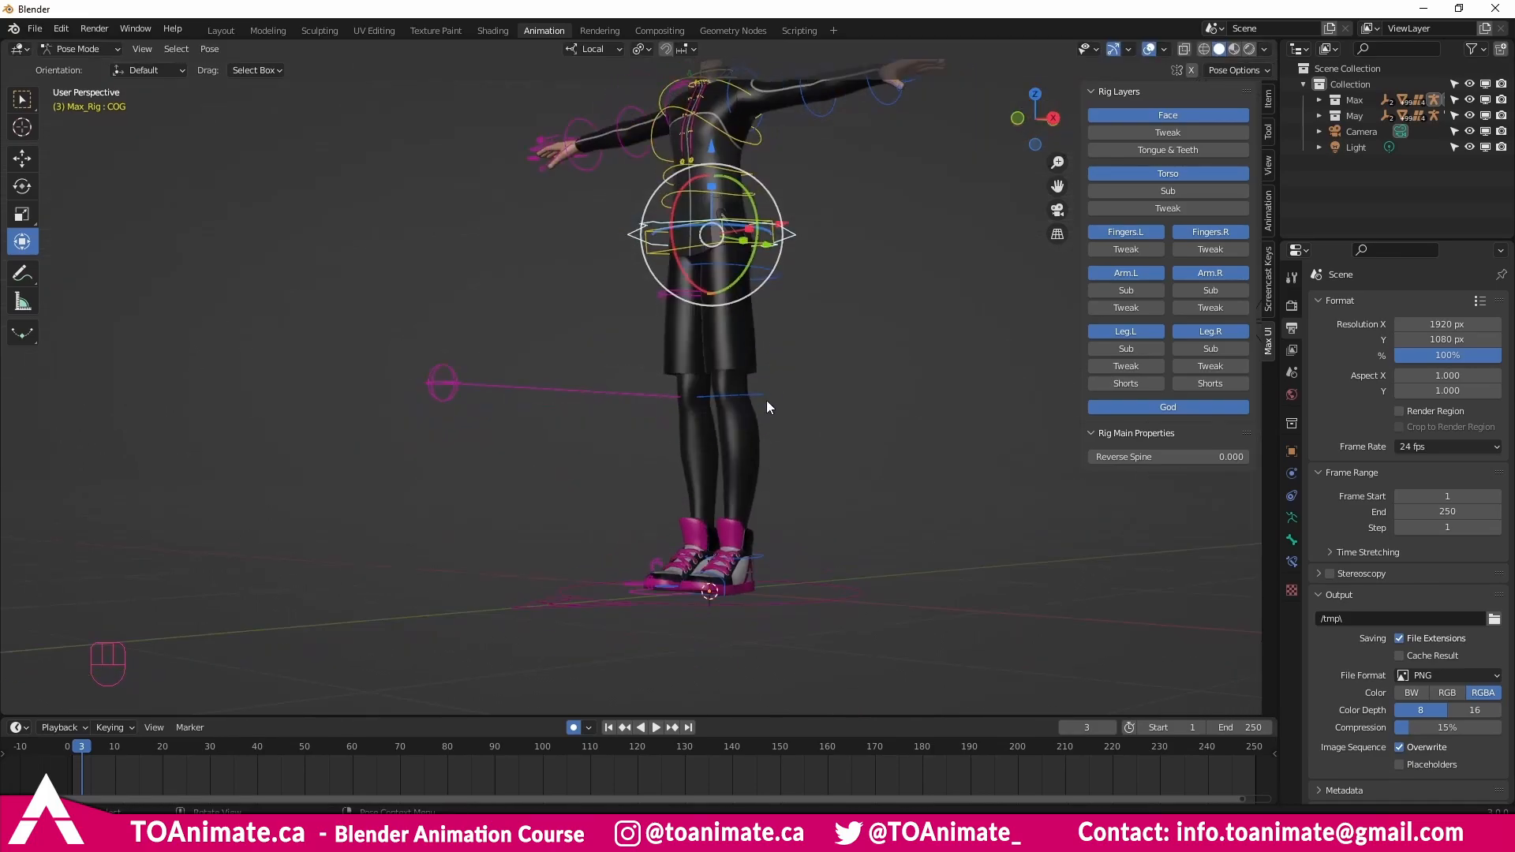
Set IK-FK (foot.L) to 0.000 on the left foot settings control.
{"action": "middle_click_drag", "start_coordinate": [722, 377], "coordinate": [668, 568]}
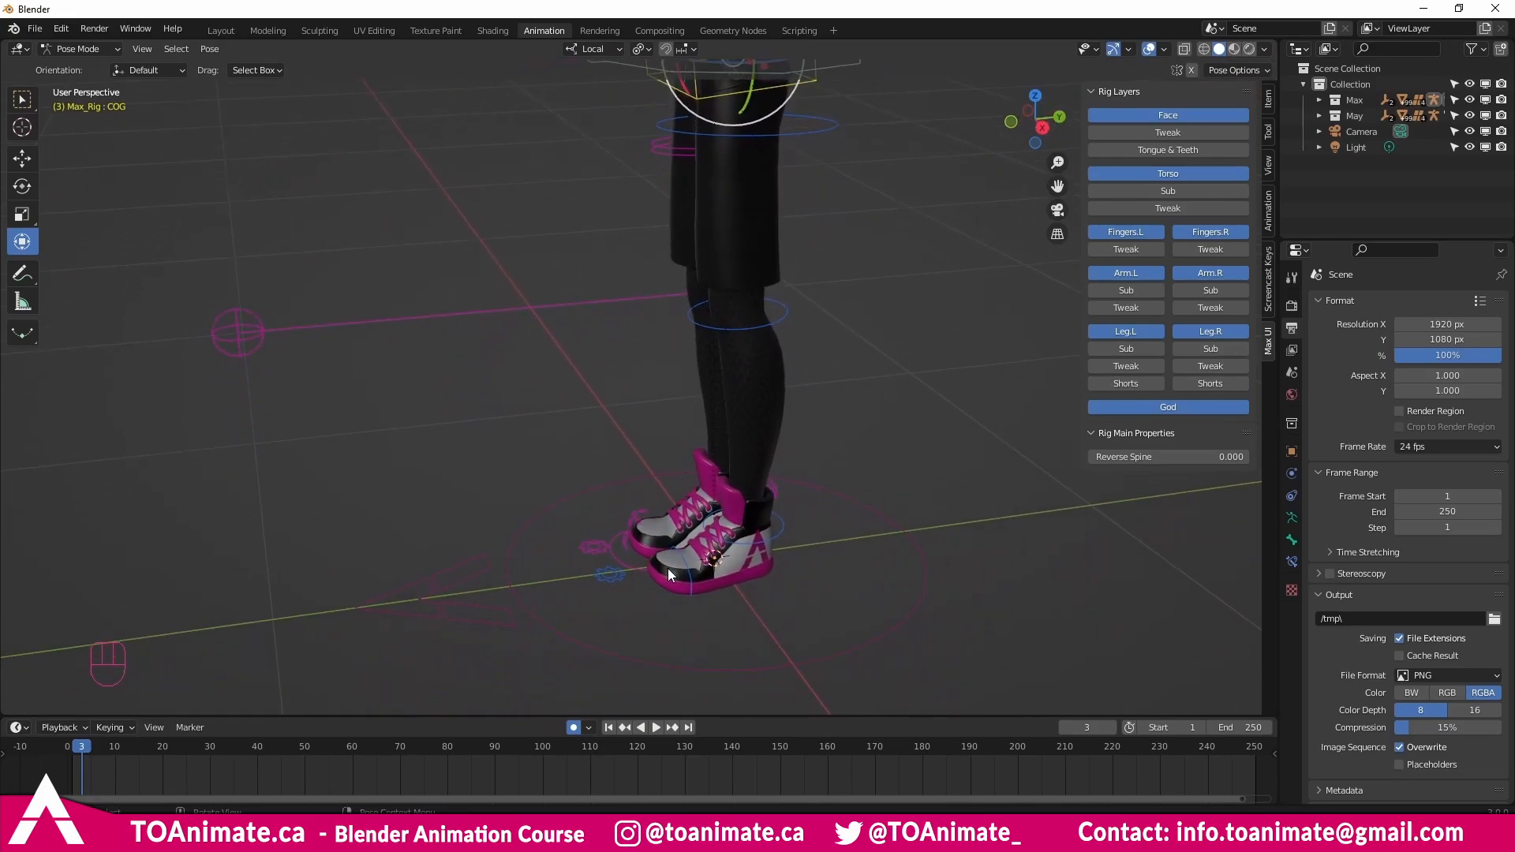
{"action": "left_click", "coordinate": [620, 582]}
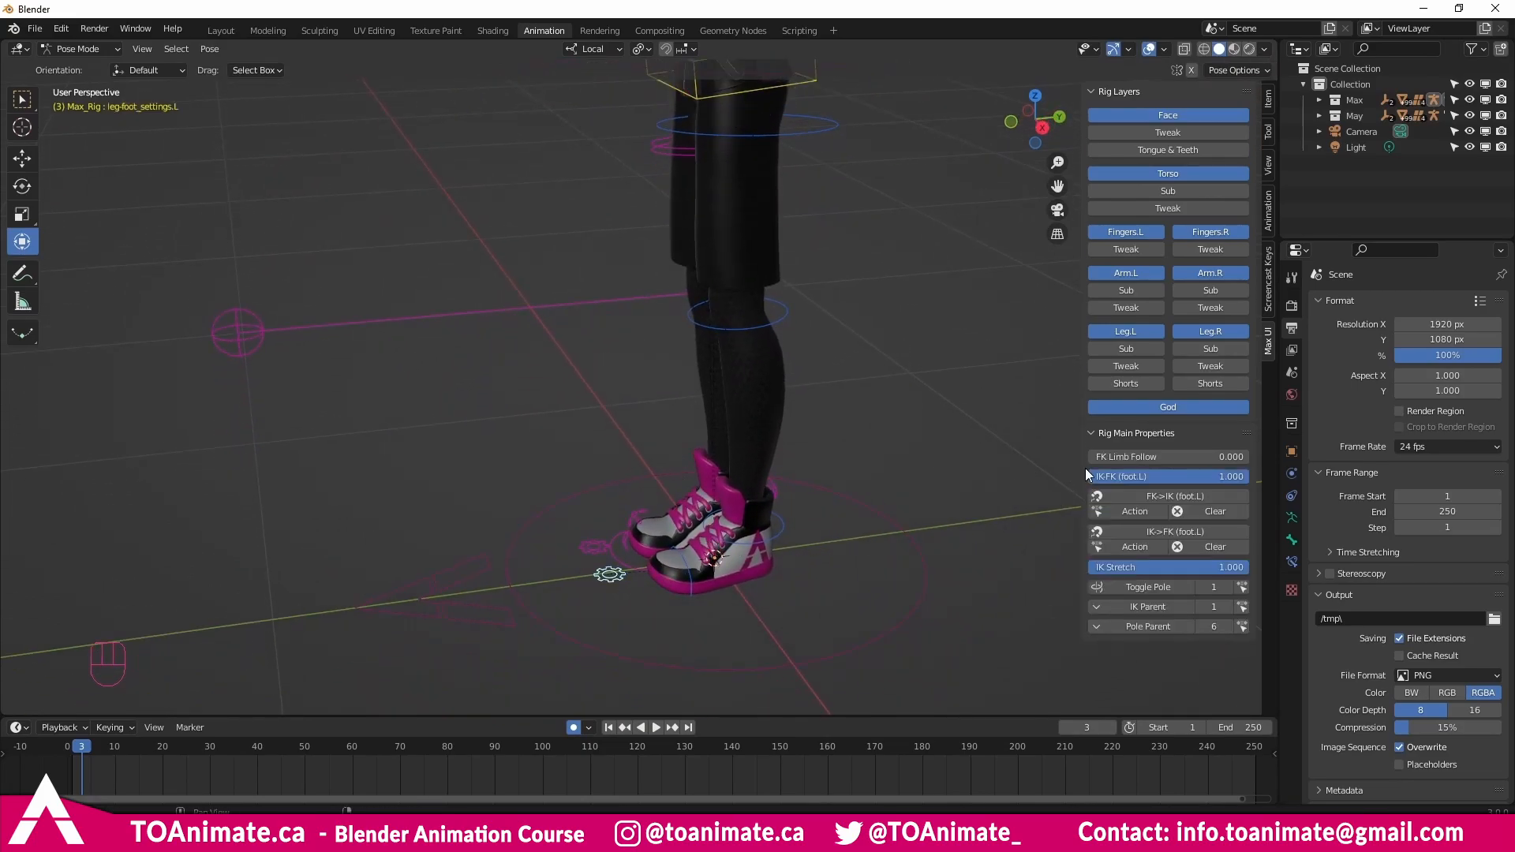
{"action": "left_click_drag", "start_coordinate": [1164, 478], "coordinate": [1002, 478]}
Move the left foot IK control up behind the body and rotate it so the toes point down.
{"action": "left_click", "coordinate": [793, 581]}
{"action": "middle_click_drag", "start_coordinate": [892, 473], "coordinate": [783, 576]}
{"action": "left_click_drag", "start_coordinate": [783, 577], "coordinate": [900, 511]}
{"action": "left_click_drag", "start_coordinate": [848, 561], "coordinate": [851, 459]}
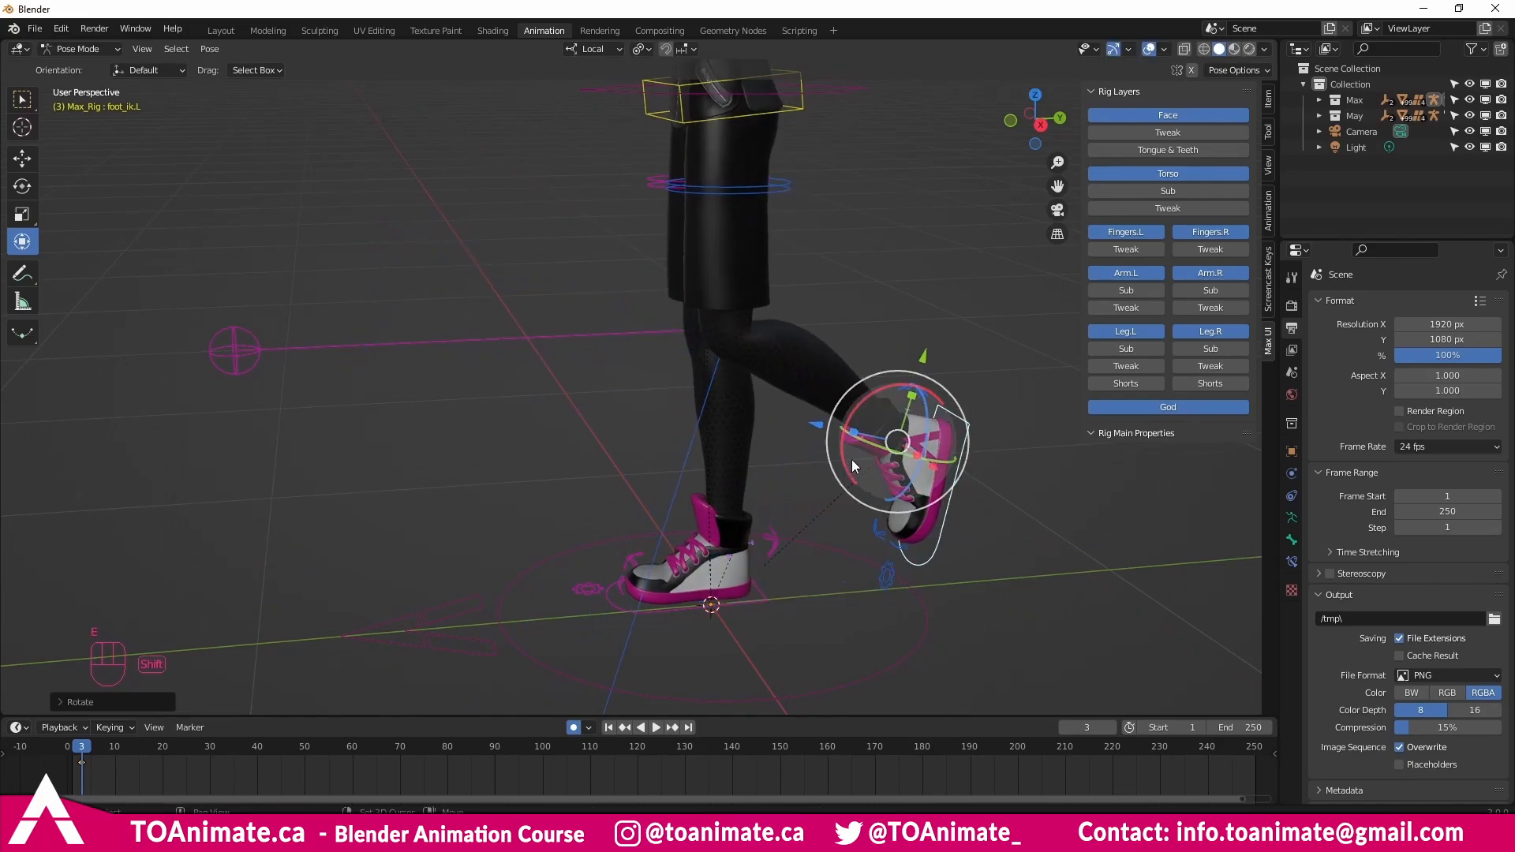
Switch IK-FK (foot.L) to 1.000 and back to 0.000 on the left foot settings control.
{"action": "middle_click_drag", "start_coordinate": [971, 480], "coordinate": [974, 508], "text": "shift"}
{"action": "left_click", "coordinate": [887, 598]}
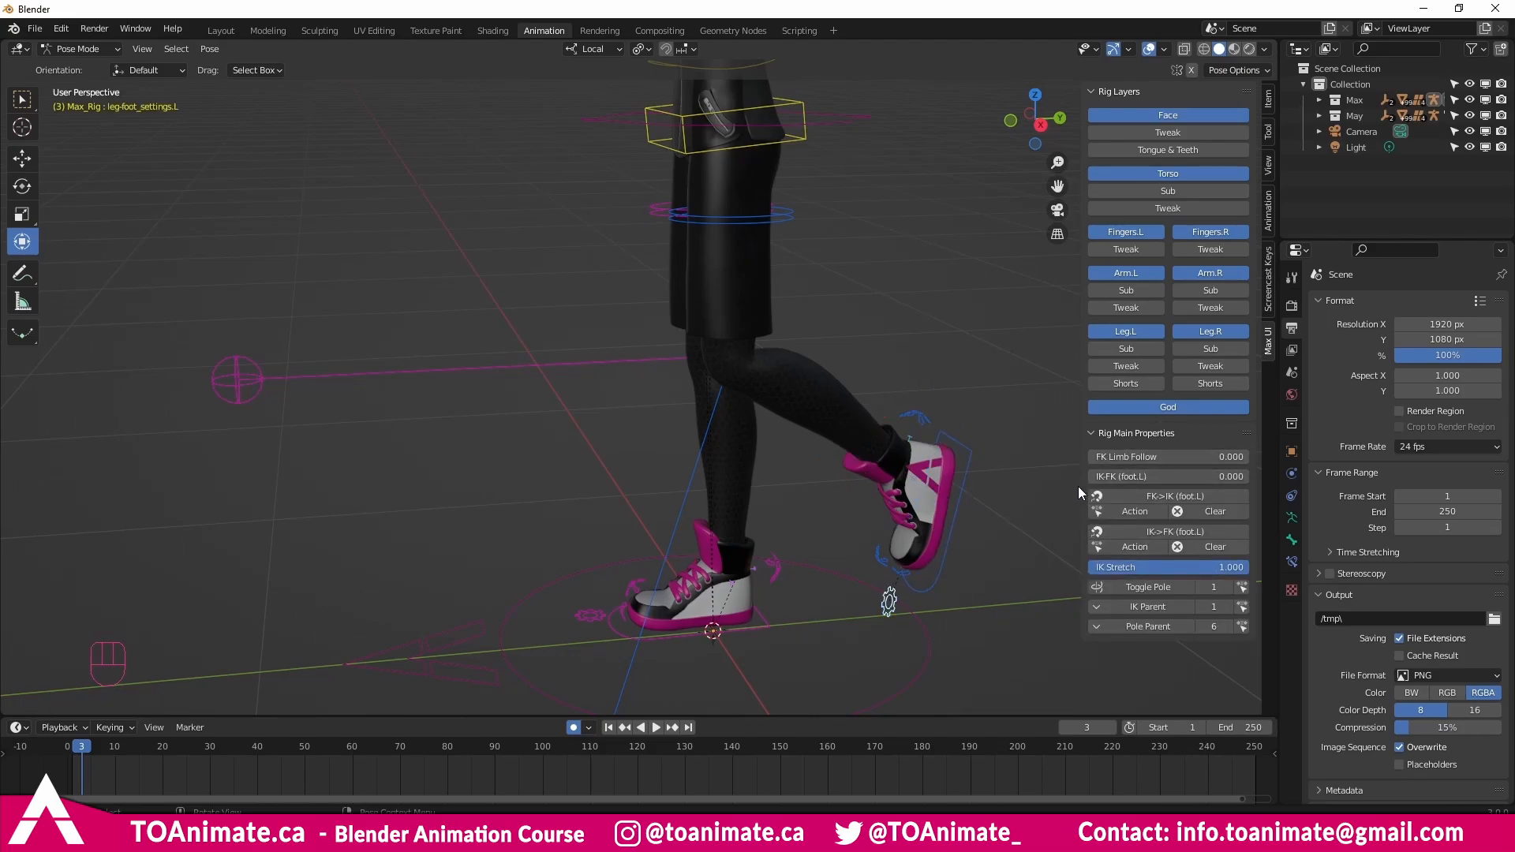
{"action": "left_click_drag", "start_coordinate": [1118, 476], "coordinate": [1251, 476]}
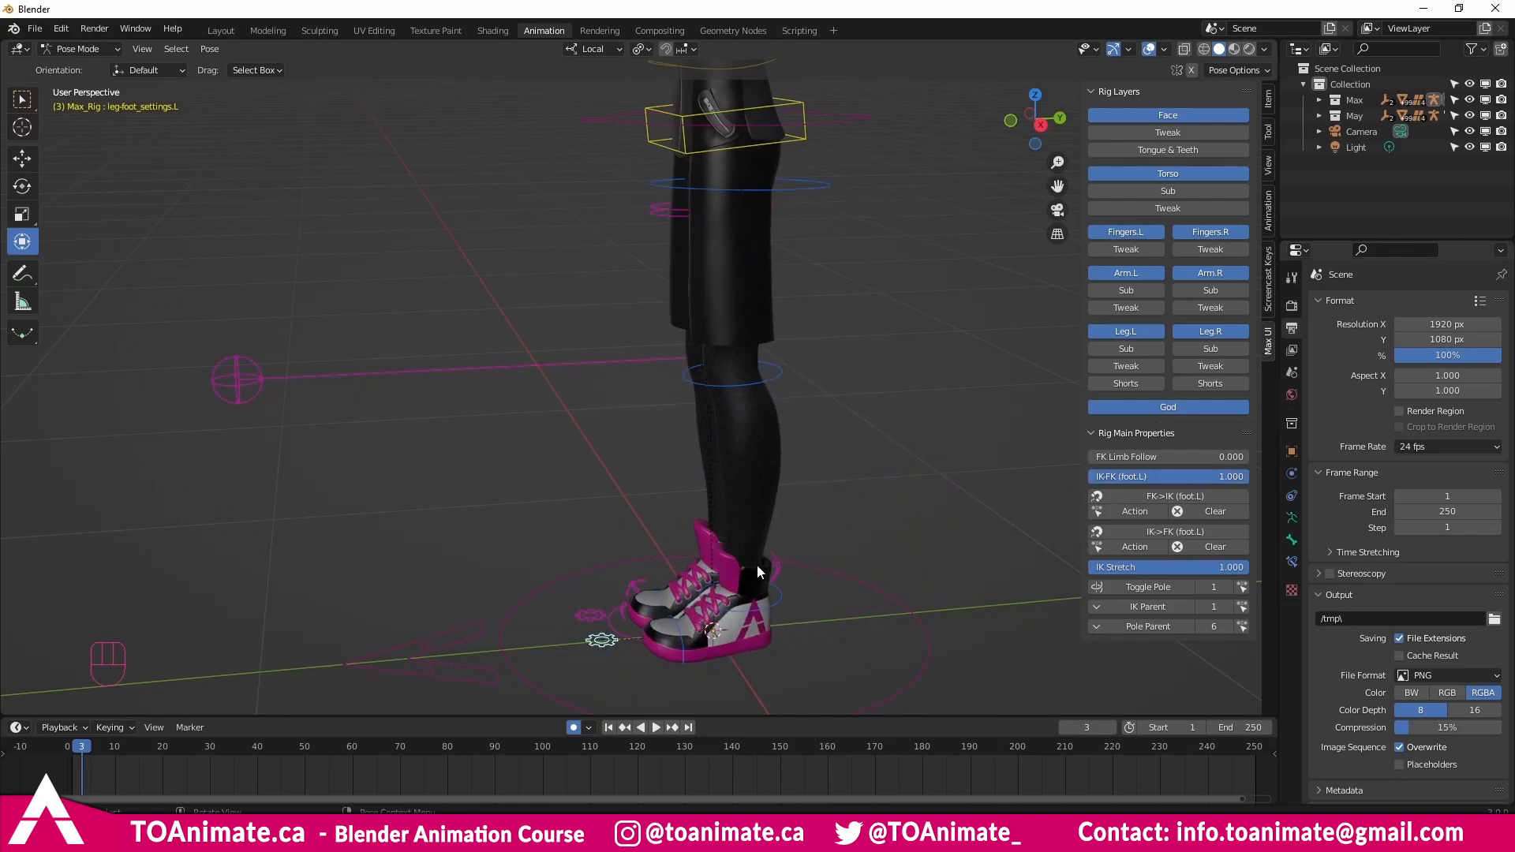
{"action": "middle_click_drag", "start_coordinate": [751, 599], "coordinate": [751, 621]}
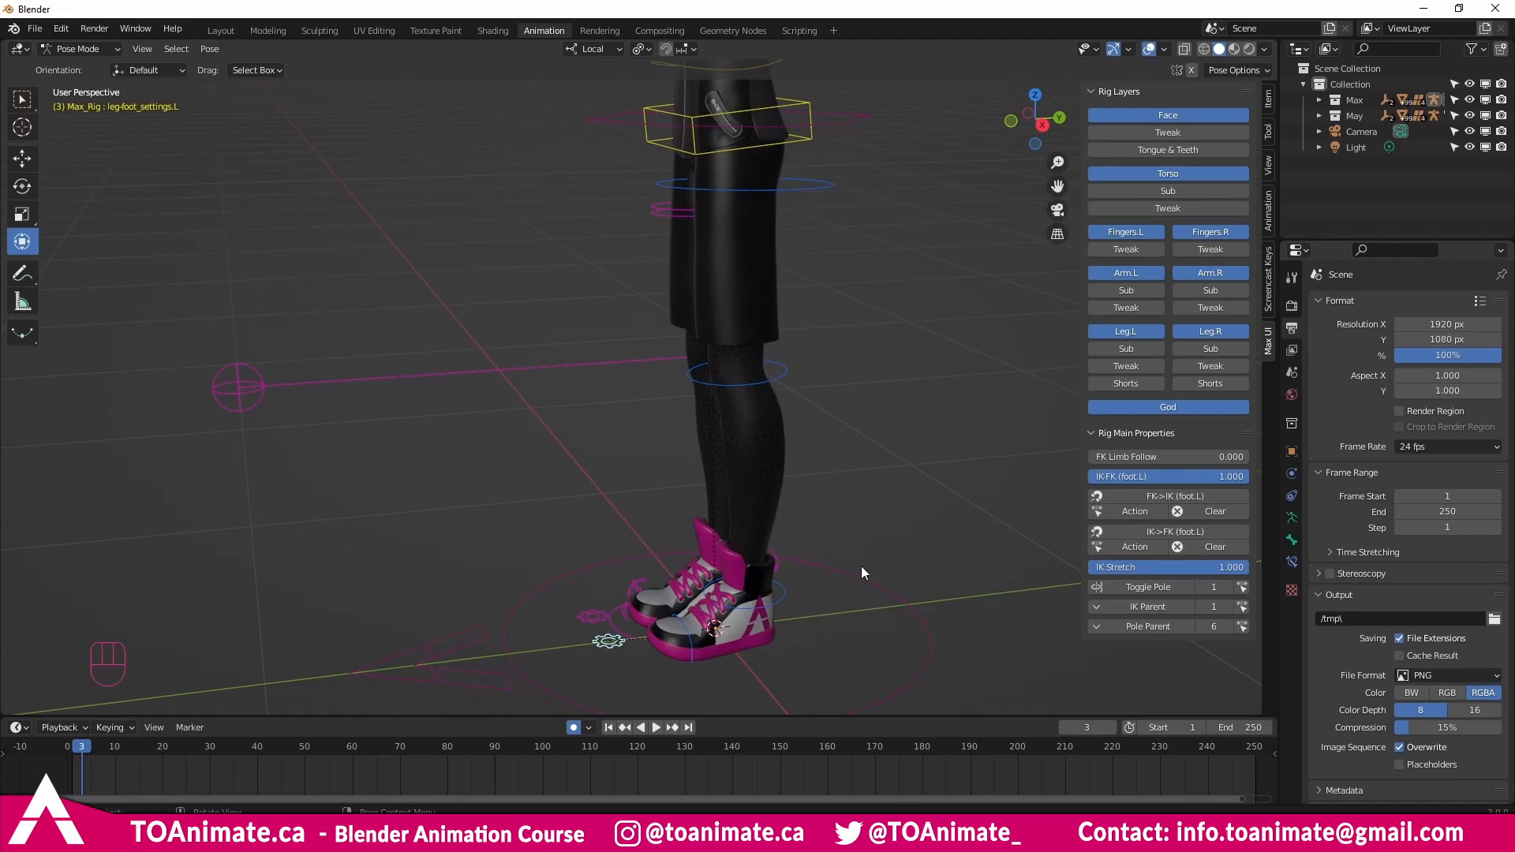
{"action": "left_click_drag", "start_coordinate": [1222, 474], "coordinate": [1004, 501]}
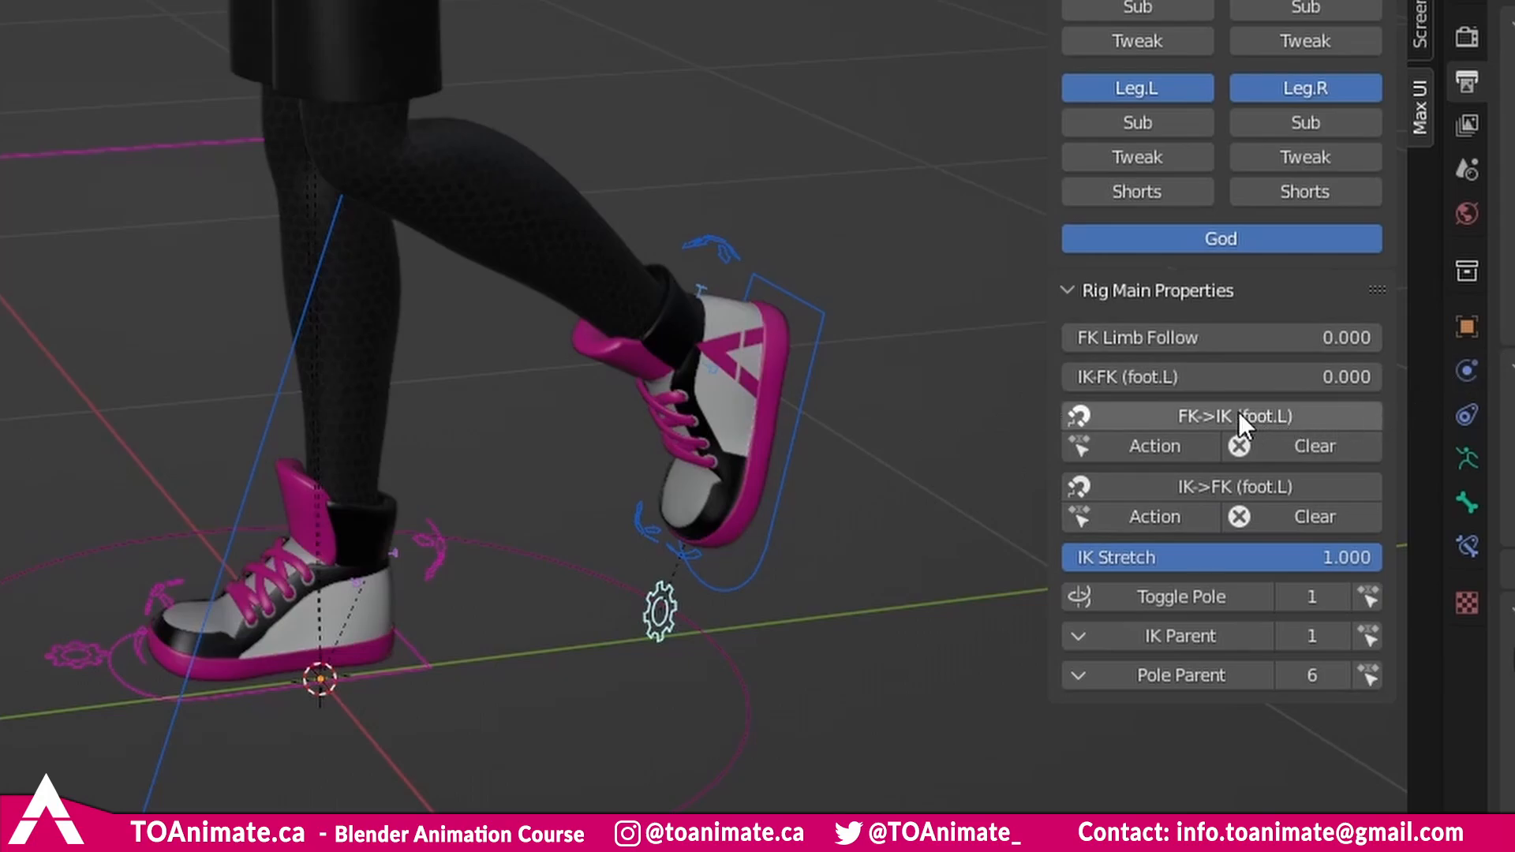
Snap the left leg with FK->IK (foot.L) and set IK-FK (foot.L) to 1.000.
{"action": "left_click", "coordinate": [1154, 419]}
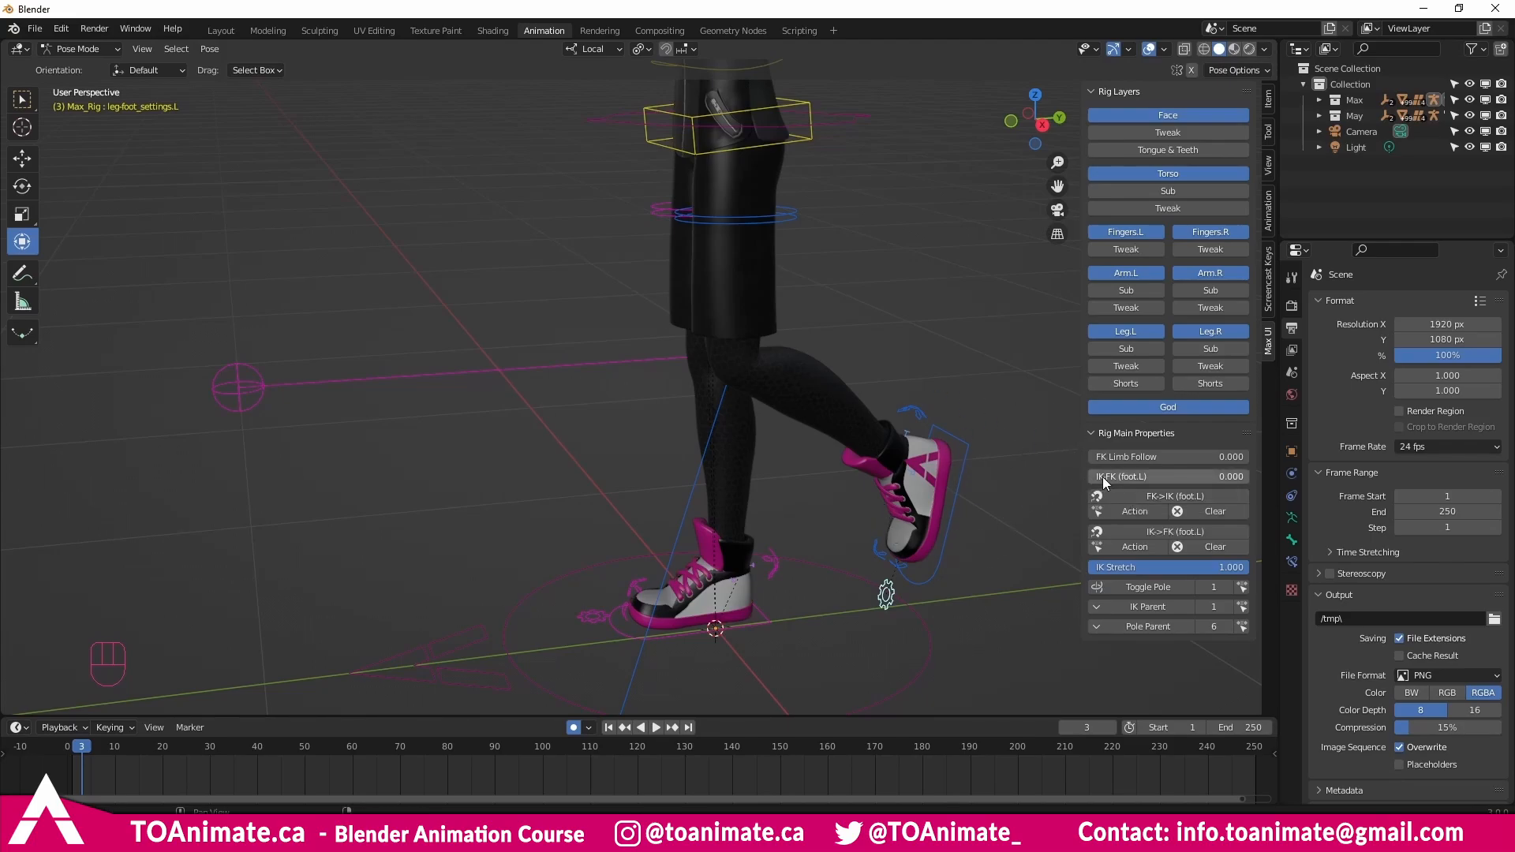
{"action": "left_click_drag", "start_coordinate": [1102, 477], "coordinate": [1249, 477]}
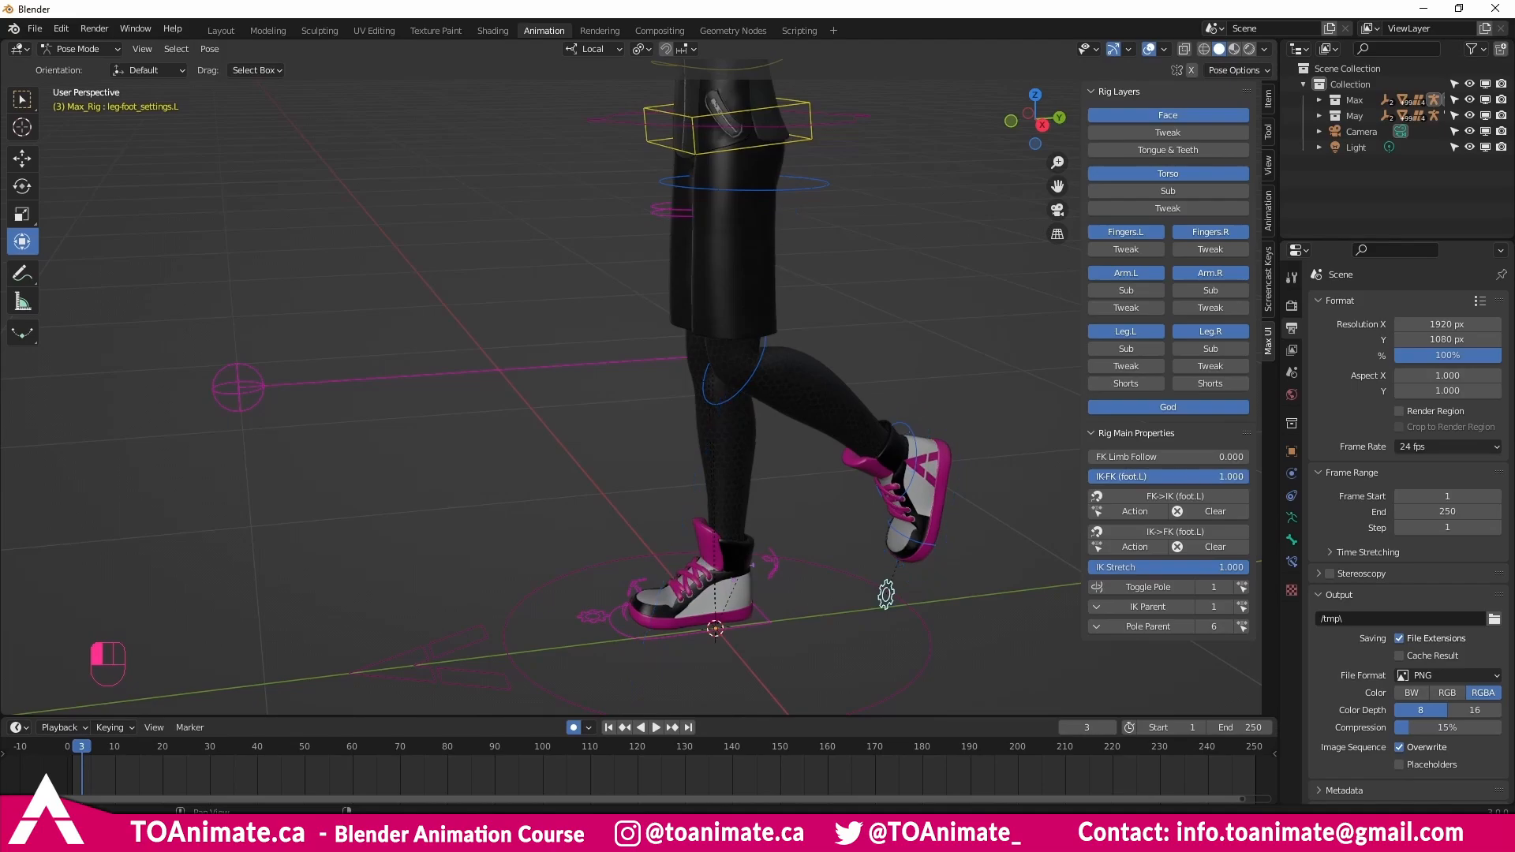
{"action": "middle_click_drag", "start_coordinate": [752, 517], "coordinate": [832, 464]}
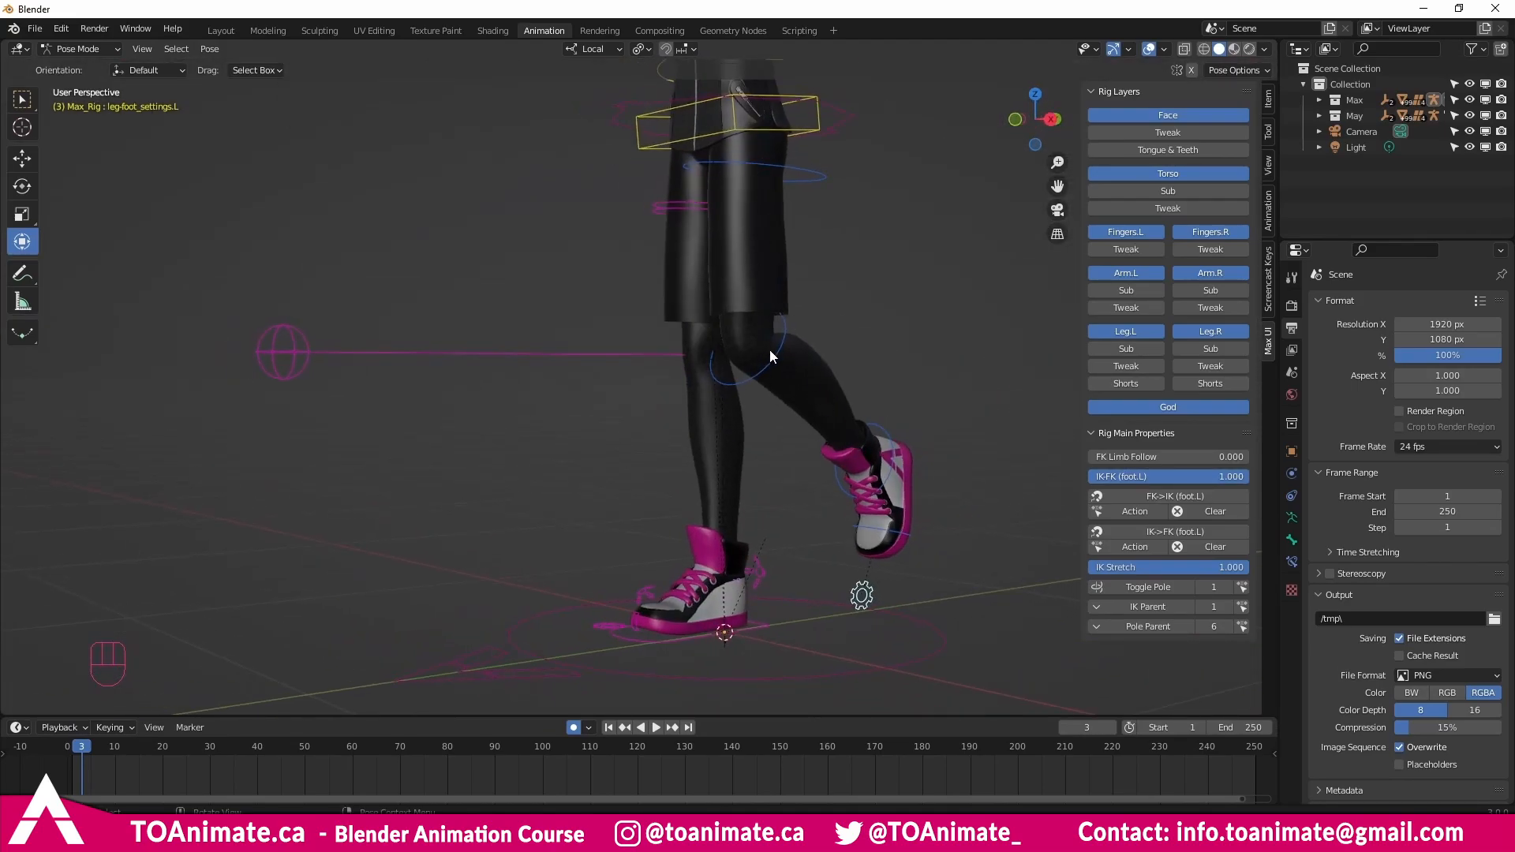
Return the left leg to IK mode by setting IK-FK (foot.L) to 0.000.
{"action": "middle_click_drag", "start_coordinate": [832, 512], "coordinate": [892, 501]}
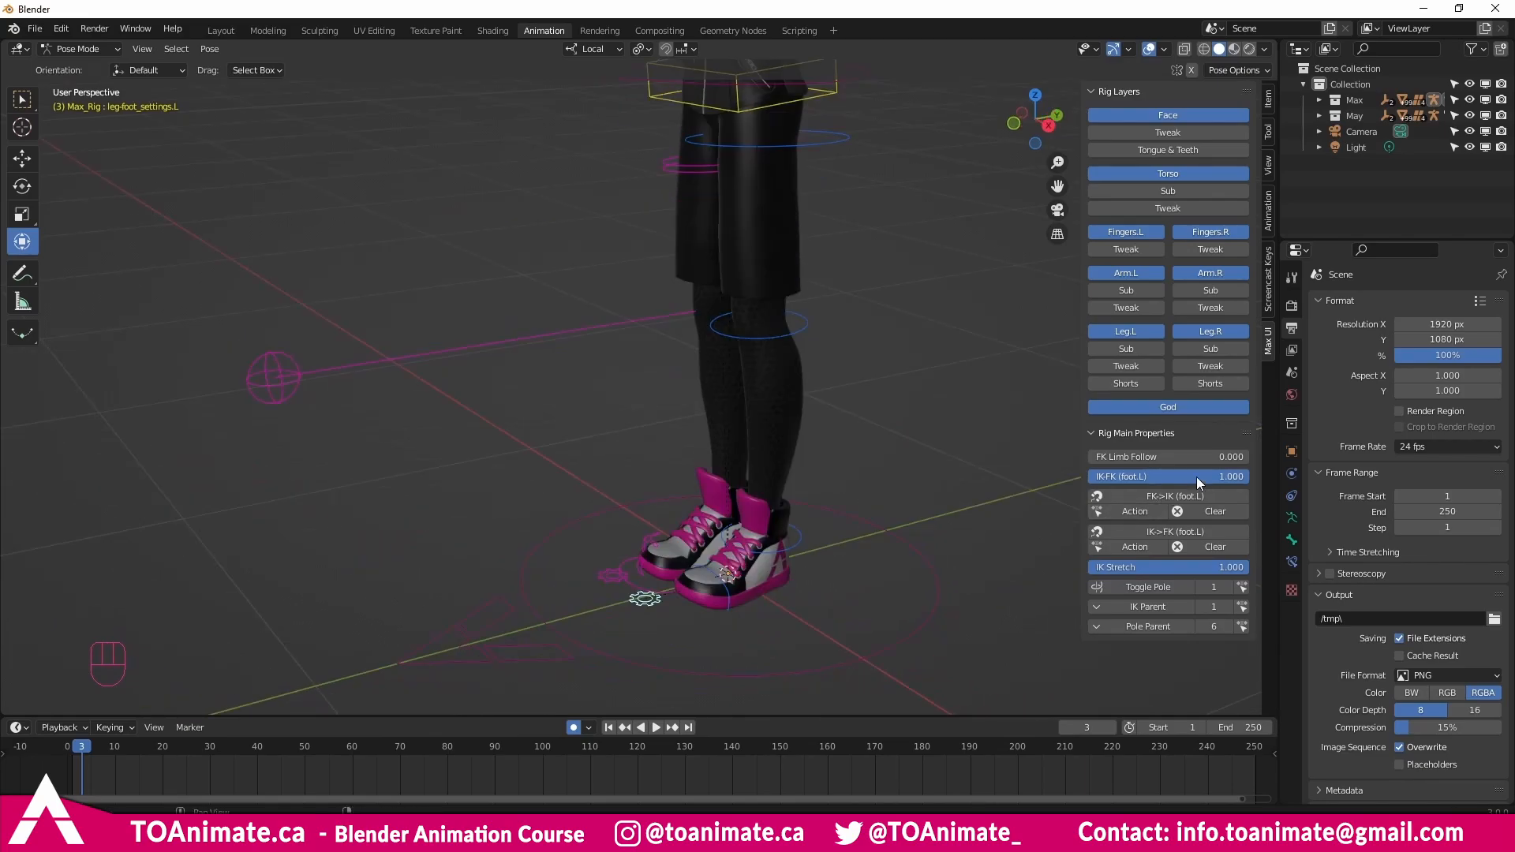
{"action": "left_click_drag", "start_coordinate": [1196, 478], "coordinate": [1097, 477]}
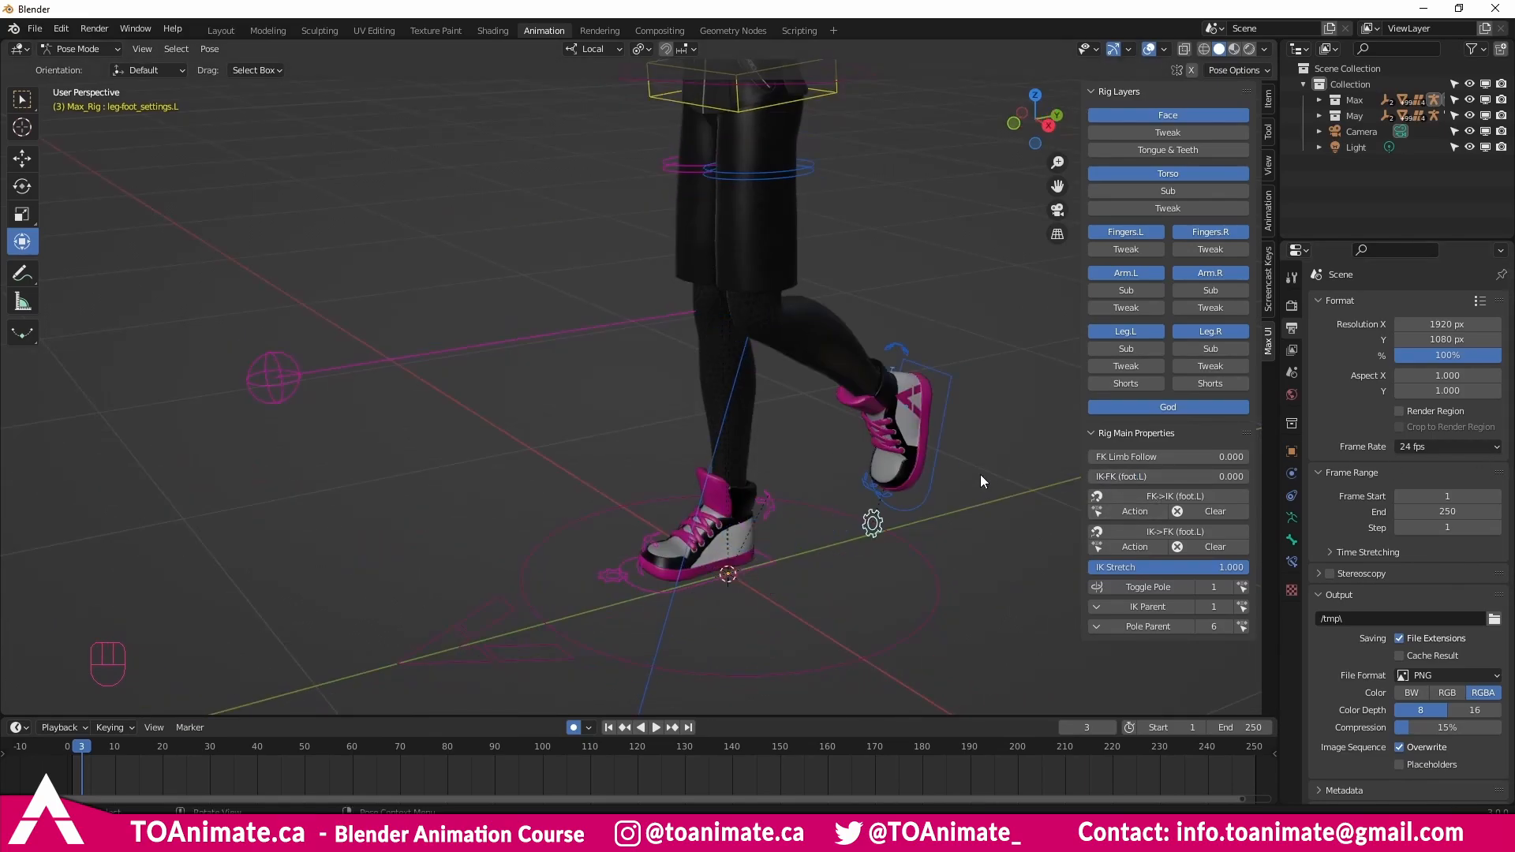
Clear the location, scale and rotation of all the rig's controls.
{"action": "key", "text": "a"}
{"action": "key", "text": "alt+g"}
{"action": "key", "text": "alt+s"}
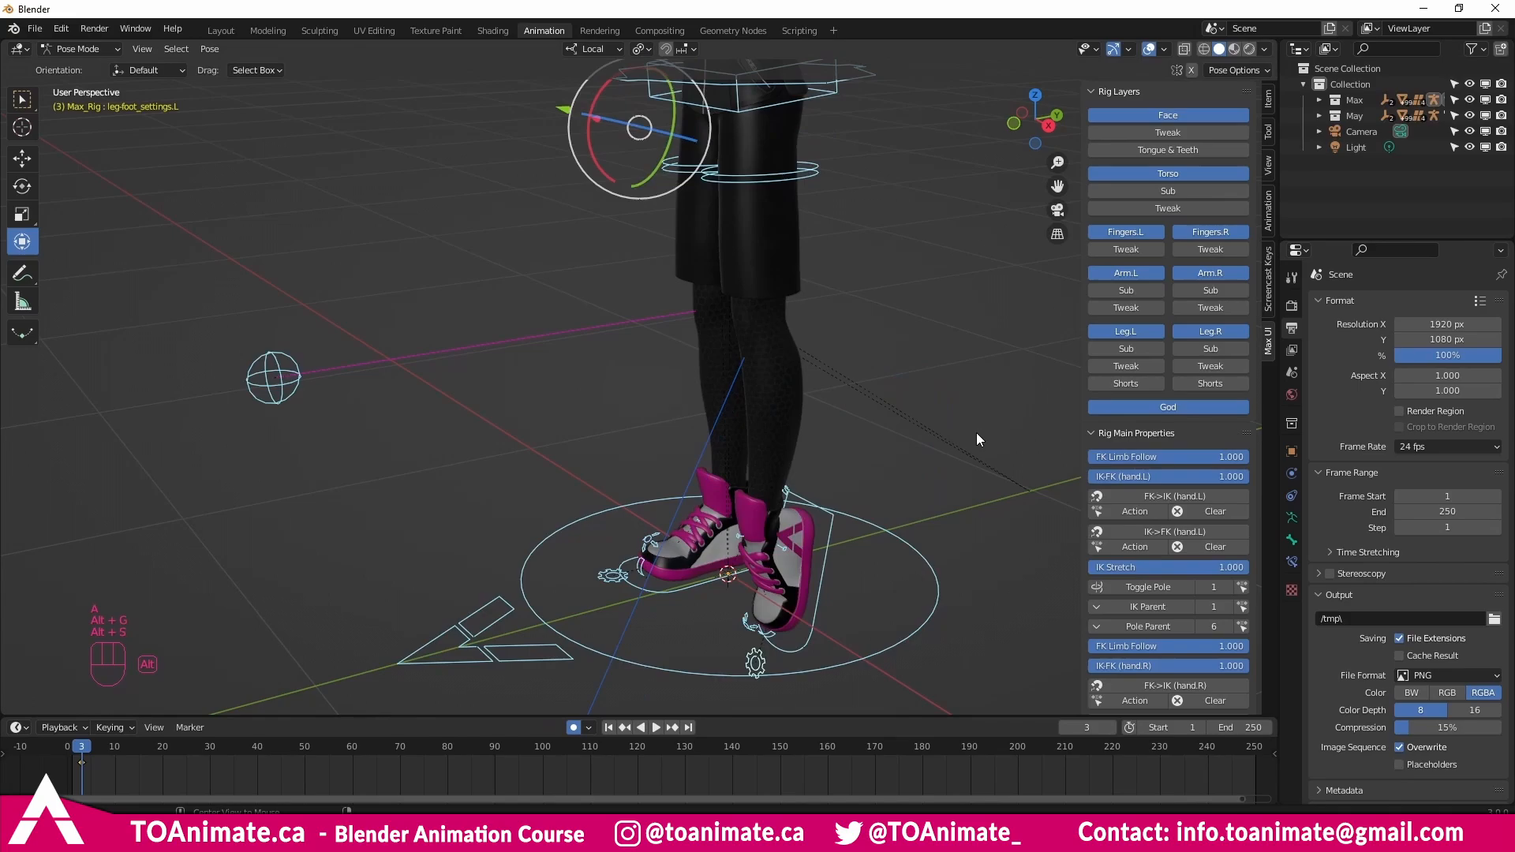
{"action": "key", "text": "alt+r"}
{"action": "left_click", "coordinate": [939, 472]}
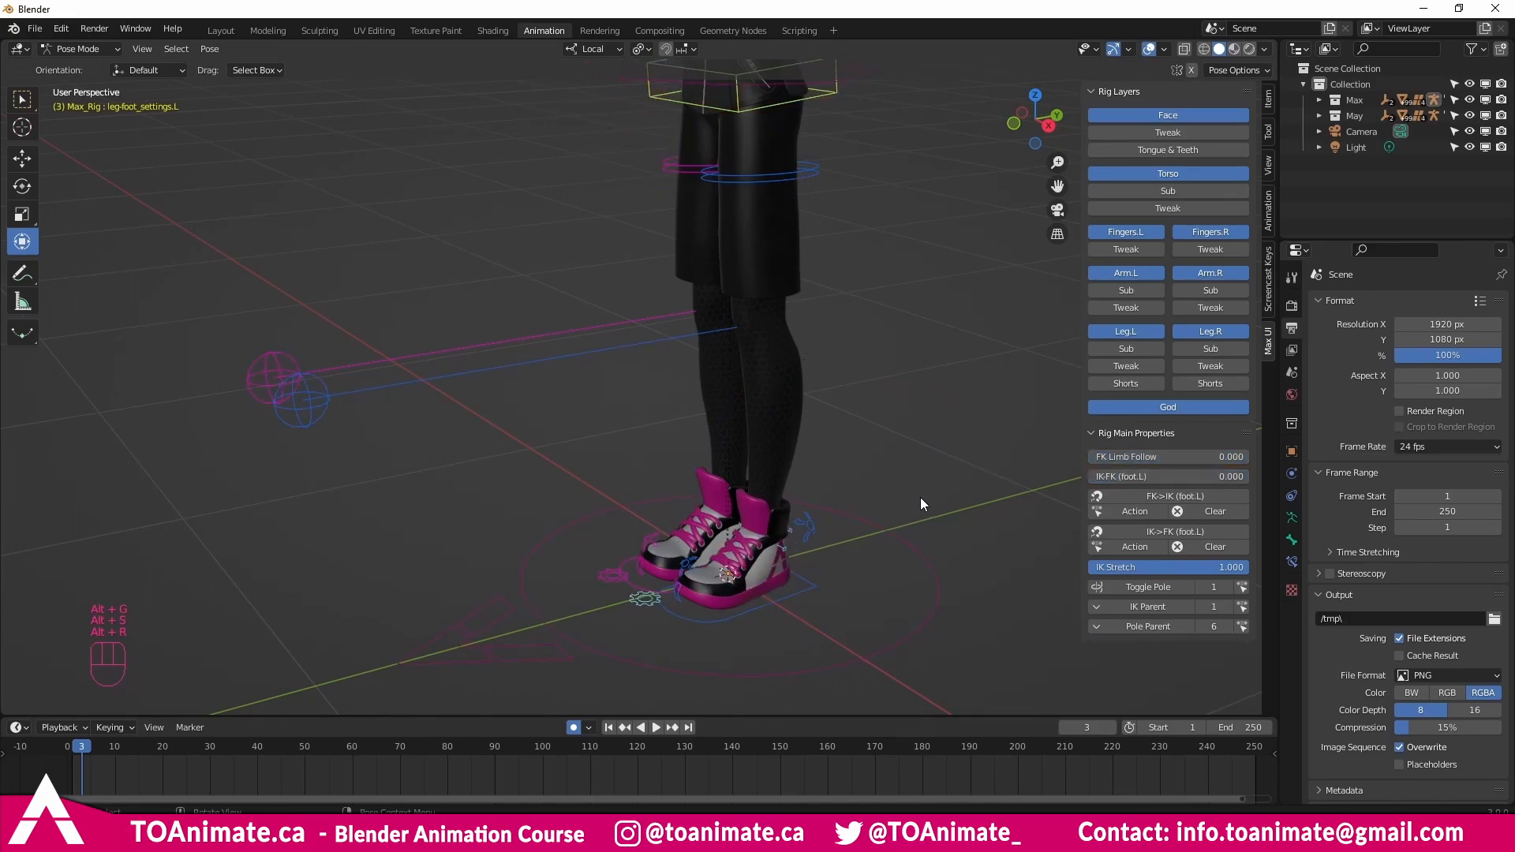
{"action": "key", "text": "alt"}
{"action": "key", "text": "alt+g"}
Try to pull the left foot IK control straight down below the floor to test the leg's IK stretch.
{"action": "mouse_move", "coordinate": [863, 500]}
{"action": "middle_mouse_down"}
{"action": "mouse_move", "coordinate": [821, 528]}
{"action": "mouse_move", "coordinate": [817, 505]}
{"action": "mouse_move", "coordinate": [835, 506]}
{"action": "middle_mouse_up"}
{"action": "scroll", "coordinate": [778, 521], "scroll_direction": "up", "scroll_amount": 2}
{"action": "left_click", "coordinate": [584, 514]}
{"action": "left_click", "coordinate": [584, 514]}
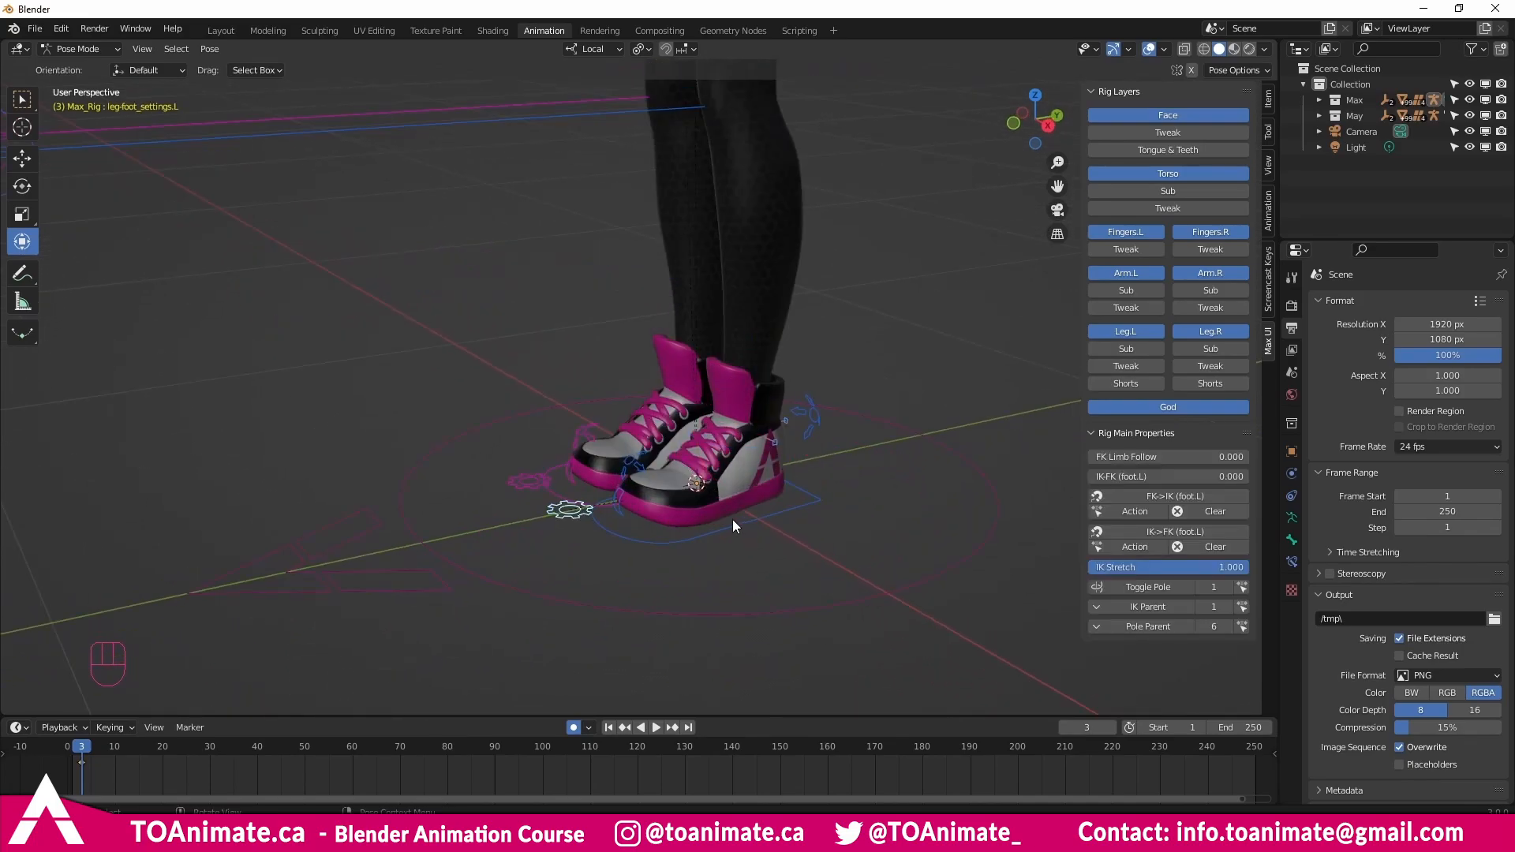
{"action": "left_click", "coordinate": [791, 512]}
{"action": "scroll", "coordinate": [791, 513], "scroll_direction": "down", "scroll_amount": 2}
{"action": "middle_click_drag", "start_coordinate": [789, 512], "coordinate": [750, 480]}
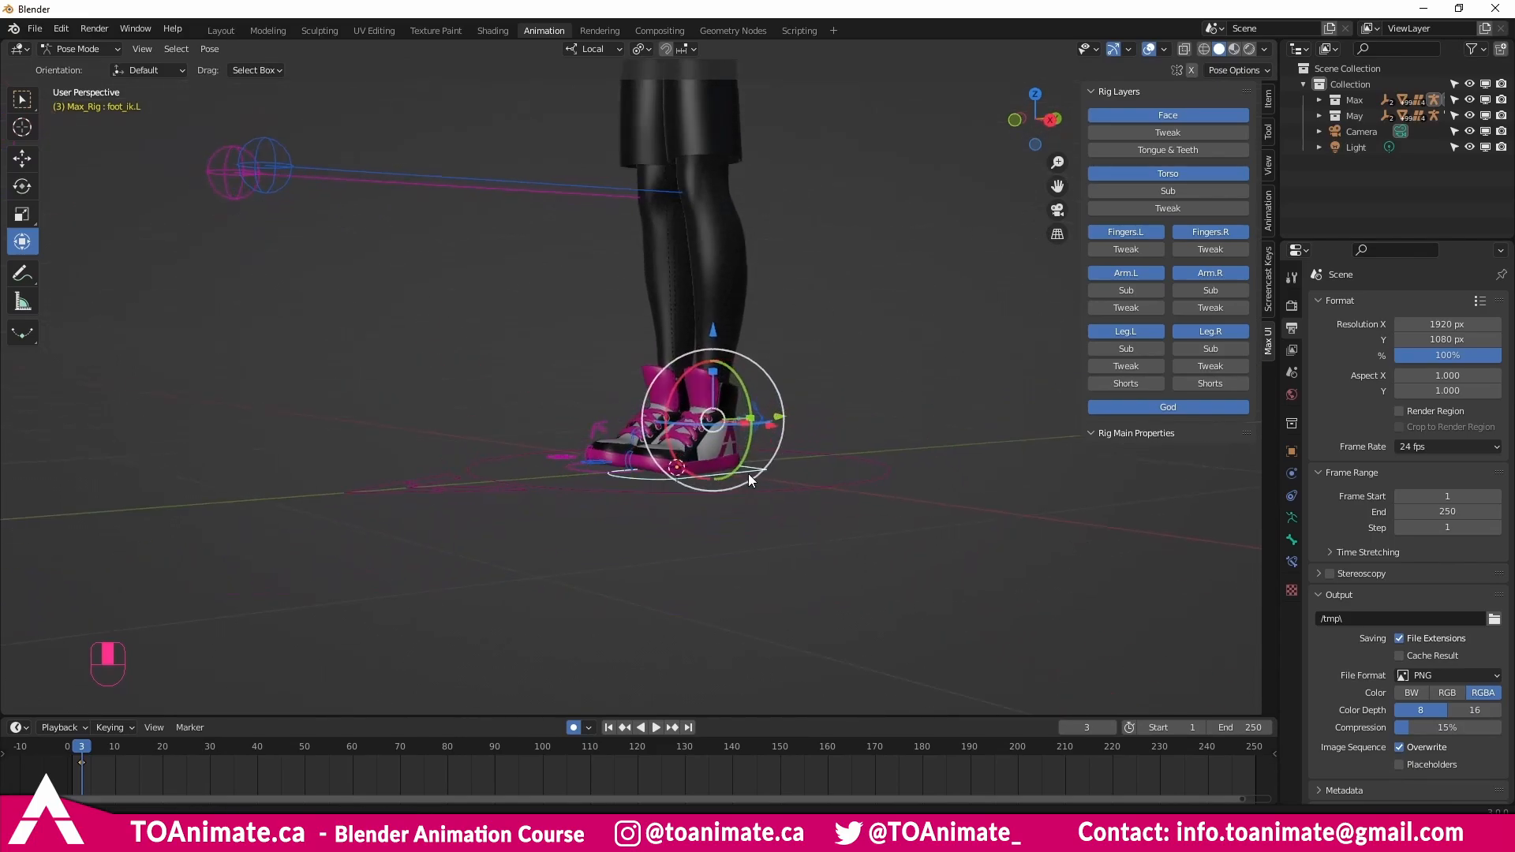
{"action": "left_click_drag", "start_coordinate": [713, 348], "coordinate": [713, 599]}
{"action": "right_click", "coordinate": [712, 600]}
Try to pull the left foot IK control straight down about 0.27 m with the leg's IK Stretch turned off.
{"action": "middle_click_drag", "start_coordinate": [718, 394], "coordinate": [655, 479]}
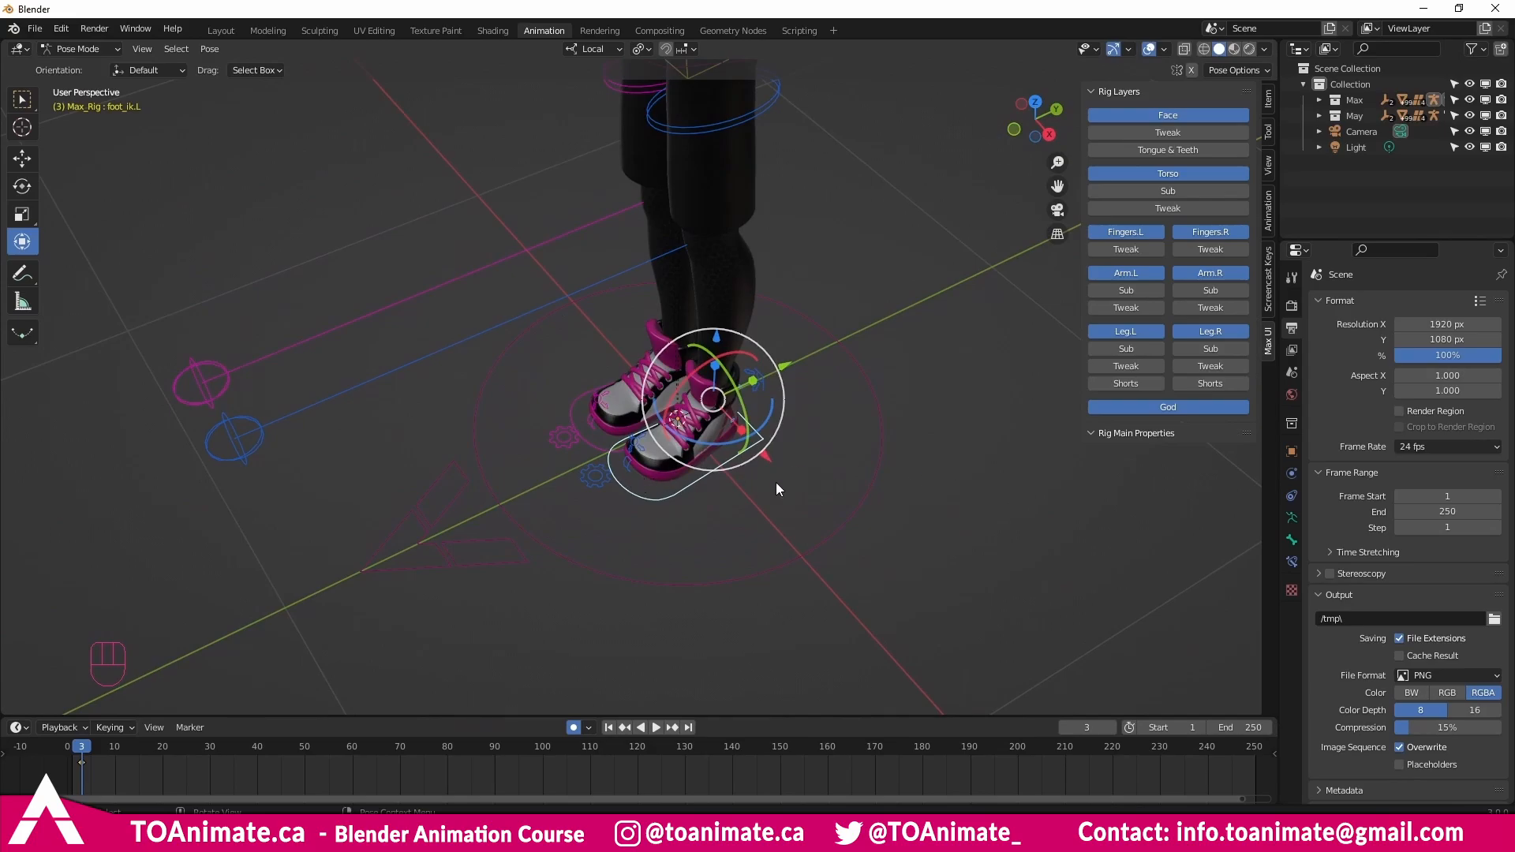
{"action": "left_click", "coordinate": [595, 475]}
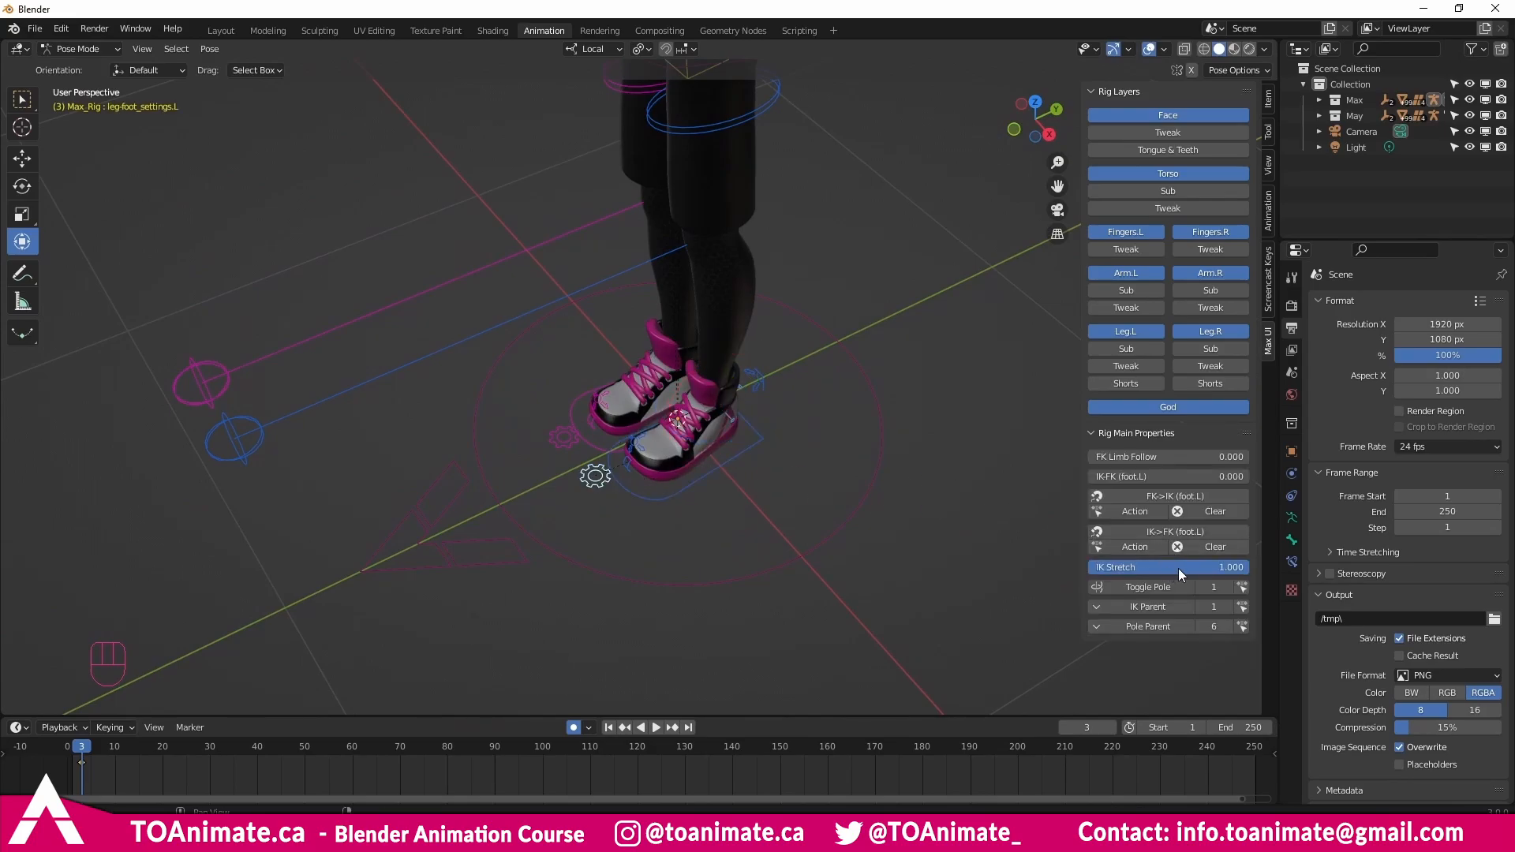
{"action": "middle_click_drag", "start_coordinate": [746, 489], "coordinate": [724, 438]}
{"action": "left_click", "coordinate": [745, 463]}
{"action": "left_click_drag", "start_coordinate": [716, 345], "coordinate": [711, 463]}
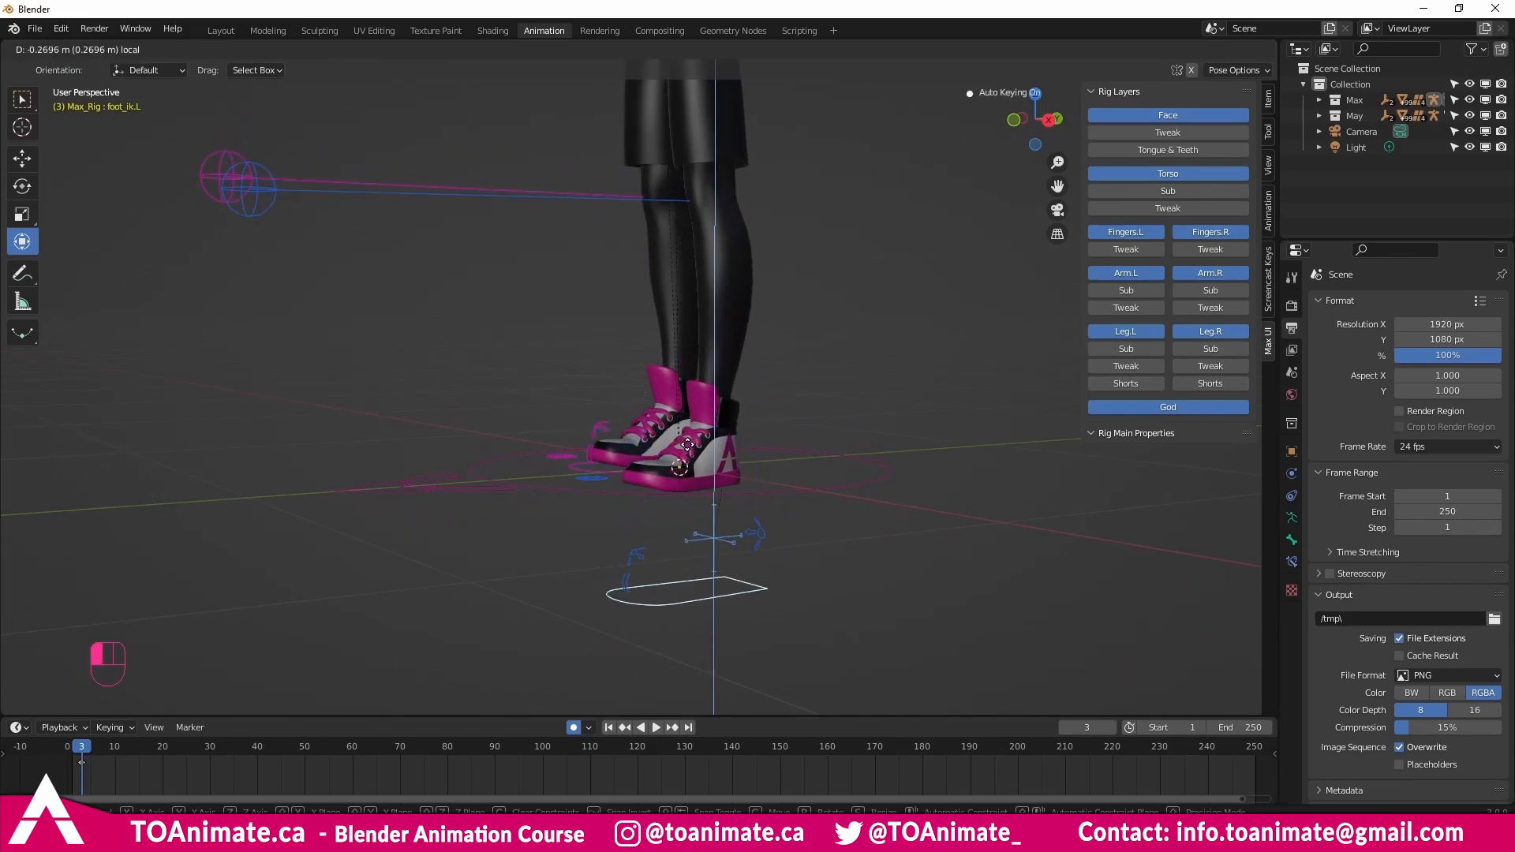
{"action": "right_click", "coordinate": [710, 463]}
{"action": "middle_click_drag", "start_coordinate": [670, 430], "coordinate": [655, 461]}
Switch the left leg's Toggle Pole to 0 and back to 1, and try moving the left knee pole target.
{"action": "left_click", "coordinate": [585, 470]}
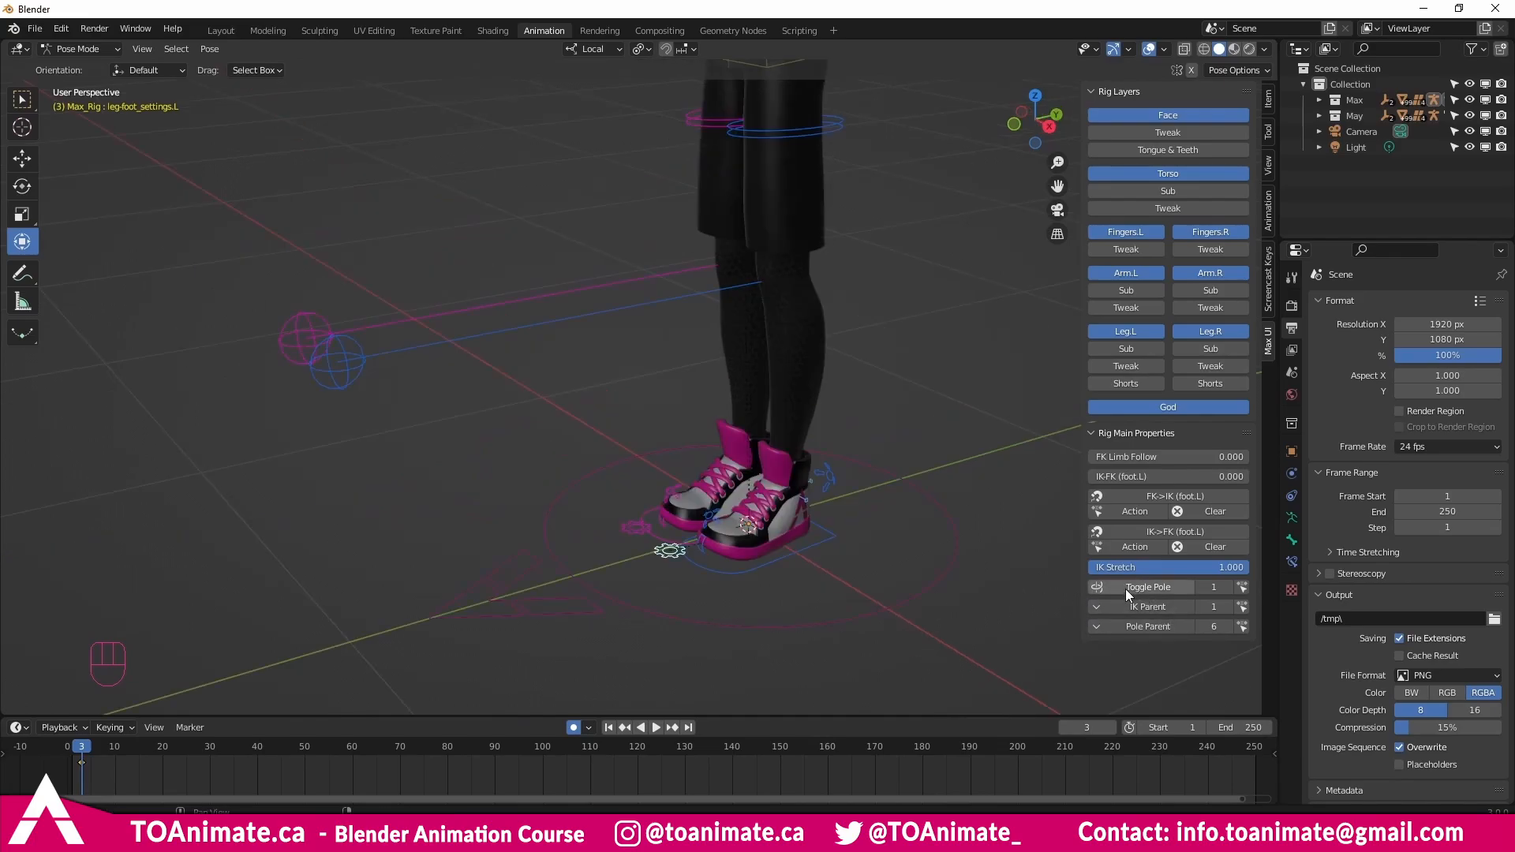
{"action": "left_click", "coordinate": [1126, 589]}
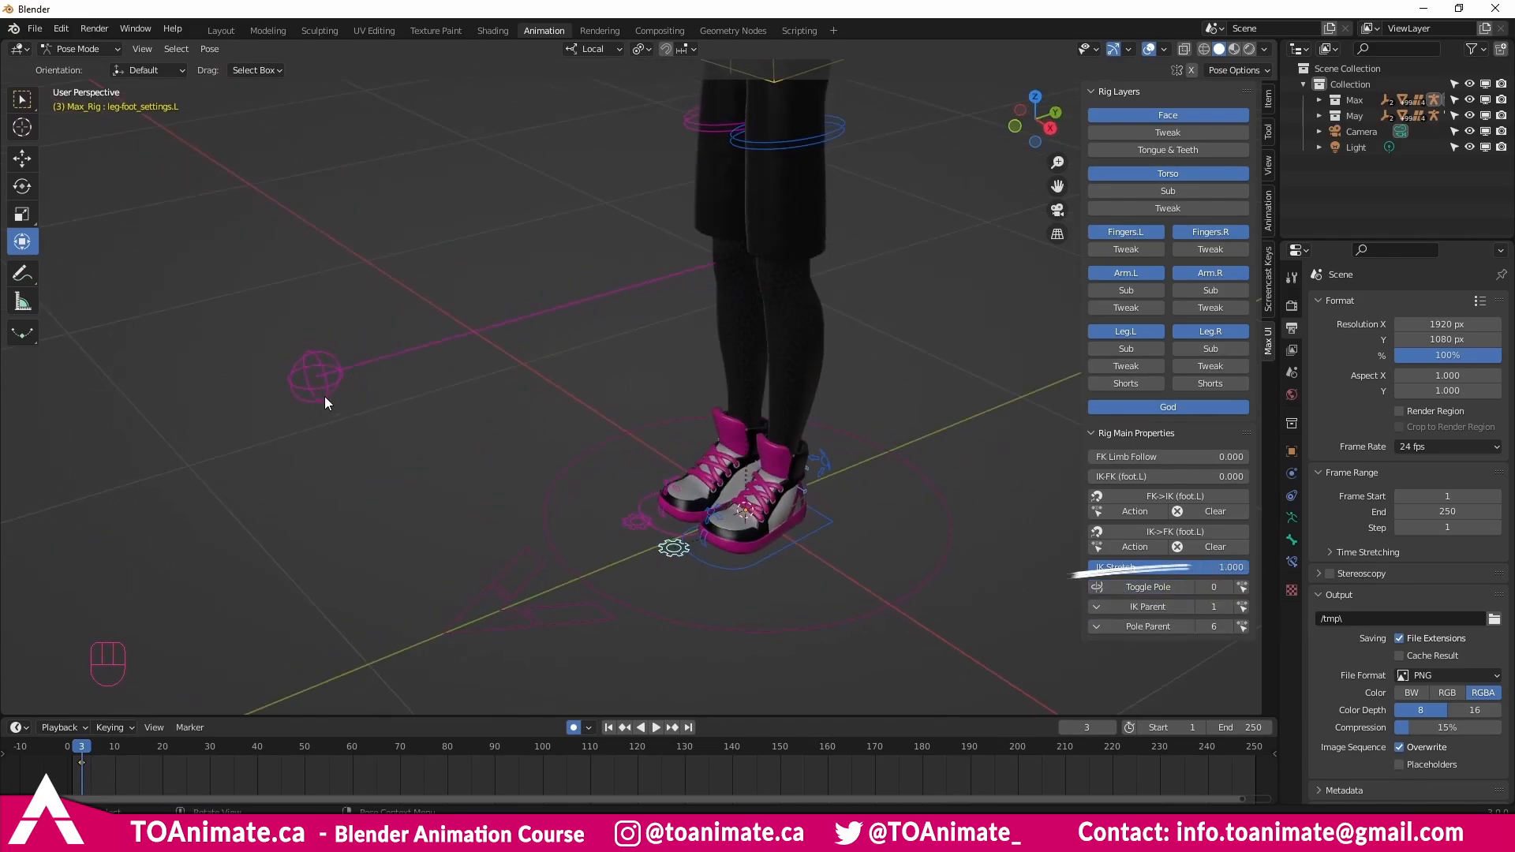
{"action": "left_click", "coordinate": [323, 392]}
{"action": "left_click", "coordinate": [681, 549]}
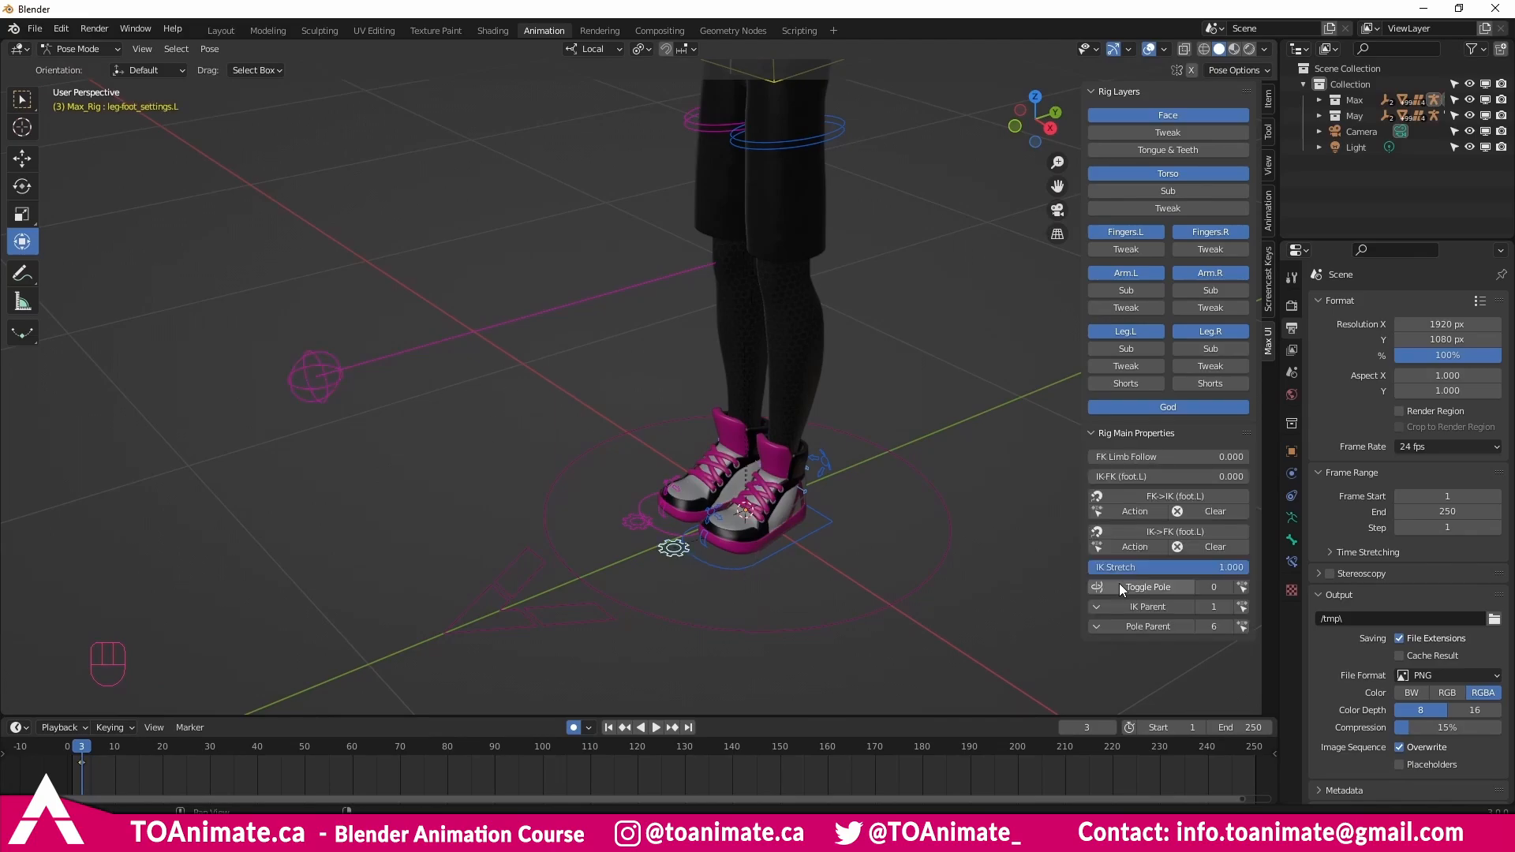
{"action": "left_click", "coordinate": [395, 432]}
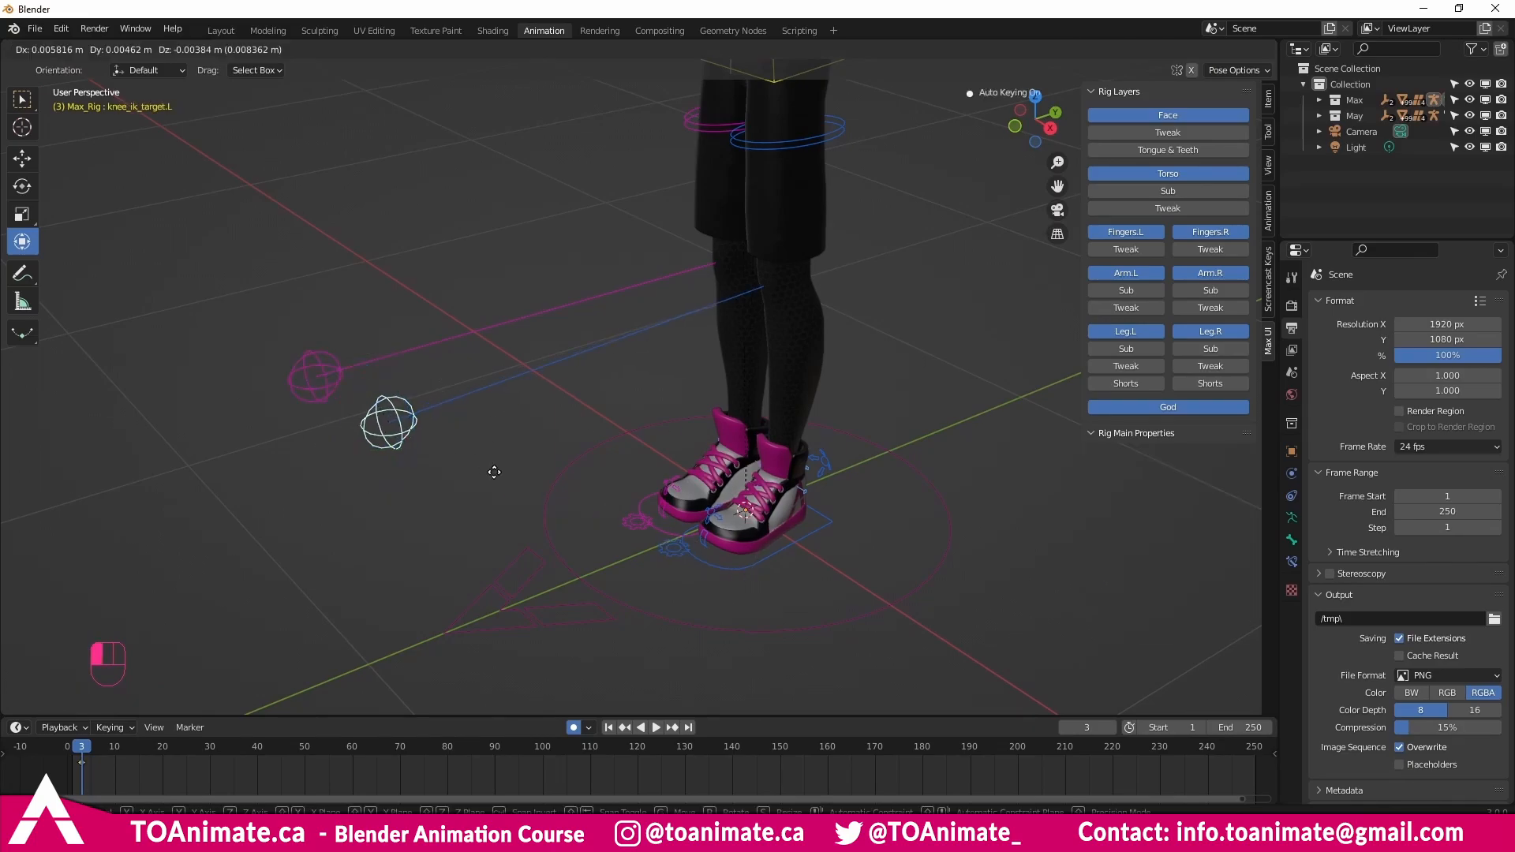
Choose God as the IK Parent in the left foot settings control's properties.
{"action": "left_click", "coordinate": [674, 548]}
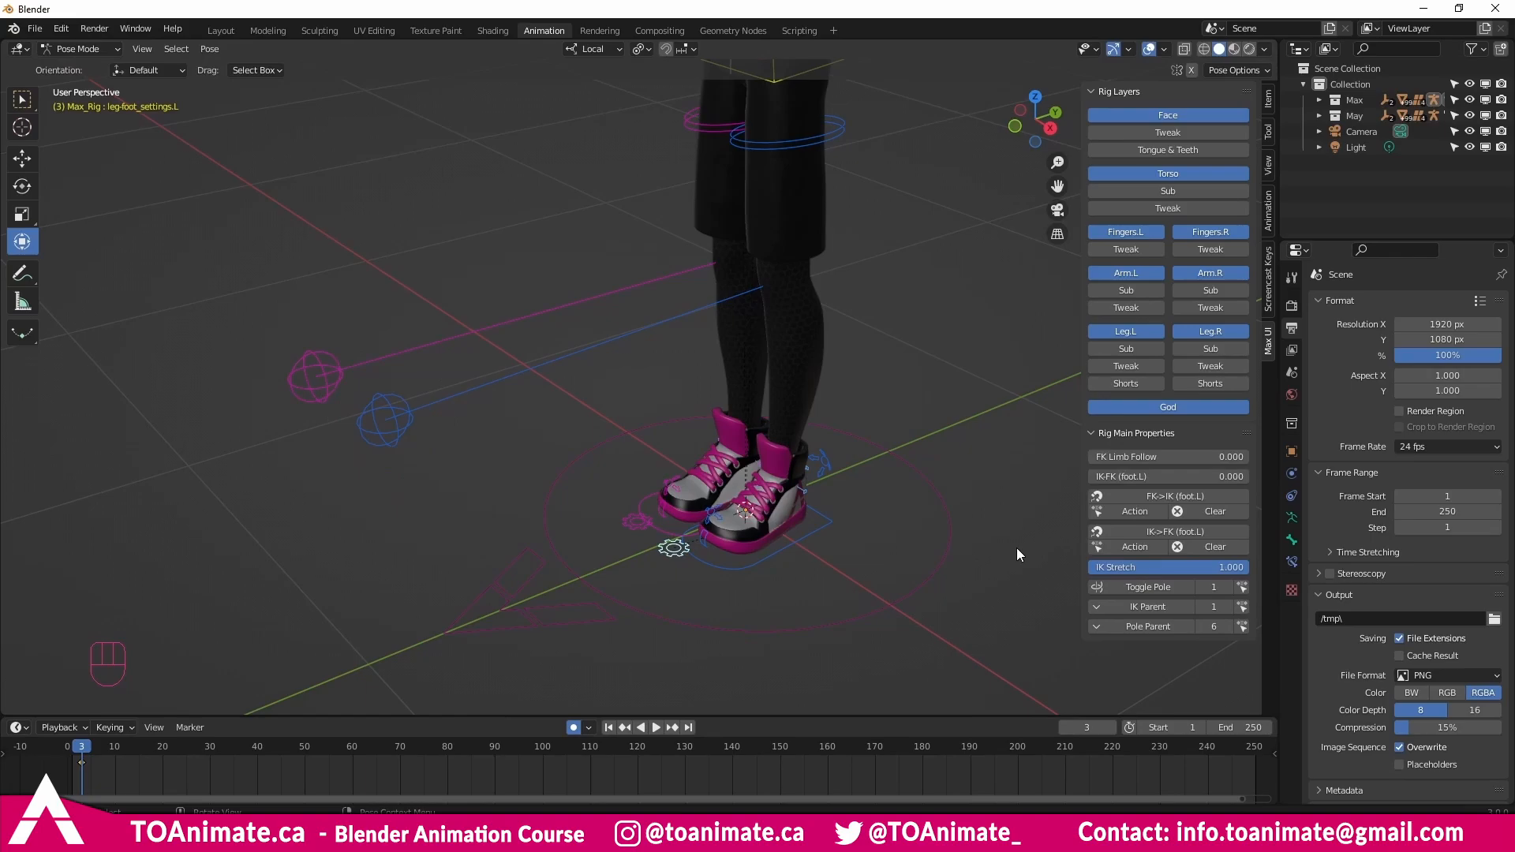
{"action": "left_click", "coordinate": [1135, 613]}
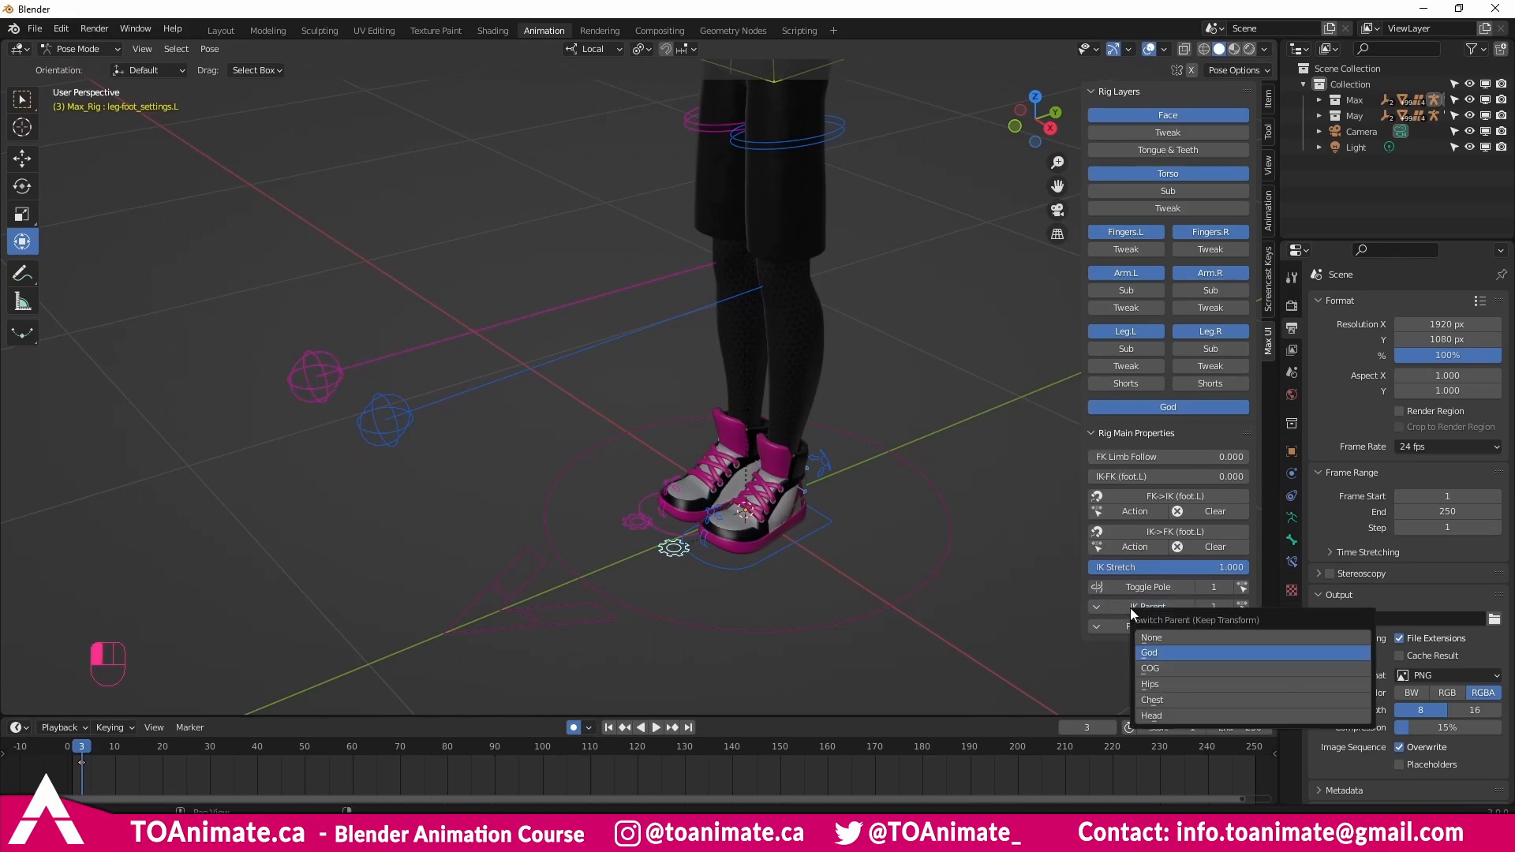
{"action": "middle_click_drag", "start_coordinate": [770, 550], "coordinate": [788, 578]}
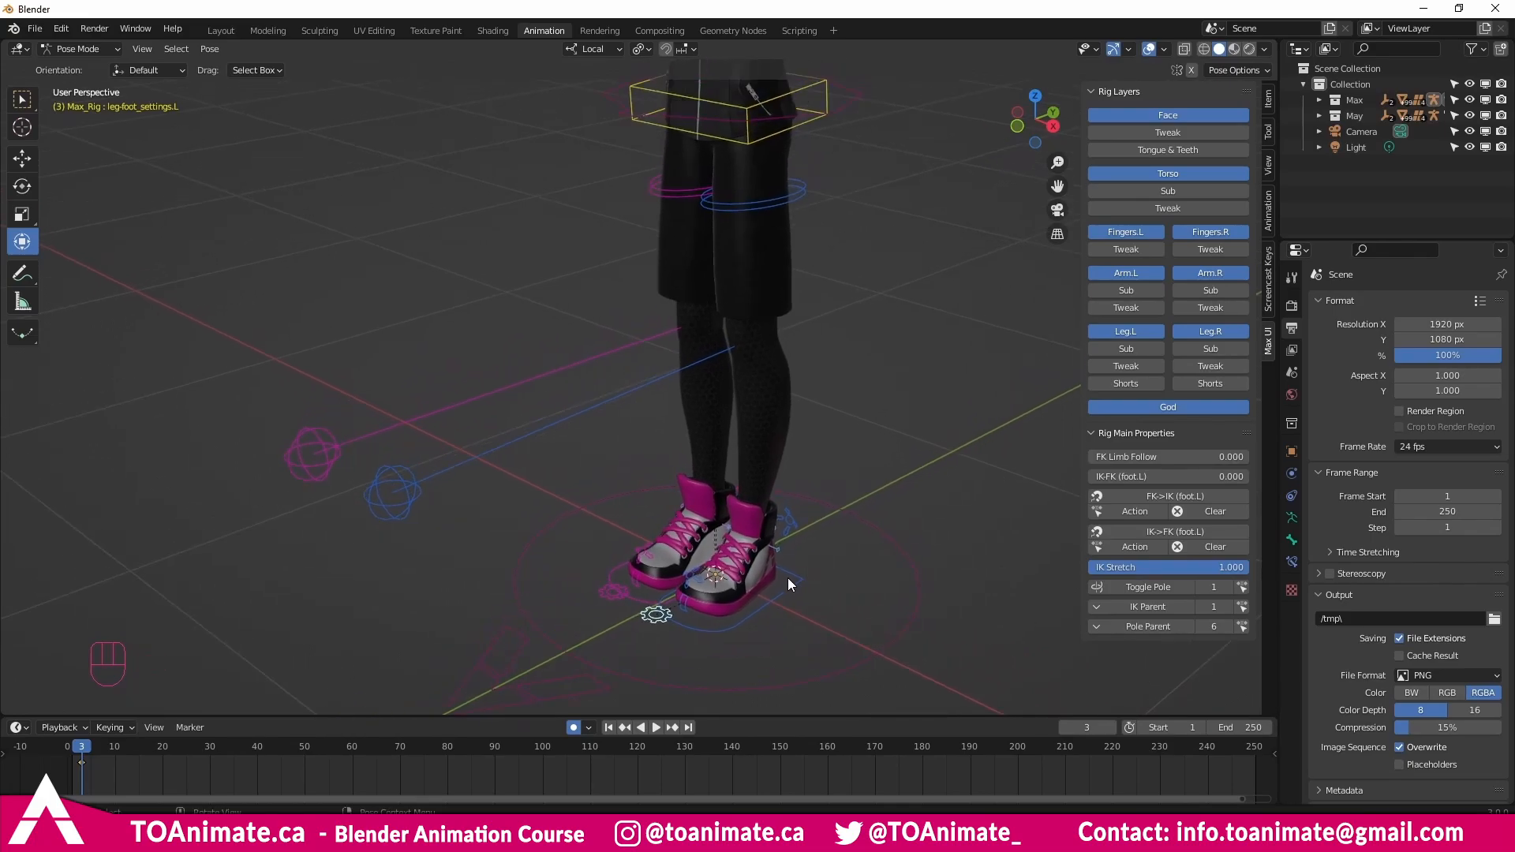
{"action": "left_click", "coordinate": [1133, 607]}
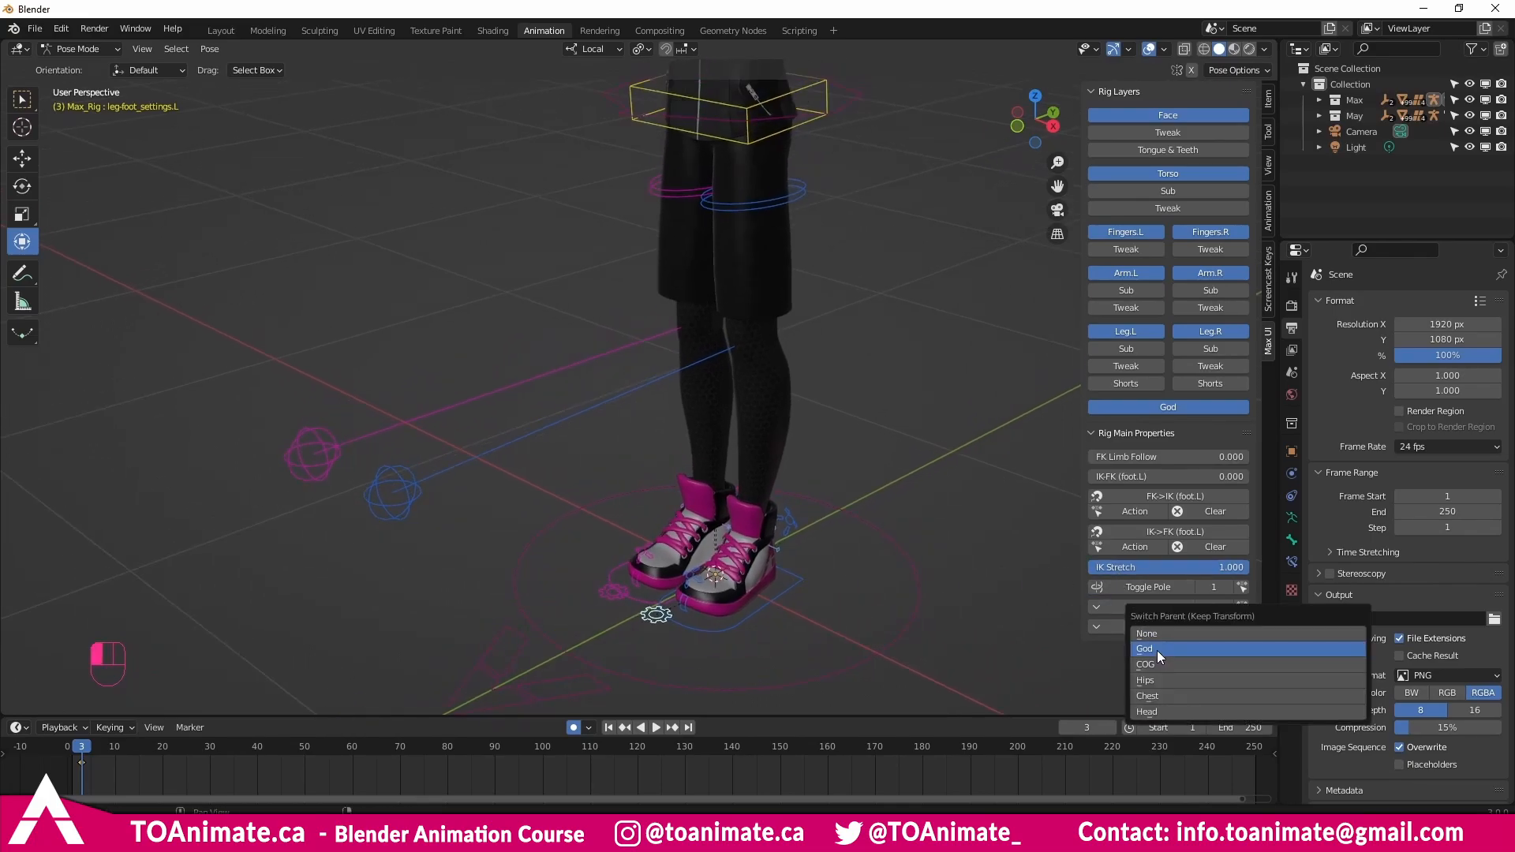
{"action": "left_click", "coordinate": [1157, 650]}
Examine the God control under the feet and compare it with the left foot settings control.
{"action": "left_click", "coordinate": [894, 633]}
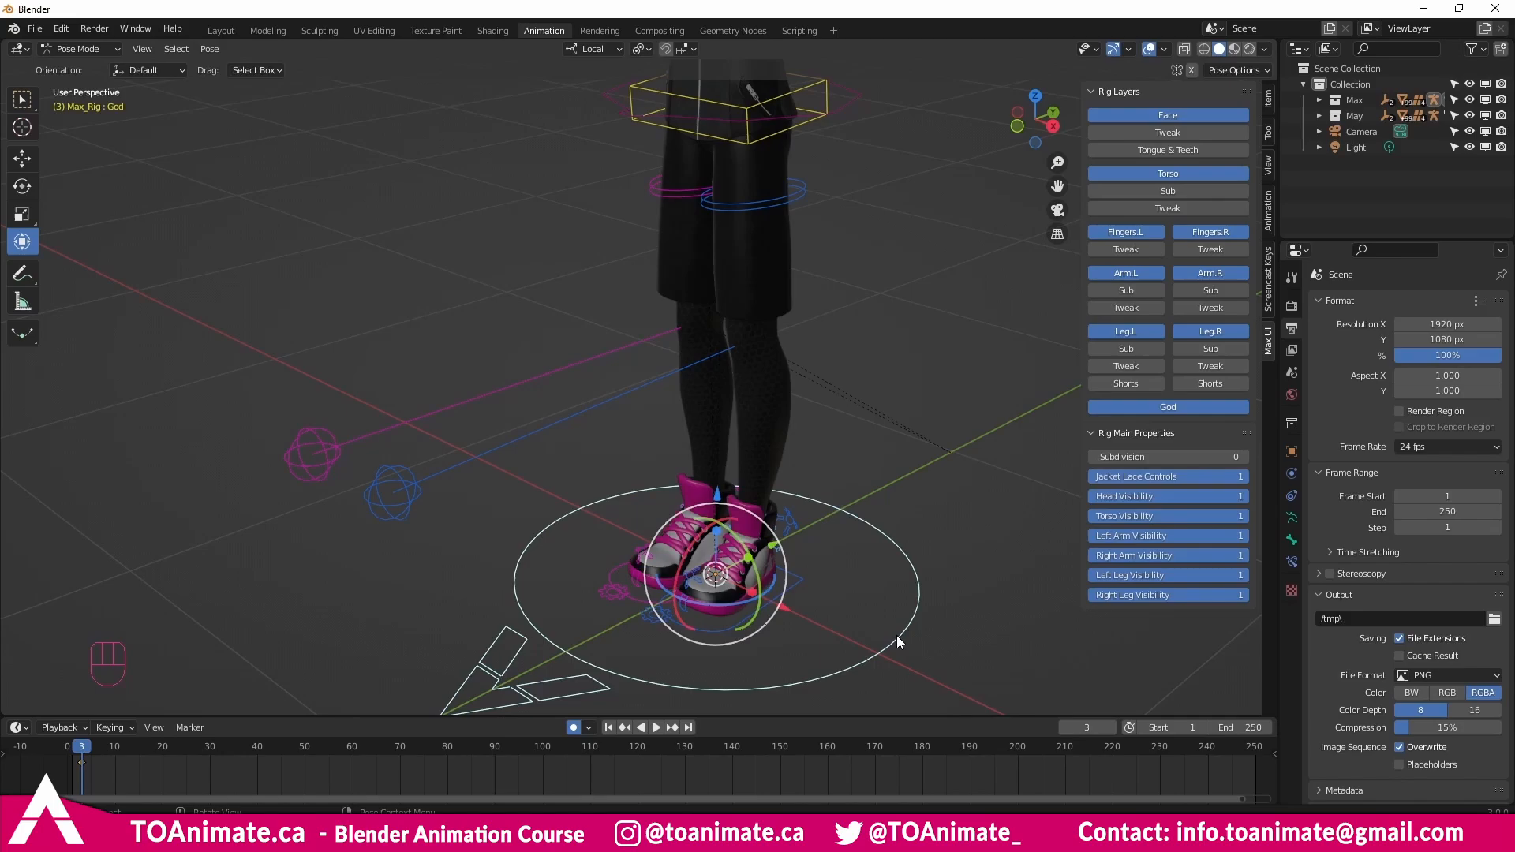
{"action": "left_click", "coordinate": [648, 615]}
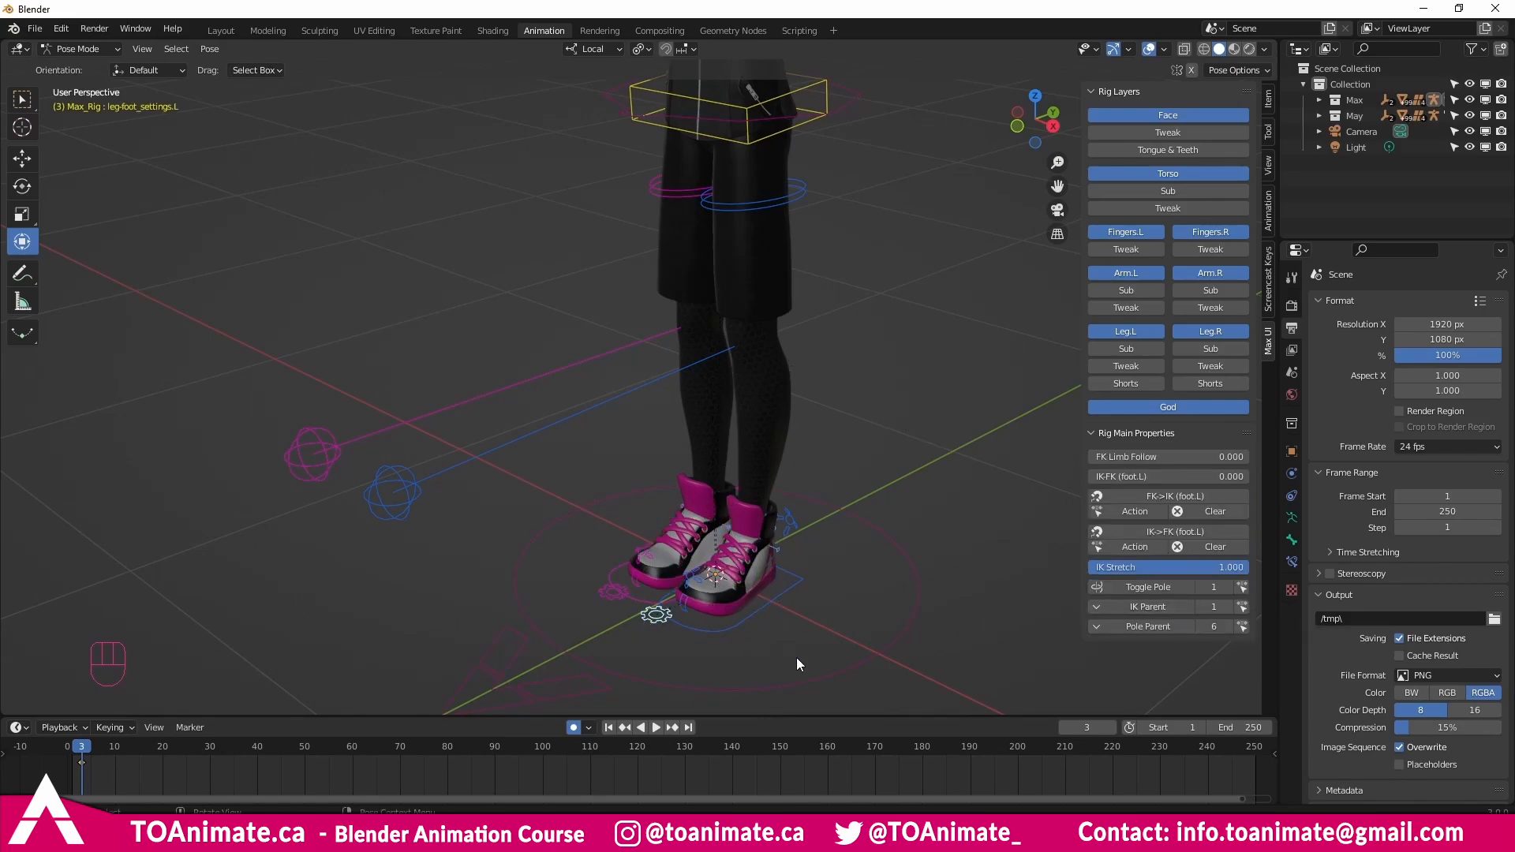
{"action": "left_click", "coordinate": [825, 671]}
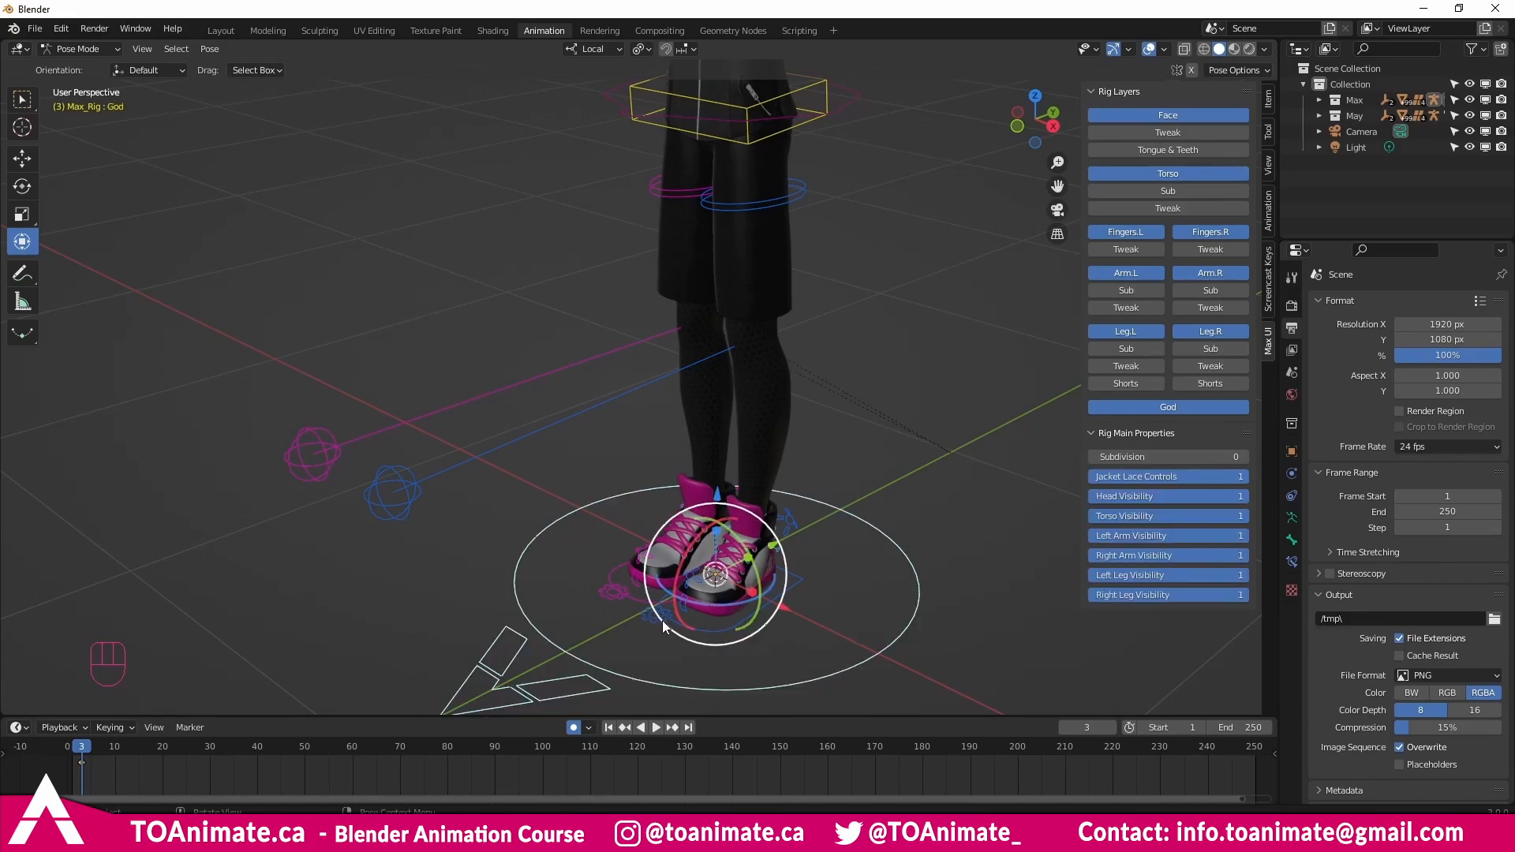
{"action": "left_click", "coordinate": [661, 620]}
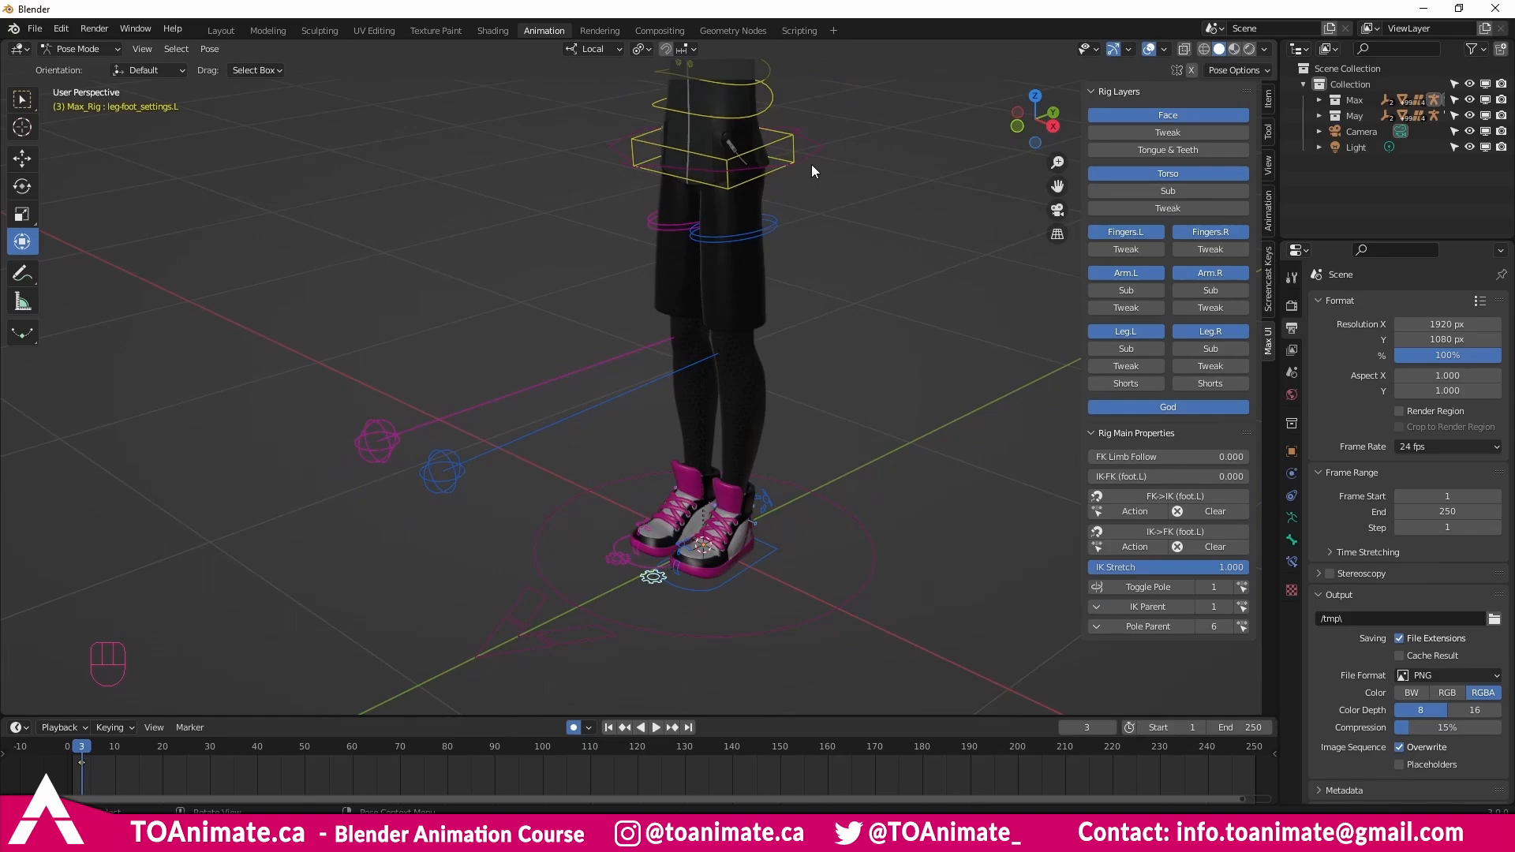
Try moving the COG control and the left foot IK control with God as the IK Parent, and select the God control.
{"action": "left_click", "coordinate": [810, 161]}
{"action": "left_click_drag", "start_coordinate": [719, 148], "coordinate": [755, 306]}
{"action": "right_click", "coordinate": [754, 306]}
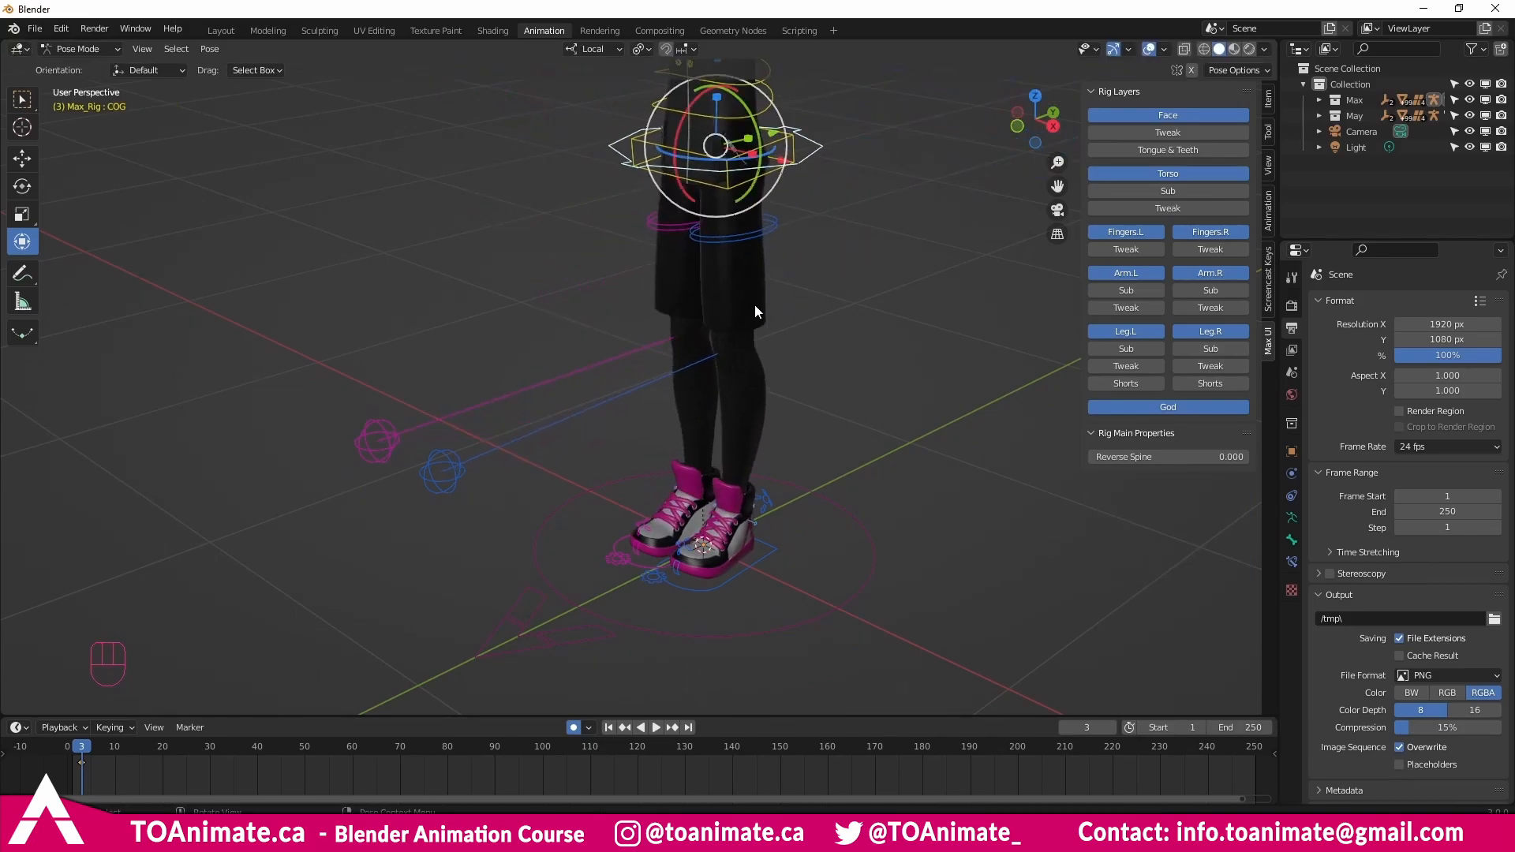
{"action": "left_click", "coordinate": [741, 570]}
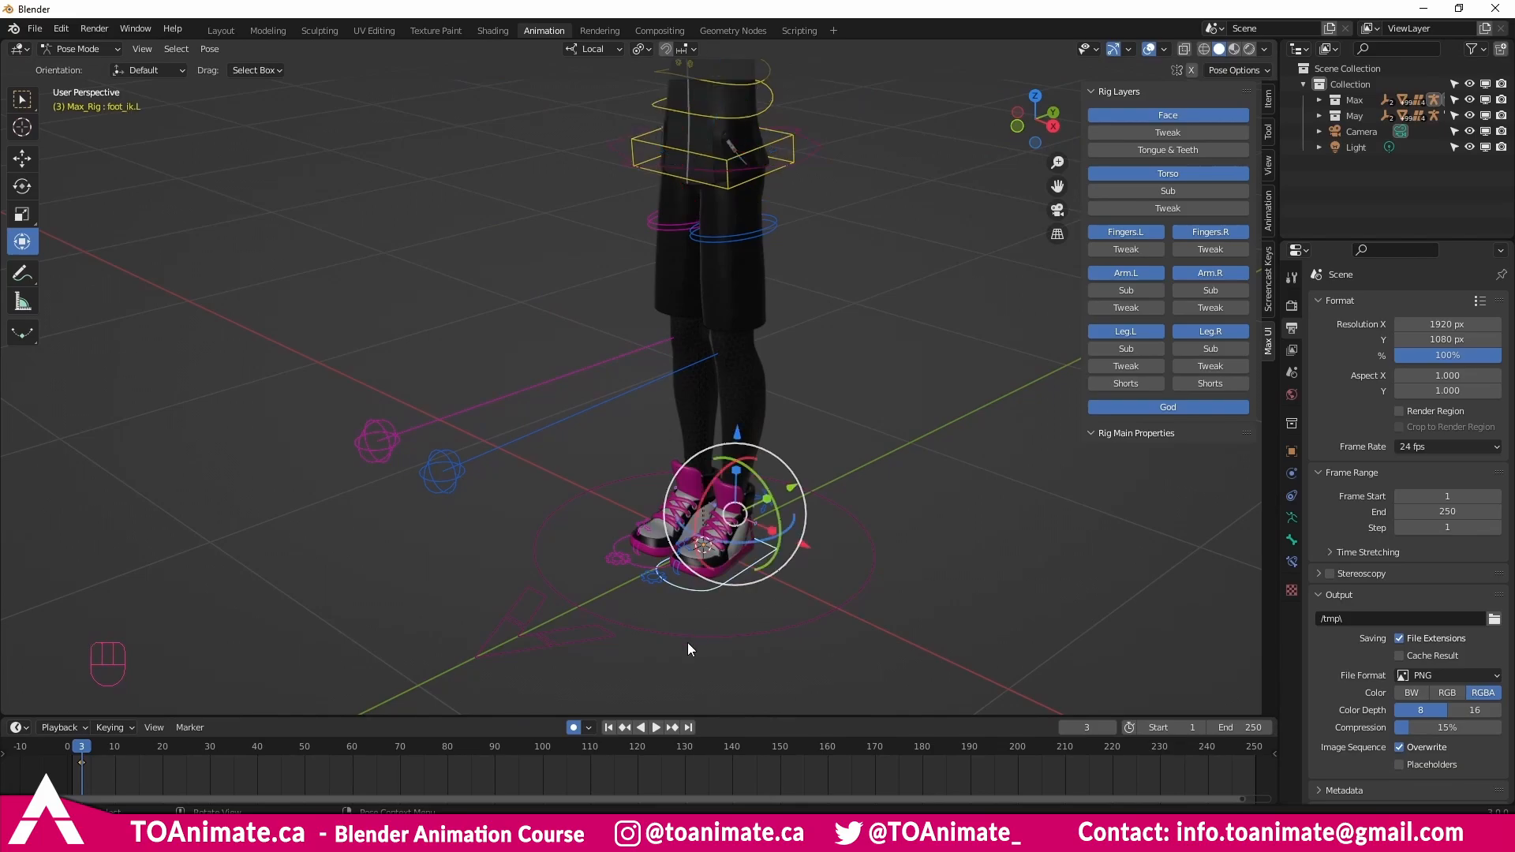
{"action": "mouse_move", "coordinate": [773, 577]}
{"action": "left_mouse_down"}
{"action": "mouse_move", "coordinate": [662, 525]}
{"action": "mouse_move", "coordinate": [768, 592]}
{"action": "left_mouse_up"}
{"action": "right_click", "coordinate": [769, 592]}
{"action": "key", "text": "q"}
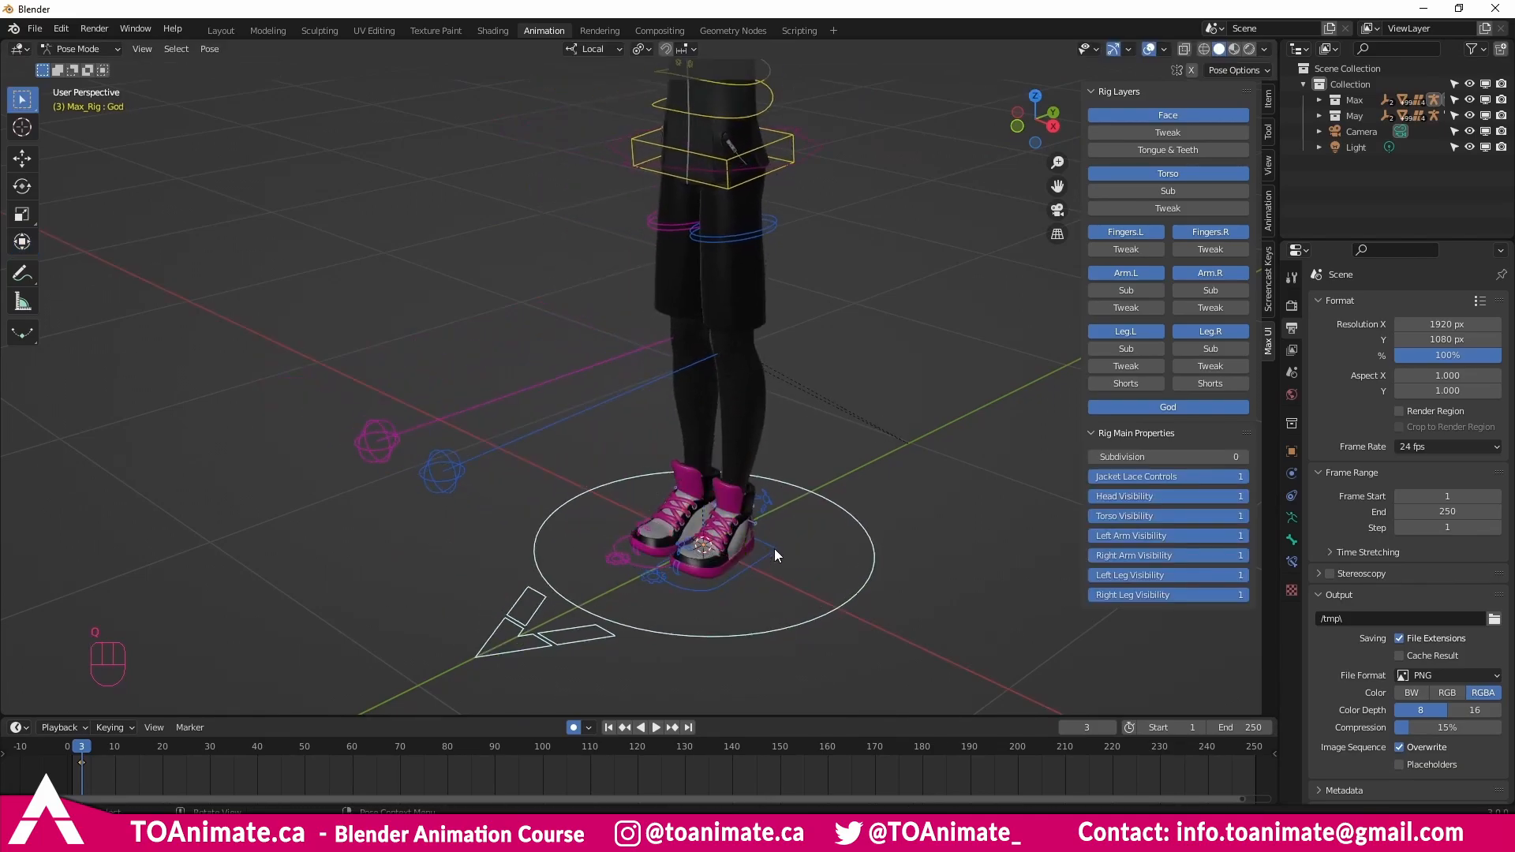
{"action": "left_click", "coordinate": [773, 547]}
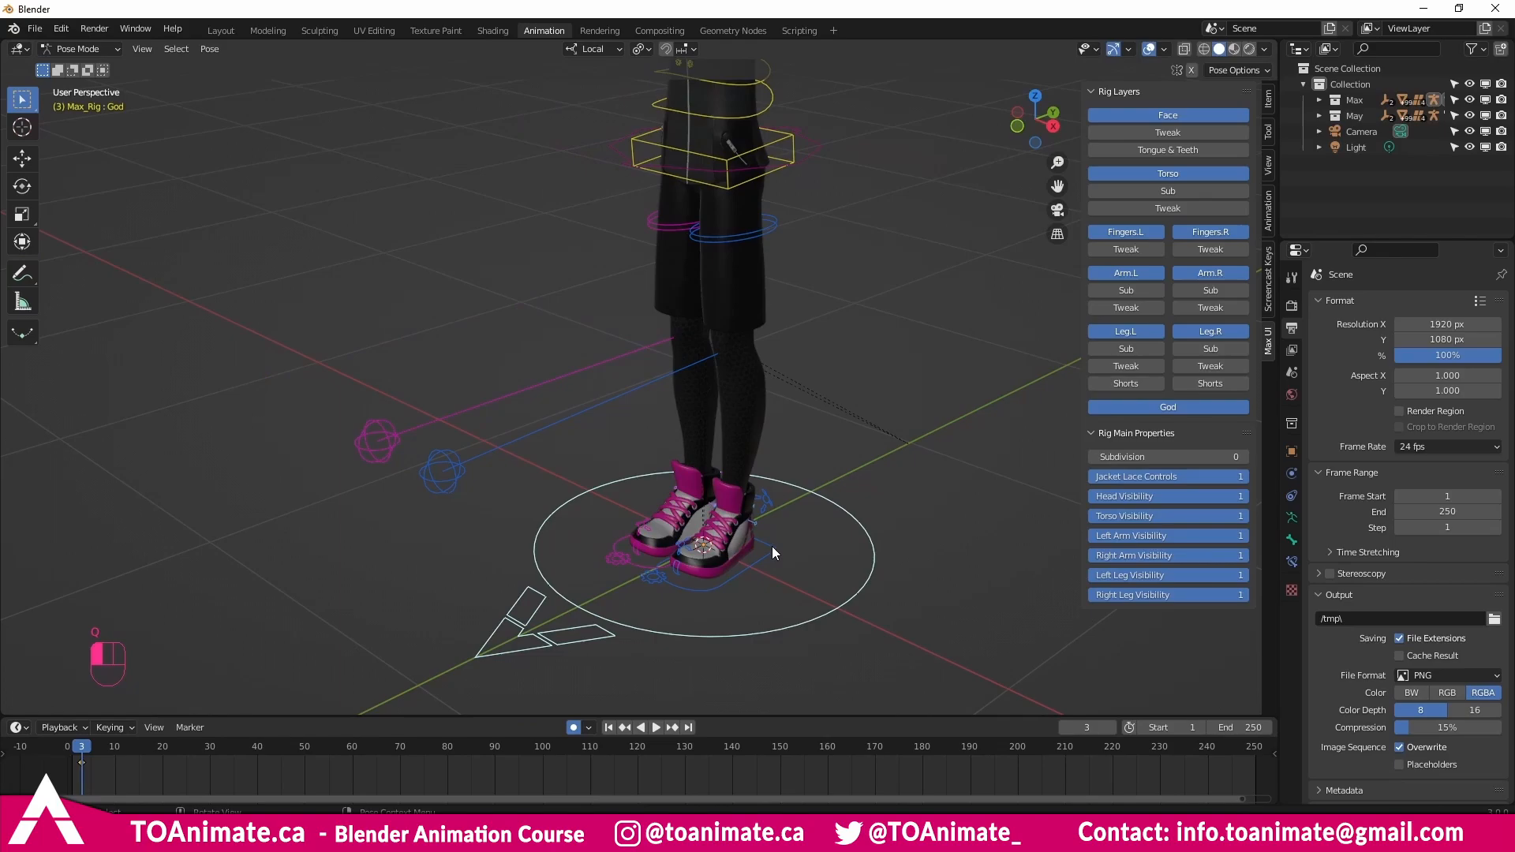
Try switching the left foot's IK Parent to COG and moving the COG control, and undo both changes.
{"action": "left_click", "coordinate": [657, 598]}
{"action": "left_click", "coordinate": [1156, 609]}
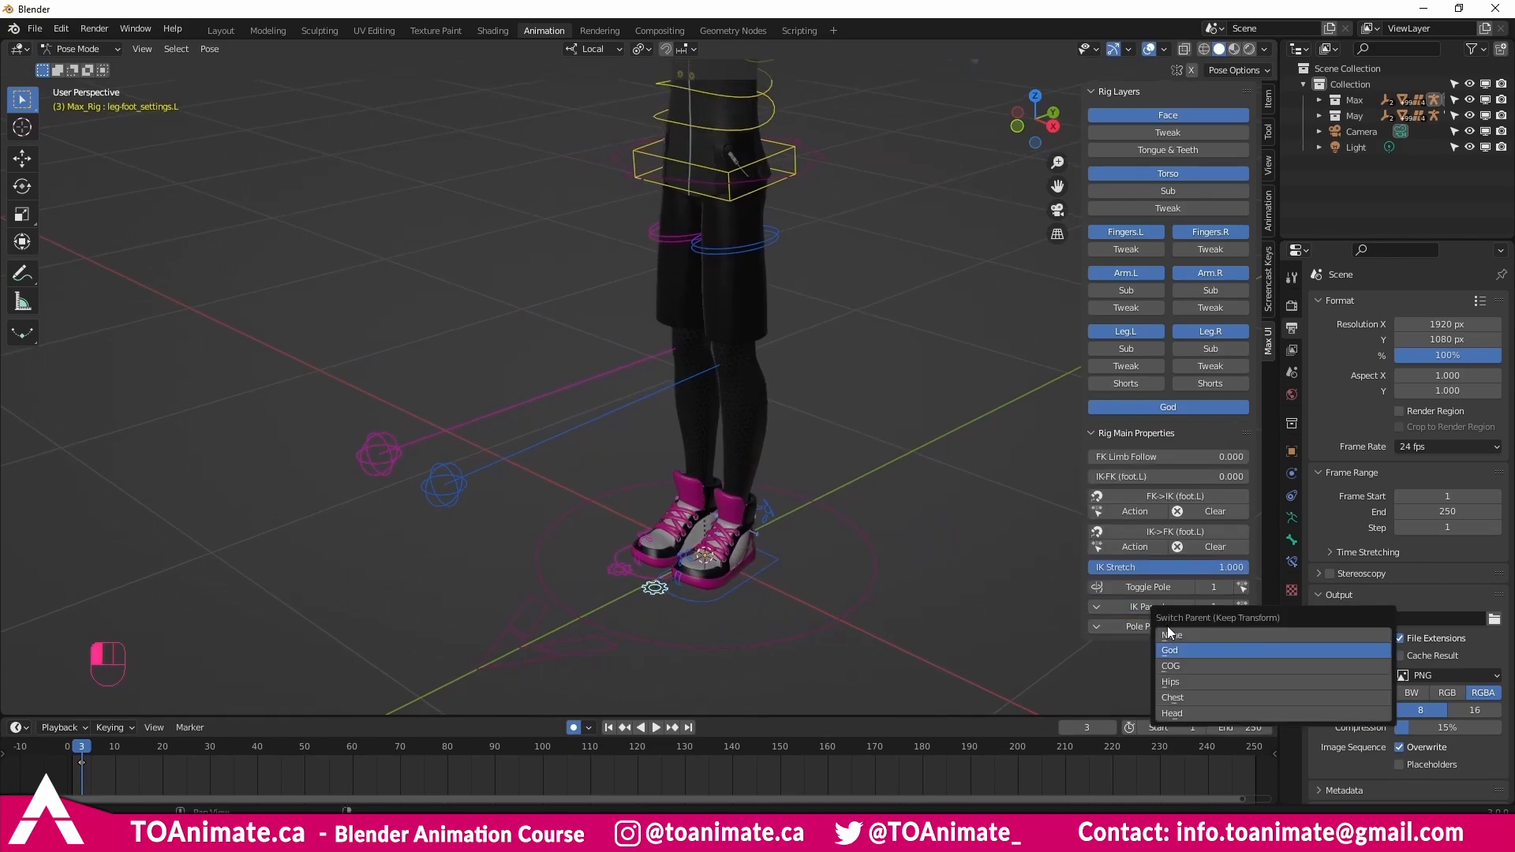
{"action": "left_click", "coordinate": [1182, 666]}
{"action": "middle_click_drag", "start_coordinate": [813, 258], "coordinate": [792, 288], "text": "shift"}
{"action": "left_click", "coordinate": [822, 208]}
{"action": "key", "text": "w"}
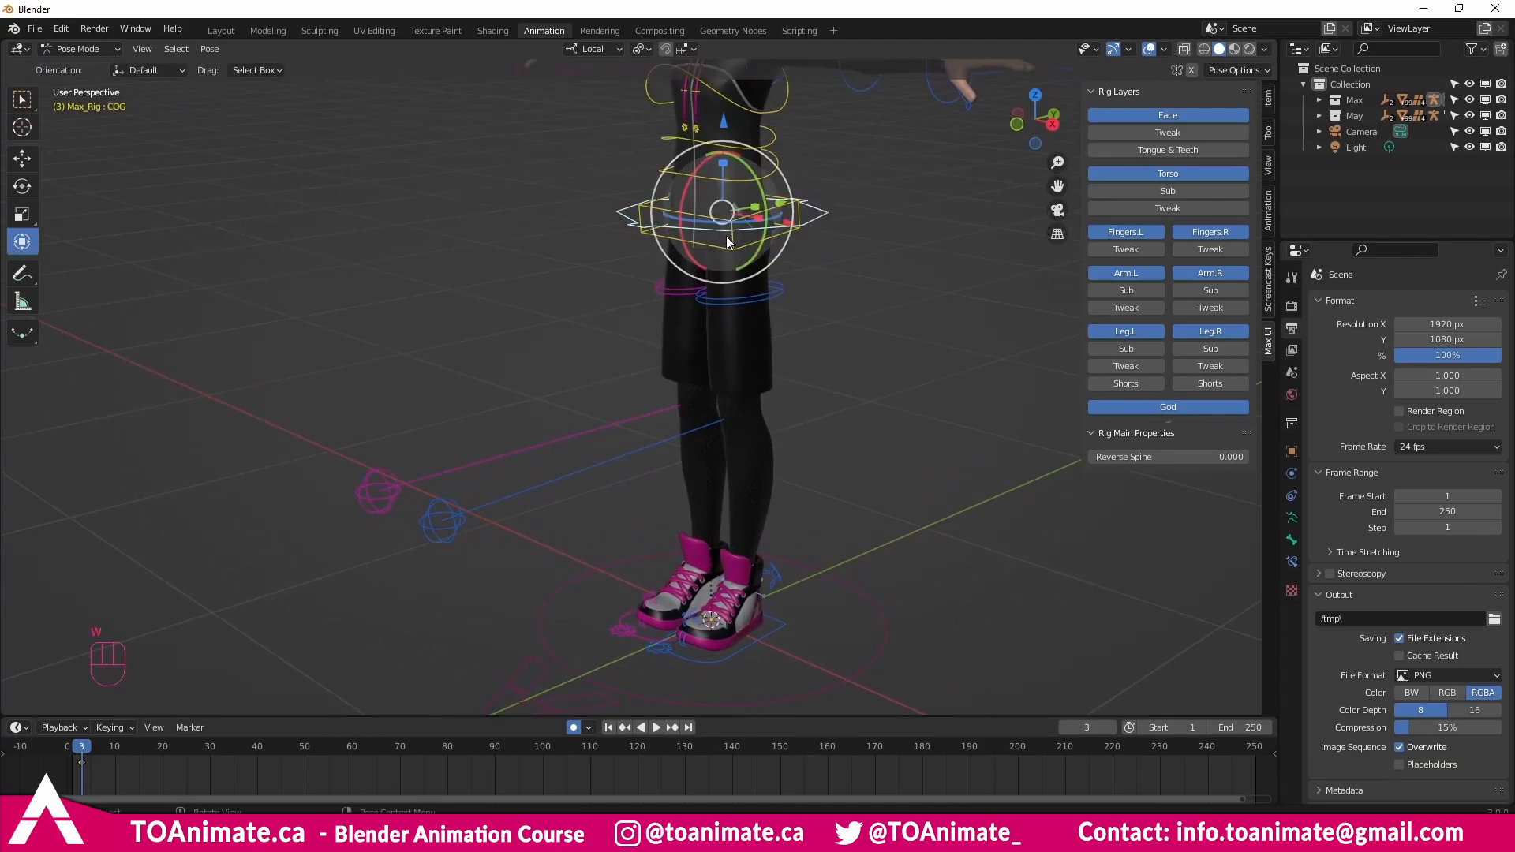
{"action": "left_click_drag", "start_coordinate": [726, 235], "coordinate": [770, 290]}
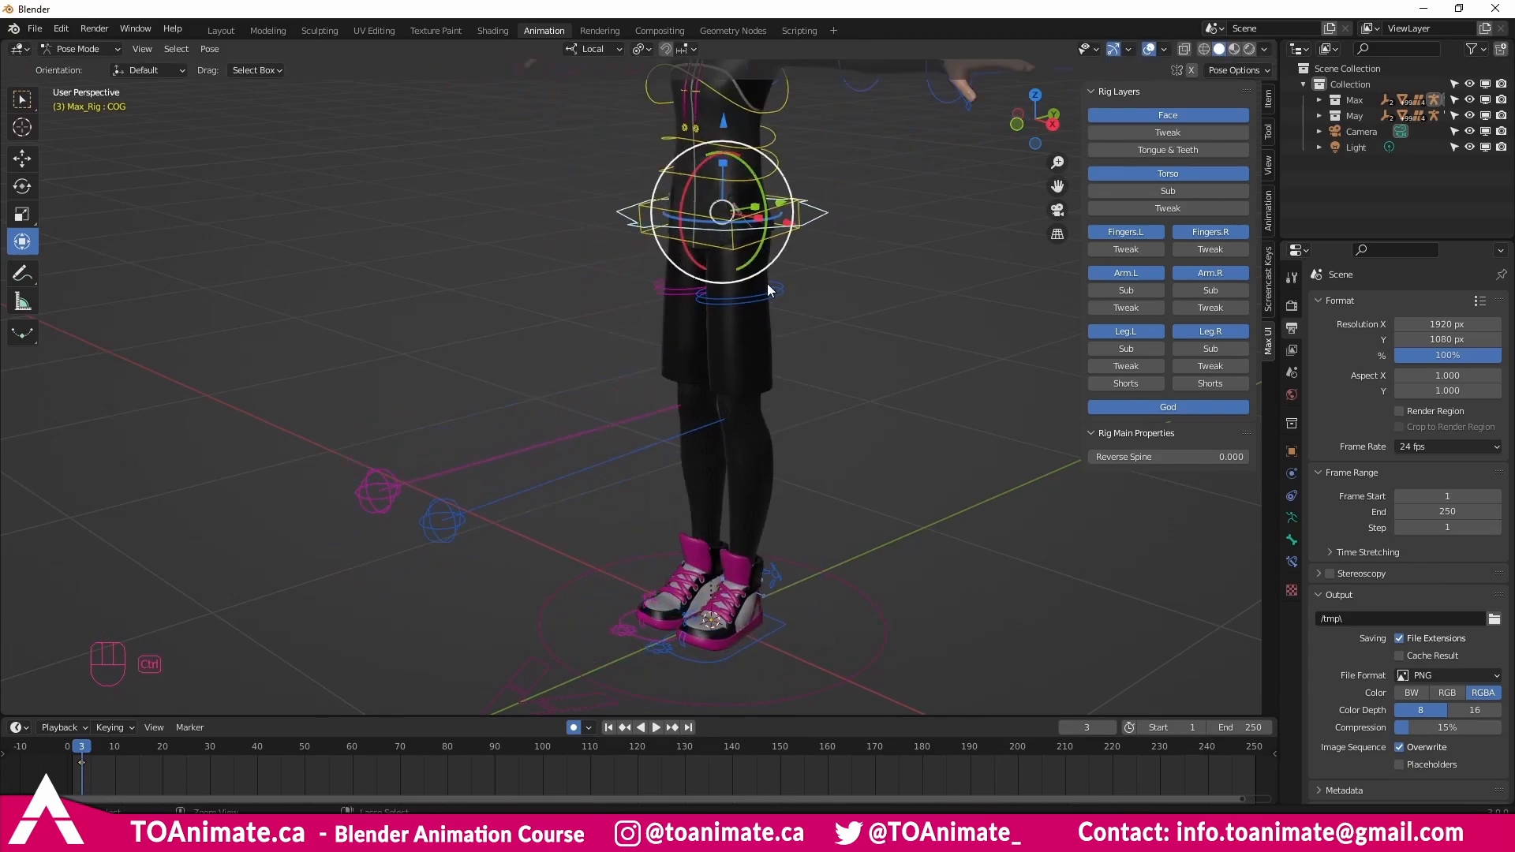
{"action": "key", "text": "ctrl+z"}
{"action": "key", "text": "ctrl+z"}
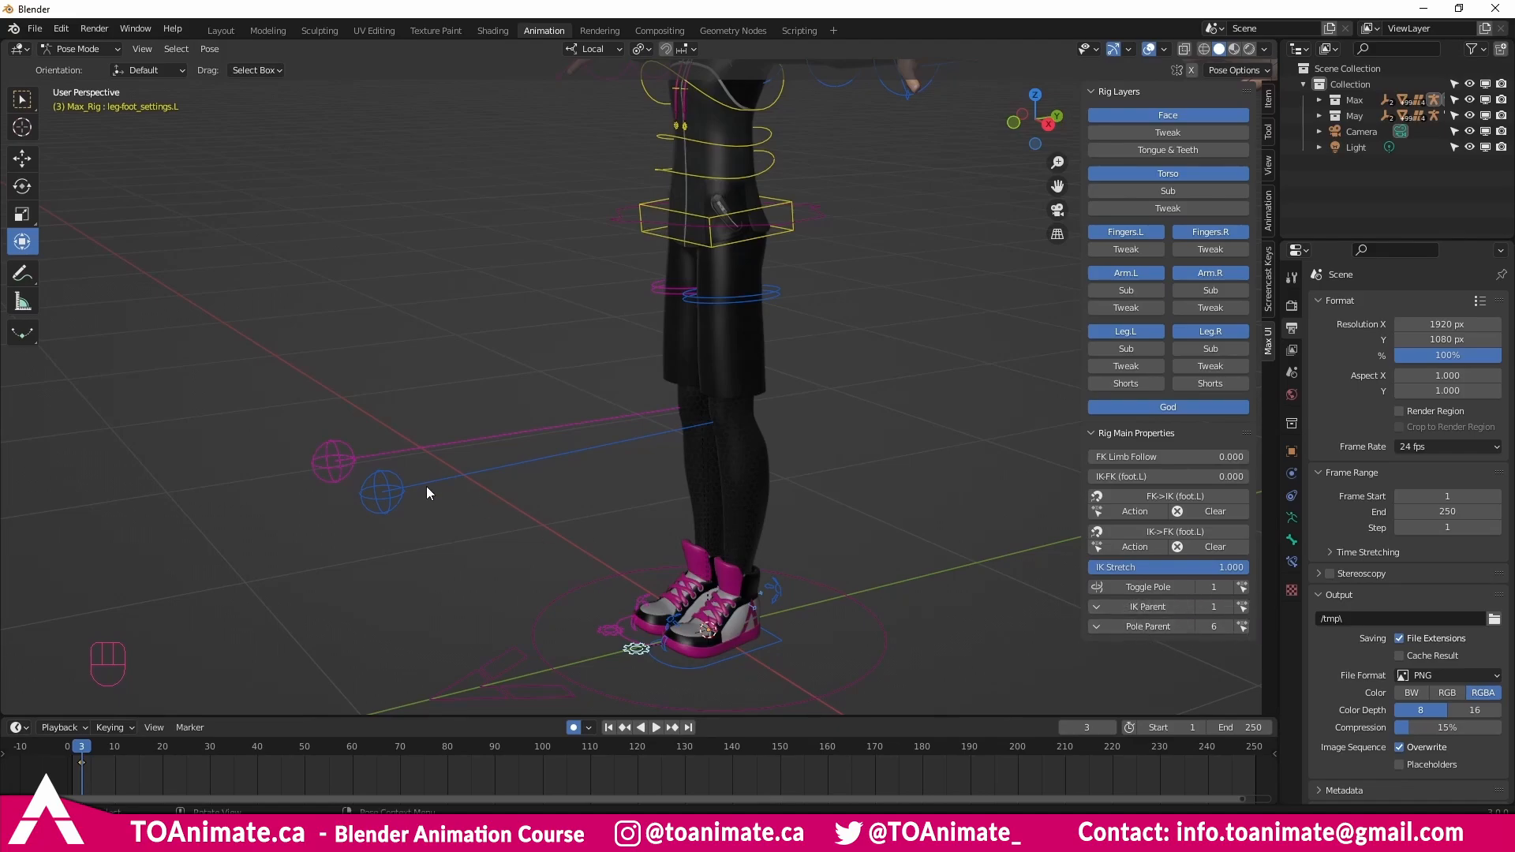
Try moving the left knee pole target and choose foot_ik.L as the left leg's Pole Parent.
{"action": "left_click", "coordinate": [380, 497]}
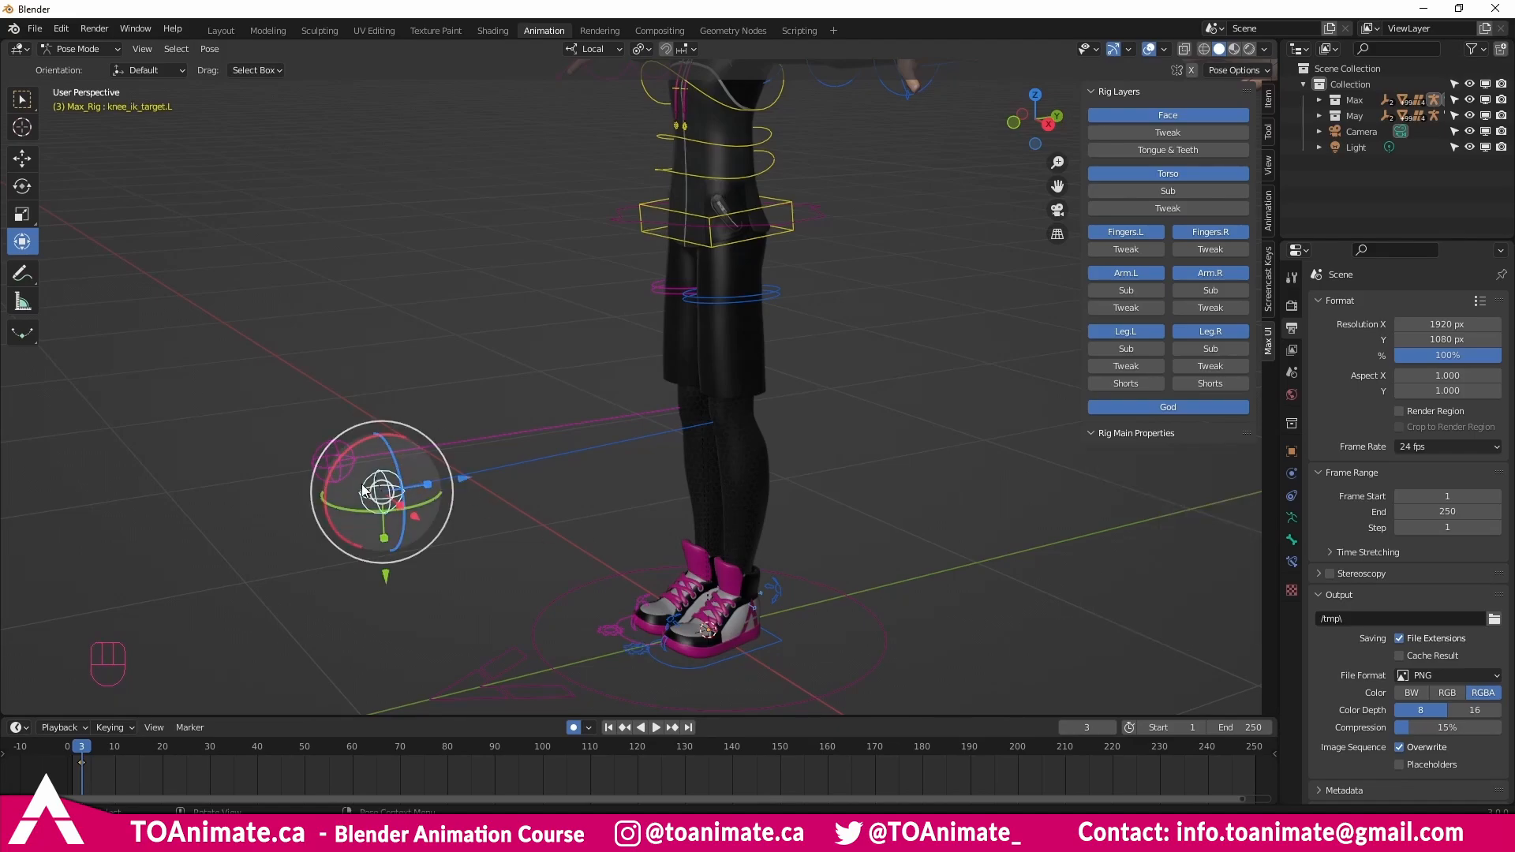
{"action": "left_click_drag", "start_coordinate": [406, 488], "coordinate": [386, 513]}
{"action": "left_click", "coordinate": [1243, 626]}
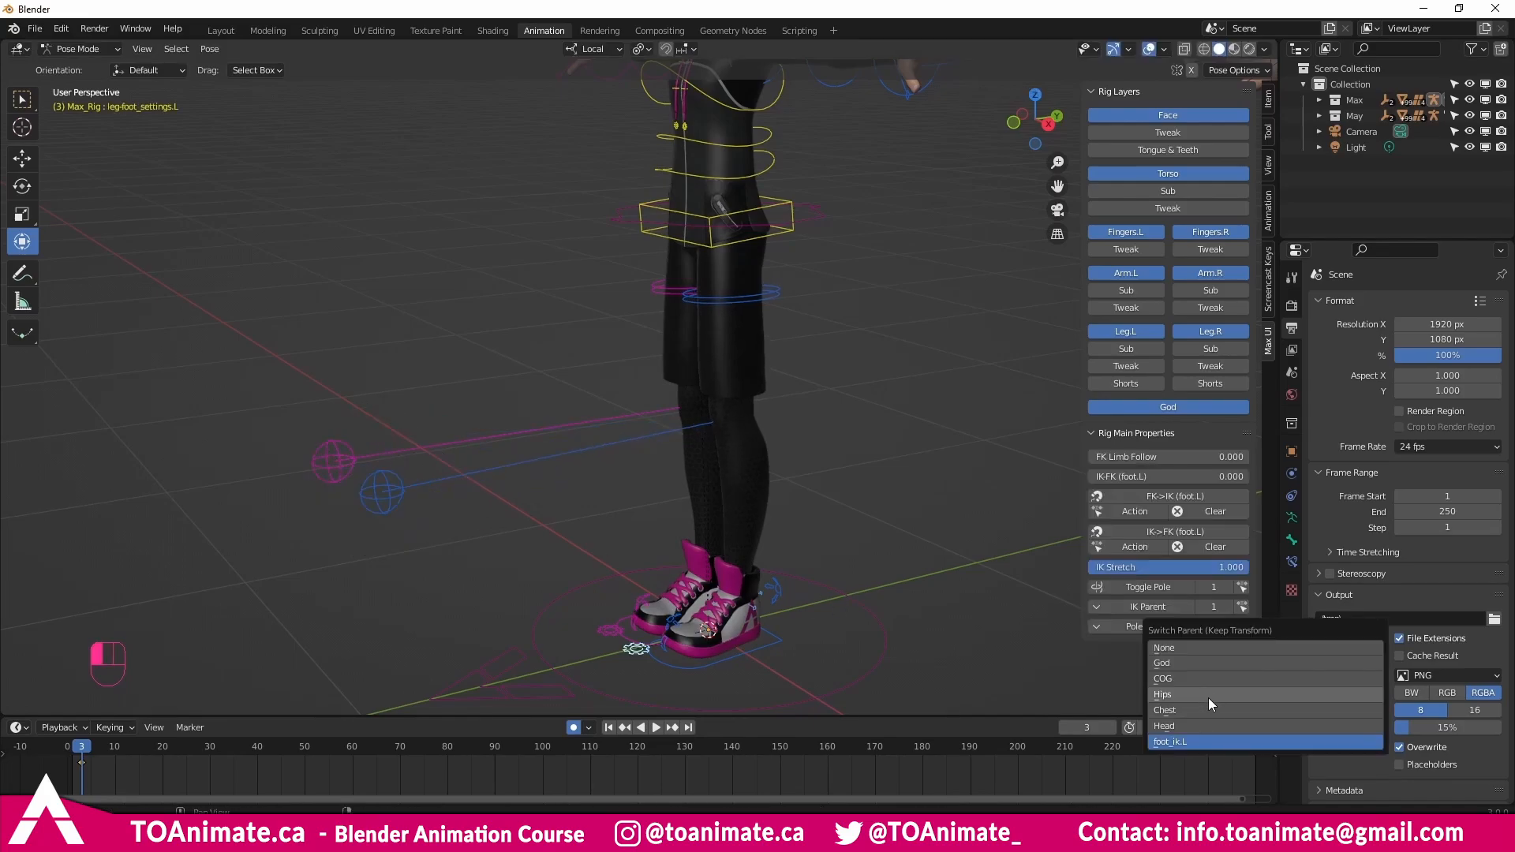
{"action": "left_click", "coordinate": [1170, 741]}
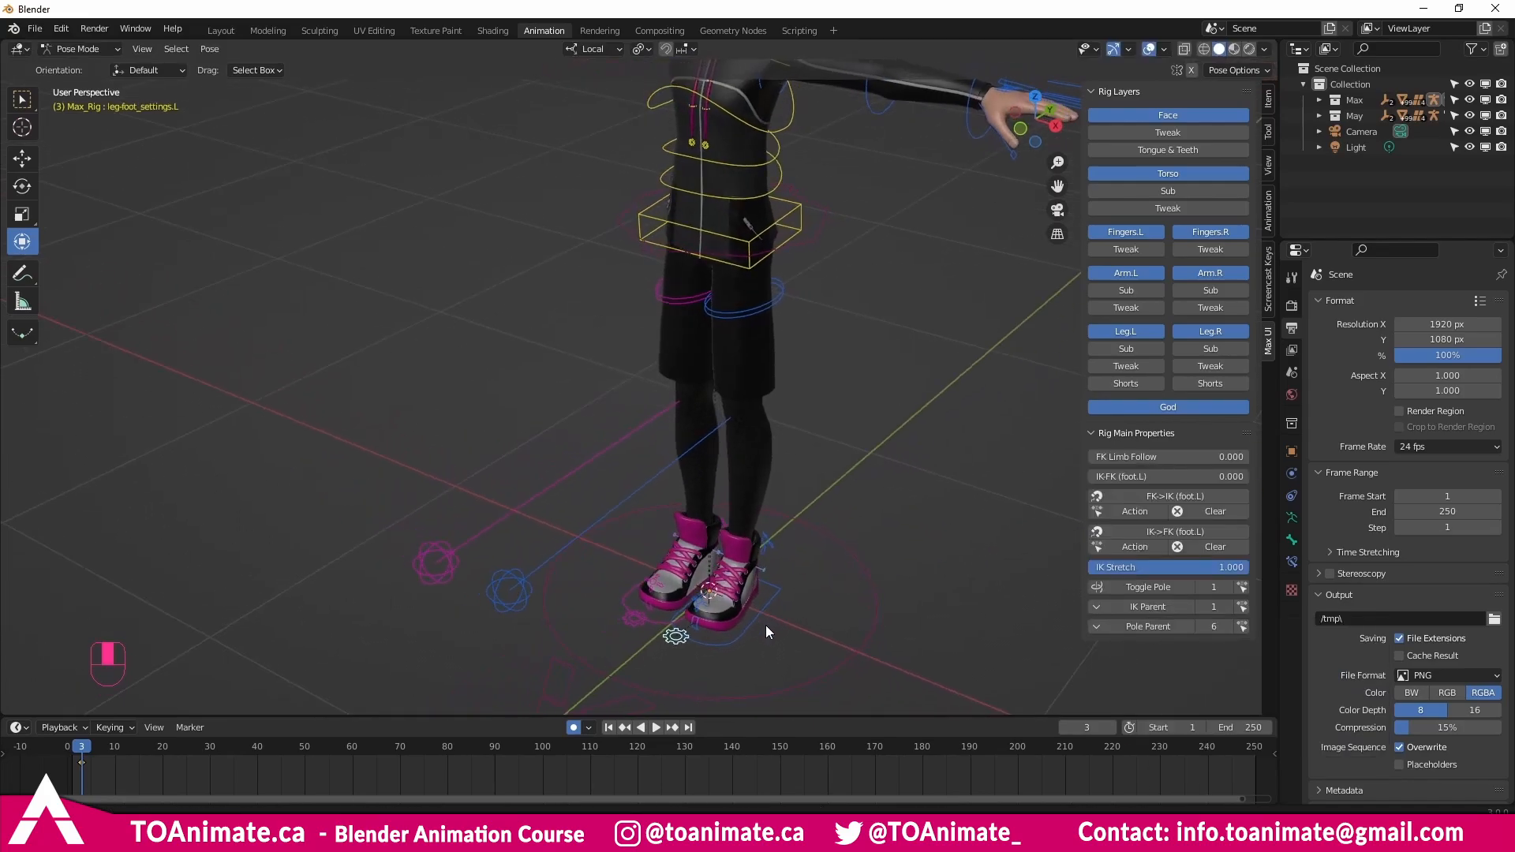
Try moving the left foot IK control with the knee pole parented to foot_ik.L.
{"action": "left_click", "coordinate": [750, 622]}
{"action": "left_click_drag", "start_coordinate": [754, 595], "coordinate": [775, 586]}
{"action": "key", "text": "Escape"}
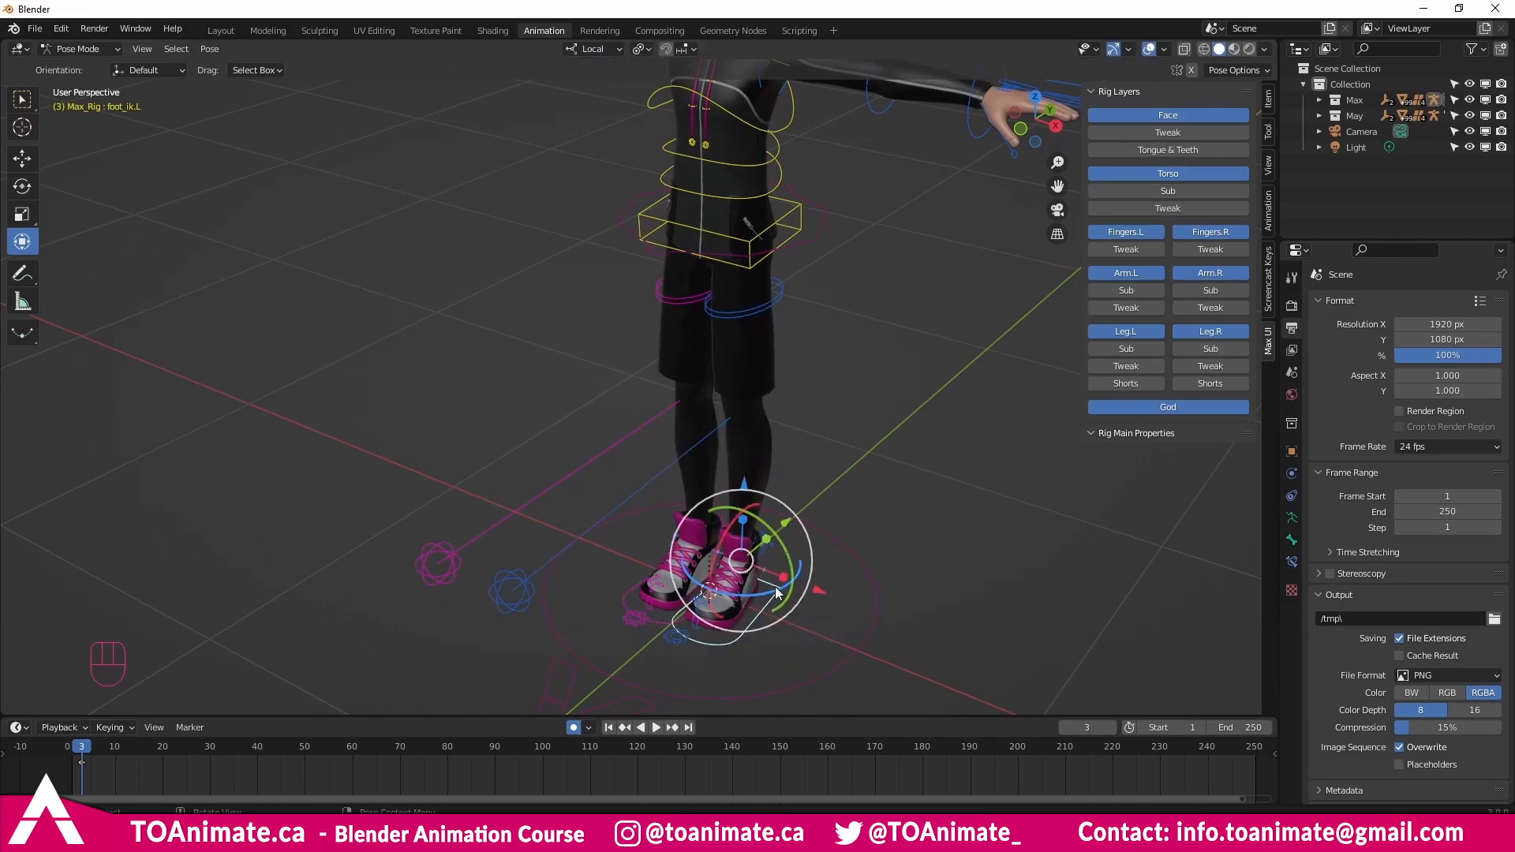
Open the left leg's Pole Parent choices and try moving the left foot IK control again.
{"action": "left_click", "coordinate": [678, 639]}
{"action": "left_click", "coordinate": [1126, 625]}
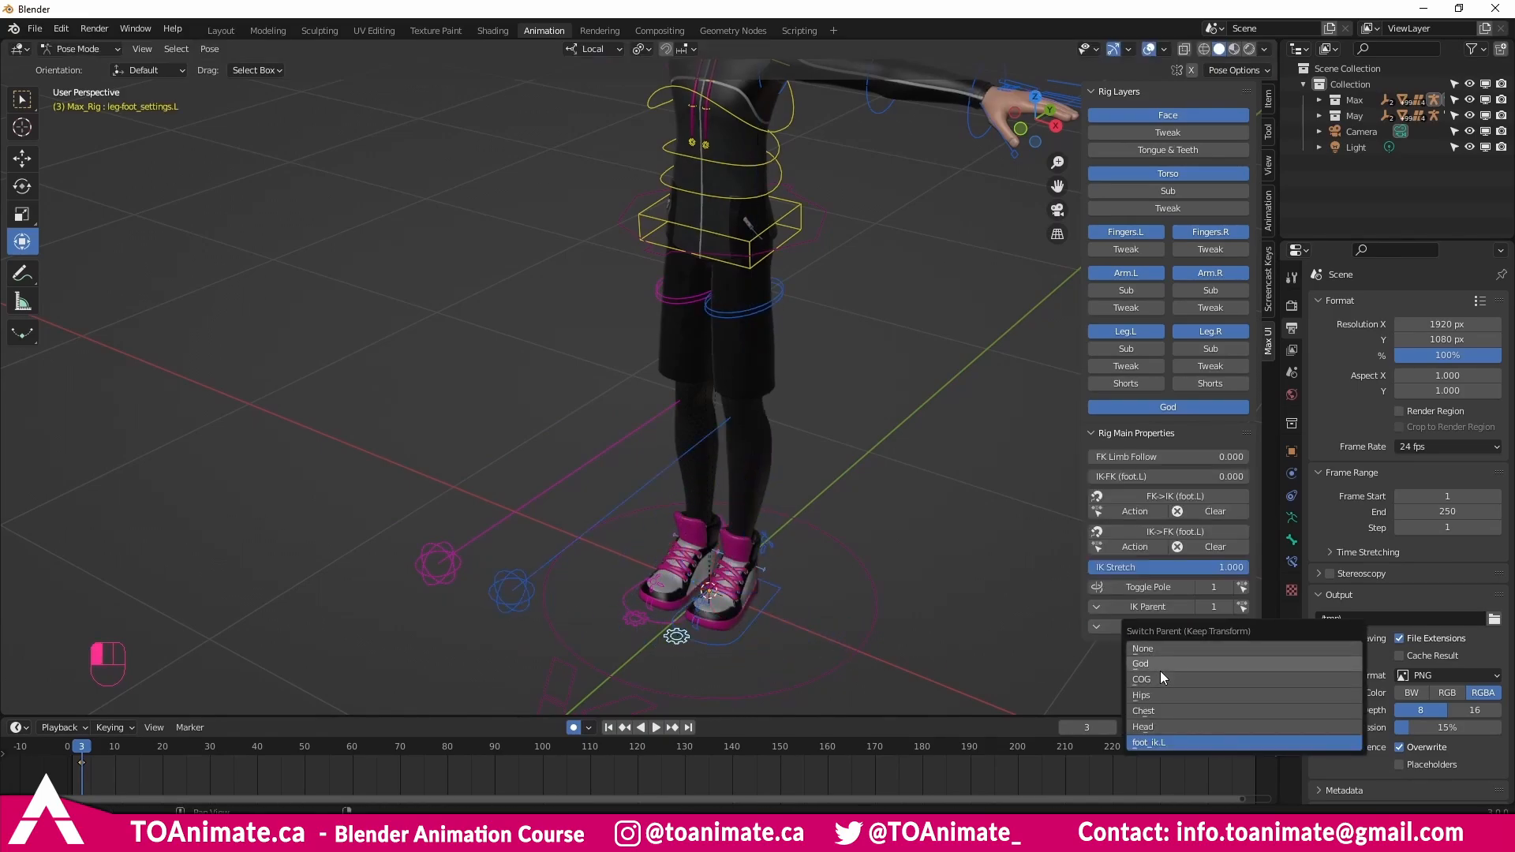
{"action": "left_click", "coordinate": [739, 636]}
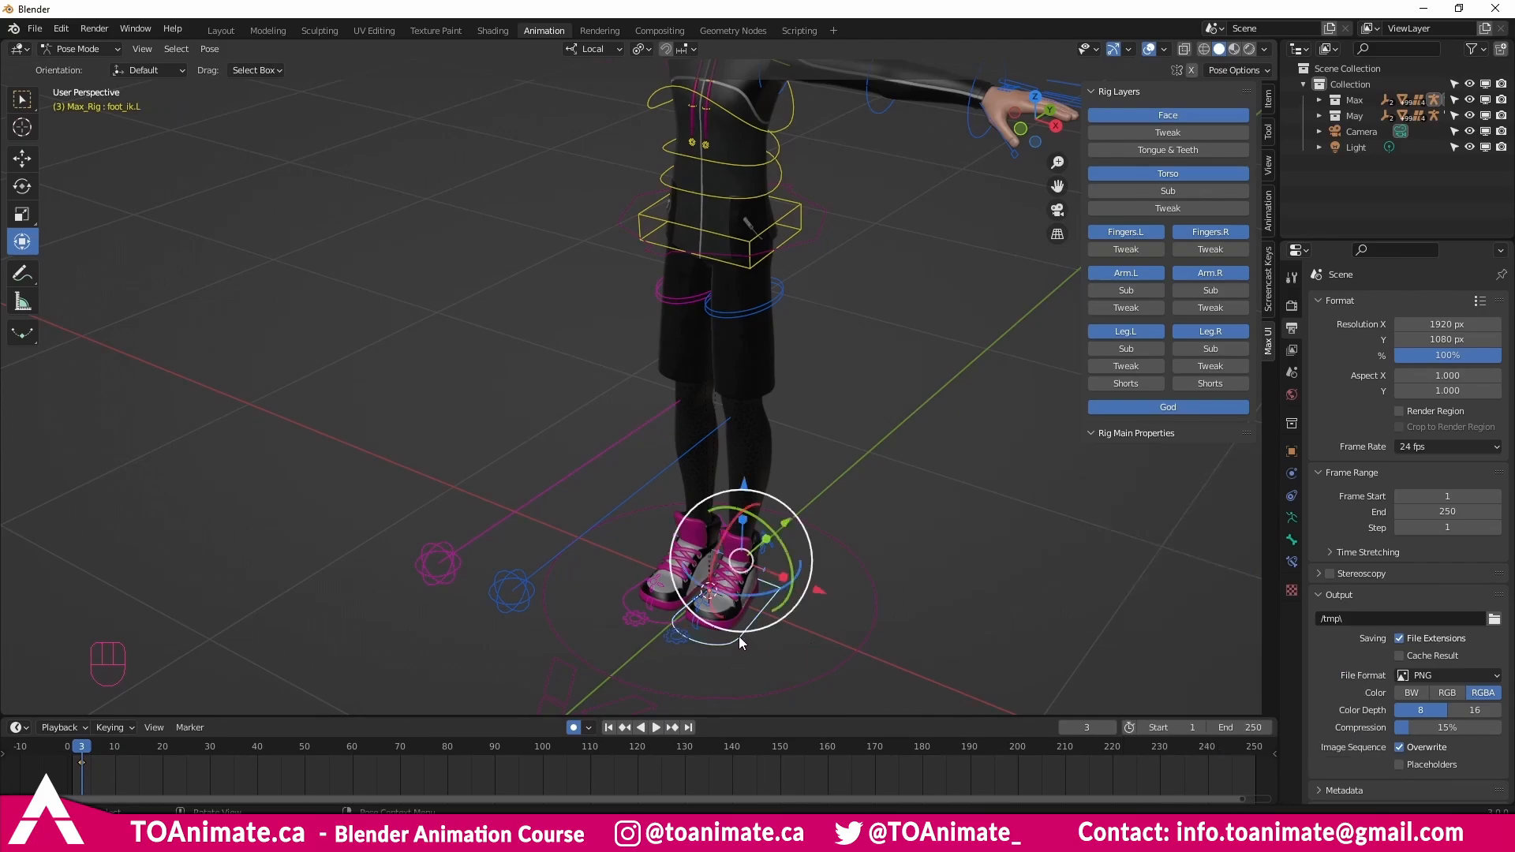
{"action": "left_click_drag", "start_coordinate": [756, 592], "coordinate": [757, 604]}
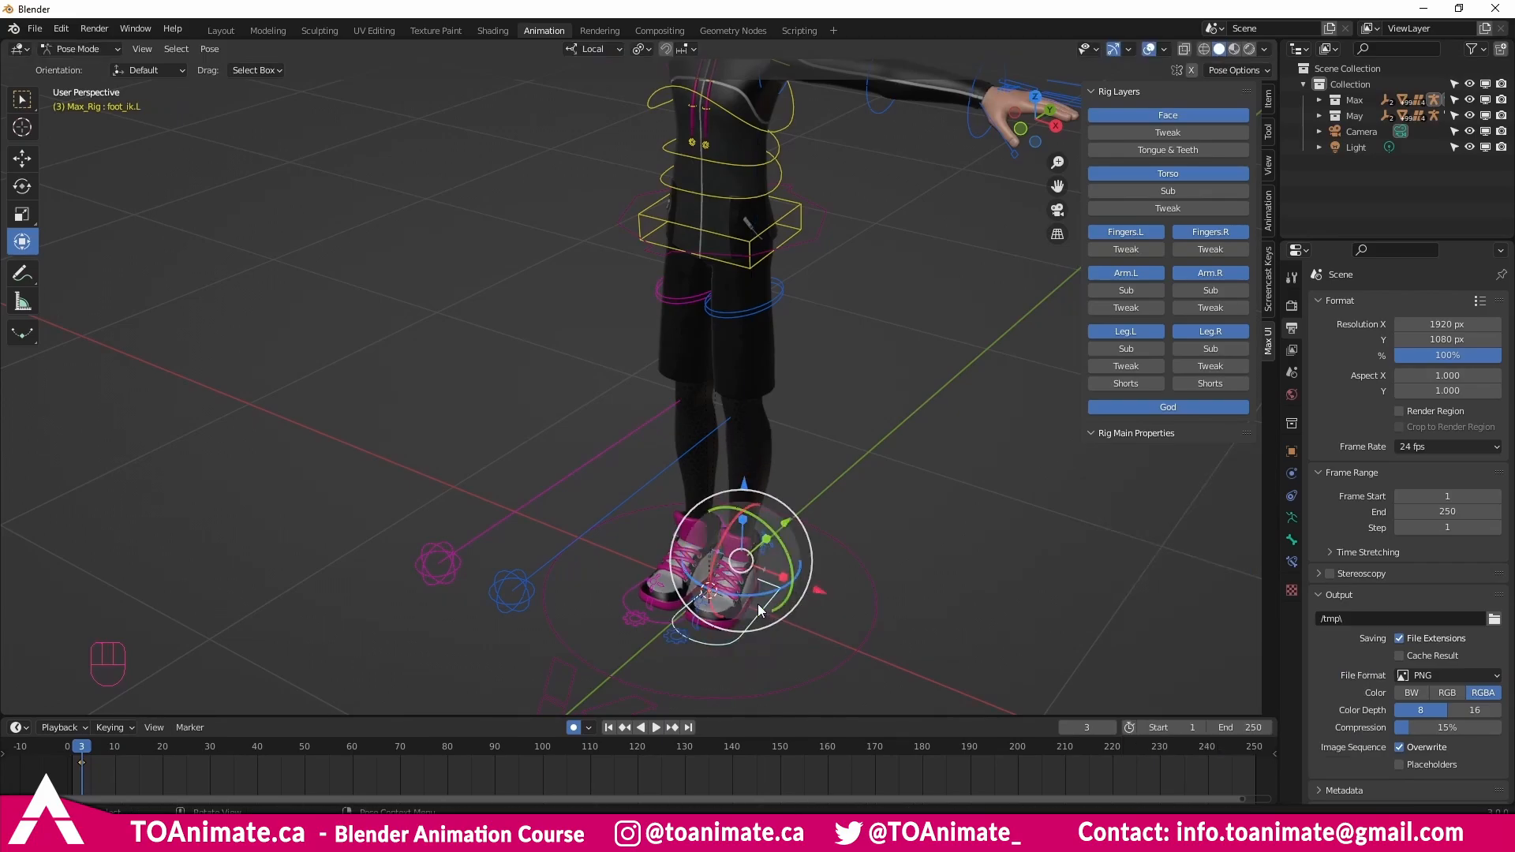
{"action": "middle_click_drag", "start_coordinate": [742, 616], "coordinate": [791, 633]}
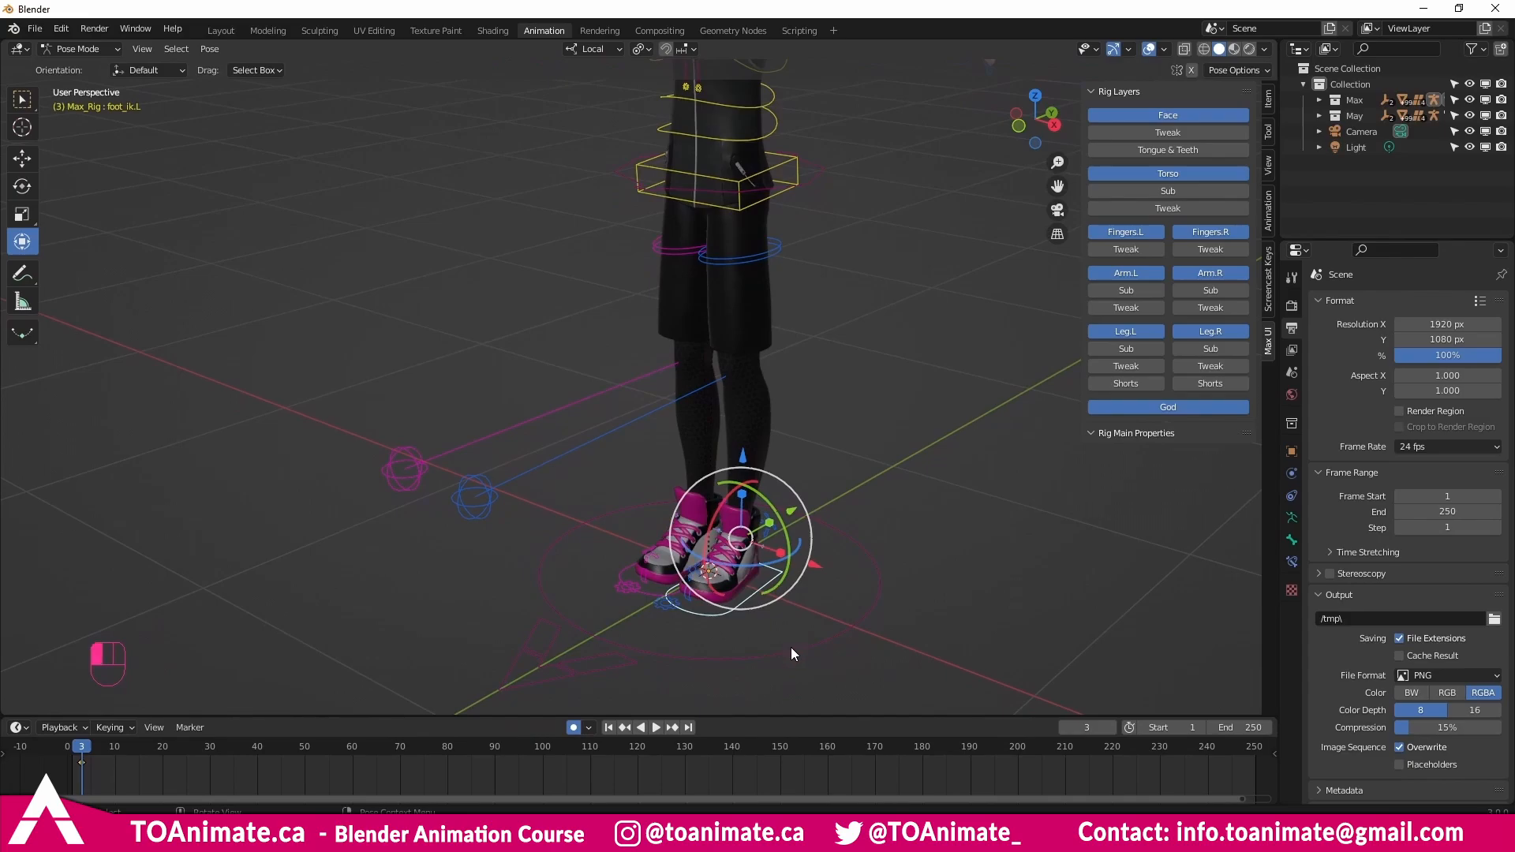
Select the God control, then the left leg's settings control, to compare their rig properties.
{"action": "left_click", "coordinate": [791, 647]}
{"action": "left_click_drag", "start_coordinate": [746, 586], "coordinate": [764, 583]}
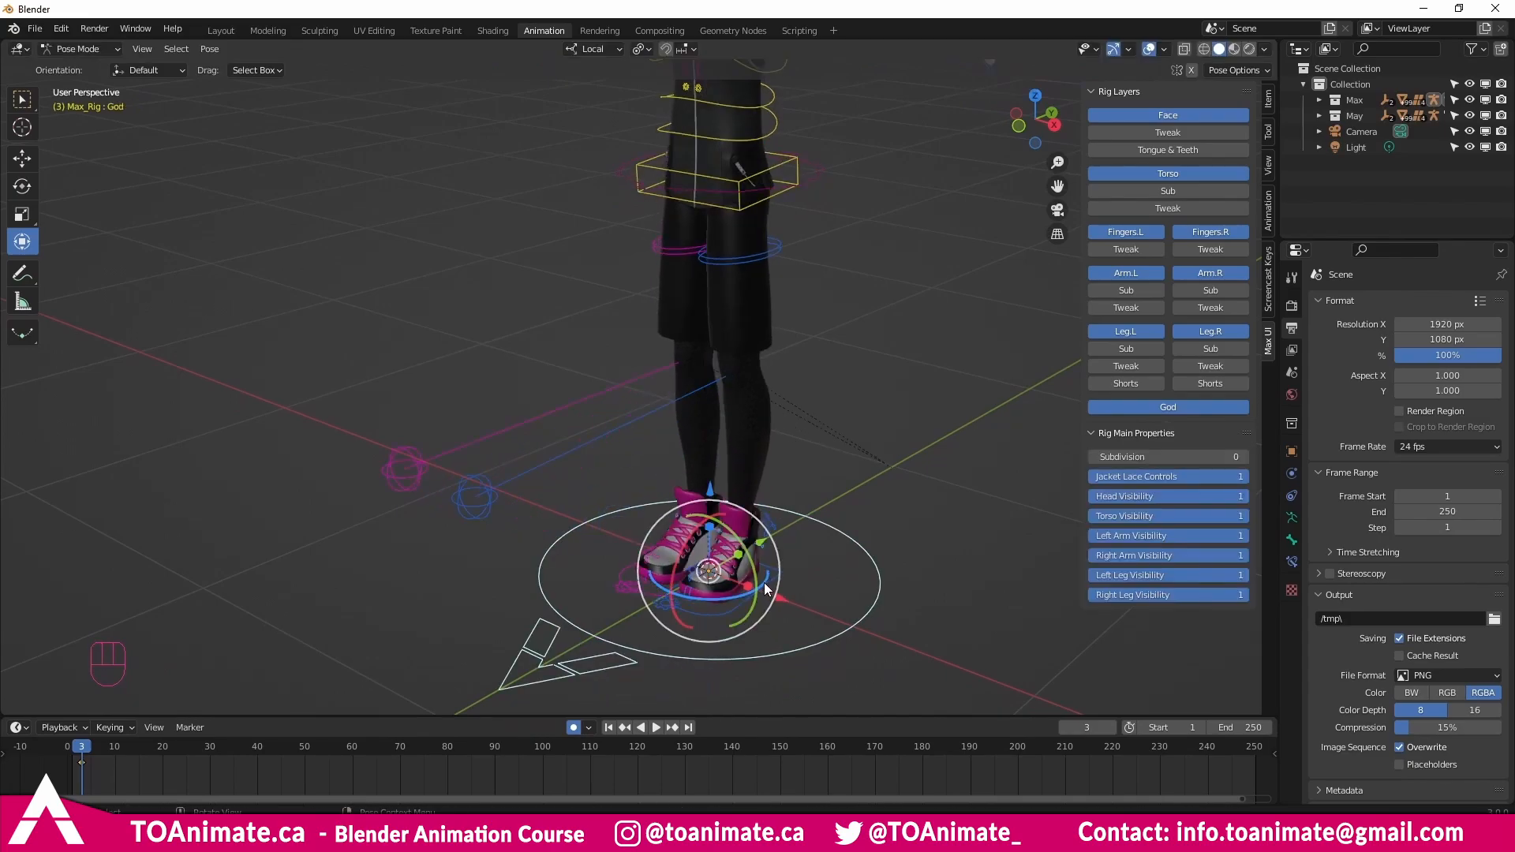
{"action": "left_click", "coordinate": [716, 543]}
{"action": "scroll", "coordinate": [794, 508], "scroll_direction": "up", "scroll_amount": 5}
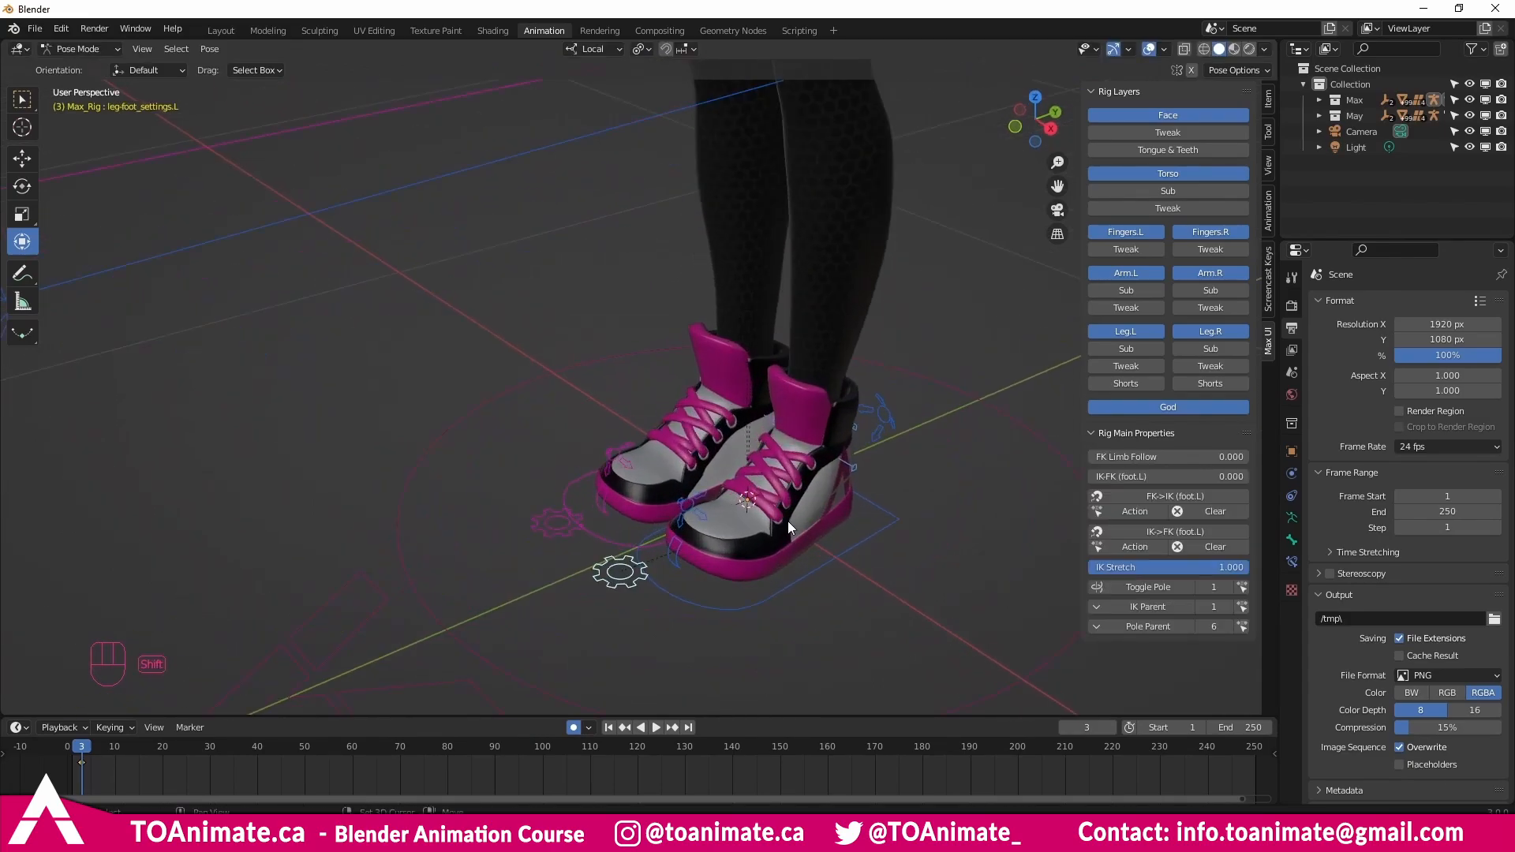
{"action": "scroll", "coordinate": [787, 521], "scroll_direction": "up", "scroll_amount": 4}
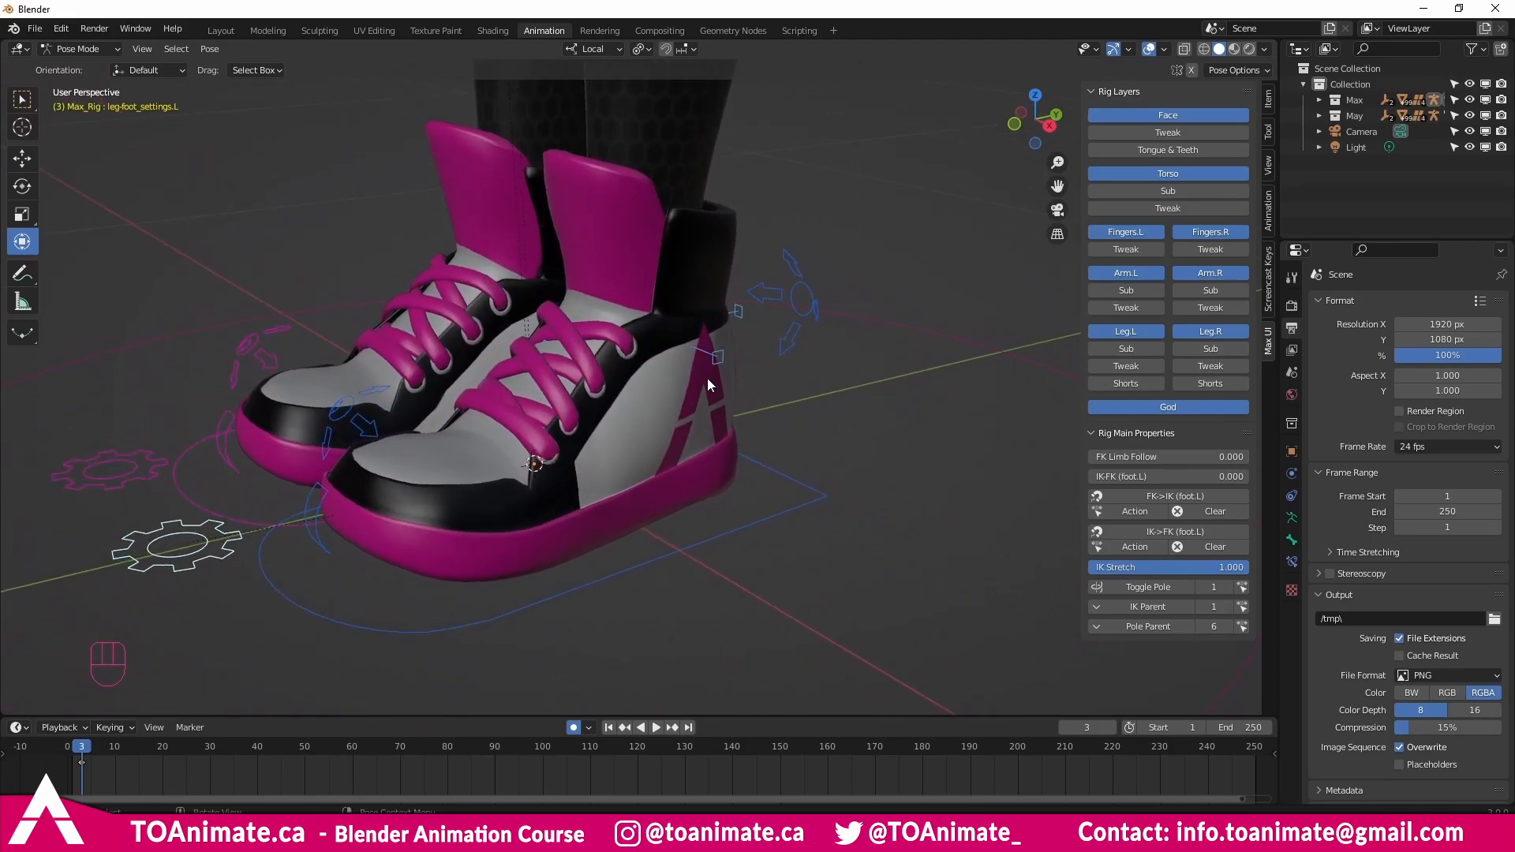
Select foot_ik_pivot.L on the left shoe and try moving it down to floor level behind the heel.
{"action": "left_click", "coordinate": [717, 357]}
{"action": "mouse_move", "coordinate": [716, 357]}
{"action": "middle_mouse_down"}
{"action": "mouse_move", "coordinate": [581, 377]}
{"action": "mouse_move", "coordinate": [739, 399]}
{"action": "mouse_move", "coordinate": [685, 372]}
{"action": "mouse_move", "coordinate": [547, 395]}
{"action": "mouse_move", "coordinate": [567, 382]}
{"action": "mouse_move", "coordinate": [690, 401]}
{"action": "mouse_move", "coordinate": [503, 418]}
{"action": "mouse_move", "coordinate": [615, 496]}
{"action": "mouse_move", "coordinate": [537, 532]}
{"action": "mouse_move", "coordinate": [718, 362]}
{"action": "mouse_move", "coordinate": [839, 430]}
{"action": "mouse_move", "coordinate": [865, 463]}
{"action": "mouse_move", "coordinate": [840, 447]}
{"action": "middle_mouse_up"}
{"action": "left_click", "coordinate": [671, 357]}
{"action": "mouse_move", "coordinate": [713, 439]}
{"action": "middle_mouse_down"}
{"action": "mouse_move", "coordinate": [727, 447]}
{"action": "mouse_move", "coordinate": [626, 438]}
{"action": "mouse_move", "coordinate": [607, 400]}
{"action": "mouse_move", "coordinate": [622, 436]}
{"action": "mouse_move", "coordinate": [518, 453]}
{"action": "mouse_move", "coordinate": [604, 486]}
{"action": "mouse_move", "coordinate": [637, 474]}
{"action": "mouse_move", "coordinate": [603, 327]}
{"action": "middle_mouse_up"}
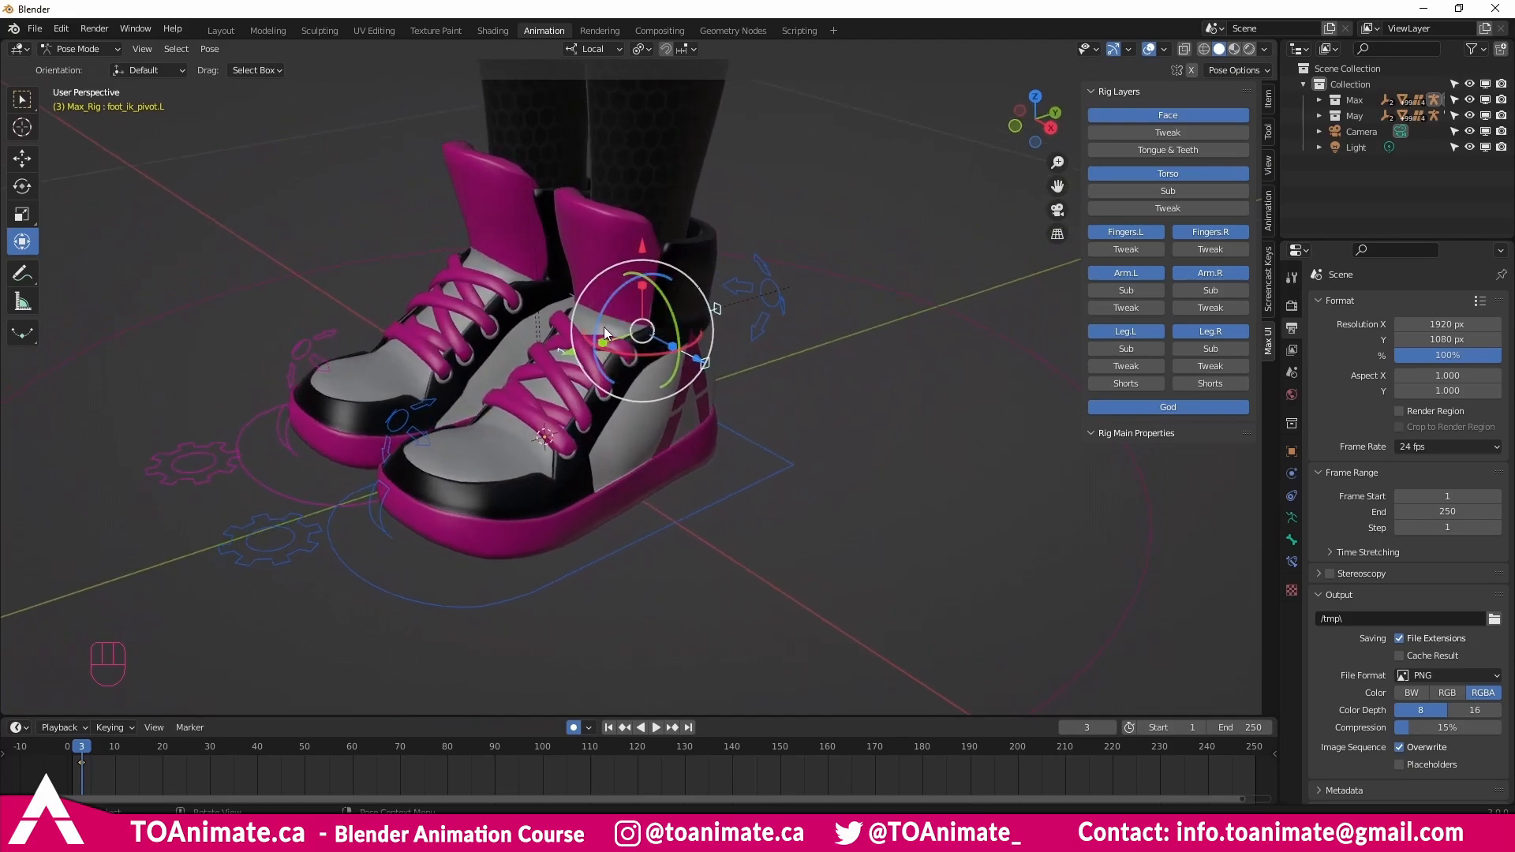
{"action": "left_click_drag", "start_coordinate": [604, 326], "coordinate": [680, 489]}
{"action": "mouse_move", "coordinate": [680, 489]}
{"action": "middle_mouse_down"}
{"action": "mouse_move", "coordinate": [522, 485]}
{"action": "mouse_move", "coordinate": [765, 498]}
{"action": "mouse_move", "coordinate": [682, 498]}
{"action": "middle_mouse_up"}
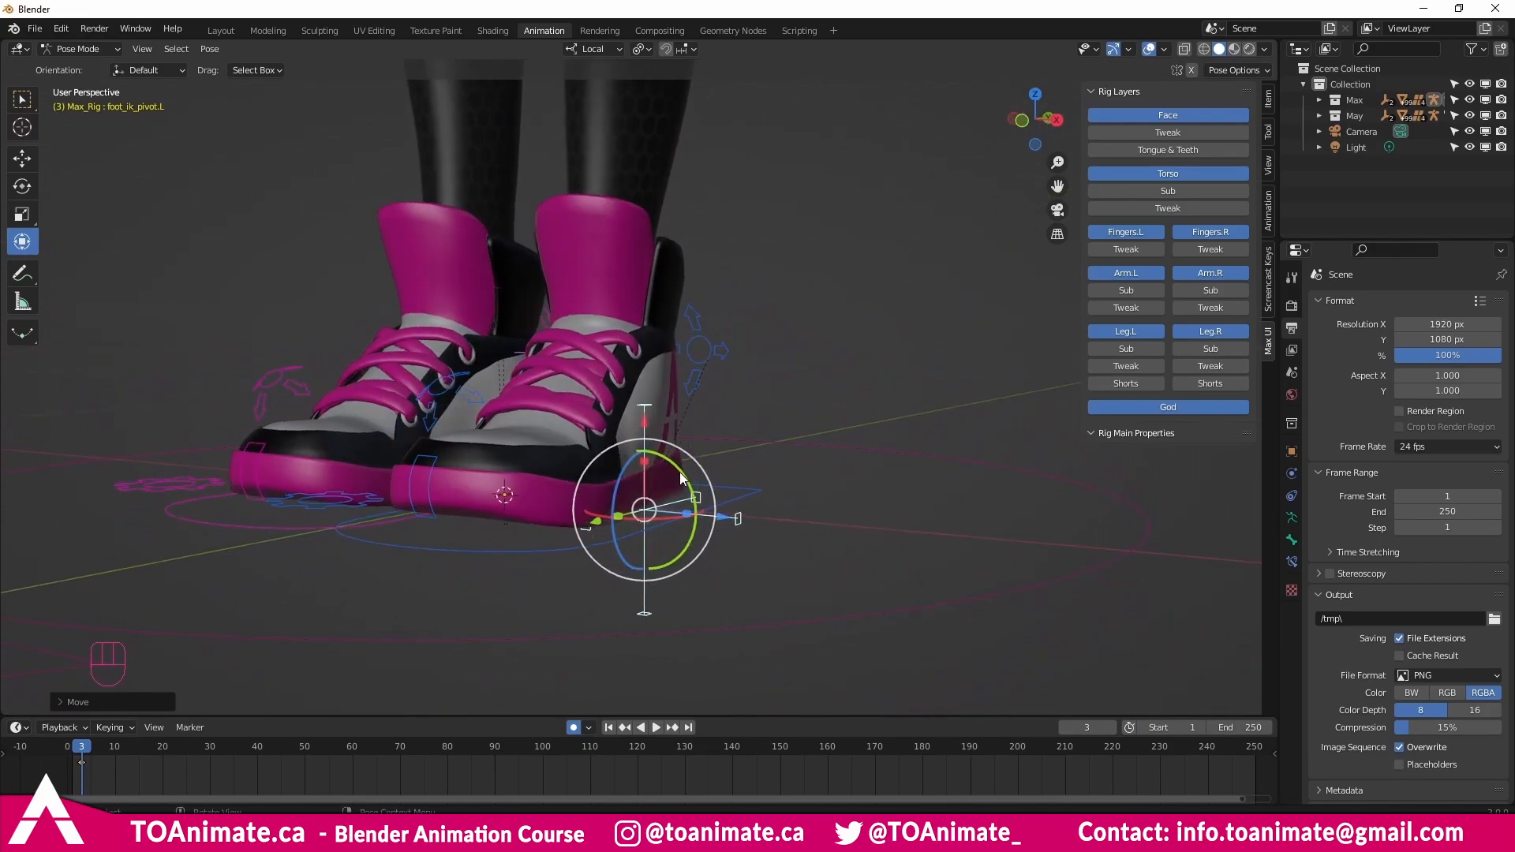
Try rotating the left foot around its pivot control, repositioning the pivot at the back of the heel between attempts.
{"action": "mouse_move", "coordinate": [683, 466]}
{"action": "left_mouse_down"}
{"action": "mouse_move", "coordinate": [696, 496]}
{"action": "mouse_move", "coordinate": [677, 455]}
{"action": "mouse_move", "coordinate": [698, 492]}
{"action": "left_mouse_up"}
{"action": "right_click", "coordinate": [699, 493]}
{"action": "middle_click_drag", "start_coordinate": [788, 532], "coordinate": [610, 600]}
{"action": "left_click_drag", "start_coordinate": [595, 467], "coordinate": [789, 505]}
{"action": "middle_click_drag", "start_coordinate": [789, 505], "coordinate": [793, 480]}
{"action": "mouse_move", "coordinate": [832, 505]}
{"action": "left_mouse_down"}
{"action": "mouse_move", "coordinate": [839, 533]}
{"action": "mouse_move", "coordinate": [826, 491]}
{"action": "mouse_move", "coordinate": [823, 505]}
{"action": "left_mouse_up"}
{"action": "right_click", "coordinate": [822, 505]}
{"action": "middle_click_drag", "start_coordinate": [818, 519], "coordinate": [793, 496]}
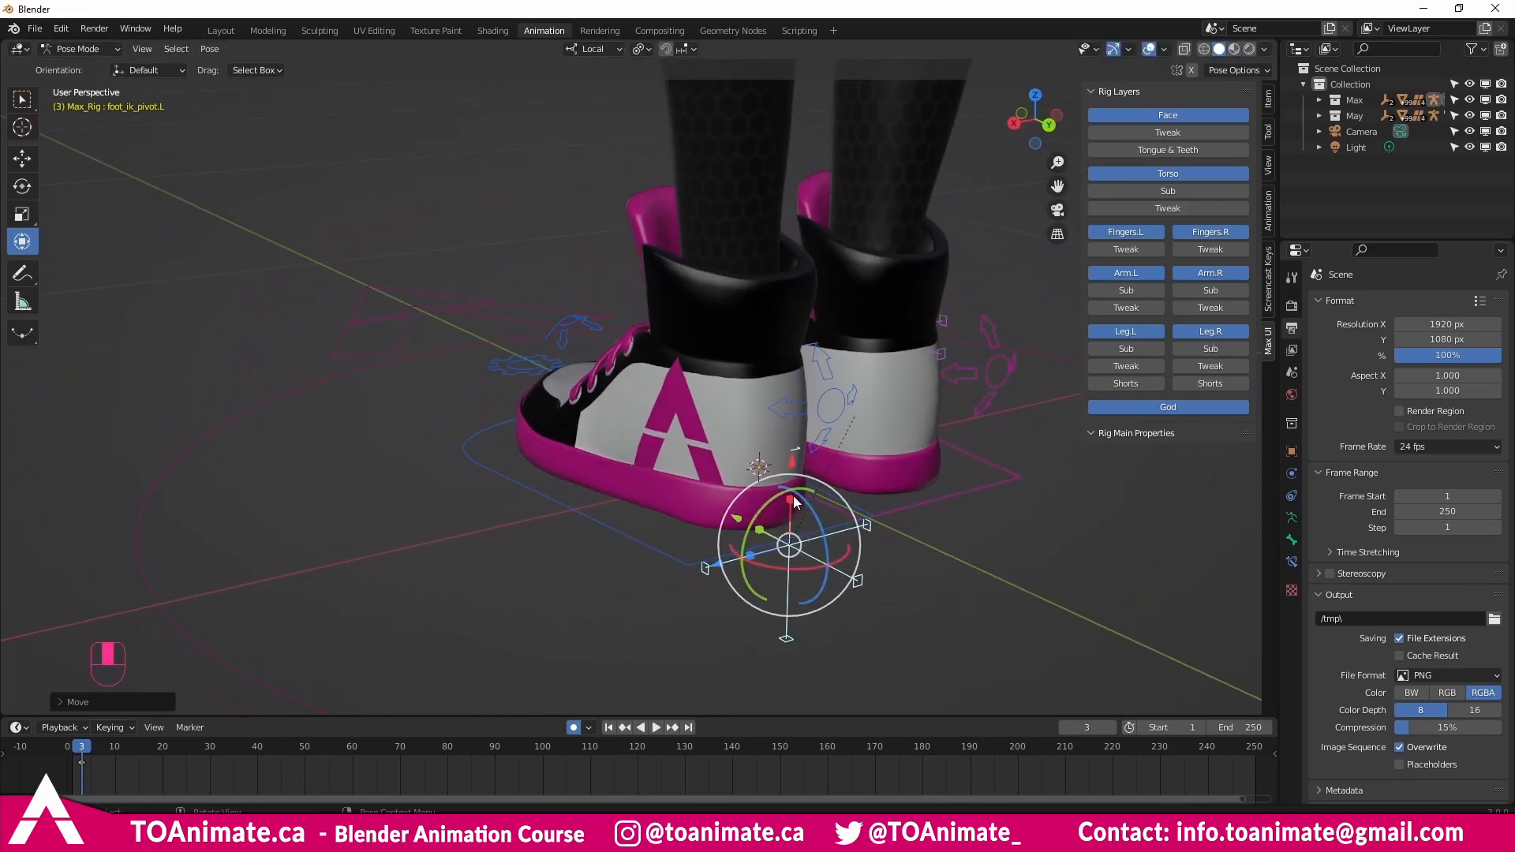
Try moving foot_ik_pivot.L up above the left shoe, then undo all the pivot changes.
{"action": "left_click_drag", "start_coordinate": [793, 496], "coordinate": [656, 253]}
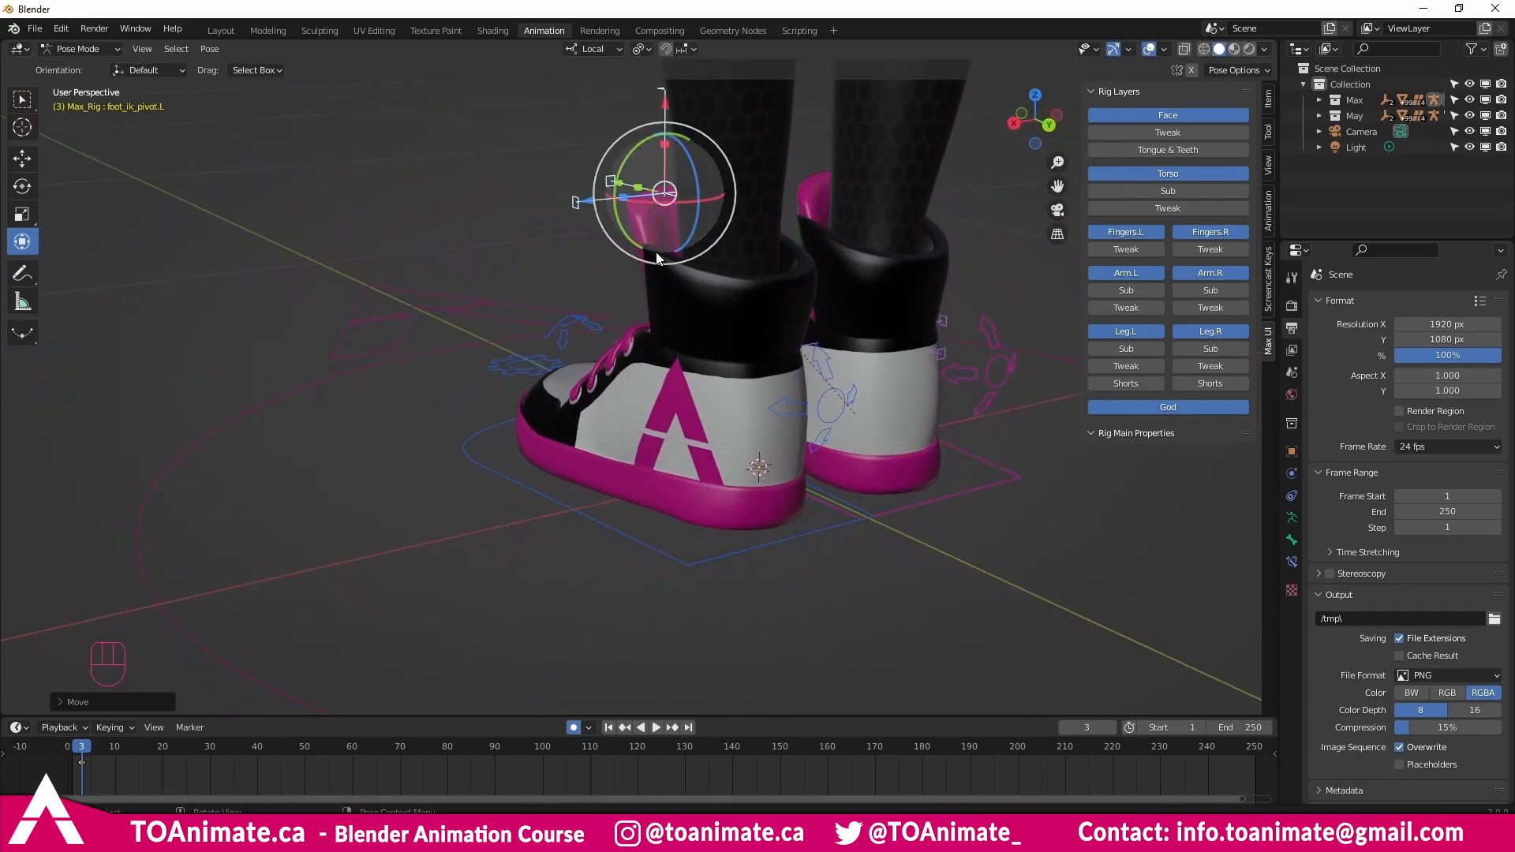
{"action": "middle_click_drag", "start_coordinate": [656, 252], "coordinate": [760, 257]}
{"action": "left_click_drag", "start_coordinate": [640, 180], "coordinate": [570, 295]}
{"action": "key", "text": "ctrl+z"}
{"action": "key", "text": "ctrl+z"}
{"action": "key", "text": "ctrl+z"}
{"action": "key", "text": "ctrl+z"}
{"action": "middle_click_drag", "start_coordinate": [601, 413], "coordinate": [846, 490]}
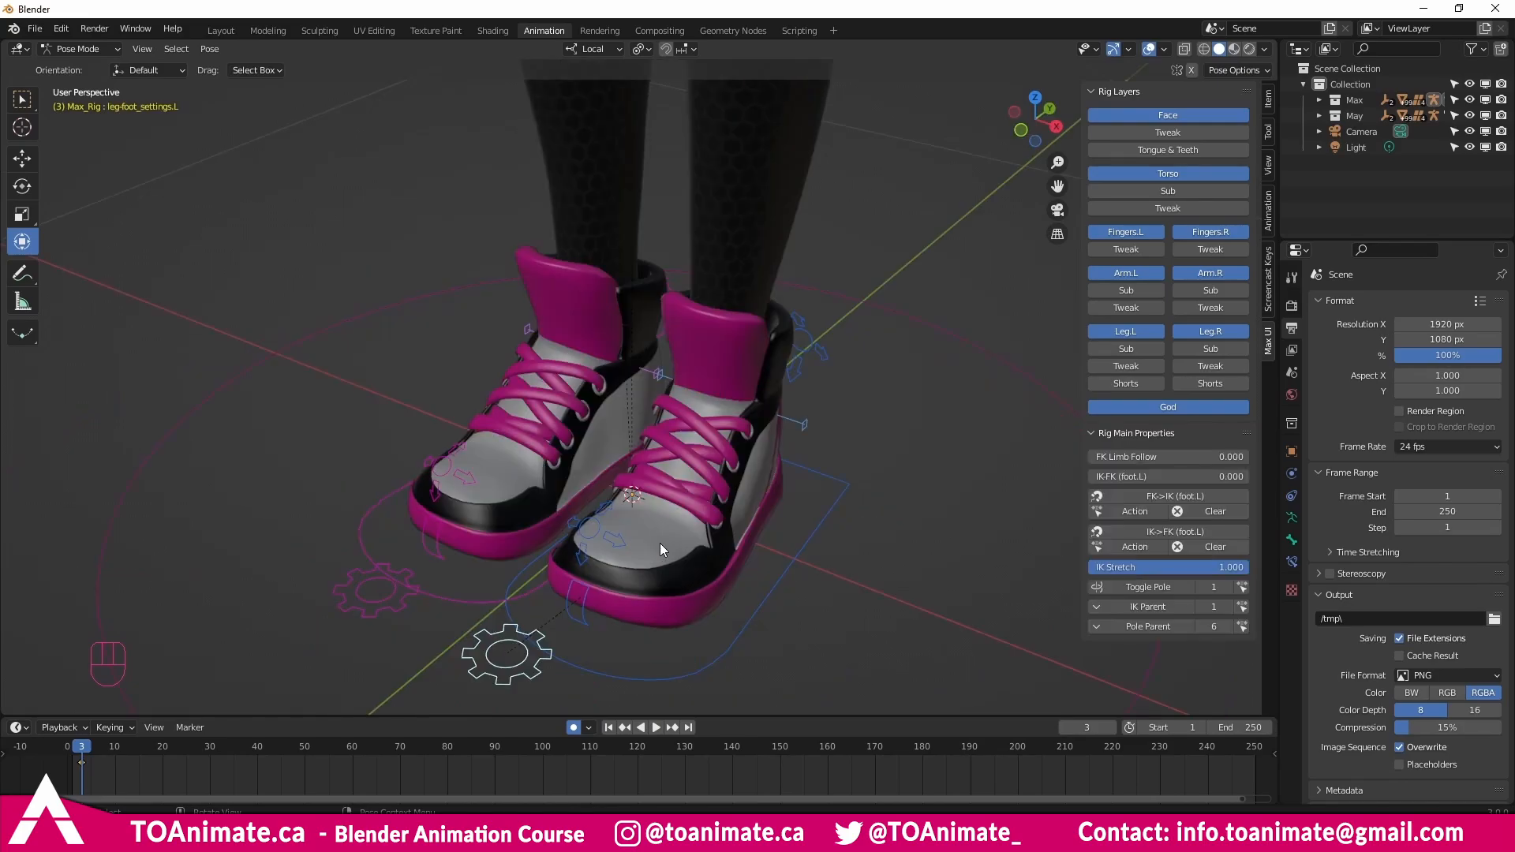
Select the left foot IK control, then reselect the left leg's settings control.
{"action": "middle_click_drag", "start_coordinate": [660, 544], "coordinate": [718, 555]}
{"action": "scroll", "coordinate": [987, 577], "scroll_direction": "down", "scroll_amount": 2}
{"action": "middle_click_drag", "start_coordinate": [715, 554], "coordinate": [584, 603]}
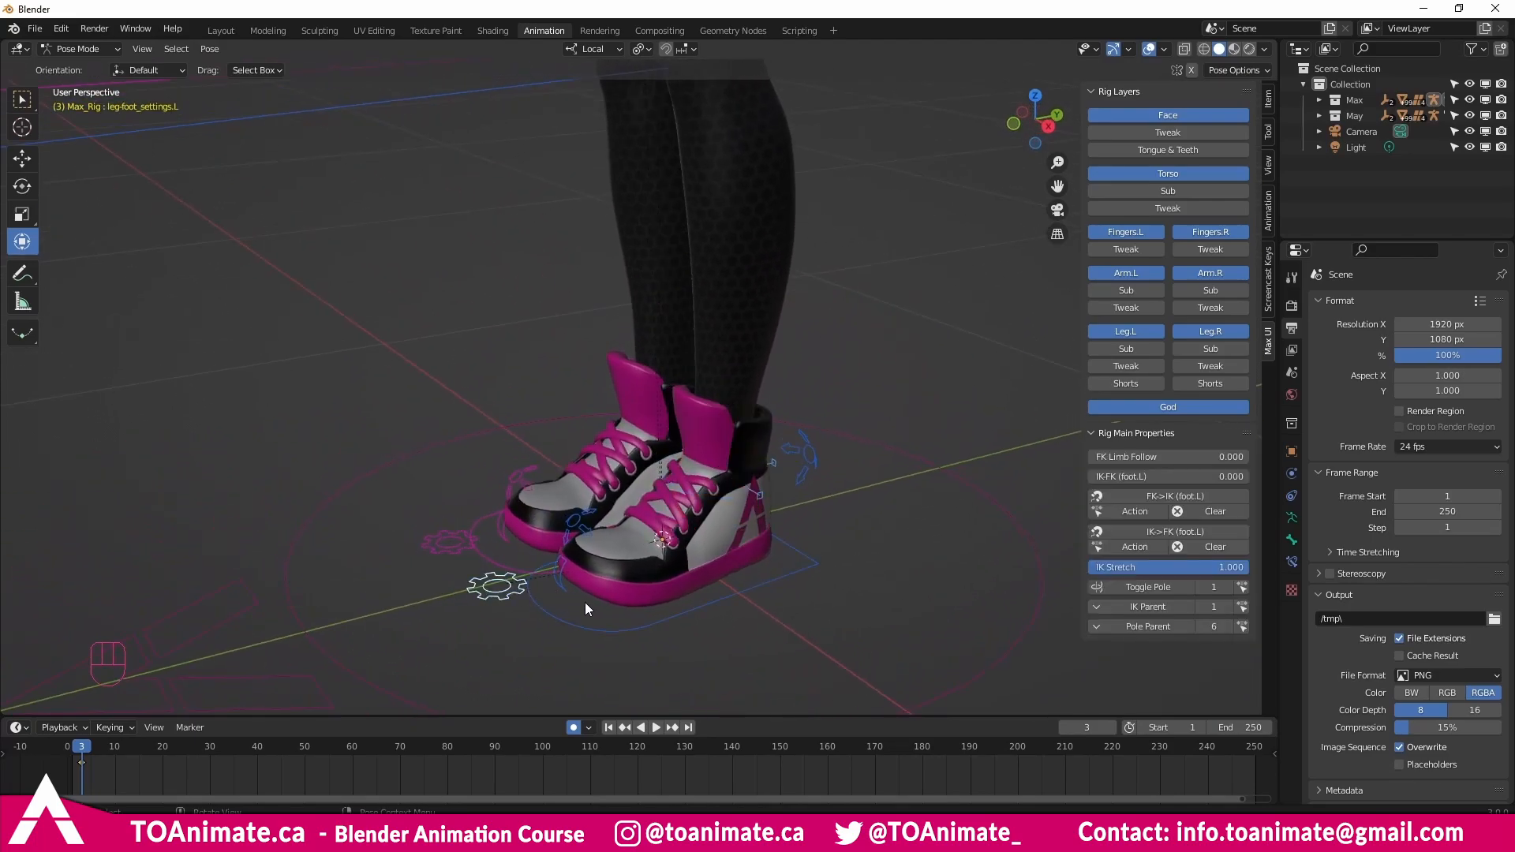
{"action": "left_click", "coordinate": [761, 584]}
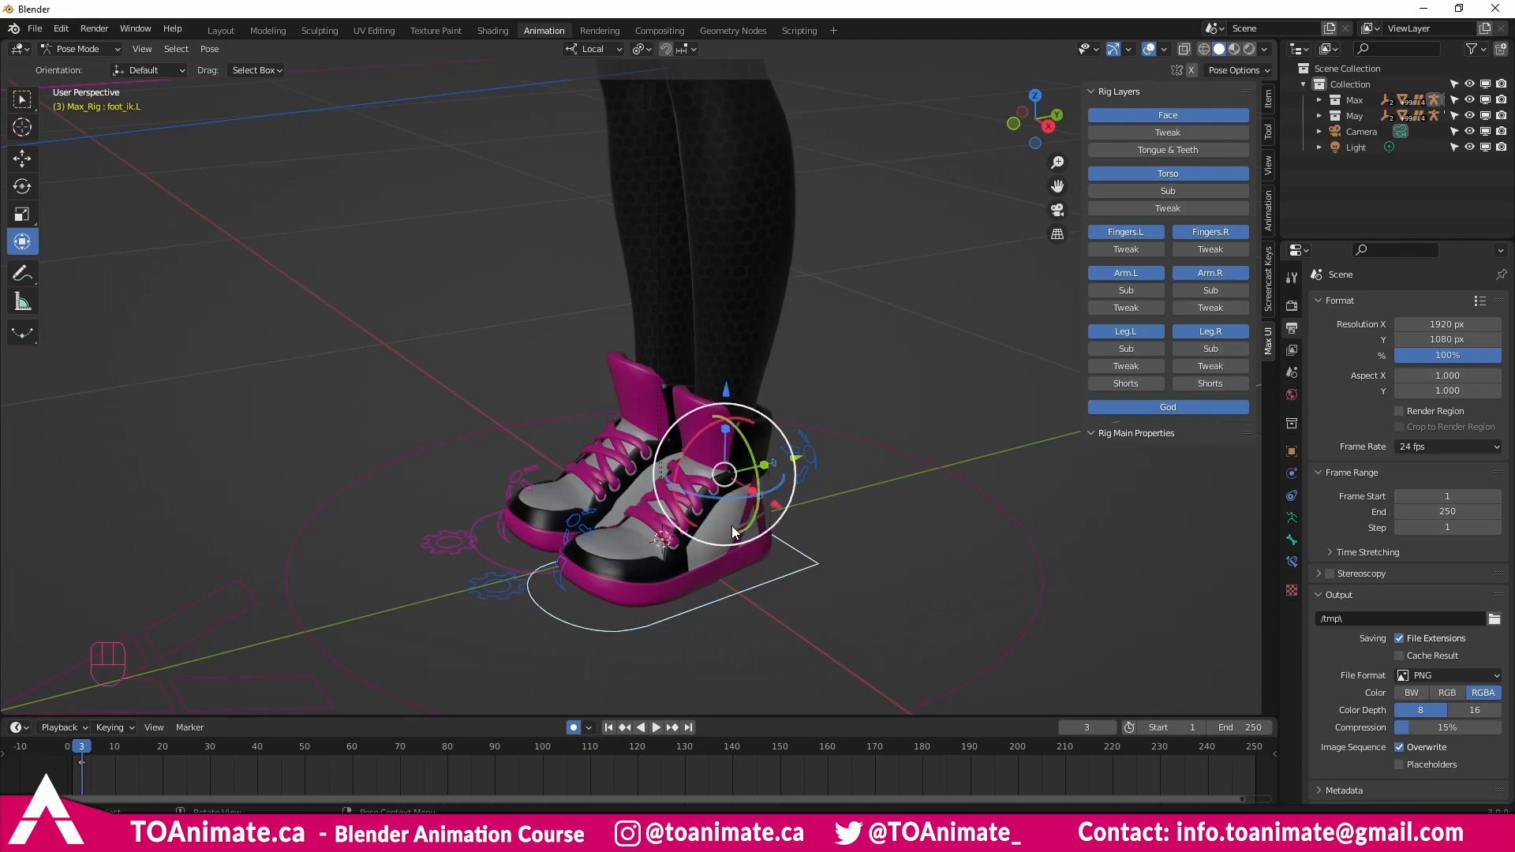
{"action": "left_click", "coordinate": [513, 588]}
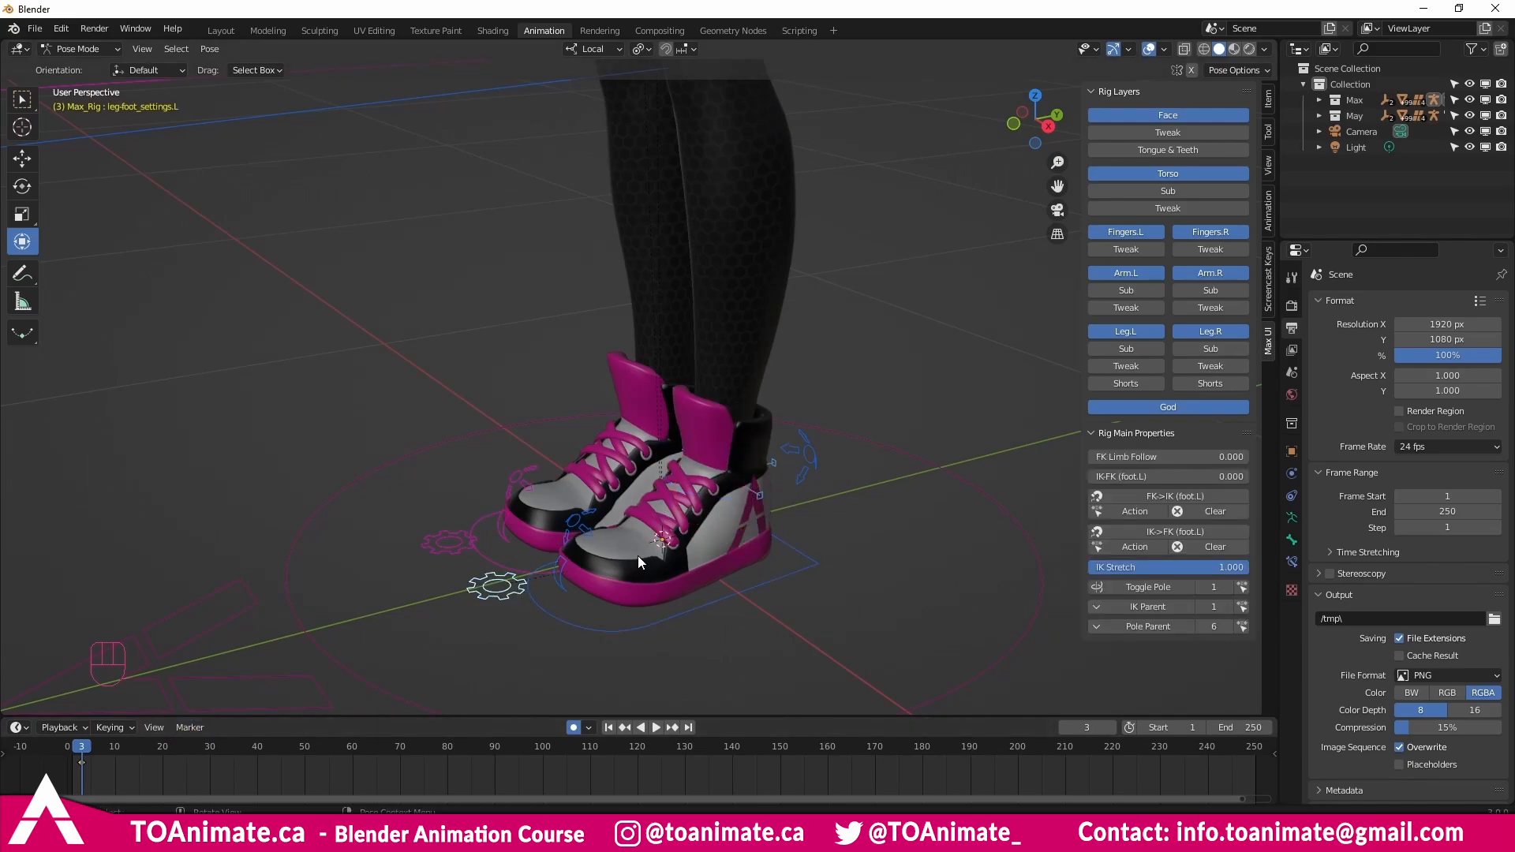
Keyframe all rig controls at frame 3 and choose God as the left foot's IK Parent.
{"action": "key", "text": "a"}
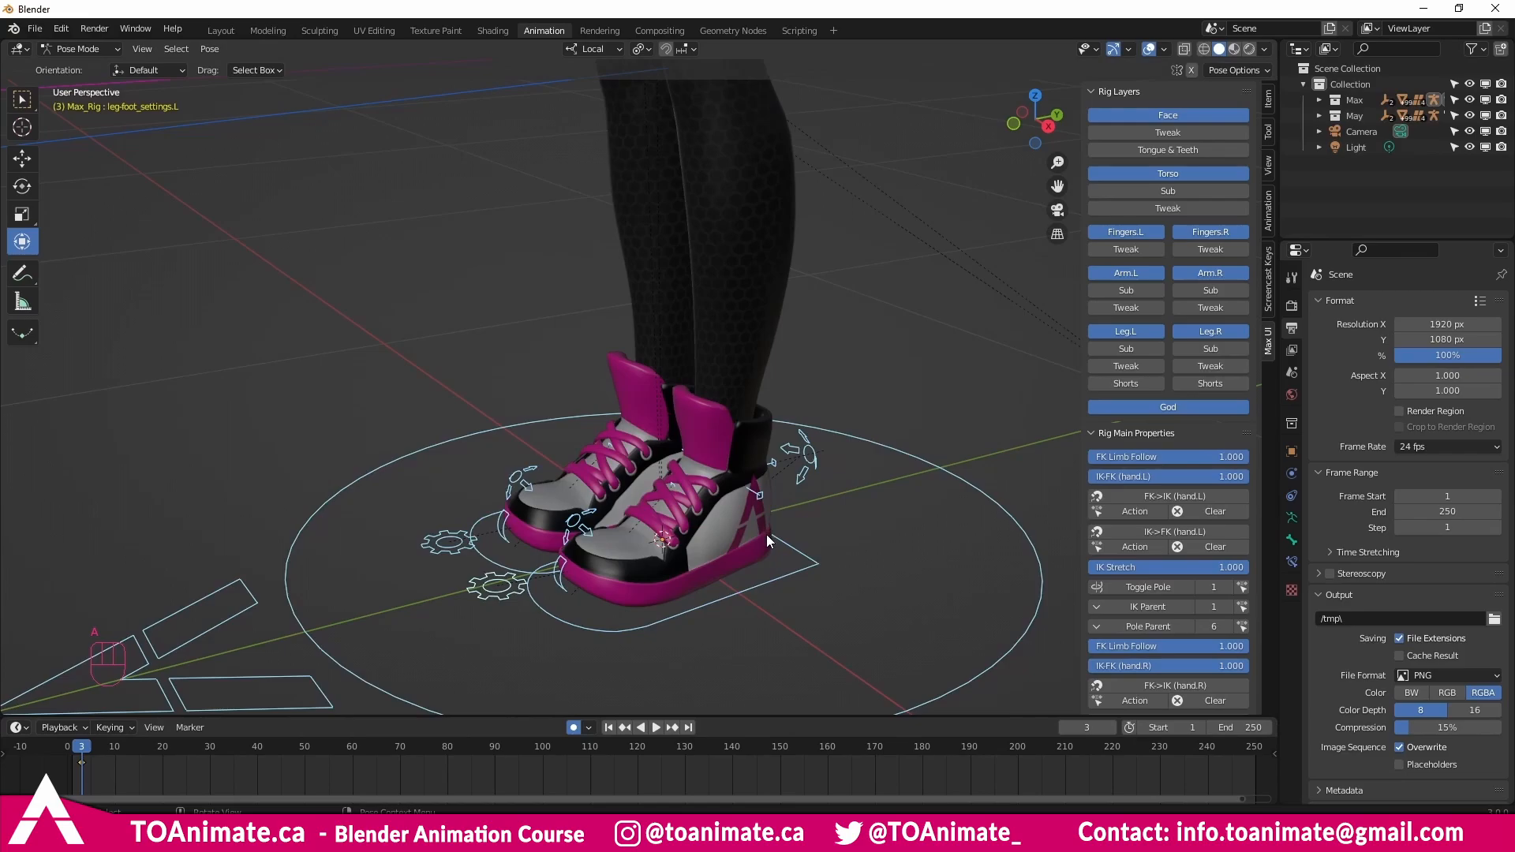
{"action": "key", "text": "i"}
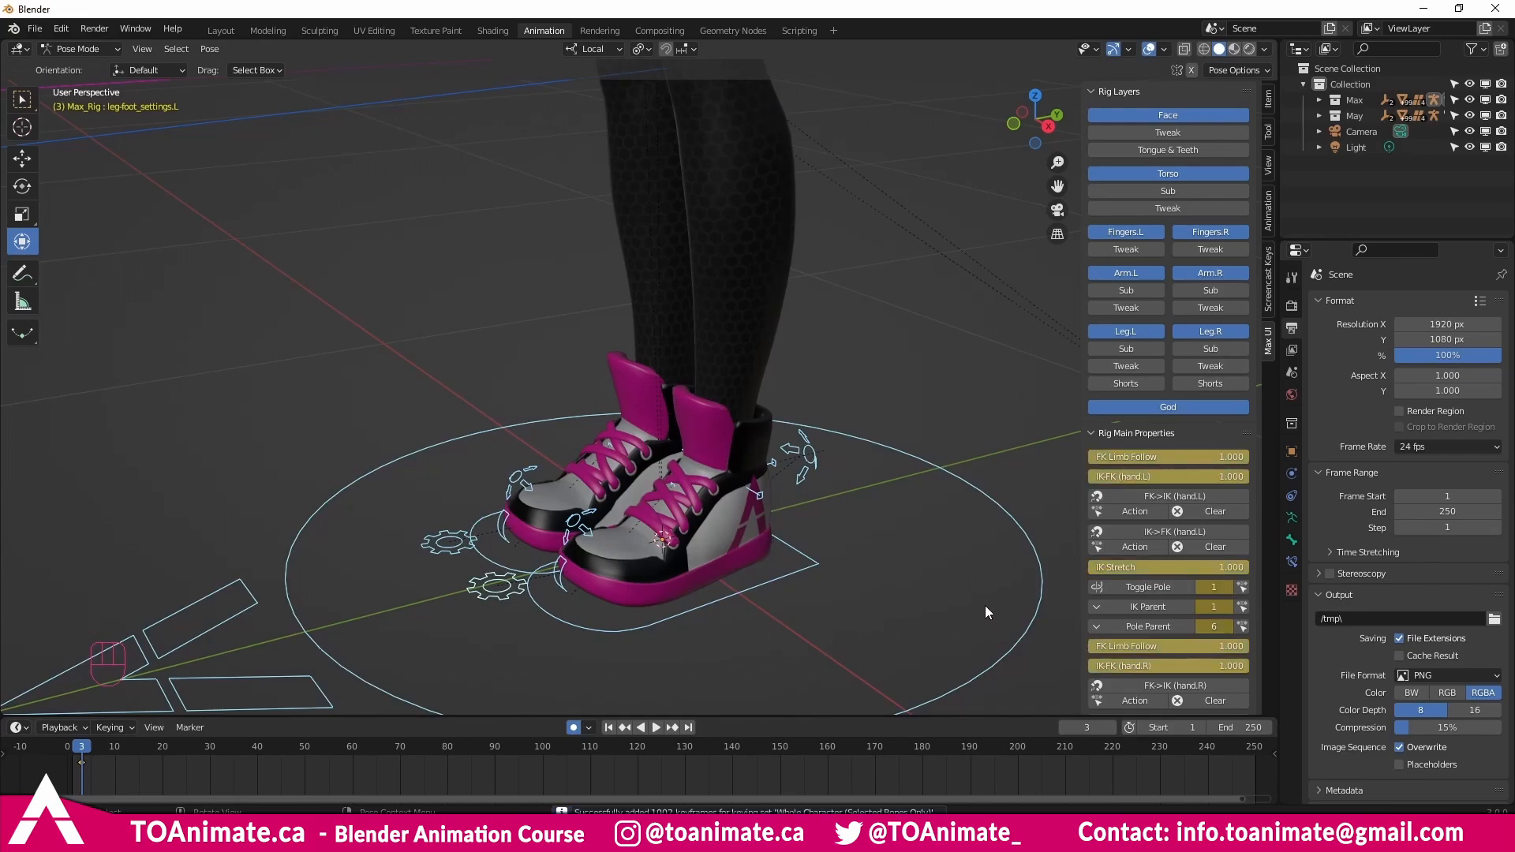
{"action": "left_click", "coordinate": [855, 622]}
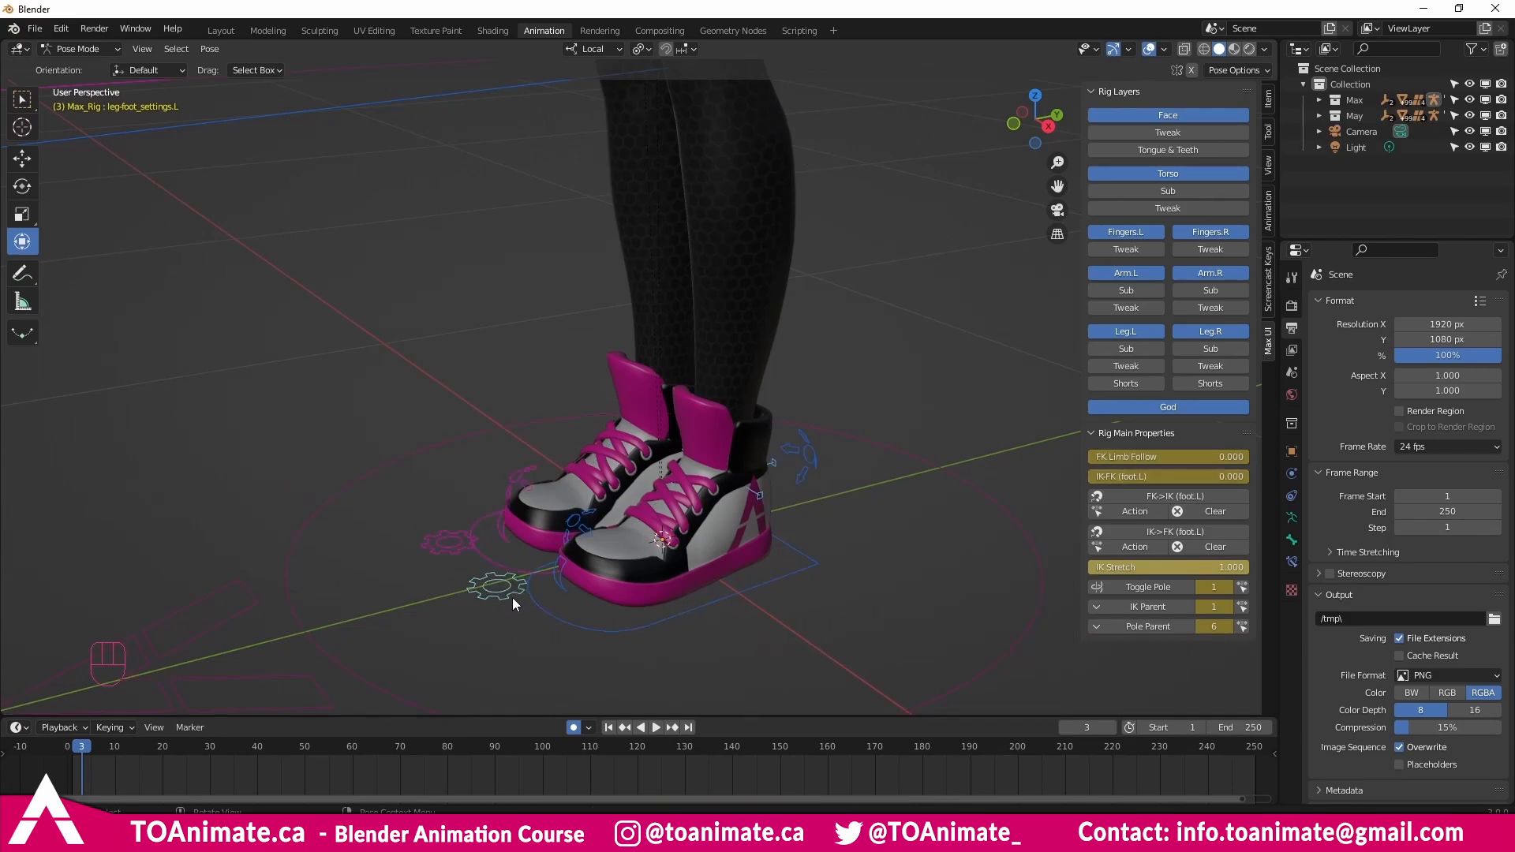
{"action": "left_click", "coordinate": [1168, 605]}
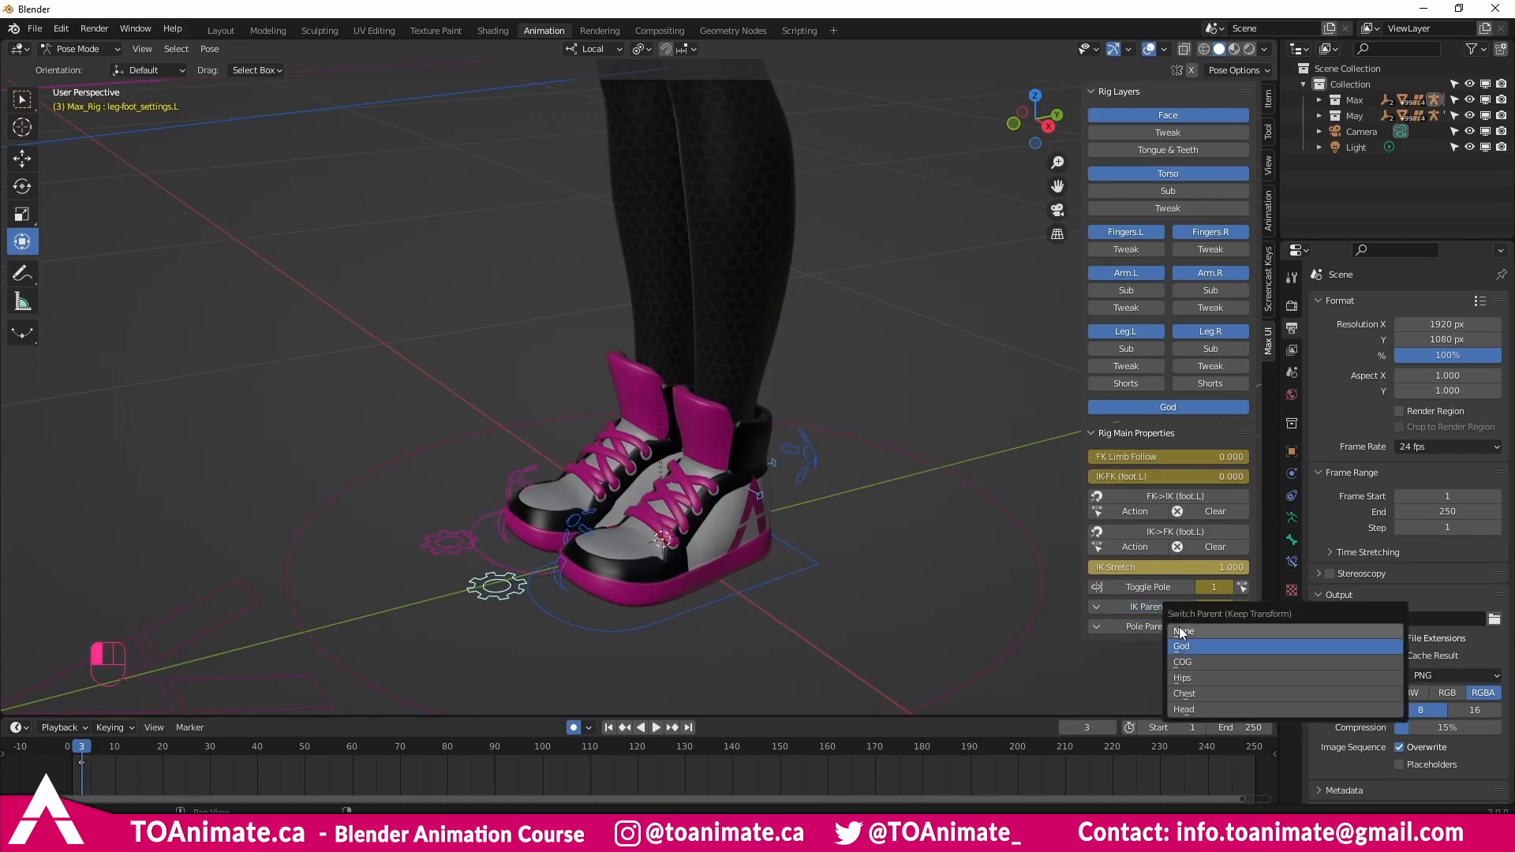
{"action": "left_click", "coordinate": [1182, 647]}
Keyframe all rig controls at frame 20 and switch the left foot's IK Parent to COG.
{"action": "key", "text": "space"}
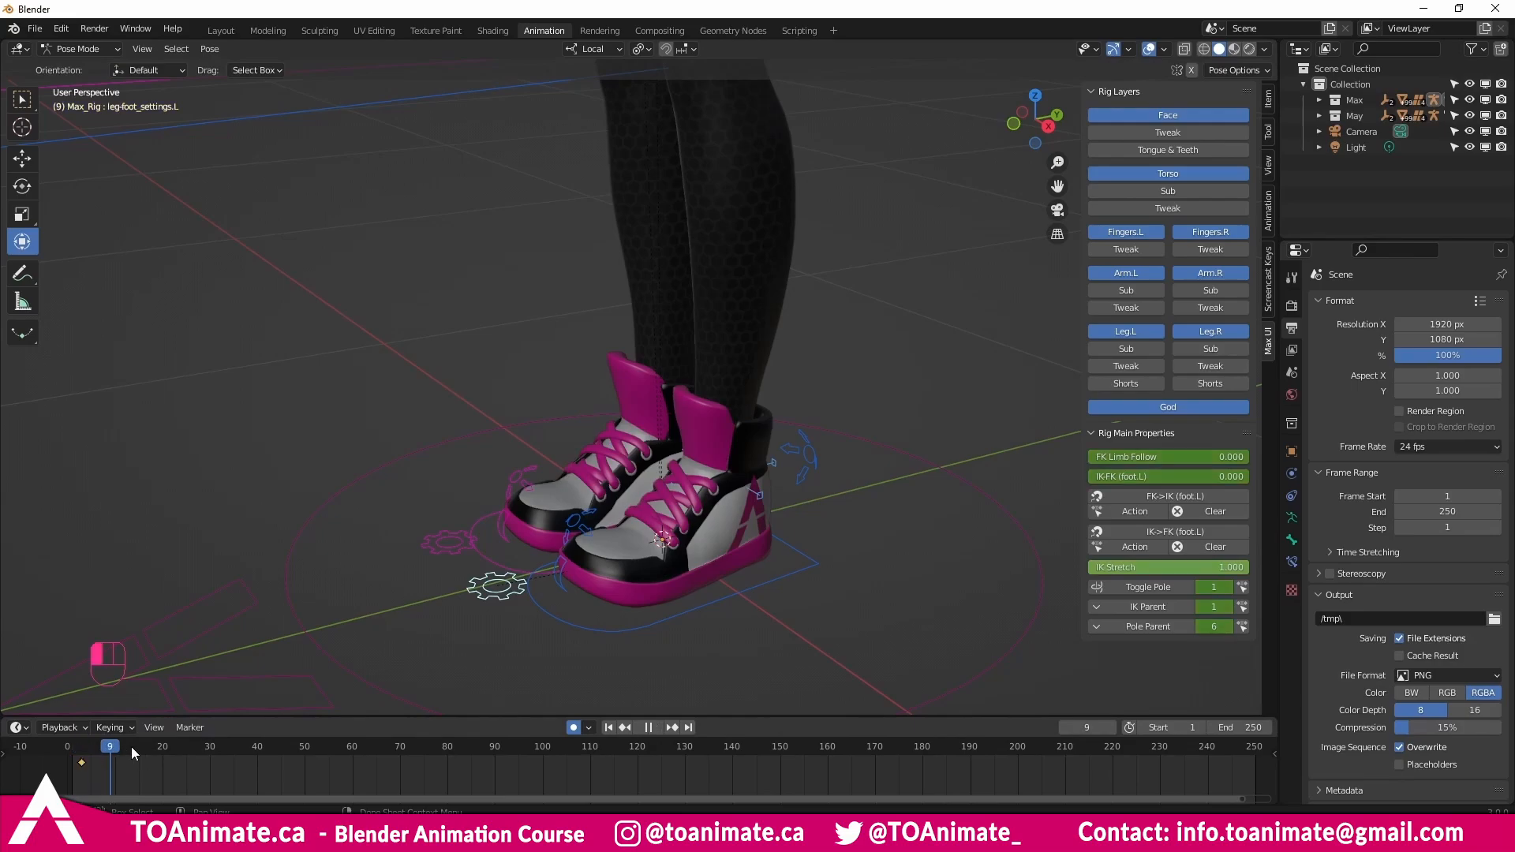
{"action": "key", "text": "a"}
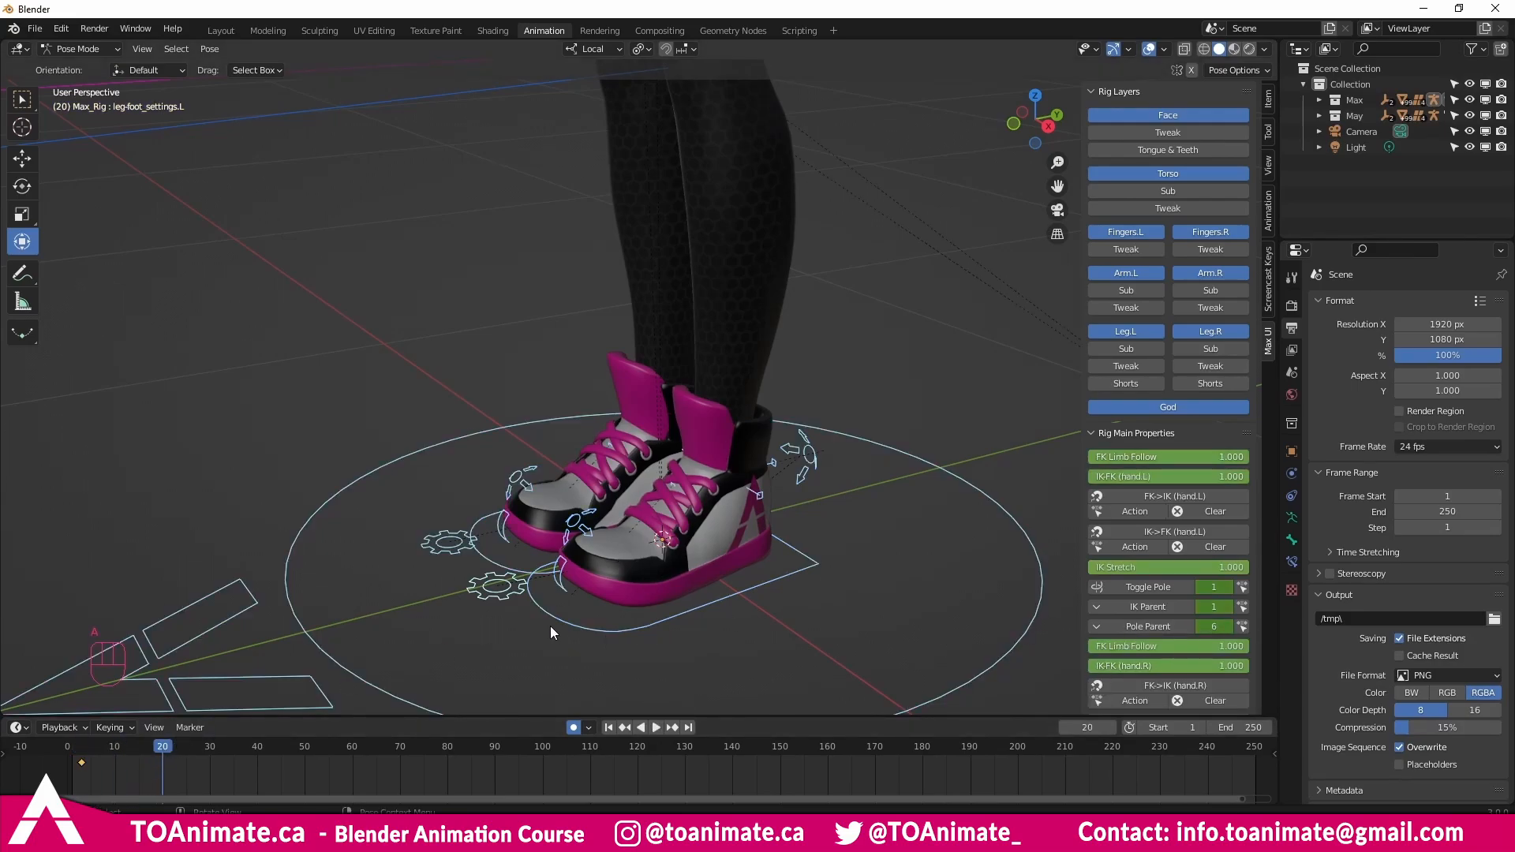
{"action": "key", "text": "i"}
{"action": "left_click", "coordinate": [485, 589]}
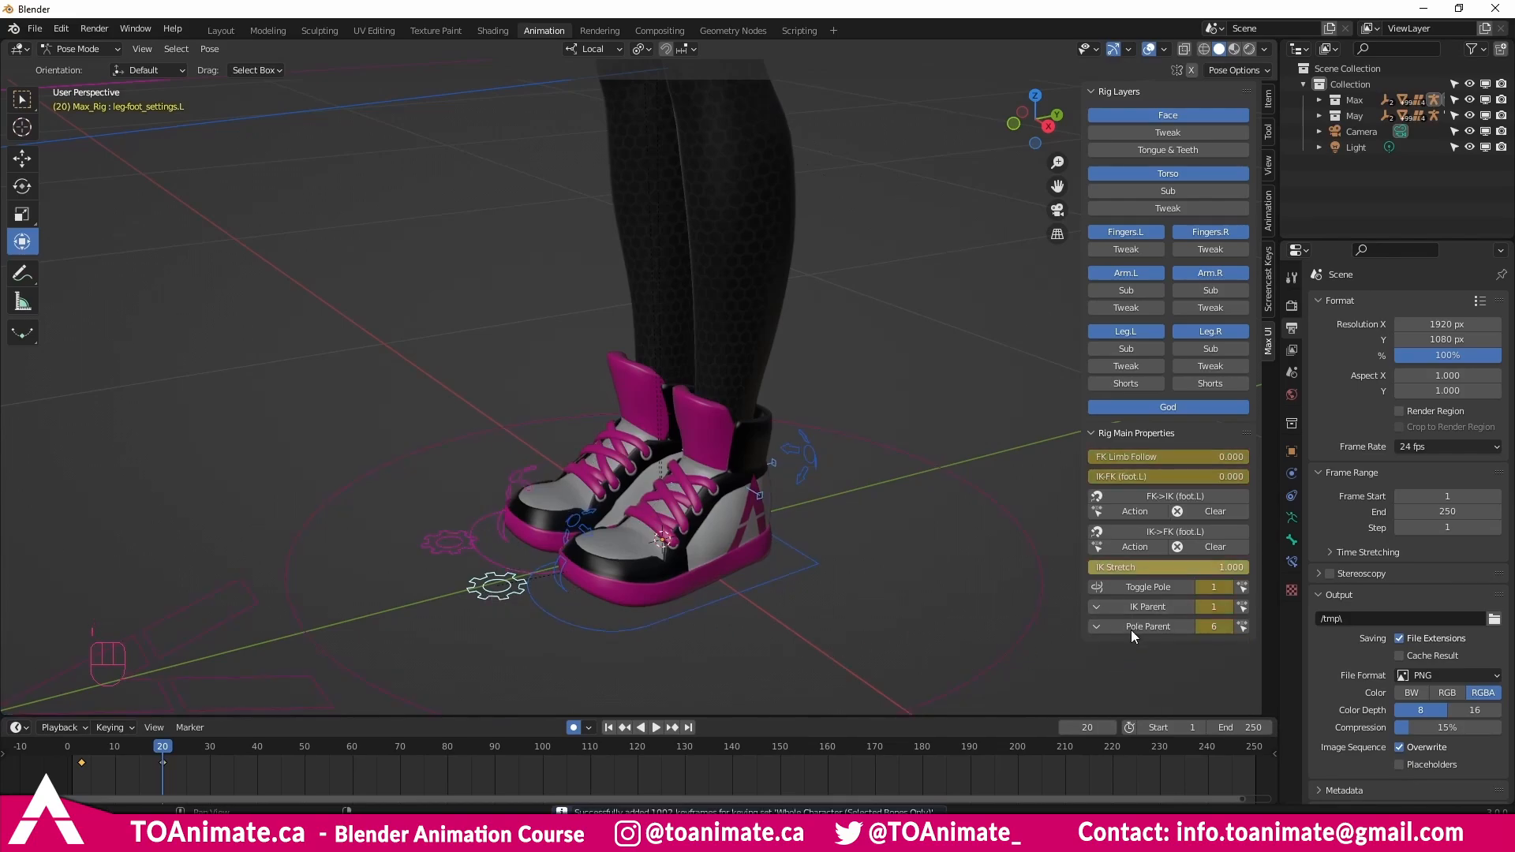
{"action": "left_click", "coordinate": [1157, 603]}
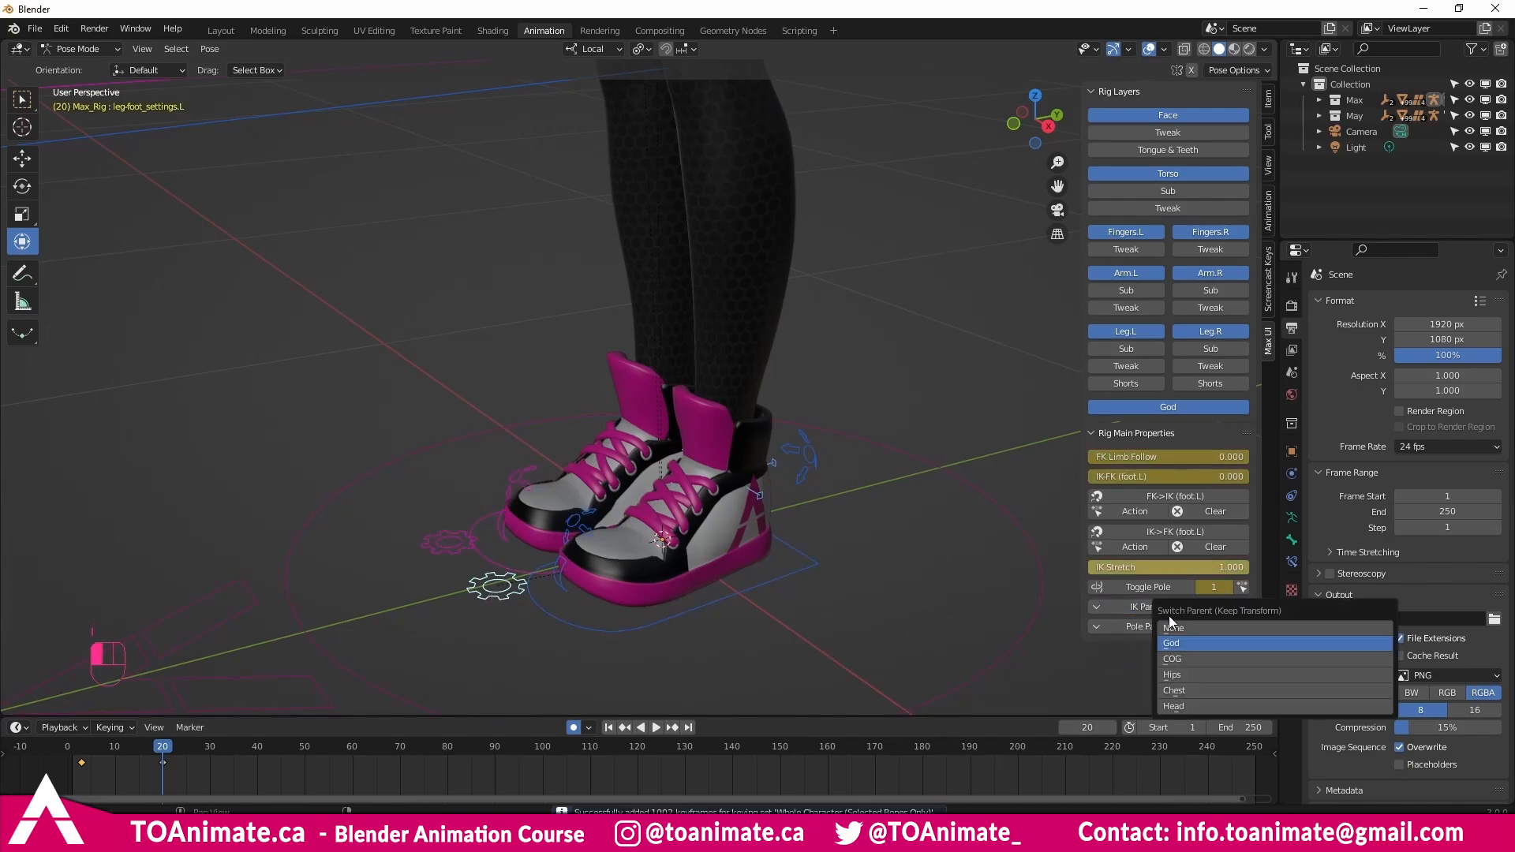
{"action": "left_click", "coordinate": [1196, 660]}
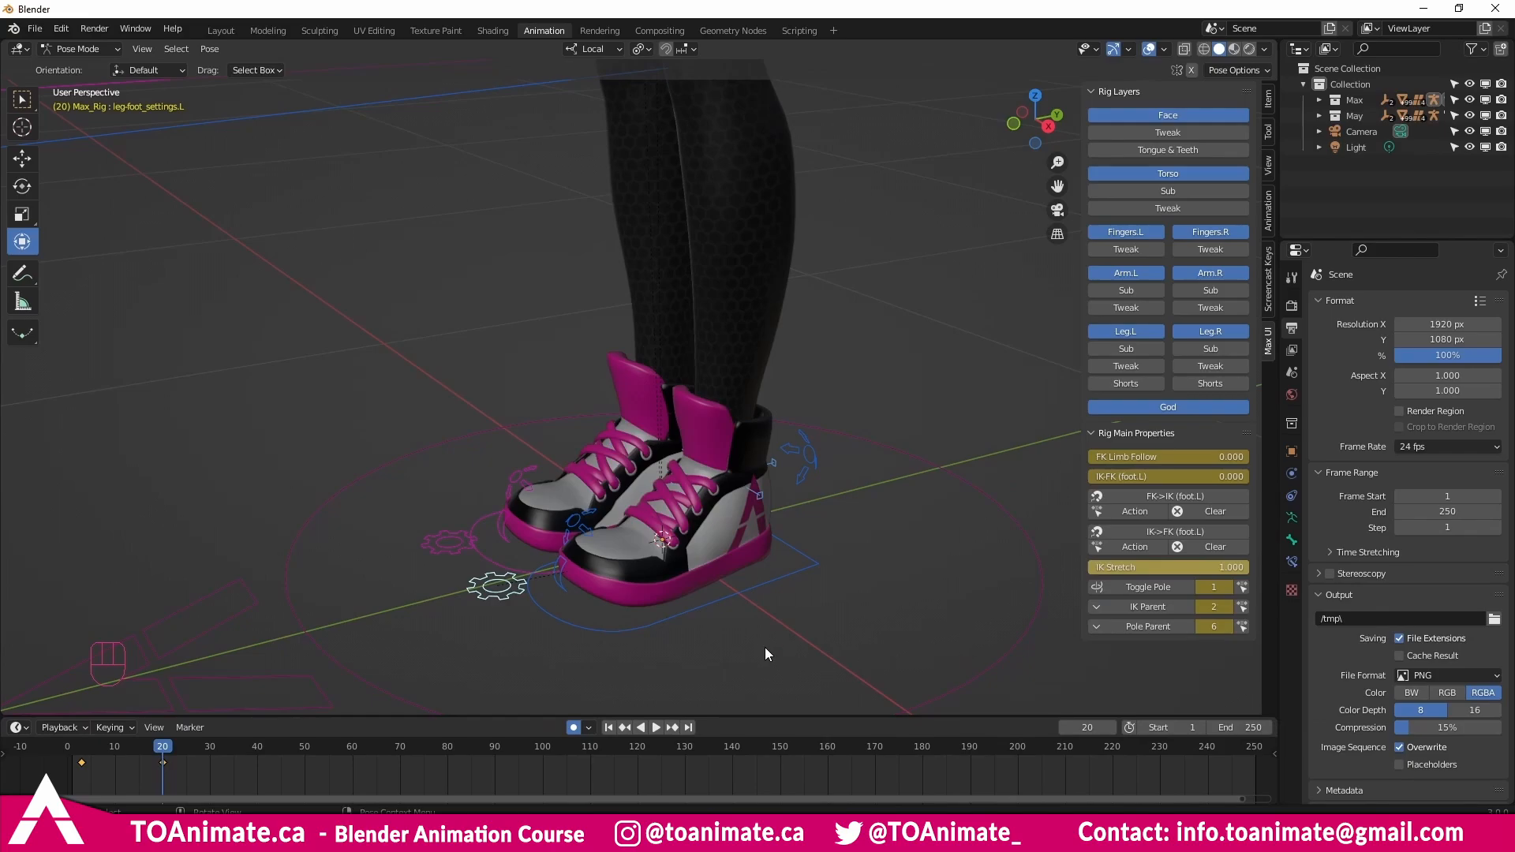
Keyframe all rig controls at frame 37 and switch the left foot's IK Parent to Chest.
{"action": "left_click_drag", "start_coordinate": [272, 747], "coordinate": [244, 751]}
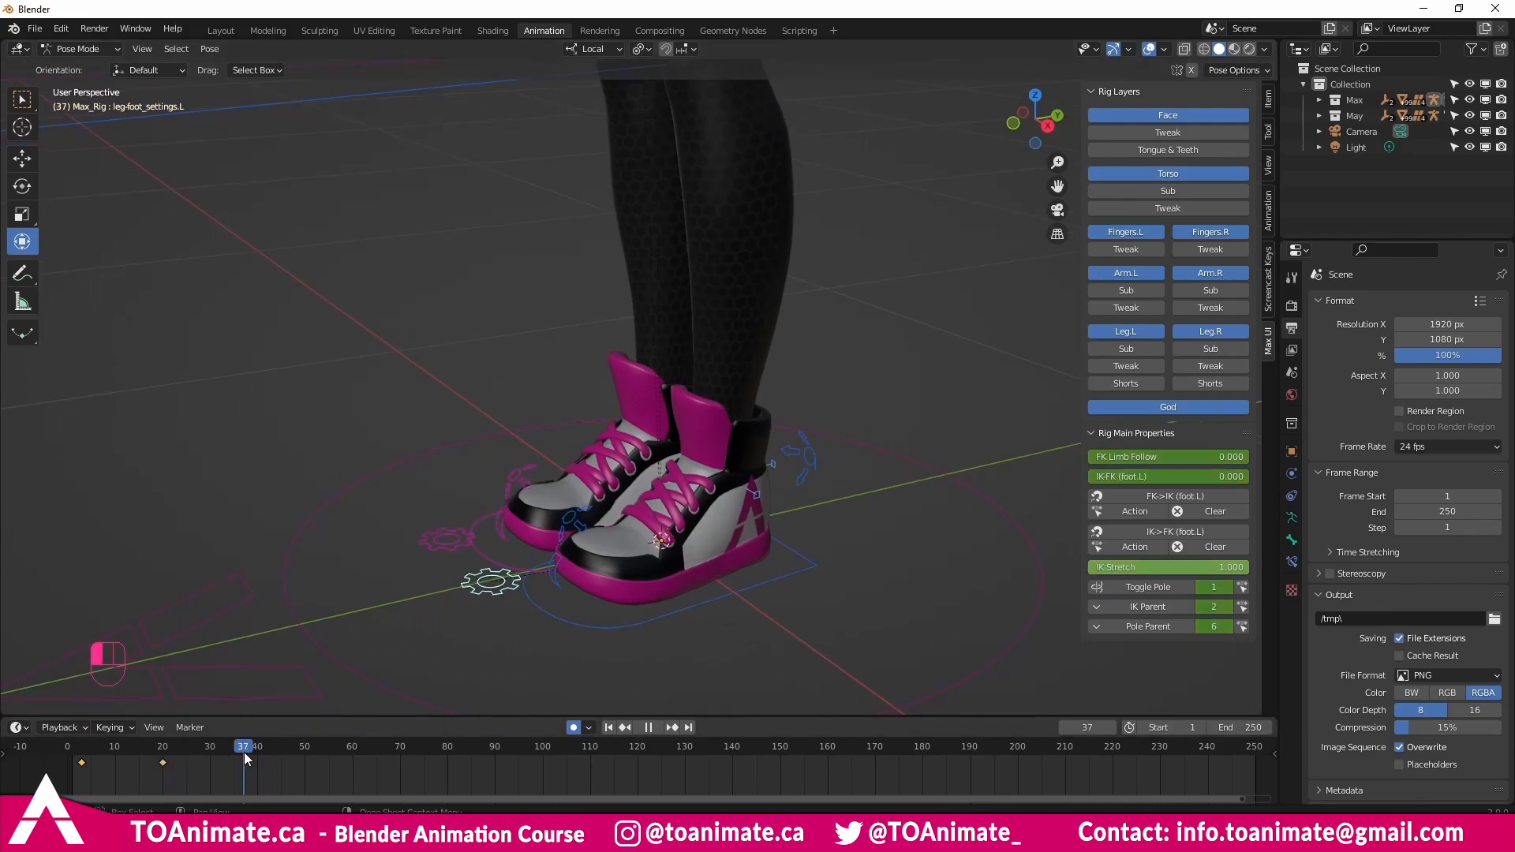
{"action": "key", "text": "i"}
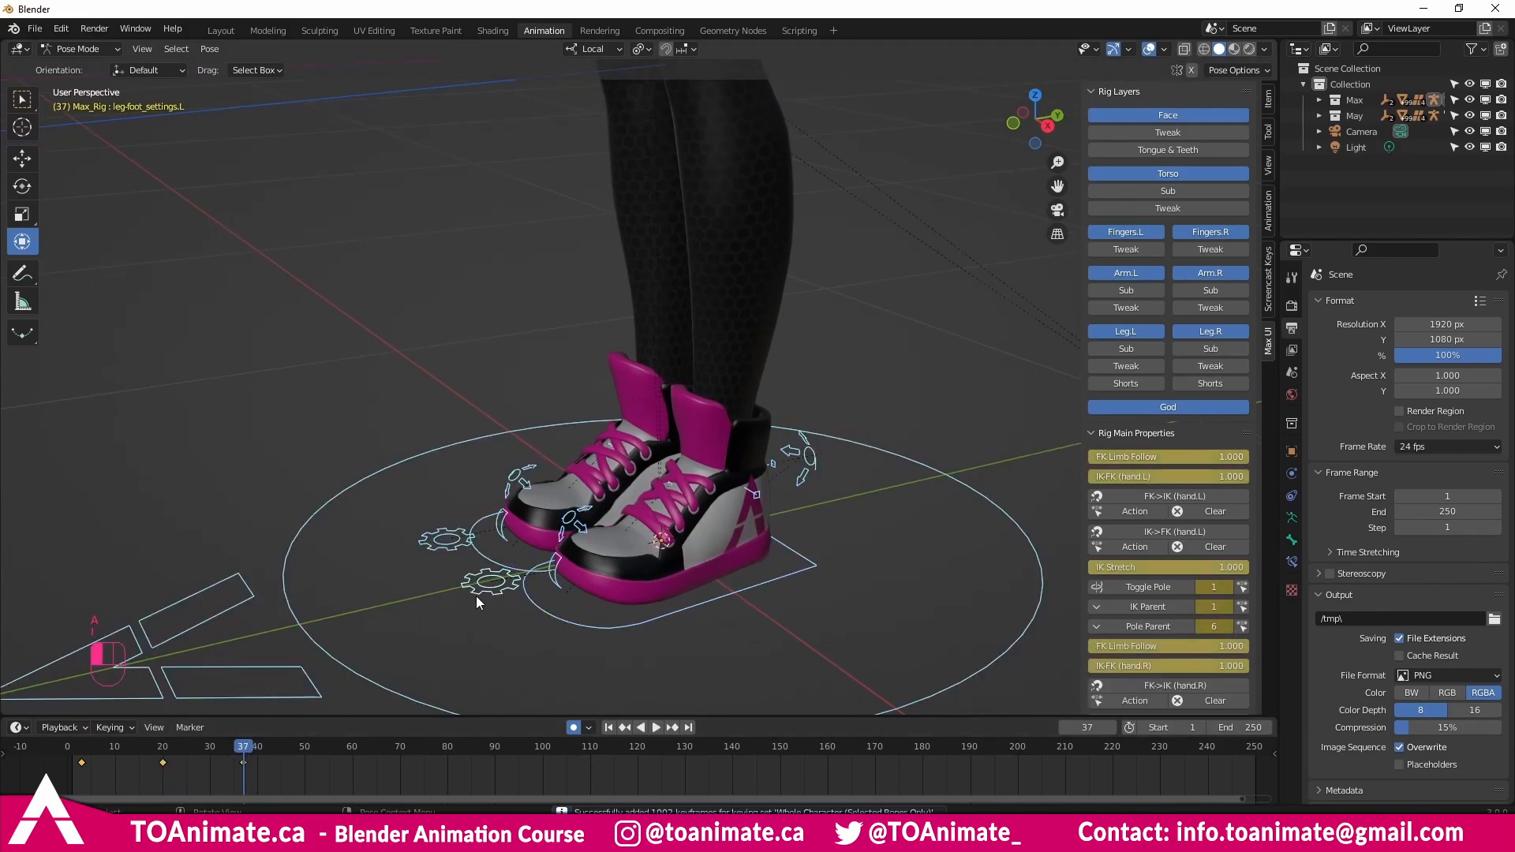
{"action": "left_click", "coordinate": [476, 595]}
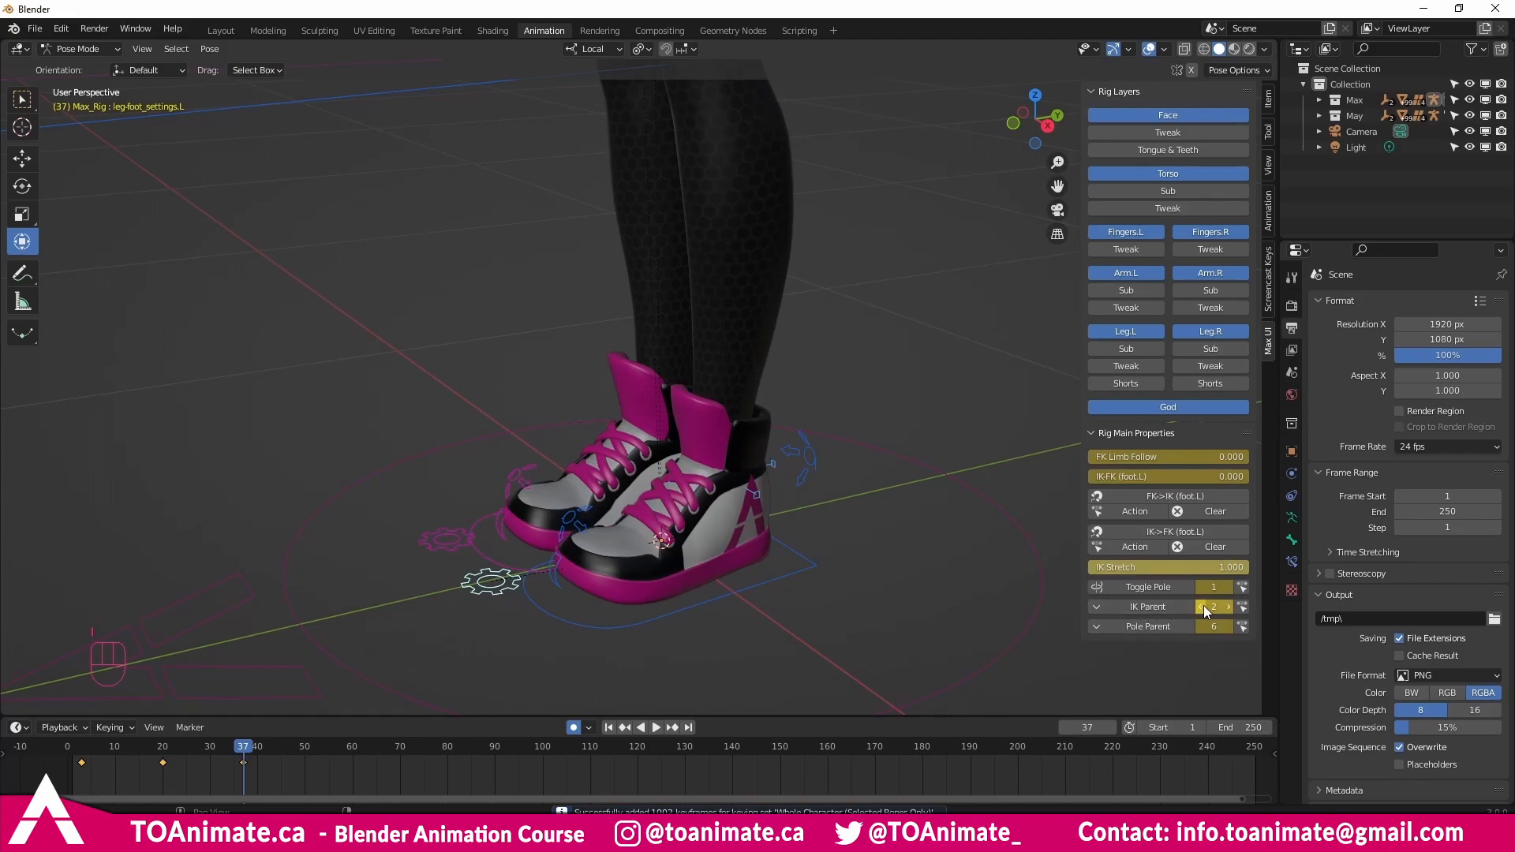
{"action": "left_click", "coordinate": [1157, 607]}
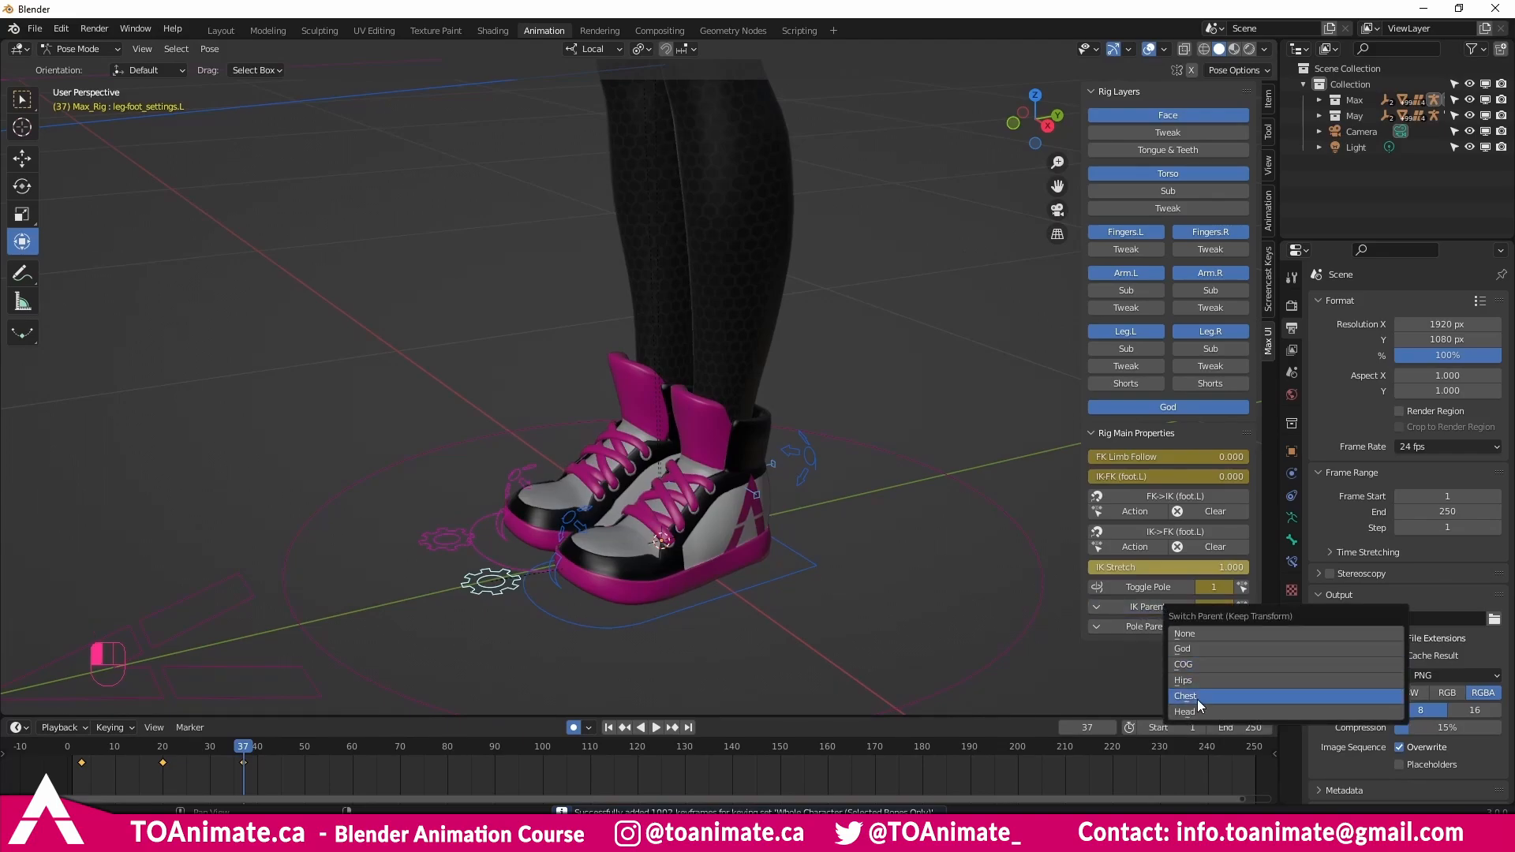
{"action": "left_click", "coordinate": [1197, 700]}
Review the left foot's IK Parent choices and scrub the timeline from frame 20 to frame 37.
{"action": "left_click", "coordinate": [1173, 608]}
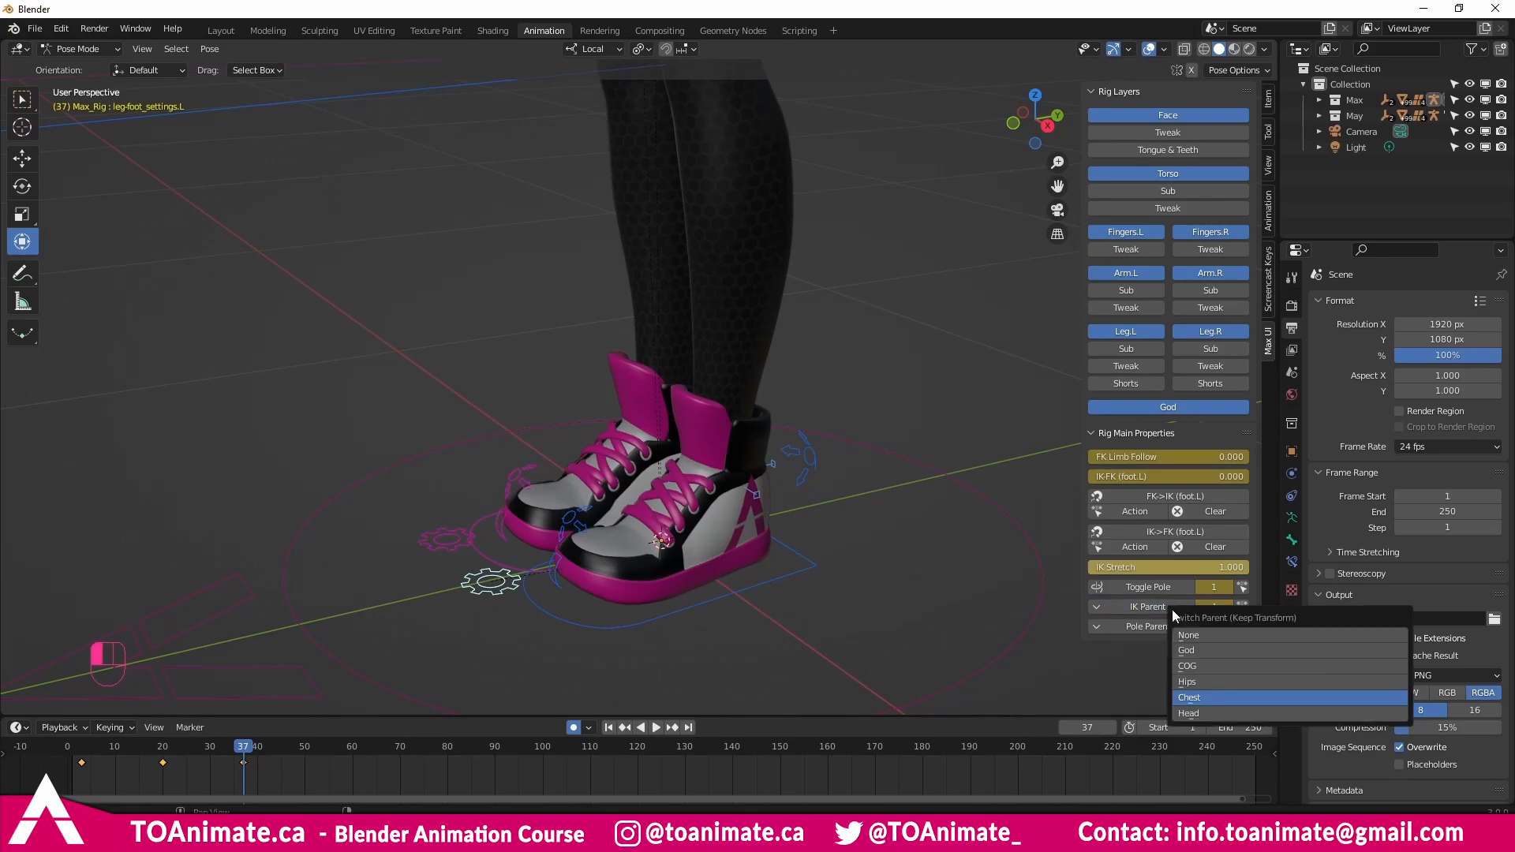
{"action": "left_click", "coordinate": [164, 749]}
{"action": "left_click_drag", "start_coordinate": [164, 751], "coordinate": [244, 759]}
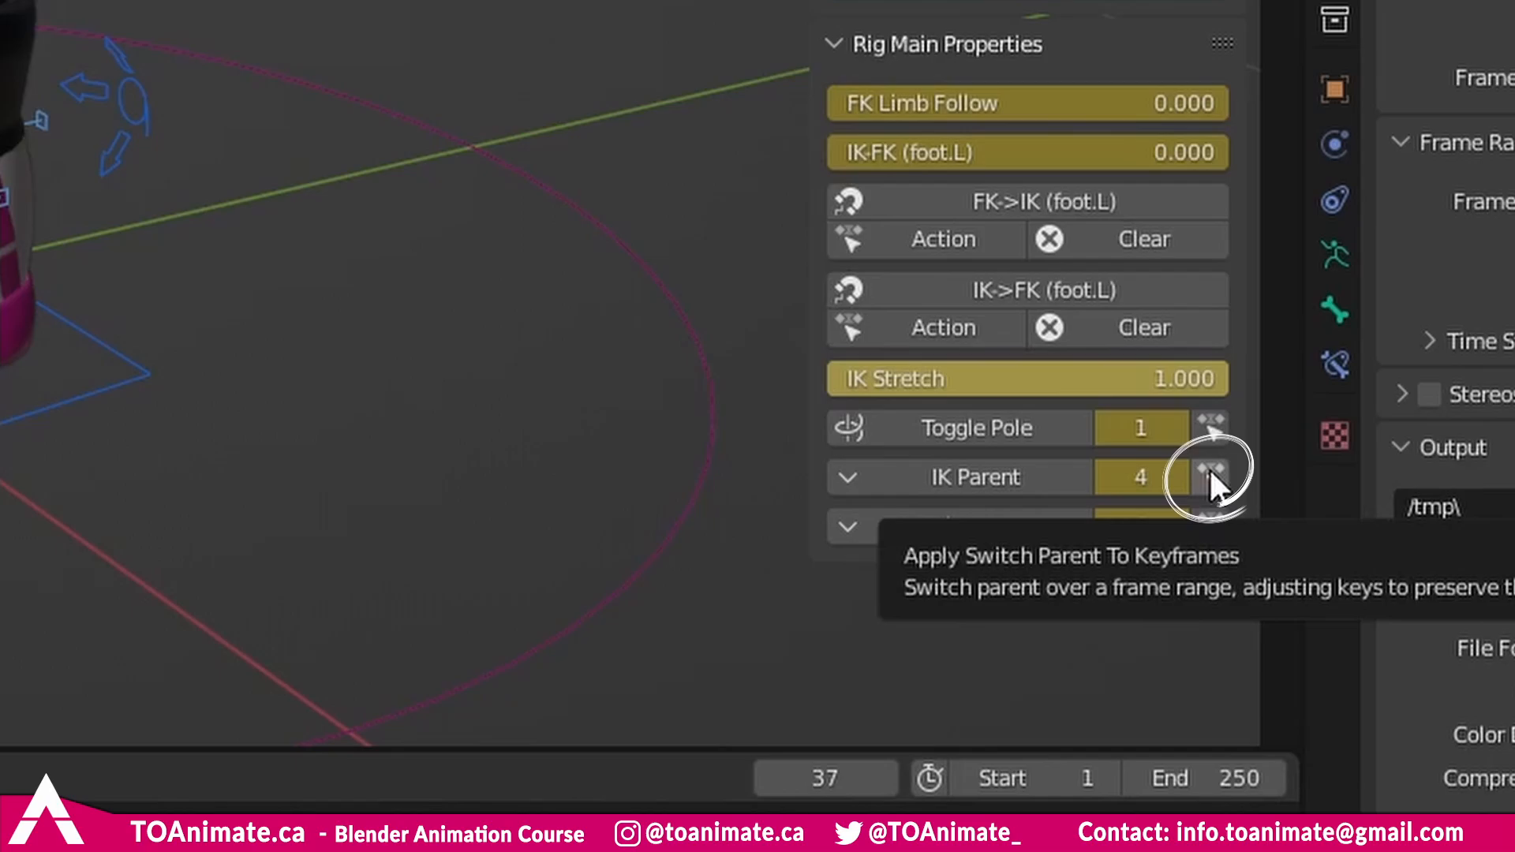
Apply the left foot's IK Parent switch to God across the keyframes and scrub the timeline to check it.
{"action": "left_click", "coordinate": [1209, 472]}
{"action": "left_click", "coordinate": [1154, 540]}
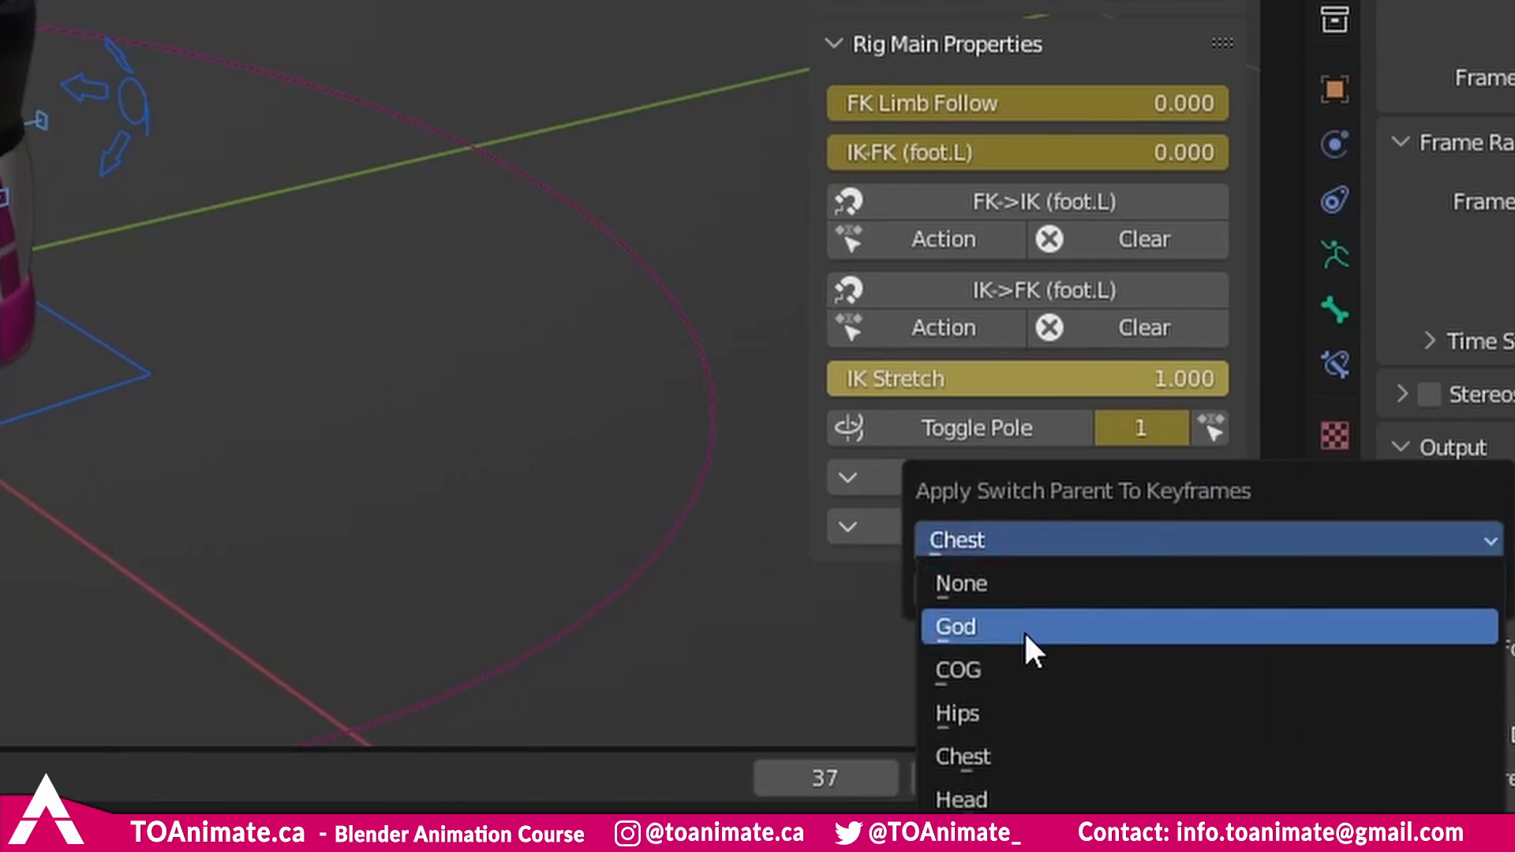
{"action": "left_click", "coordinate": [1008, 632]}
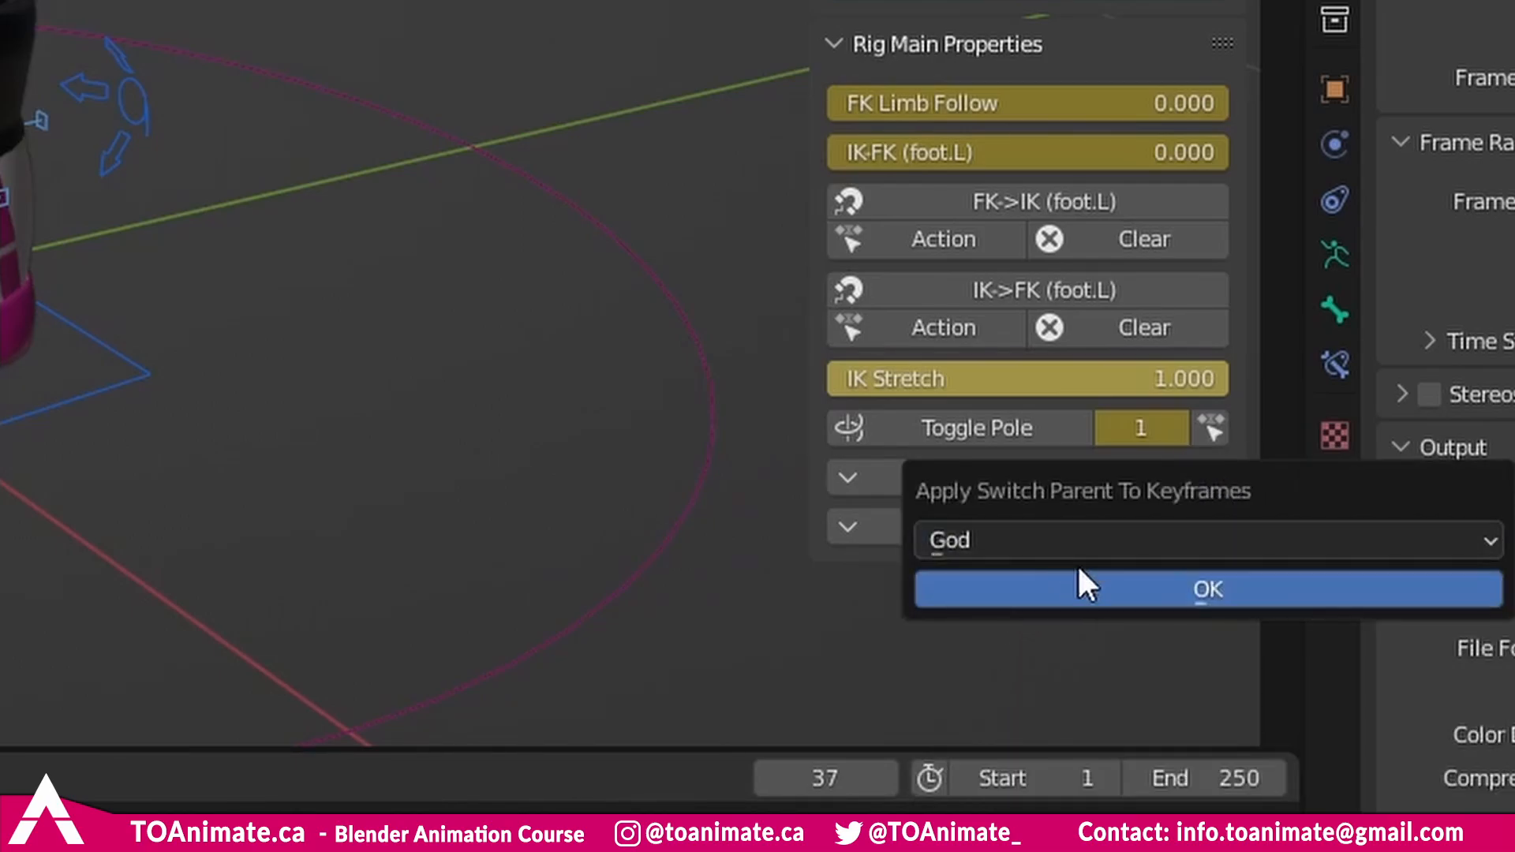
{"action": "left_click", "coordinate": [1114, 588]}
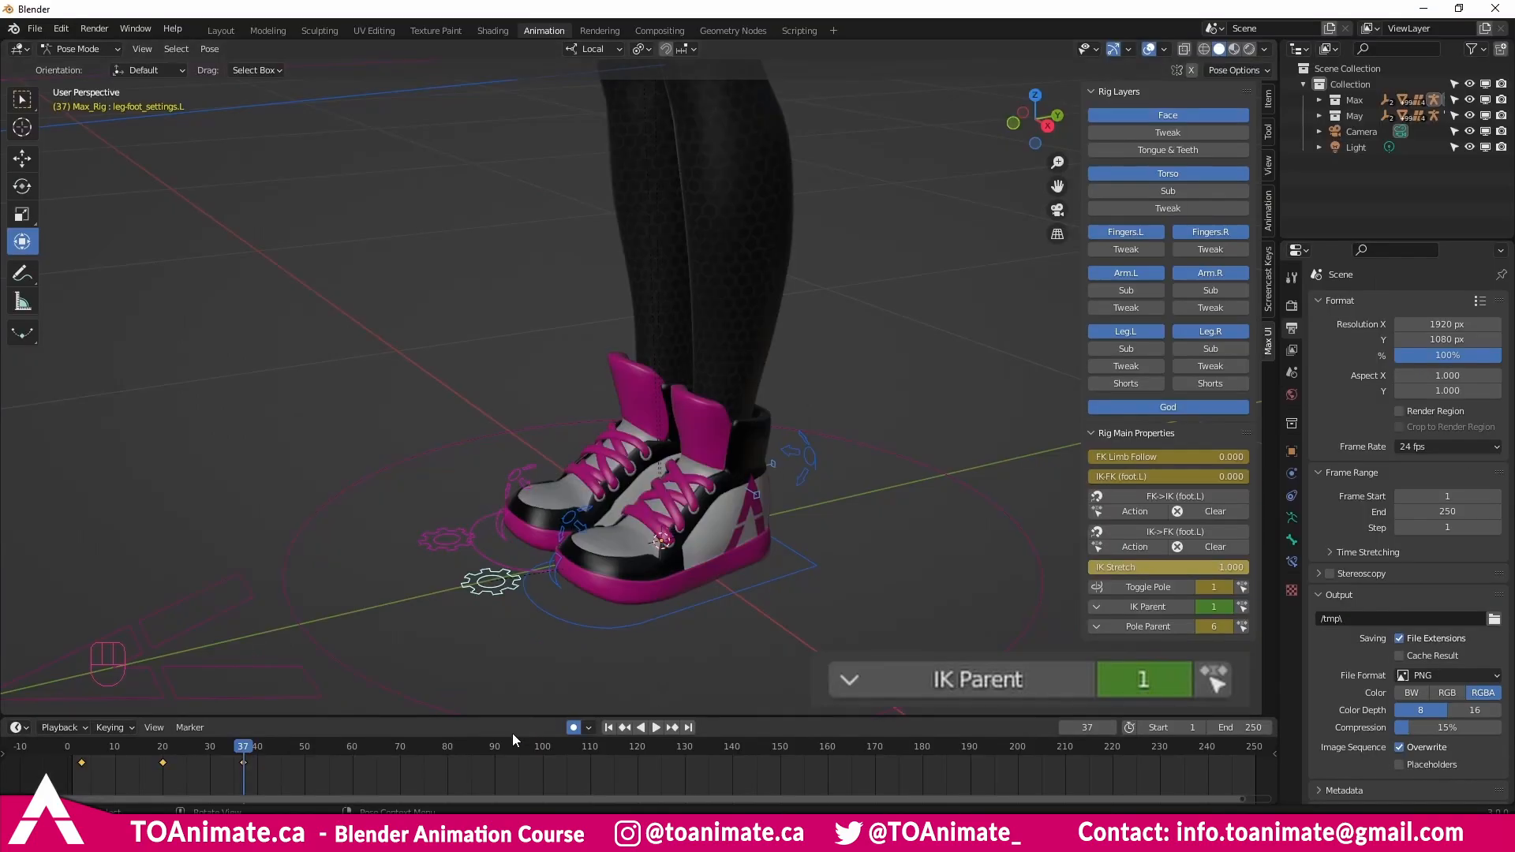
{"action": "mouse_move", "coordinate": [244, 746]}
{"action": "left_mouse_down"}
{"action": "mouse_move", "coordinate": [82, 756]}
{"action": "mouse_move", "coordinate": [353, 767]}
{"action": "mouse_move", "coordinate": [162, 750]}
{"action": "mouse_move", "coordinate": [240, 751]}
{"action": "left_mouse_up"}
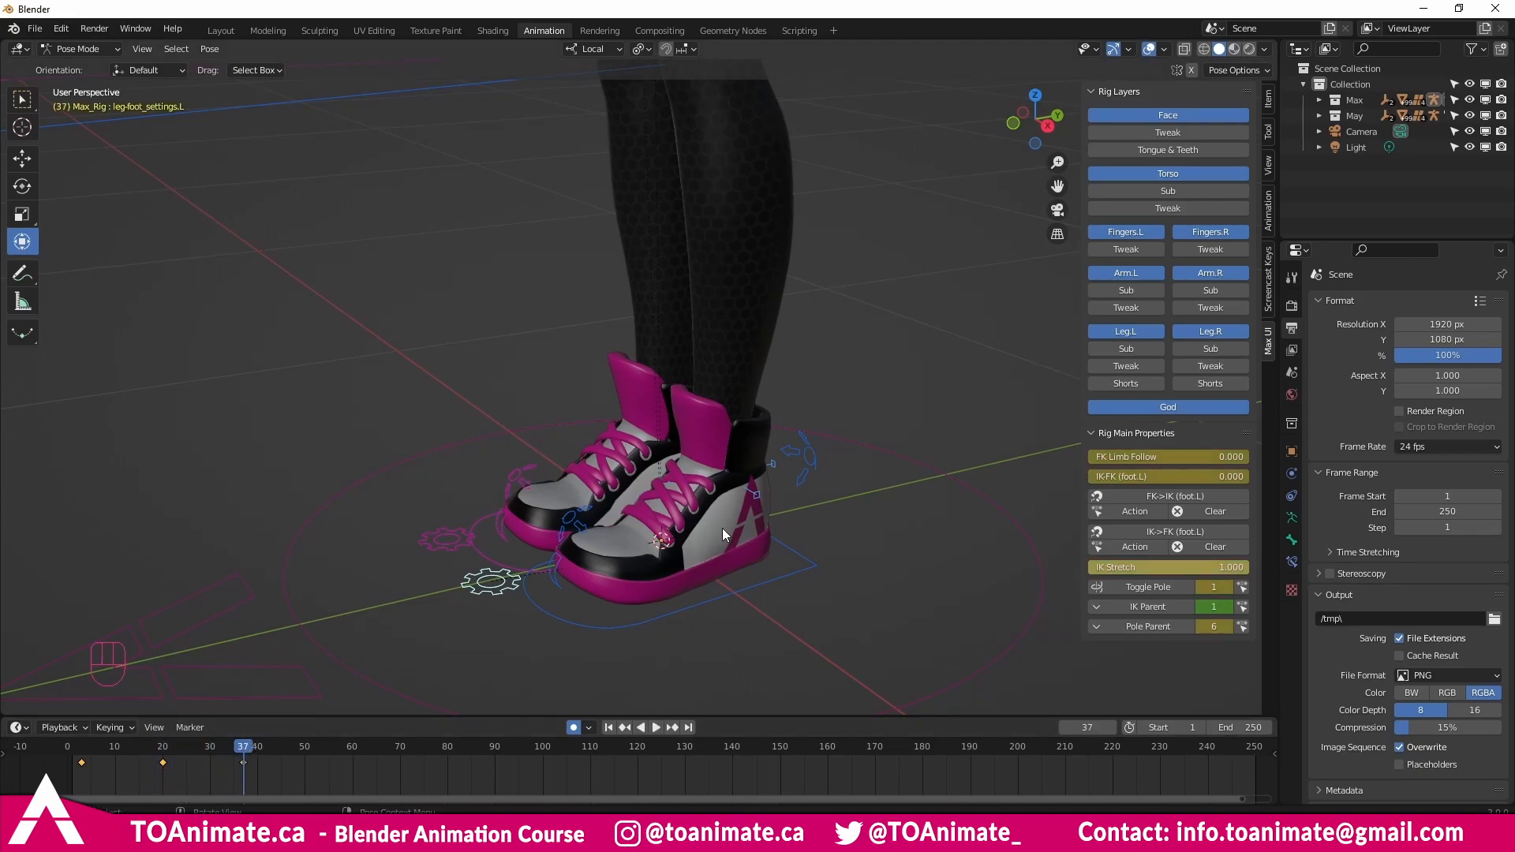
Select the left hand's settings control and frame the left hand closely to examine its arm and finger properties.
{"action": "scroll", "coordinate": [846, 373], "scroll_direction": "down", "scroll_amount": 3}
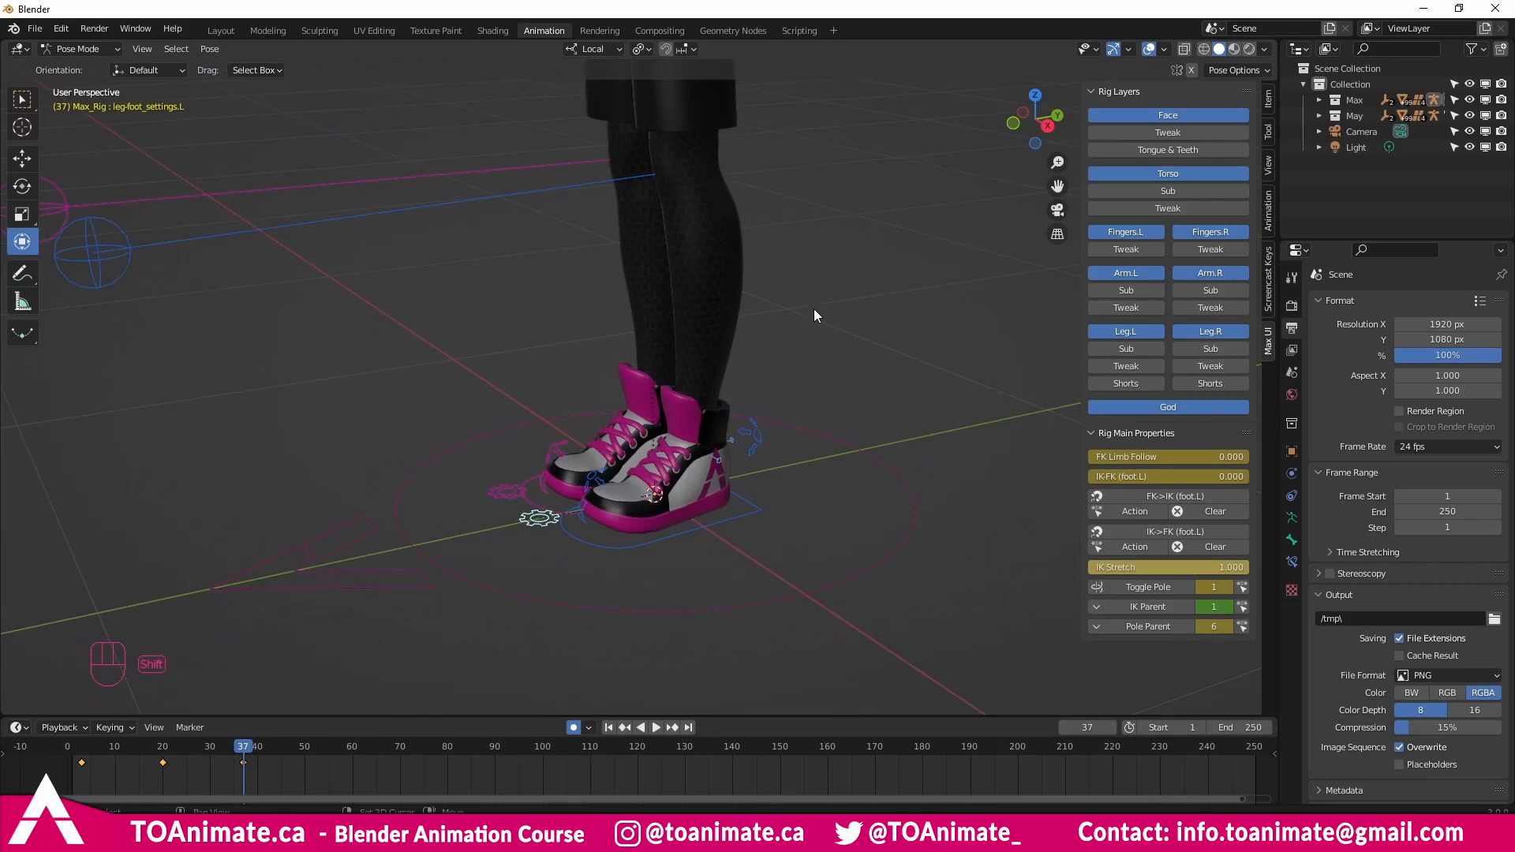
{"action": "middle_click_drag", "start_coordinate": [813, 309], "coordinate": [674, 448], "text": "shift"}
{"action": "middle_click_drag", "start_coordinate": [628, 345], "coordinate": [698, 398]}
{"action": "scroll", "coordinate": [653, 380], "scroll_direction": "up", "scroll_amount": 3}
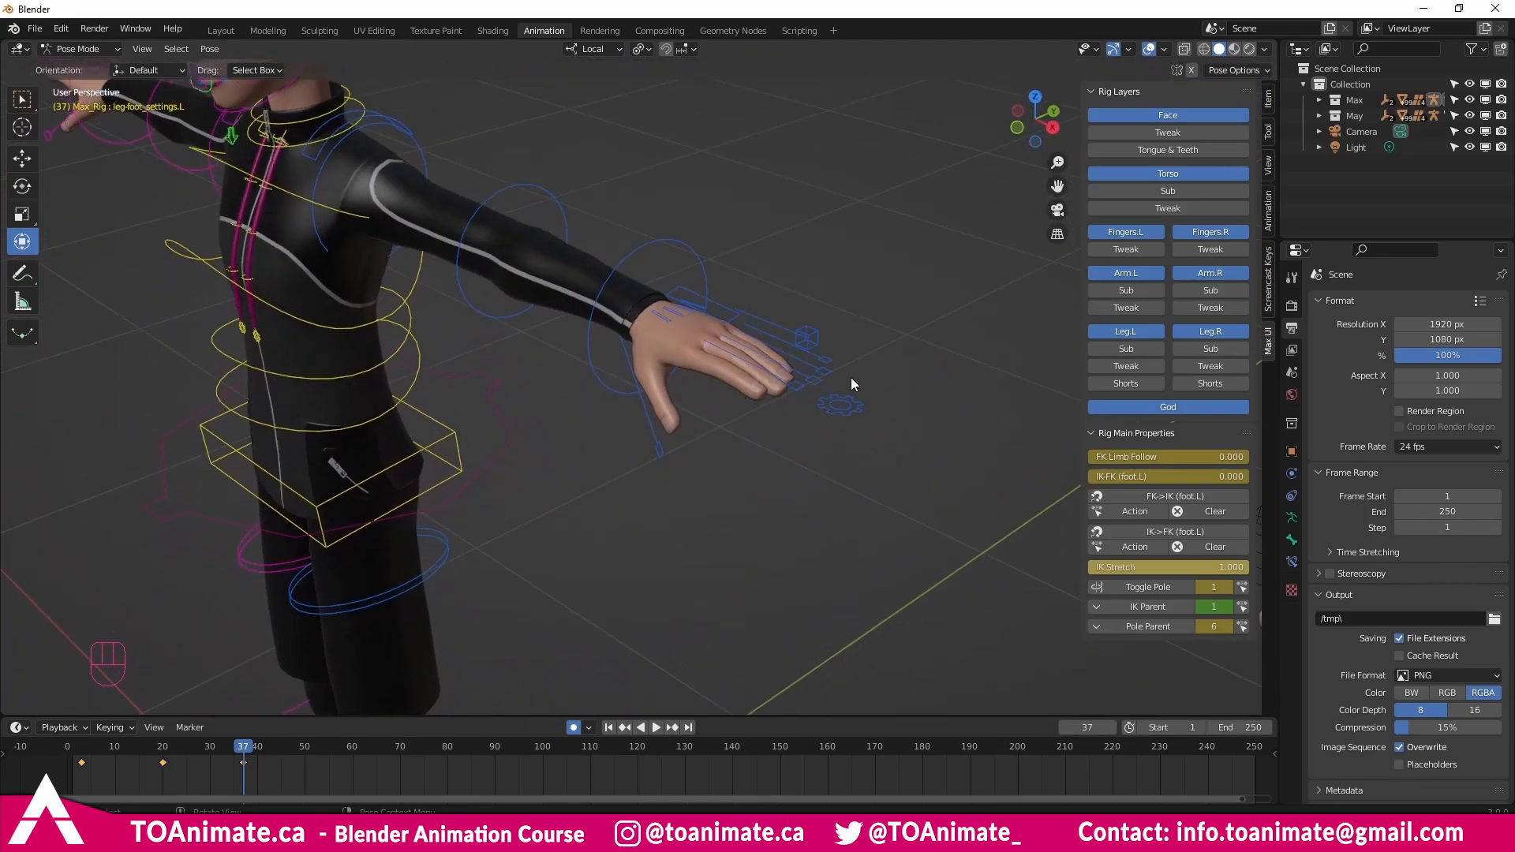
{"action": "left_click", "coordinate": [857, 406]}
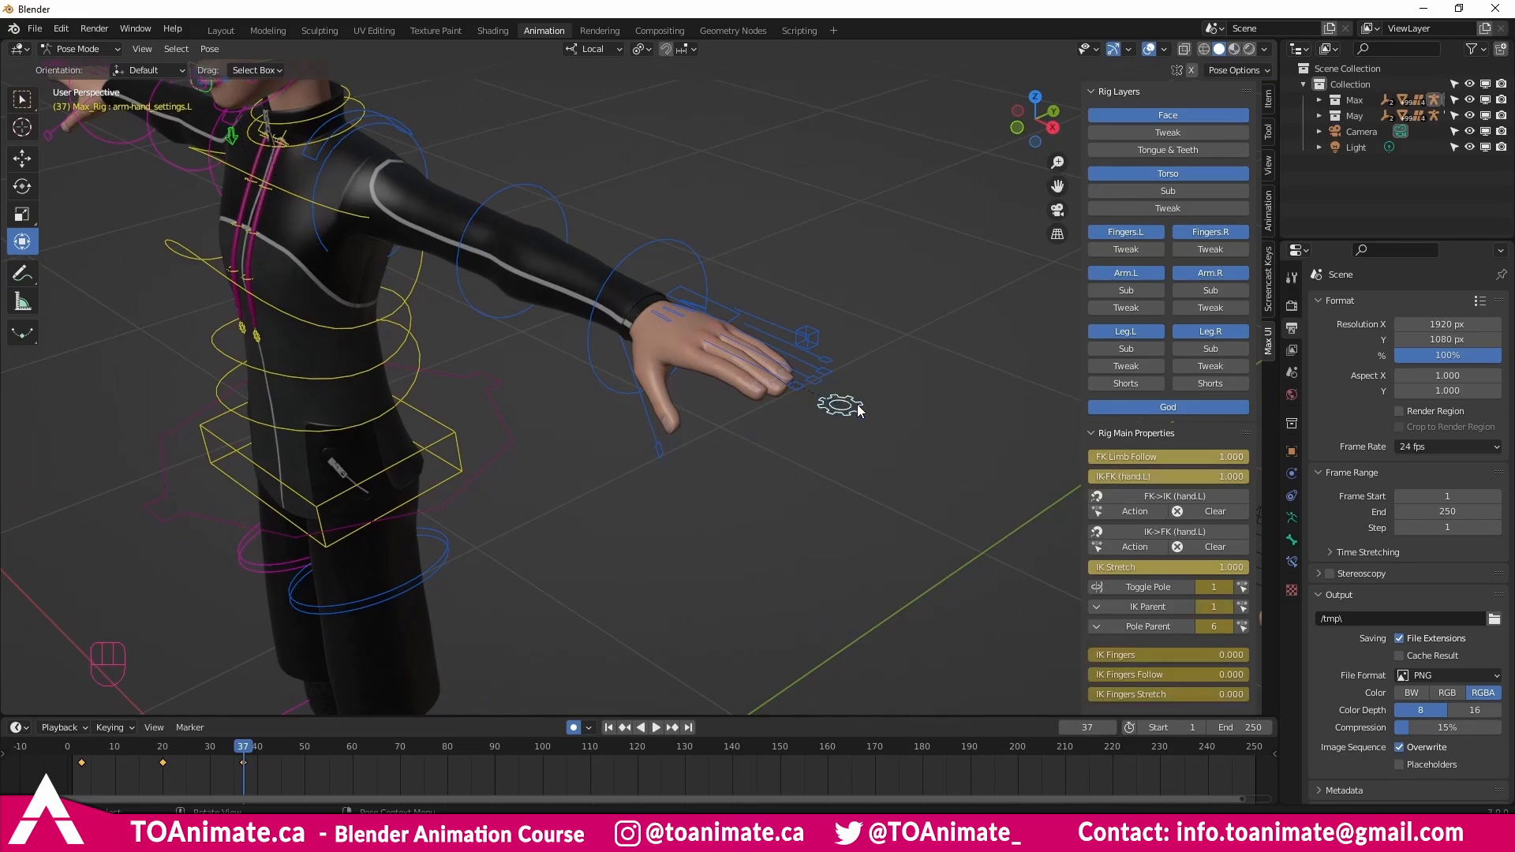
{"action": "middle_click_drag", "start_coordinate": [851, 411], "coordinate": [812, 433], "text": "shift"}
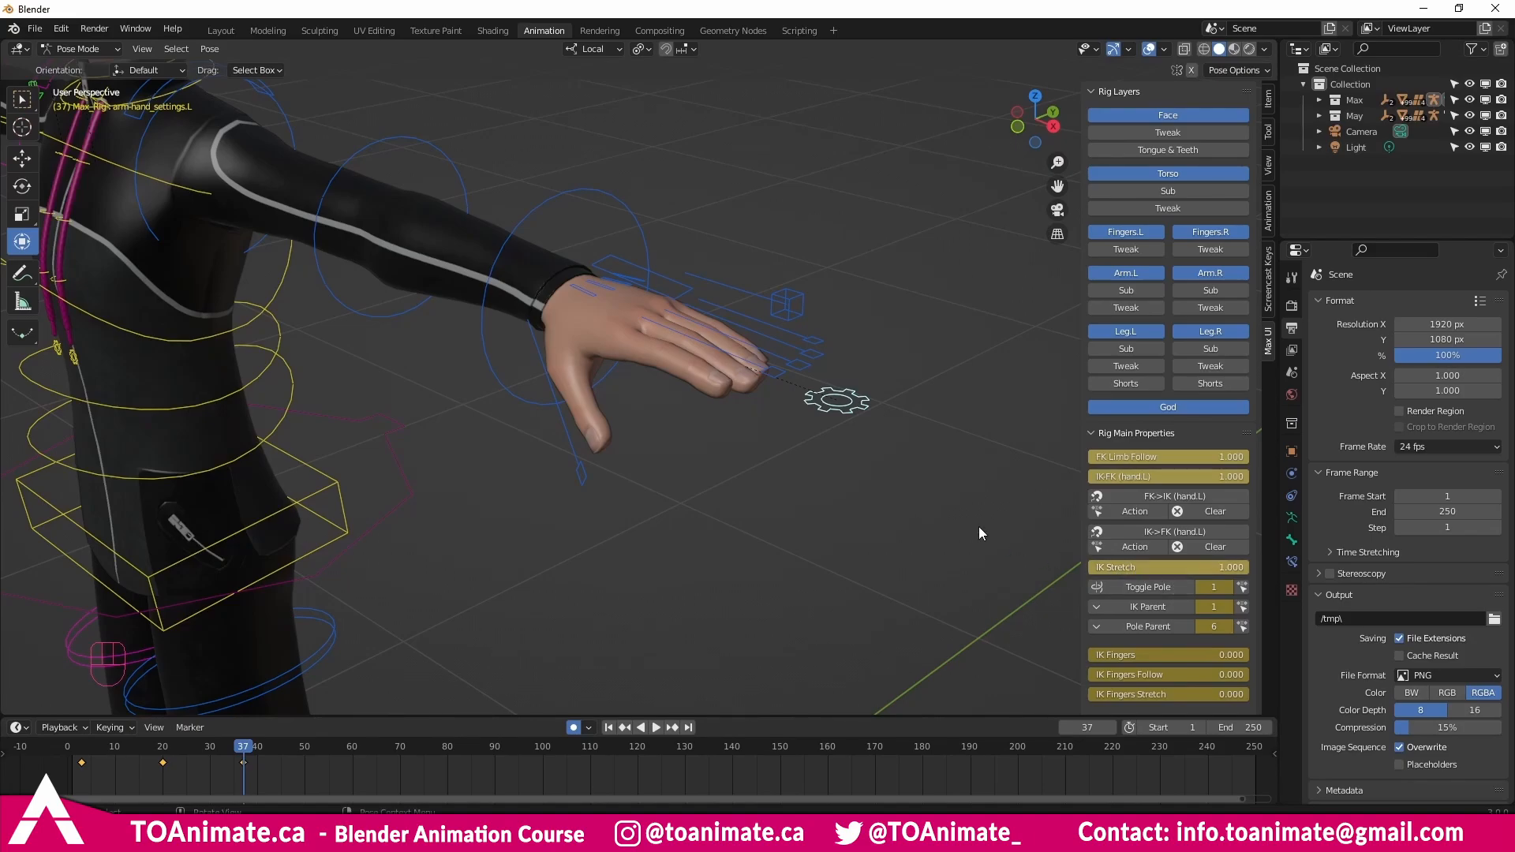
{"action": "scroll", "coordinate": [964, 382], "scroll_direction": "up", "scroll_amount": 2}
{"action": "mouse_move", "coordinate": [973, 360]}
{"action": "middle_mouse_down", "text": "shift"}
{"action": "mouse_move", "coordinate": [981, 381]}
{"action": "mouse_move", "coordinate": [907, 358]}
{"action": "middle_mouse_up", "text": "shift"}
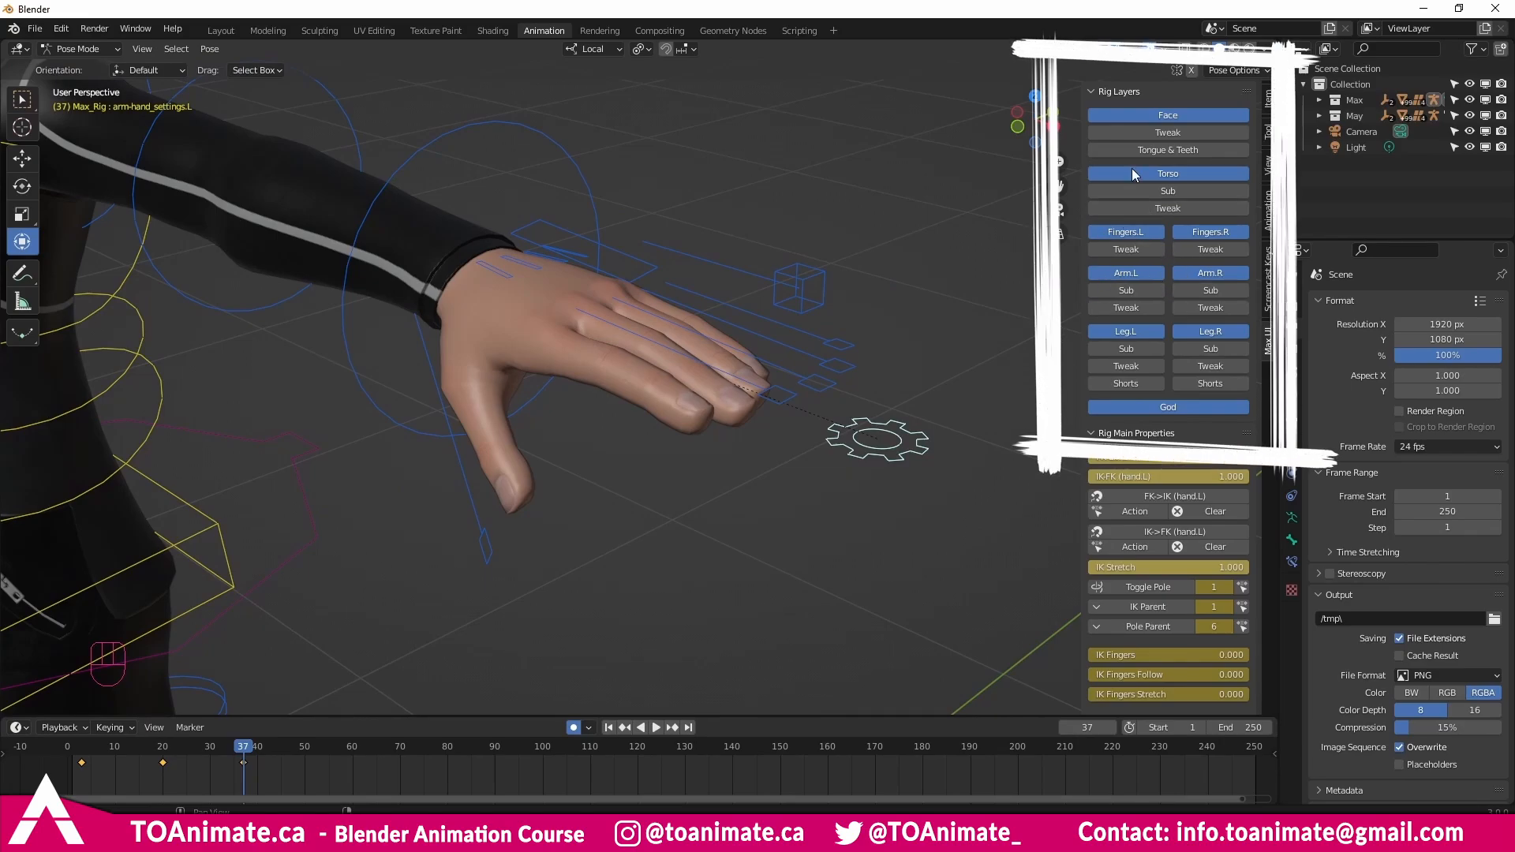
Show the finger tweak layers for both hands and rotate the left index fingertip control about its local X axis.
{"action": "left_click", "coordinate": [1154, 255]}
{"action": "left_click", "coordinate": [1199, 249]}
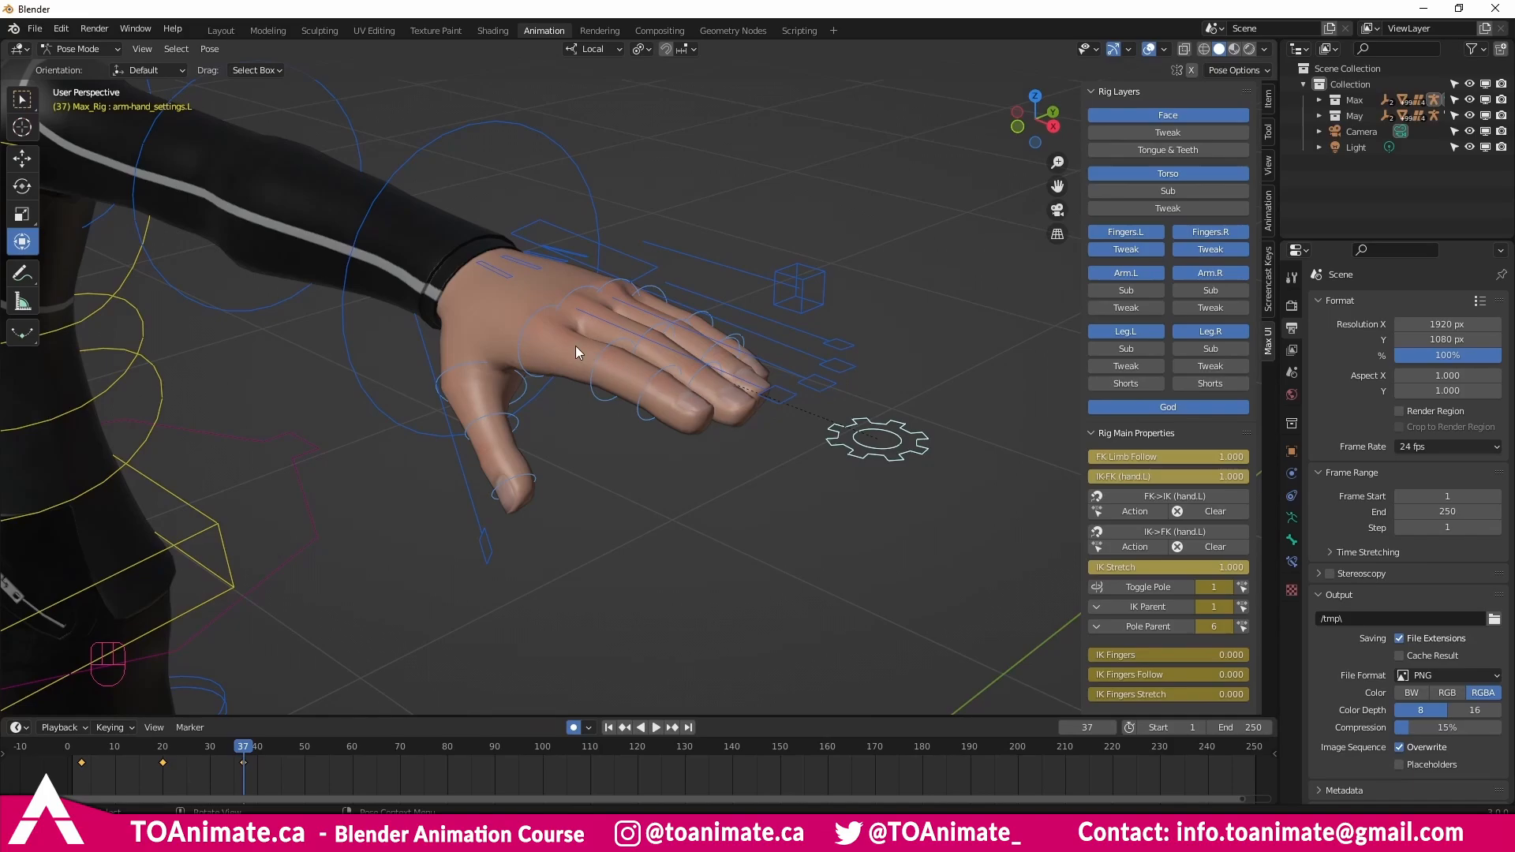
{"action": "left_click", "coordinate": [646, 380]}
{"action": "key", "text": "r"}
{"action": "key", "text": "x"}
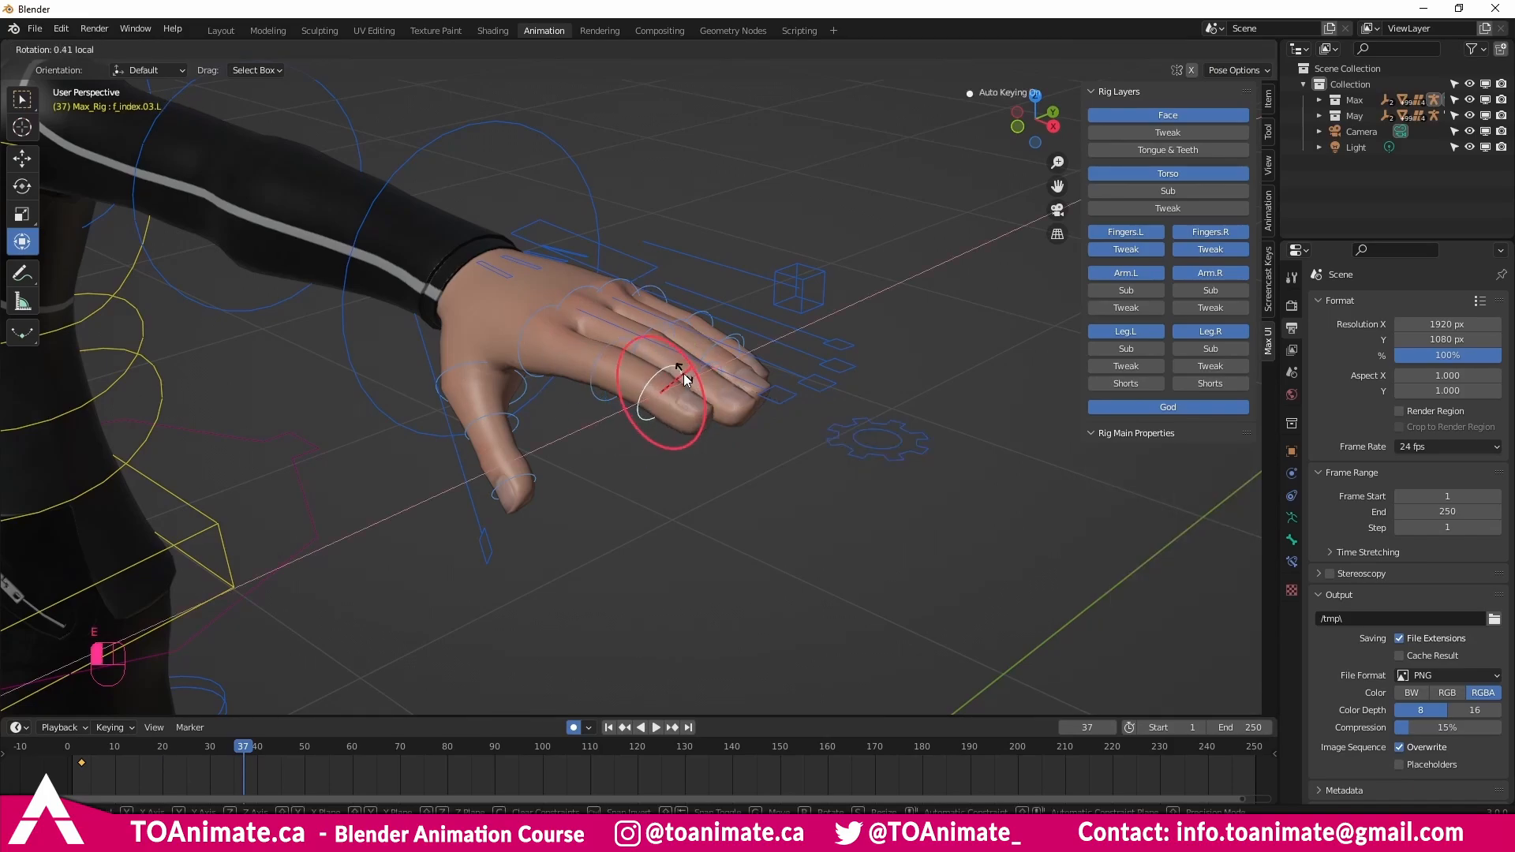
{"action": "left_click_drag", "start_coordinate": [684, 373], "coordinate": [685, 375]}
Set the left hand's IK Fingers to 1 and move the index finger's IK target around to test it.
{"action": "left_click", "coordinate": [885, 440]}
{"action": "mouse_move", "coordinate": [1160, 649]}
{"action": "left_mouse_down"}
{"action": "mouse_move", "coordinate": [1263, 669]}
{"action": "mouse_move", "coordinate": [1152, 639]}
{"action": "mouse_move", "coordinate": [1249, 655]}
{"action": "left_mouse_up"}
{"action": "middle_click_drag", "start_coordinate": [644, 491], "coordinate": [675, 499]}
{"action": "left_click", "coordinate": [733, 505]}
{"action": "scroll", "coordinate": [718, 481], "scroll_direction": "up", "scroll_amount": 3}
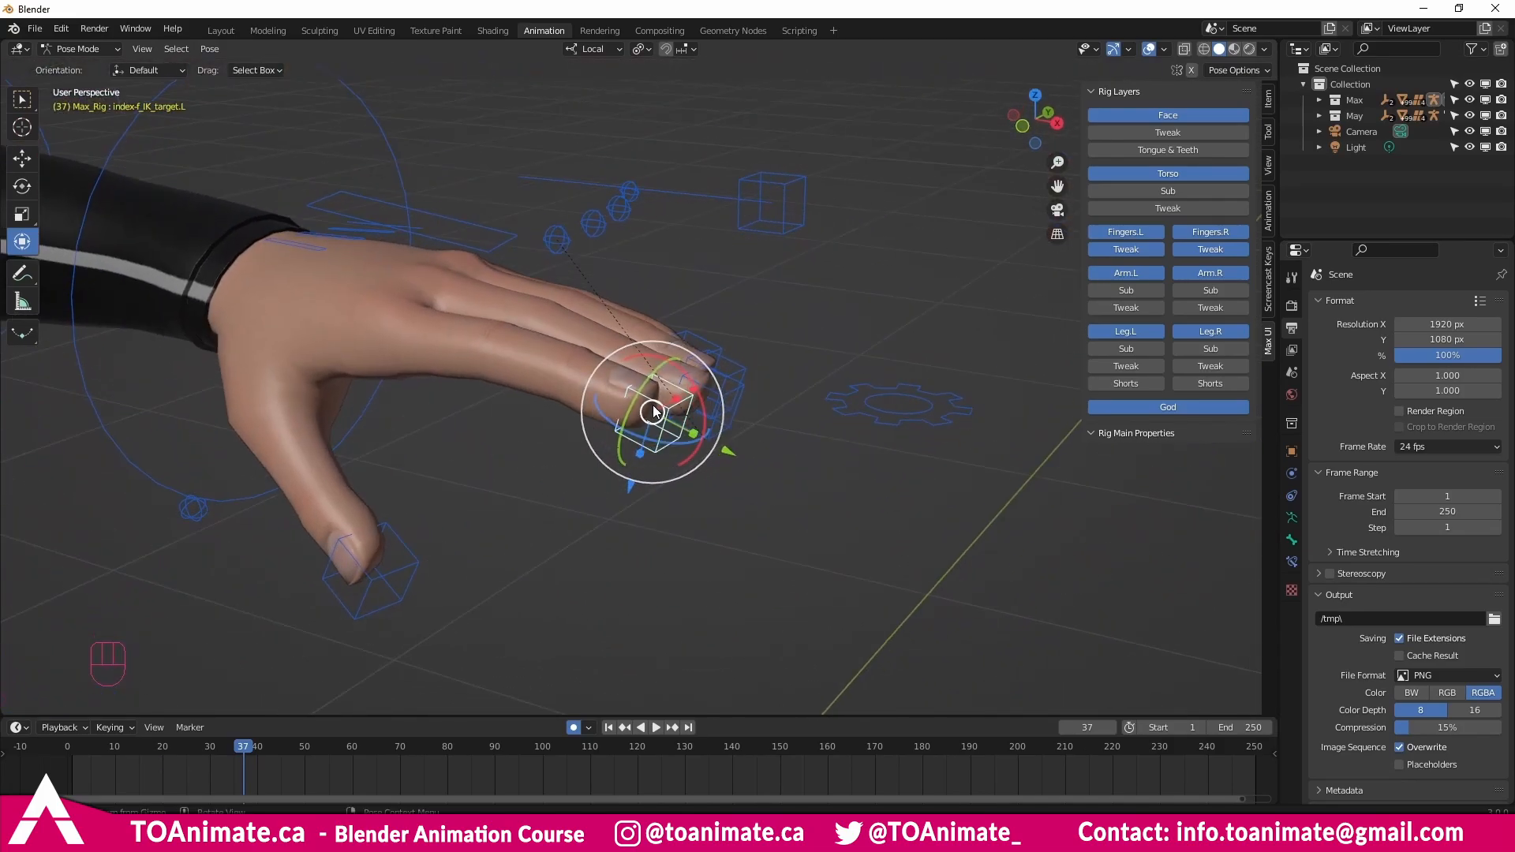
{"action": "left_click_drag", "start_coordinate": [654, 411], "coordinate": [529, 430]}
{"action": "left_click_drag", "start_coordinate": [550, 513], "coordinate": [732, 447]}
Set the left hand's IK Fingers Stretch to 1 and undo the trial moves of the index finger's IK target.
{"action": "left_click", "coordinate": [898, 427]}
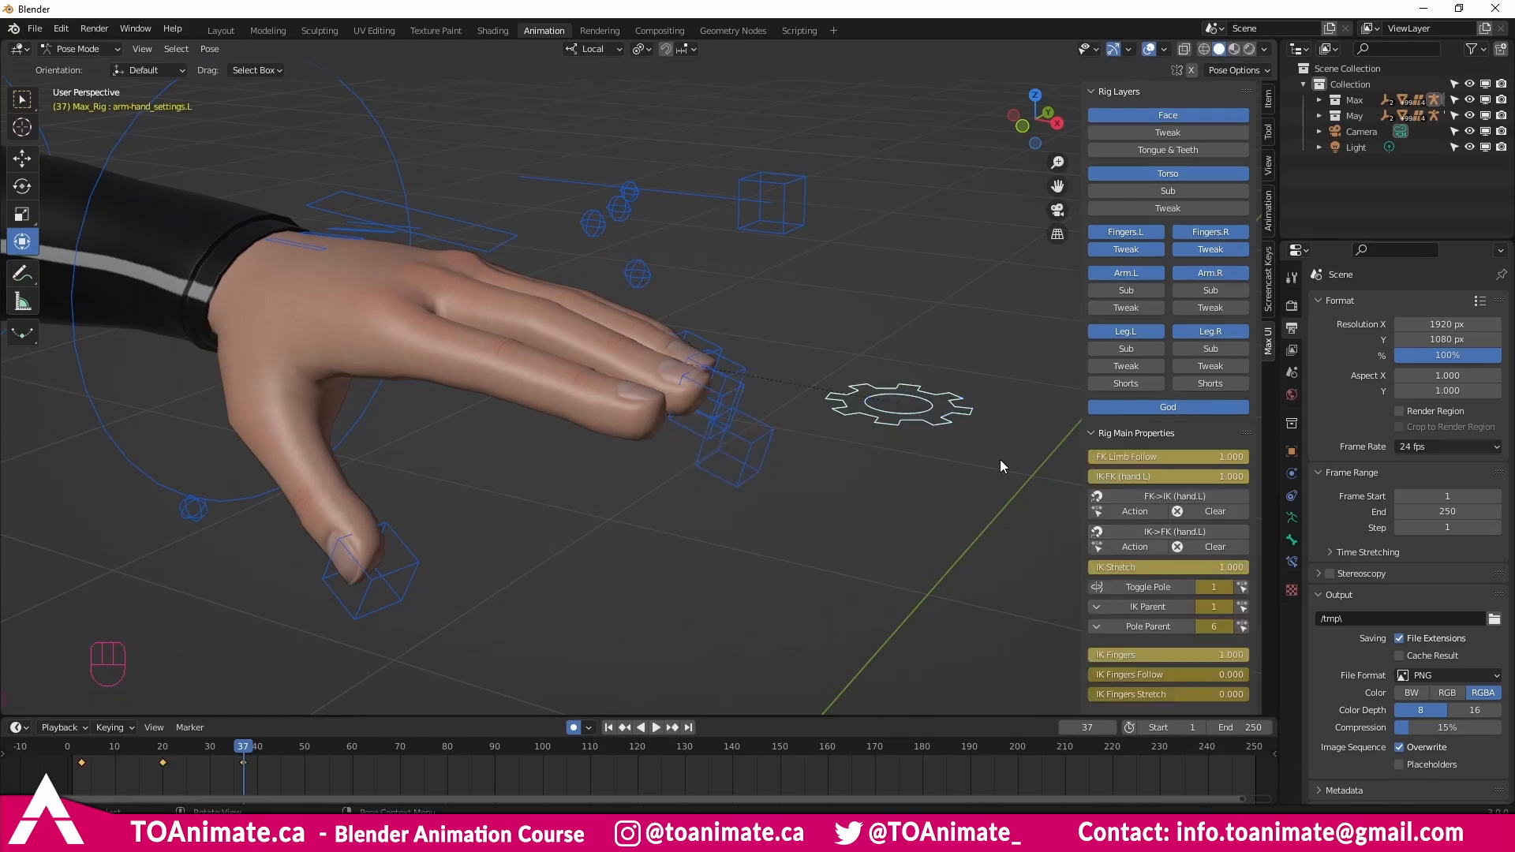
{"action": "scroll", "coordinate": [1138, 565], "scroll_direction": "down", "scroll_amount": 1}
{"action": "left_click_drag", "start_coordinate": [1145, 671], "coordinate": [1212, 672]}
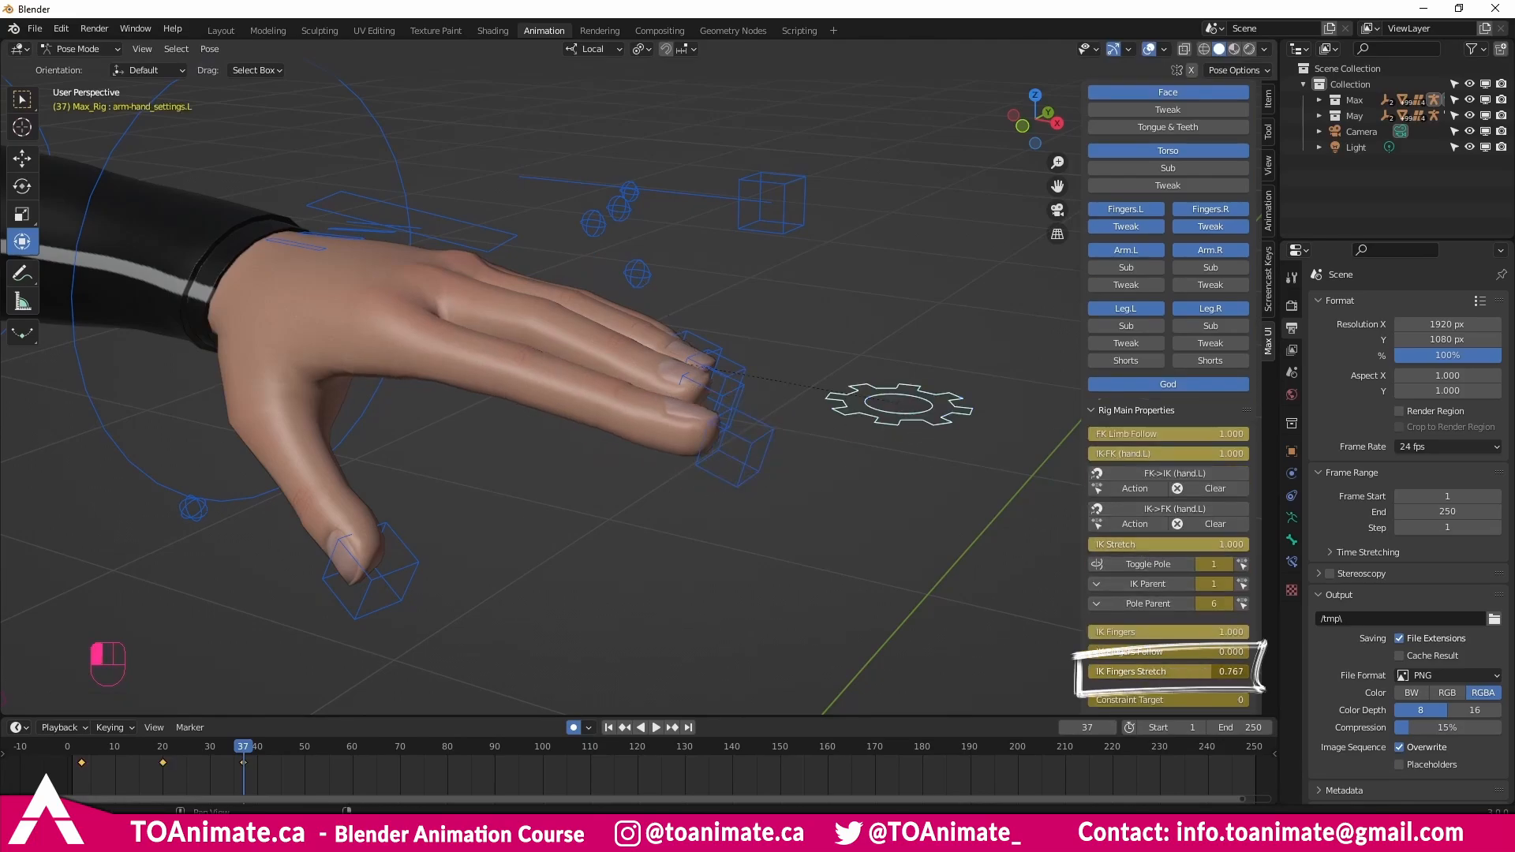
{"action": "key", "text": "ctrl+z"}
{"action": "key", "text": "ctrl+z"}
{"action": "key", "text": "ctrl+z"}
{"action": "key", "text": "ctrl+z"}
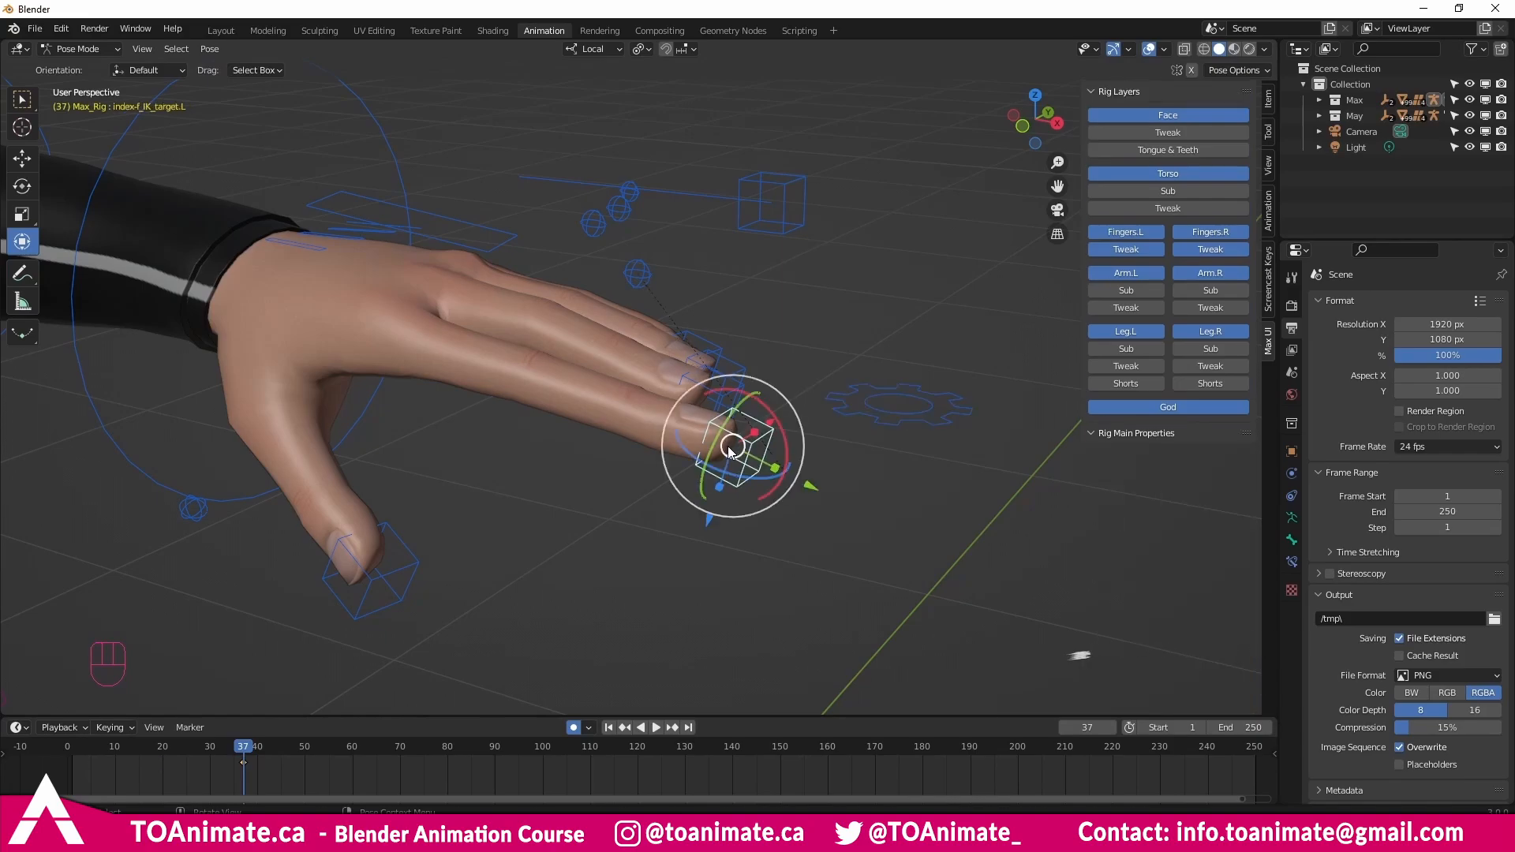
Set the left hand's IK-FK and IK Stretch both to 0.
{"action": "scroll", "coordinate": [676, 429], "scroll_direction": "down", "scroll_amount": 3}
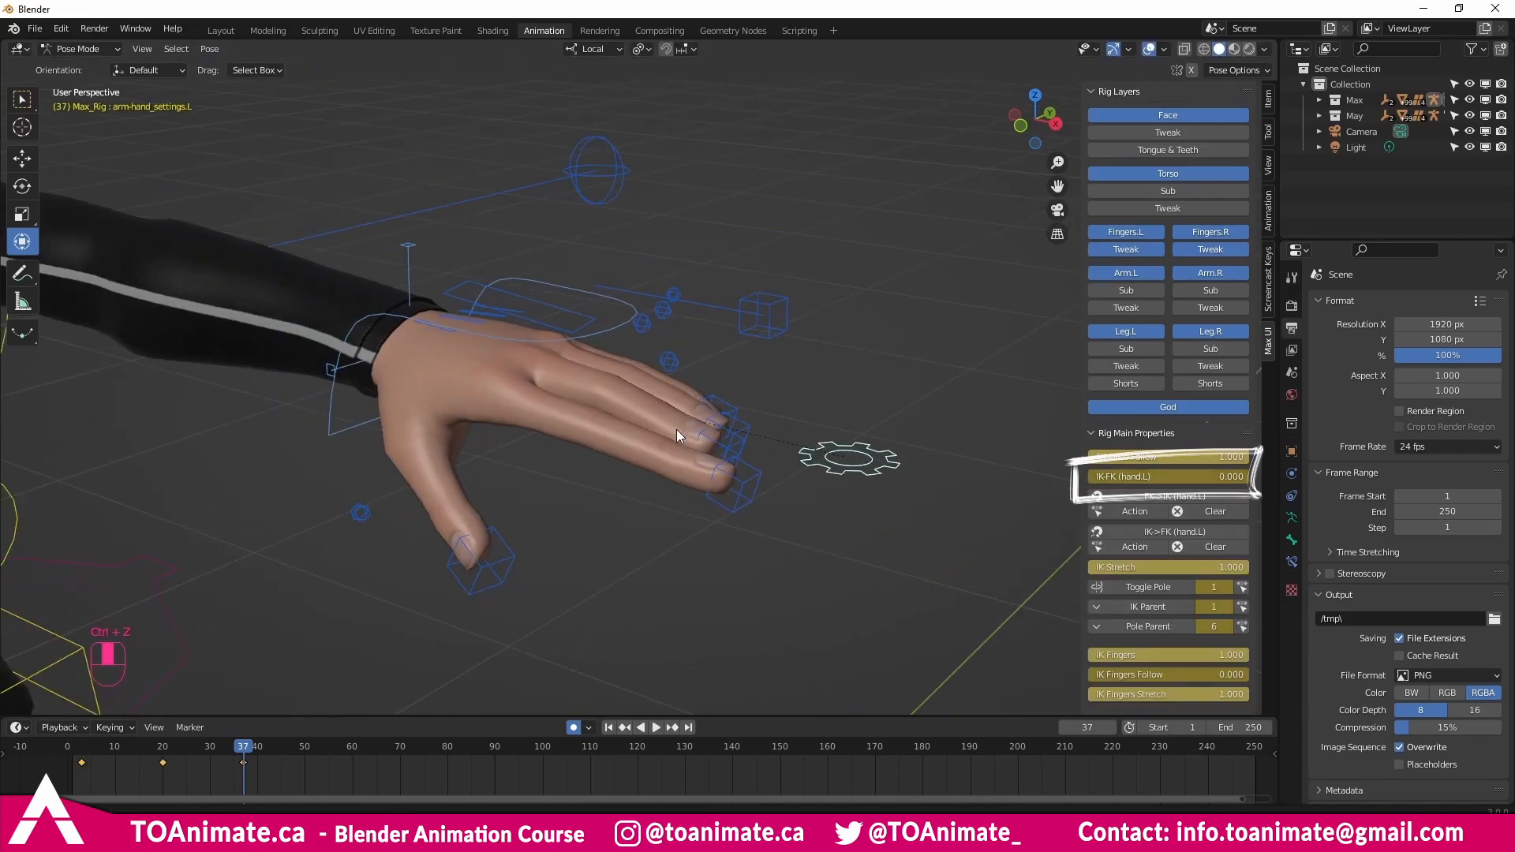
{"action": "middle_click_drag", "start_coordinate": [675, 429], "coordinate": [502, 360]}
{"action": "left_click", "coordinate": [471, 371]}
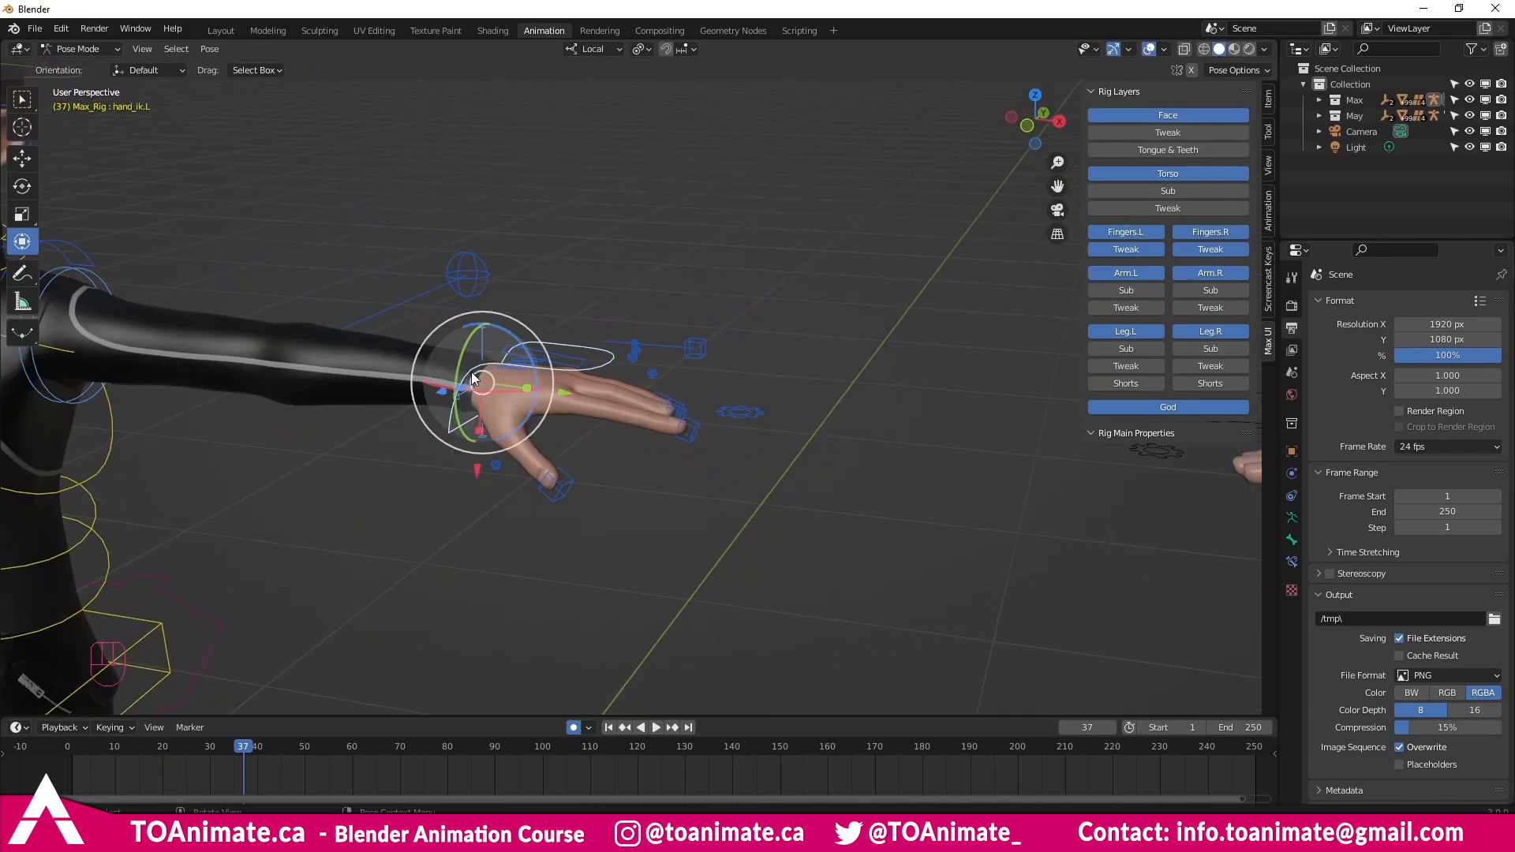
{"action": "key", "text": "ctrl+z"}
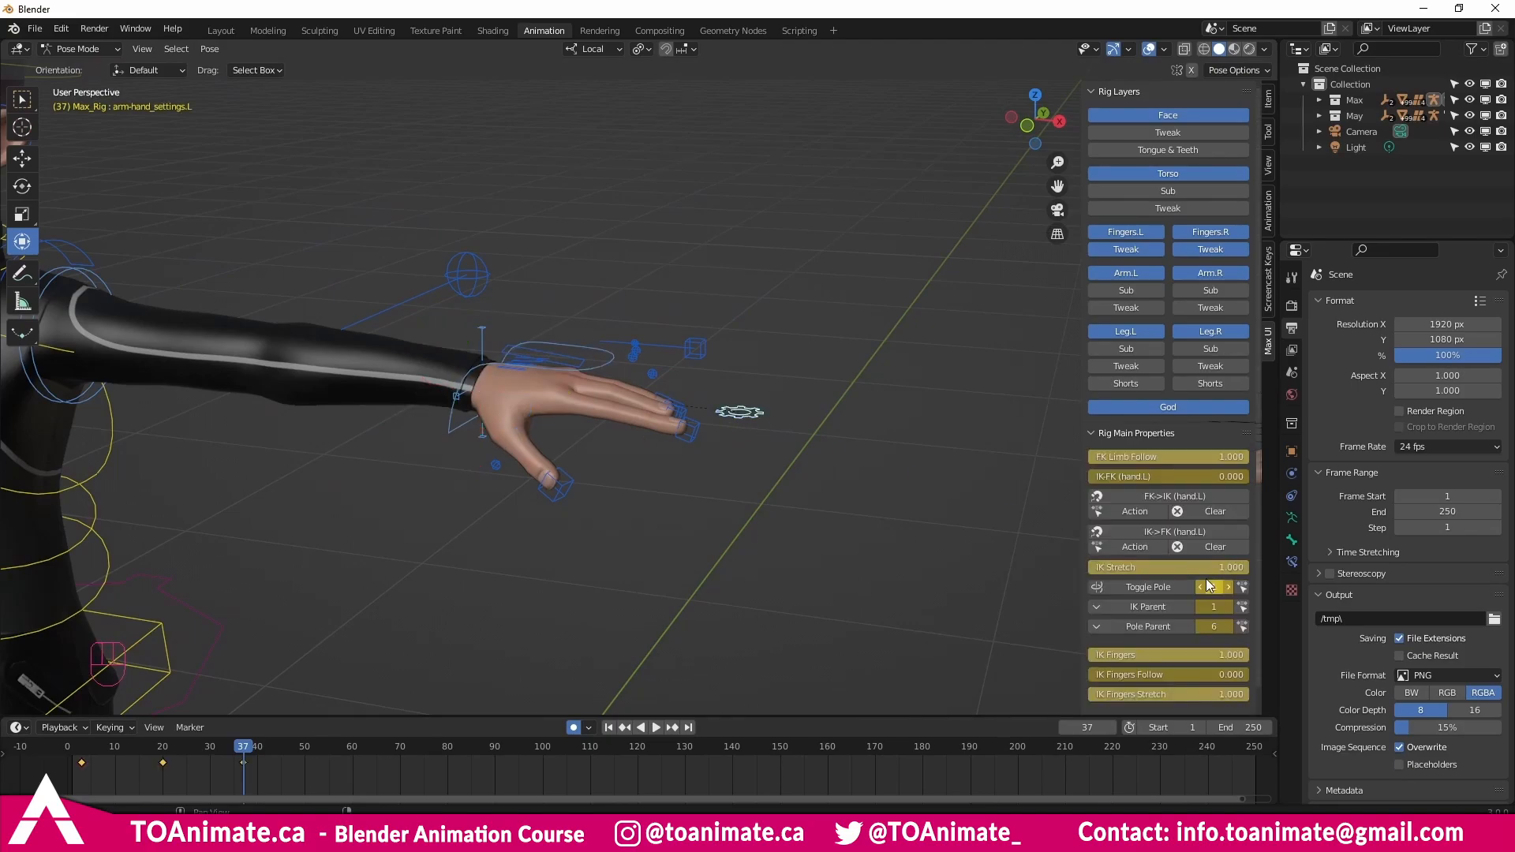
{"action": "left_click_drag", "start_coordinate": [1231, 565], "coordinate": [1093, 566]}
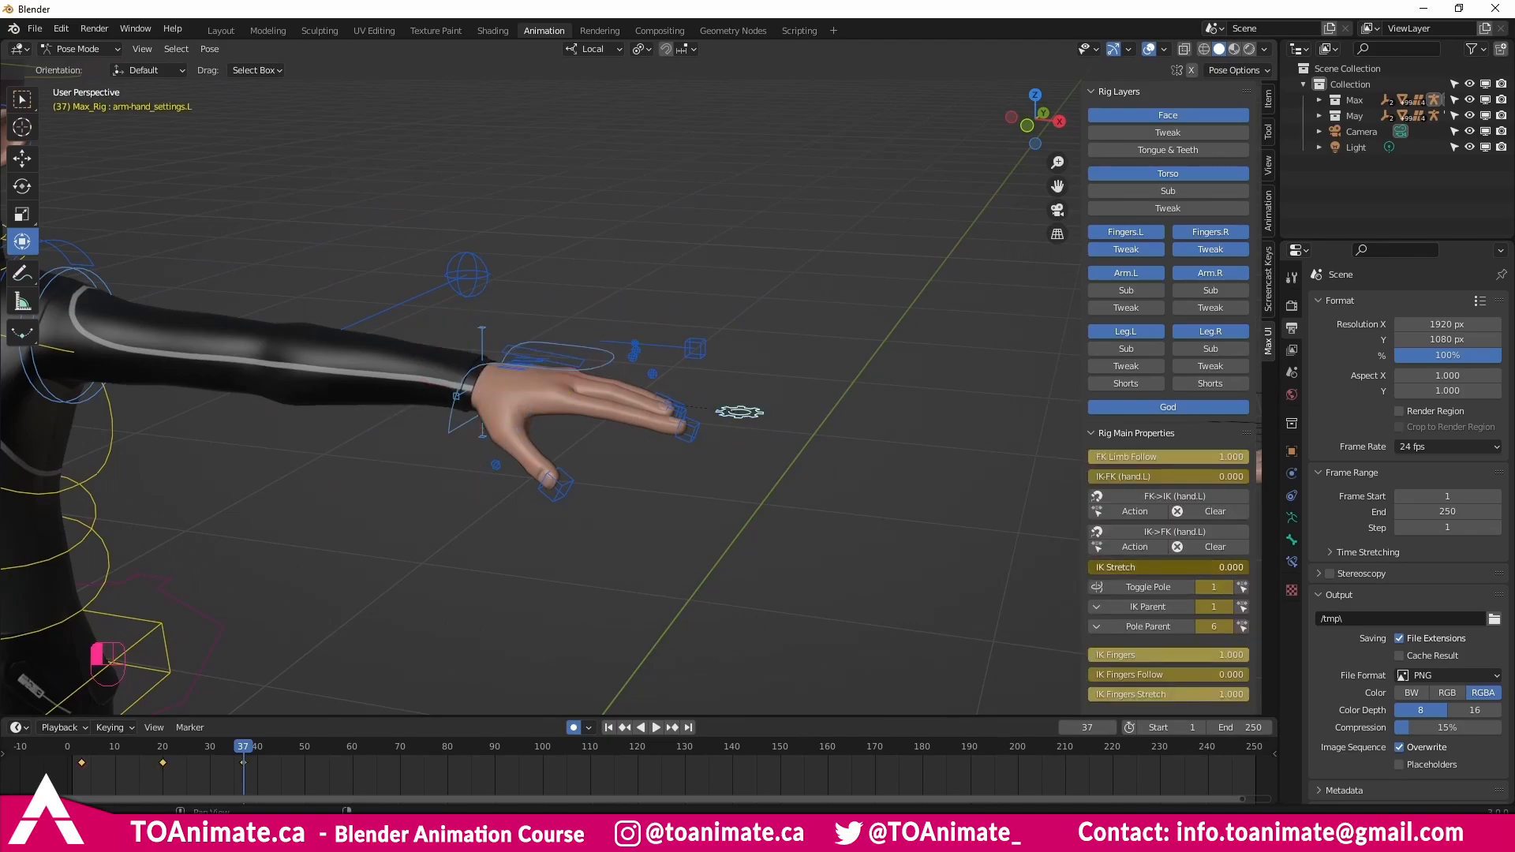
Try moving the left hand's IK control about 0.1 m outward while the fingers are in IK.
{"action": "left_click", "coordinate": [476, 368]}
{"action": "key", "text": "g"}
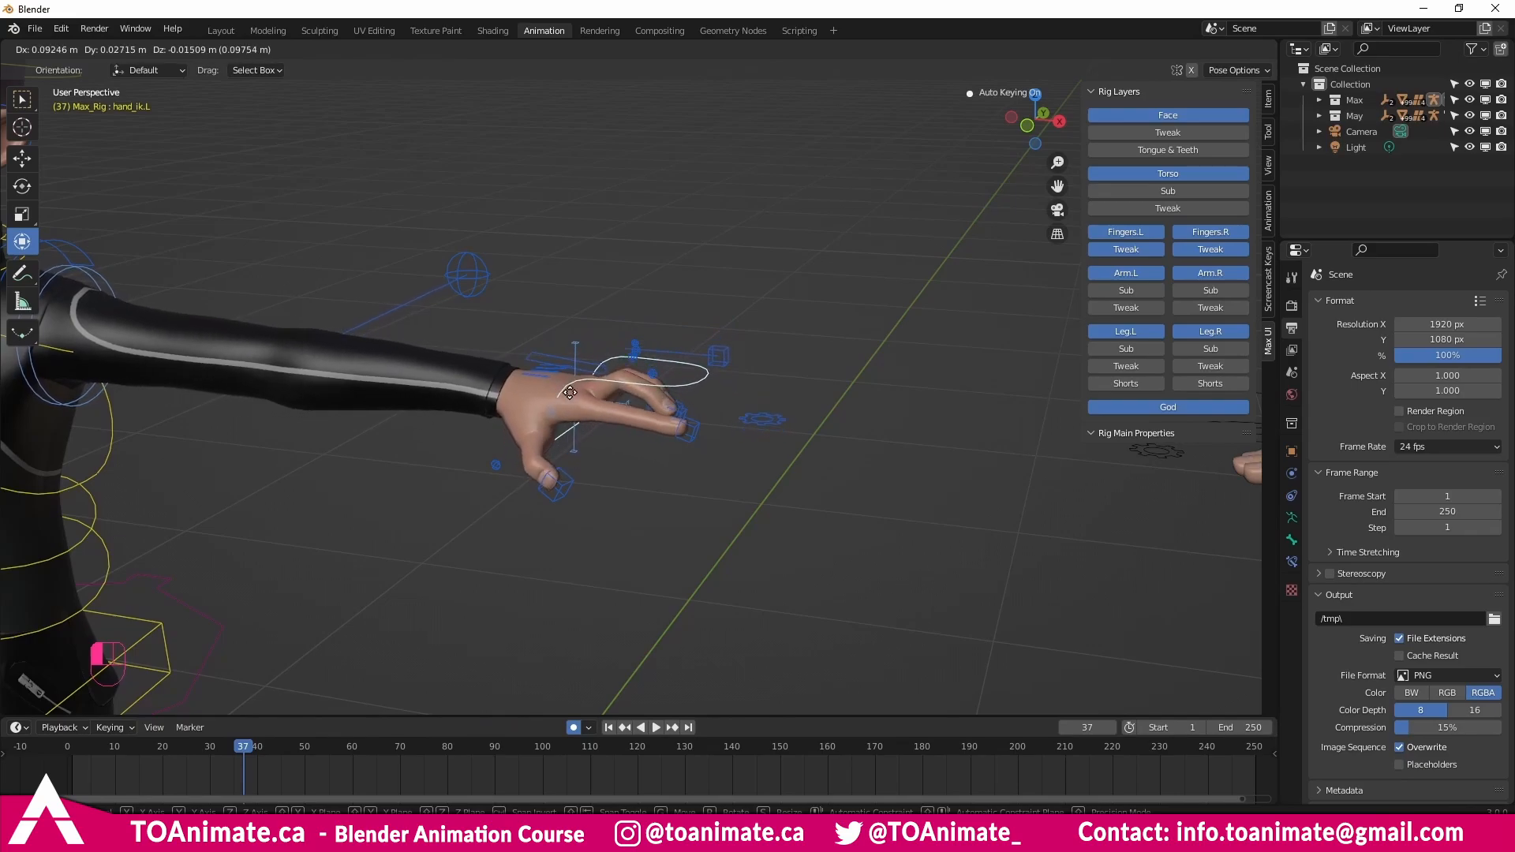
{"action": "mouse_move", "coordinate": [577, 393]}
{"action": "left_mouse_down"}
{"action": "mouse_move", "coordinate": [580, 420]}
{"action": "mouse_move", "coordinate": [550, 401]}
{"action": "mouse_move", "coordinate": [588, 394]}
{"action": "left_mouse_up"}
{"action": "right_click", "coordinate": [587, 393]}
Set the left hand's IK Fingers to 0 and try moving the hand's IK control outward.
{"action": "scroll", "coordinate": [617, 438], "scroll_direction": "up", "scroll_amount": 3}
{"action": "middle_click_drag", "start_coordinate": [630, 418], "coordinate": [712, 472]}
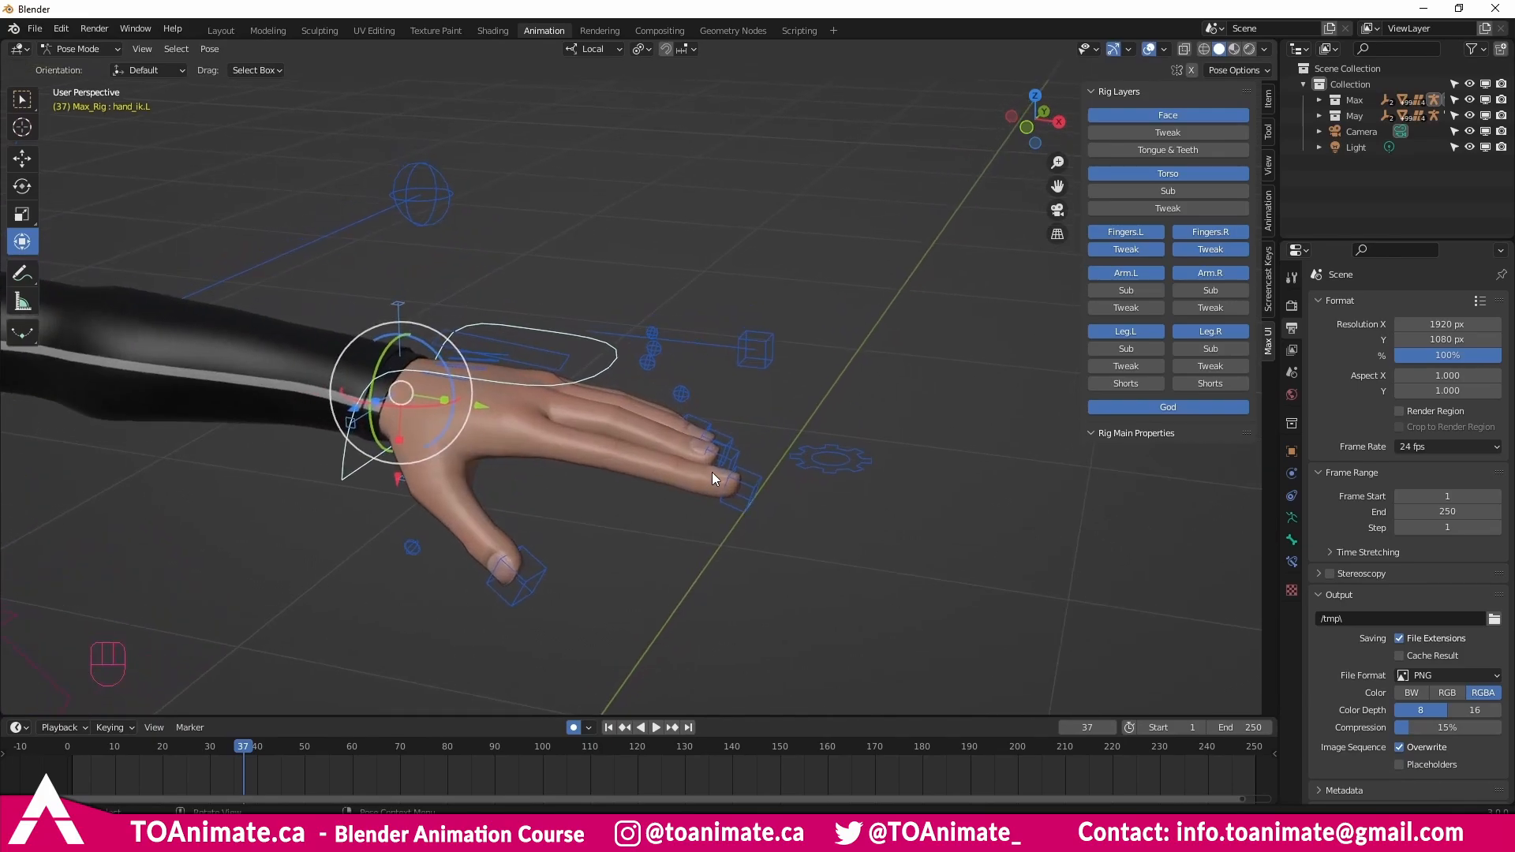
{"action": "left_click", "coordinate": [827, 472]}
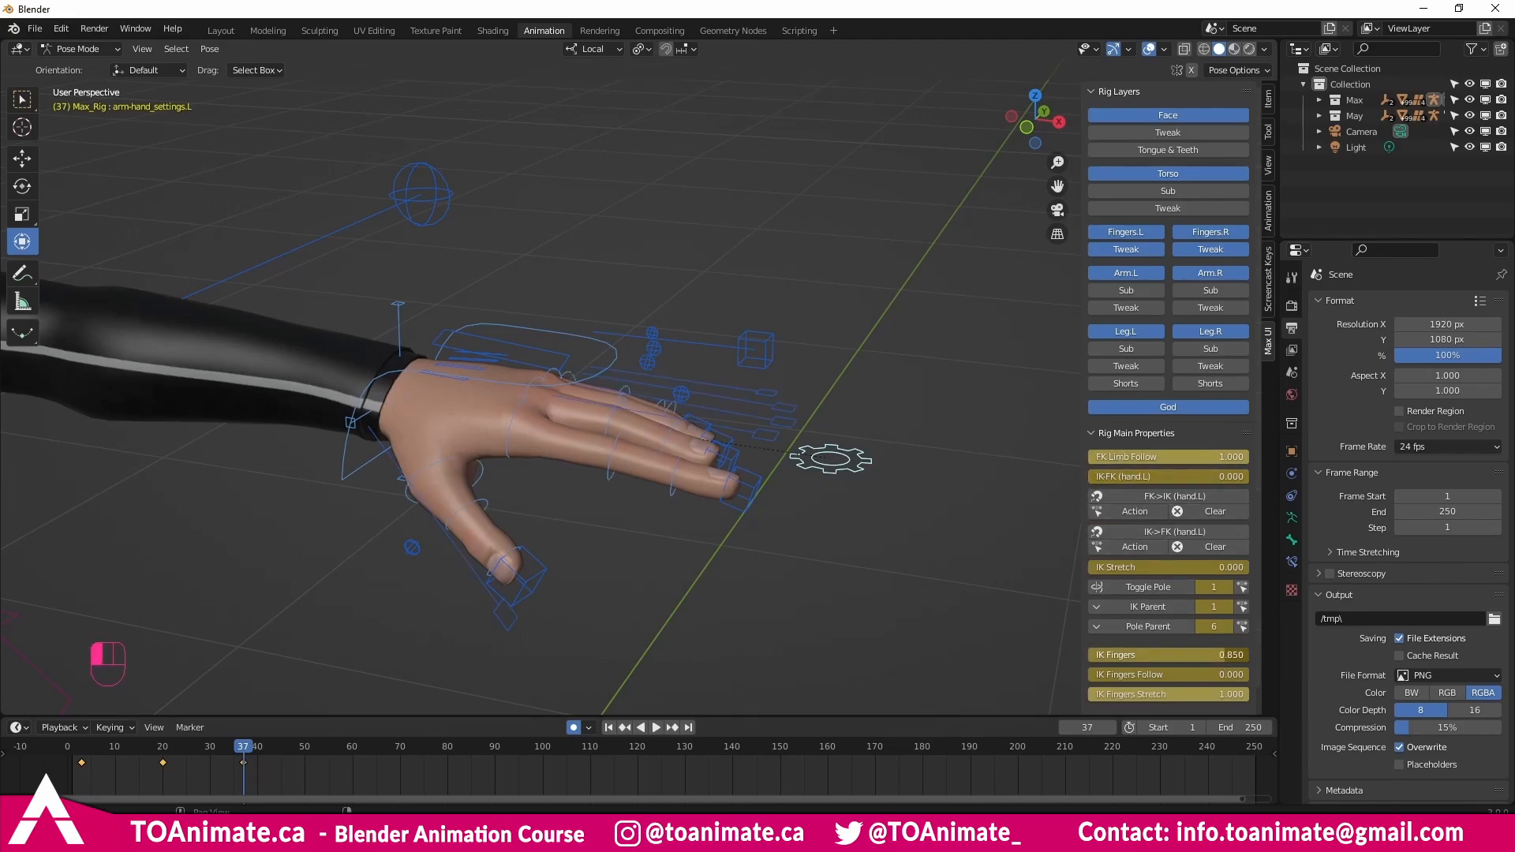
{"action": "left_click_drag", "start_coordinate": [1220, 655], "coordinate": [718, 609]}
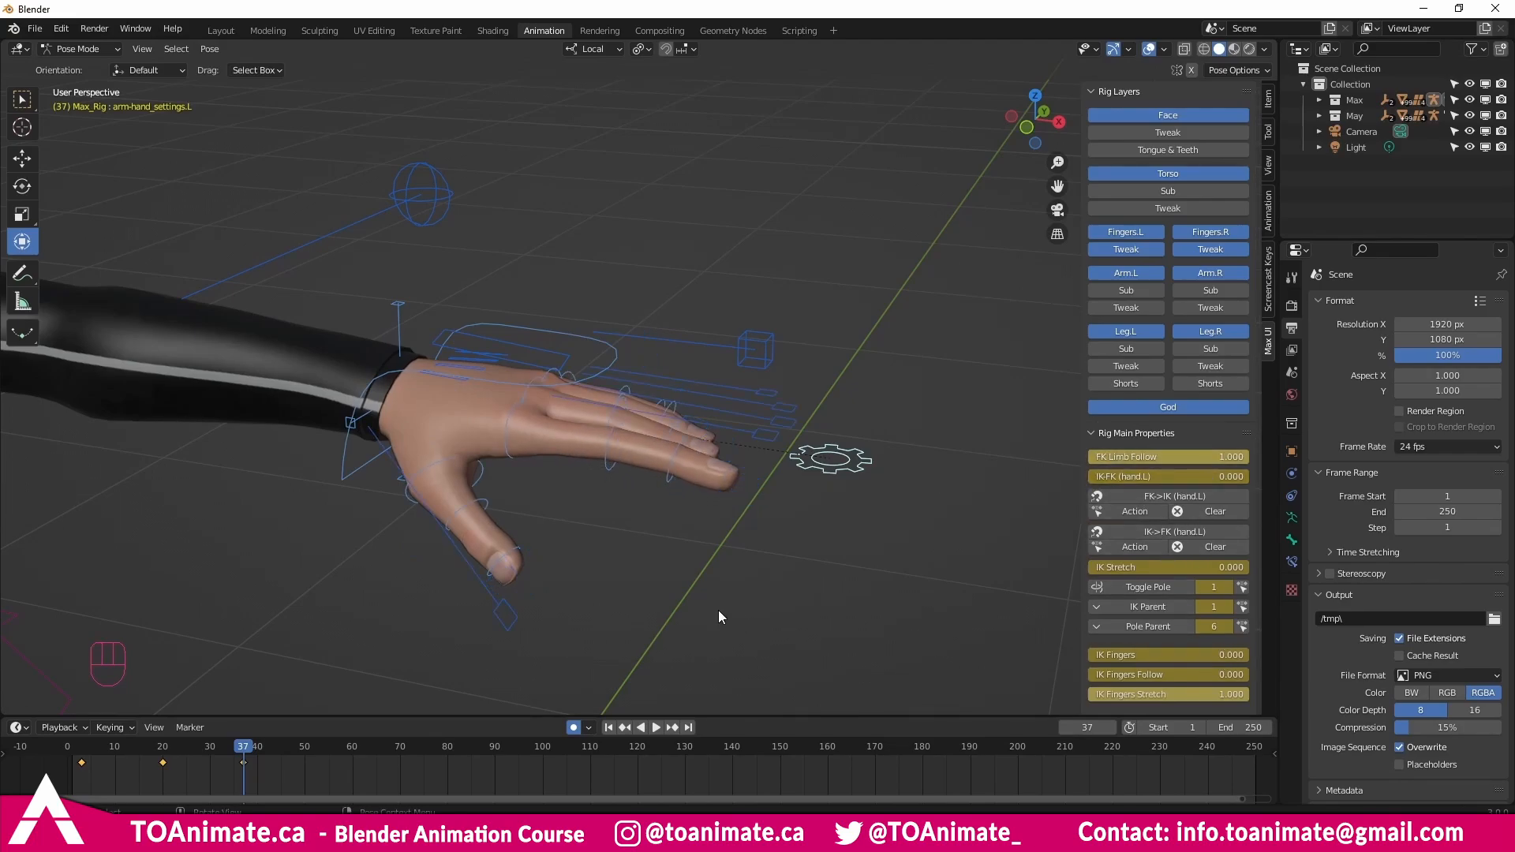
{"action": "left_click", "coordinate": [379, 373]}
{"action": "left_click_drag", "start_coordinate": [391, 384], "coordinate": [443, 401]}
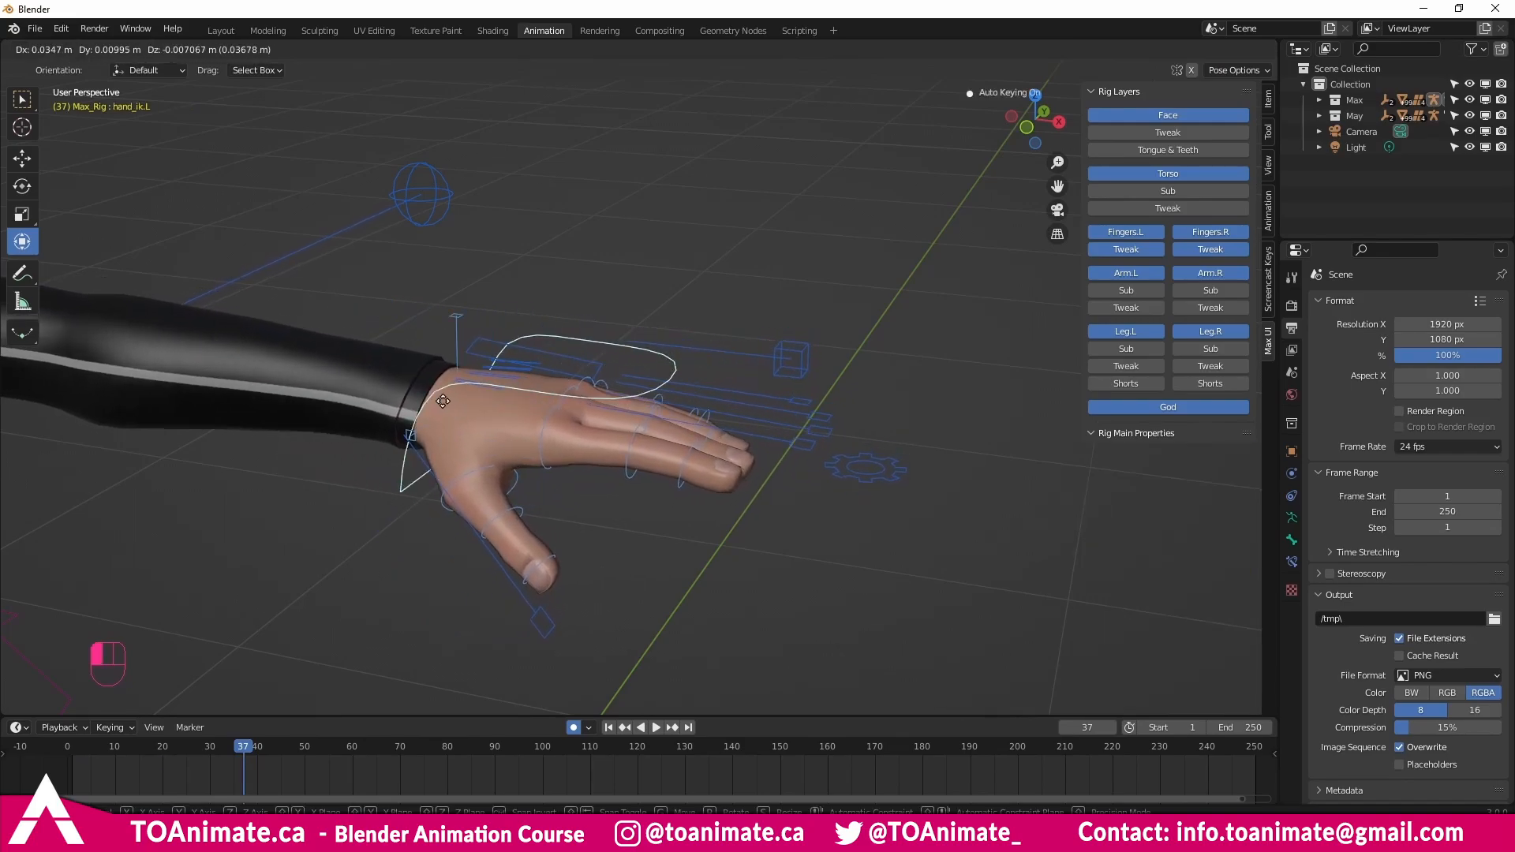
{"action": "right_click", "coordinate": [443, 401]}
Set the left hand's IK Stretch to 1 and IK Fingers Stretch to 0, testing the arm with a trial hand move.
{"action": "left_click", "coordinate": [807, 460]}
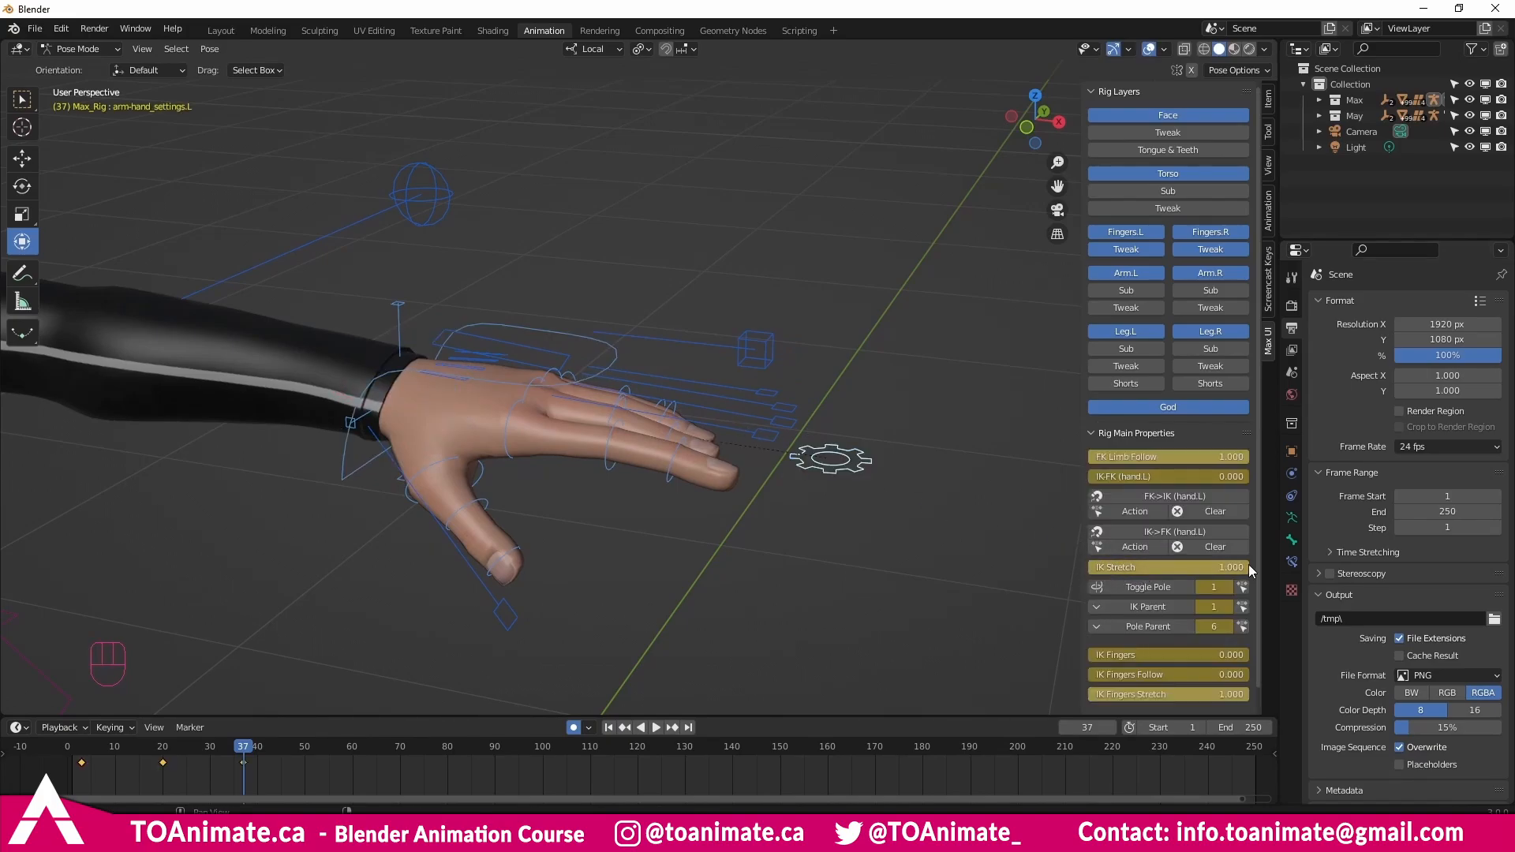
{"action": "left_click_drag", "start_coordinate": [393, 392], "coordinate": [571, 396]}
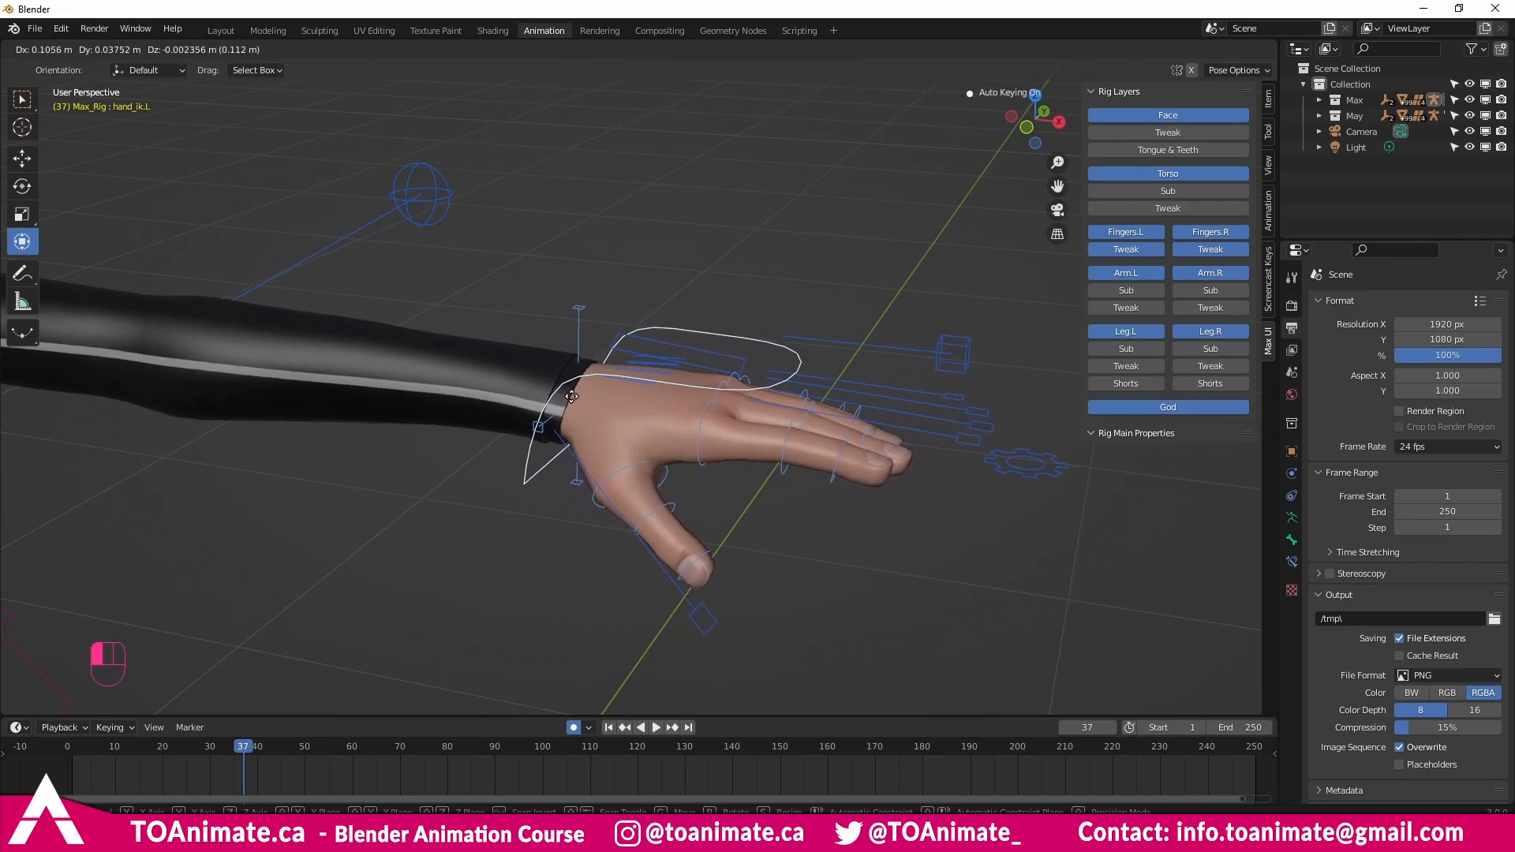
{"action": "key", "text": "ctrl+z"}
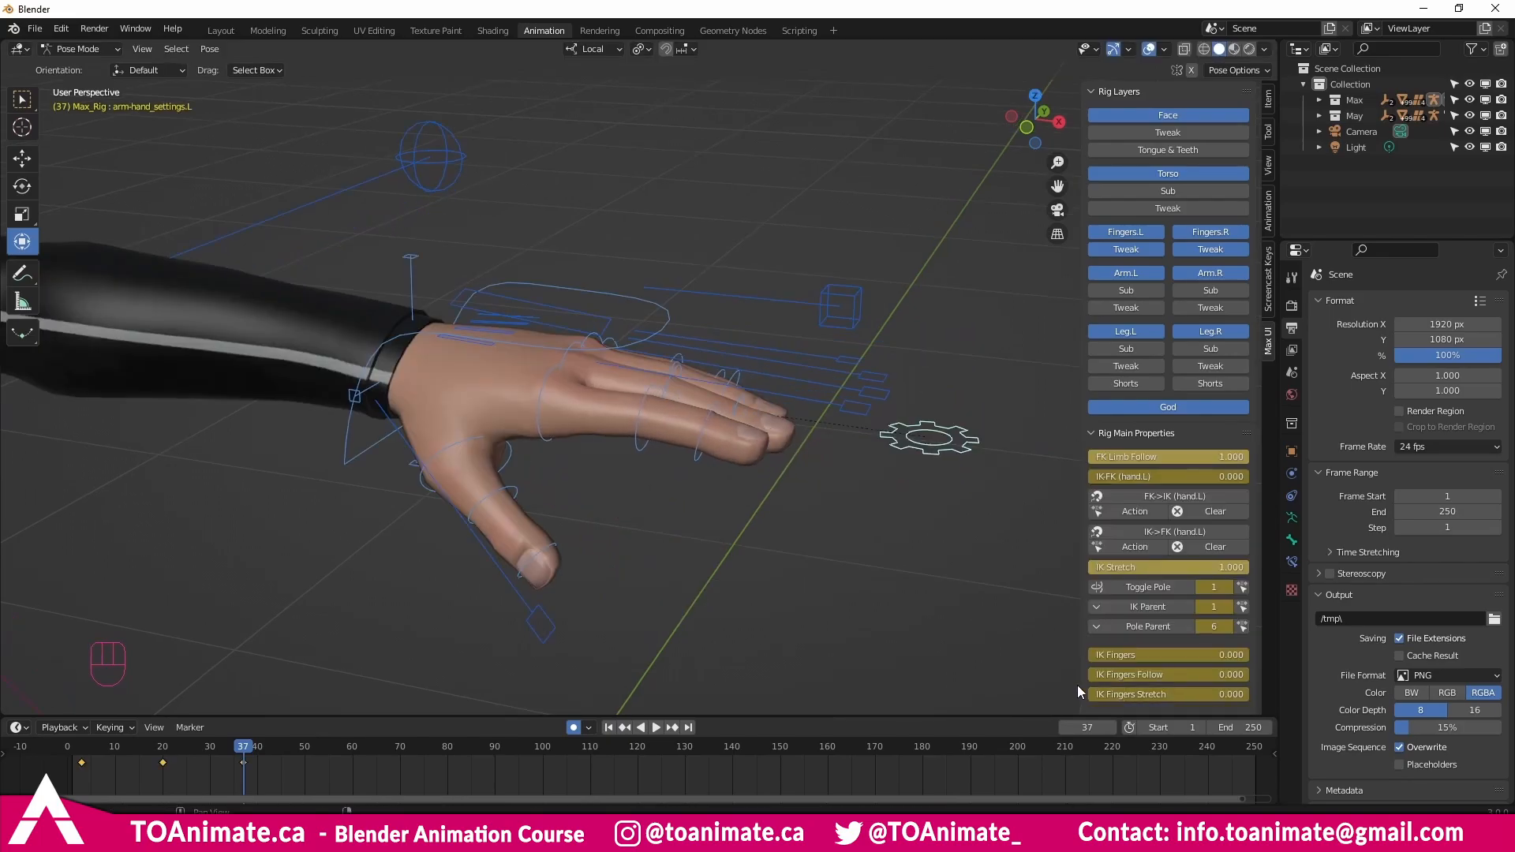
Review the left hand's IK Parent choices and try moving the COG control to see how the hand reacts.
{"action": "middle_click_drag", "start_coordinate": [702, 466], "coordinate": [641, 444]}
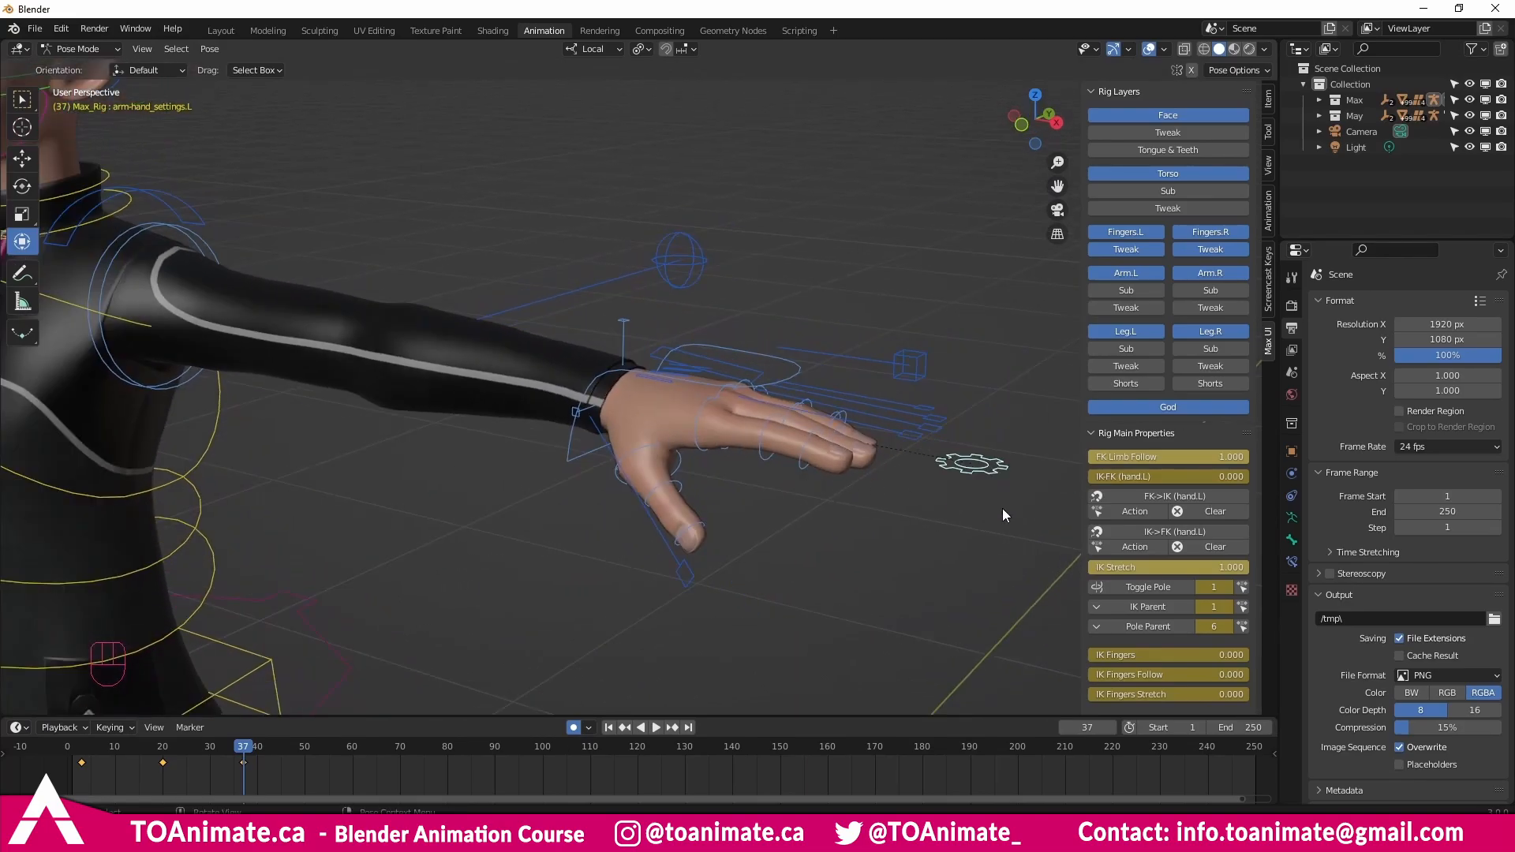
{"action": "scroll", "coordinate": [1174, 574], "scroll_direction": "down", "scroll_amount": 1}
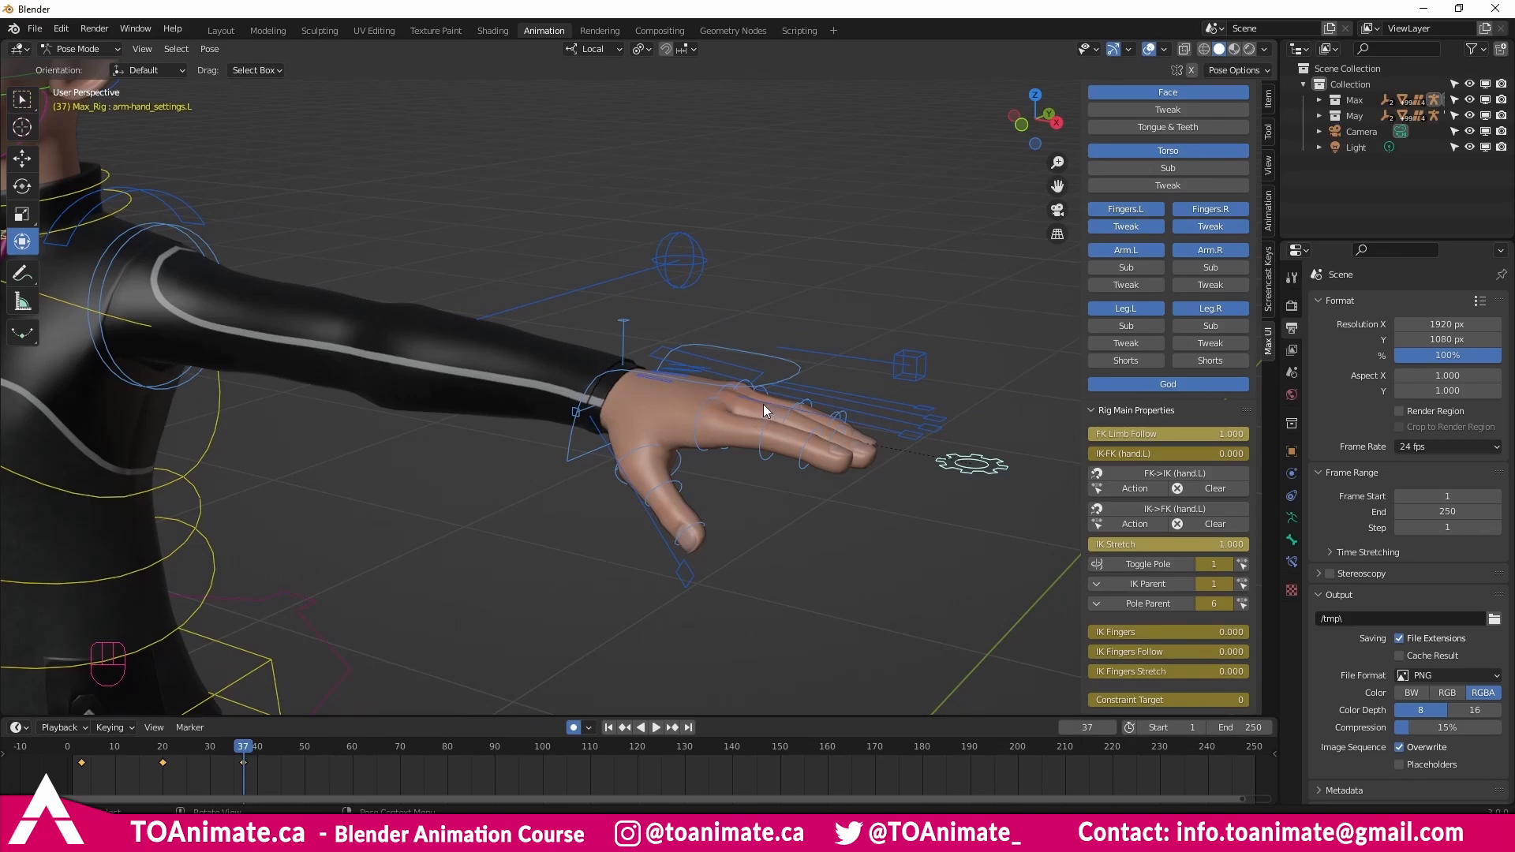
{"action": "left_click", "coordinate": [1148, 585]}
{"action": "scroll", "coordinate": [655, 483], "scroll_direction": "down", "scroll_amount": 6}
{"action": "left_click", "coordinate": [423, 604]}
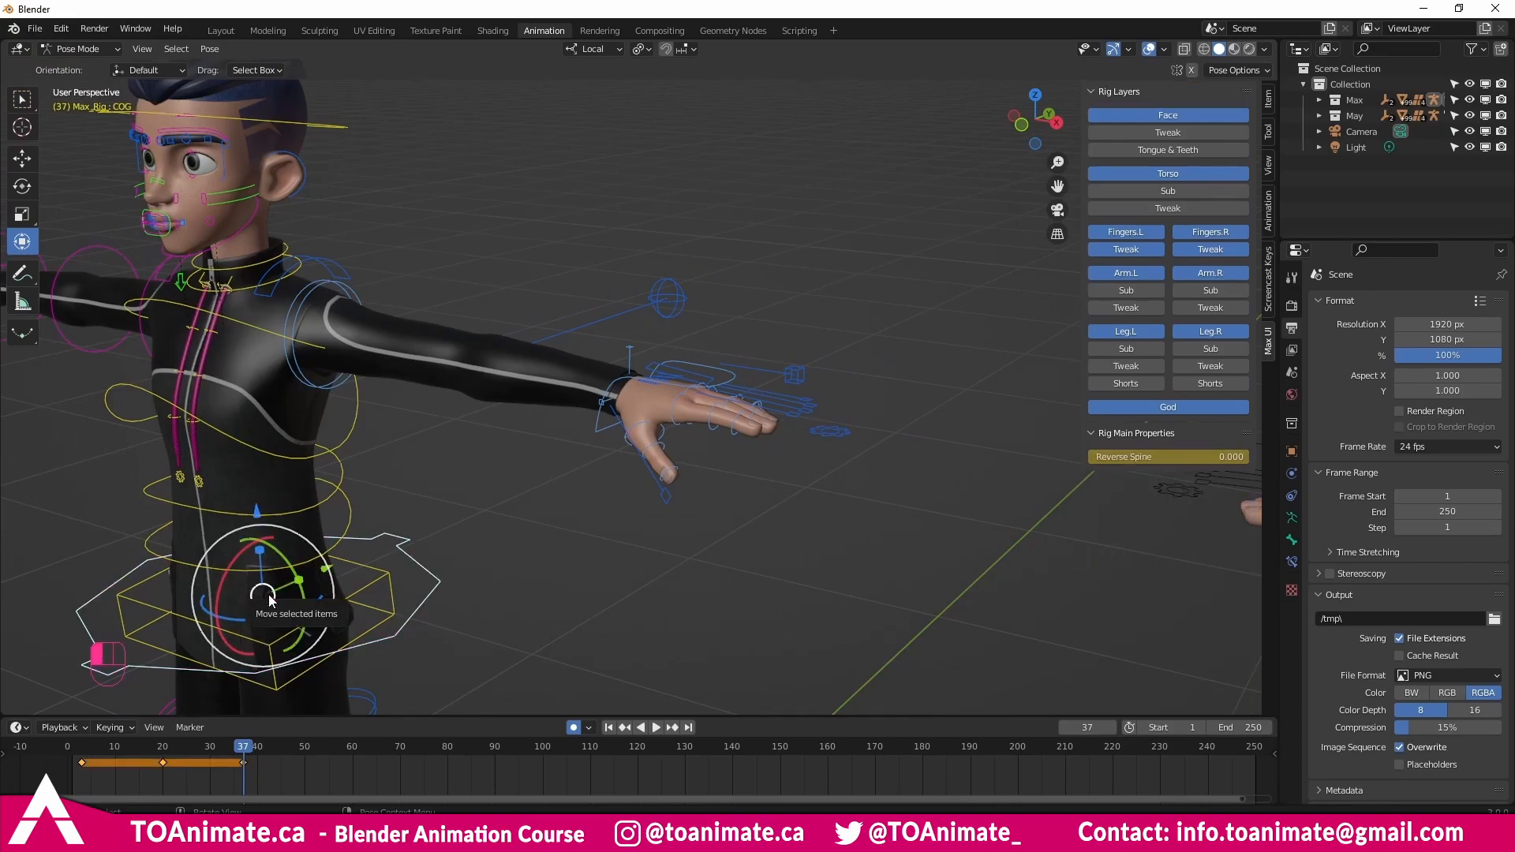
{"action": "left_click_drag", "start_coordinate": [268, 599], "coordinate": [342, 529]}
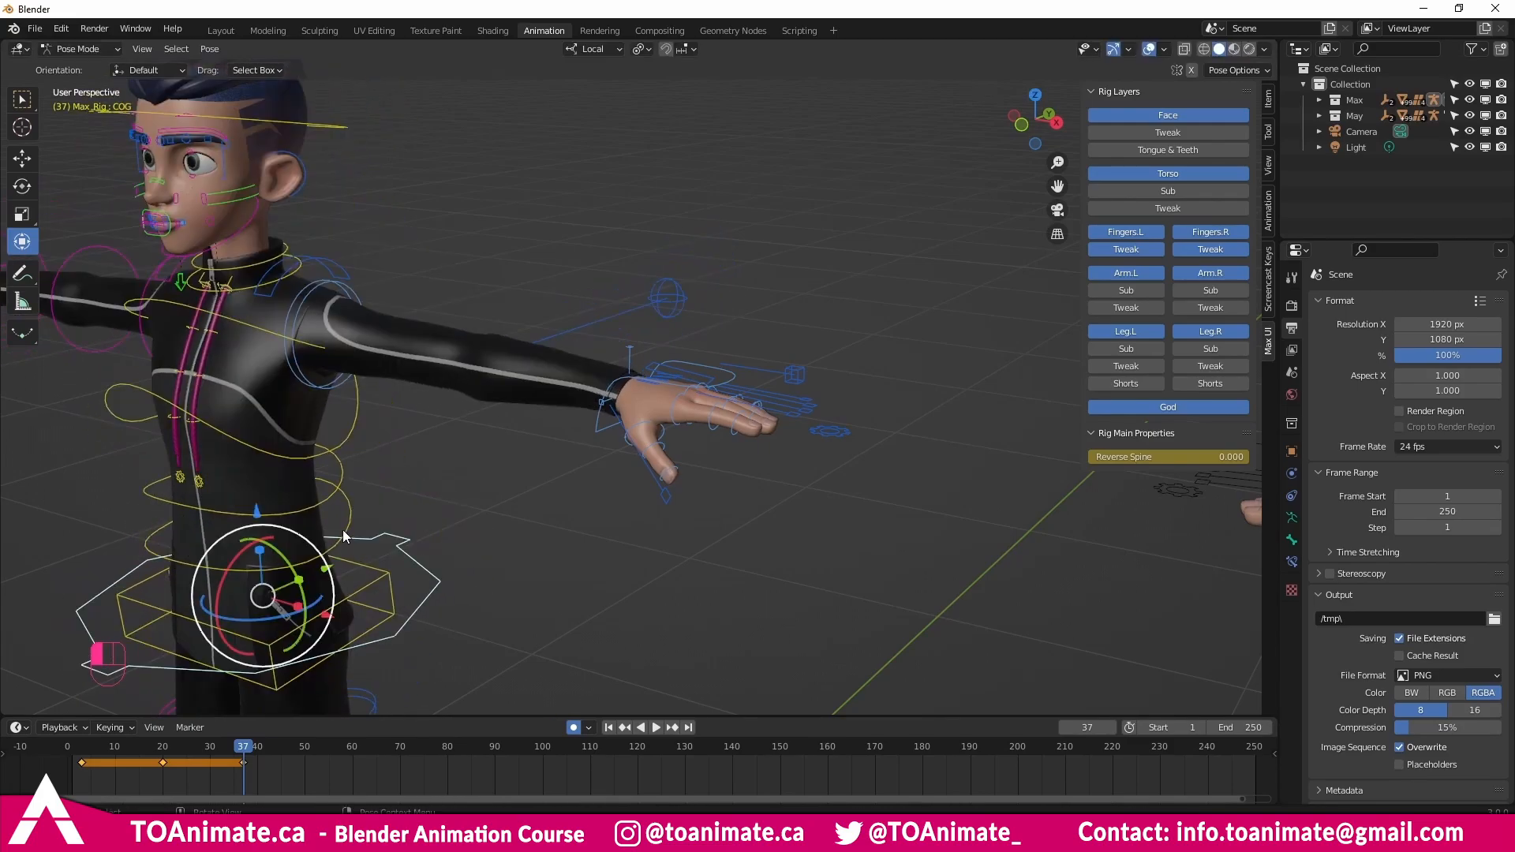
Switch the left hand's IK Parent to COG and try moving the COG control.
{"action": "left_click", "coordinate": [598, 430]}
{"action": "left_click", "coordinate": [847, 436]}
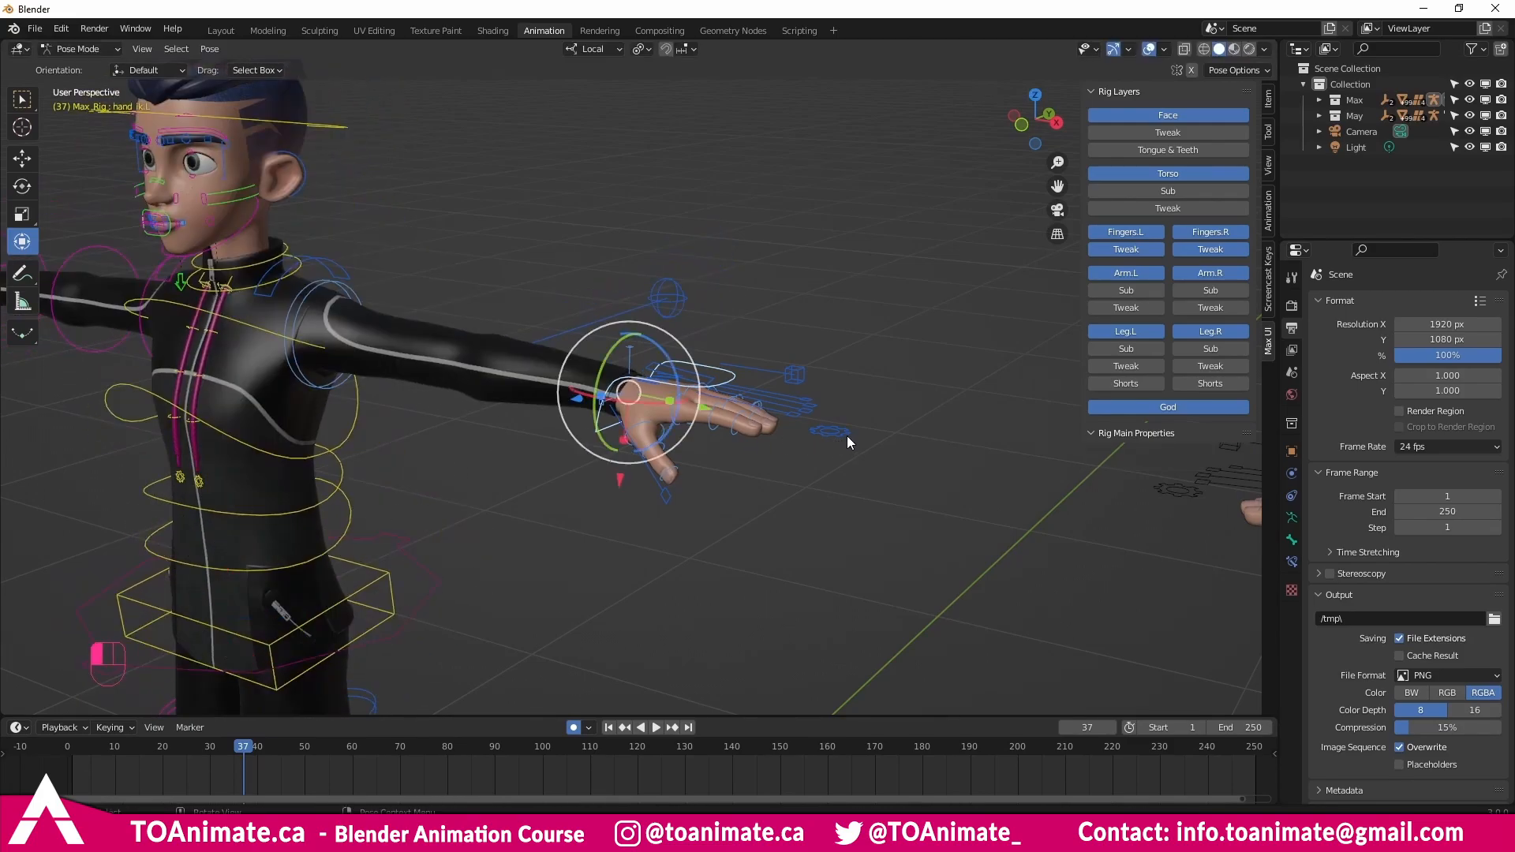
{"action": "left_click", "coordinate": [1163, 607]}
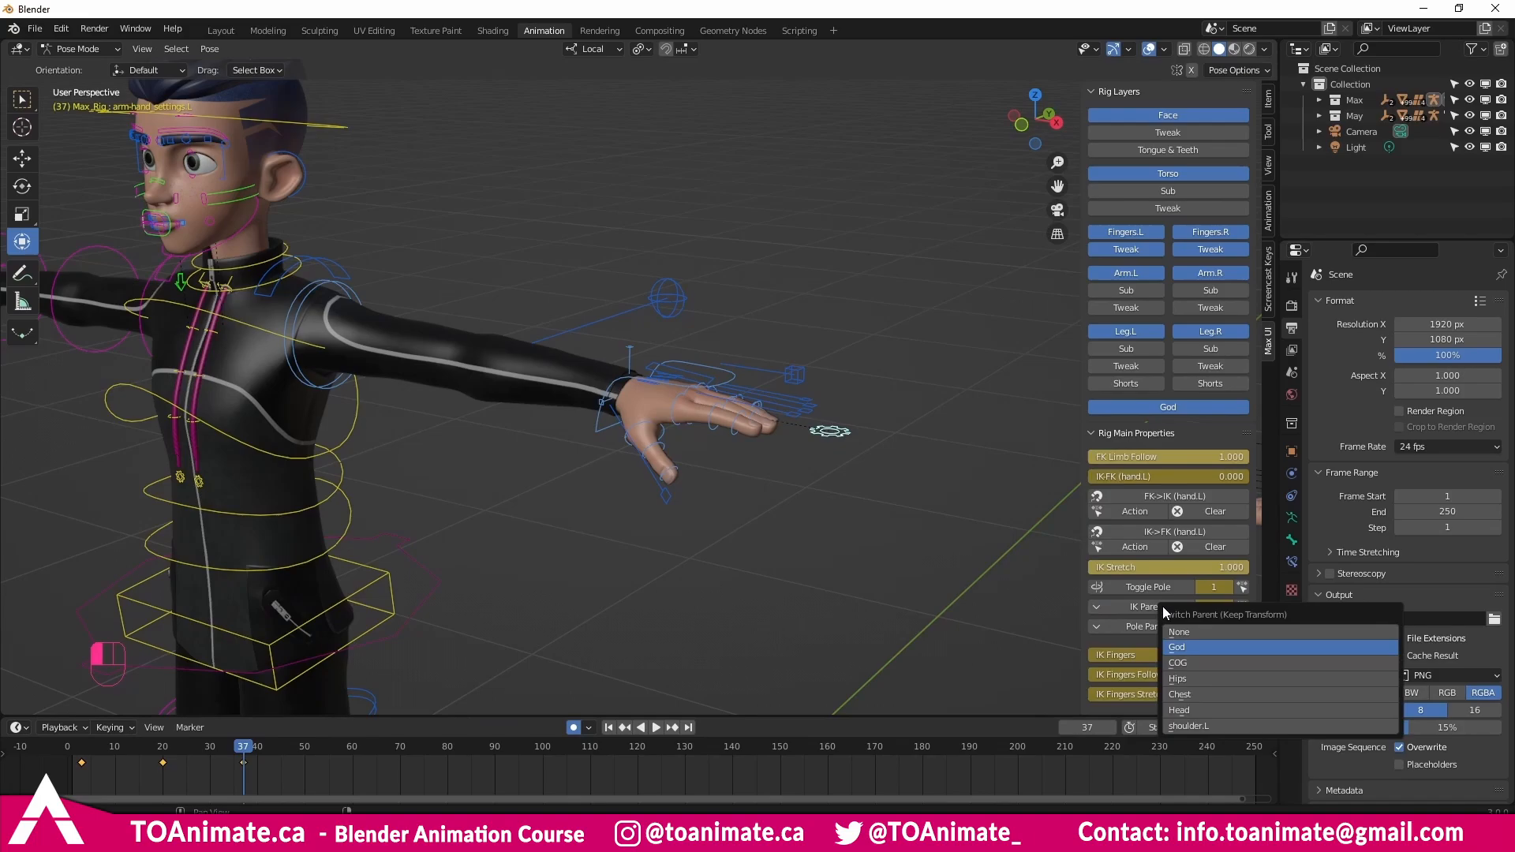
{"action": "left_click", "coordinate": [1195, 666]}
{"action": "left_click", "coordinate": [404, 614]}
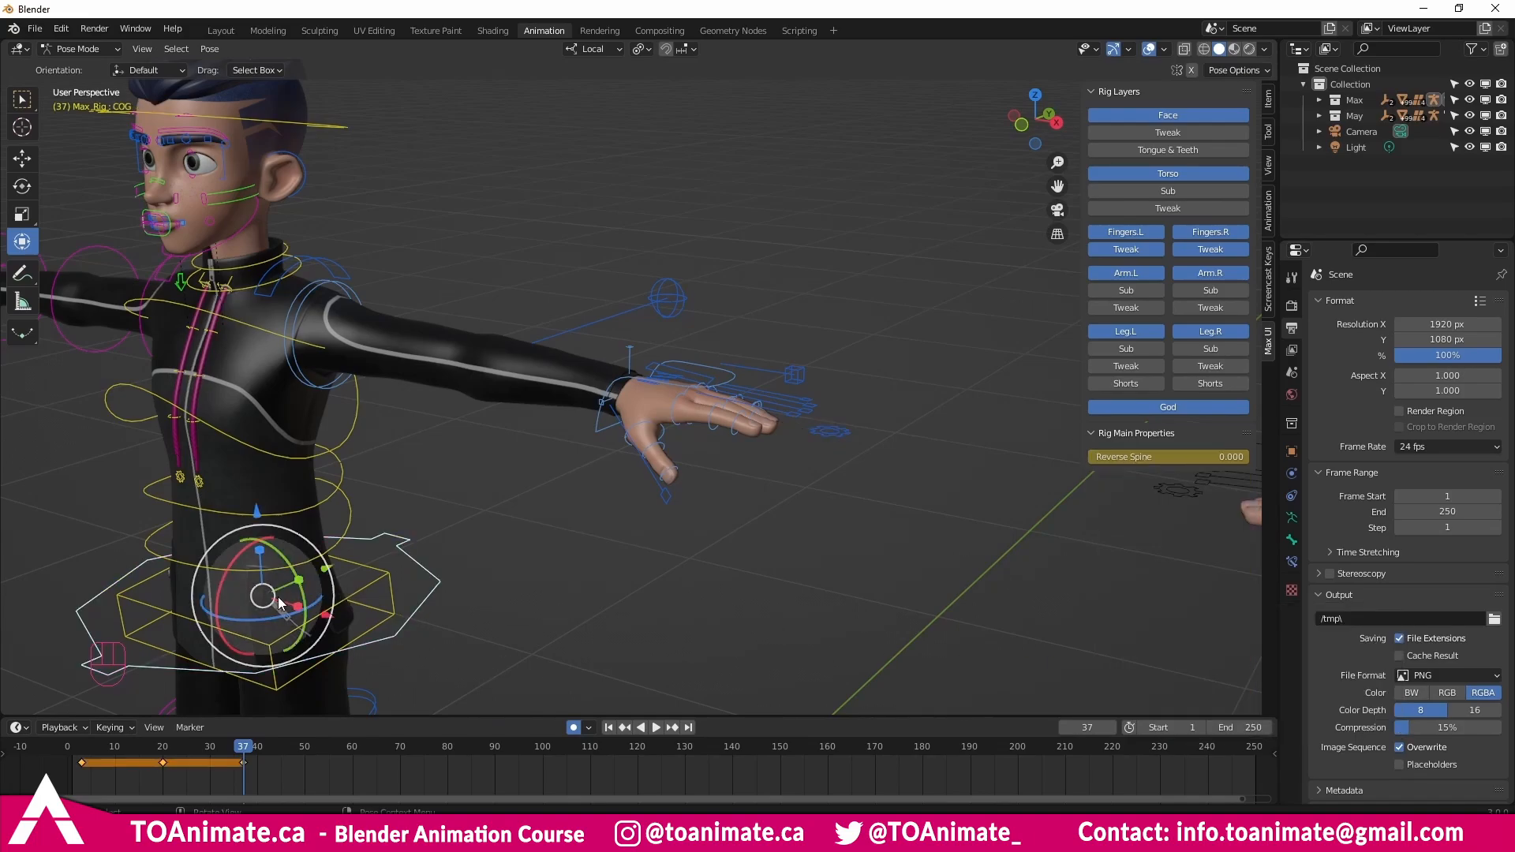
{"action": "left_click_drag", "start_coordinate": [264, 593], "coordinate": [325, 573]}
Select the left hand's IK pivot control and move it about 0.12 m from the wrist to between thumb and index finger.
{"action": "scroll", "coordinate": [684, 411], "scroll_direction": "up", "scroll_amount": 2}
{"action": "left_click", "coordinate": [677, 411]}
{"action": "left_click", "coordinate": [665, 381]}
{"action": "middle_click_drag", "start_coordinate": [665, 380], "coordinate": [639, 521]}
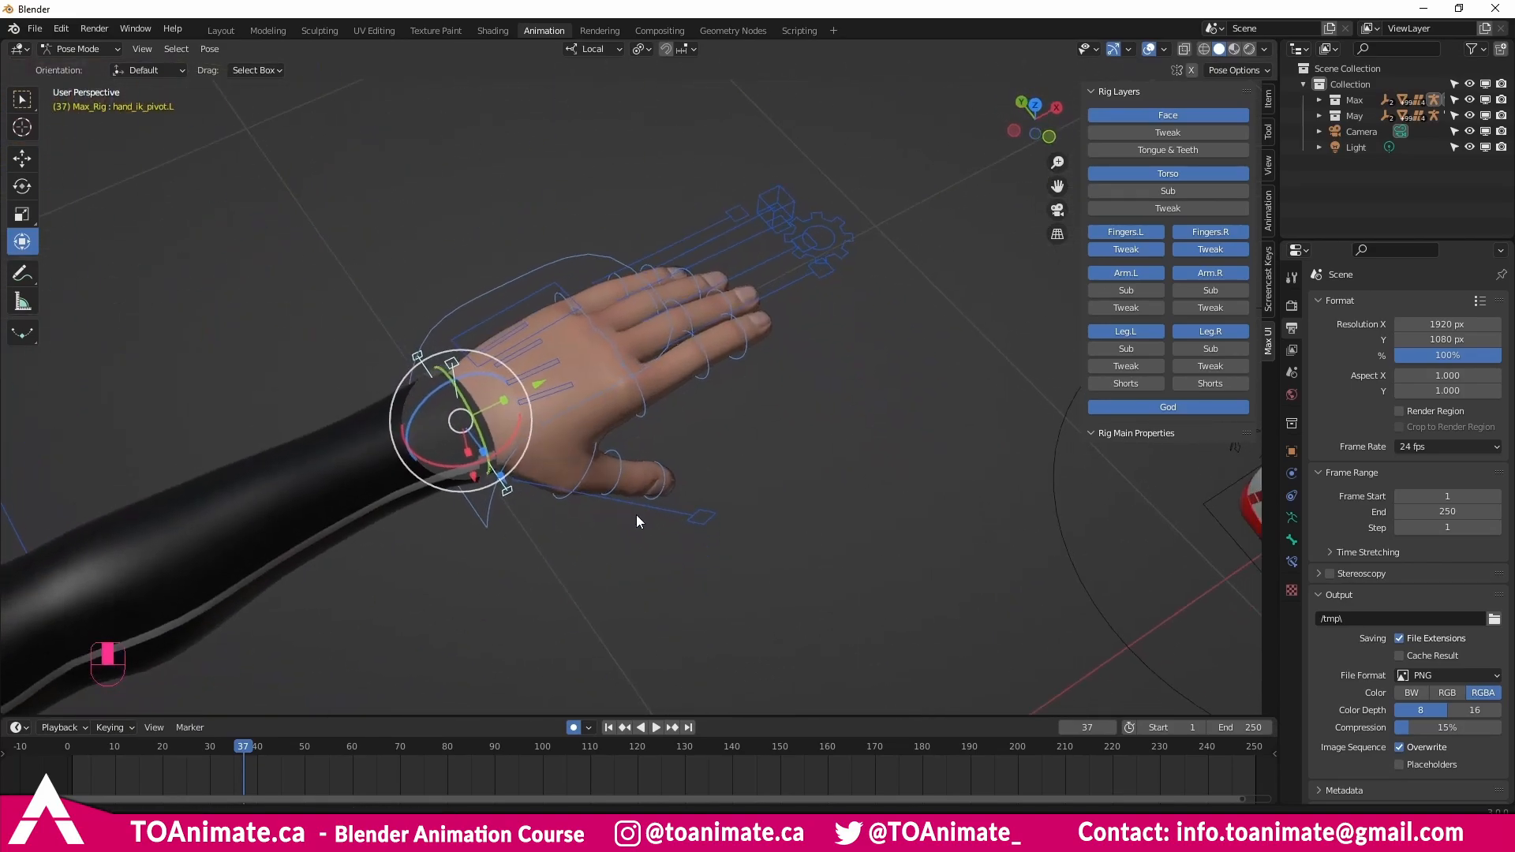
{"action": "left_click_drag", "start_coordinate": [460, 422], "coordinate": [570, 430]}
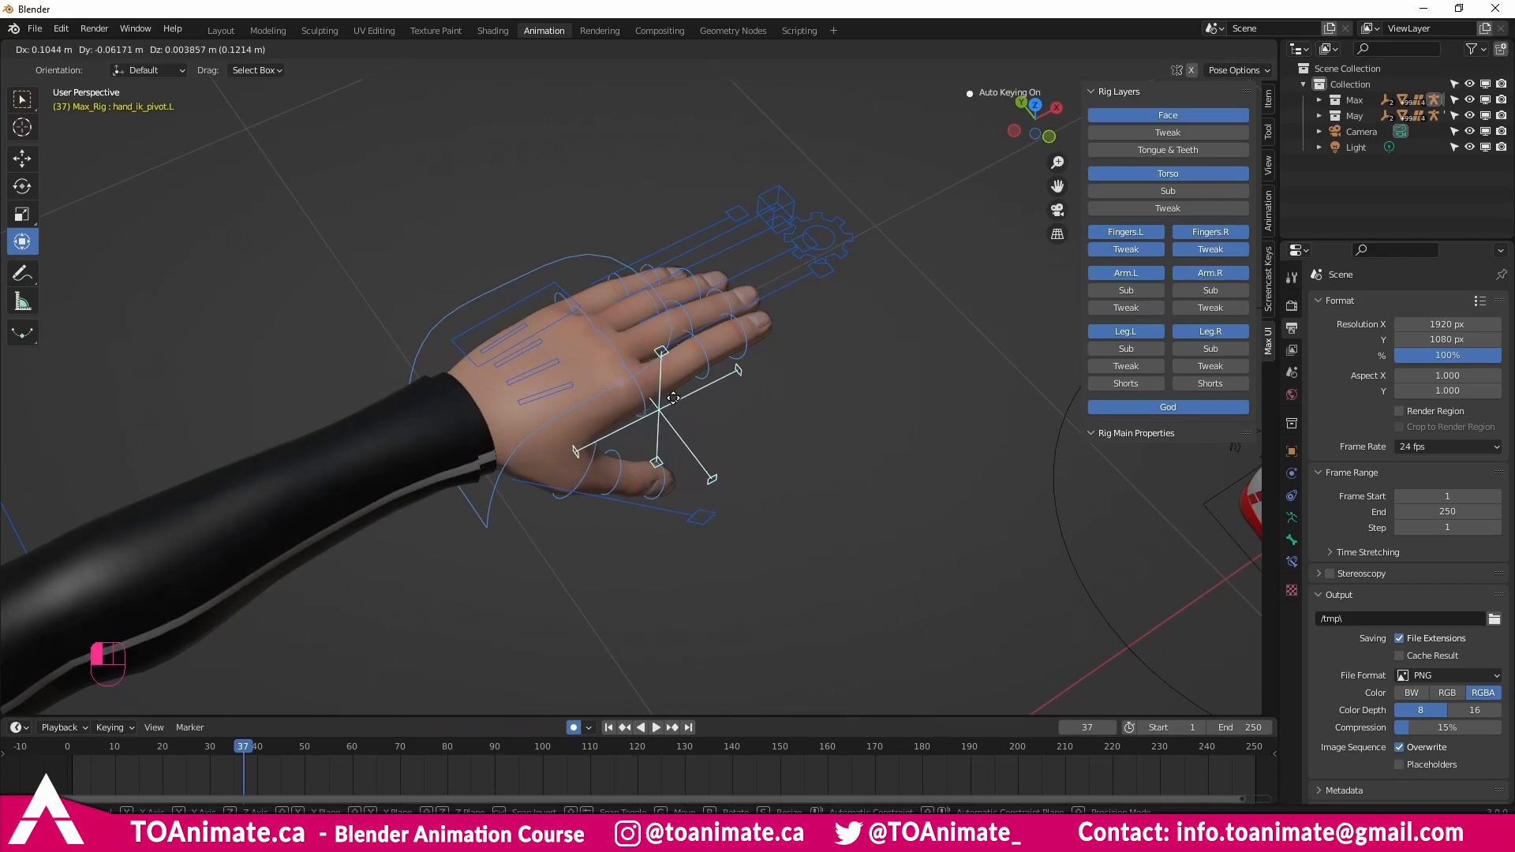
{"action": "left_click_drag", "start_coordinate": [673, 398], "coordinate": [673, 398]}
Move the left hand's IK pivot to the fingertips and try rotating the hand around it.
{"action": "middle_click_drag", "start_coordinate": [674, 398], "coordinate": [545, 349]}
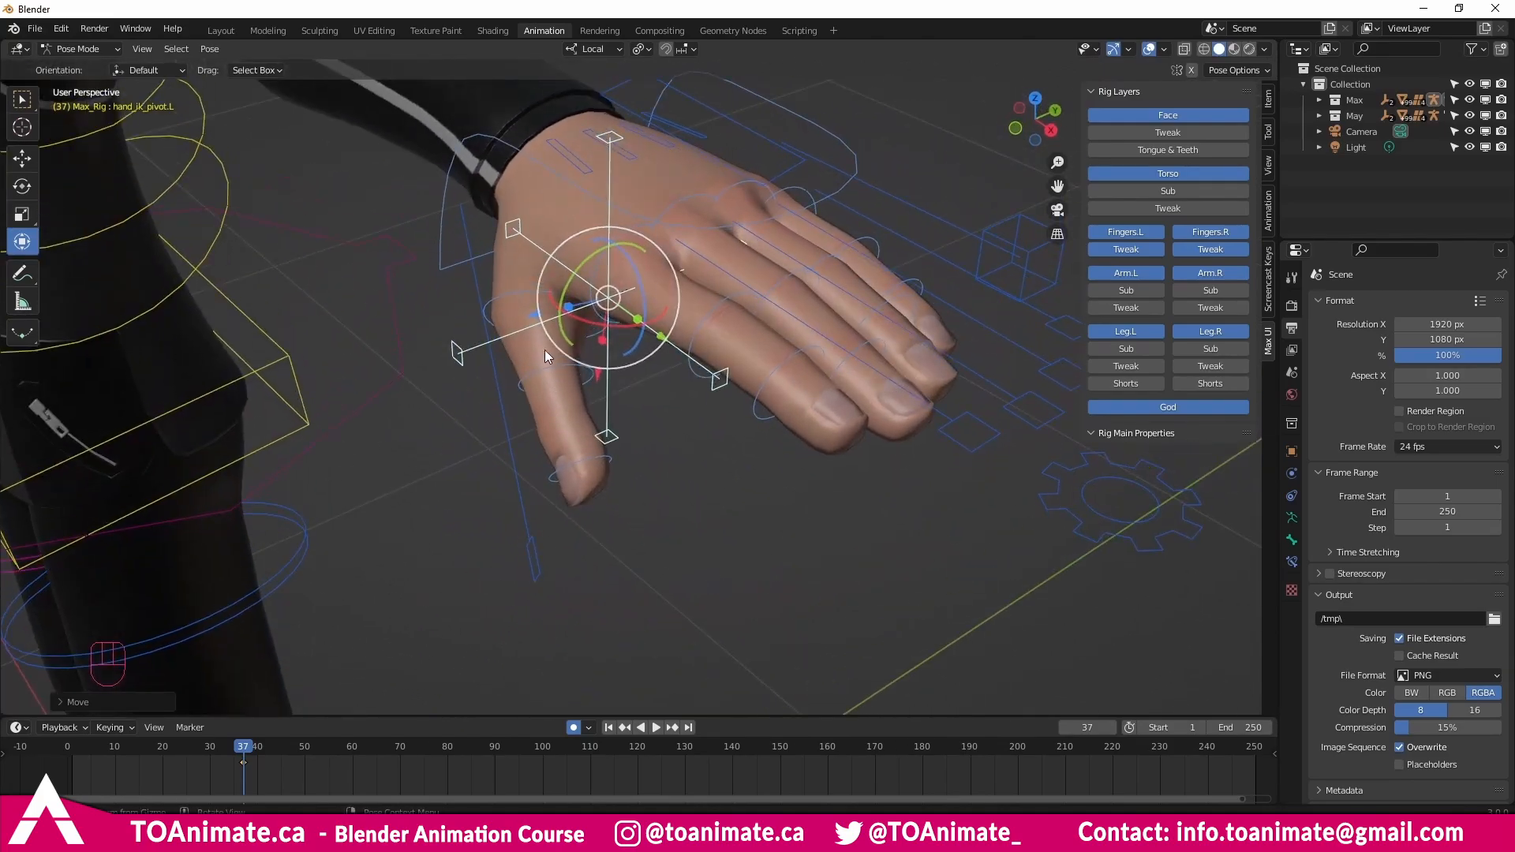
{"action": "middle_click_drag", "start_coordinate": [673, 359], "coordinate": [631, 398]}
{"action": "left_click_drag", "start_coordinate": [634, 395], "coordinate": [844, 458]}
{"action": "middle_click_drag", "start_coordinate": [844, 462], "coordinate": [898, 425]}
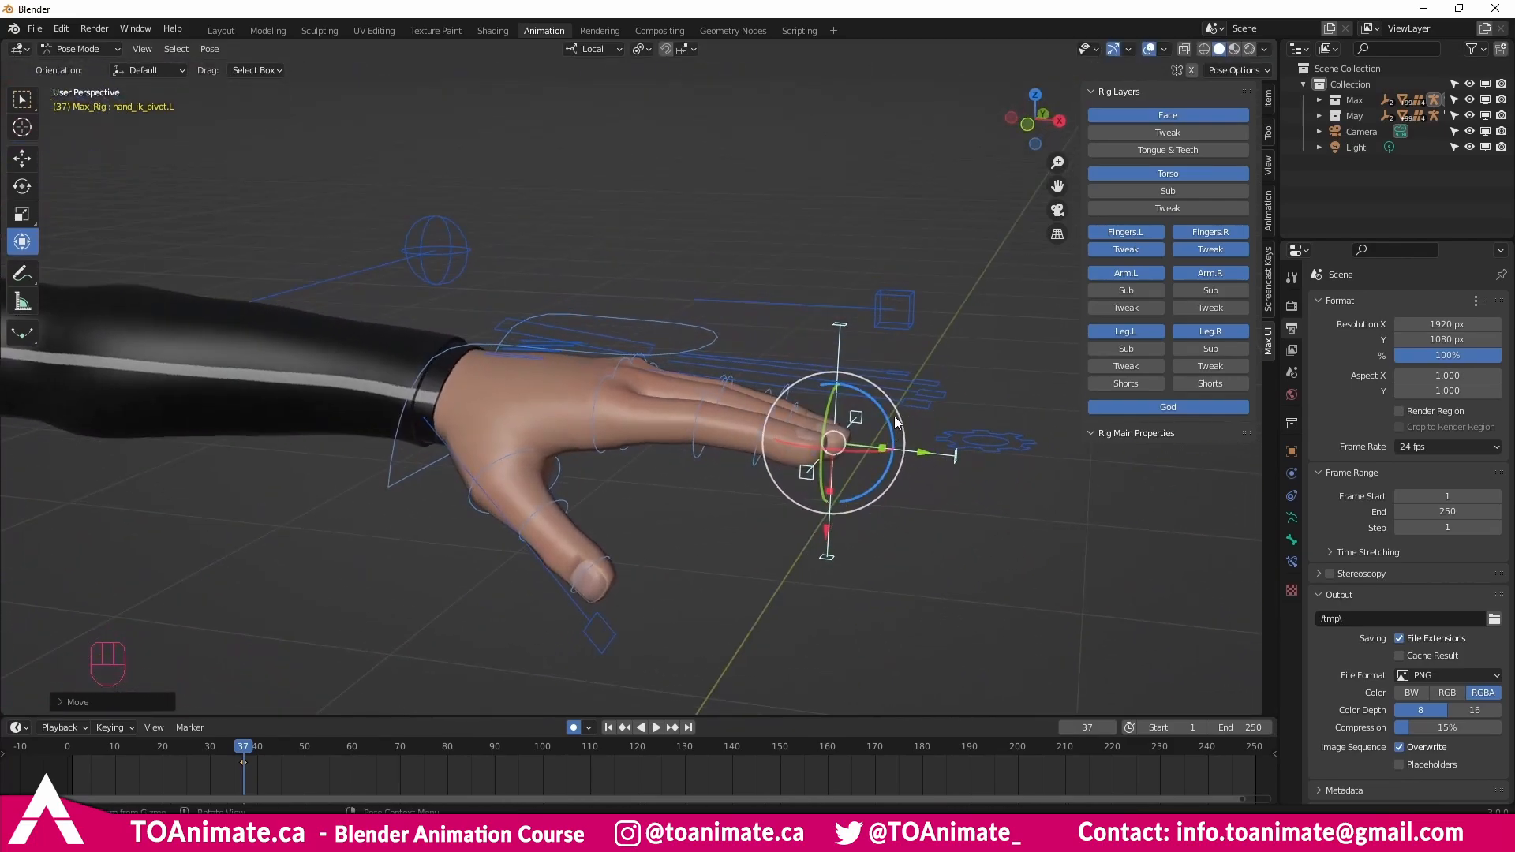
{"action": "left_click_drag", "start_coordinate": [892, 423], "coordinate": [864, 365]}
{"action": "right_click", "coordinate": [863, 364]}
Reset the location and scale of the left hand's IK pivot control.
{"action": "key", "text": "ctrl+z"}
{"action": "key", "text": "alt+g"}
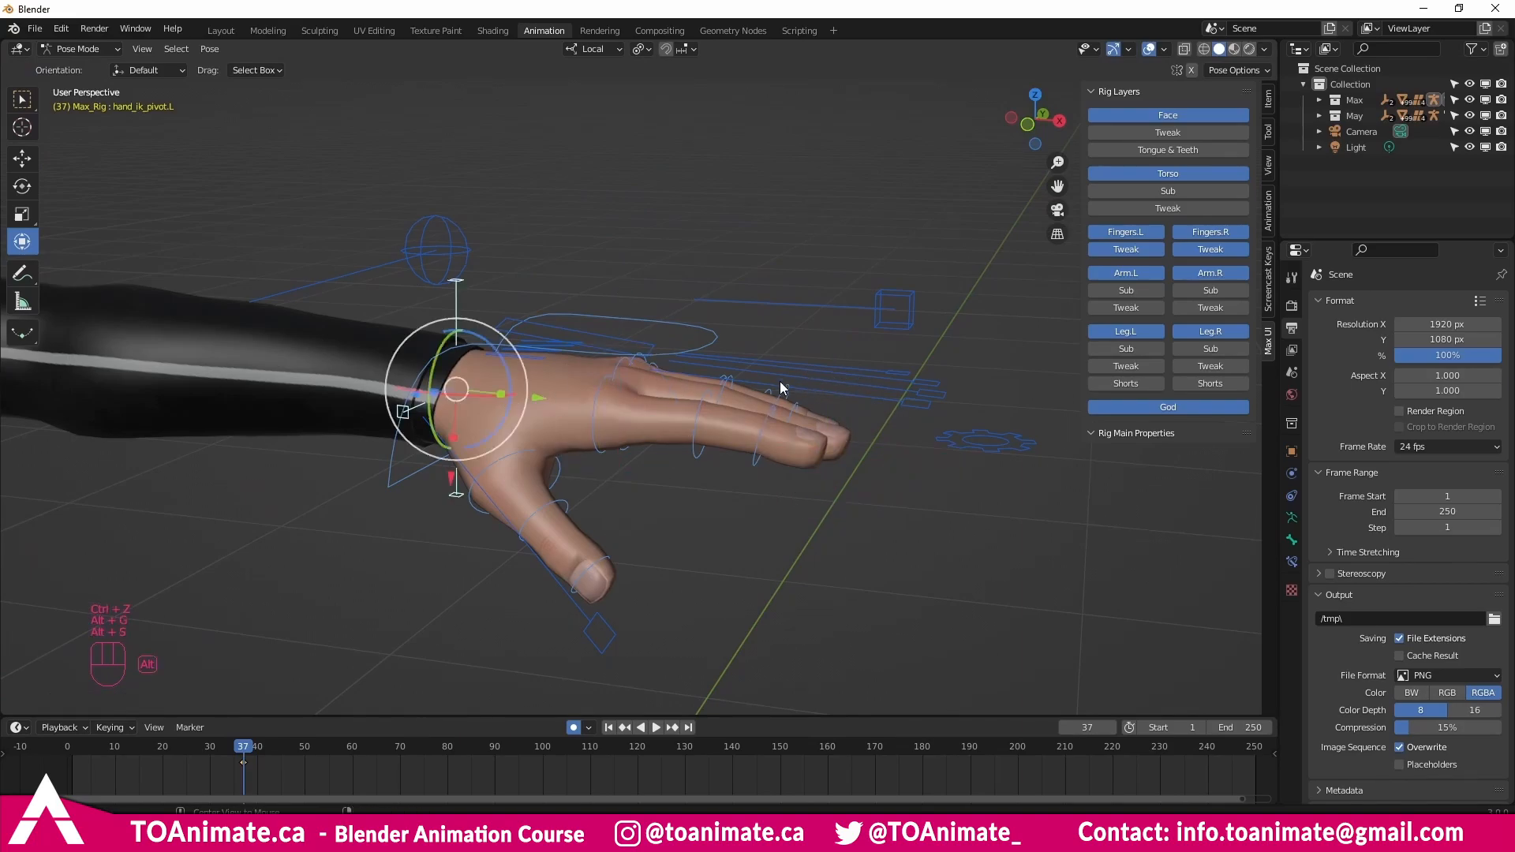
{"action": "key", "text": "alt+s"}
Set the left hand's Constraint Target to 1 and select the constraint target control under the palm to examine it.
{"action": "middle_click_drag", "start_coordinate": [687, 424], "coordinate": [737, 471], "text": "shift"}
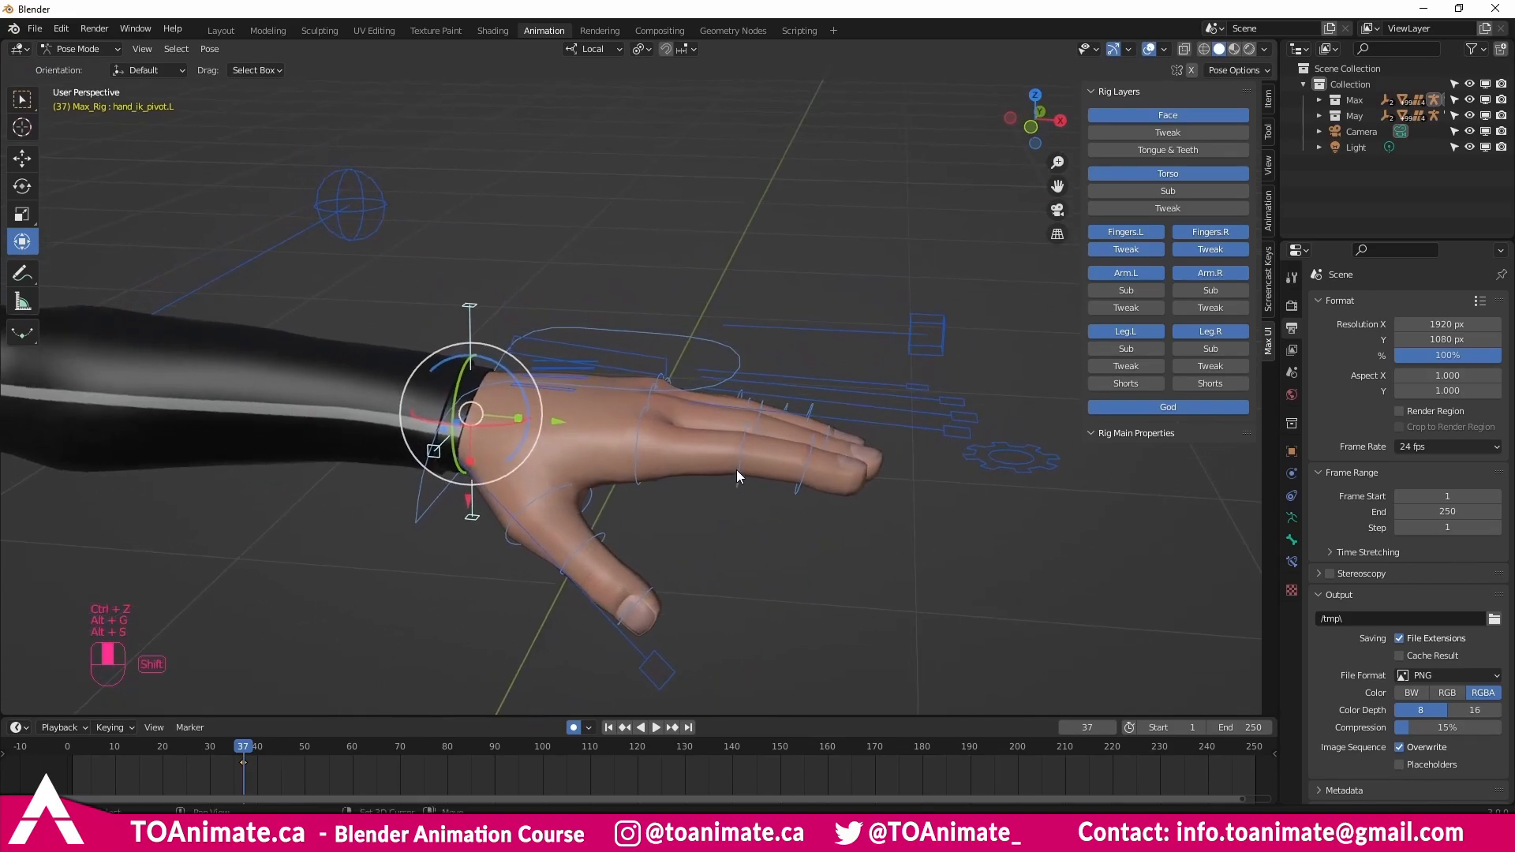
{"action": "left_click", "coordinate": [997, 464]}
{"action": "scroll", "coordinate": [1136, 533], "scroll_direction": "down", "scroll_amount": 1}
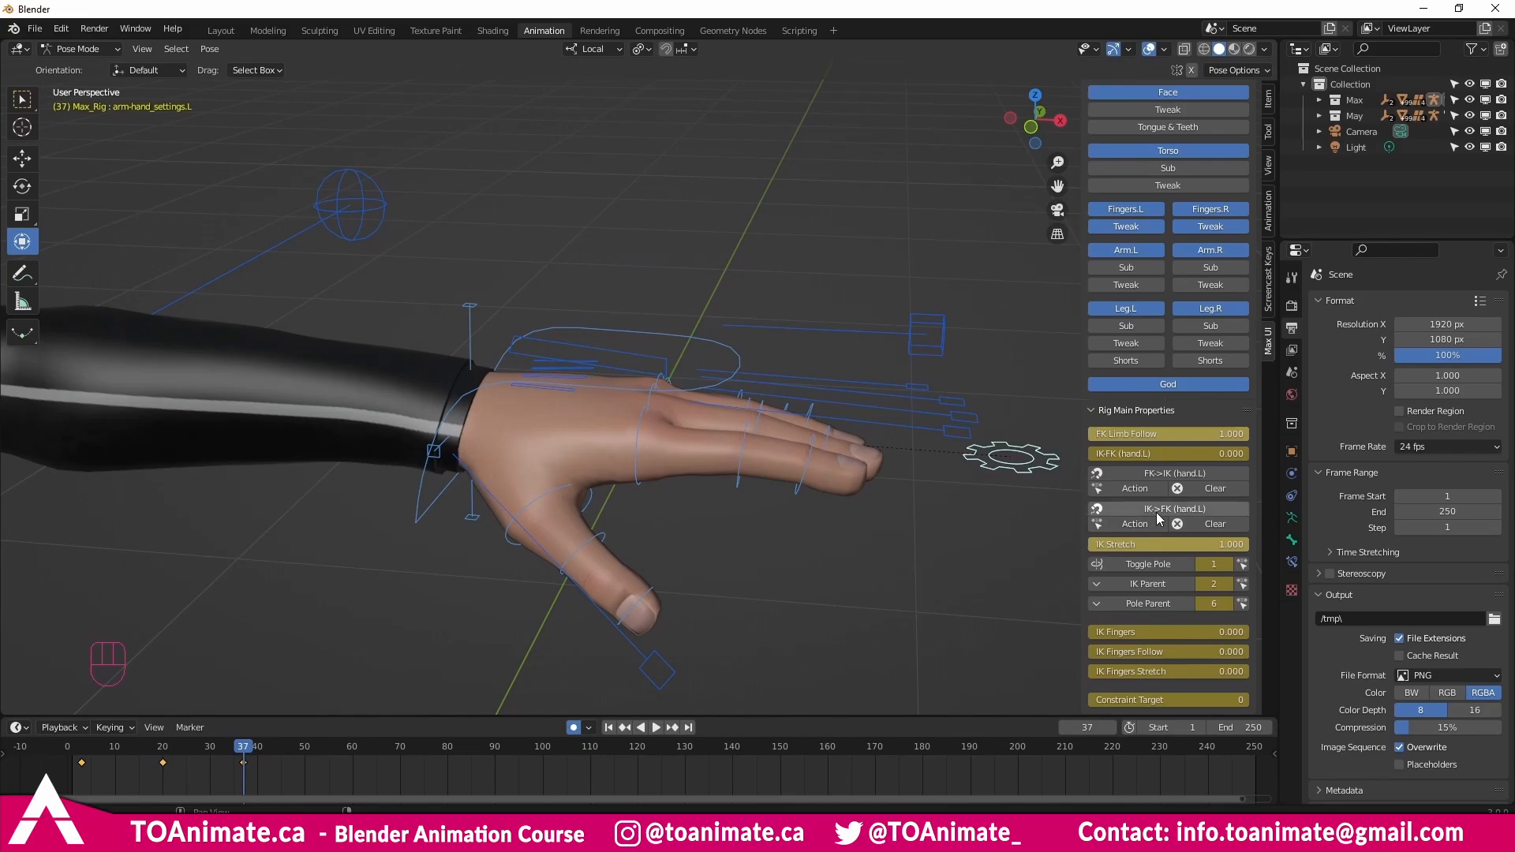
{"action": "middle_click_drag", "start_coordinate": [942, 582], "coordinate": [915, 478], "text": "shift"}
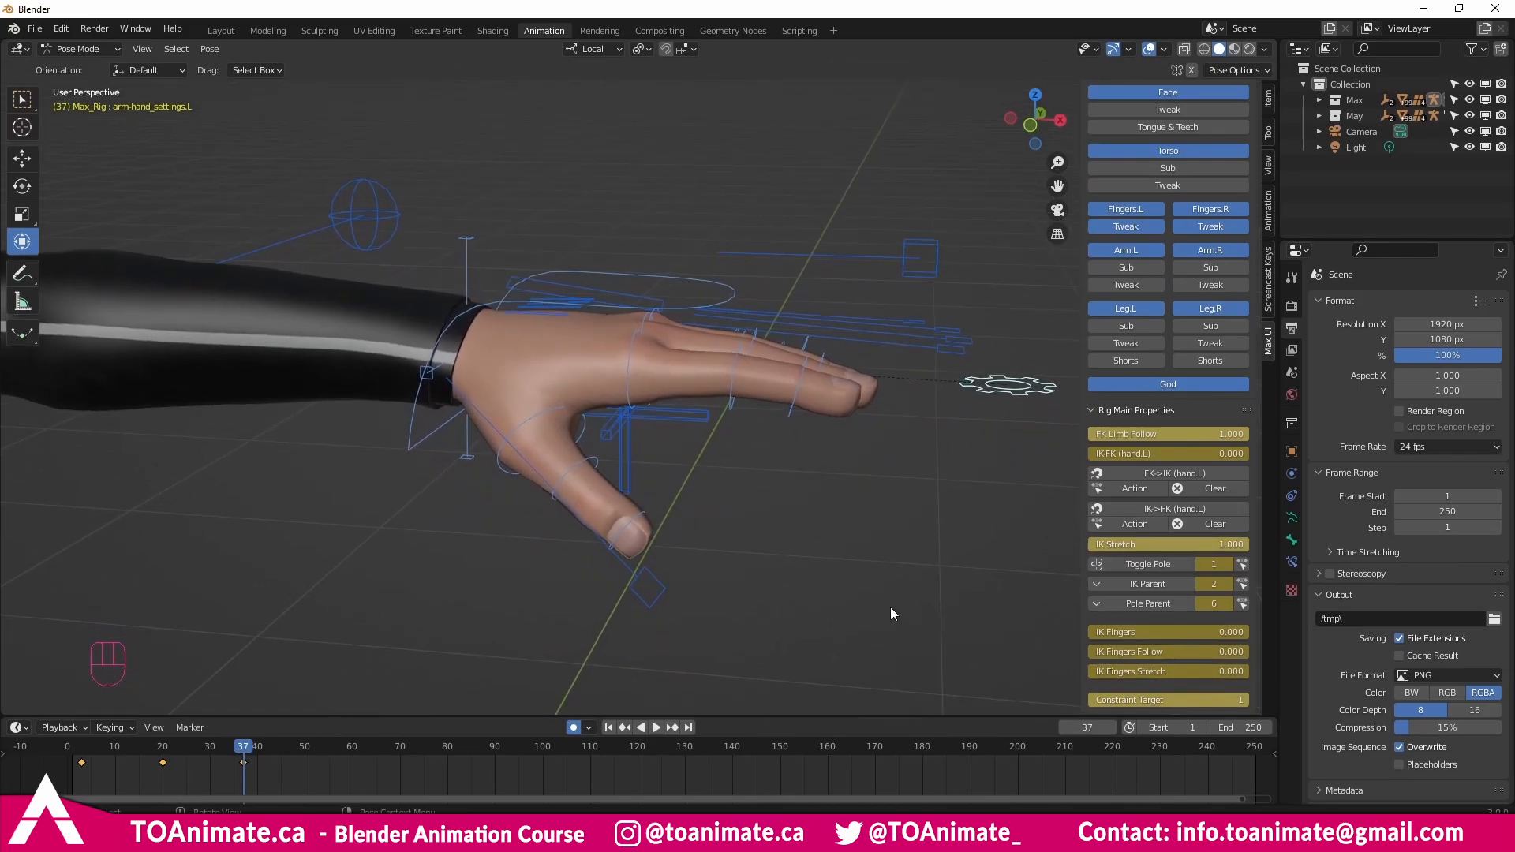
{"action": "middle_click_drag", "start_coordinate": [890, 607], "coordinate": [623, 349]}
{"action": "left_click", "coordinate": [670, 499]}
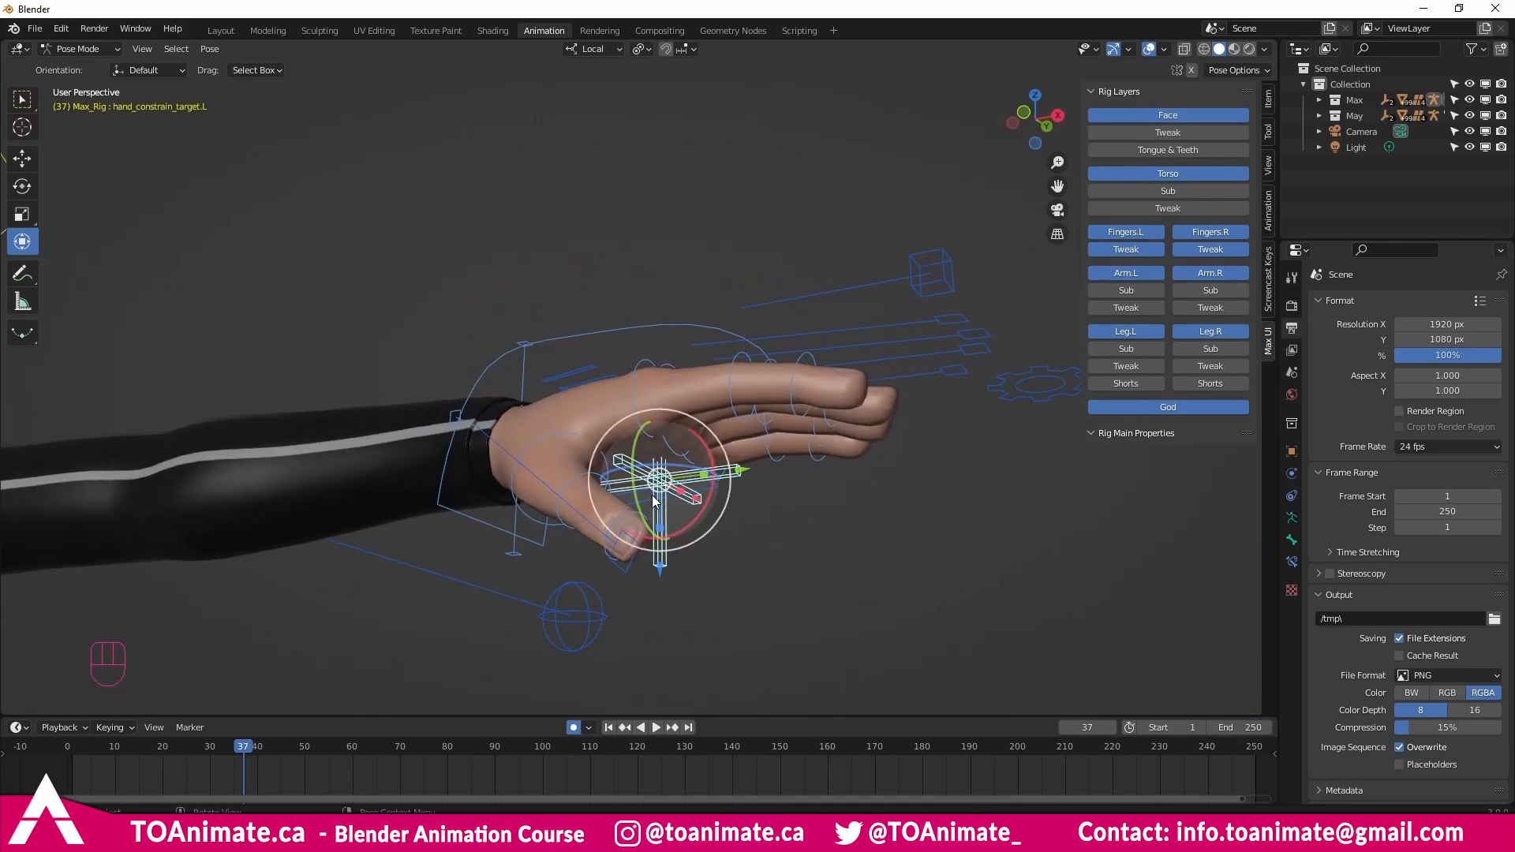
{"action": "middle_click_drag", "start_coordinate": [670, 499], "coordinate": [654, 466]}
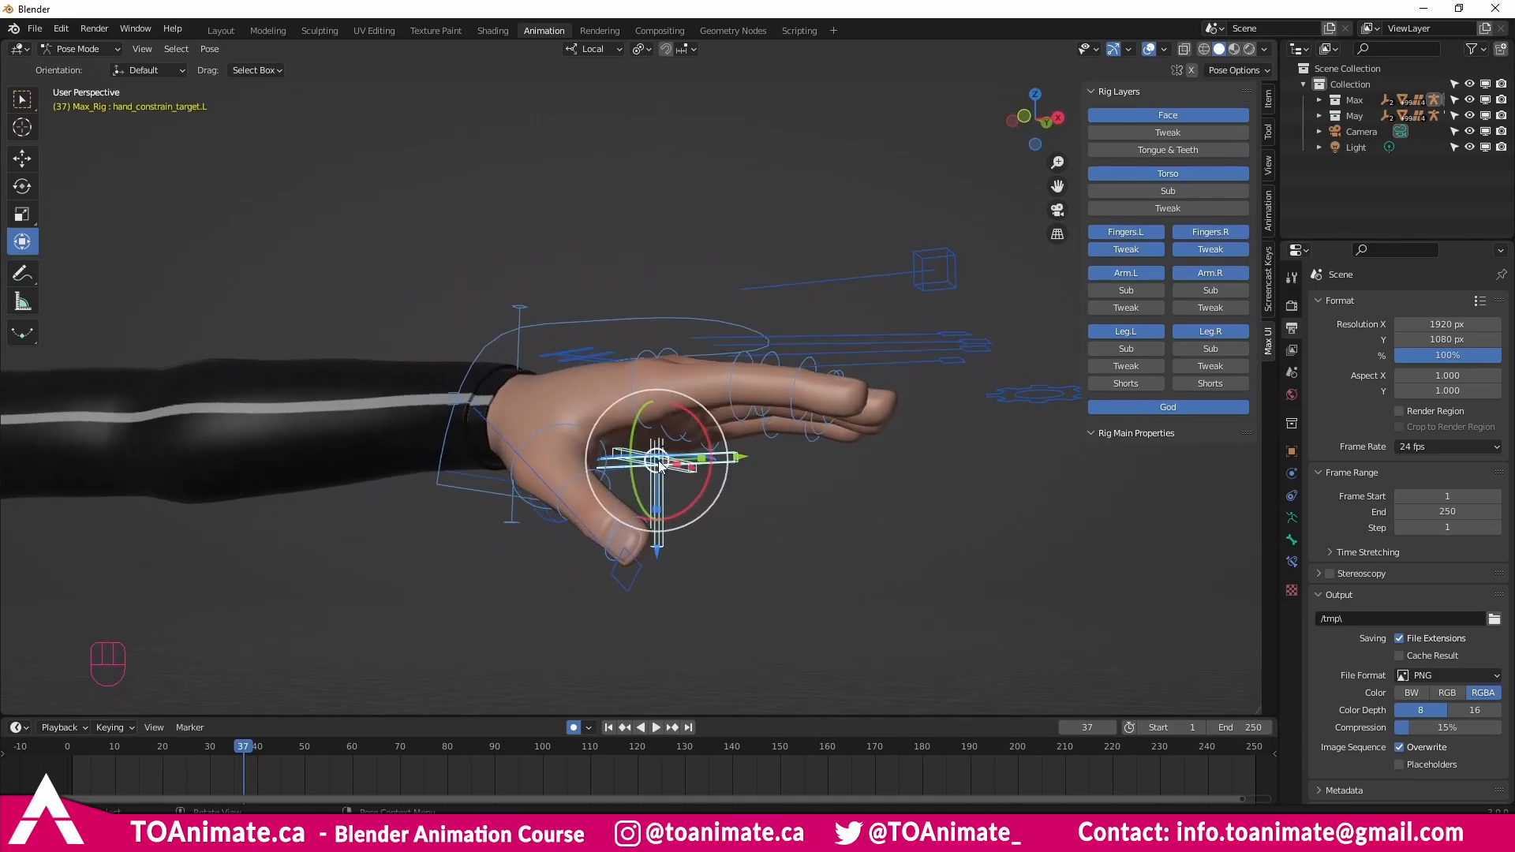
Move the left hand's constraint target control away from the palm towards the thumb.
{"action": "left_click_drag", "start_coordinate": [661, 471], "coordinate": [673, 505]}
{"action": "middle_click_drag", "start_coordinate": [673, 505], "coordinate": [558, 526]}
{"action": "left_click_drag", "start_coordinate": [786, 490], "coordinate": [750, 488]}
{"action": "middle_click_drag", "start_coordinate": [571, 430], "coordinate": [817, 480]}
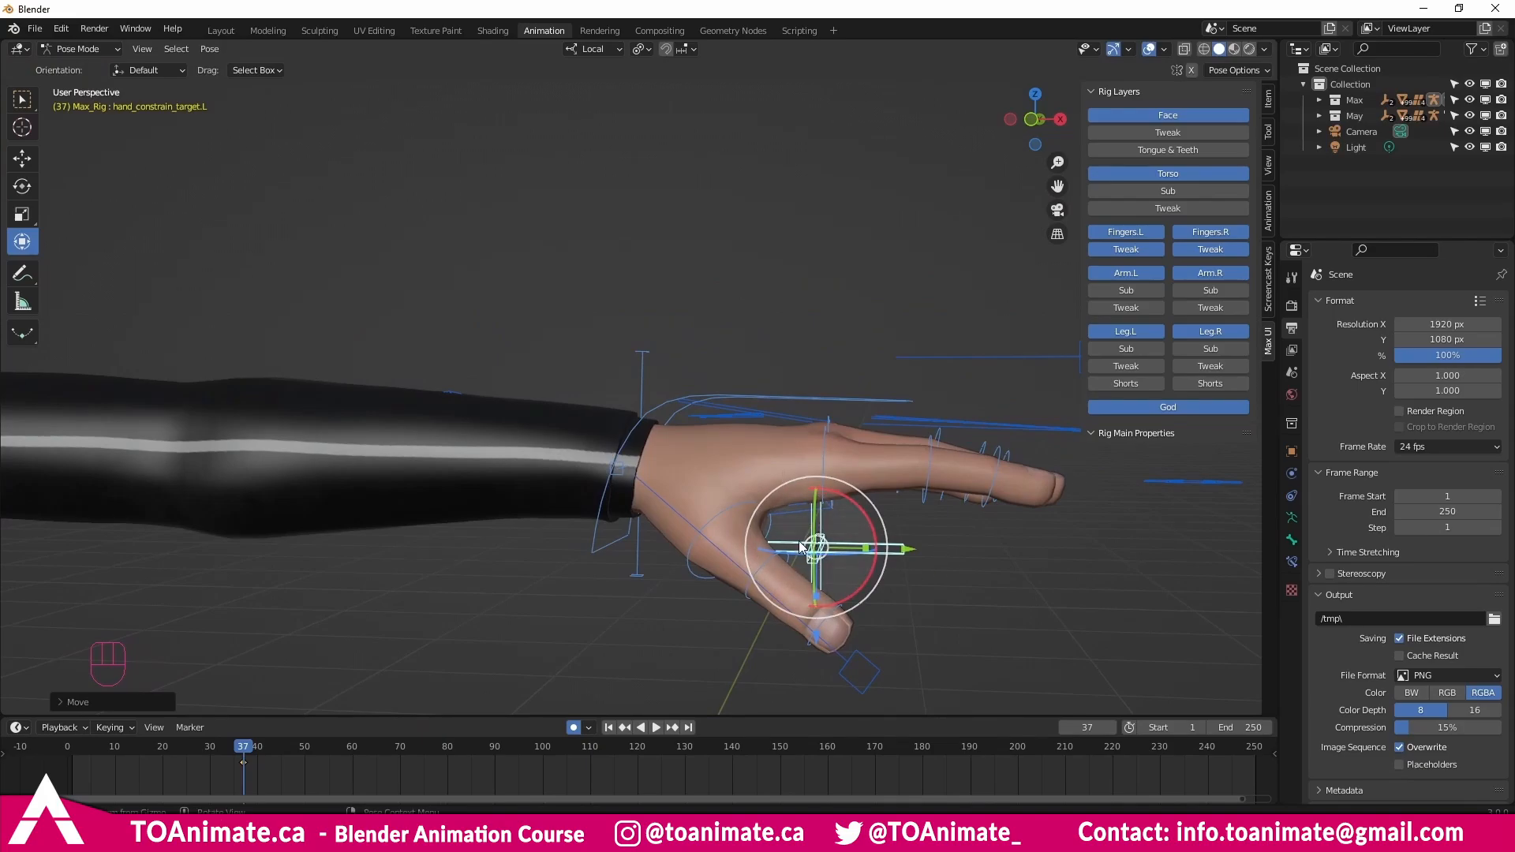
Try moving the left hand's constraint target control up about 0.05 m onto the hand.
{"action": "left_click", "coordinate": [651, 435]}
{"action": "mouse_move", "coordinate": [646, 439]}
{"action": "left_mouse_down"}
{"action": "mouse_move", "coordinate": [600, 430]}
{"action": "mouse_move", "coordinate": [421, 314]}
{"action": "mouse_move", "coordinate": [612, 315]}
{"action": "mouse_move", "coordinate": [581, 371]}
{"action": "mouse_move", "coordinate": [623, 316]}
{"action": "mouse_move", "coordinate": [639, 464]}
{"action": "left_mouse_up"}
{"action": "left_click", "coordinate": [817, 552]}
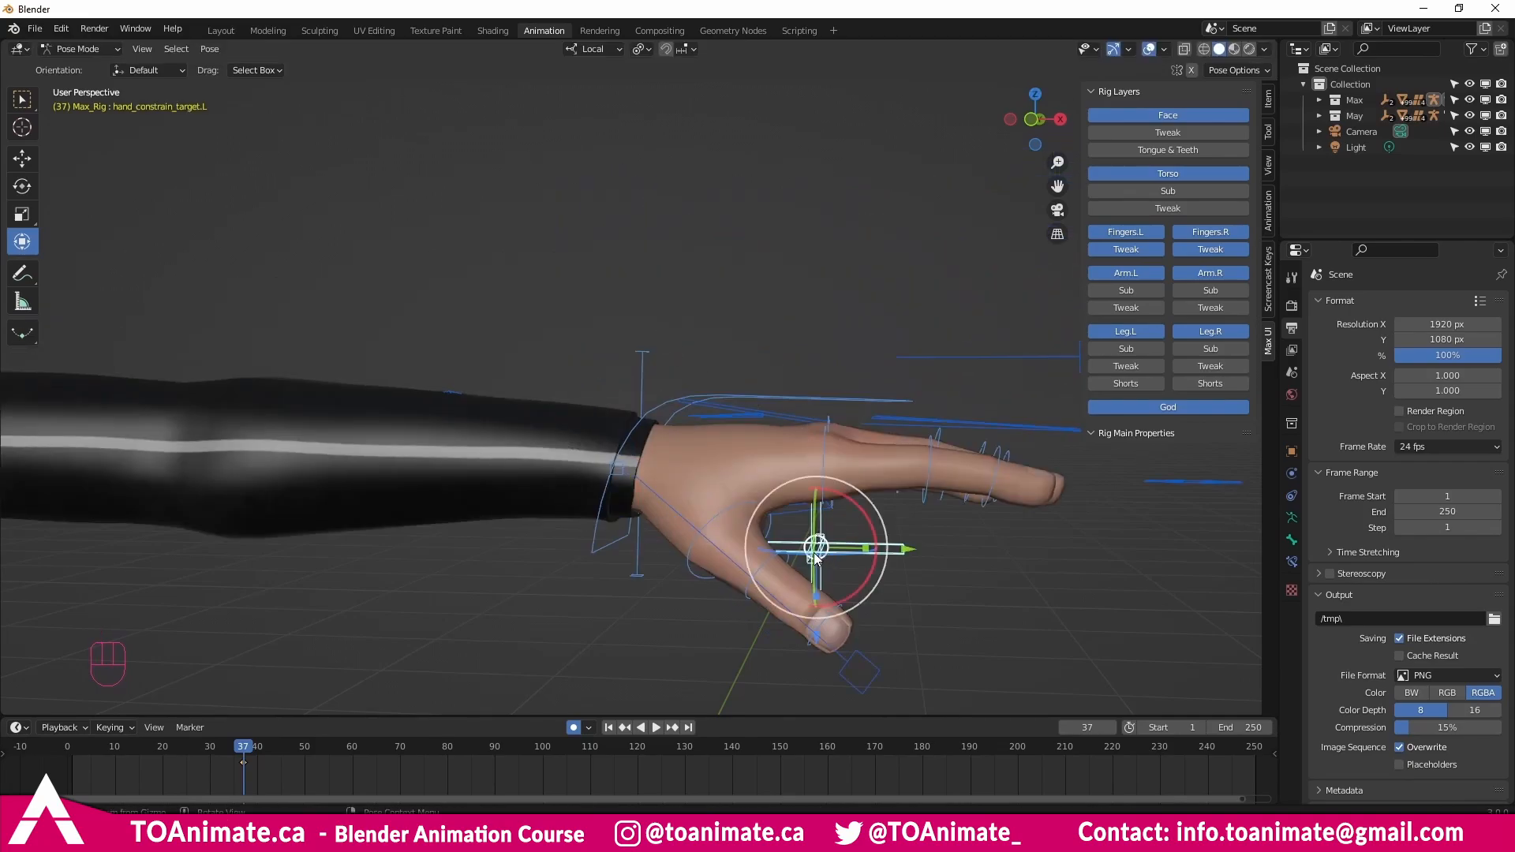
{"action": "left_click_drag", "start_coordinate": [817, 547], "coordinate": [847, 495]}
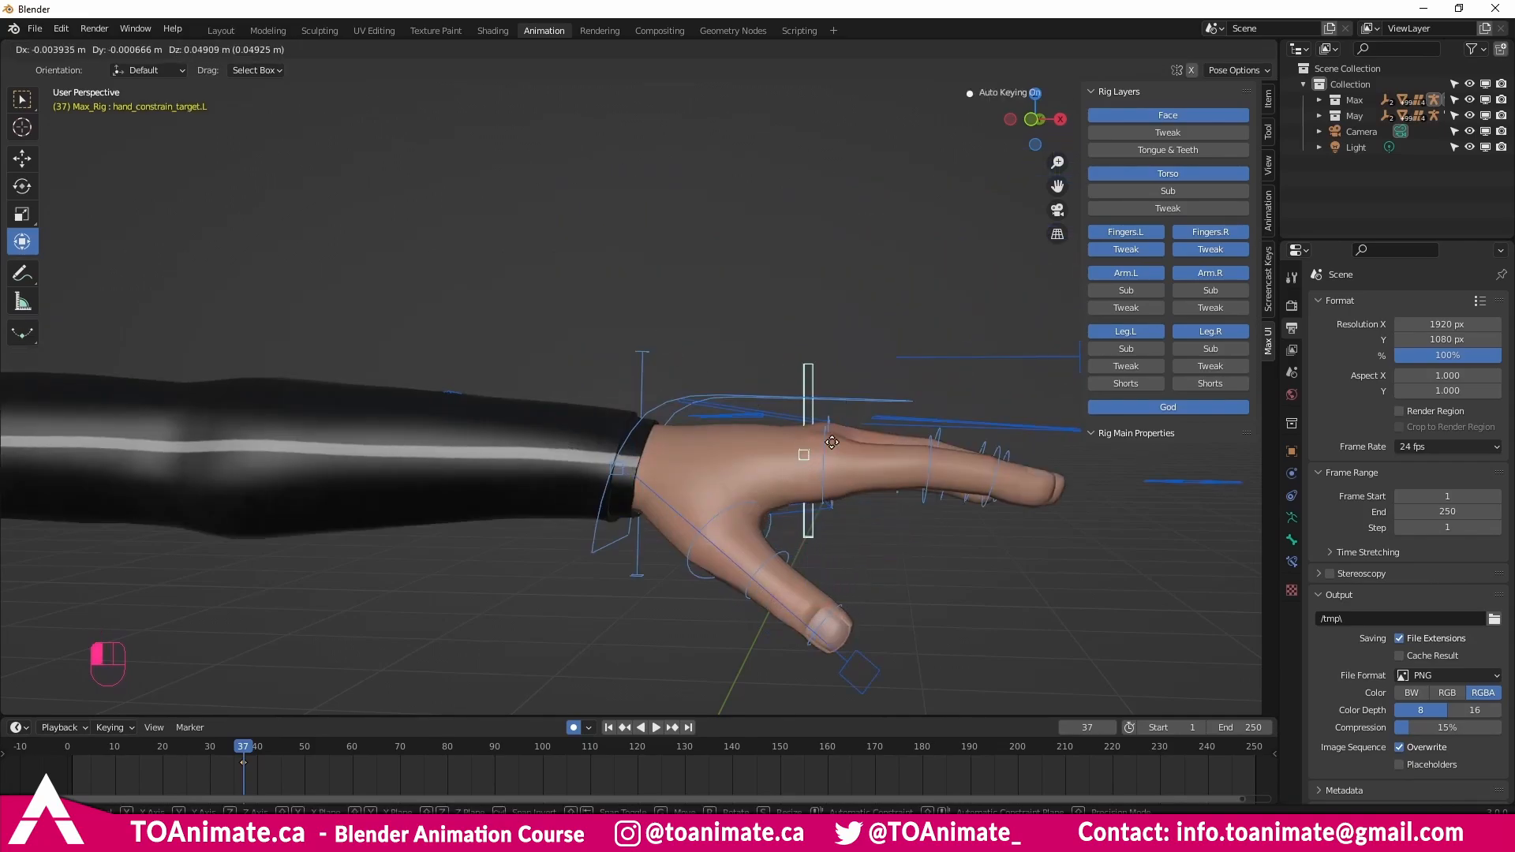
{"action": "mouse_move", "coordinate": [837, 555]}
{"action": "left_mouse_down"}
{"action": "mouse_move", "coordinate": [843, 508]}
{"action": "mouse_move", "coordinate": [815, 534]}
{"action": "left_mouse_up"}
{"action": "middle_click_drag", "start_coordinate": [880, 542], "coordinate": [826, 541]}
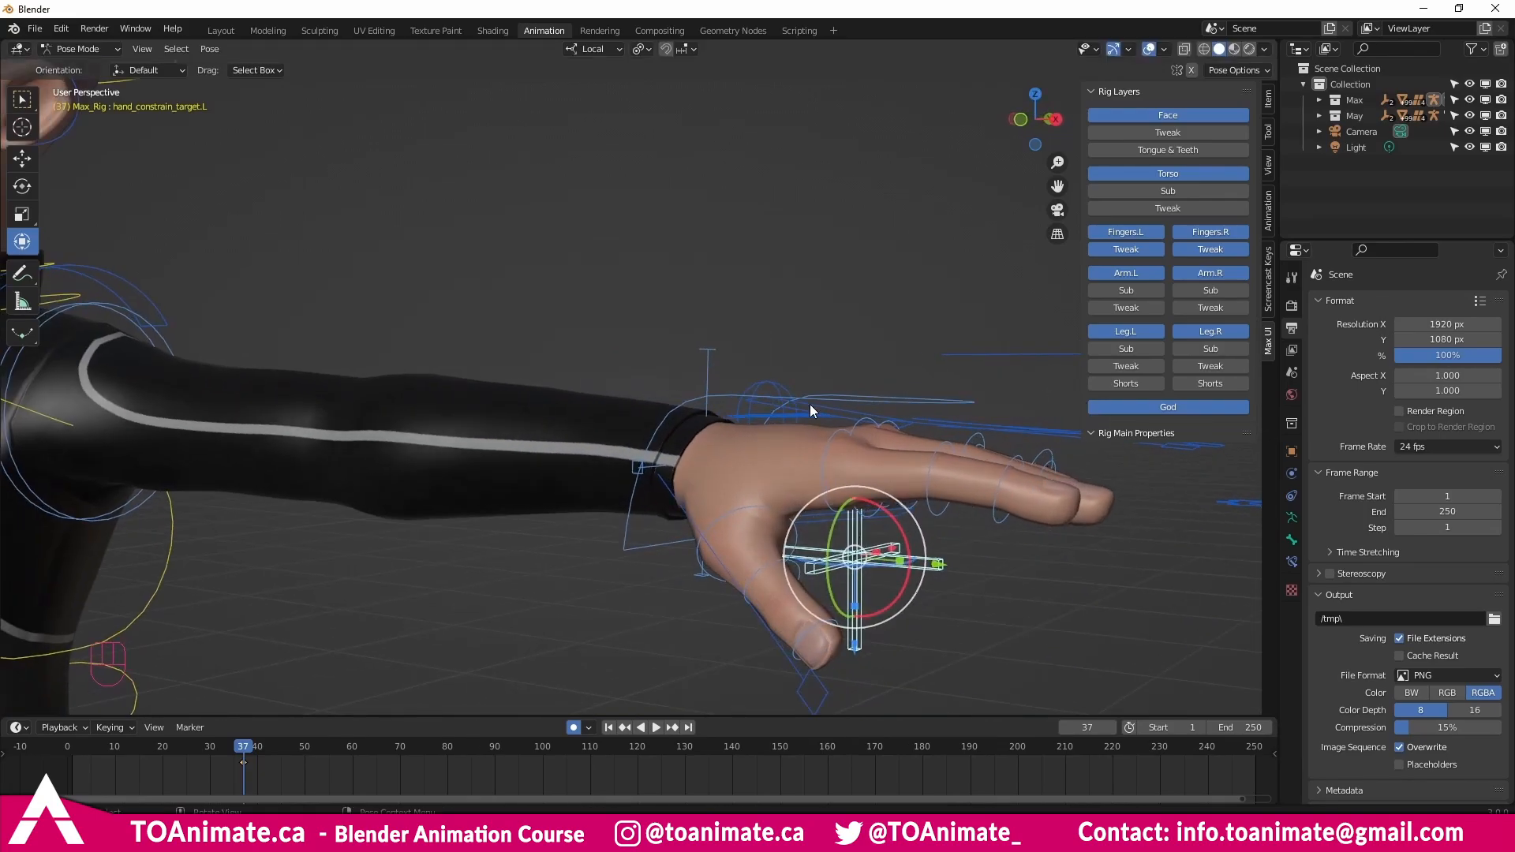
{"action": "middle_click_drag", "start_coordinate": [779, 399], "coordinate": [746, 381]}
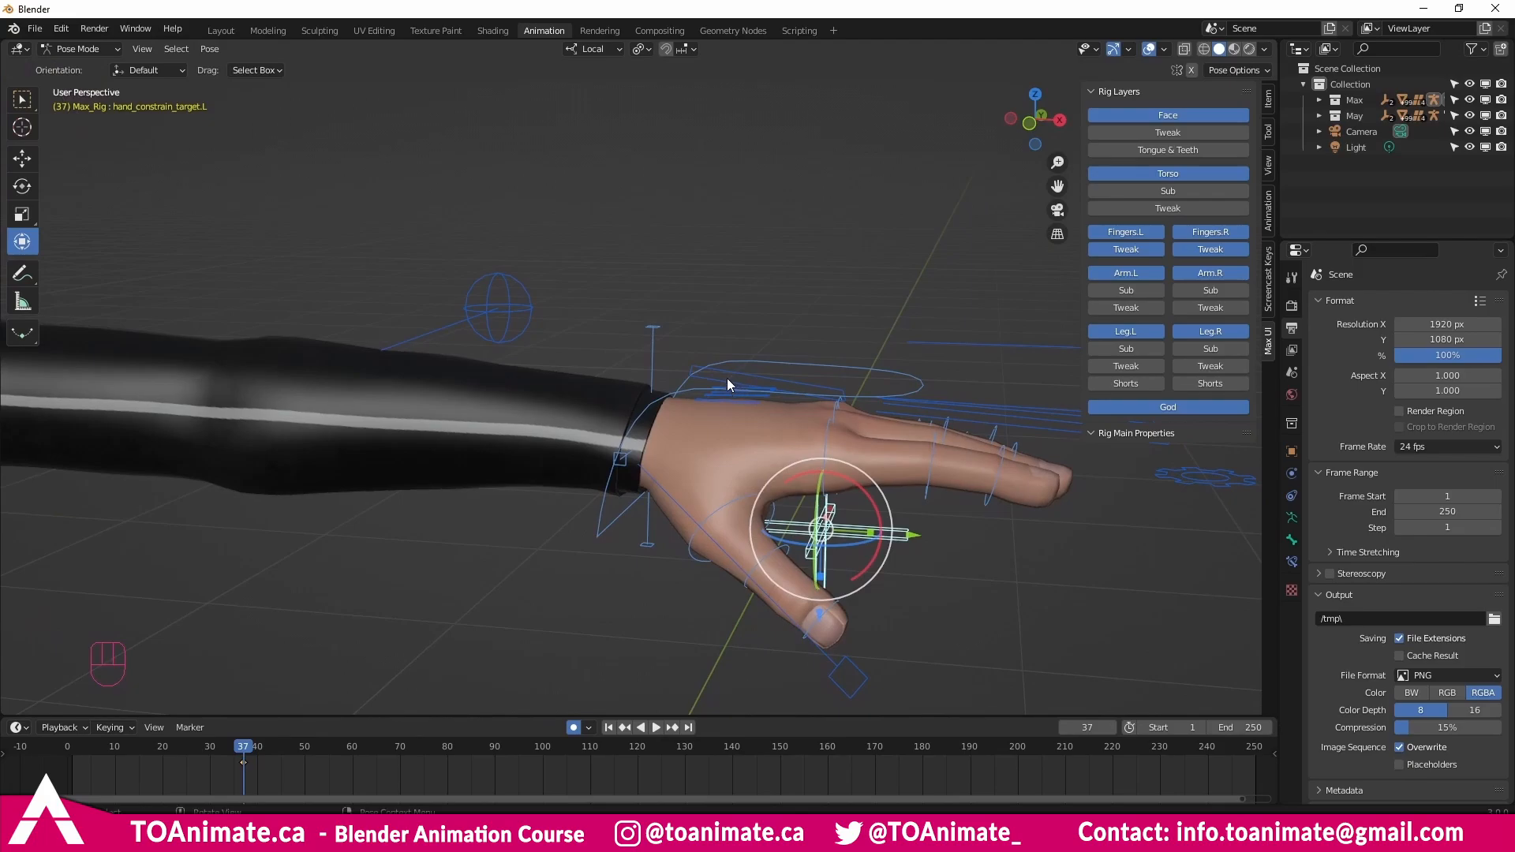
Select the left arm-hand settings control and set its Constraint Target to 0.
{"action": "middle_click_drag", "start_coordinate": [758, 461], "coordinate": [767, 467]}
{"action": "left_click", "coordinate": [1202, 497]}
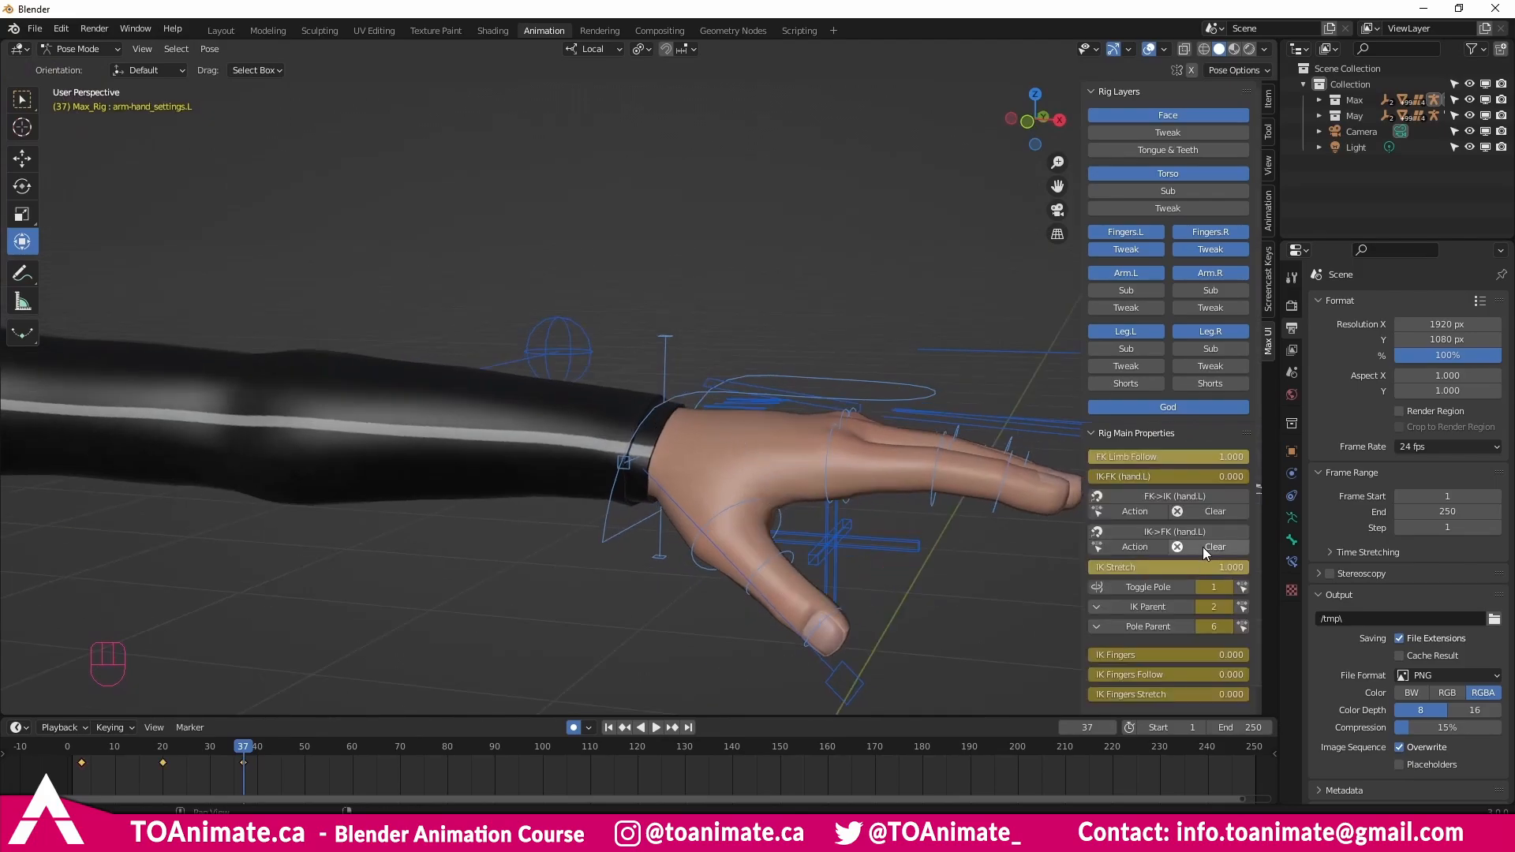
{"action": "scroll", "coordinate": [1195, 639], "scroll_direction": "down", "scroll_amount": 1}
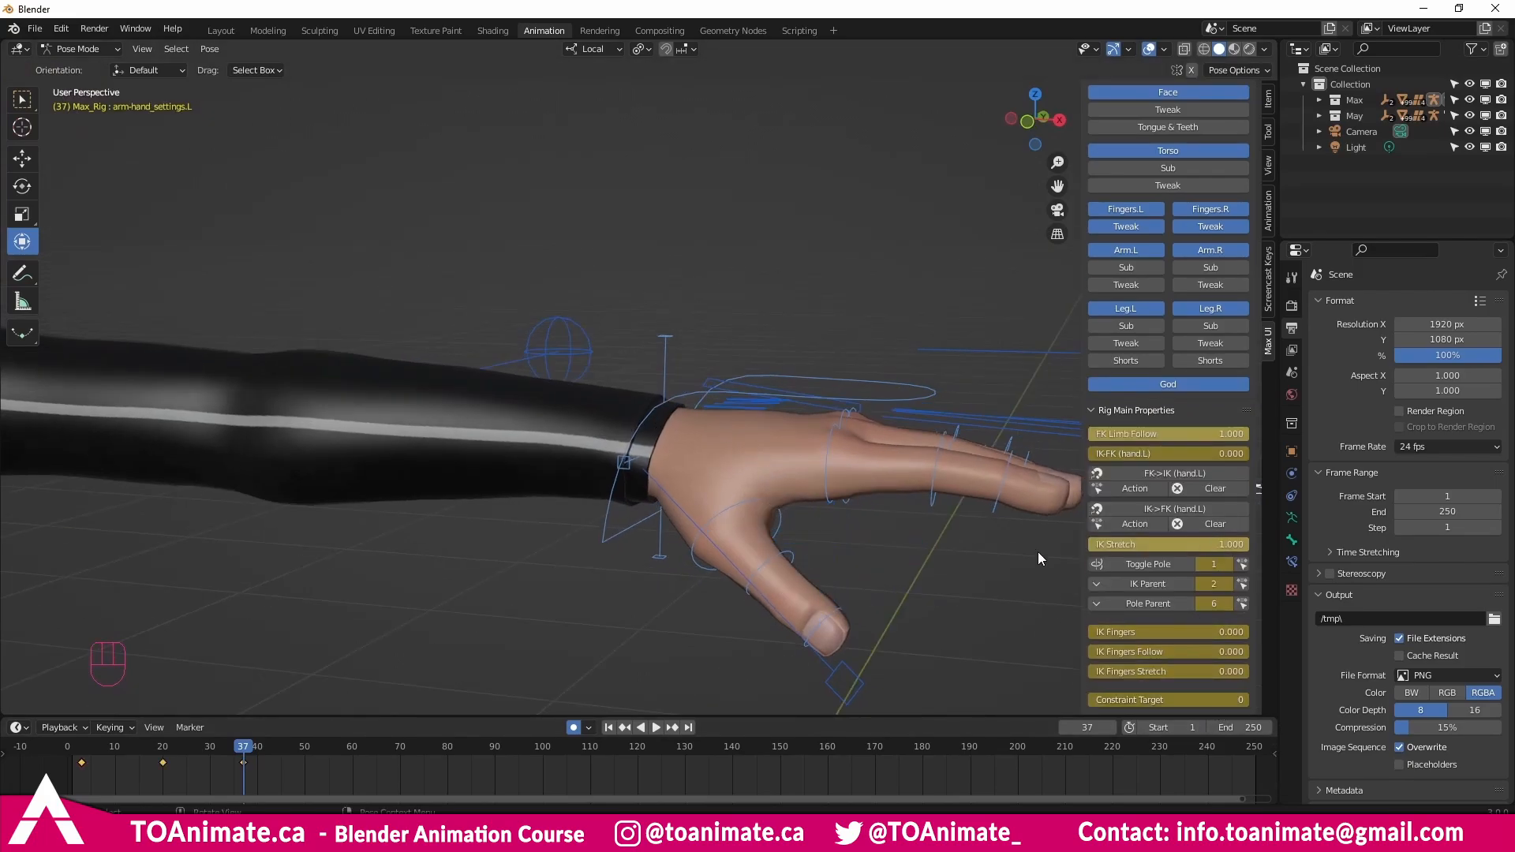
{"action": "scroll", "coordinate": [947, 530], "scroll_direction": "down", "scroll_amount": 5}
Select the left hand's fingers master control and rotate it about its local X axis to bend all fingers.
{"action": "middle_click_drag", "start_coordinate": [817, 501], "coordinate": [723, 505]}
{"action": "left_click", "coordinate": [830, 493]}
{"action": "scroll", "coordinate": [783, 507], "scroll_direction": "up", "scroll_amount": 2}
{"action": "scroll", "coordinate": [805, 511], "scroll_direction": "up", "scroll_amount": 2}
{"action": "scroll", "coordinate": [710, 496], "scroll_direction": "down", "scroll_amount": 1}
{"action": "scroll", "coordinate": [681, 494], "scroll_direction": "up", "scroll_amount": 2}
{"action": "left_click", "coordinate": [813, 315]}
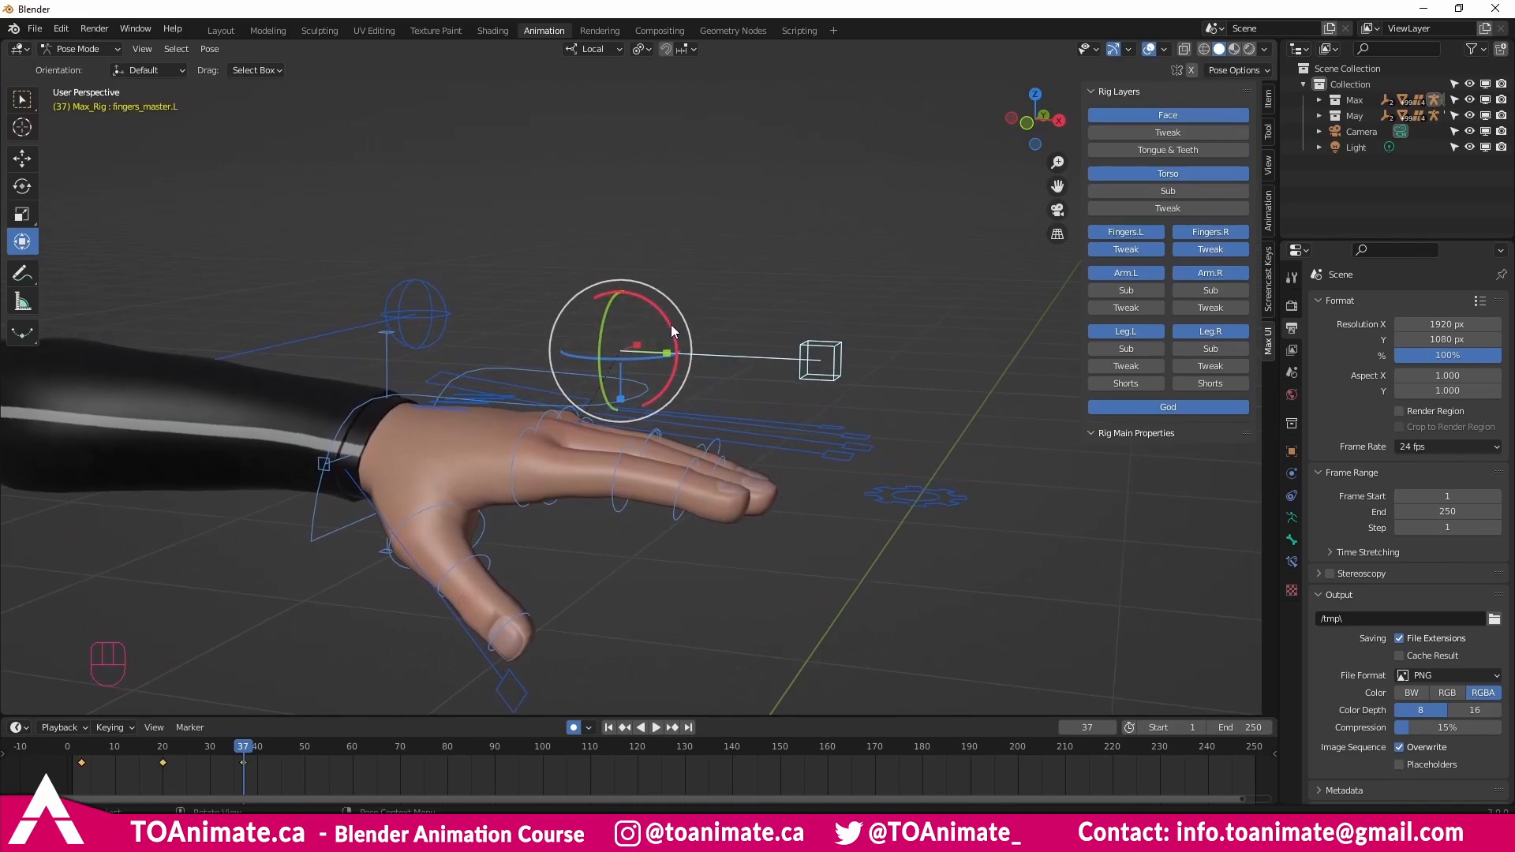
{"action": "left_click_drag", "start_coordinate": [671, 325], "coordinate": [687, 363]}
Try rotating the left fingers master control sideways about its local Z axis.
{"action": "mouse_move", "coordinate": [686, 363]}
{"action": "middle_mouse_down"}
{"action": "mouse_move", "coordinate": [633, 430]}
{"action": "mouse_move", "coordinate": [670, 353]}
{"action": "middle_mouse_up"}
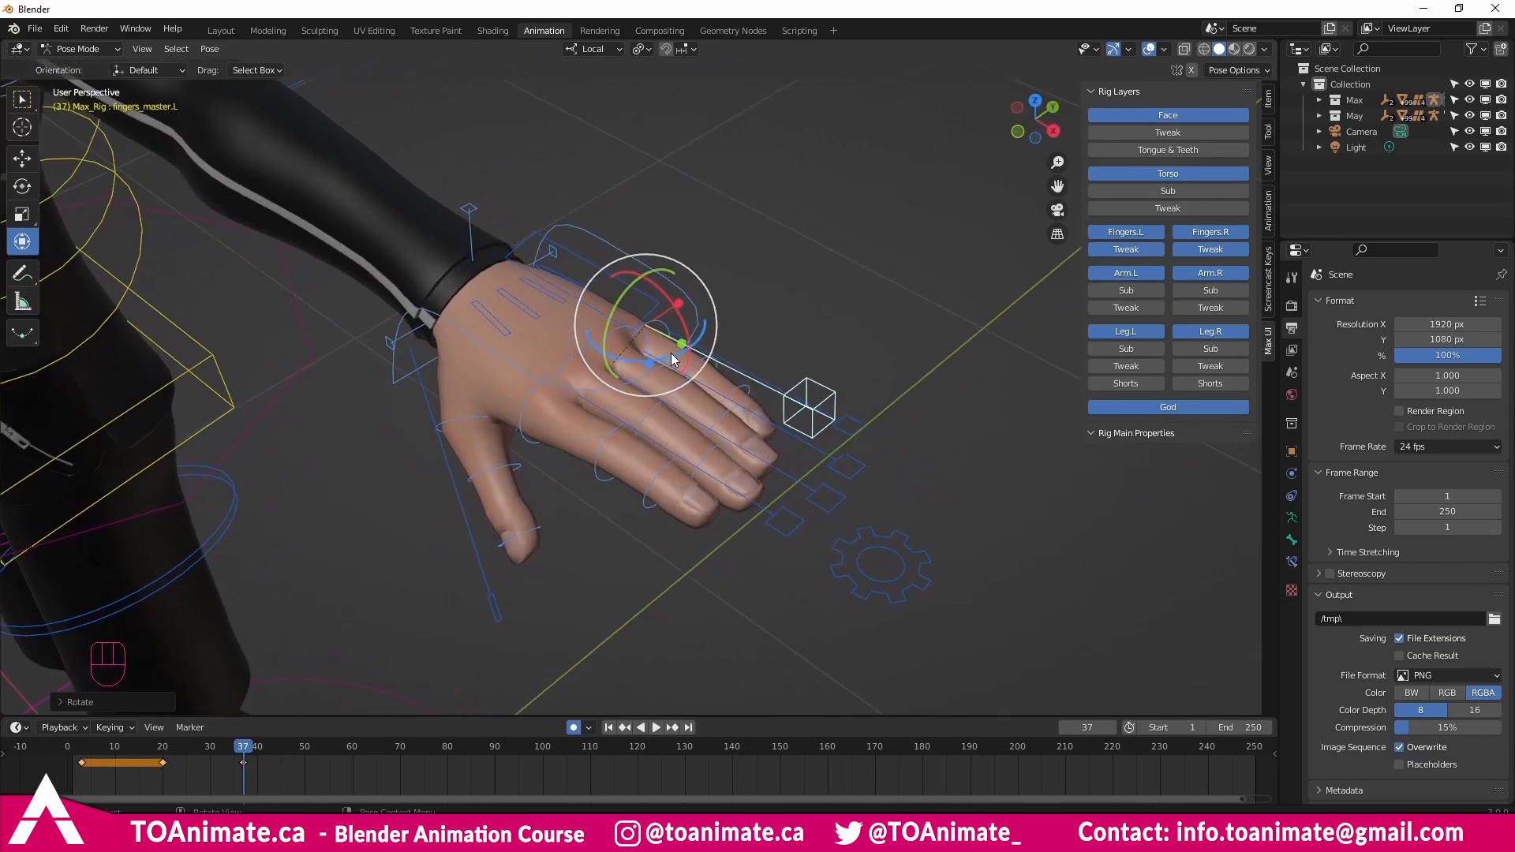
{"action": "left_click_drag", "start_coordinate": [671, 355], "coordinate": [658, 387]}
{"action": "right_click", "coordinate": [659, 387]}
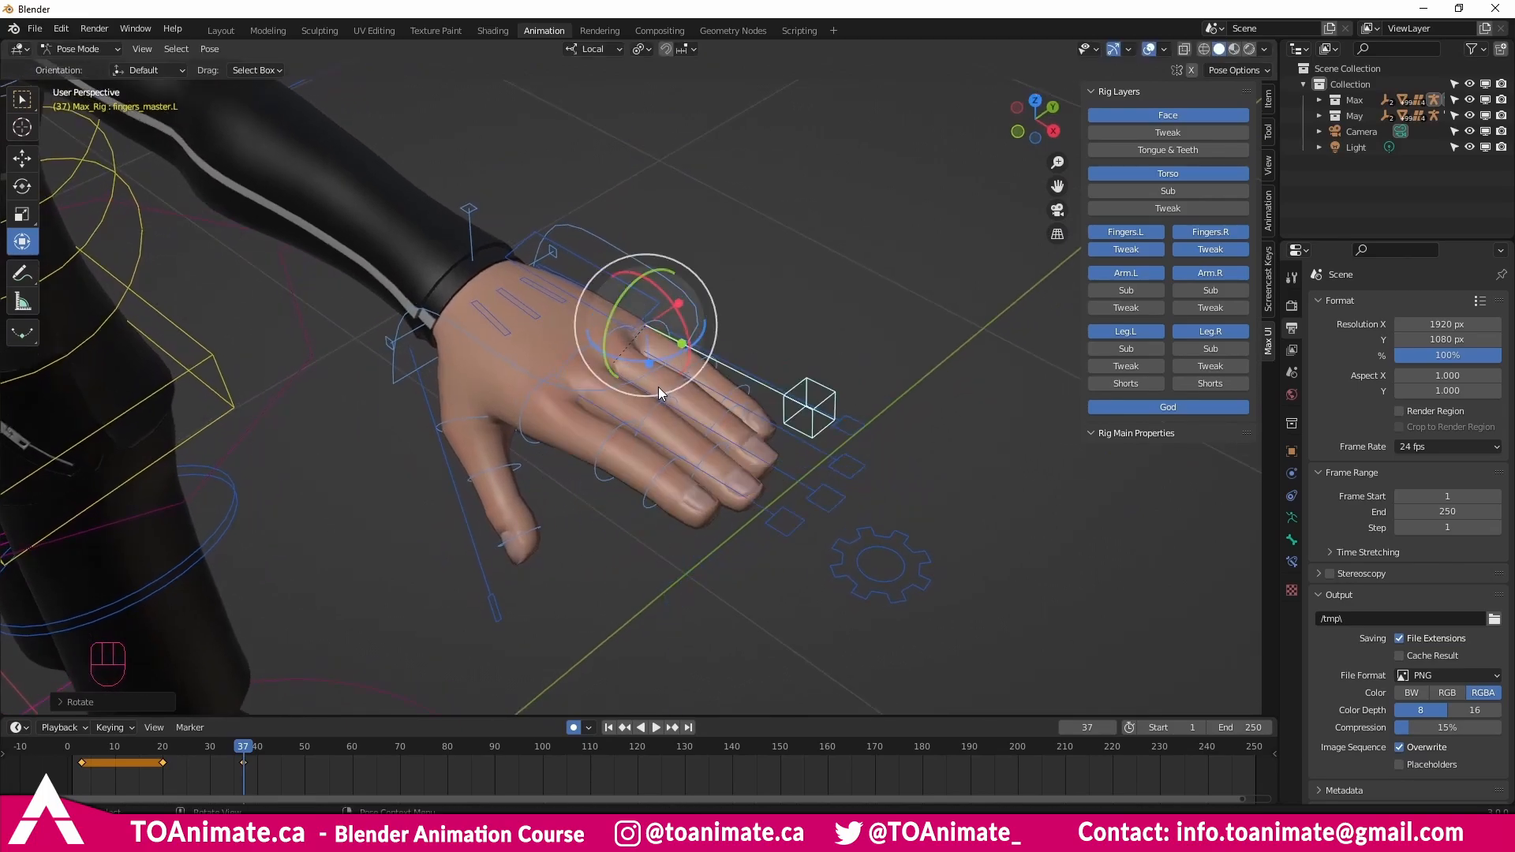
{"action": "middle_click_drag", "start_coordinate": [659, 387], "coordinate": [715, 361]}
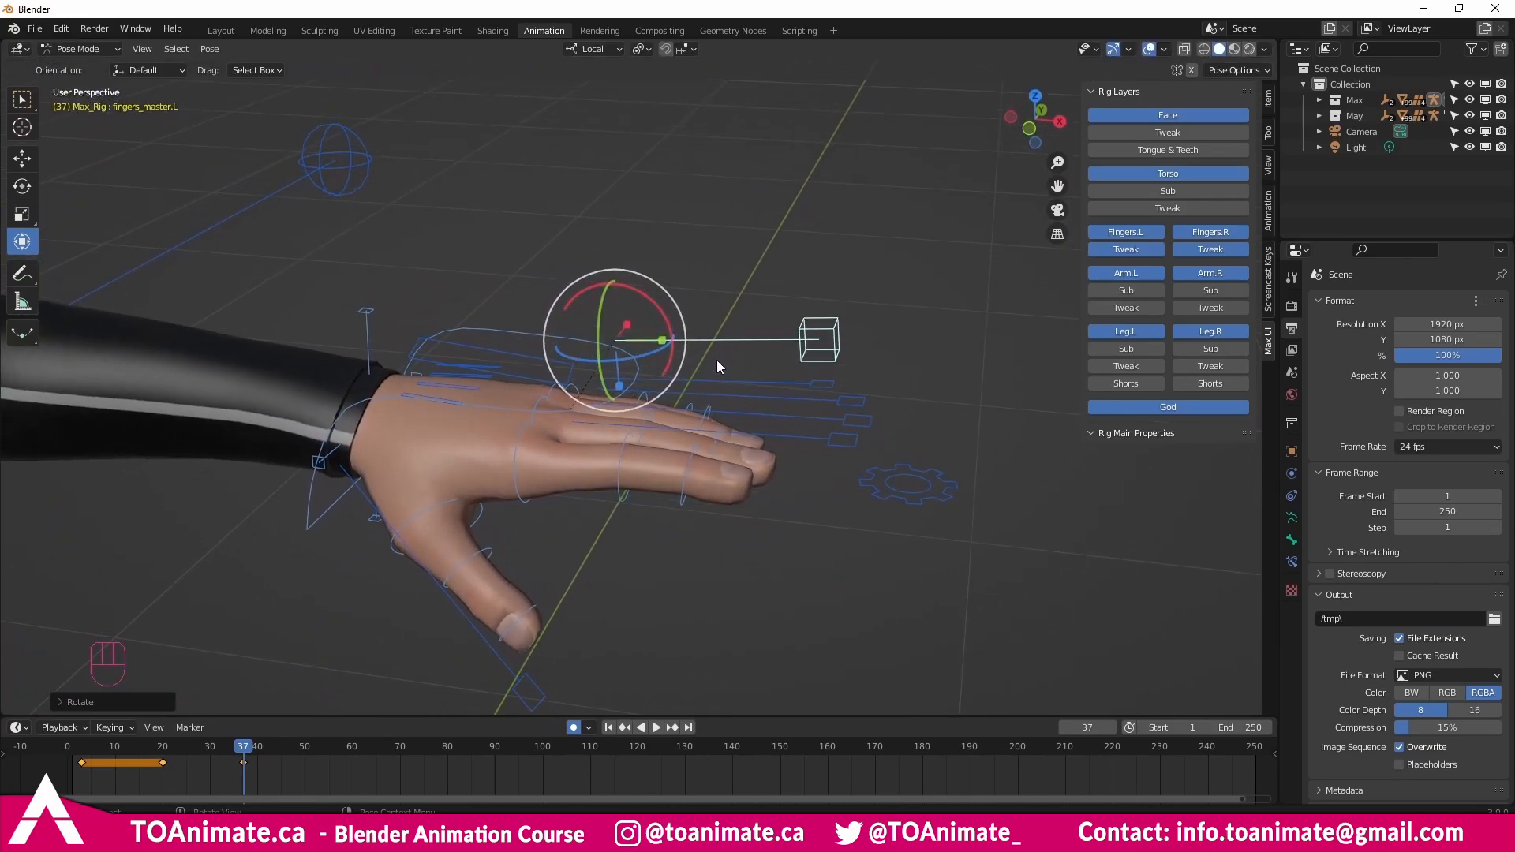
Scale the left fingers master control along local Y to curl the fingers into a fist and open them again.
{"action": "left_click_drag", "start_coordinate": [663, 343], "coordinate": [633, 335]}
{"action": "mouse_move", "coordinate": [633, 336]}
{"action": "middle_mouse_down"}
{"action": "mouse_move", "coordinate": [651, 310]}
{"action": "mouse_move", "coordinate": [502, 250]}
{"action": "mouse_move", "coordinate": [338, 303]}
{"action": "mouse_move", "coordinate": [619, 361]}
{"action": "mouse_move", "coordinate": [636, 390]}
{"action": "mouse_move", "coordinate": [652, 356]}
{"action": "middle_mouse_up"}
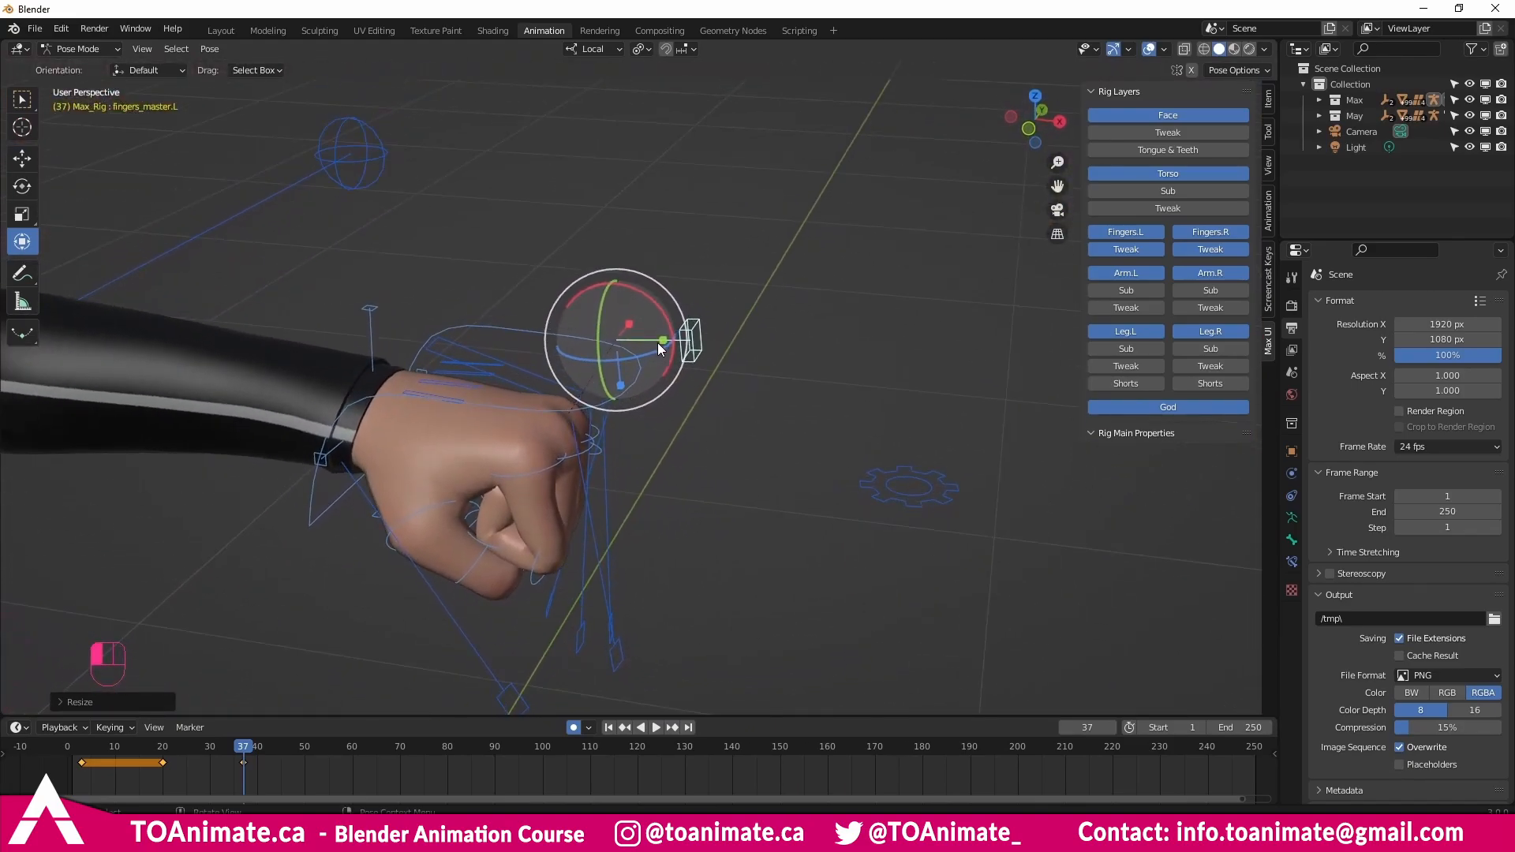
{"action": "left_click_drag", "start_coordinate": [663, 341], "coordinate": [802, 365]}
Rotate the left fingers master control freely from the other side of the hand and adjust its local Y scale.
{"action": "middle_click_drag", "start_coordinate": [768, 428], "coordinate": [468, 363]}
{"action": "key", "text": "w"}
{"action": "key", "text": "r"}
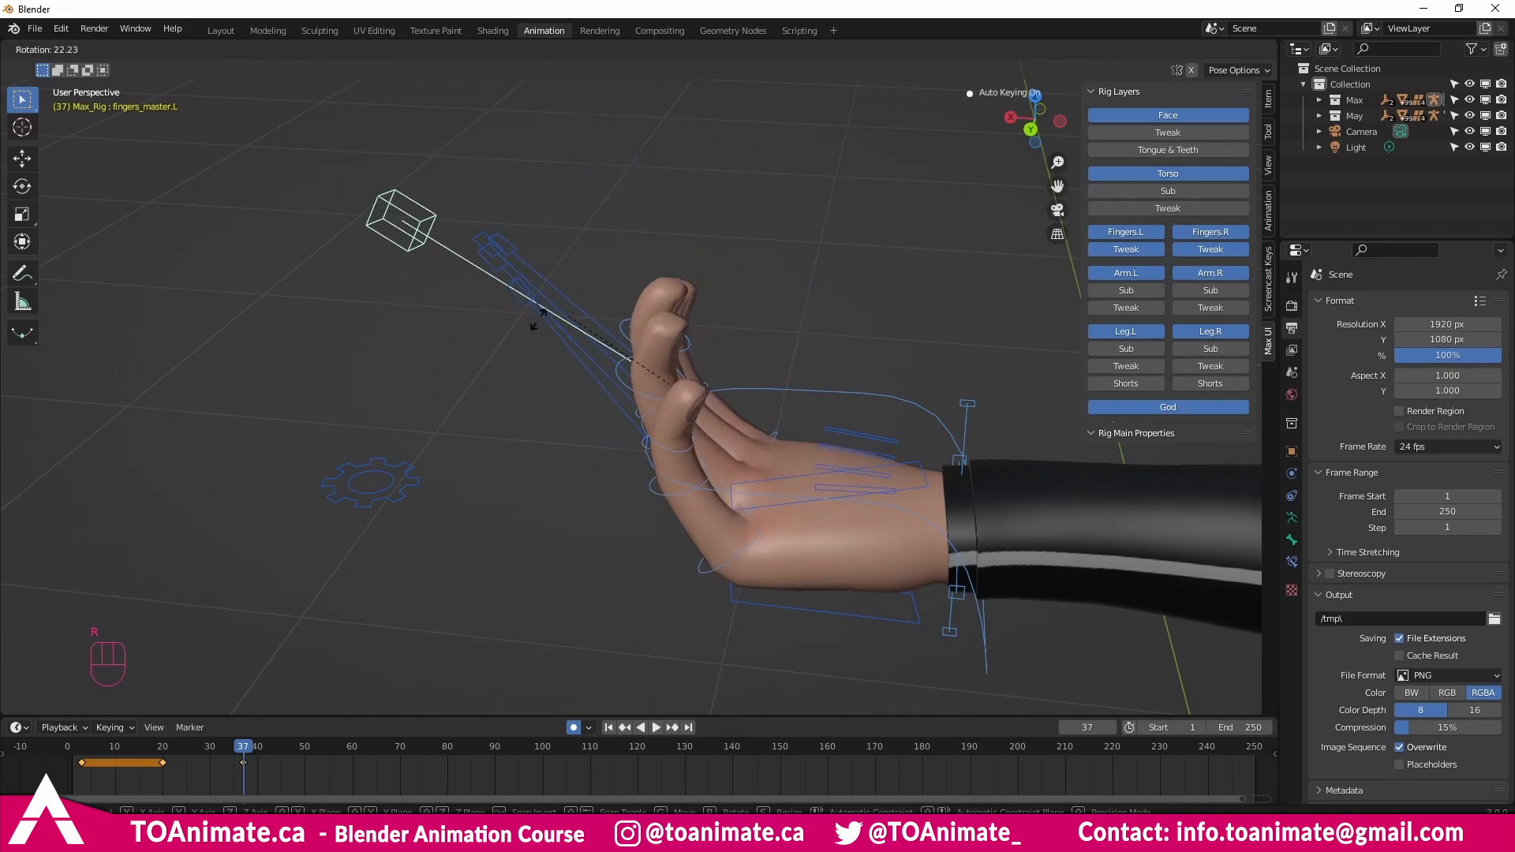
{"action": "left_click", "coordinate": [526, 383]}
{"action": "key", "text": "w"}
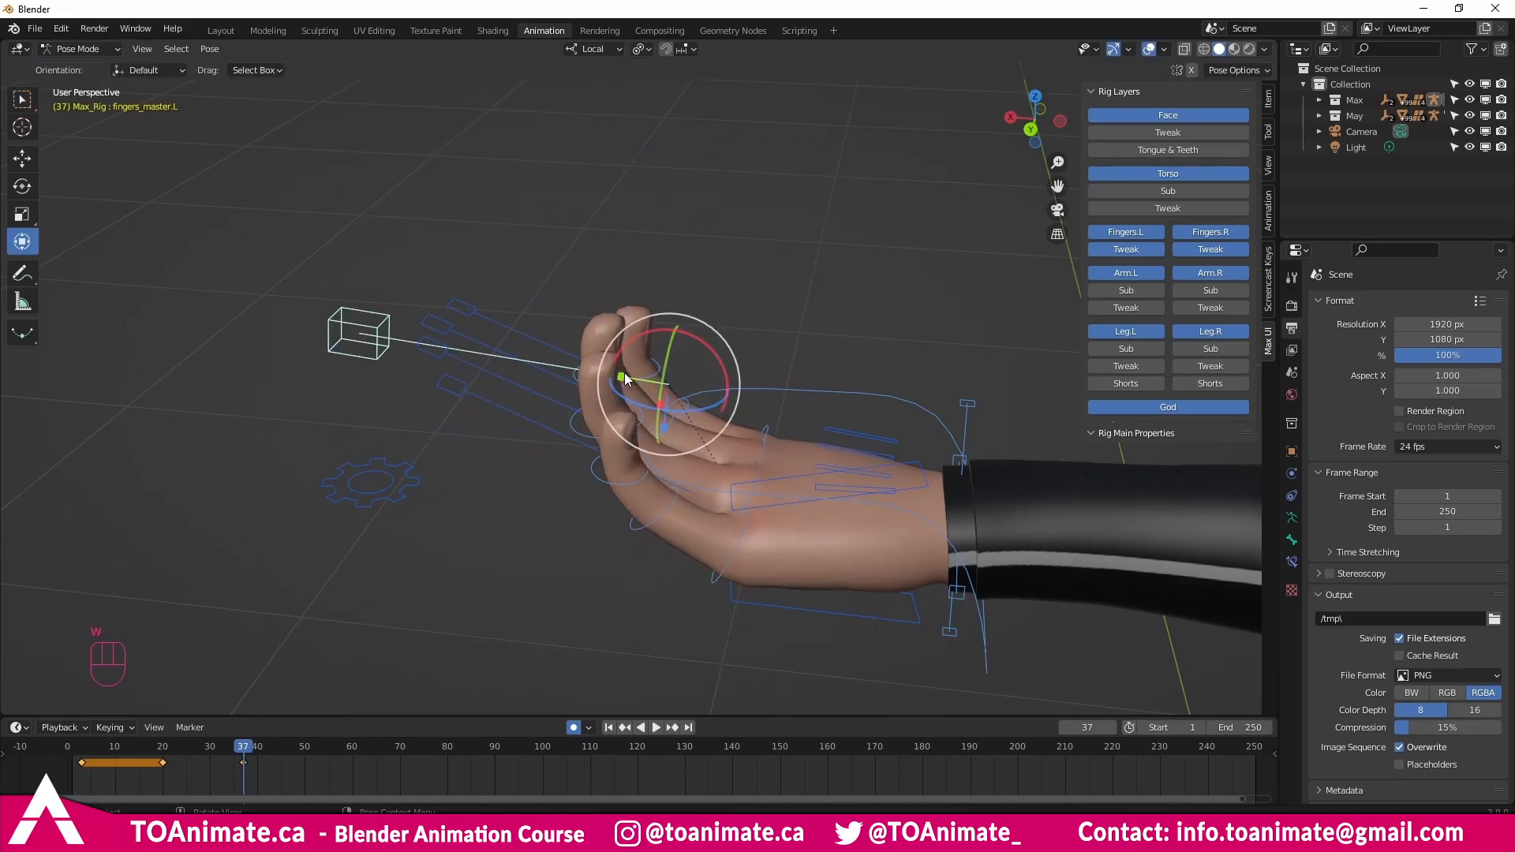
{"action": "left_click_drag", "start_coordinate": [624, 373], "coordinate": [623, 379]}
{"action": "mouse_move", "coordinate": [636, 384]}
{"action": "left_mouse_down"}
{"action": "mouse_move", "coordinate": [609, 383]}
{"action": "mouse_move", "coordinate": [636, 390]}
{"action": "left_mouse_up"}
Select the left pinky's individual joint controls together and try rotating them.
{"action": "middle_click_drag", "start_coordinate": [599, 423], "coordinate": [663, 540]}
{"action": "left_click", "coordinate": [706, 549]}
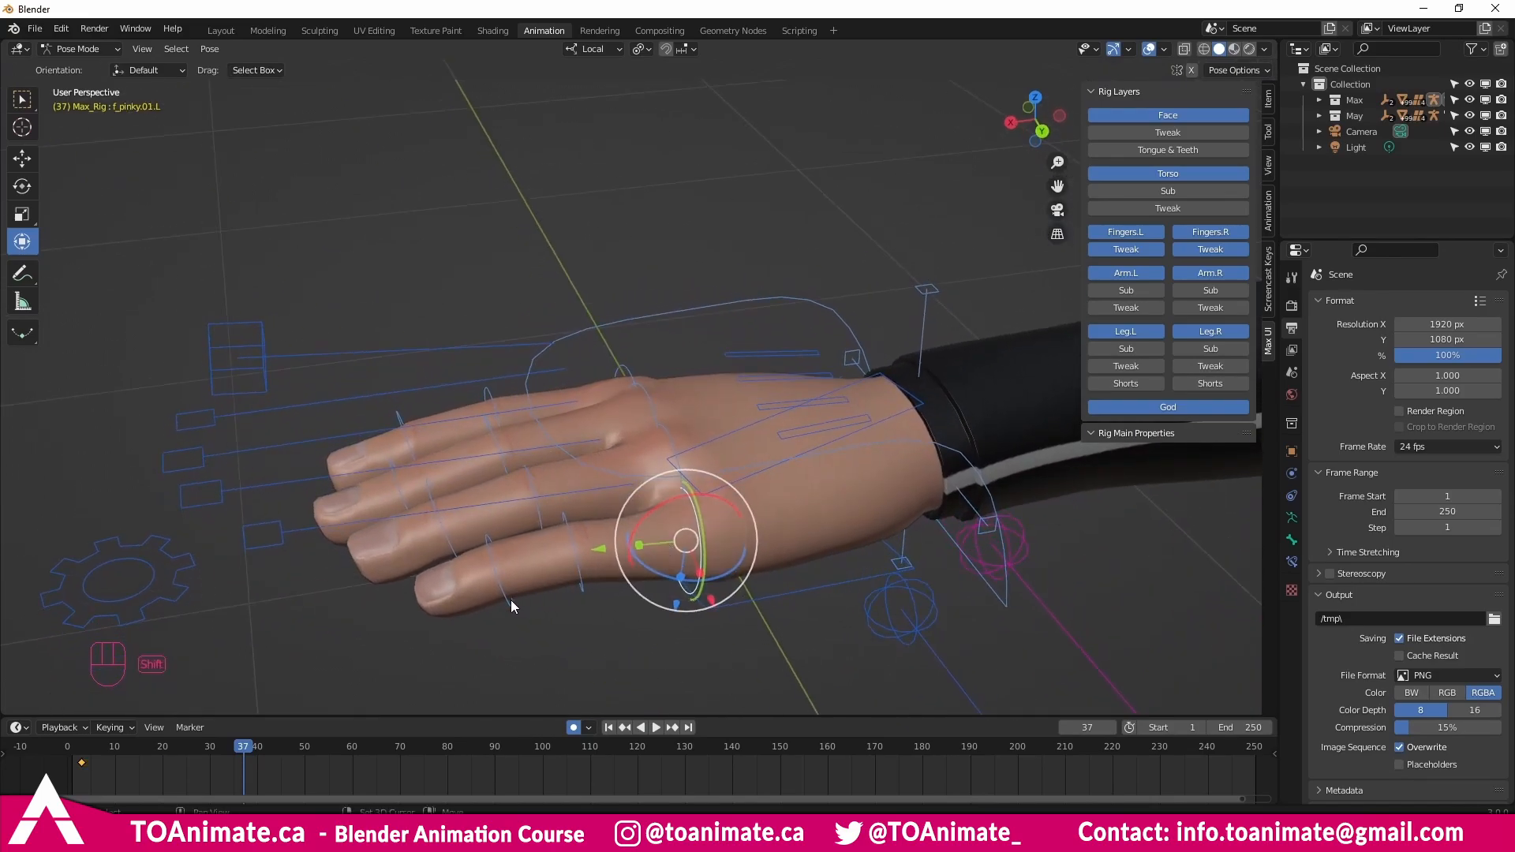
{"action": "left_click", "coordinate": [512, 606], "text": "shift"}
{"action": "mouse_move", "coordinate": [630, 528]}
{"action": "left_mouse_down"}
{"action": "mouse_move", "coordinate": [633, 557]}
{"action": "mouse_move", "coordinate": [643, 520]}
{"action": "left_mouse_up"}
{"action": "right_click", "coordinate": [642, 520]}
{"action": "middle_click_drag", "start_coordinate": [773, 445], "coordinate": [764, 474]}
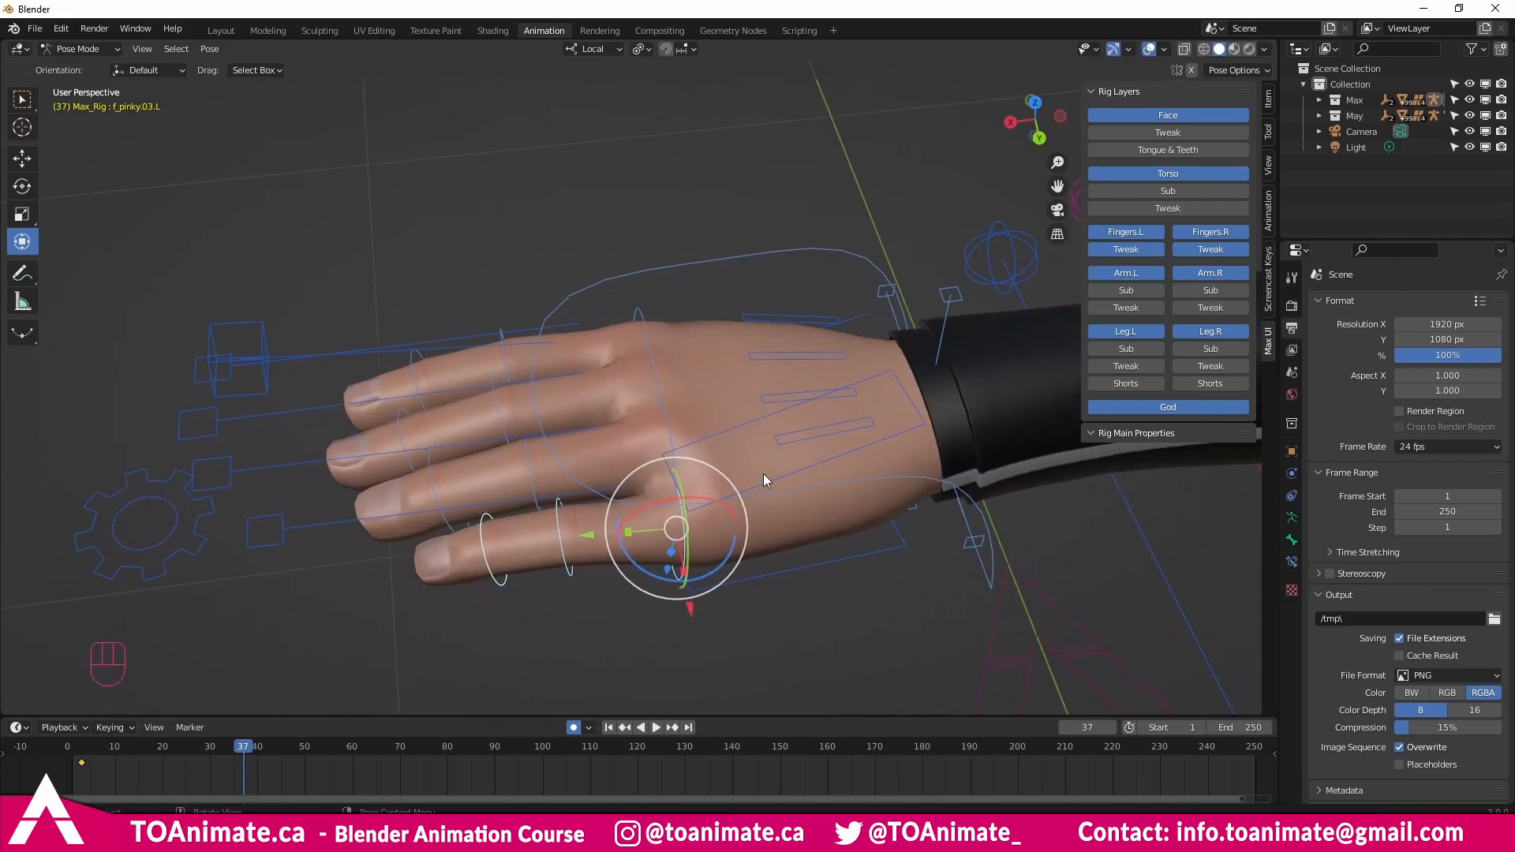
Rotate the left index finger's base control and the base control on the pinky side of the hand.
{"action": "left_click", "coordinate": [803, 319]}
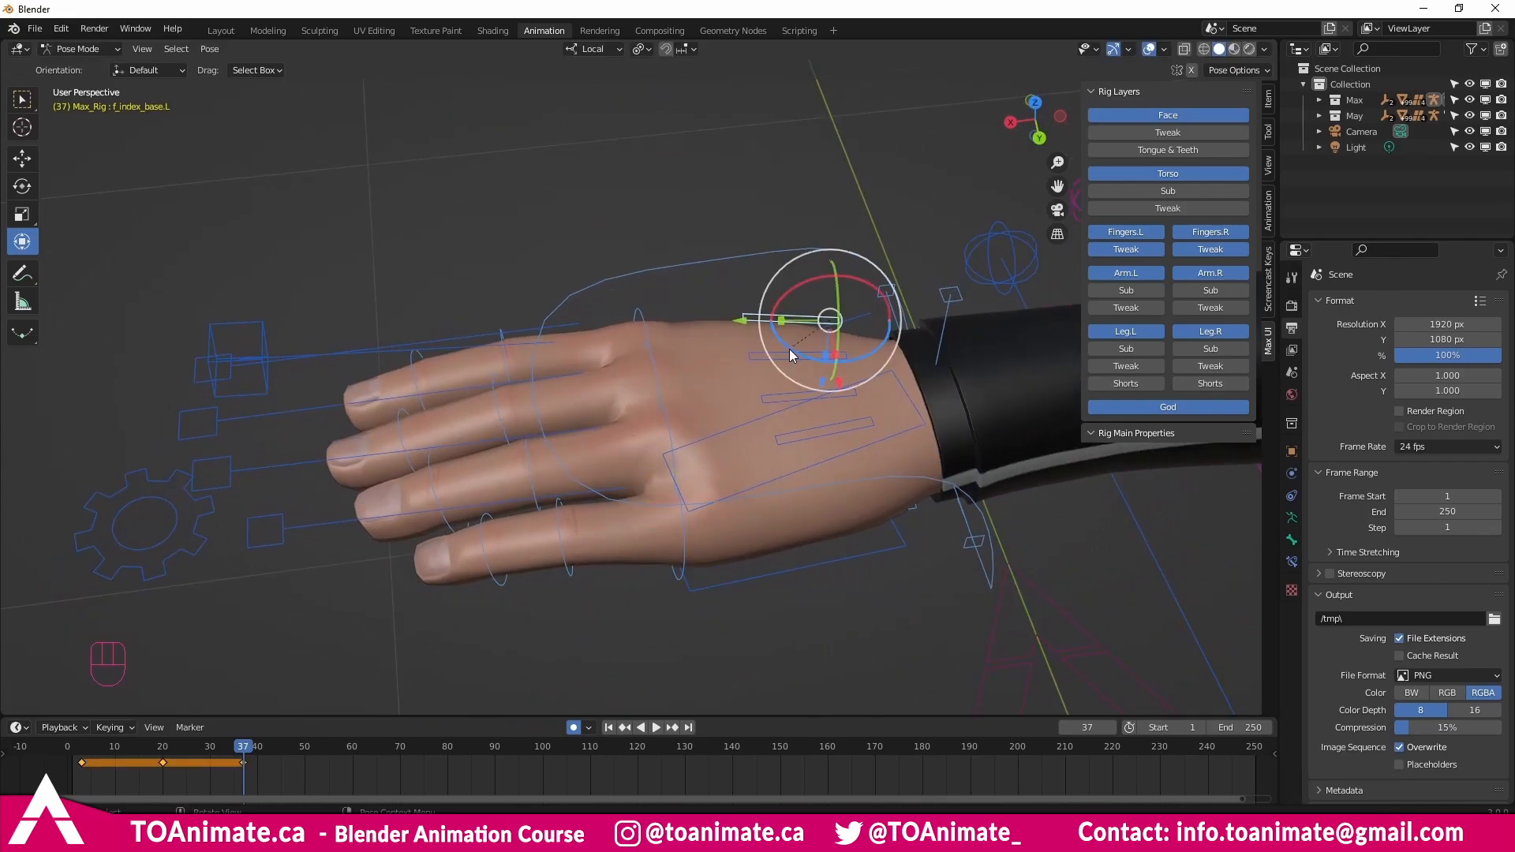
{"action": "left_click_drag", "start_coordinate": [779, 301], "coordinate": [776, 344]}
{"action": "left_click", "coordinate": [781, 440]}
{"action": "mouse_move", "coordinate": [781, 441]}
{"action": "middle_mouse_down"}
{"action": "mouse_move", "coordinate": [830, 377]}
{"action": "mouse_move", "coordinate": [788, 465]}
{"action": "mouse_move", "coordinate": [764, 466]}
{"action": "mouse_move", "coordinate": [749, 530]}
{"action": "mouse_move", "coordinate": [764, 509]}
{"action": "mouse_move", "coordinate": [755, 420]}
{"action": "mouse_move", "coordinate": [777, 410]}
{"action": "mouse_move", "coordinate": [785, 441]}
{"action": "mouse_move", "coordinate": [759, 456]}
{"action": "middle_mouse_up"}
{"action": "key", "text": "r"}
{"action": "left_click", "coordinate": [823, 398]}
Select the left palm control, try rotating it about its local X axis, and undo the rotation.
{"action": "left_click", "coordinate": [739, 474]}
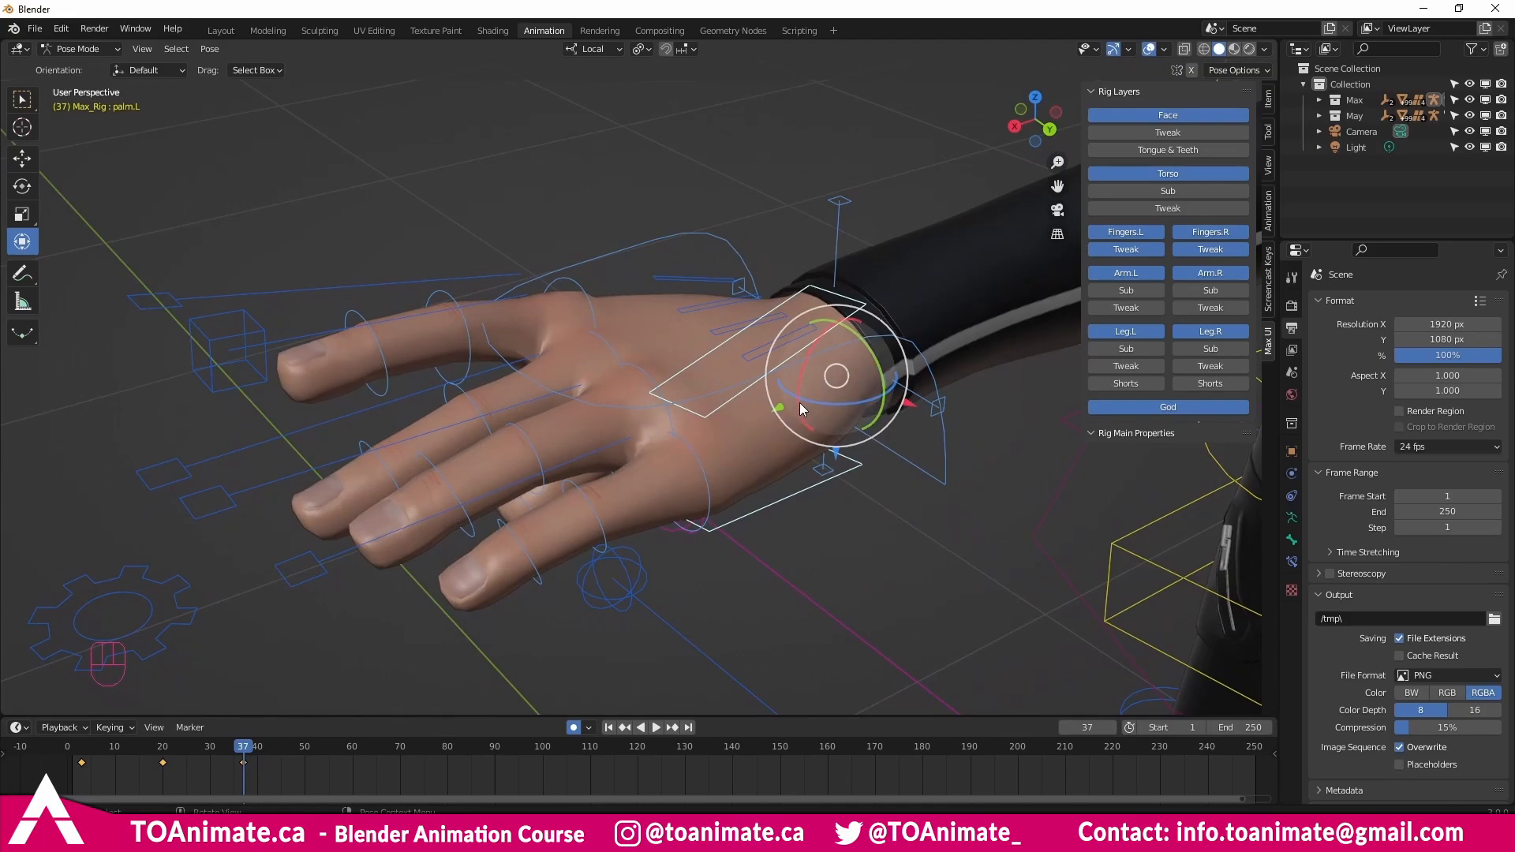
{"action": "mouse_move", "coordinate": [832, 399]}
{"action": "middle_mouse_down"}
{"action": "mouse_move", "coordinate": [817, 394]}
{"action": "mouse_move", "coordinate": [798, 425]}
{"action": "mouse_move", "coordinate": [832, 401]}
{"action": "middle_mouse_up"}
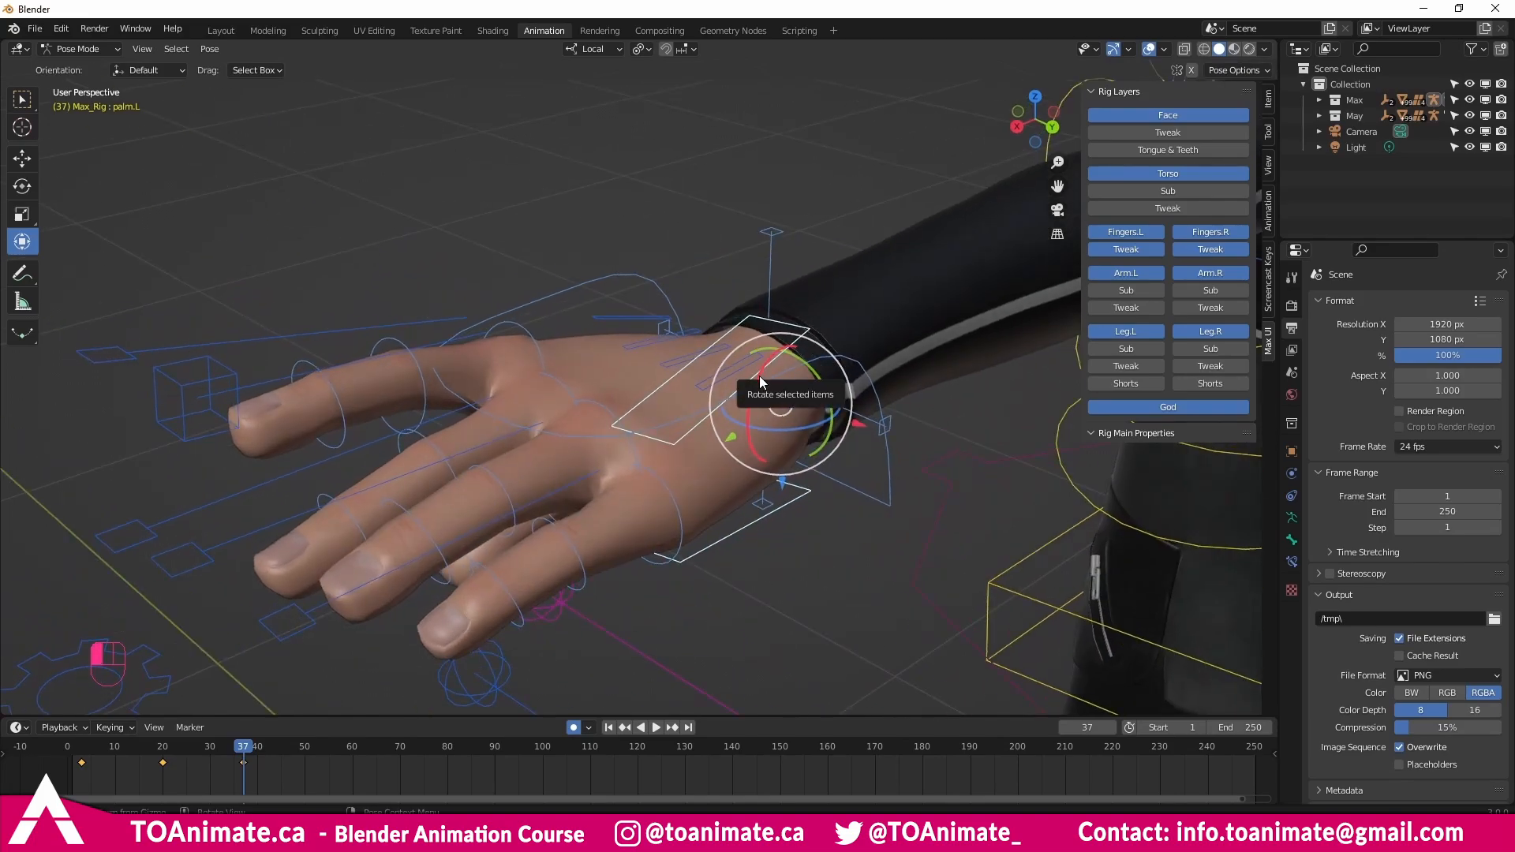
{"action": "left_click_drag", "start_coordinate": [756, 374], "coordinate": [747, 409]}
{"action": "mouse_move", "coordinate": [747, 408]}
{"action": "middle_mouse_down"}
{"action": "mouse_move", "coordinate": [652, 466]}
{"action": "mouse_move", "coordinate": [745, 418]}
{"action": "middle_mouse_up"}
{"action": "scroll", "coordinate": [662, 468], "scroll_direction": "down", "scroll_amount": 2}
{"action": "key", "text": "ctrl+z"}
Rotate the left palm control about its local Y axis.
{"action": "scroll", "coordinate": [746, 418], "scroll_direction": "up", "scroll_amount": 3}
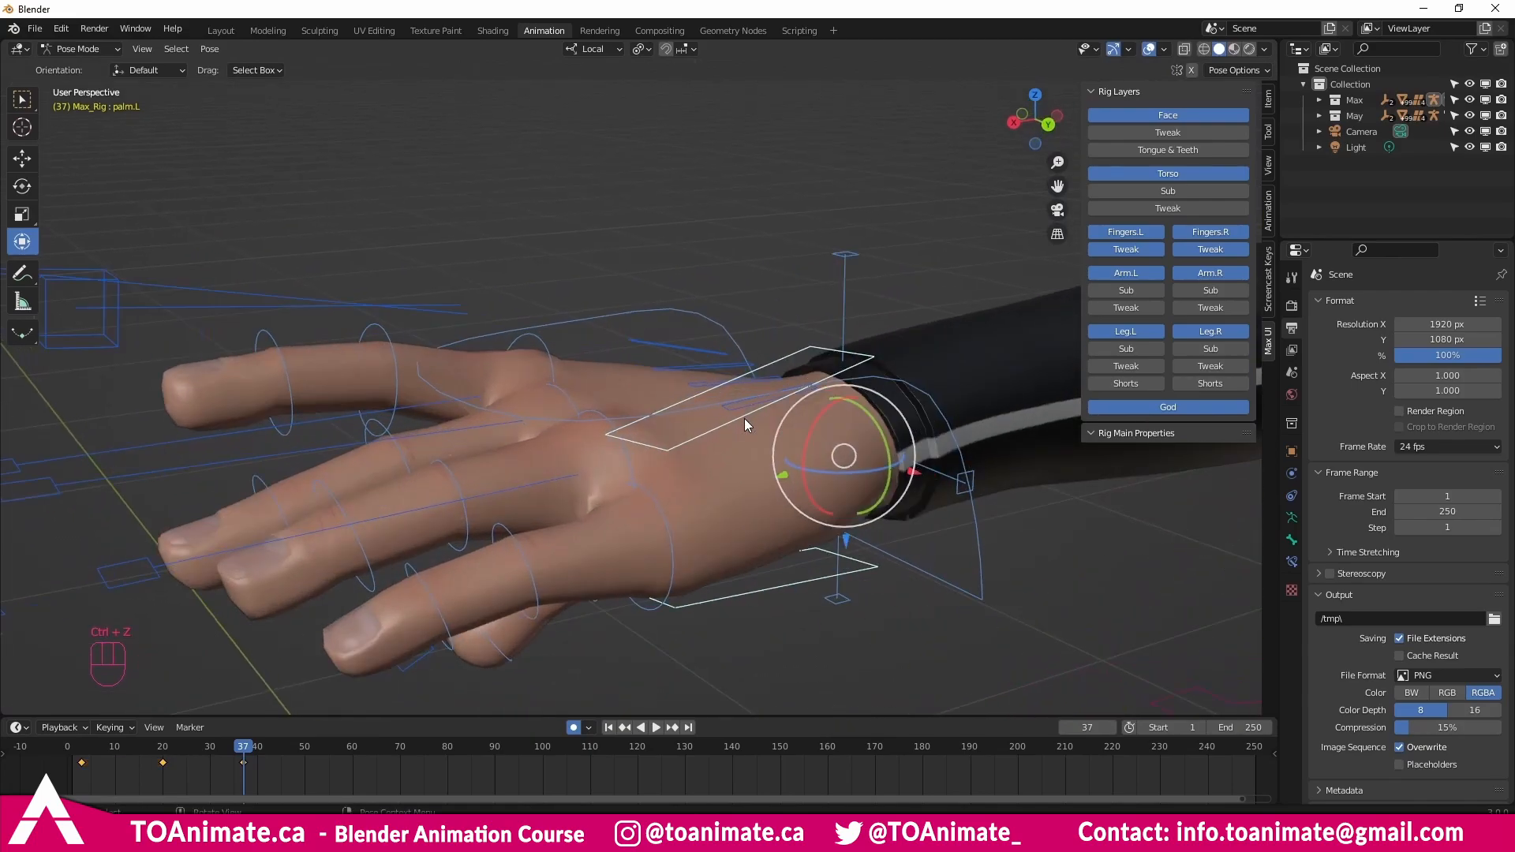
{"action": "mouse_move", "coordinate": [864, 419]}
{"action": "middle_mouse_down"}
{"action": "mouse_move", "coordinate": [857, 429]}
{"action": "mouse_move", "coordinate": [878, 404]}
{"action": "middle_mouse_up"}
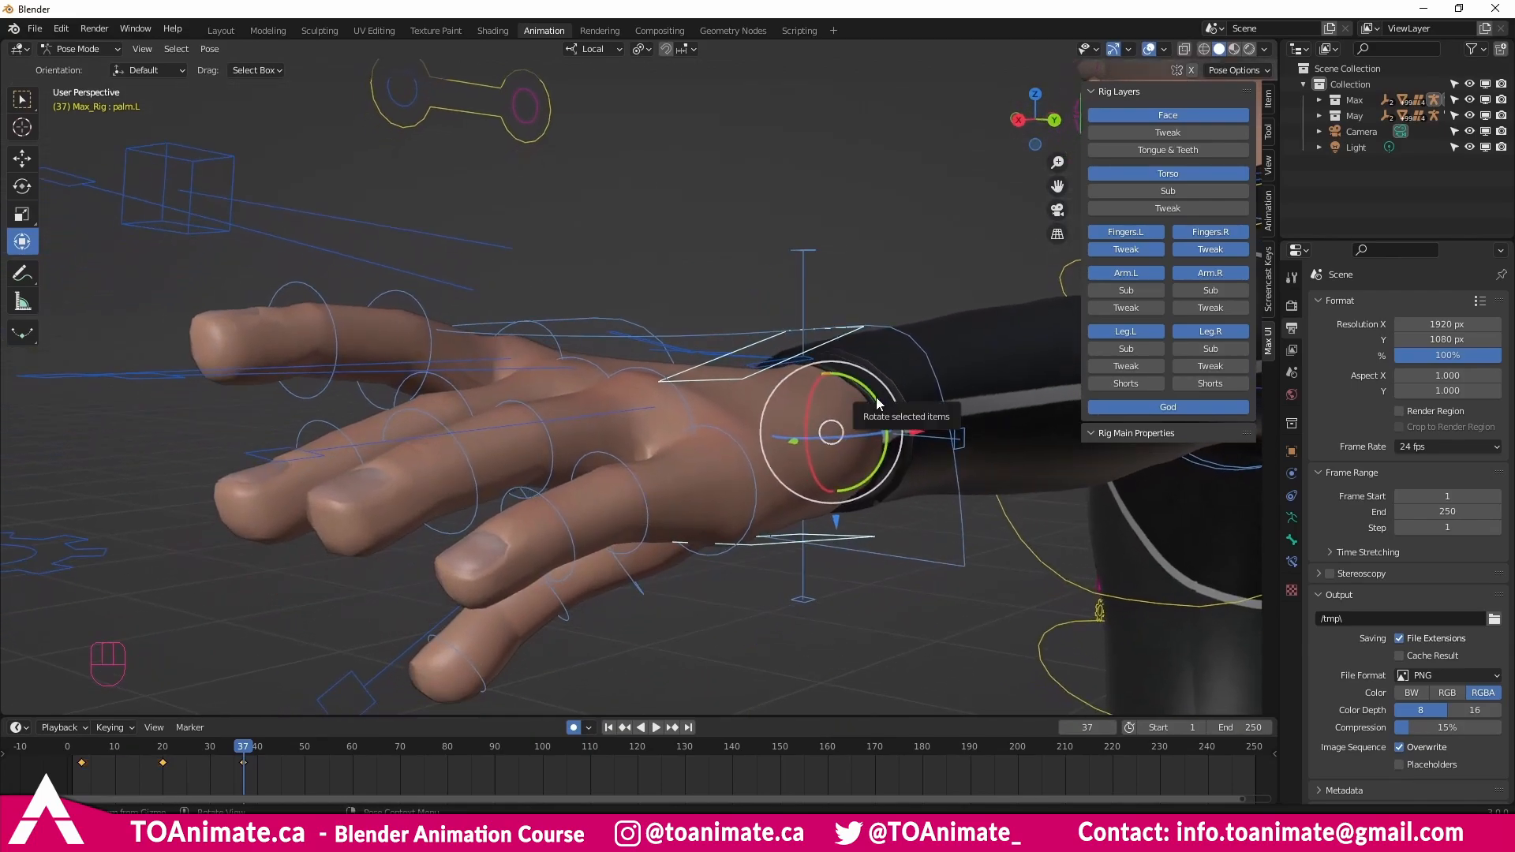
{"action": "left_click_drag", "start_coordinate": [879, 403], "coordinate": [693, 502]}
Select all rig controls, reset their scale, location and rotation, and clear the selection.
{"action": "middle_click_drag", "start_coordinate": [693, 496], "coordinate": [726, 458]}
{"action": "key", "text": "a"}
{"action": "key", "text": "alt+s"}
{"action": "key", "text": "alt+g"}
{"action": "key", "text": "alt+r"}
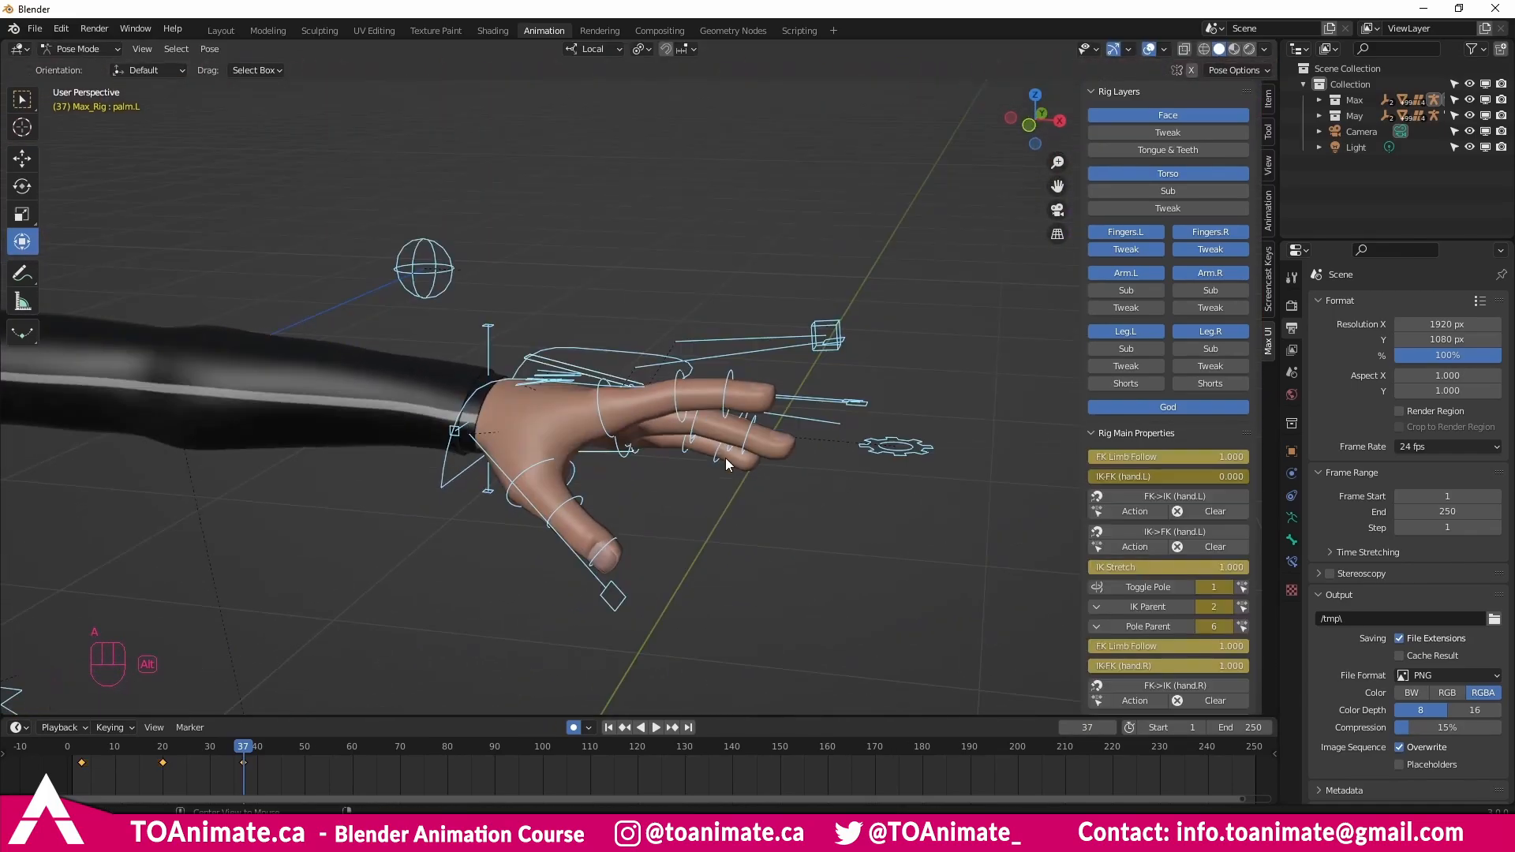
{"action": "left_click", "coordinate": [762, 494]}
Select the left hand IK control and try moving it about 0.06 m towards the body.
{"action": "scroll", "coordinate": [713, 403], "scroll_direction": "down", "scroll_amount": 3}
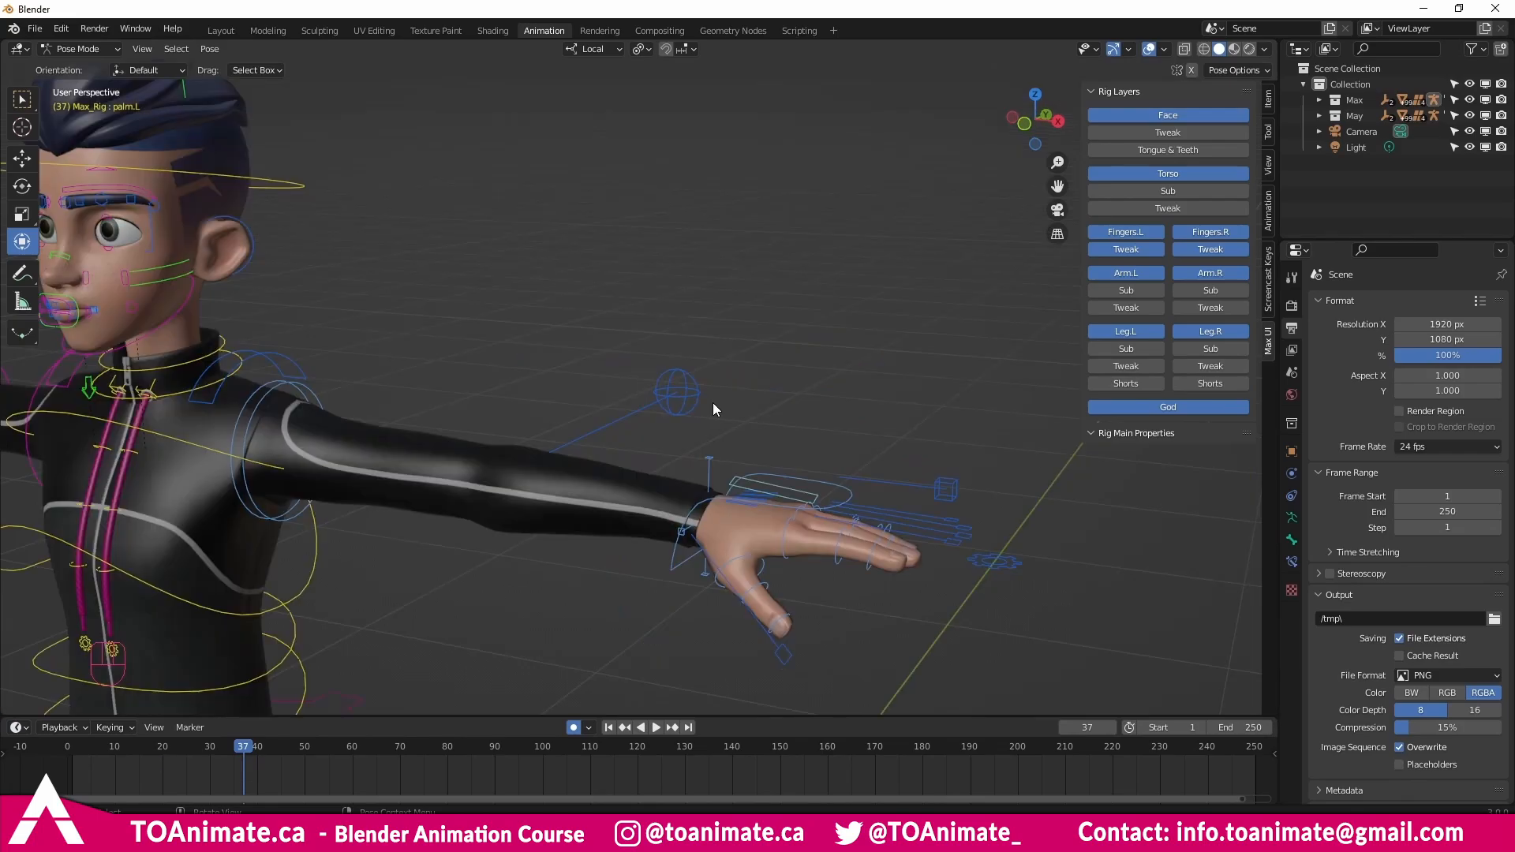
{"action": "left_click", "coordinate": [766, 474]}
{"action": "left_click_drag", "start_coordinate": [714, 511], "coordinate": [644, 560]}
{"action": "right_click", "coordinate": [652, 541]}
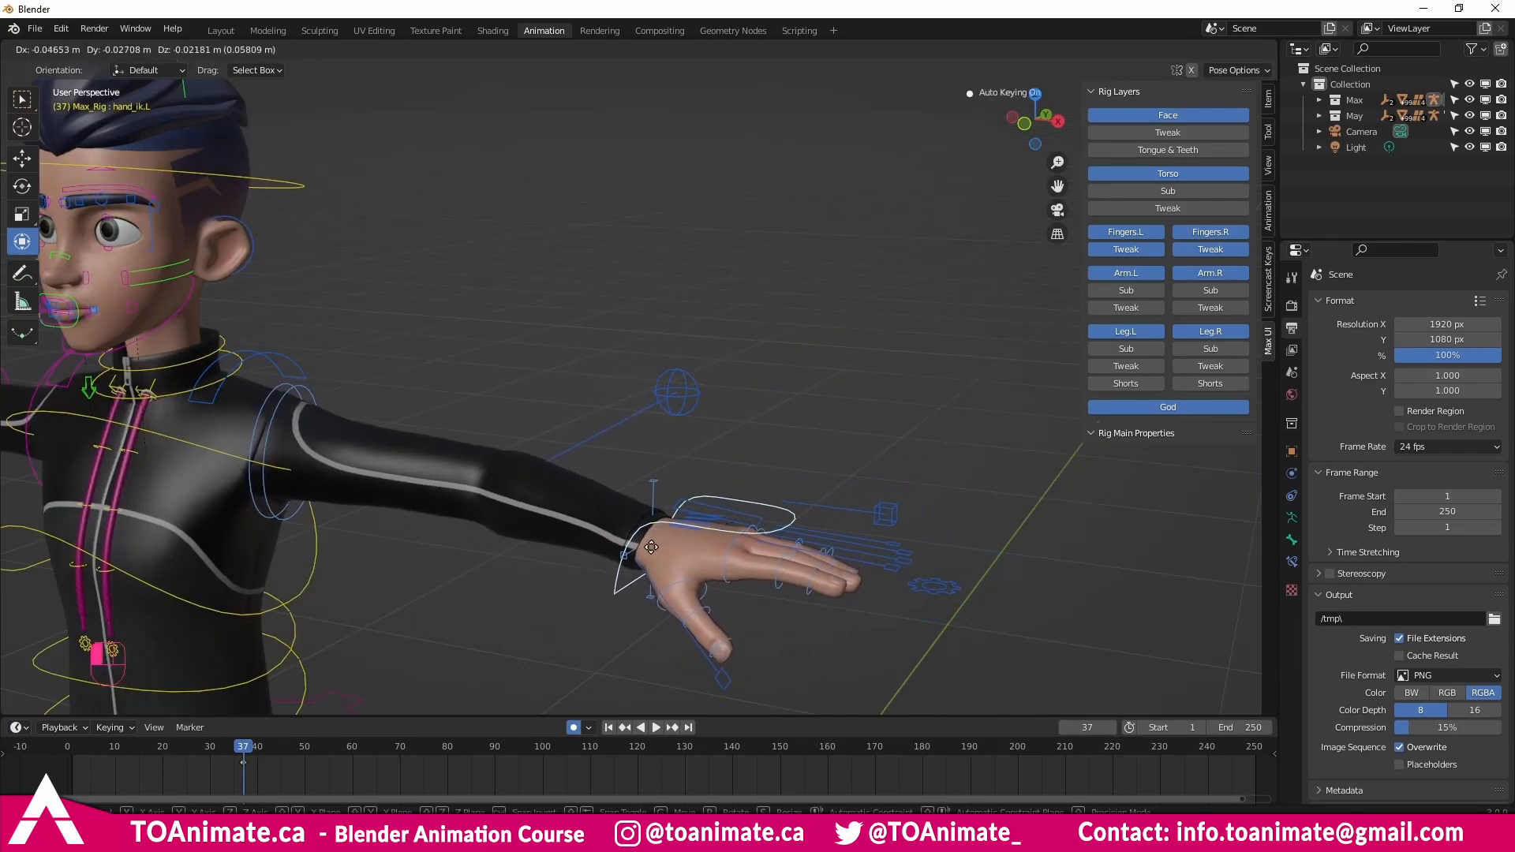
Move the left elbow's pole target upwards and undo the move.
{"action": "left_click", "coordinate": [672, 387]}
{"action": "left_click_drag", "start_coordinate": [670, 397], "coordinate": [681, 352]}
{"action": "key", "text": "ctrl+z"}
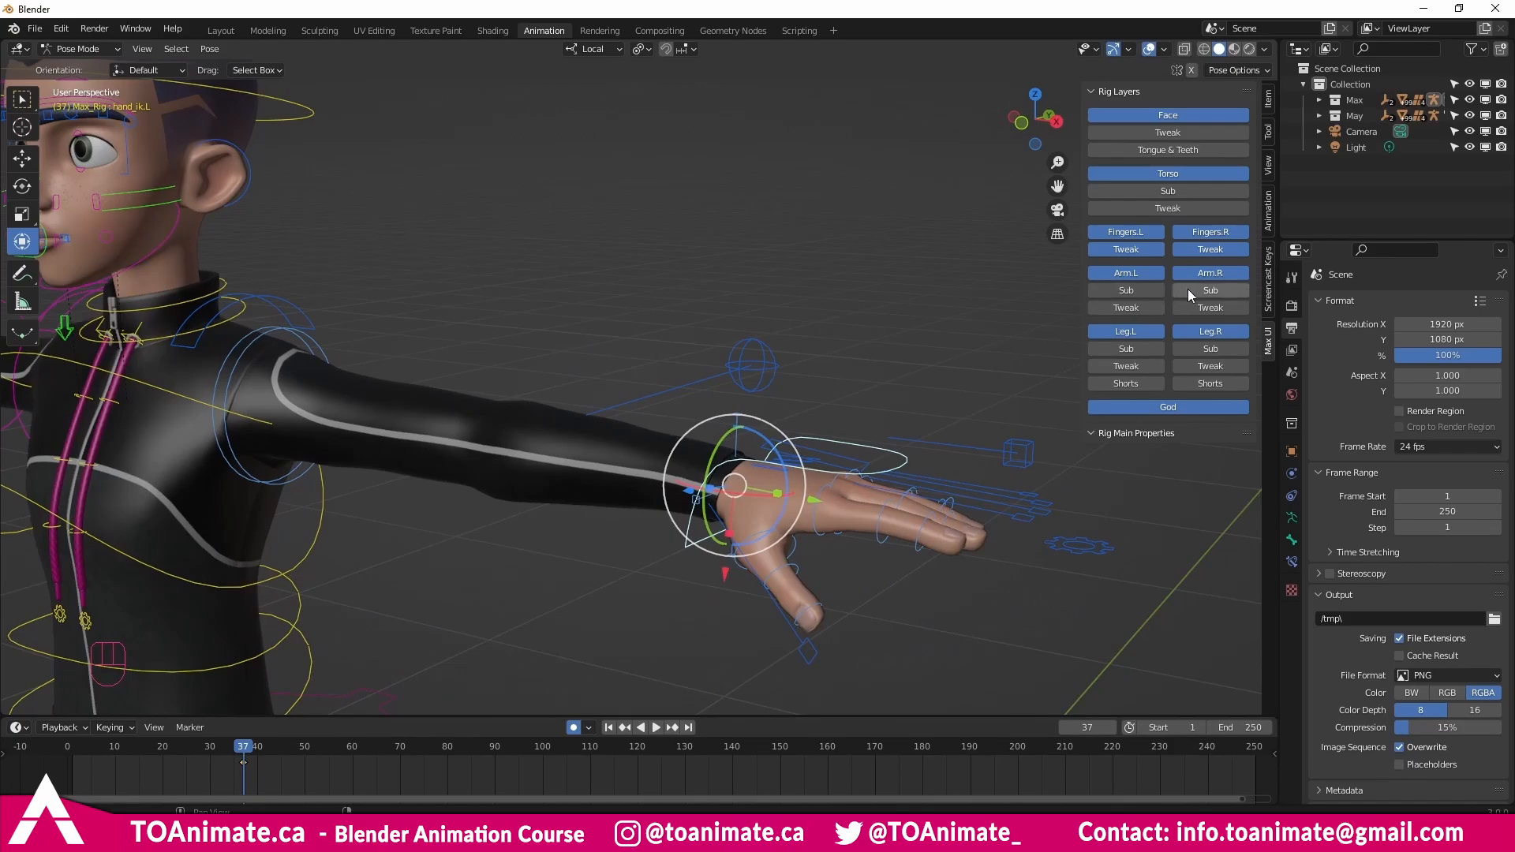
Show the Tweak layers of both arms and try moving the left elbow tweak control.
{"action": "left_click", "coordinate": [1139, 308]}
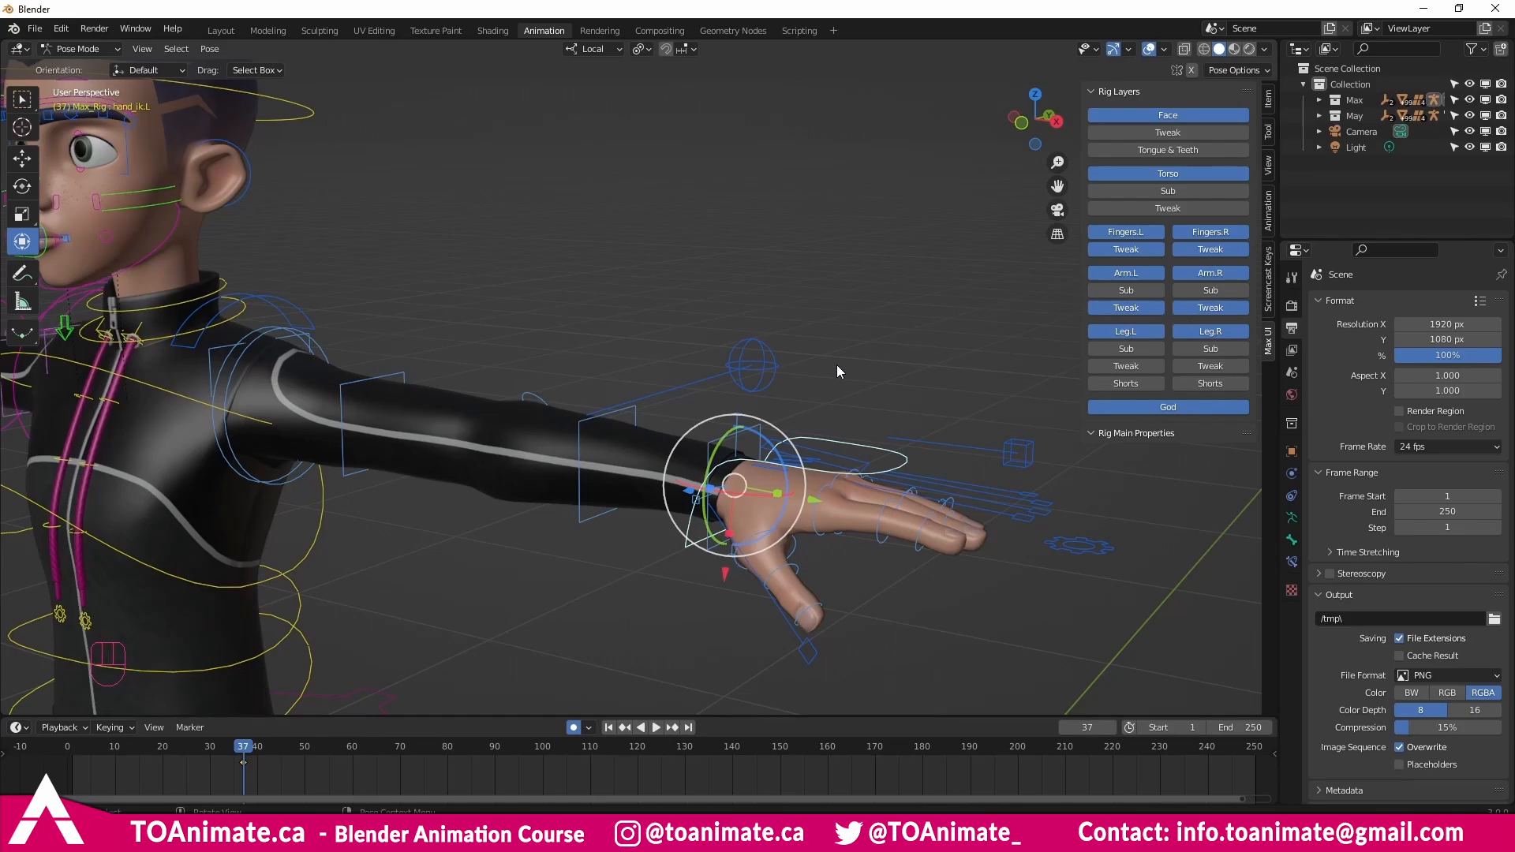
{"action": "middle_click_drag", "start_coordinate": [717, 372], "coordinate": [608, 468]}
{"action": "left_click", "coordinate": [789, 413]}
{"action": "middle_click_drag", "start_coordinate": [789, 413], "coordinate": [807, 458]}
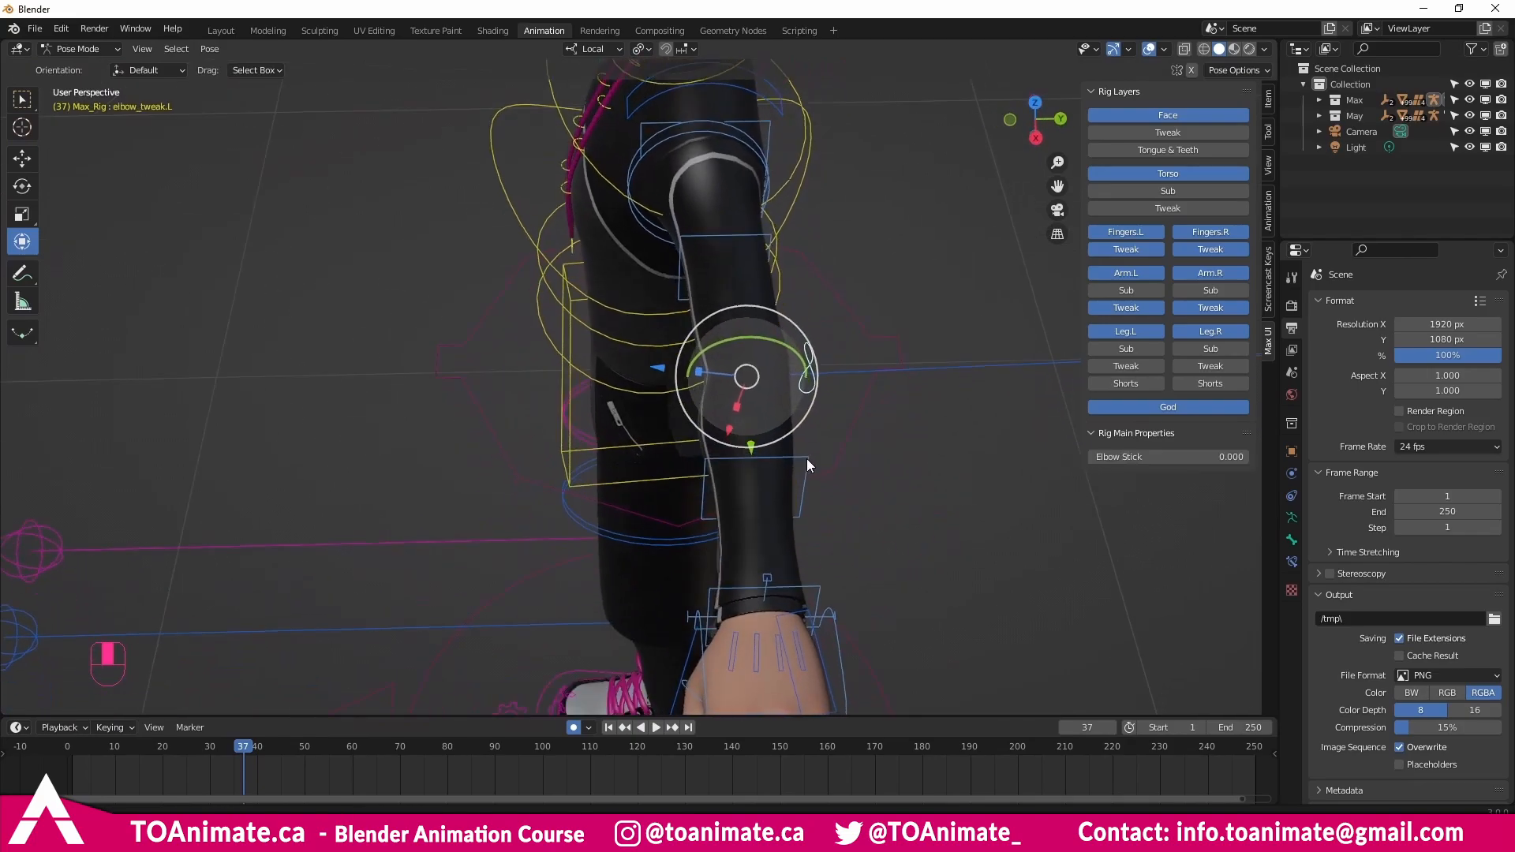
{"action": "left_click_drag", "start_coordinate": [744, 375], "coordinate": [723, 396]}
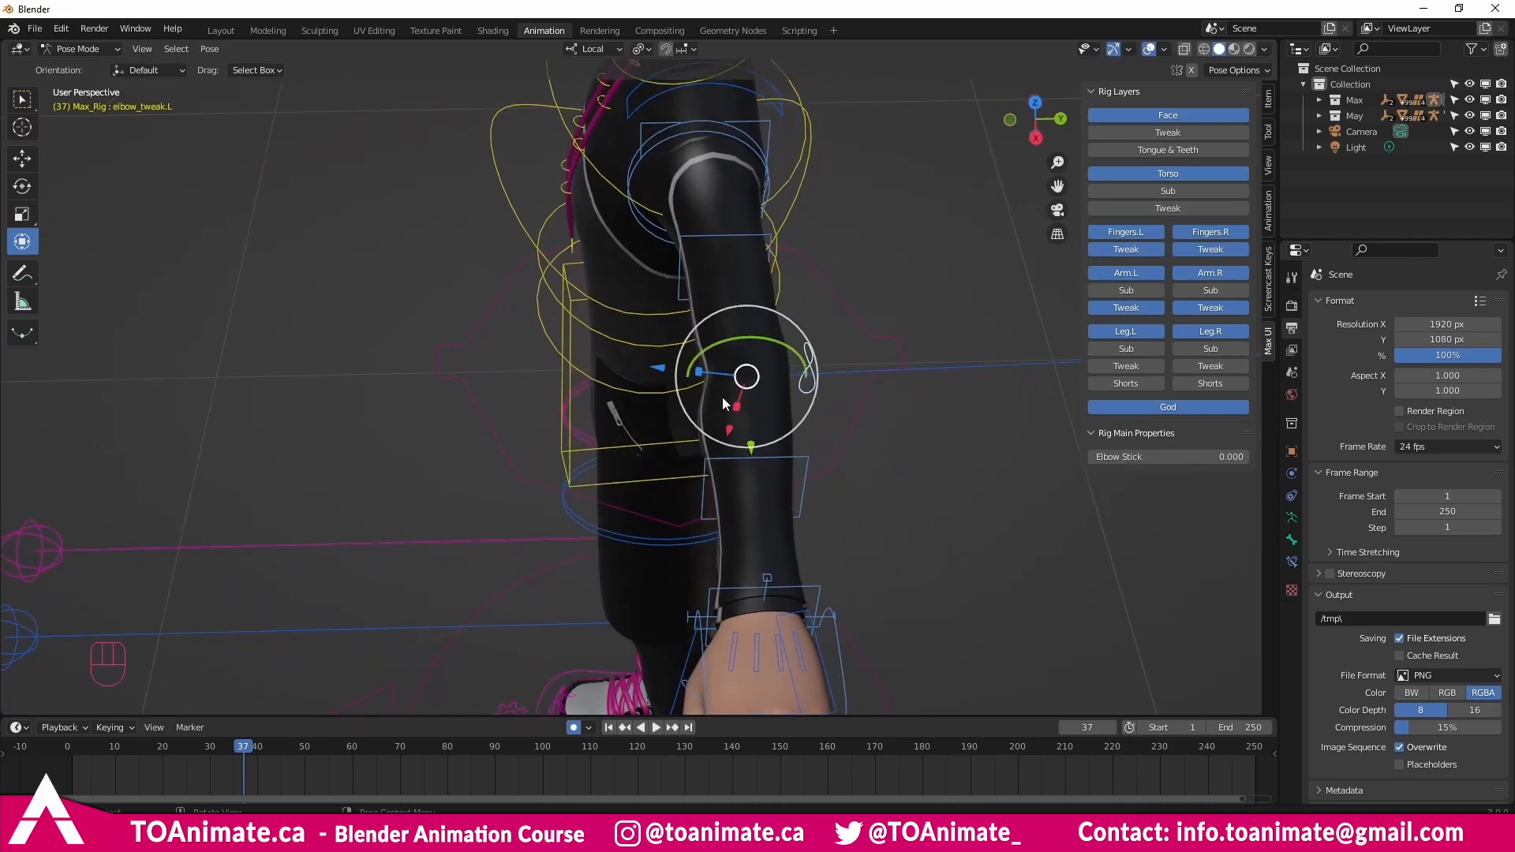
Try lowering the left forearm tweak control about 0.017 m and the elbow tweak control about 0.024 m, and undo both moves.
{"action": "middle_click_drag", "start_coordinate": [722, 396], "coordinate": [676, 418]}
{"action": "middle_click_drag", "start_coordinate": [679, 507], "coordinate": [712, 435]}
{"action": "left_click", "coordinate": [712, 436]}
{"action": "left_click_drag", "start_coordinate": [712, 435], "coordinate": [711, 442]}
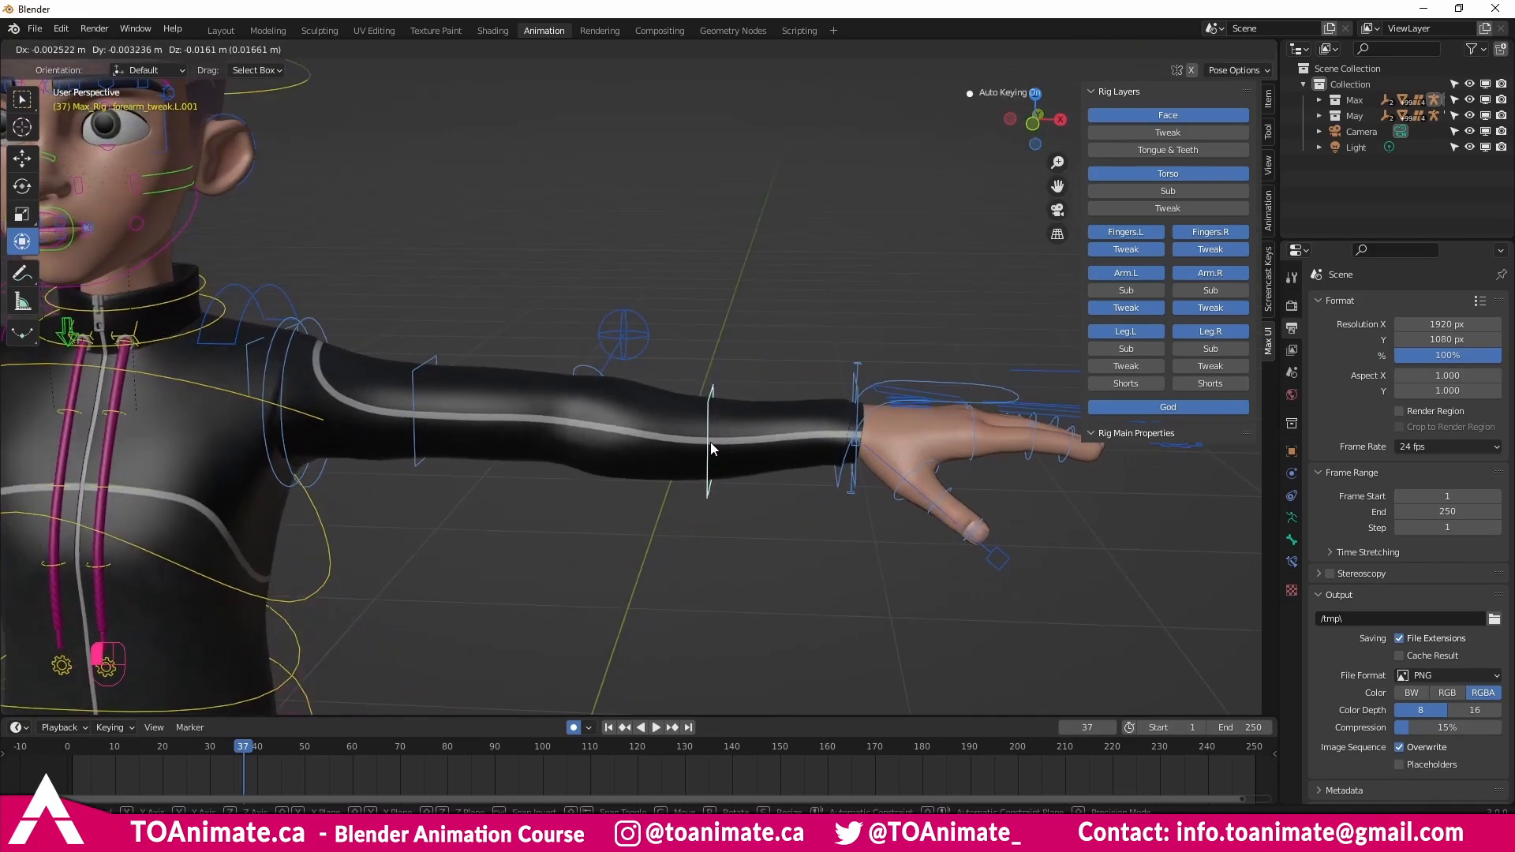
{"action": "left_click", "coordinate": [587, 385]}
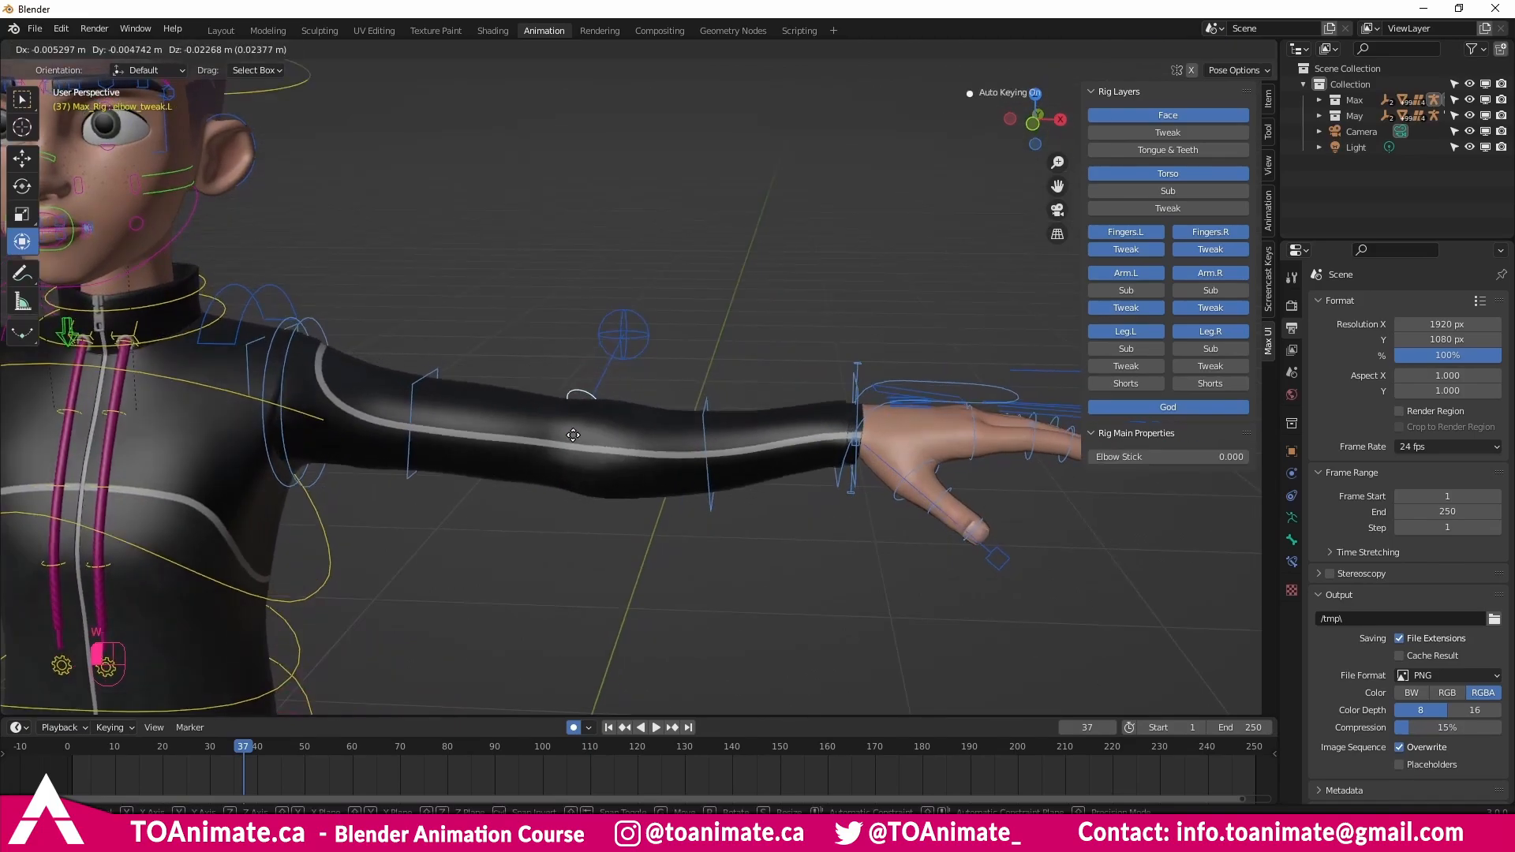
{"action": "middle_click_drag", "start_coordinate": [831, 436], "coordinate": [780, 440]}
{"action": "key", "text": "ctrl+z"}
{"action": "key", "text": "ctrl+z"}
{"action": "key", "text": "ctrl+z"}
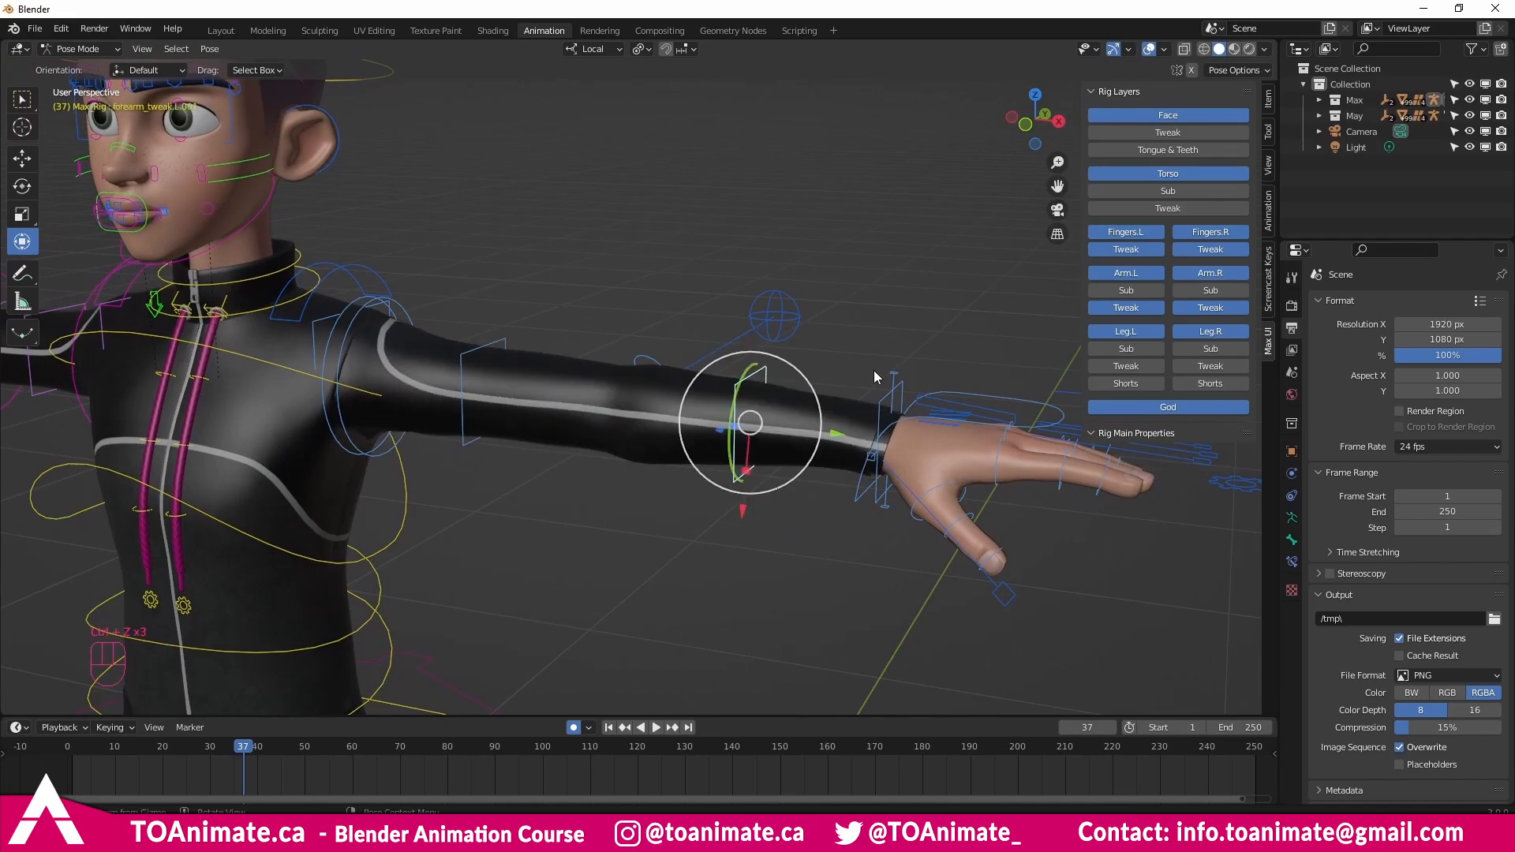
Set IK-FK (hand.L) to 1.000 on the left arm-hand settings control and show the Arm.L Sub layer.
{"action": "middle_click_drag", "start_coordinate": [874, 371], "coordinate": [870, 382]}
{"action": "left_click", "coordinate": [1006, 436]}
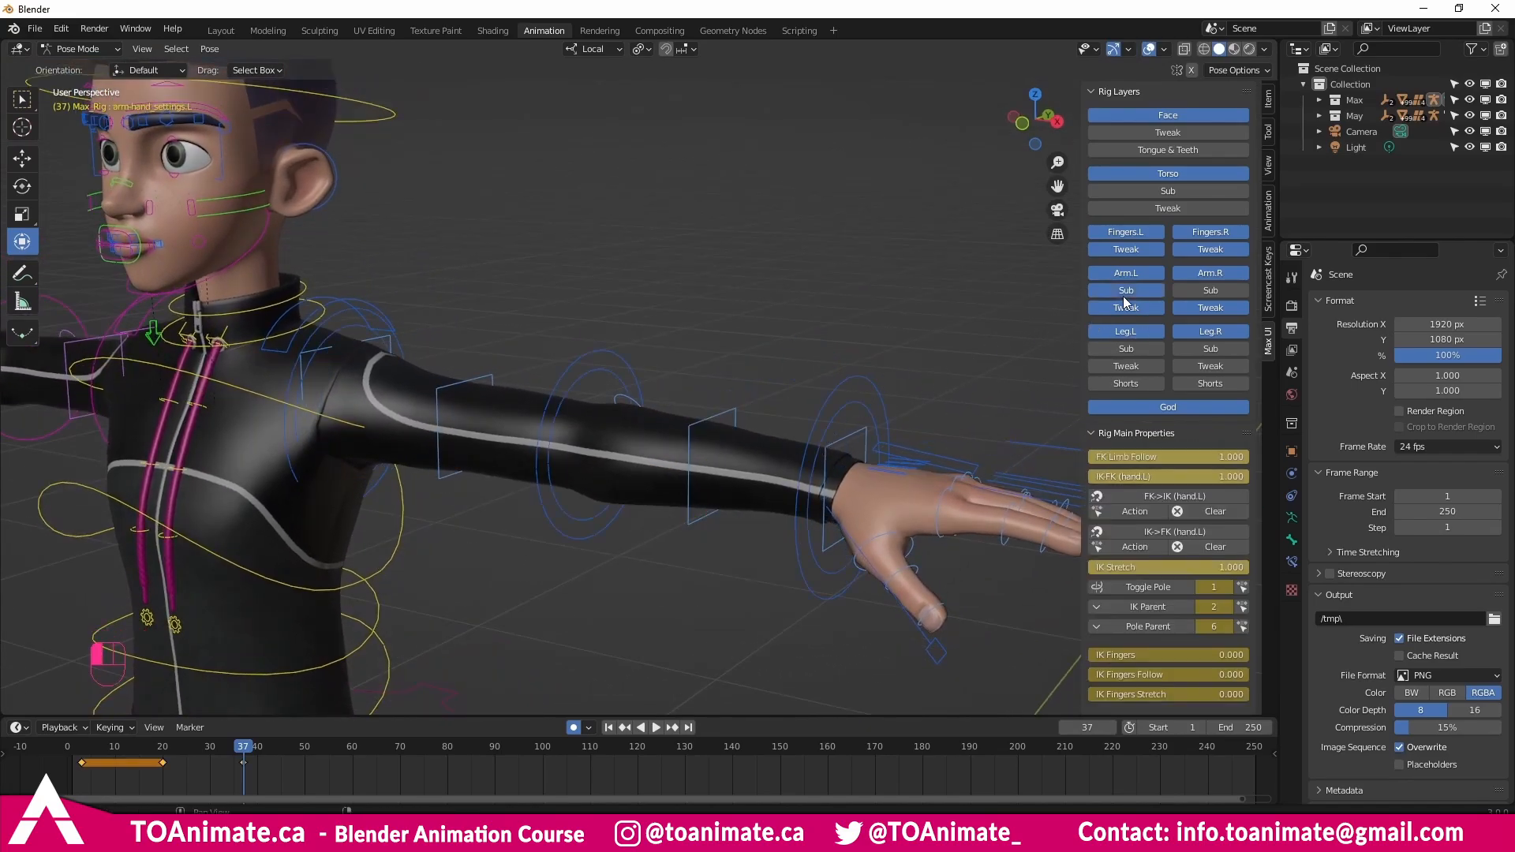
{"action": "middle_click_drag", "start_coordinate": [781, 400], "coordinate": [551, 348]}
Hide the Sub and Tweak layers of both arms.
{"action": "left_click", "coordinate": [856, 417]}
{"action": "left_click", "coordinate": [1127, 291]}
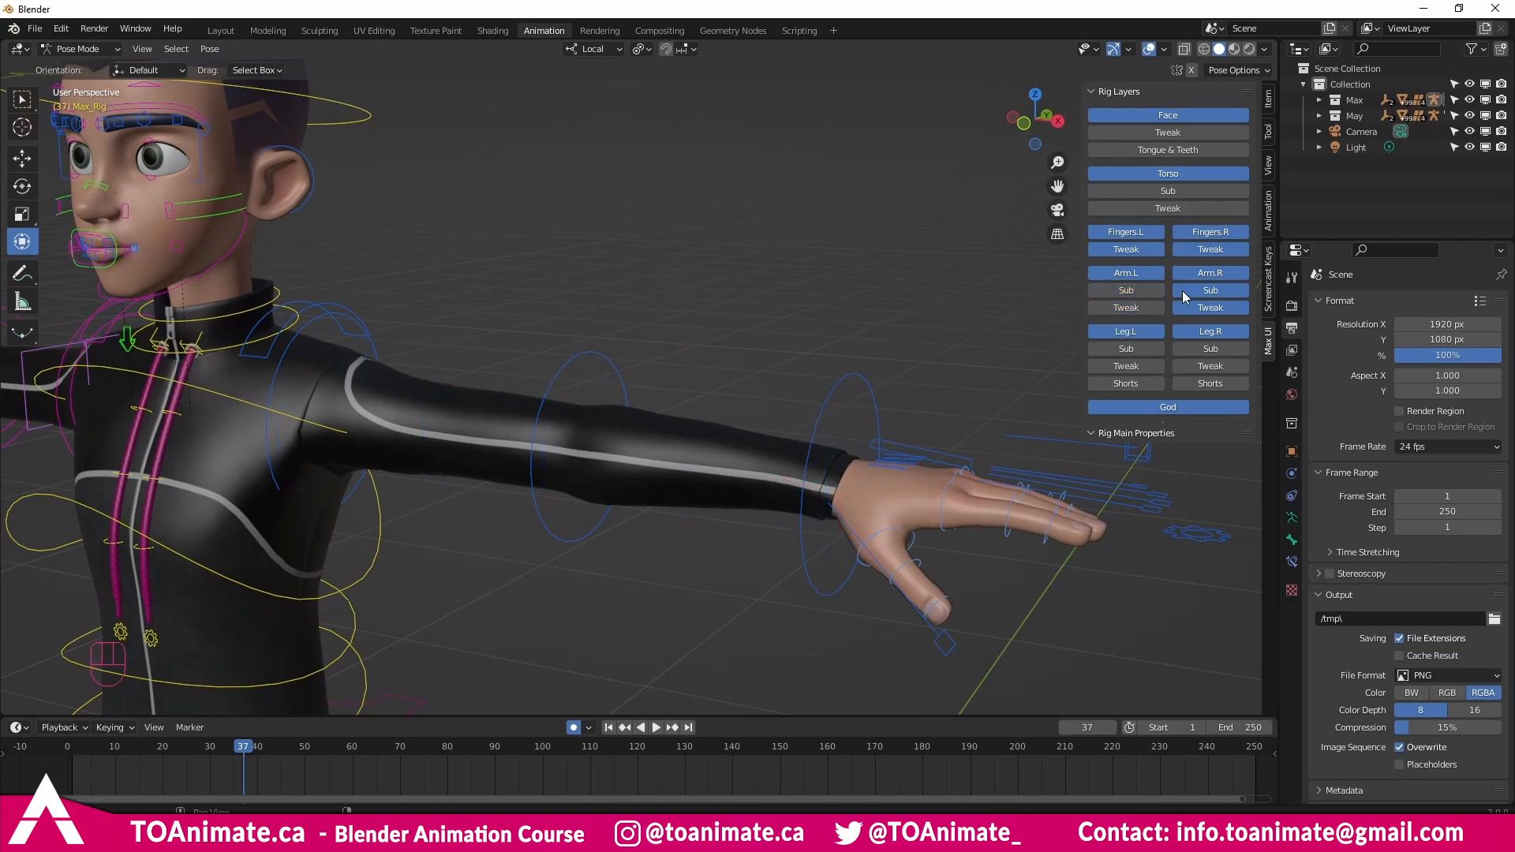
{"action": "left_click", "coordinate": [1200, 307]}
Select the left shoulder control and try rotating it and raising it about 0.04 m.
{"action": "middle_click_drag", "start_coordinate": [655, 363], "coordinate": [741, 409]}
{"action": "left_click", "coordinate": [579, 364]}
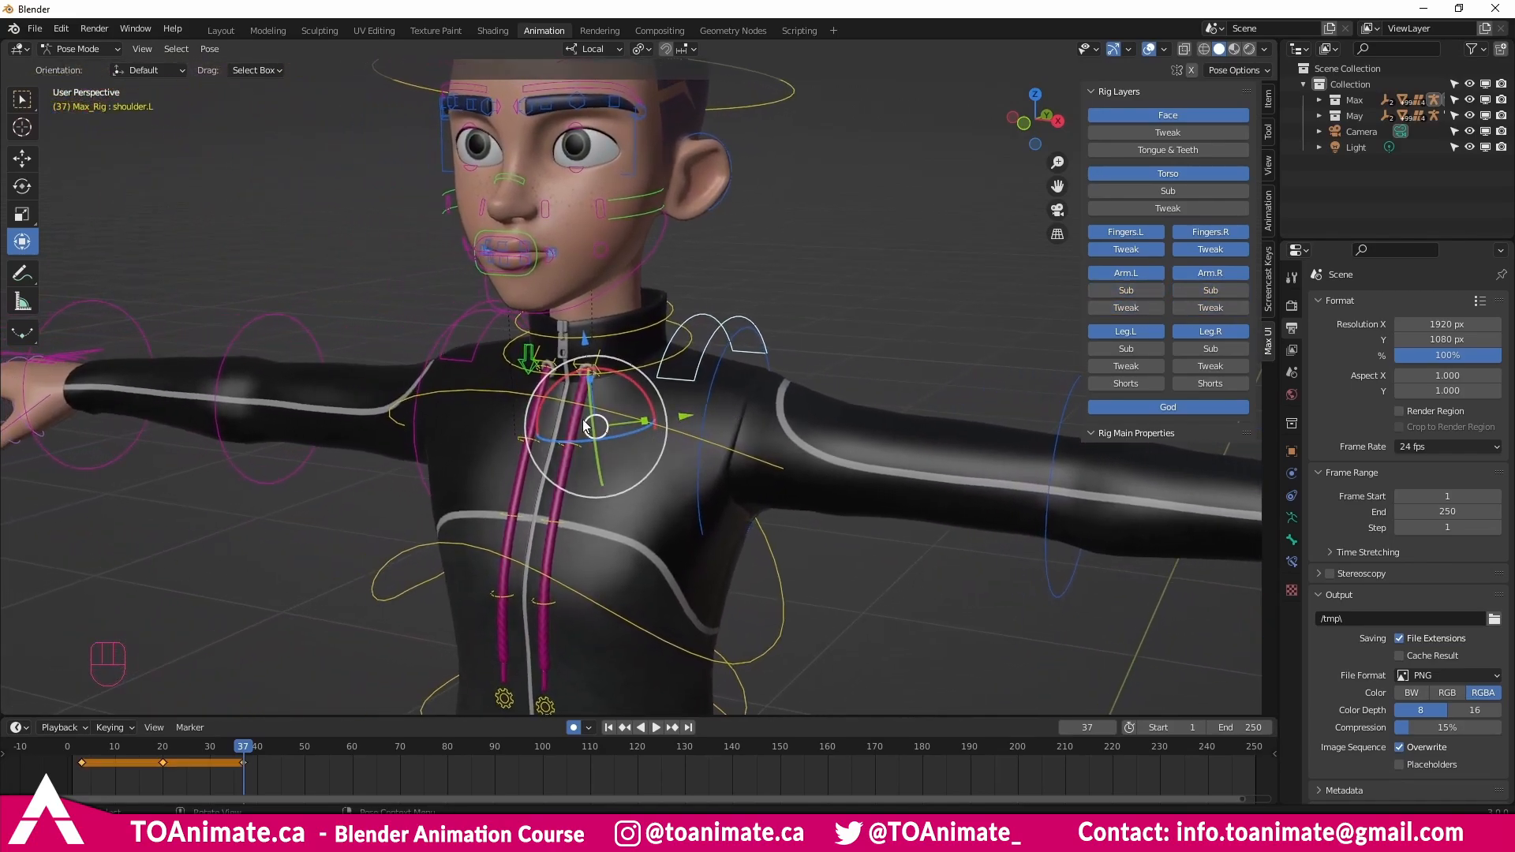
{"action": "middle_click_drag", "start_coordinate": [628, 462], "coordinate": [684, 471], "text": "shift"}
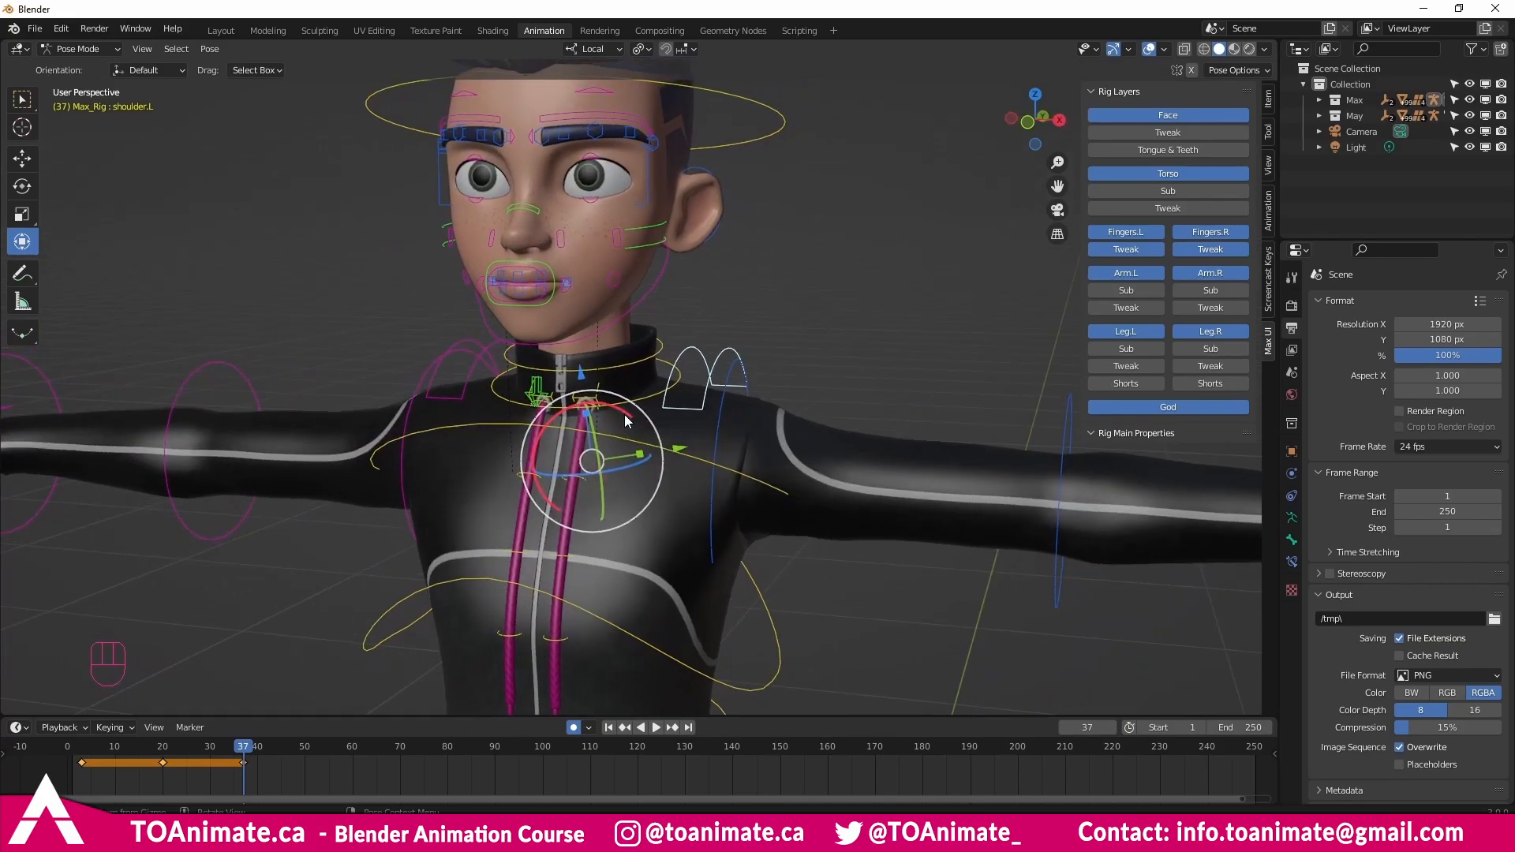
{"action": "left_click", "coordinate": [618, 411]}
{"action": "mouse_move", "coordinate": [618, 410]}
{"action": "left_mouse_down"}
{"action": "mouse_move", "coordinate": [600, 407]}
{"action": "mouse_move", "coordinate": [657, 460]}
{"action": "mouse_move", "coordinate": [598, 462]}
{"action": "mouse_move", "coordinate": [588, 406]}
{"action": "left_mouse_up"}
{"action": "right_click", "coordinate": [602, 411]}
{"action": "right_click", "coordinate": [657, 460]}
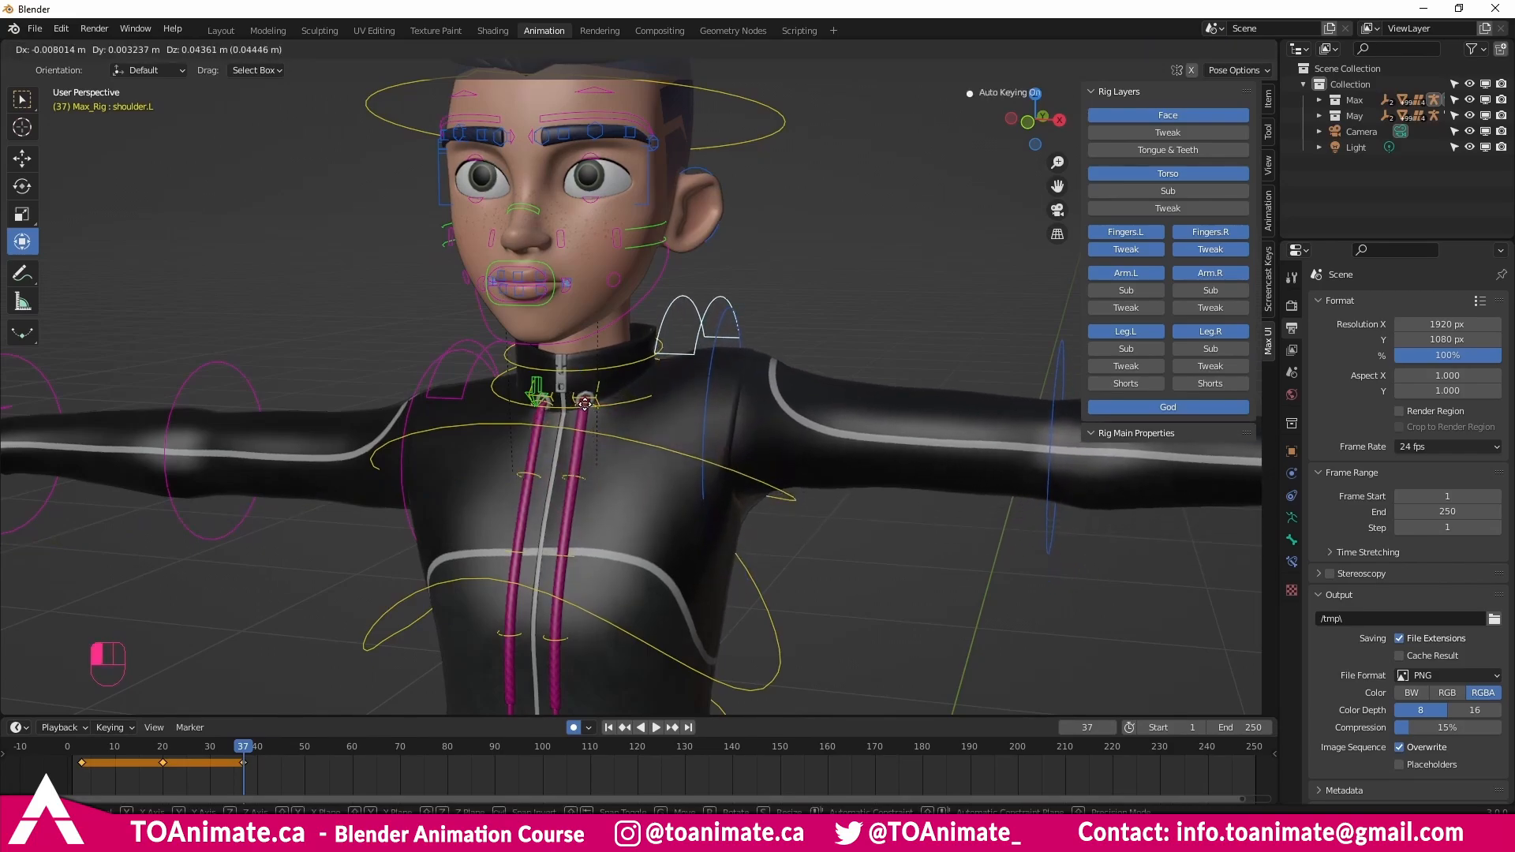
{"action": "right_click", "coordinate": [590, 407]}
Select the neck control and try rotating it.
{"action": "middle_click_drag", "start_coordinate": [648, 413], "coordinate": [689, 429]}
{"action": "left_click", "coordinate": [749, 427]}
{"action": "mouse_move", "coordinate": [689, 432]}
{"action": "left_mouse_down"}
{"action": "mouse_move", "coordinate": [679, 451]}
{"action": "mouse_move", "coordinate": [696, 423]}
{"action": "left_mouse_up"}
{"action": "right_click", "coordinate": [695, 423]}
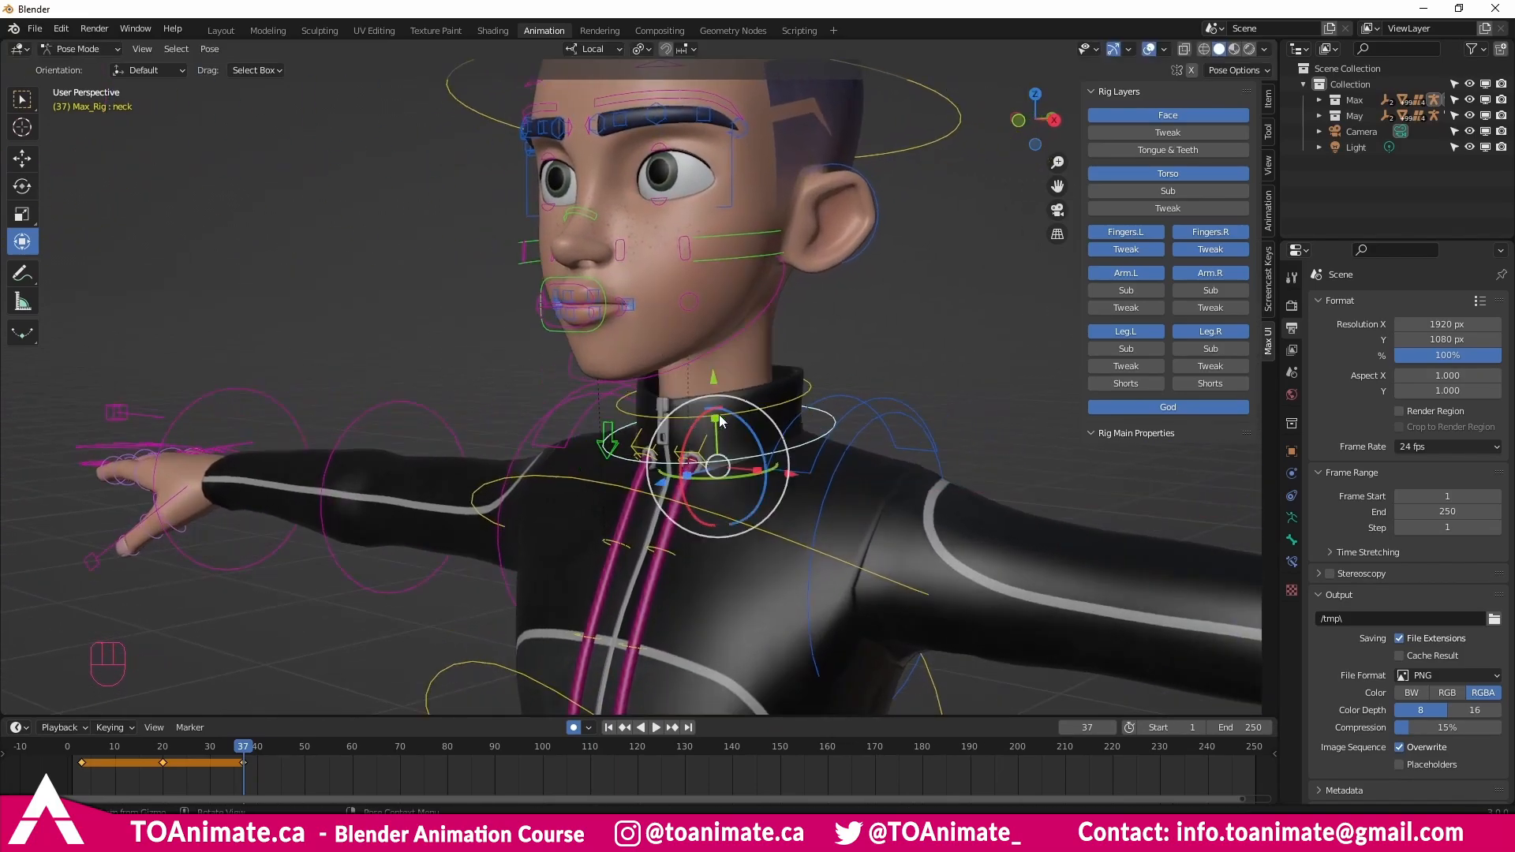
Try moving the collar control at the base of the character's neck.
{"action": "middle_click_drag", "start_coordinate": [677, 397], "coordinate": [760, 382]}
{"action": "left_click", "coordinate": [607, 472]}
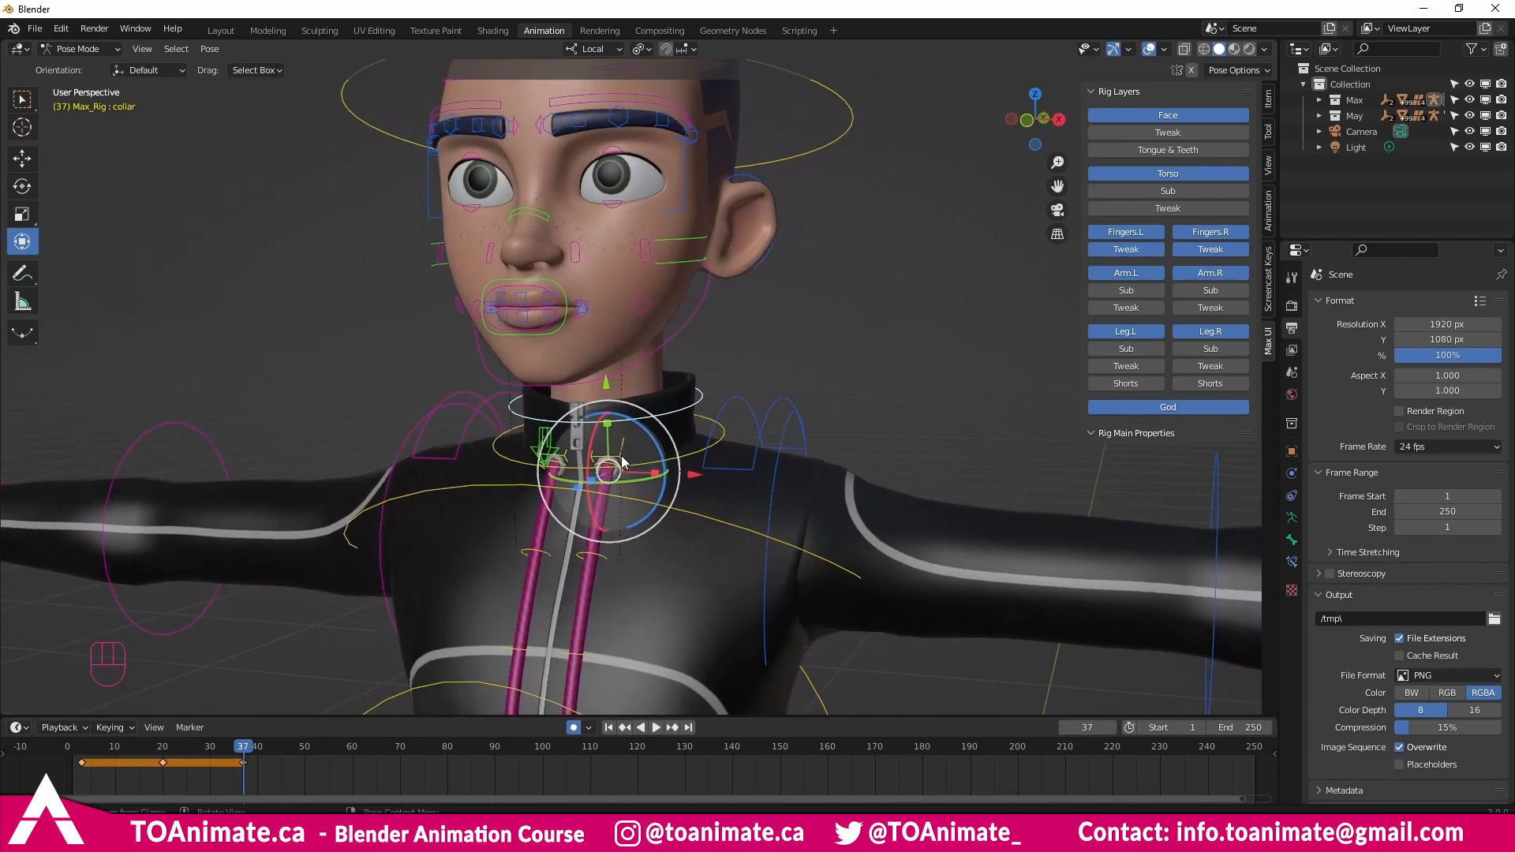
{"action": "key", "text": "g"}
{"action": "right_click", "coordinate": [609, 458]}
{"action": "mouse_move", "coordinate": [603, 386]}
{"action": "left_mouse_down"}
{"action": "mouse_move", "coordinate": [606, 406]}
{"action": "mouse_move", "coordinate": [614, 380]}
{"action": "left_mouse_up"}
{"action": "right_click", "coordinate": [614, 380]}
Switch the head control's Parent Space to Spine, keeping its transform.
{"action": "middle_click_drag", "start_coordinate": [667, 443], "coordinate": [802, 307]}
{"action": "left_click", "coordinate": [802, 307]}
{"action": "middle_click_drag", "start_coordinate": [773, 396], "coordinate": [1005, 399]}
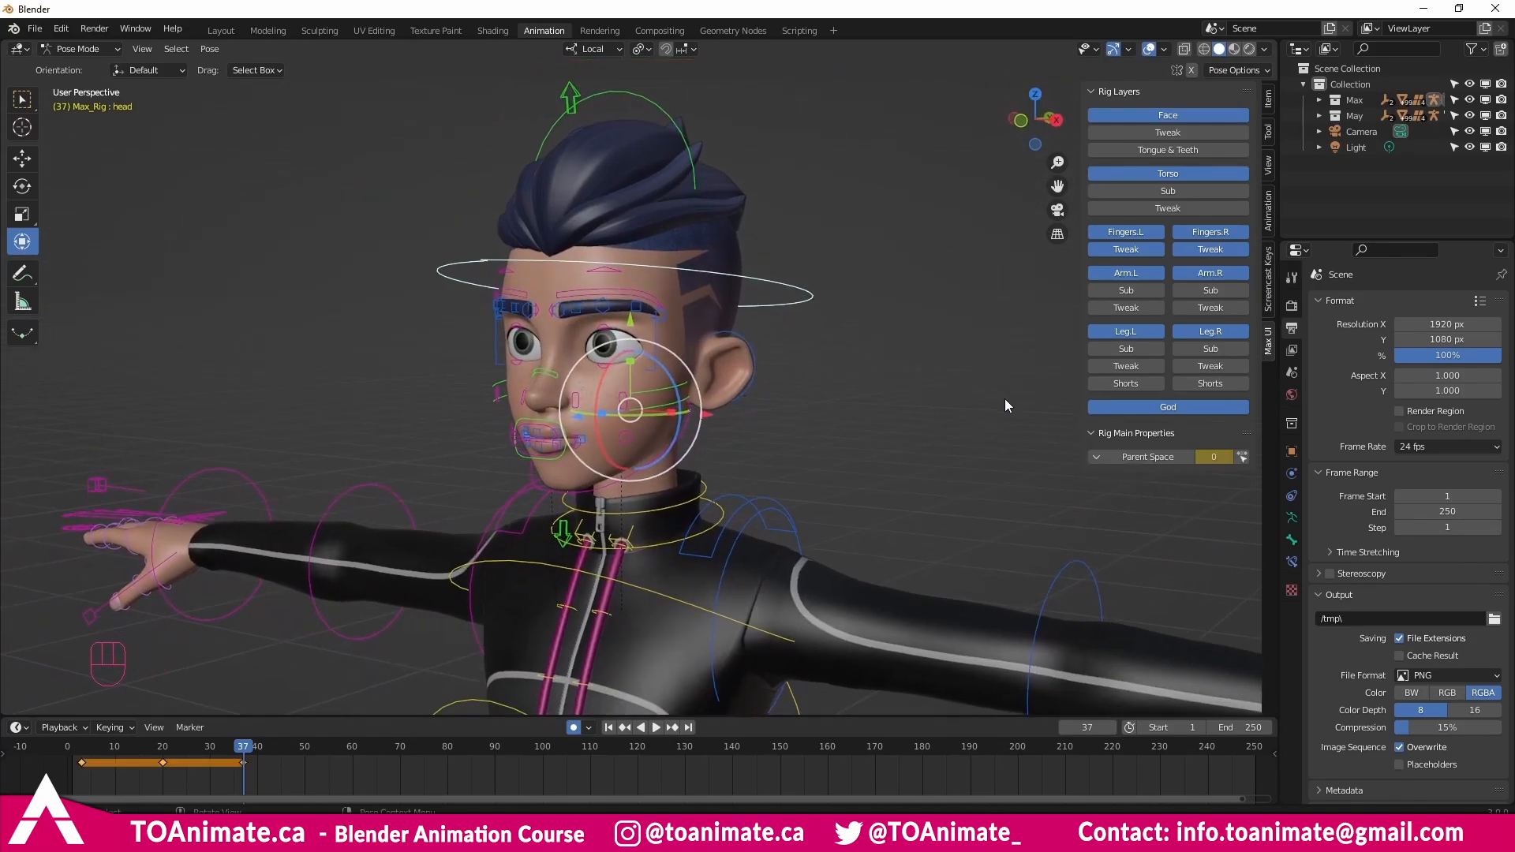
{"action": "left_click", "coordinate": [1153, 459]}
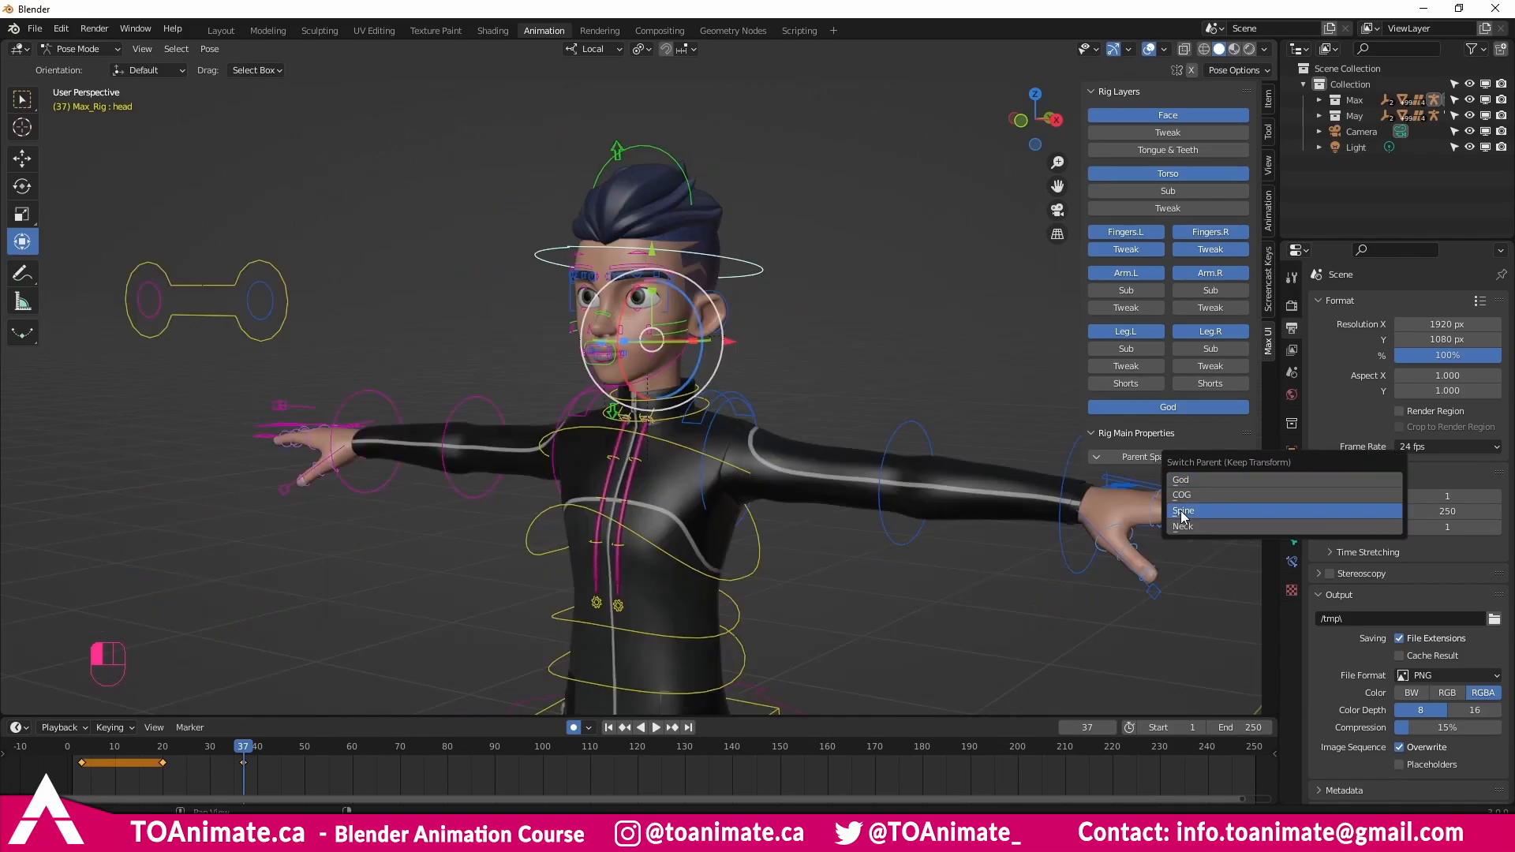
{"action": "left_click", "coordinate": [1146, 512]}
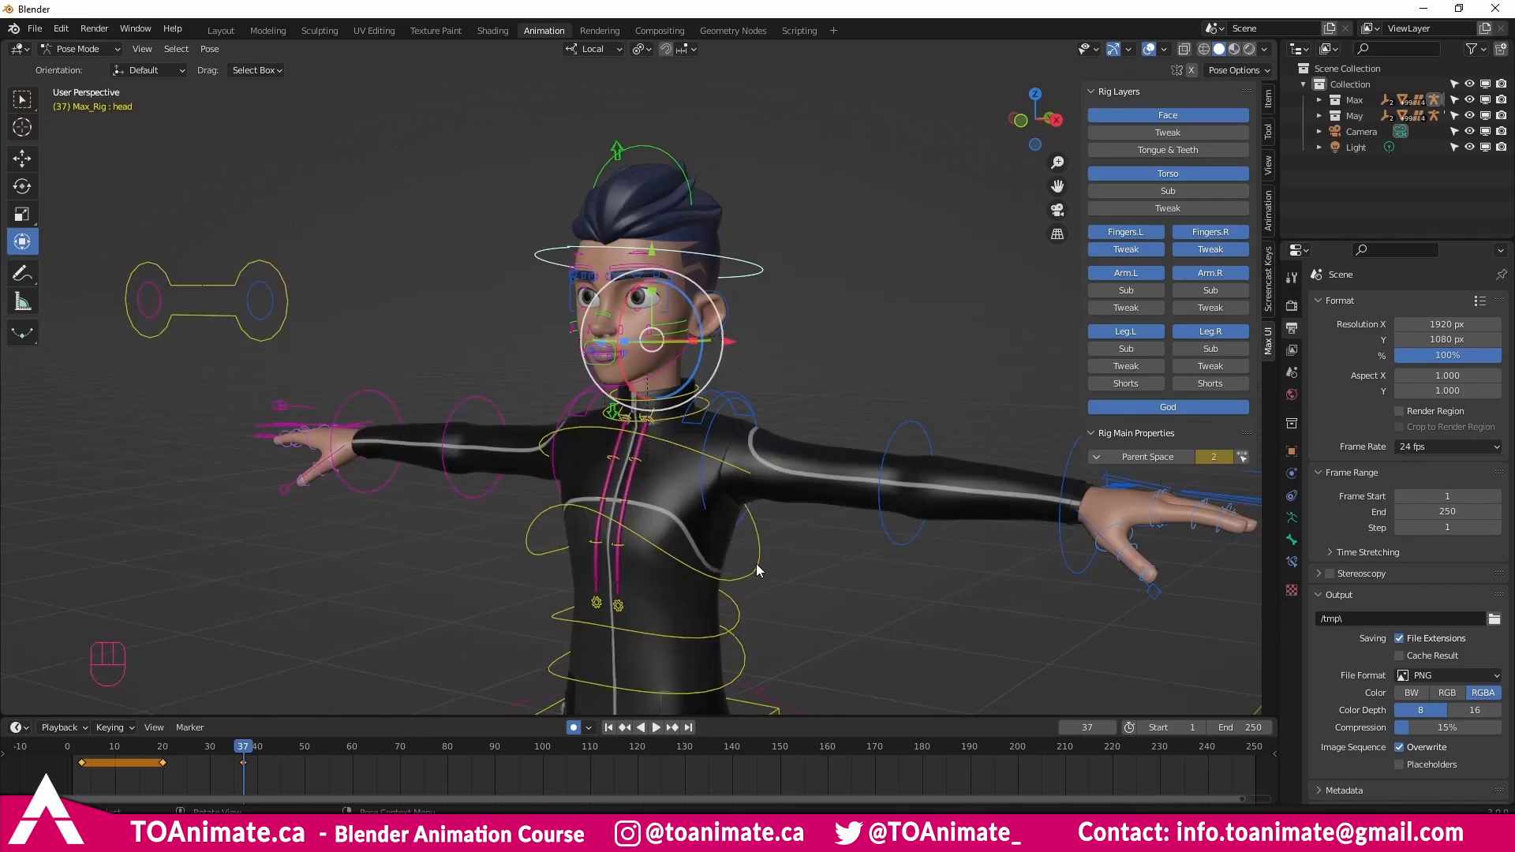
Rotate the chest FK control to bend the upper body and test the Spine head parenting.
{"action": "left_click", "coordinate": [712, 537]}
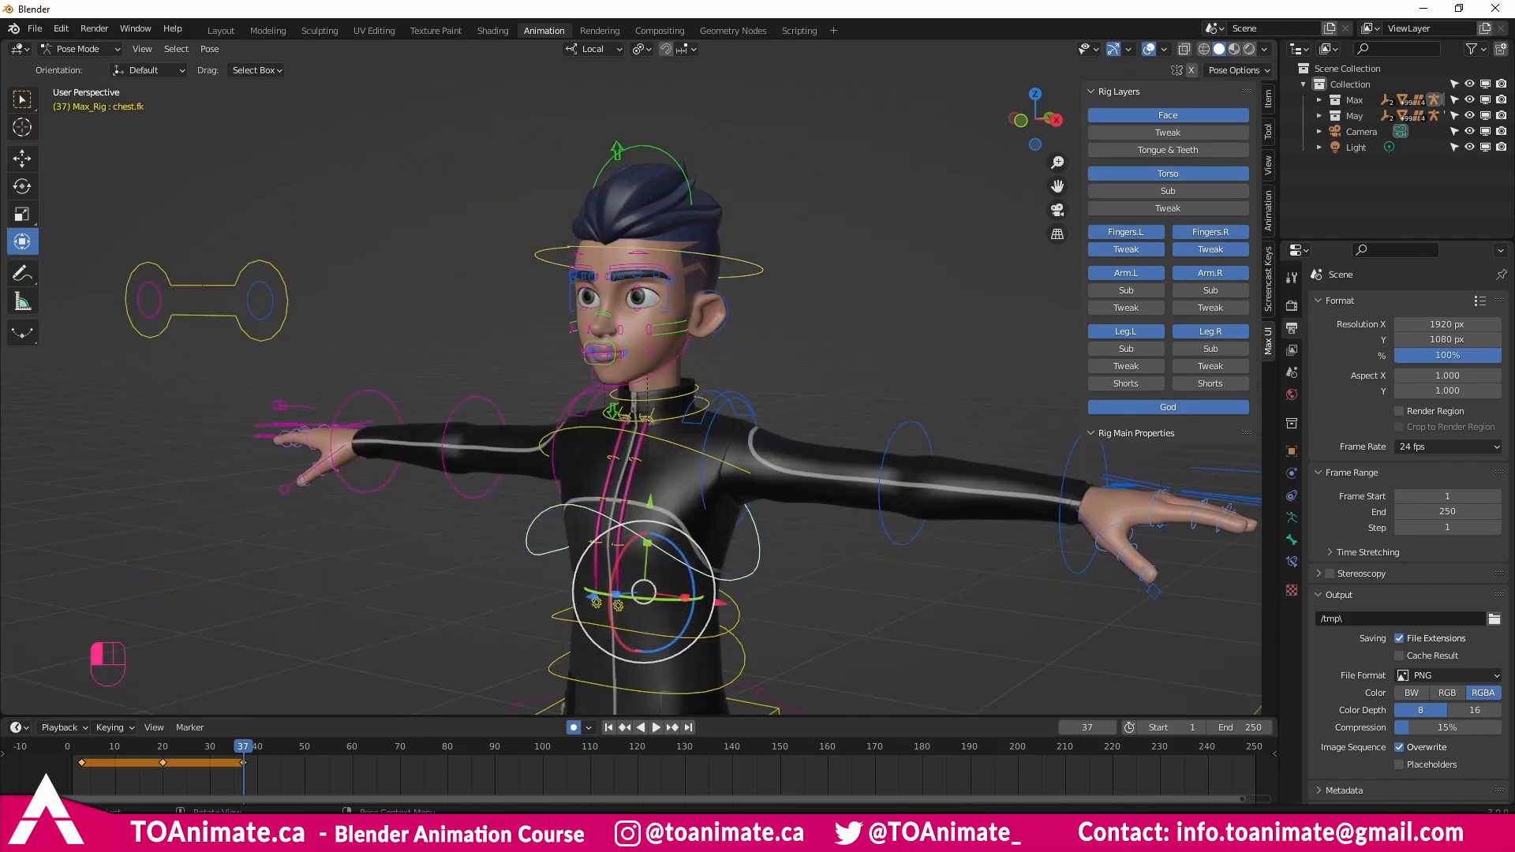
{"action": "key", "text": "r"}
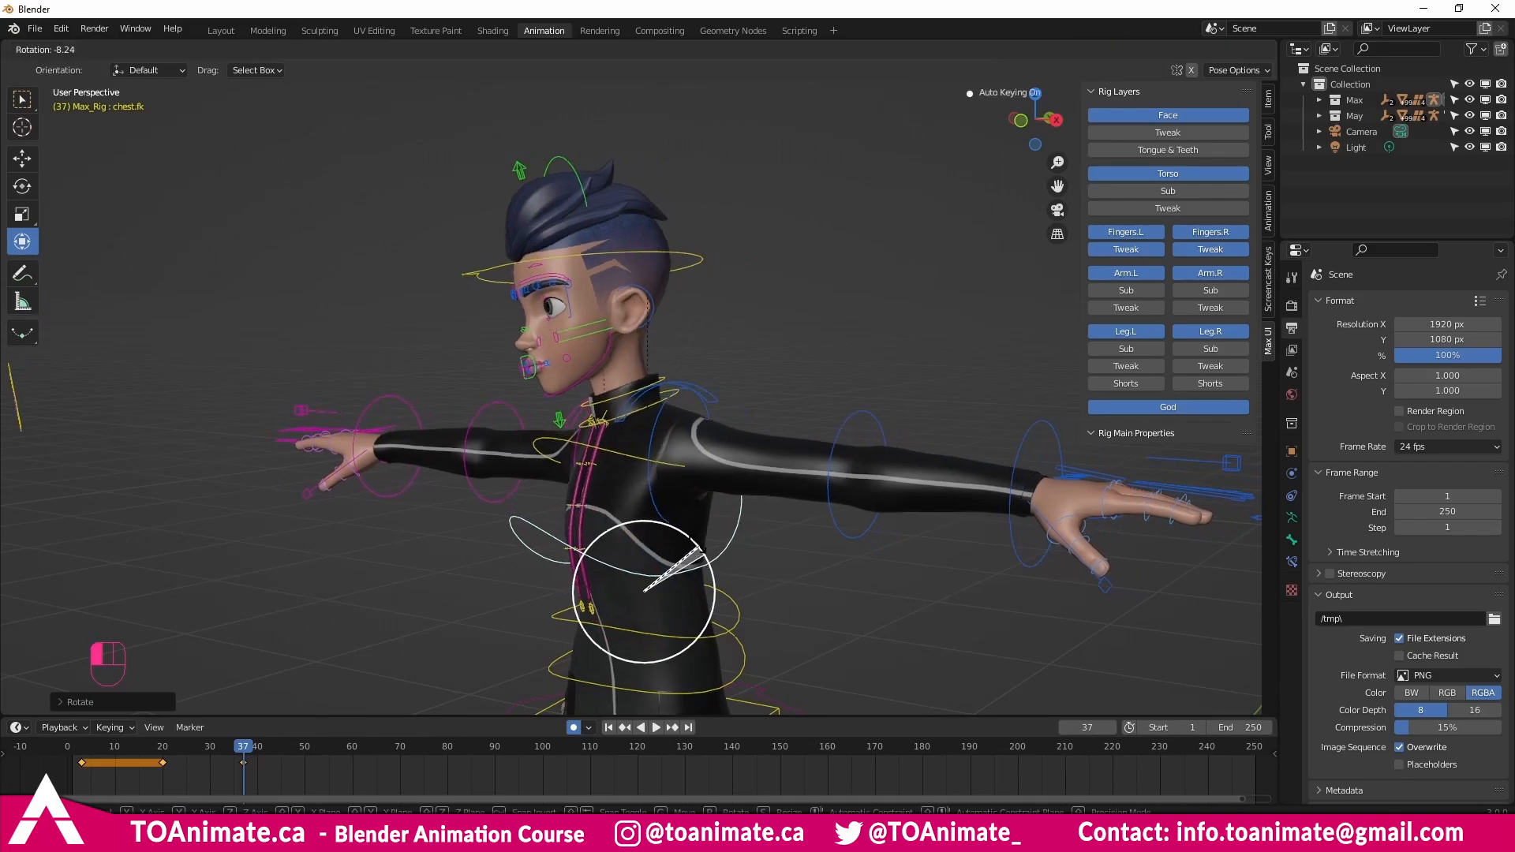
{"action": "left_click", "coordinate": [772, 407]}
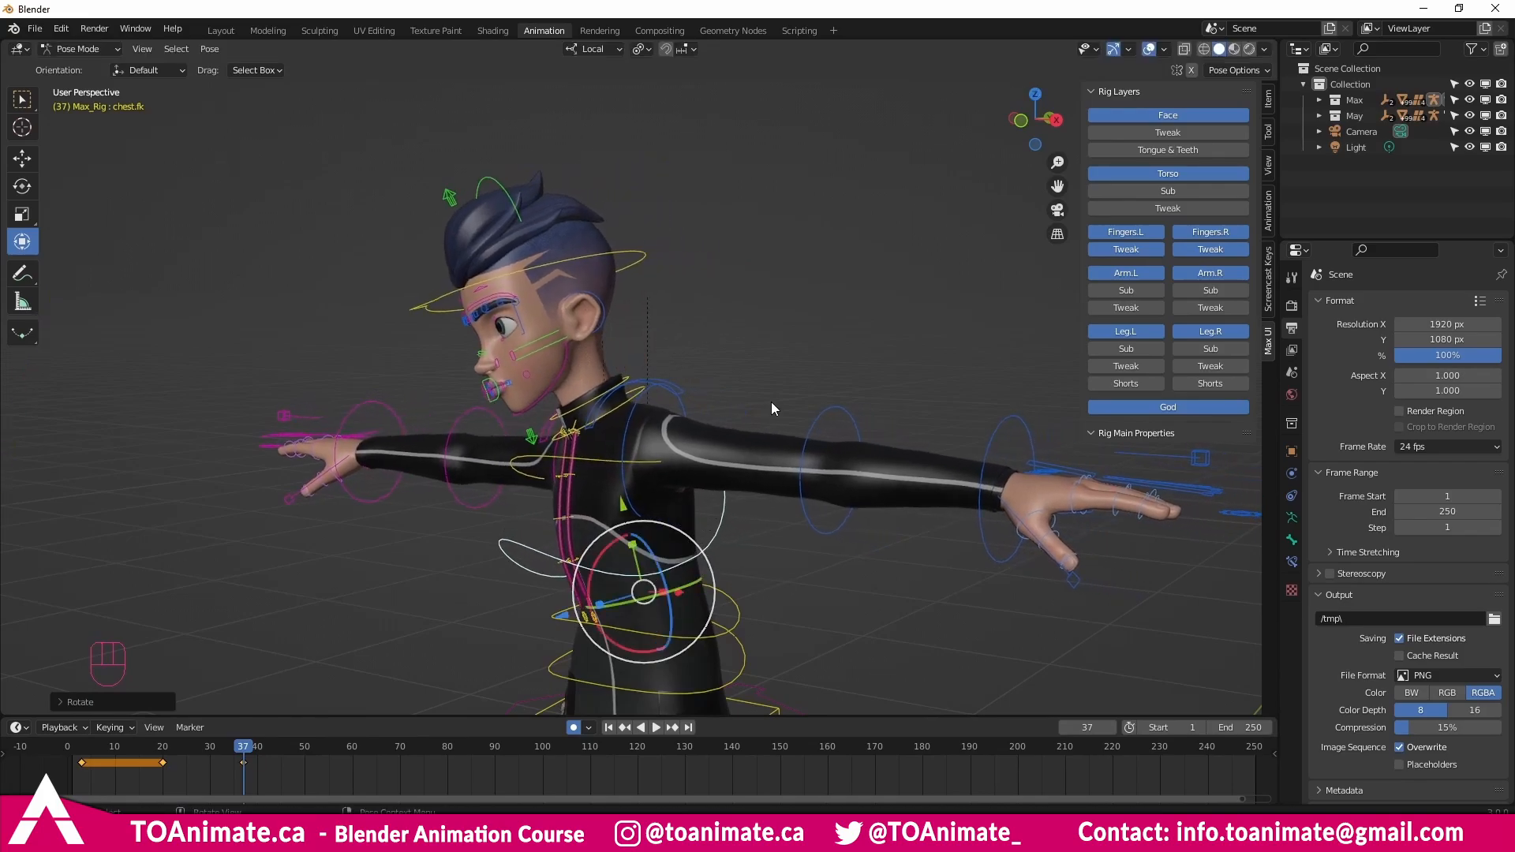
Switch the head control's Parent Space to God, keeping its transform.
{"action": "left_click", "coordinate": [632, 263]}
{"action": "left_click", "coordinate": [1139, 462]}
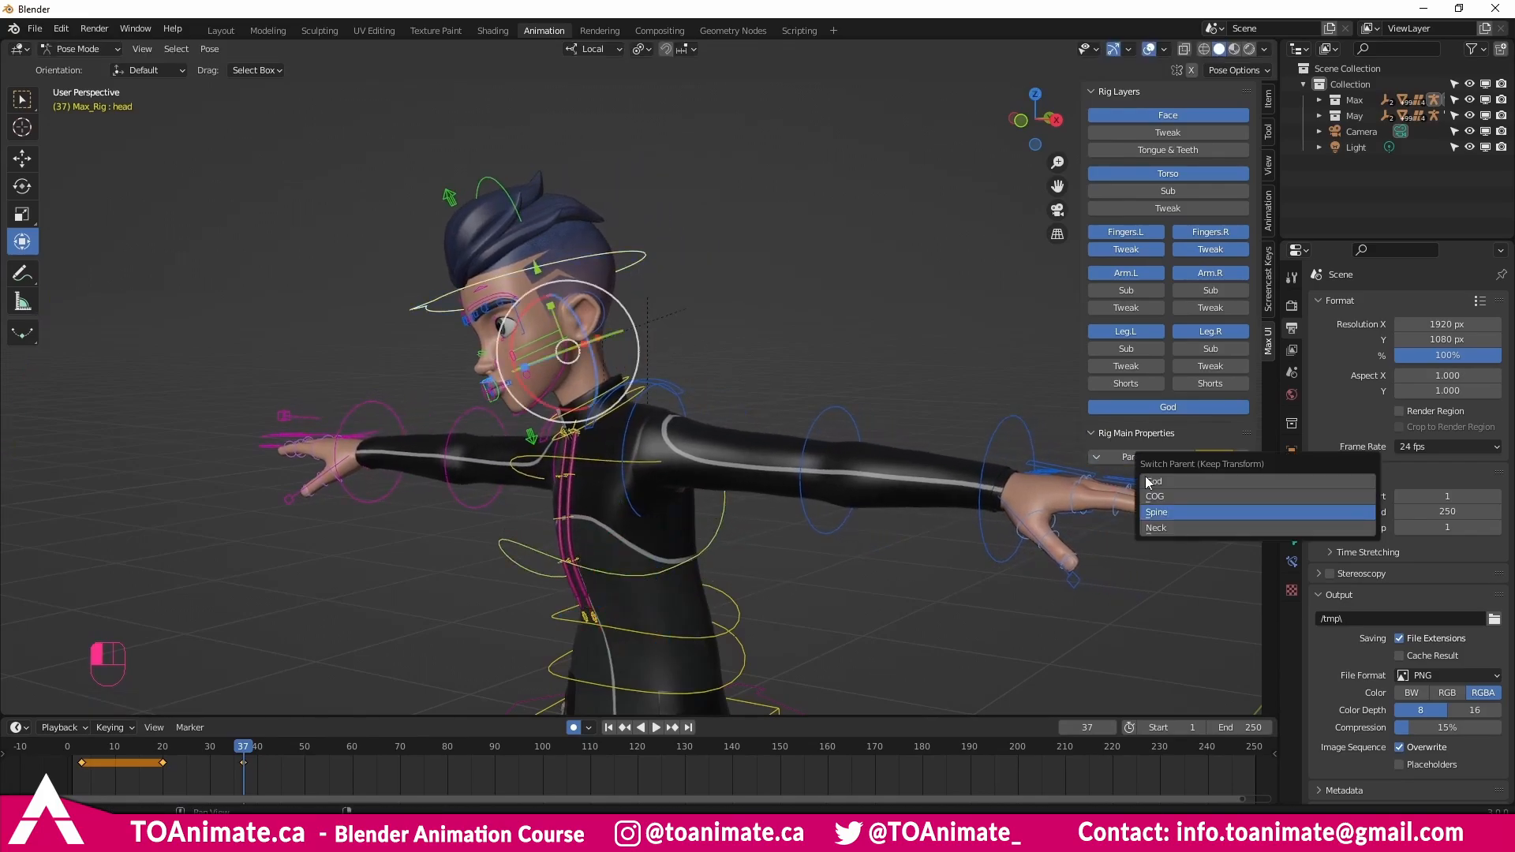
{"action": "left_click", "coordinate": [1163, 481]}
Rotate the chest FK control in different directions to test the God parenting, and try adjusting the head control.
{"action": "middle_click_drag", "start_coordinate": [562, 544], "coordinate": [603, 574]}
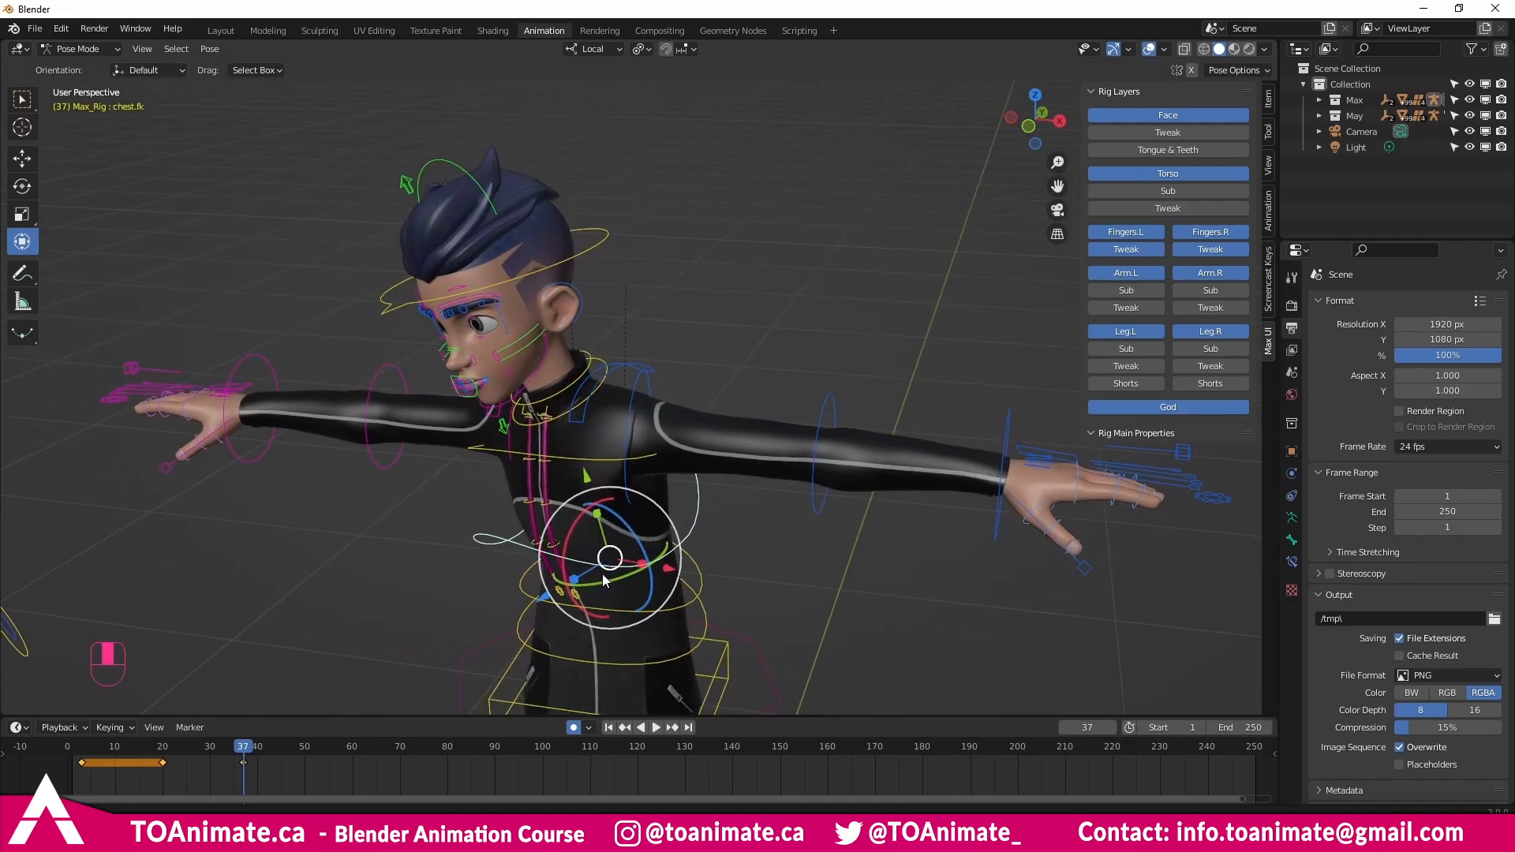
{"action": "left_click_drag", "start_coordinate": [612, 580], "coordinate": [632, 566]}
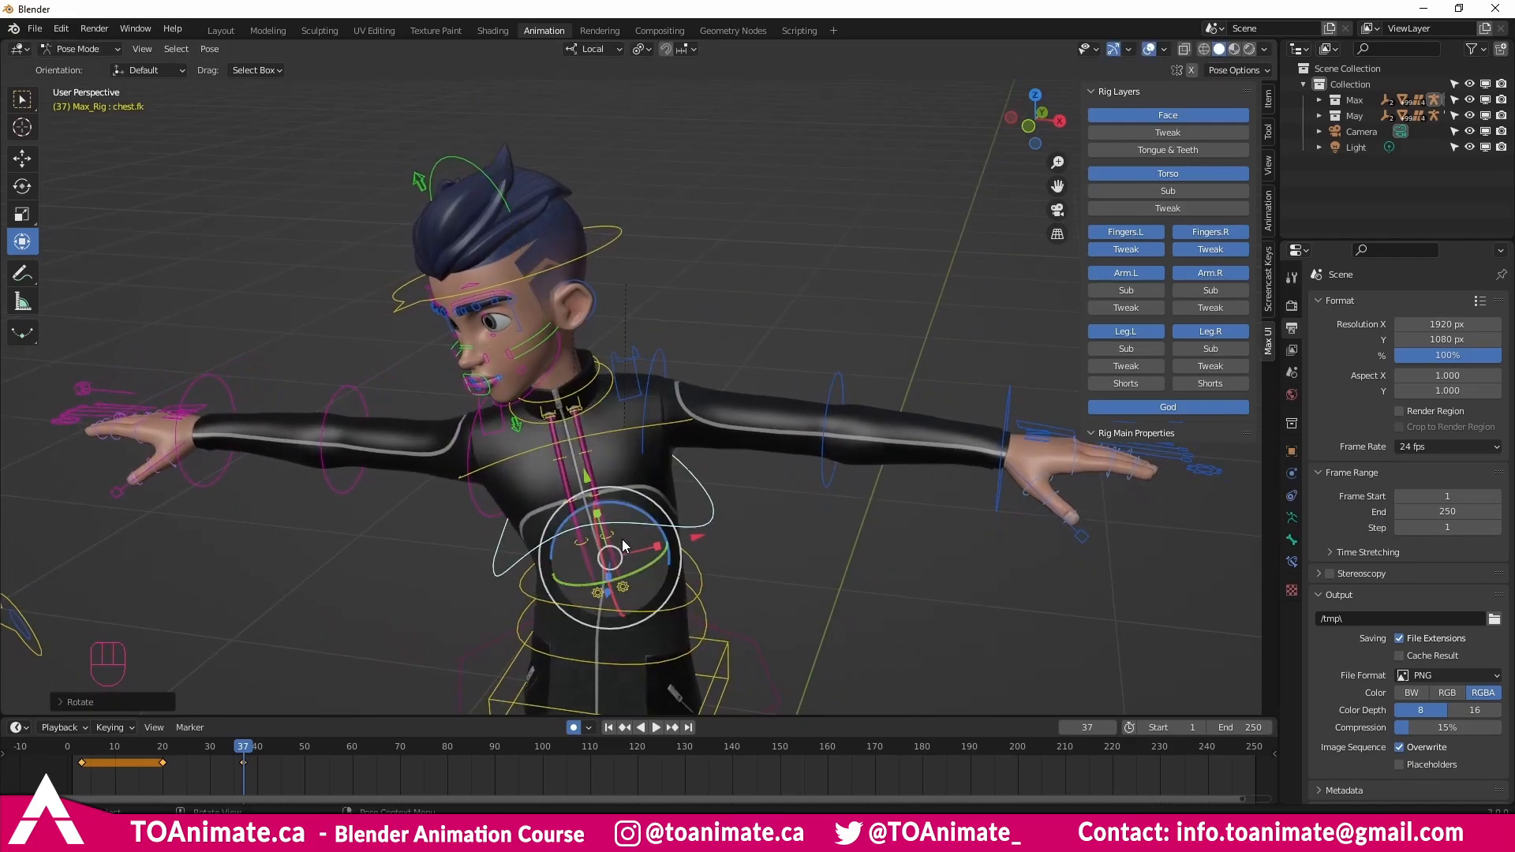
{"action": "left_click_drag", "start_coordinate": [641, 515], "coordinate": [637, 543]}
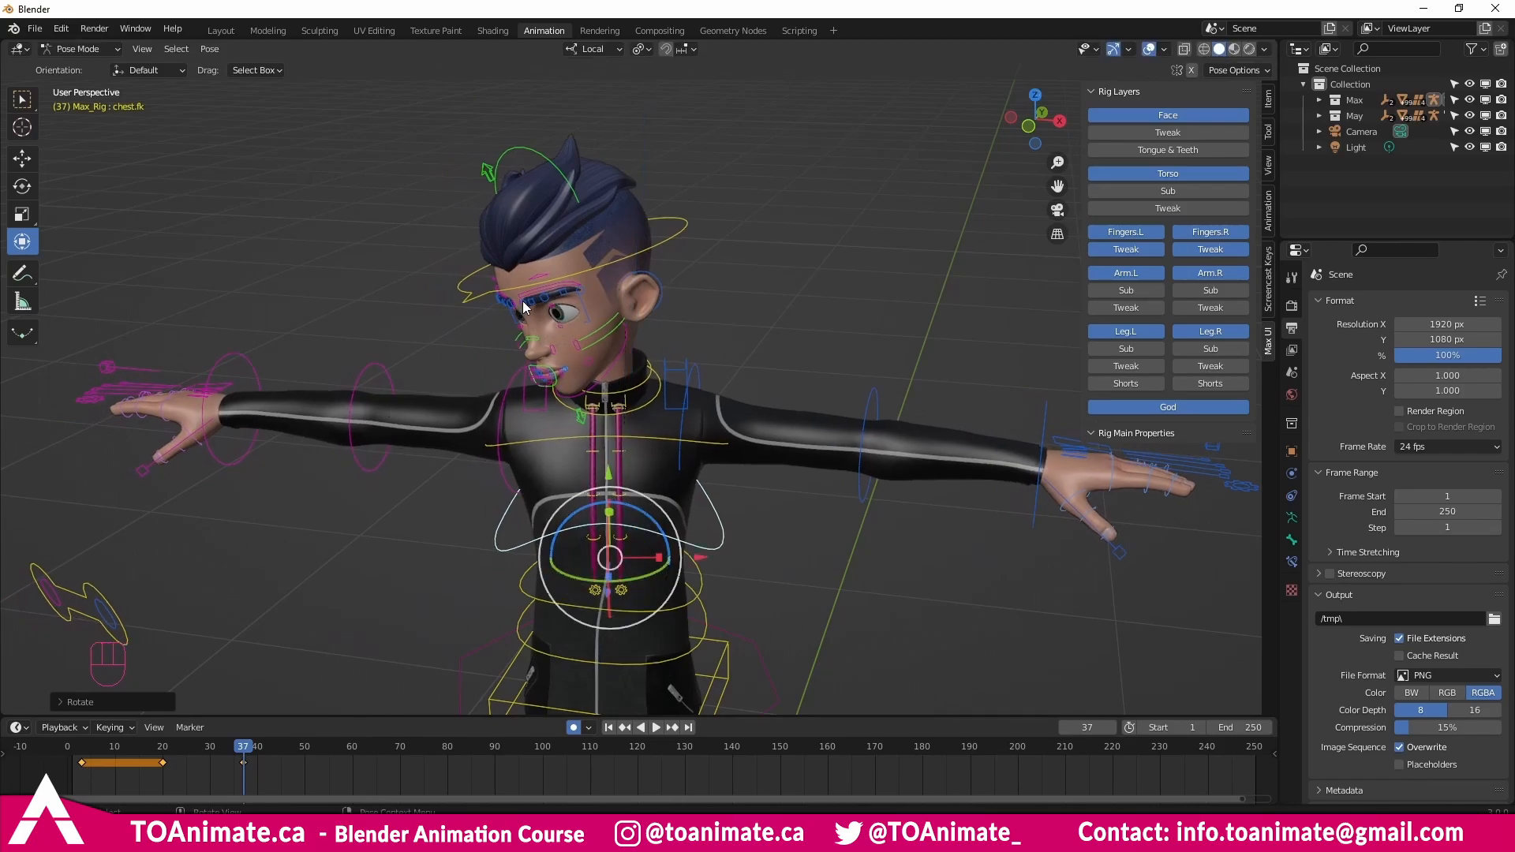
{"action": "left_click", "coordinate": [621, 262]}
{"action": "mouse_move", "coordinate": [588, 344]}
{"action": "left_mouse_down"}
{"action": "mouse_move", "coordinate": [613, 340]}
{"action": "mouse_move", "coordinate": [595, 344]}
{"action": "left_mouse_up"}
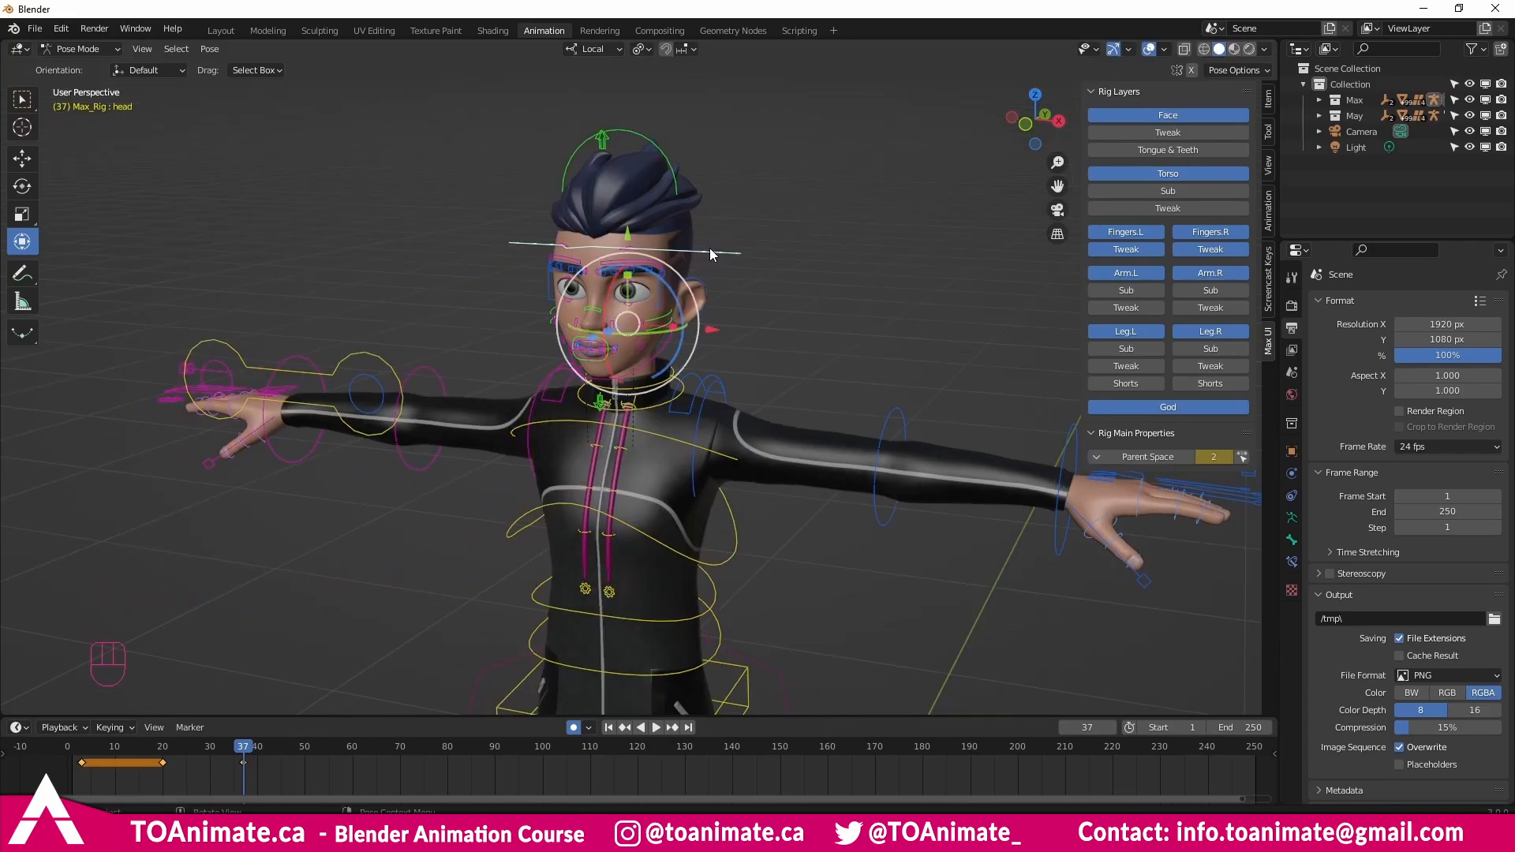
Try moving the eye look-at control around in front of the character to redirect the gaze.
{"action": "middle_click_drag", "start_coordinate": [685, 271], "coordinate": [584, 353], "text": "shift"}
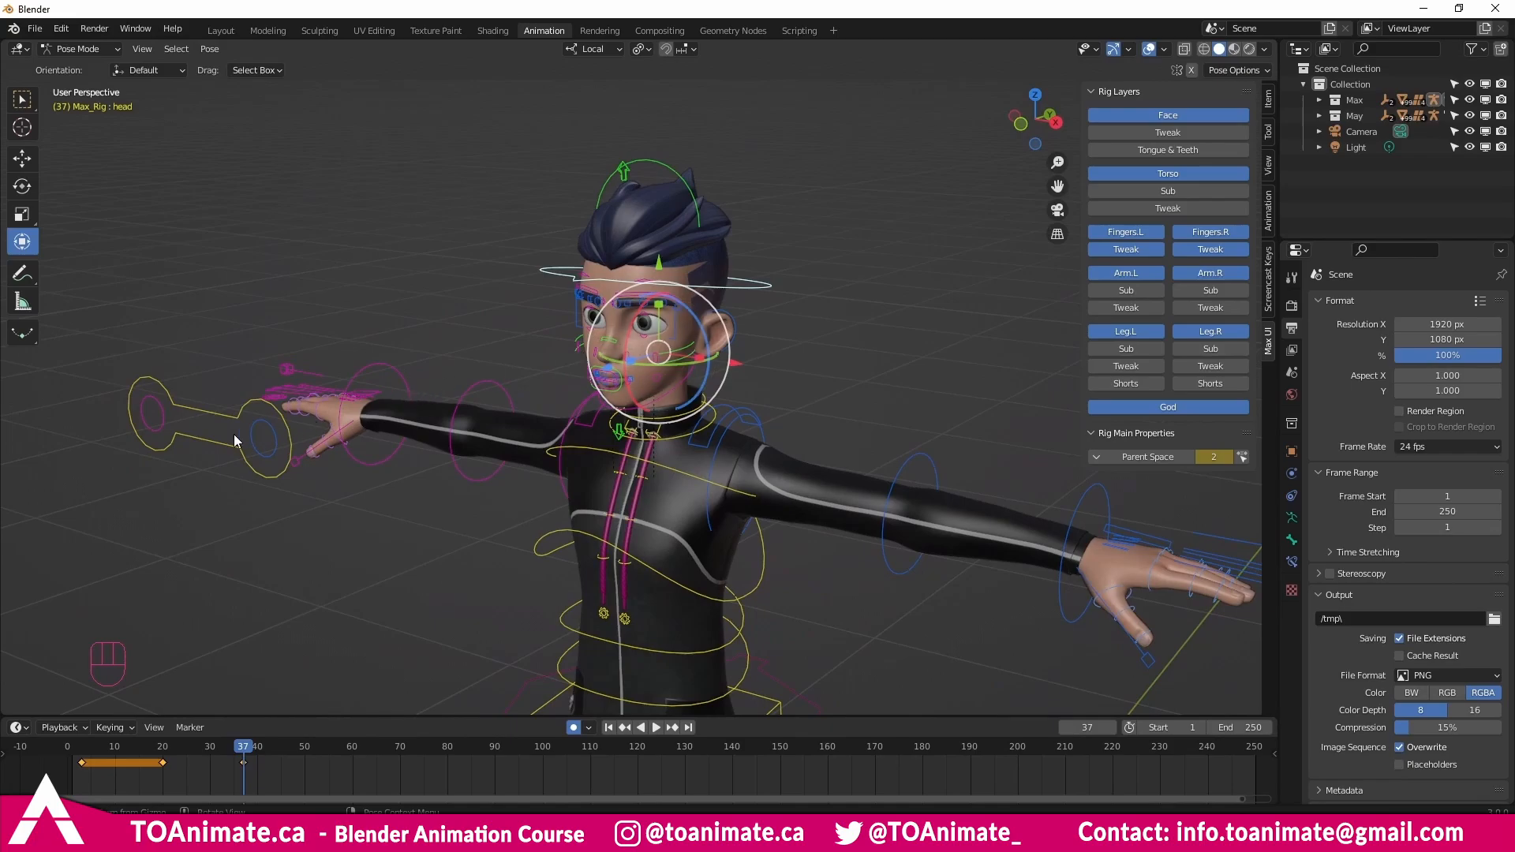
{"action": "left_click", "coordinate": [203, 416]}
{"action": "middle_click_drag", "start_coordinate": [231, 417], "coordinate": [286, 405], "text": "shift"}
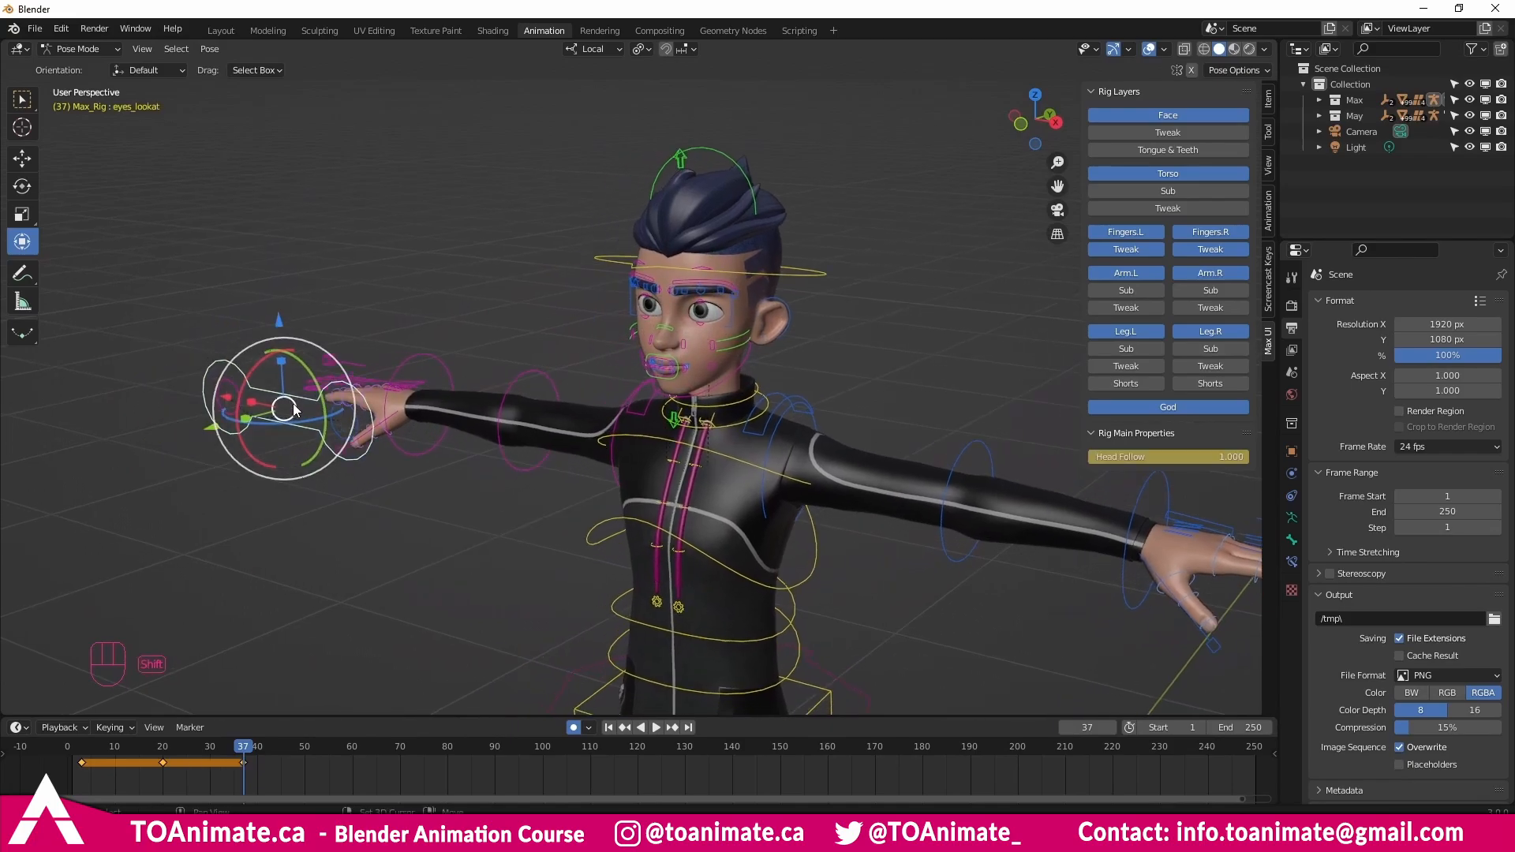
{"action": "left_click_drag", "start_coordinate": [282, 407], "coordinate": [368, 562]}
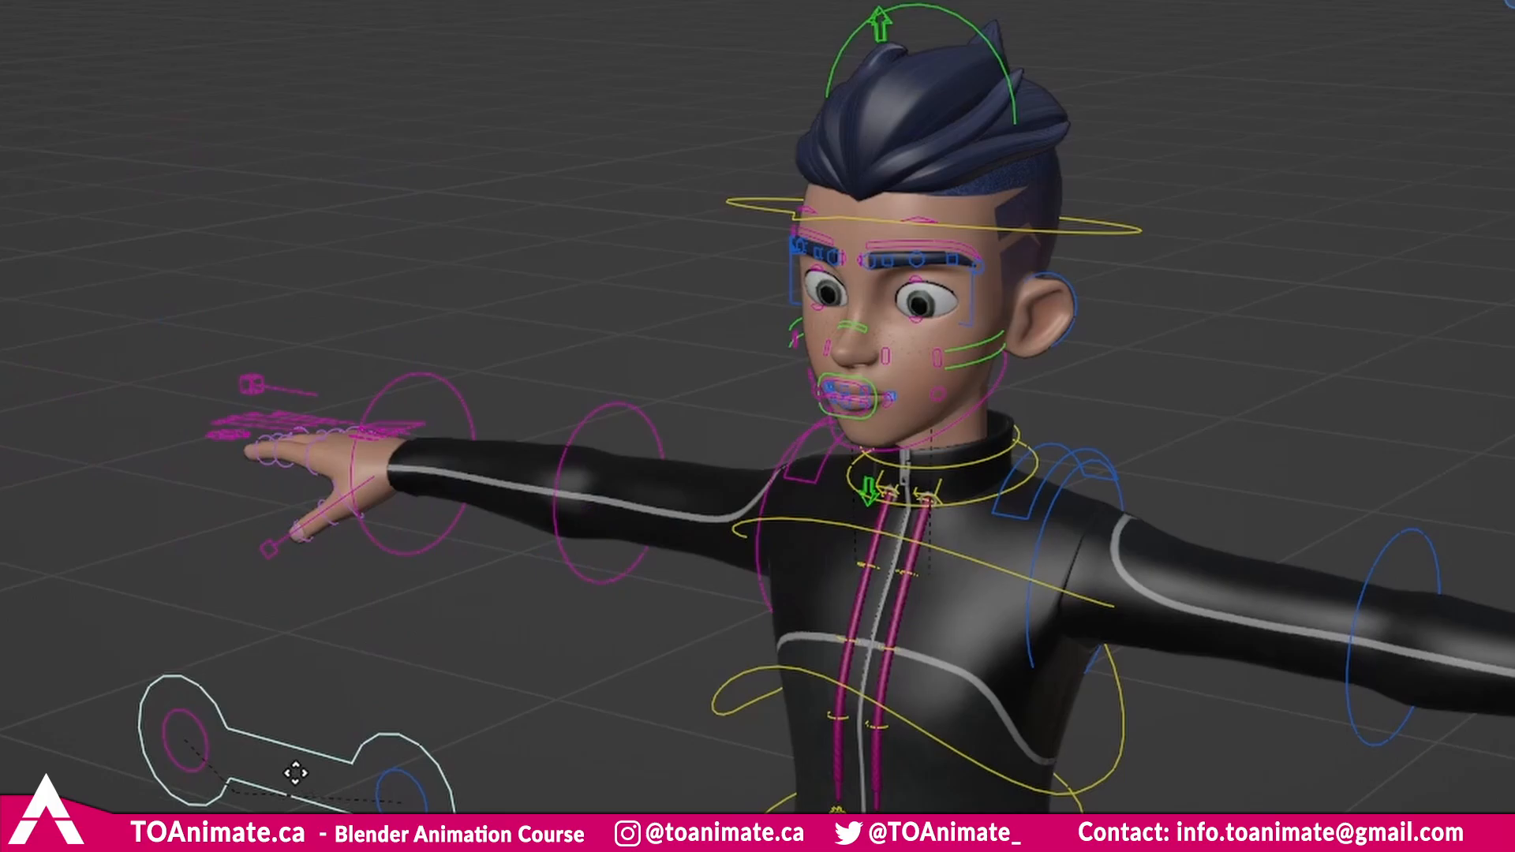
{"action": "left_click_drag", "start_coordinate": [295, 774], "coordinate": [415, 478]}
{"action": "right_click", "coordinate": [415, 467]}
{"action": "middle_click_drag", "start_coordinate": [453, 415], "coordinate": [471, 408]}
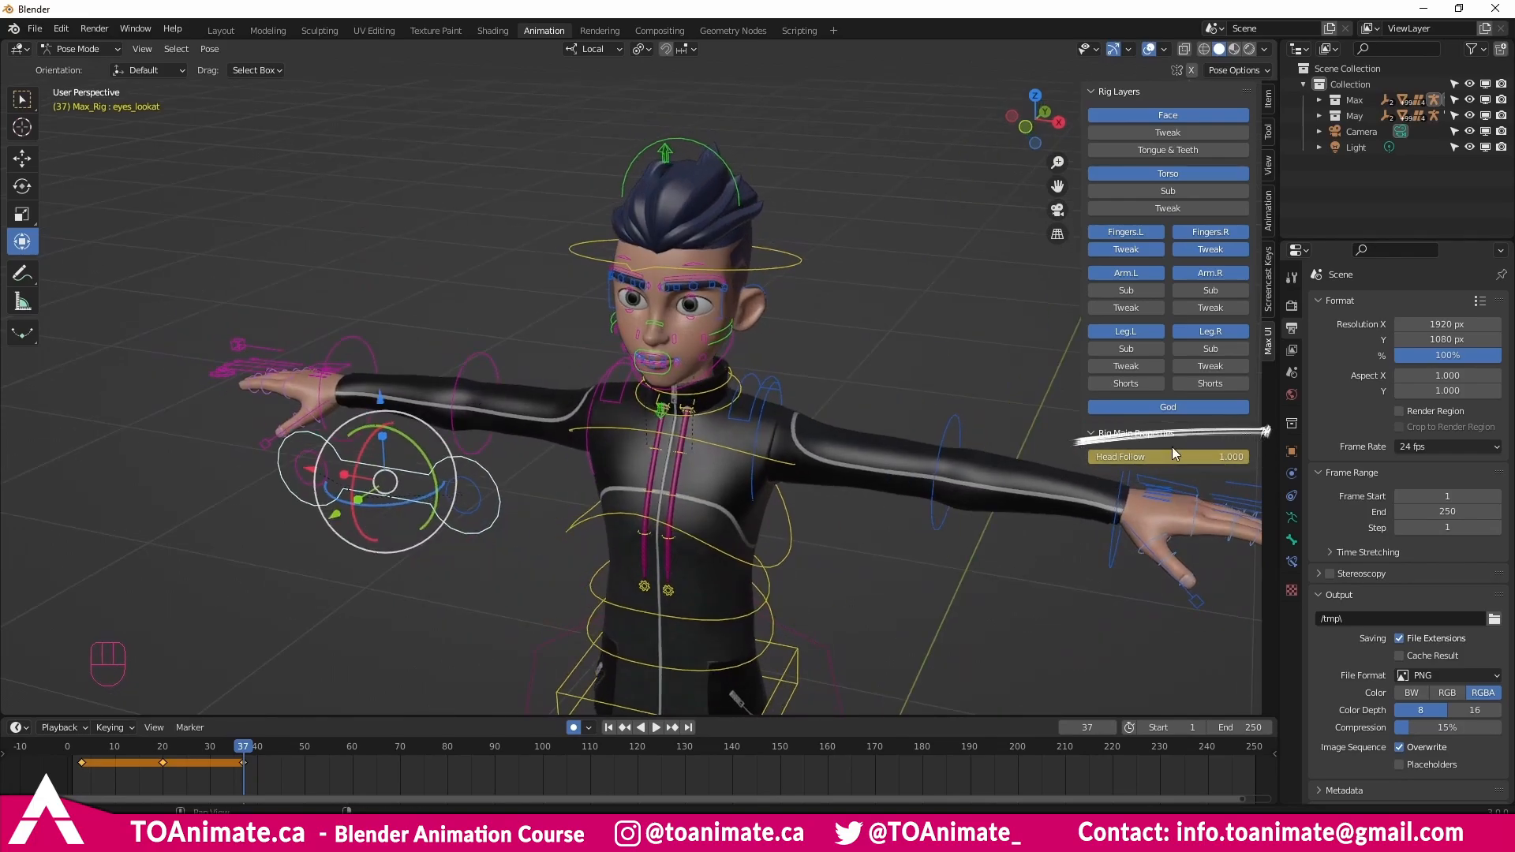
Try rotating the head control about 31° around its local Y axis to test how the eye target follows.
{"action": "left_click", "coordinate": [783, 268]}
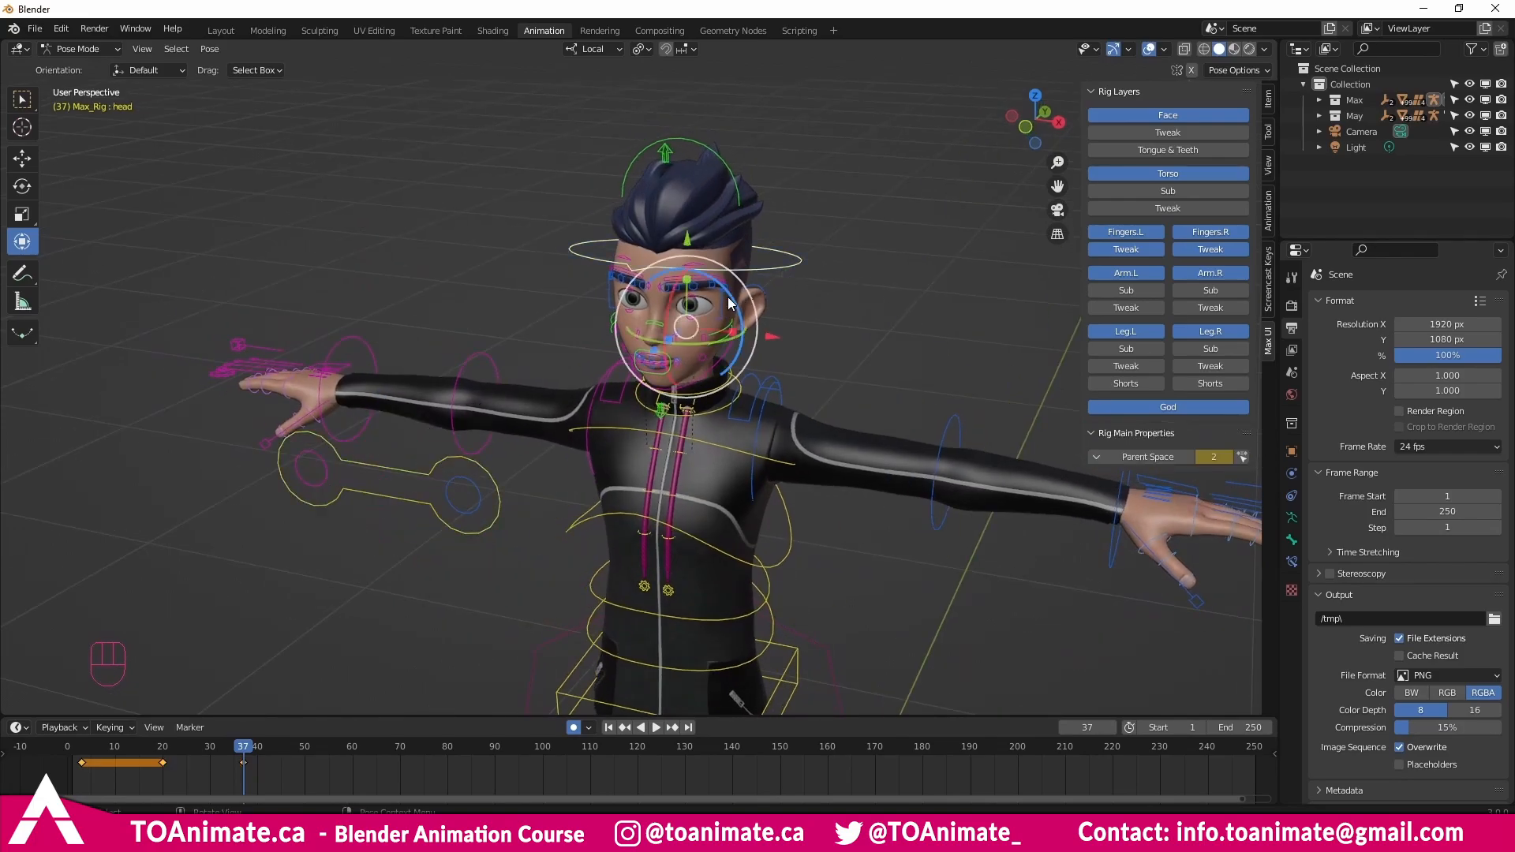
{"action": "key", "text": "r"}
{"action": "key", "text": "y"}
{"action": "key", "text": "y"}
{"action": "left_click_drag", "start_coordinate": [716, 344], "coordinate": [768, 334]}
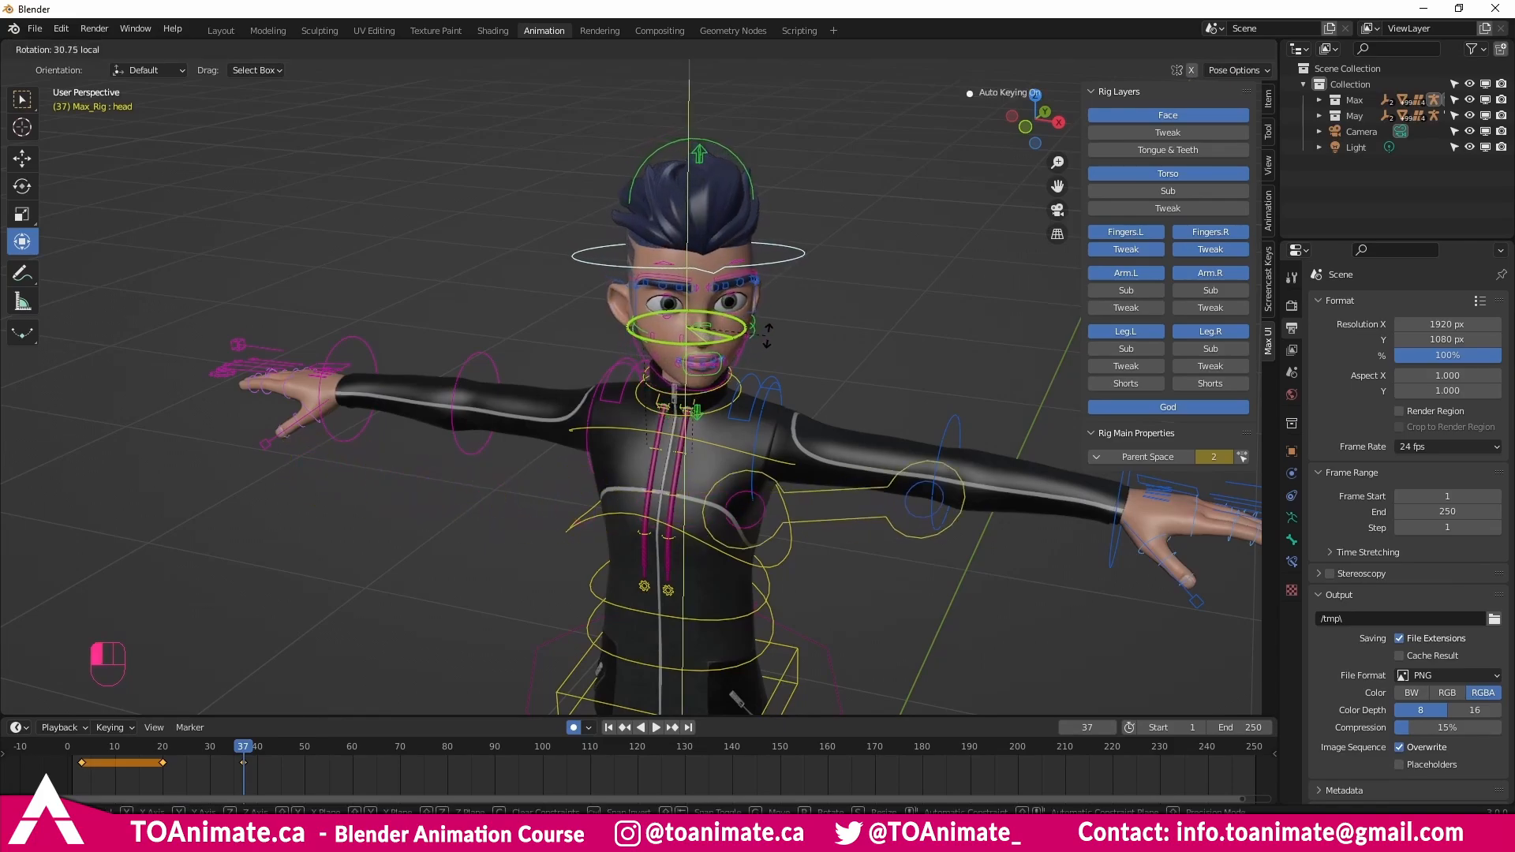
{"action": "right_click", "coordinate": [768, 335]}
Set the eye look-at control's Head Follow to 0 and test it by rotating the head control in two directions.
{"action": "left_click", "coordinate": [457, 457]}
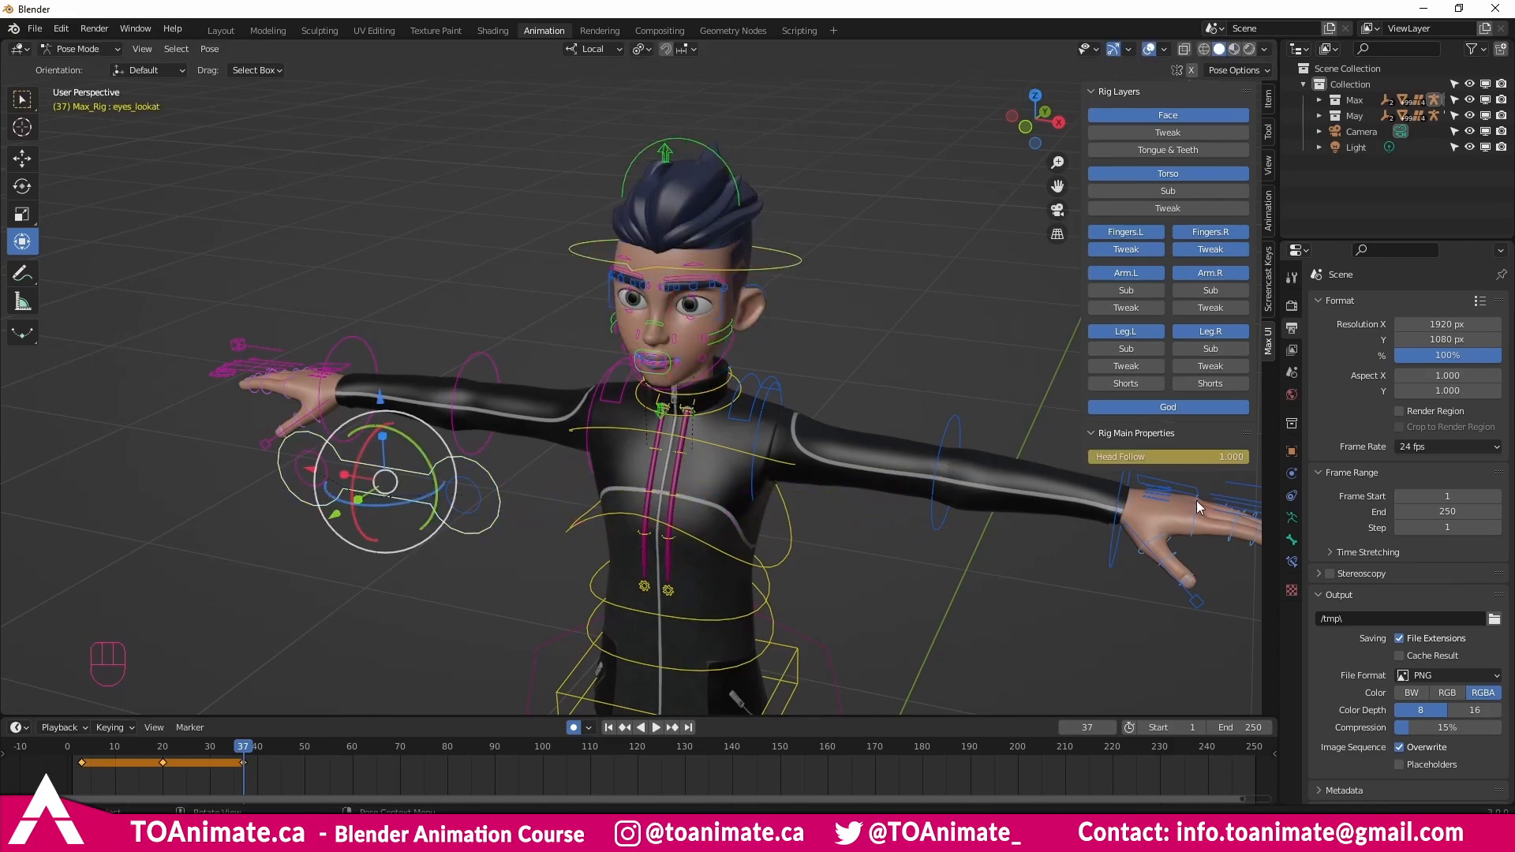
{"action": "left_click_drag", "start_coordinate": [1215, 457], "coordinate": [1089, 457]}
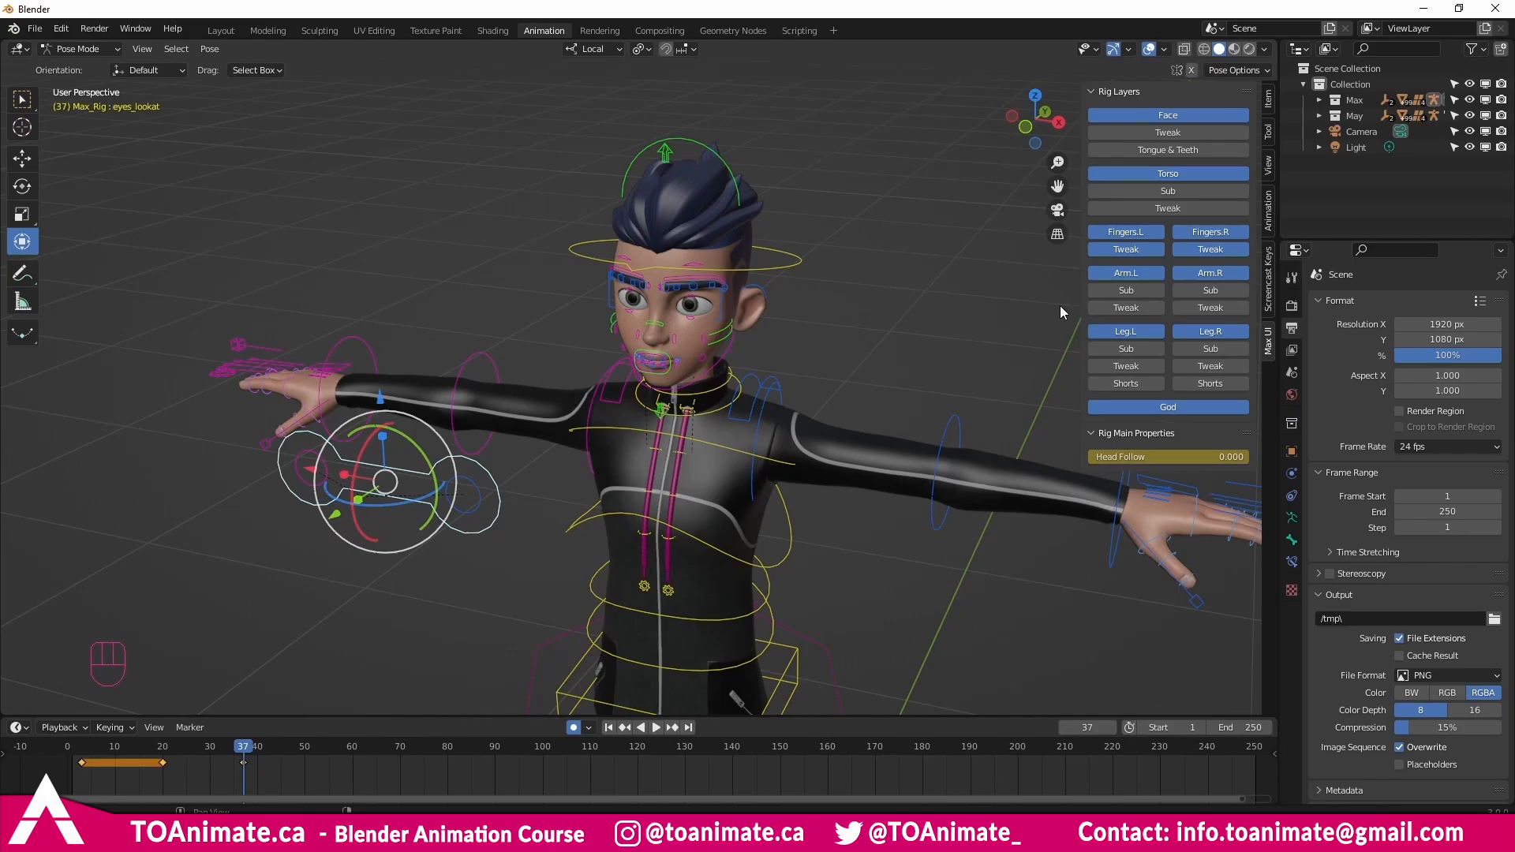
{"action": "left_click", "coordinate": [797, 266]}
{"action": "middle_click_drag", "start_coordinate": [799, 335], "coordinate": [749, 295]}
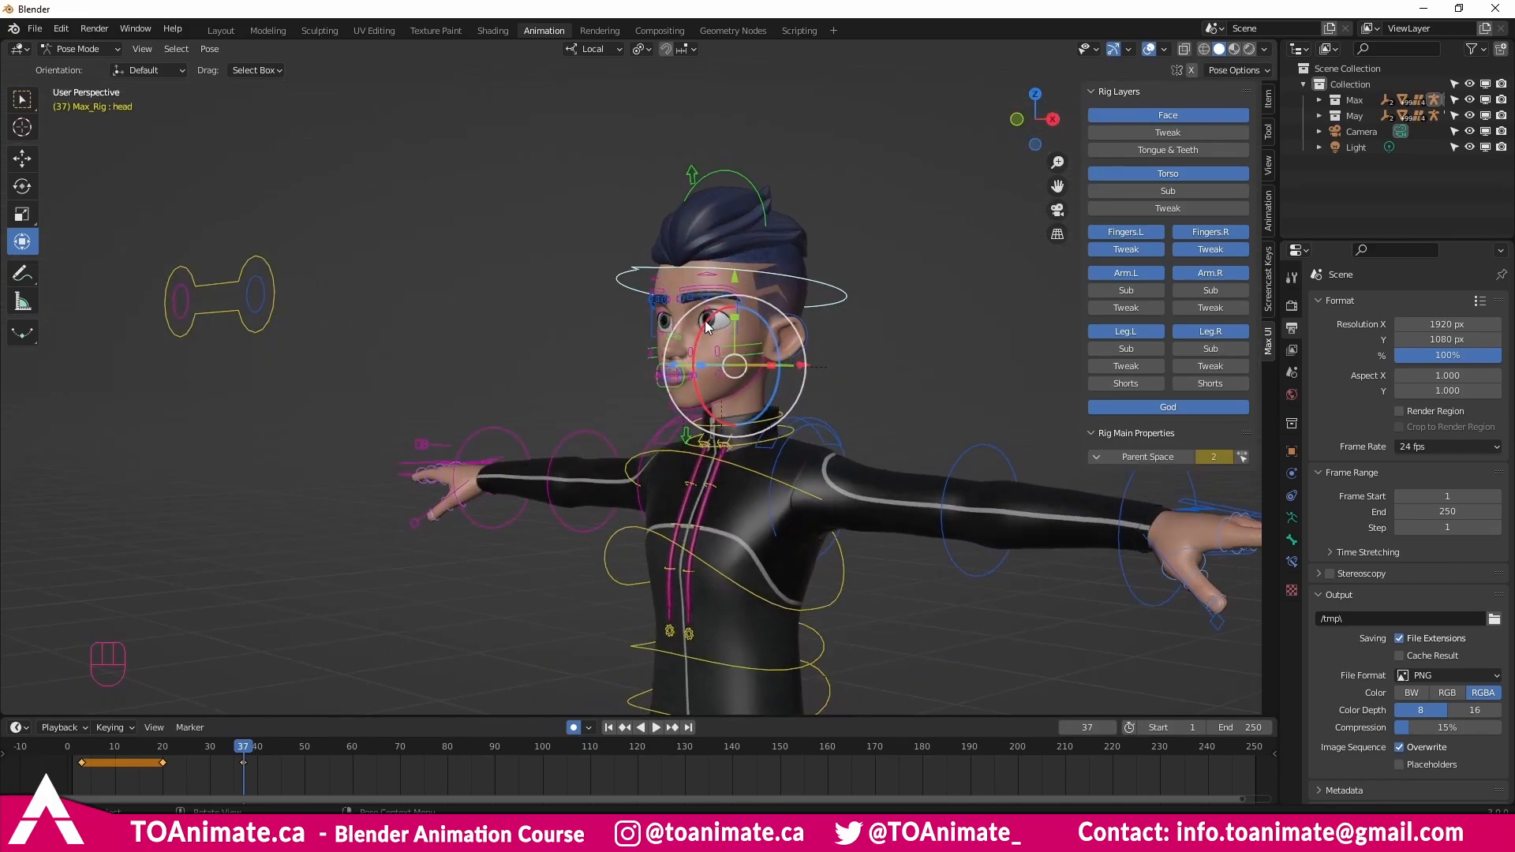
{"action": "left_click_drag", "start_coordinate": [705, 325], "coordinate": [679, 345]}
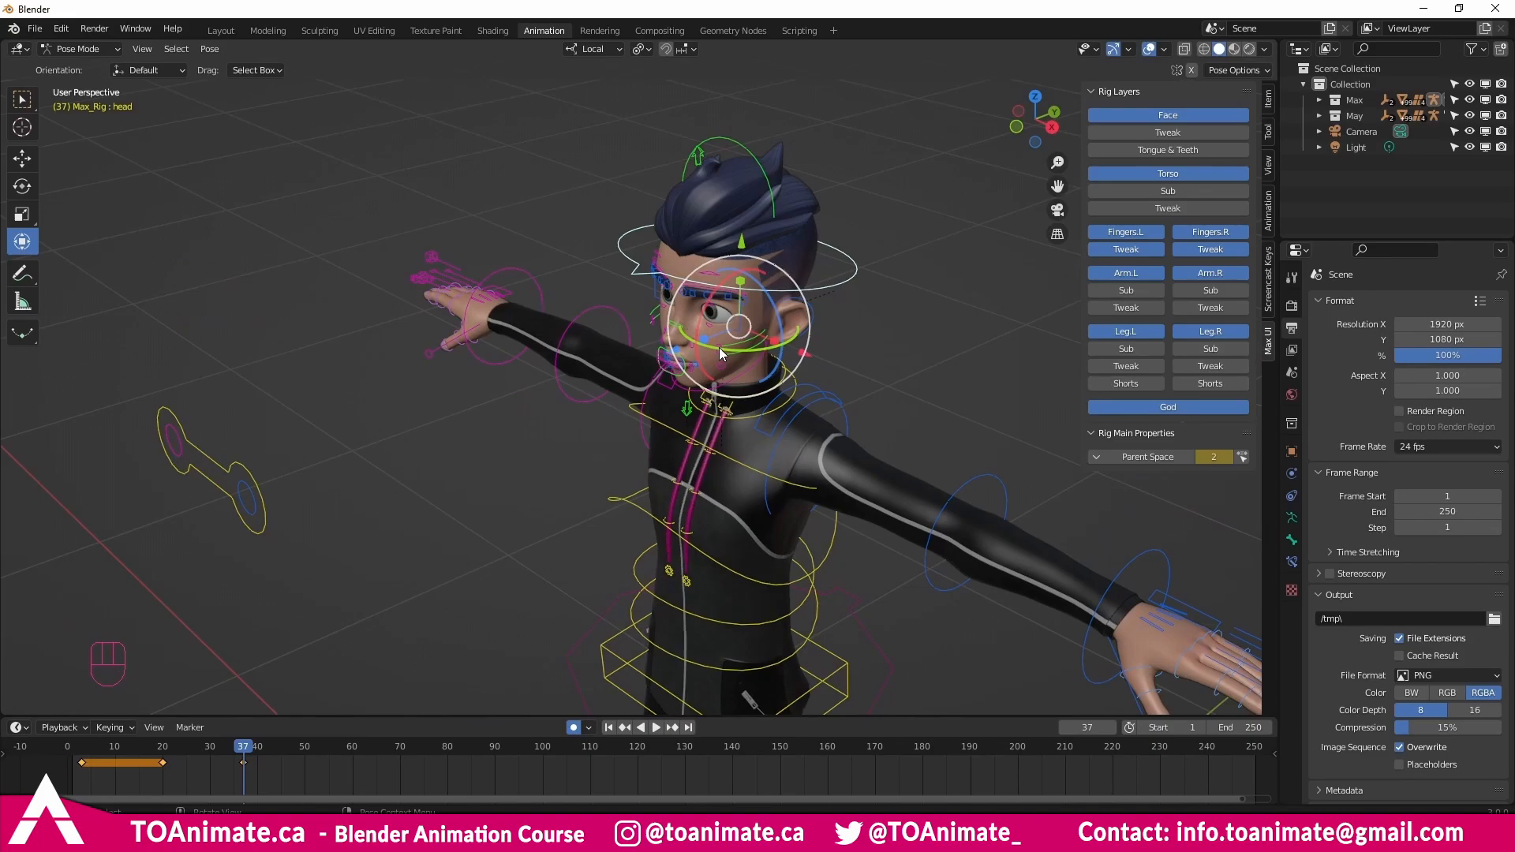
{"action": "left_click_drag", "start_coordinate": [721, 353], "coordinate": [706, 344]}
{"action": "right_click", "coordinate": [705, 344]}
Select the eye look-at control and return its Head Follow to 1.
{"action": "middle_click_drag", "start_coordinate": [543, 446], "coordinate": [606, 396]}
{"action": "left_click", "coordinate": [426, 320]}
{"action": "key", "text": "i"}
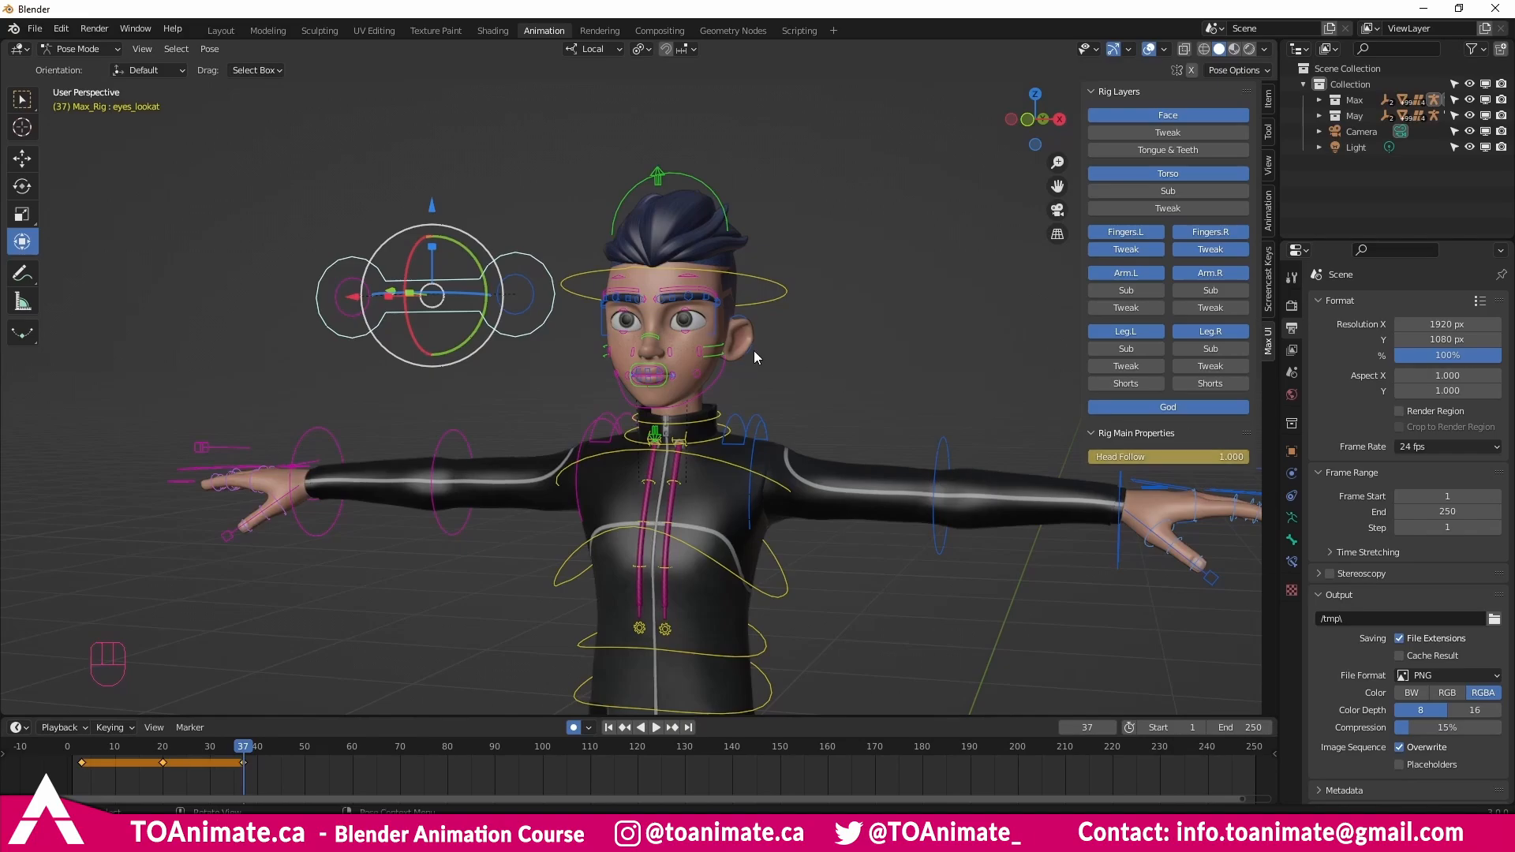
Try moving the left and right upper eyelid controls together.
{"action": "middle_click_drag", "start_coordinate": [755, 351], "coordinate": [770, 452]}
{"action": "scroll", "coordinate": [721, 314], "scroll_direction": "up", "scroll_amount": 3}
{"action": "scroll", "coordinate": [772, 311], "scroll_direction": "up", "scroll_amount": 3}
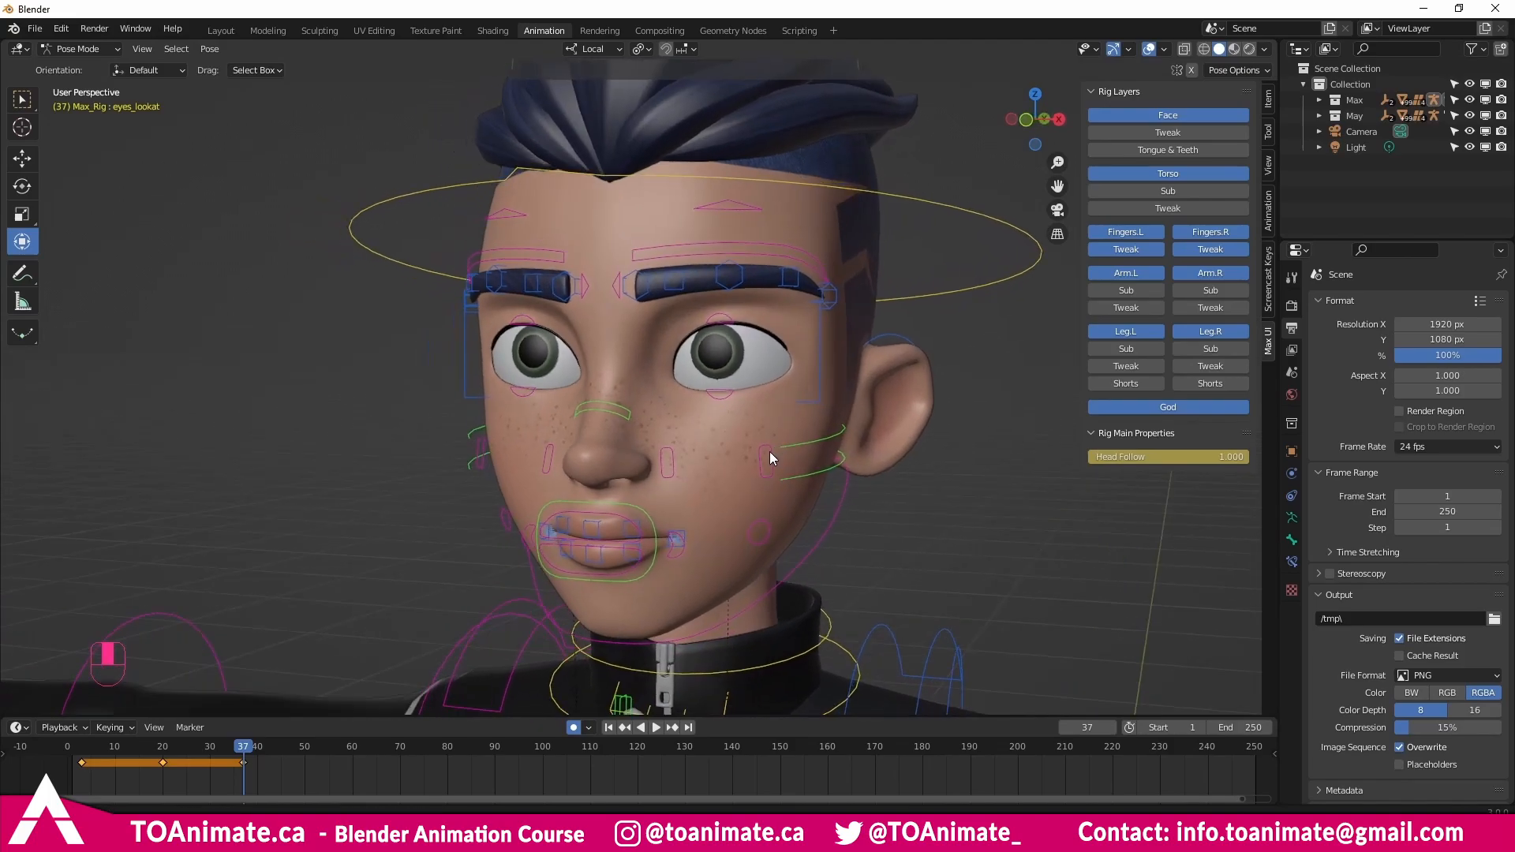
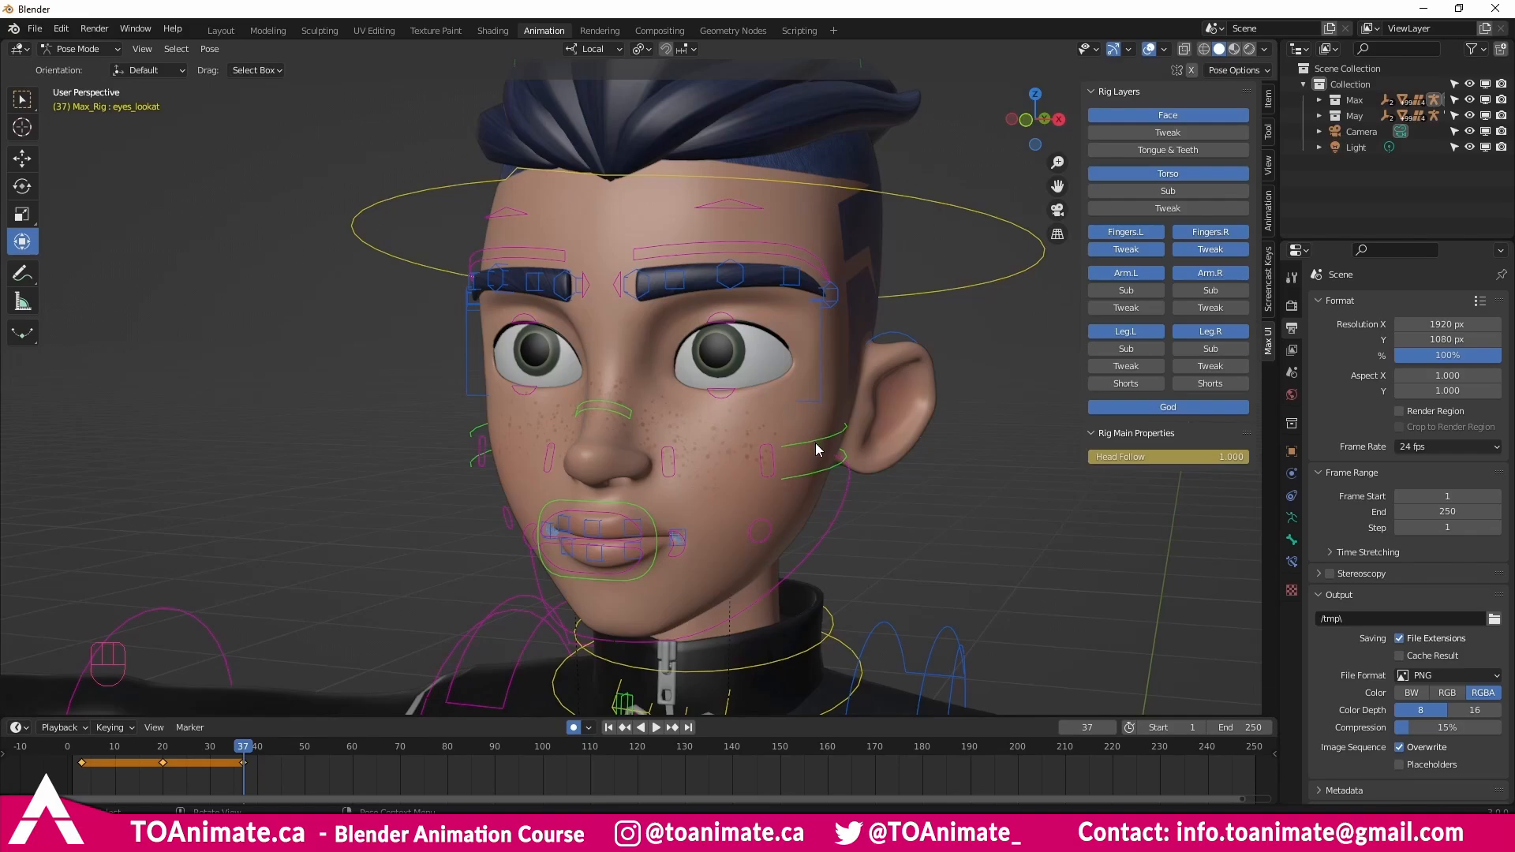
{"action": "middle_click_drag", "start_coordinate": [835, 477], "coordinate": [633, 436]}
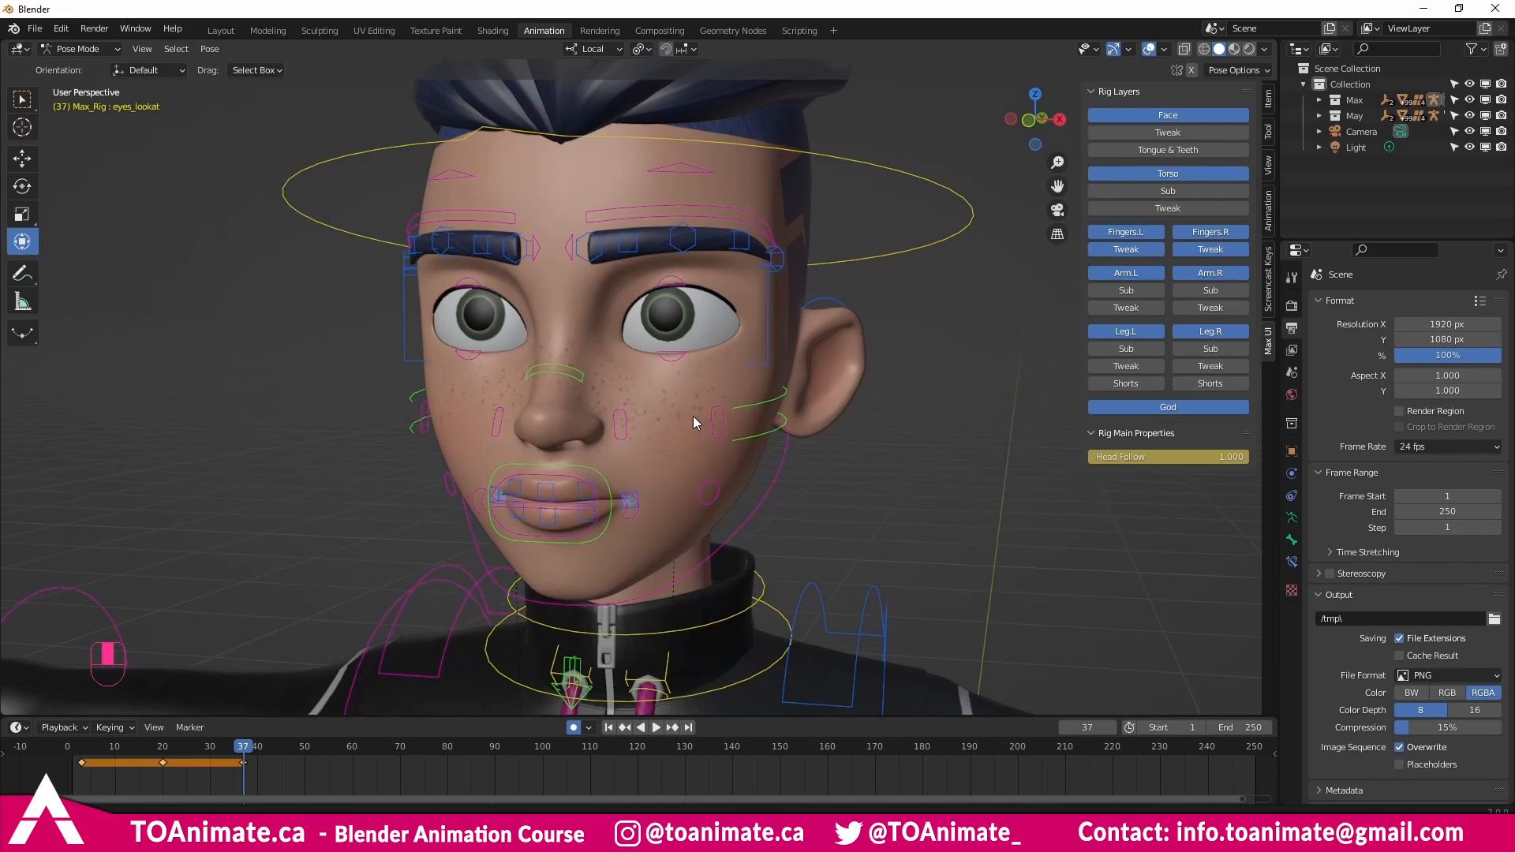
{"action": "middle_click_drag", "start_coordinate": [693, 415], "coordinate": [650, 449]}
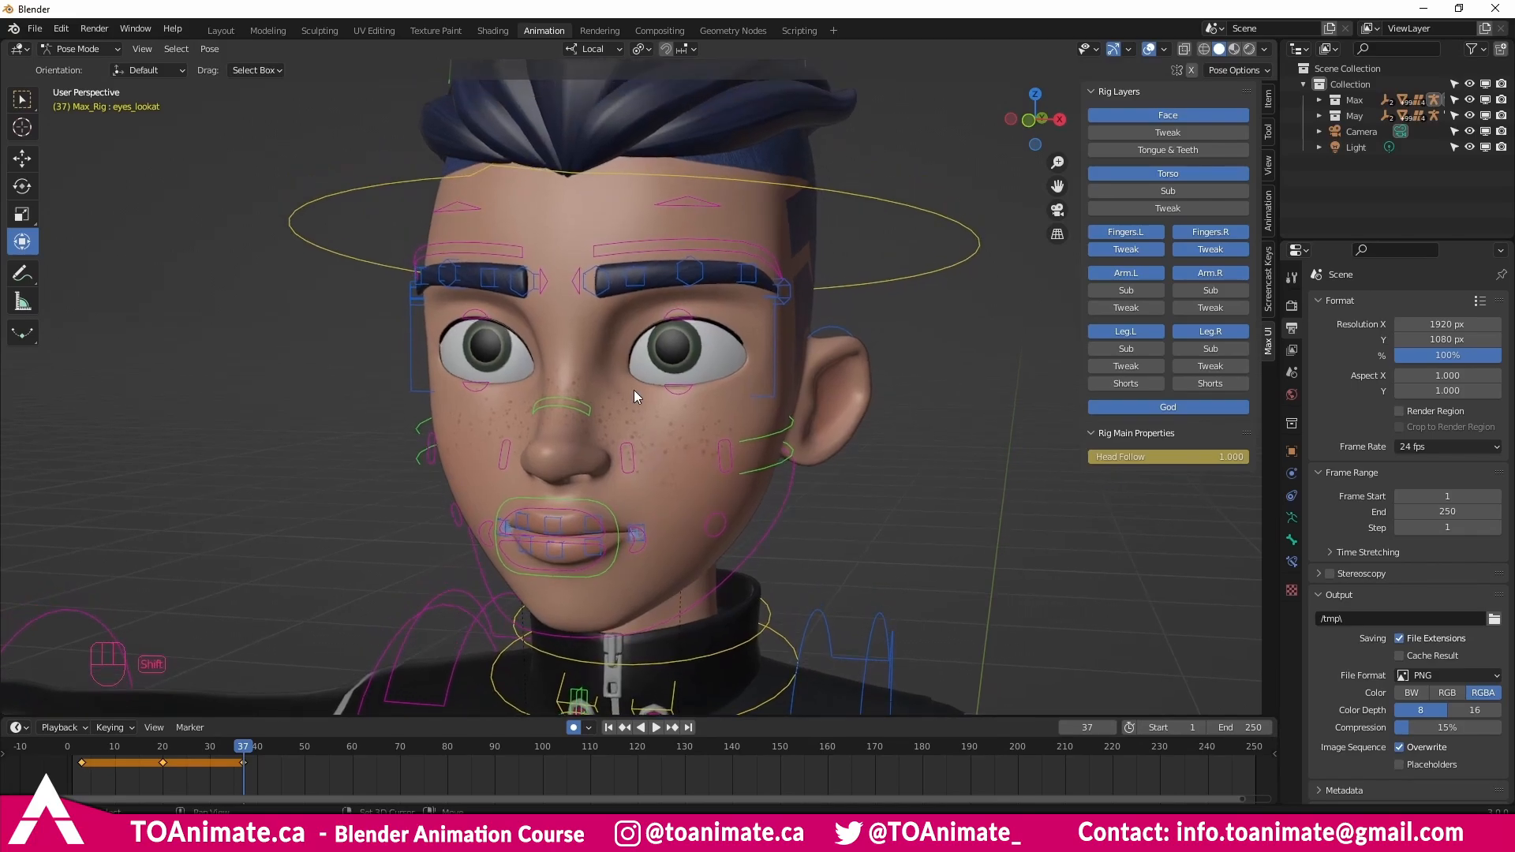
{"action": "middle_click_drag", "start_coordinate": [633, 390], "coordinate": [632, 434]}
{"action": "scroll", "coordinate": [632, 434], "scroll_direction": "up", "scroll_amount": 3}
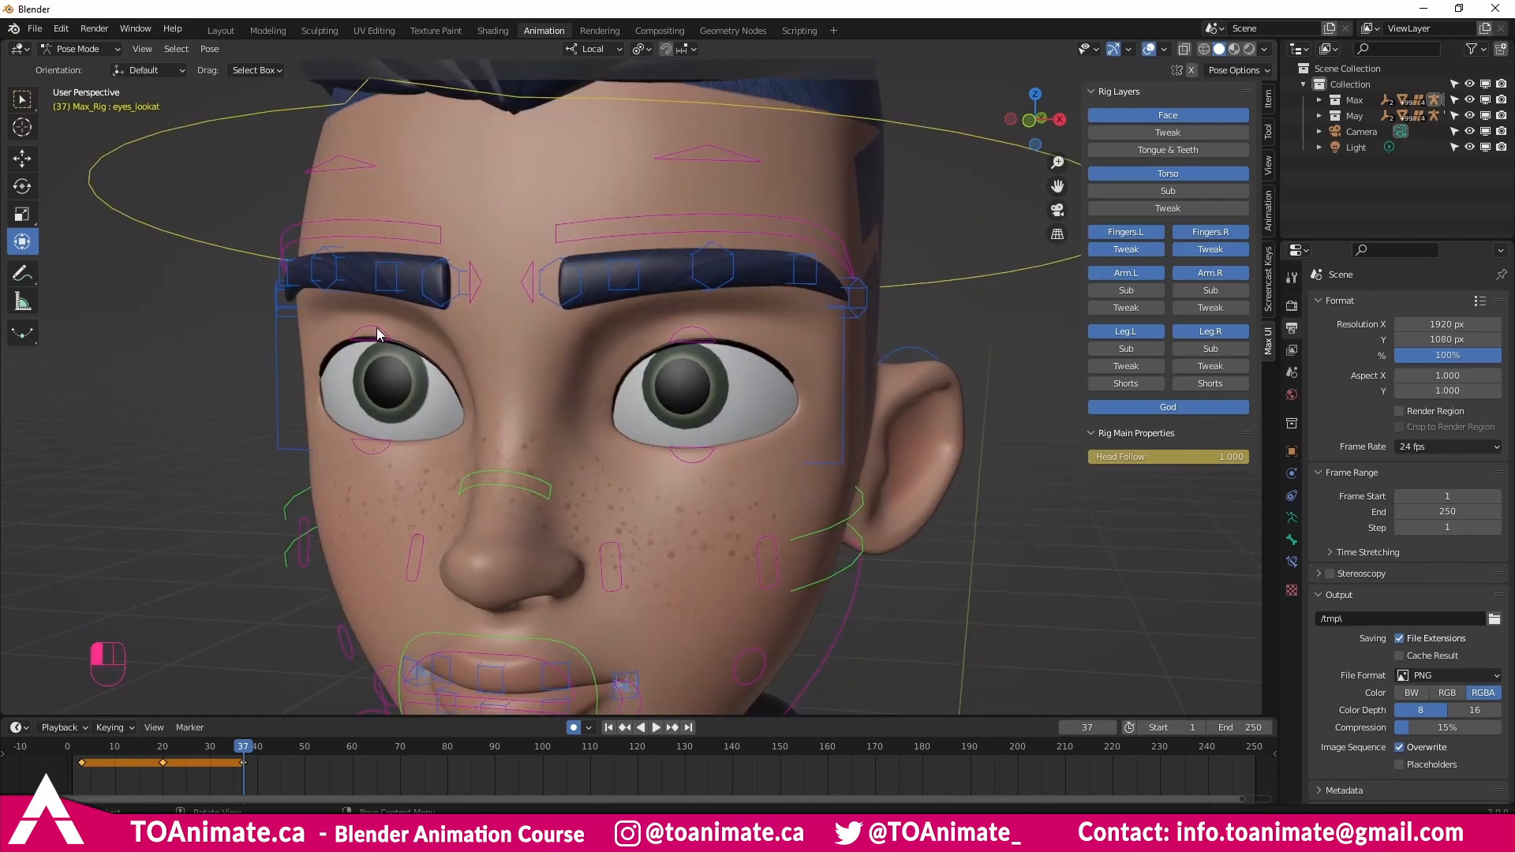
{"action": "left_click", "coordinate": [374, 330]}
{"action": "left_click", "coordinate": [697, 329], "text": "shift"}
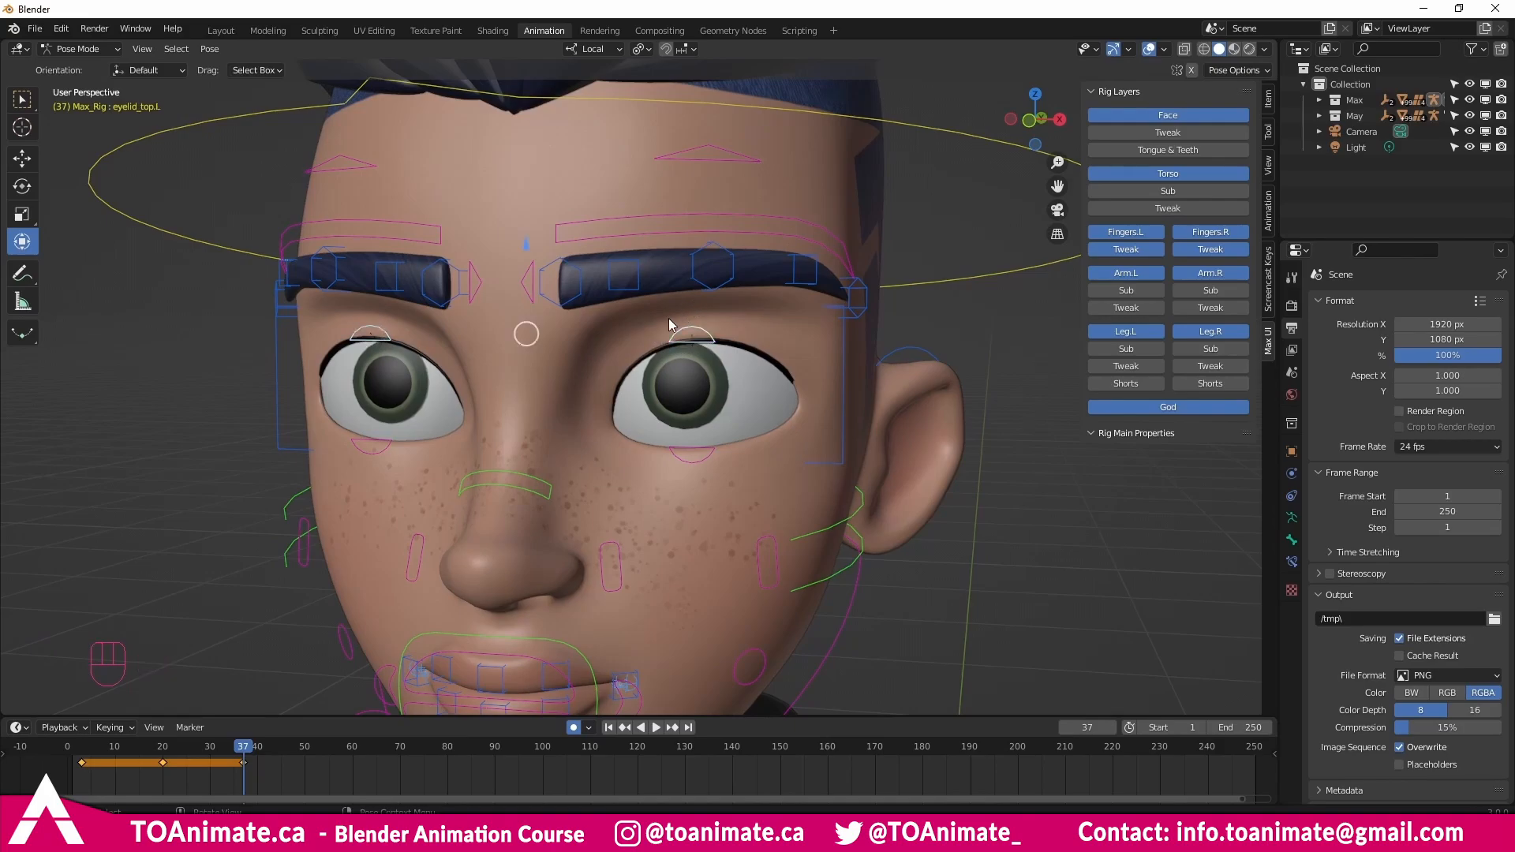
{"action": "mouse_move", "coordinate": [527, 251]}
{"action": "left_mouse_down"}
{"action": "mouse_move", "coordinate": [540, 248]}
{"action": "mouse_move", "coordinate": [536, 305]}
{"action": "mouse_move", "coordinate": [544, 254]}
{"action": "left_mouse_up"}
{"action": "left_click", "coordinate": [670, 448]}
Try moving both lower eyelid controls upward together.
{"action": "left_click", "coordinate": [388, 445]}
{"action": "left_click", "coordinate": [701, 463], "text": "shift"}
{"action": "left_click_drag", "start_coordinate": [526, 446], "coordinate": [524, 407]}
Try moving the left eye region control, and select the right eye region control.
{"action": "middle_click_drag", "start_coordinate": [610, 503], "coordinate": [805, 375]}
{"action": "scroll", "coordinate": [599, 503], "scroll_direction": "down", "scroll_amount": 2}
{"action": "left_click", "coordinate": [807, 377]}
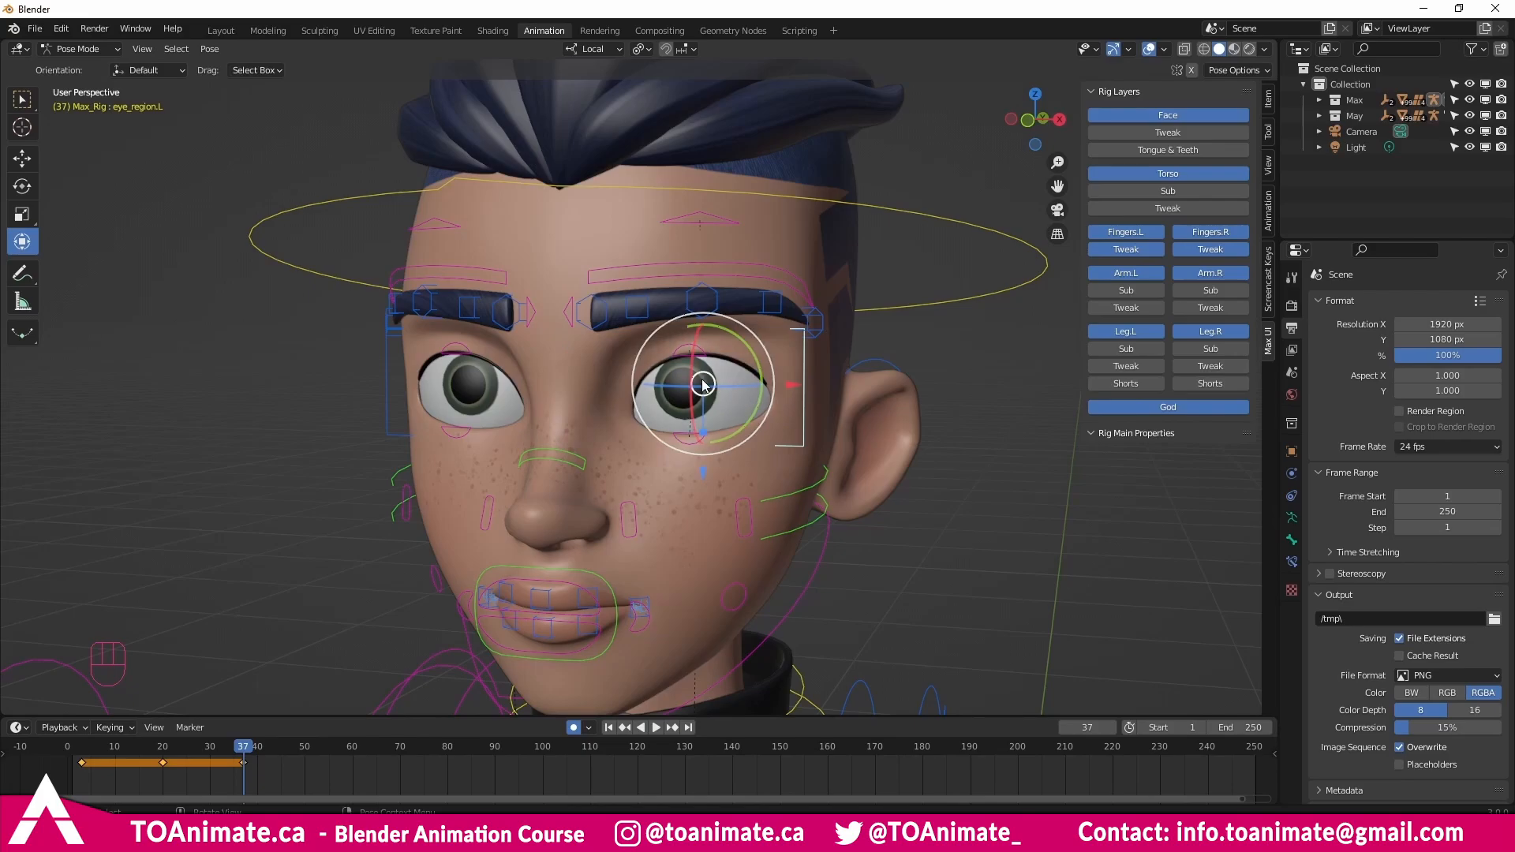
{"action": "mouse_move", "coordinate": [688, 393]}
{"action": "left_mouse_down"}
{"action": "mouse_move", "coordinate": [703, 400]}
{"action": "mouse_move", "coordinate": [702, 385]}
{"action": "left_mouse_up"}
{"action": "left_click", "coordinate": [389, 358], "text": "shift"}
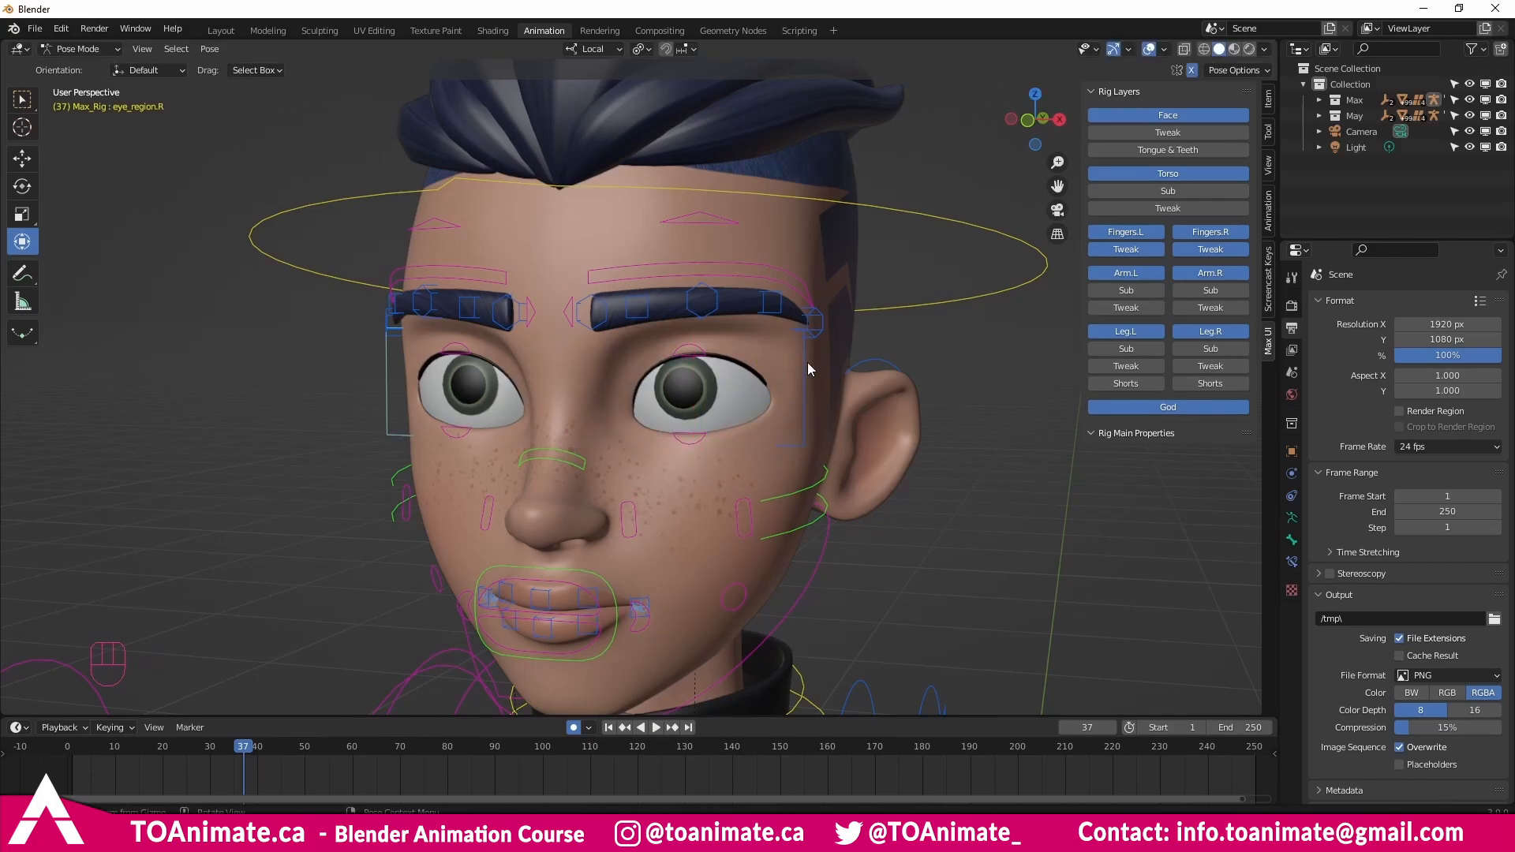
Try scaling the left eye region control along the Z axis.
{"action": "left_click", "coordinate": [807, 362]}
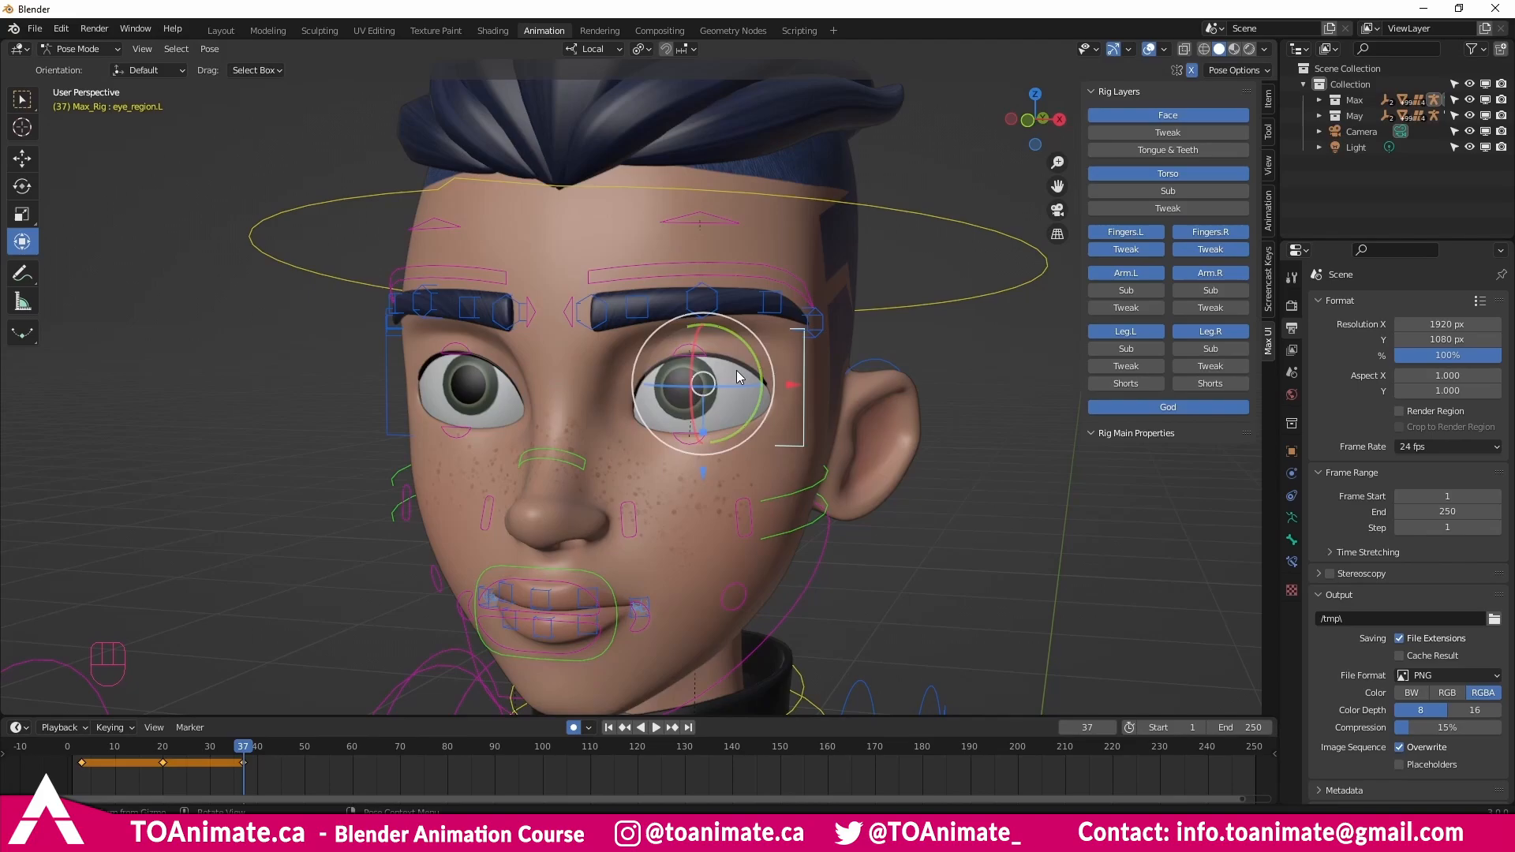
{"action": "key", "text": "s"}
{"action": "key", "text": "z"}
{"action": "key", "text": "z"}
{"action": "left_click_drag", "start_coordinate": [707, 408], "coordinate": [702, 446]}
{"action": "right_click", "coordinate": [702, 447]}
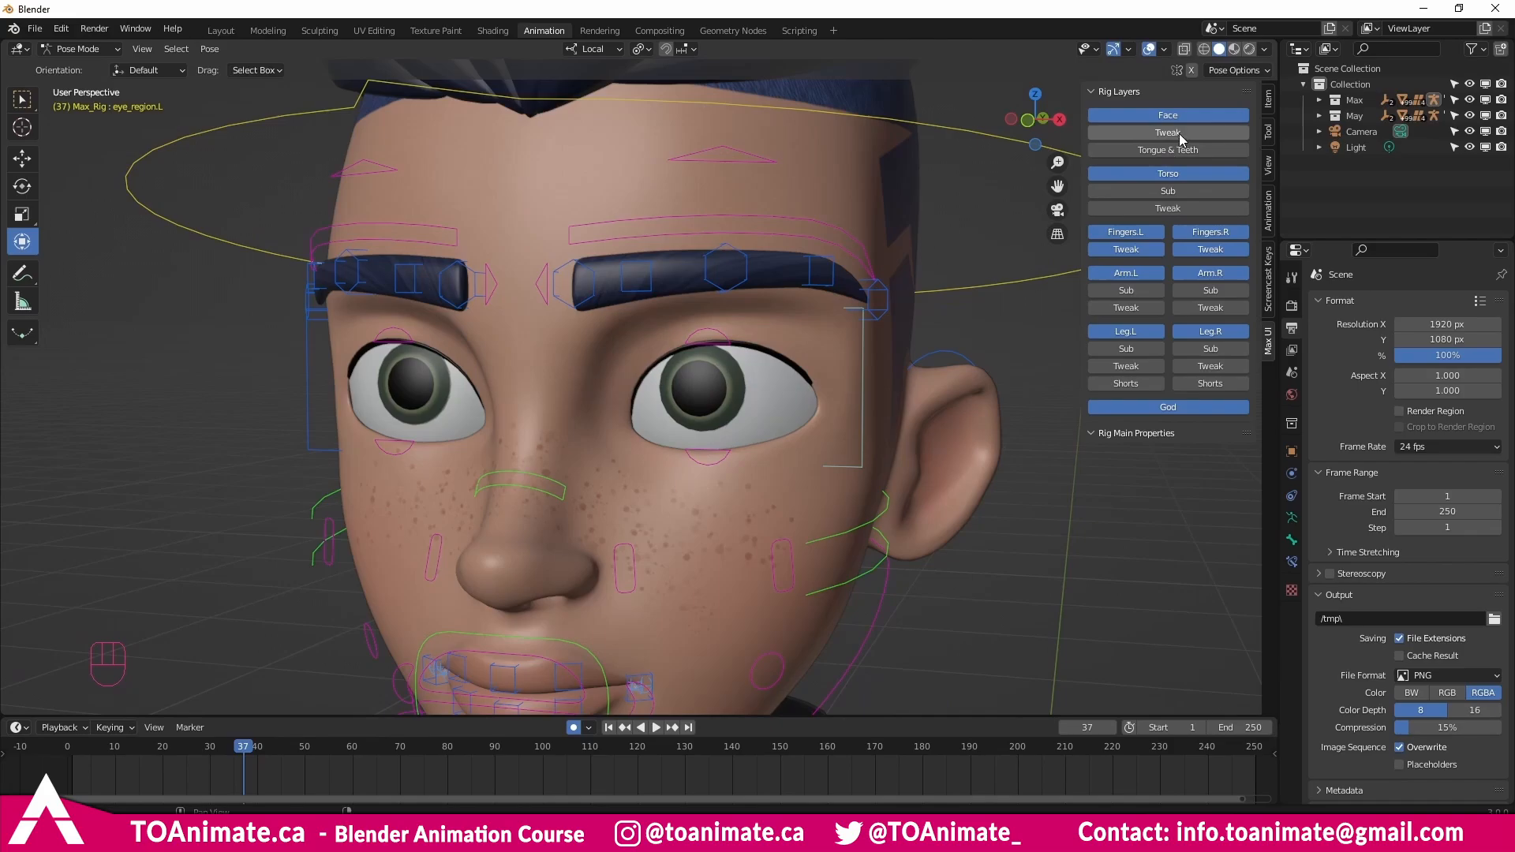
Show the face Tweak rig layer and select the left eye control.
{"action": "left_click", "coordinate": [1179, 132]}
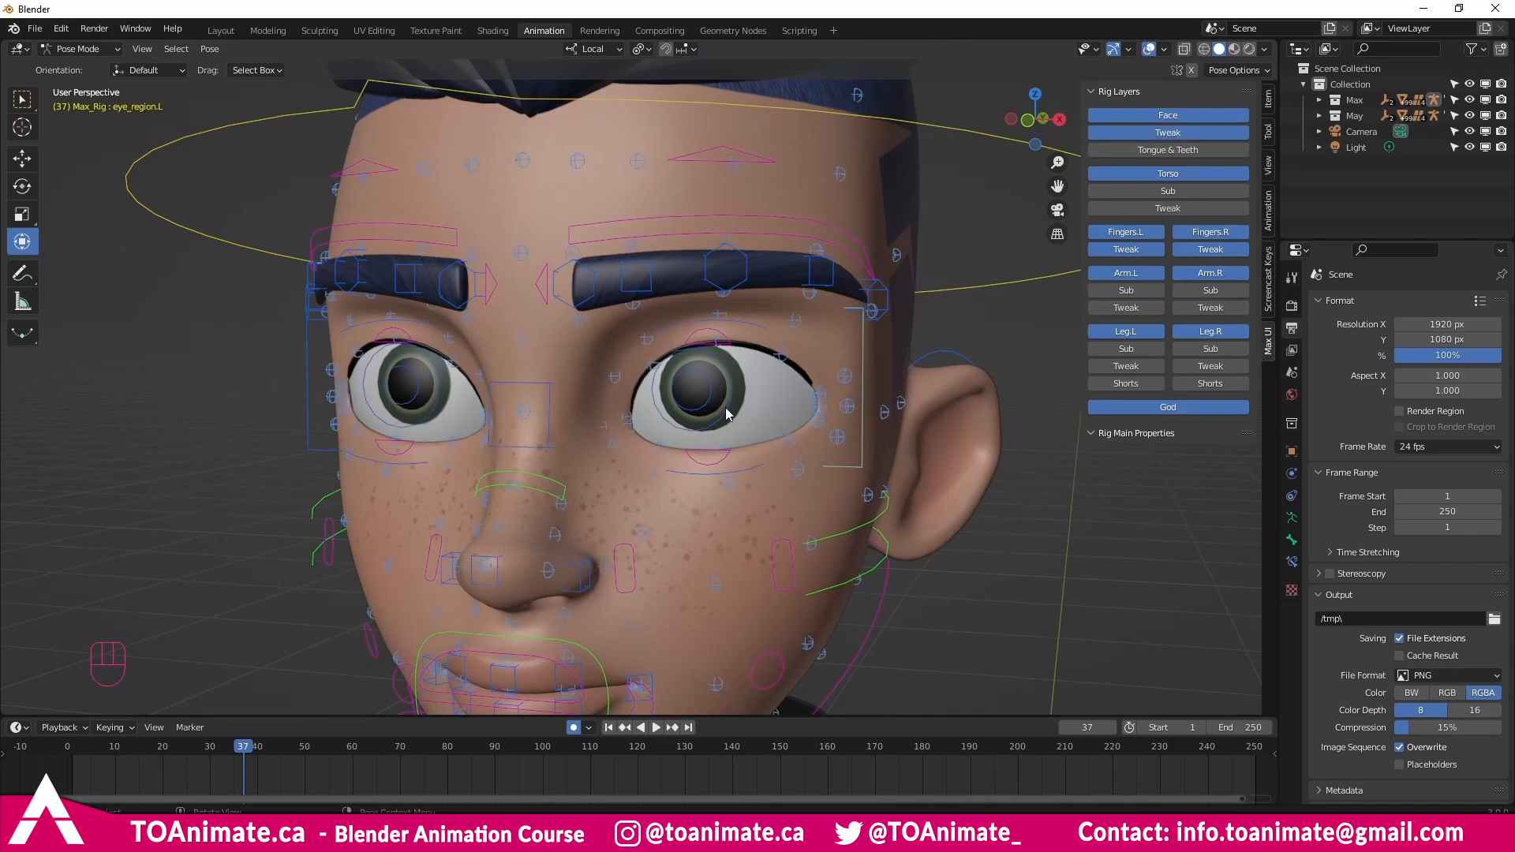
{"action": "left_click", "coordinate": [700, 443]}
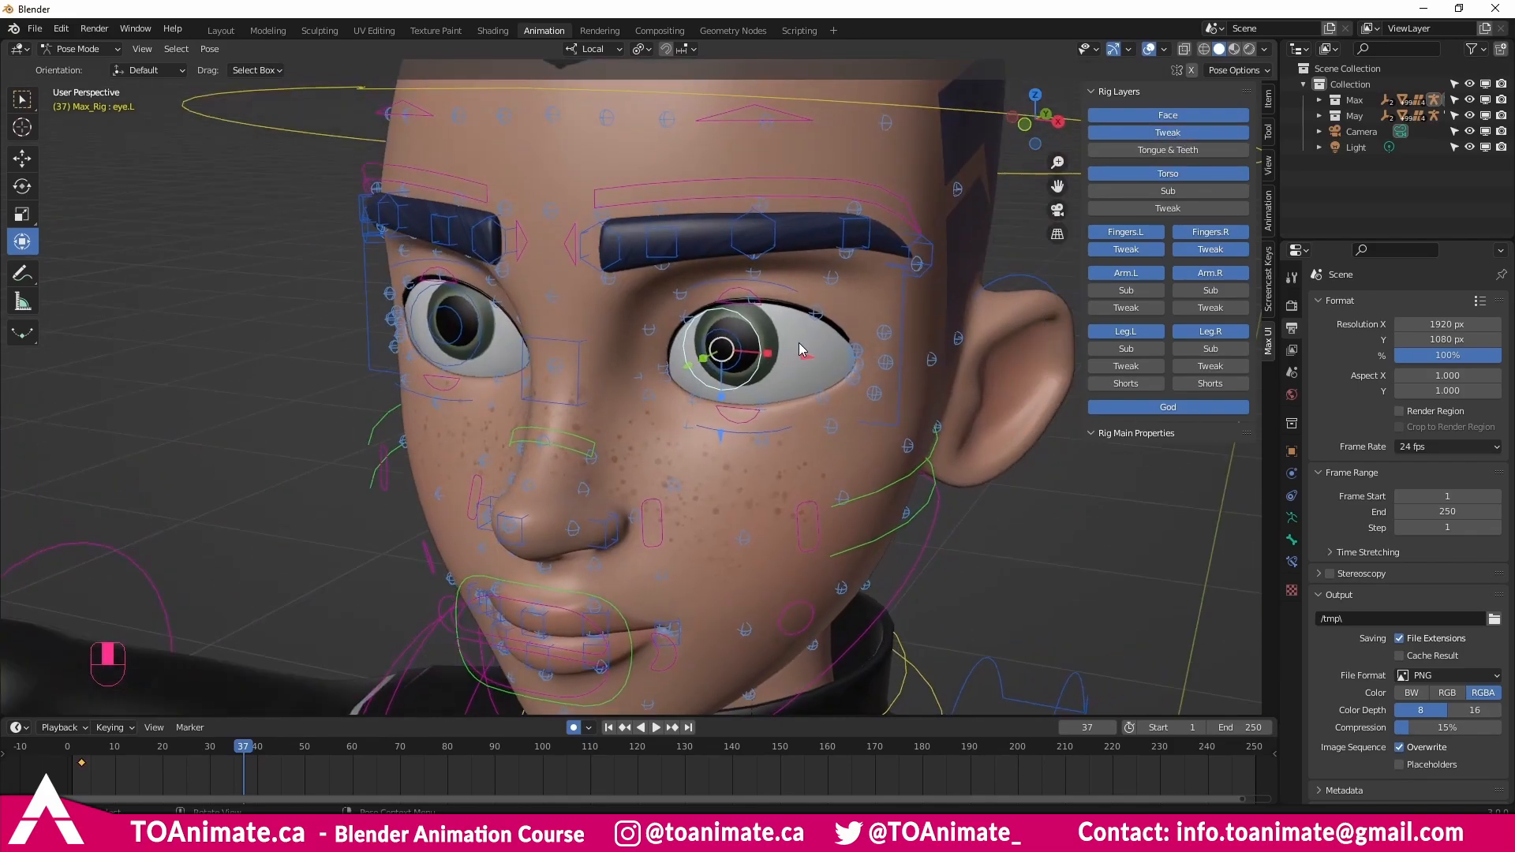
Try scaling the left eye control along its local X axis, and move it along its local Y axis.
{"action": "key", "text": "s"}
{"action": "key", "text": "x"}
{"action": "key", "text": "x"}
{"action": "key", "text": "Escape"}
{"action": "key", "text": "g"}
{"action": "key", "text": "y"}
{"action": "key", "text": "y"}
{"action": "left_click", "coordinate": [815, 360]}
Try scaling the left pupil control along its local X axis to about 0.47, and undo it.
{"action": "middle_click_drag", "start_coordinate": [498, 359], "coordinate": [552, 378]}
{"action": "left_click", "coordinate": [651, 386]}
{"action": "key", "text": "s"}
{"action": "key", "text": "x"}
{"action": "key", "text": "x"}
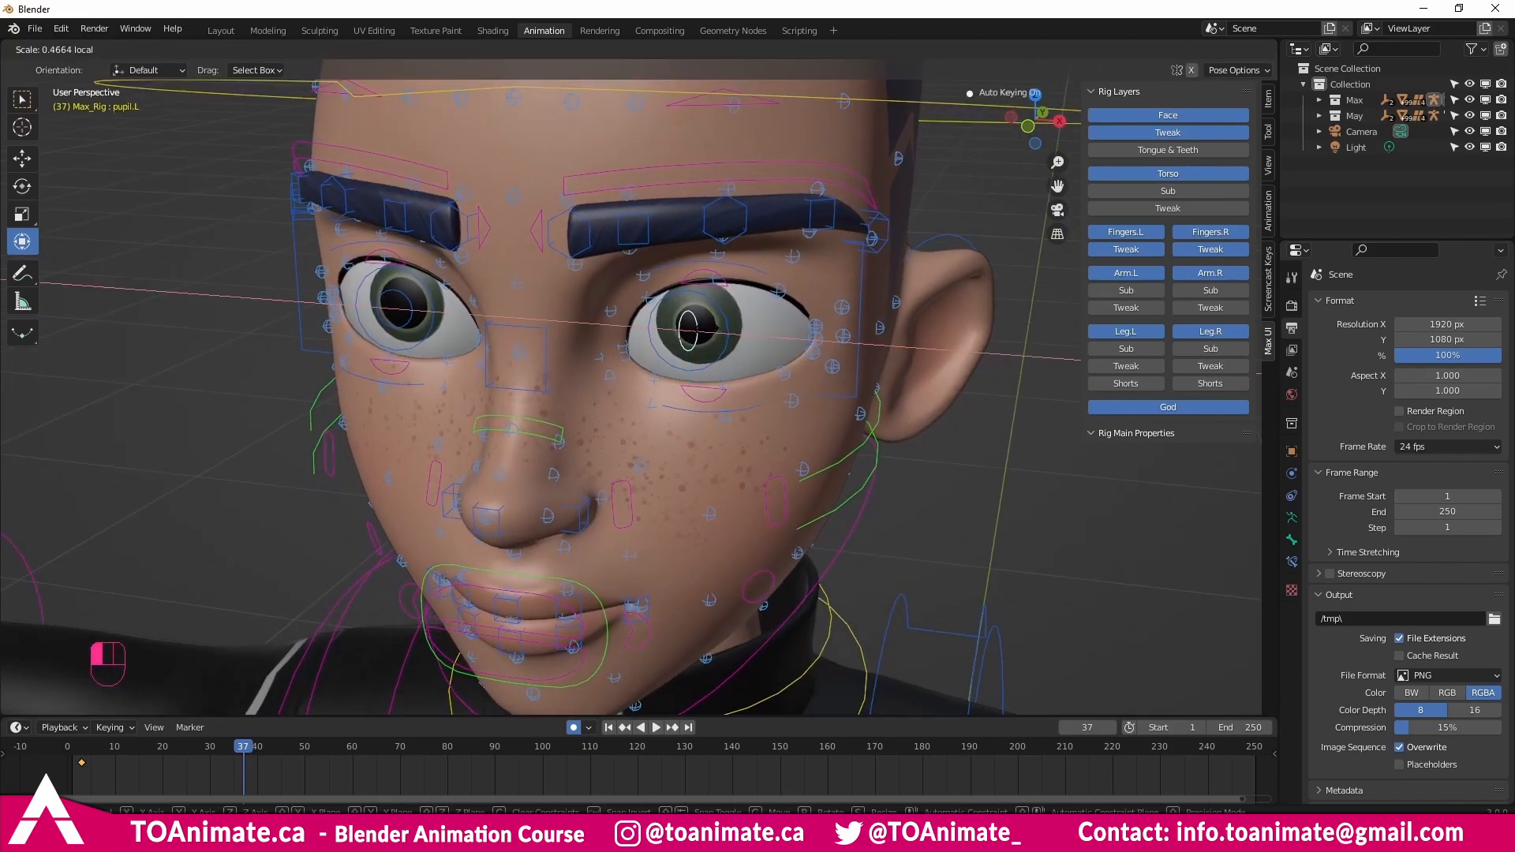
{"action": "left_click", "coordinate": [698, 325]}
{"action": "middle_click_drag", "start_coordinate": [699, 325], "coordinate": [705, 369]}
{"action": "key", "text": "ctrl+z"}
{"action": "key", "text": "ctrl+z"}
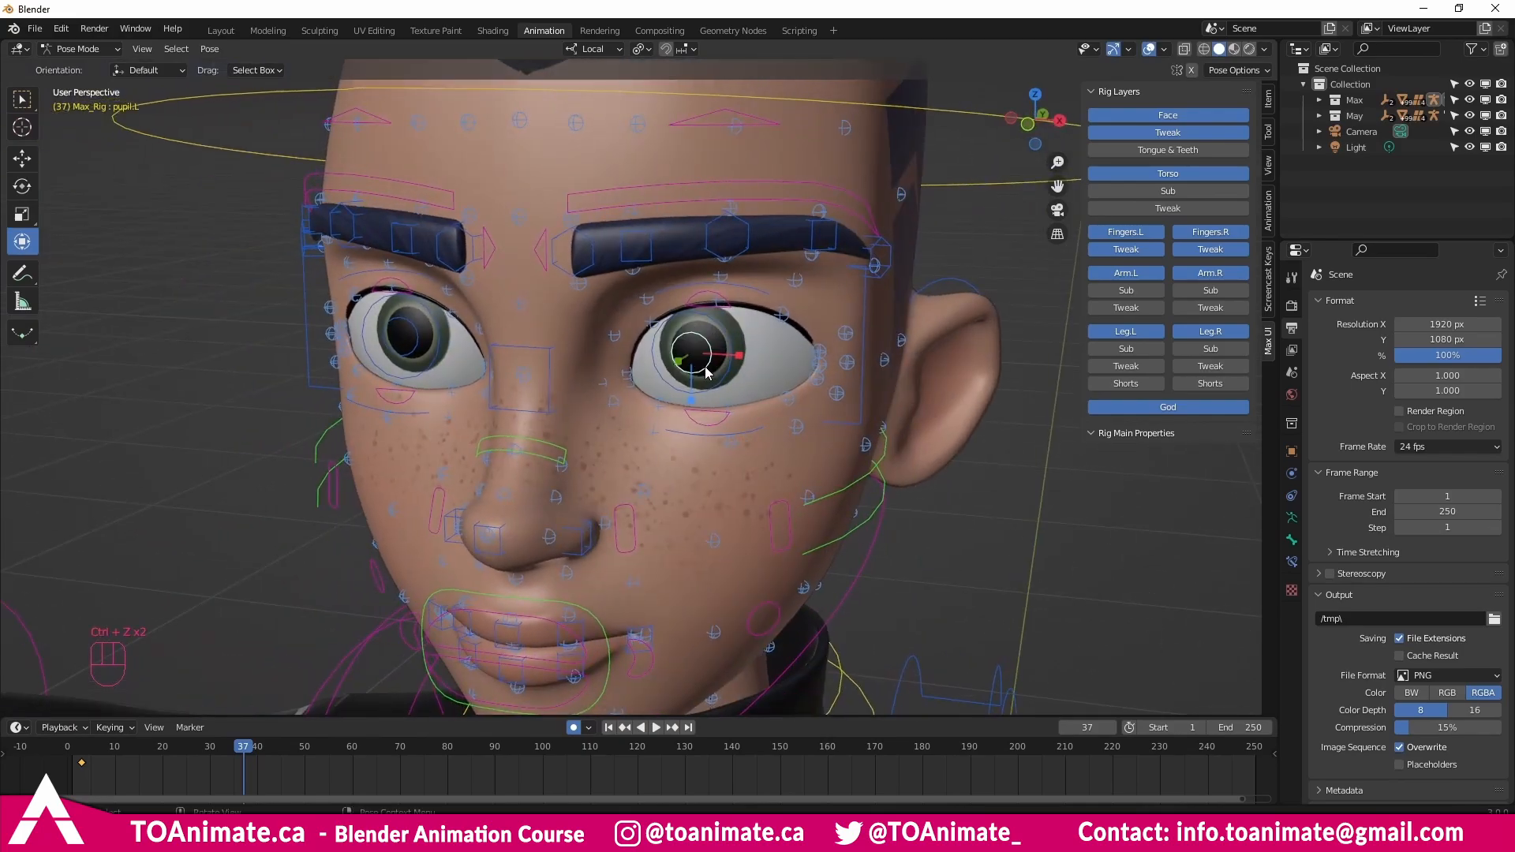
Raise the left lower eyelid control about 0.0073 m along its local Z axis.
{"action": "middle_click_drag", "start_coordinate": [610, 384], "coordinate": [718, 477]}
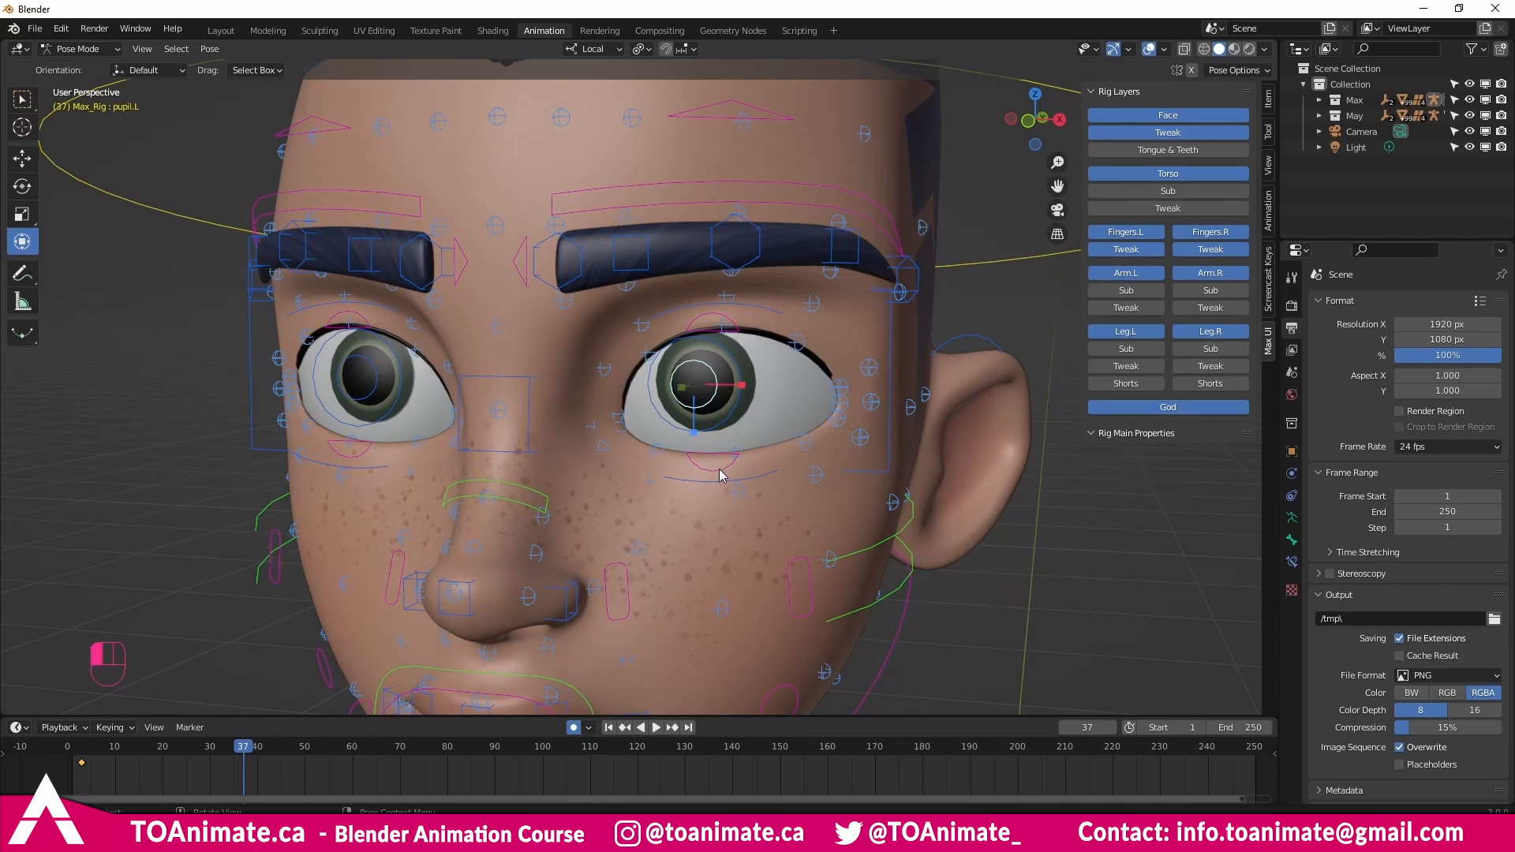
{"action": "left_click", "coordinate": [713, 464]}
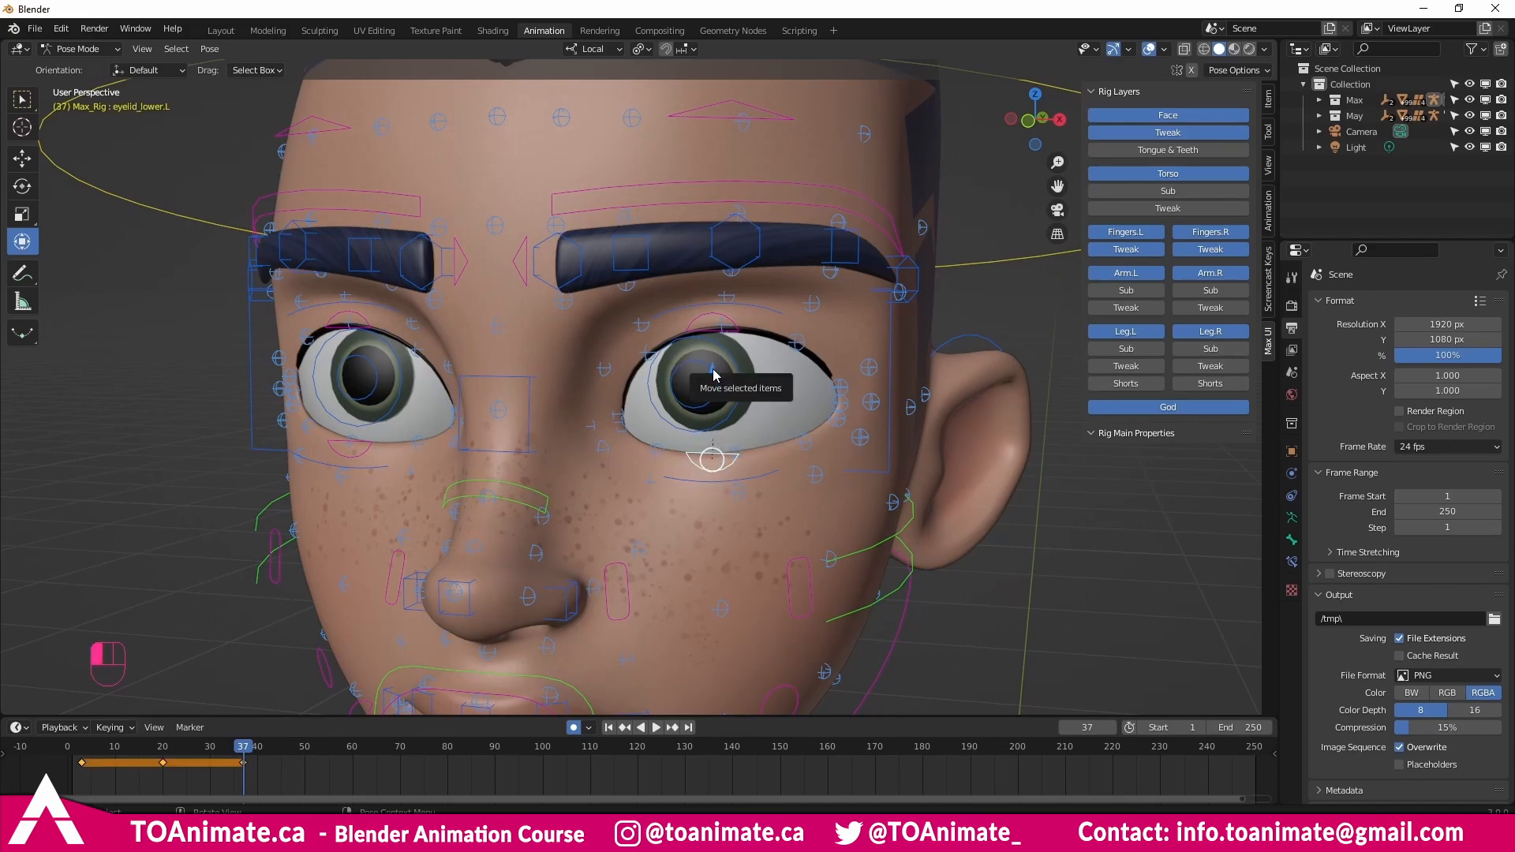
{"action": "key", "text": "g"}
{"action": "key", "text": "z"}
{"action": "key", "text": "z"}
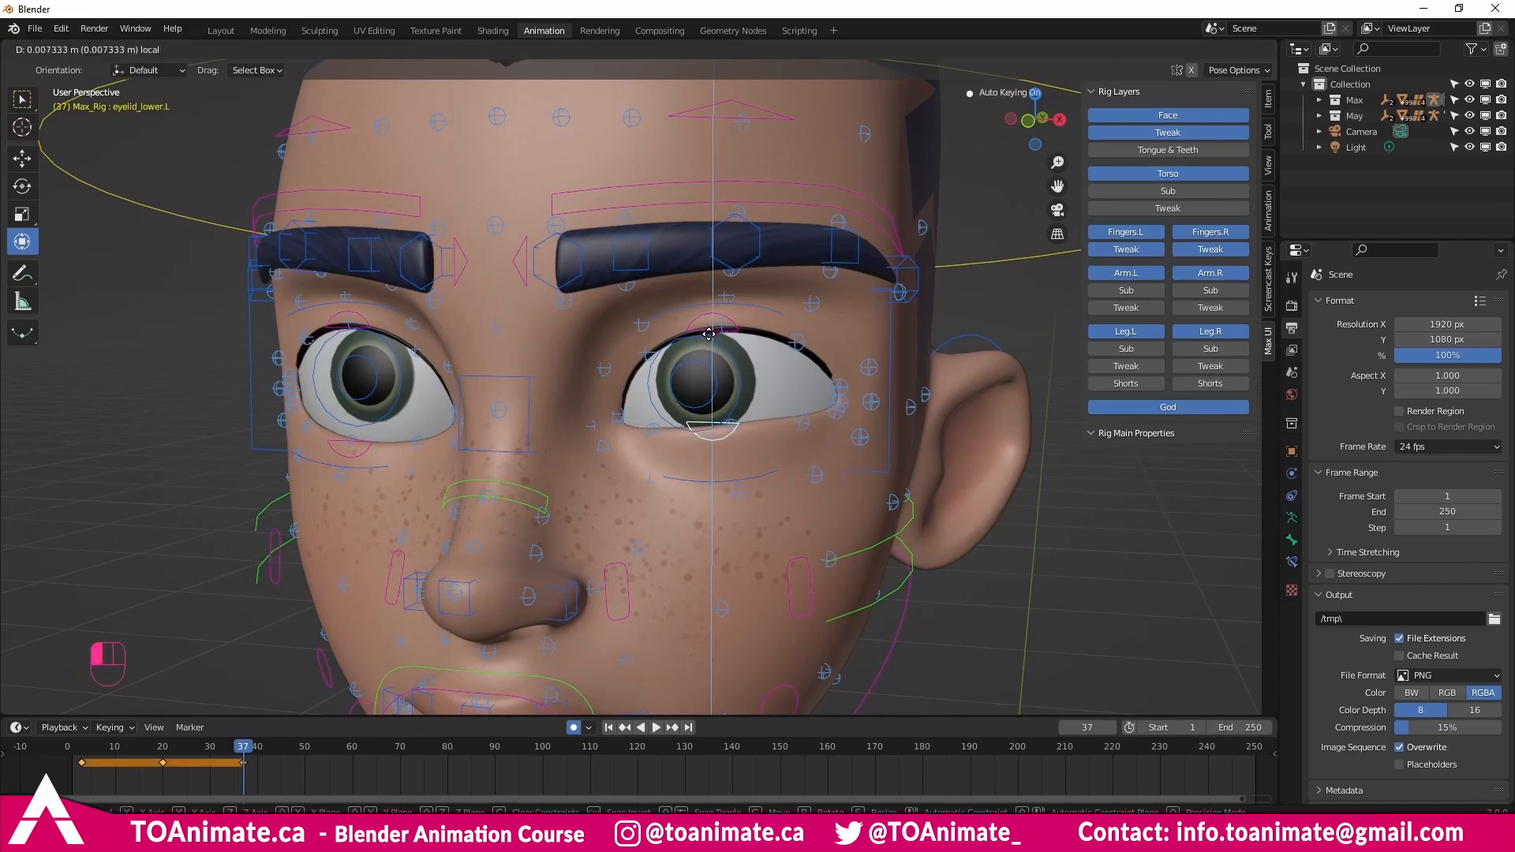
{"action": "left_click", "coordinate": [711, 426]}
Raise the left lower eye region control about 0.0036 m along its local Z axis.
{"action": "left_click", "coordinate": [720, 436]}
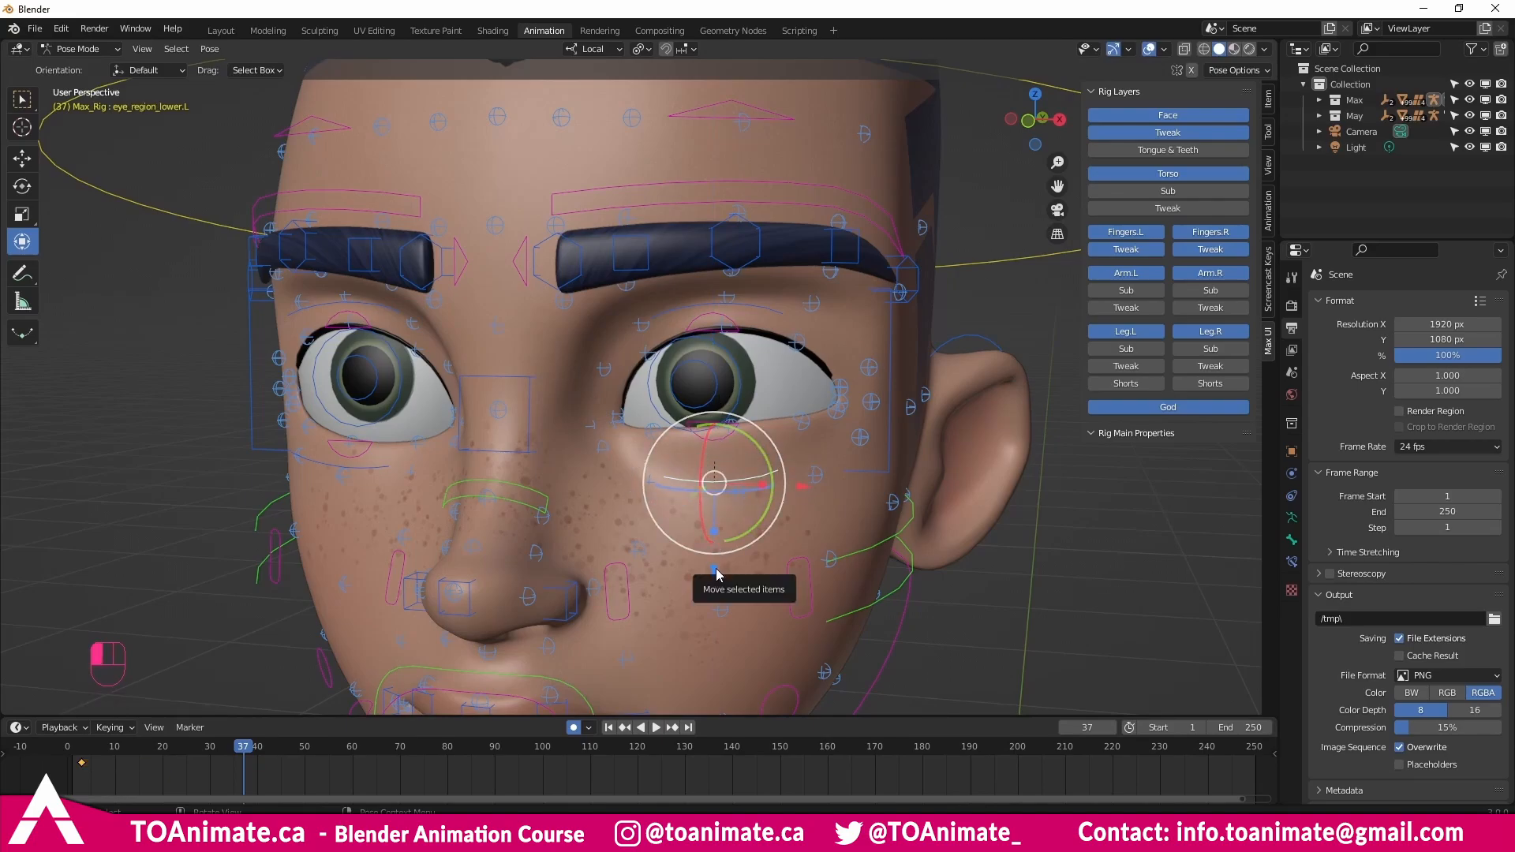
{"action": "key", "text": "g"}
{"action": "key", "text": "z"}
{"action": "key", "text": "z"}
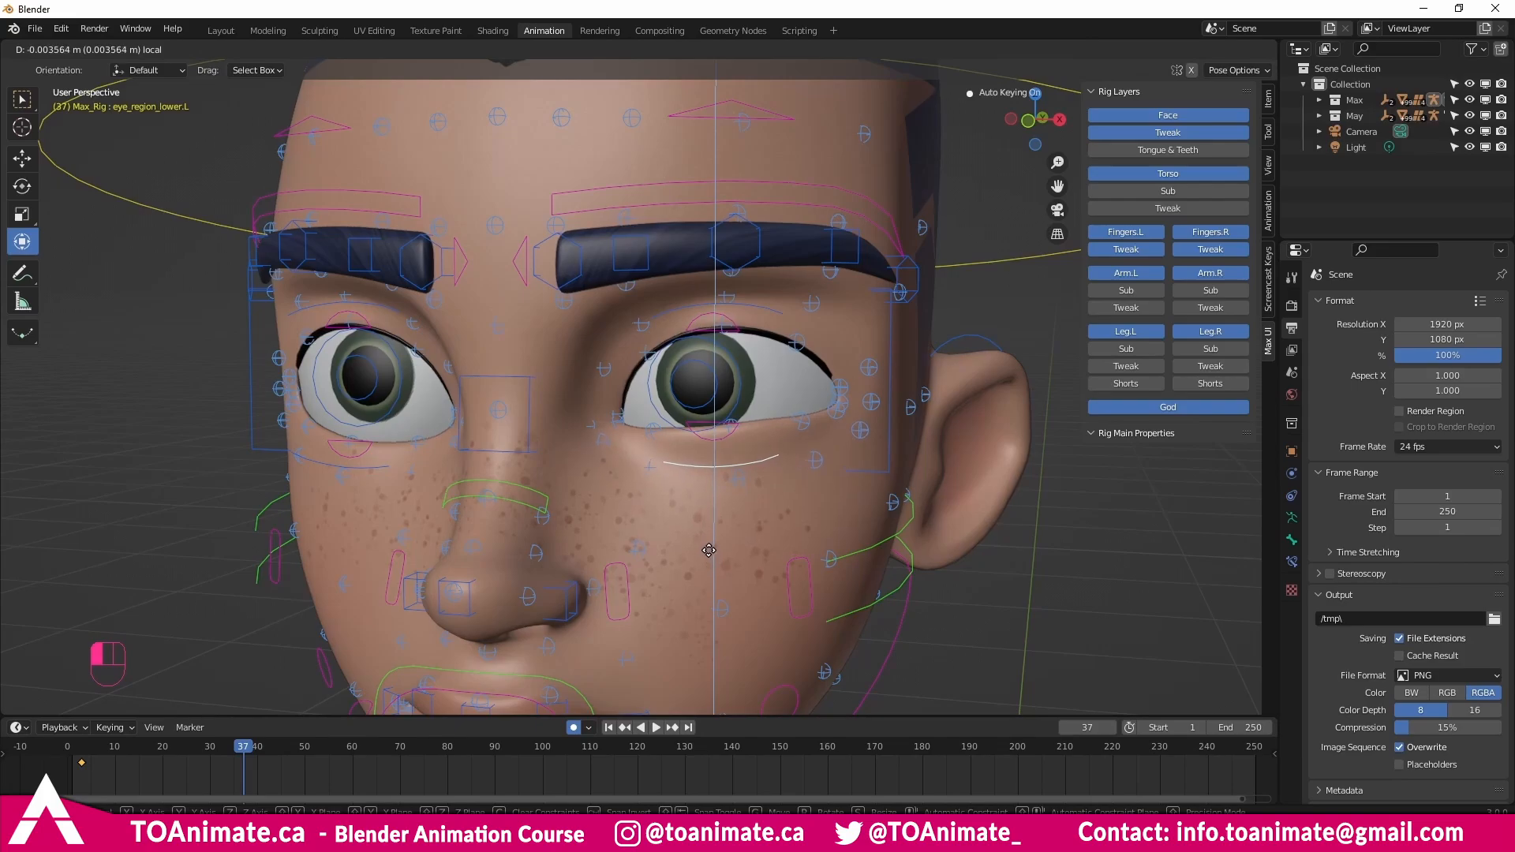
{"action": "left_click", "coordinate": [709, 551]}
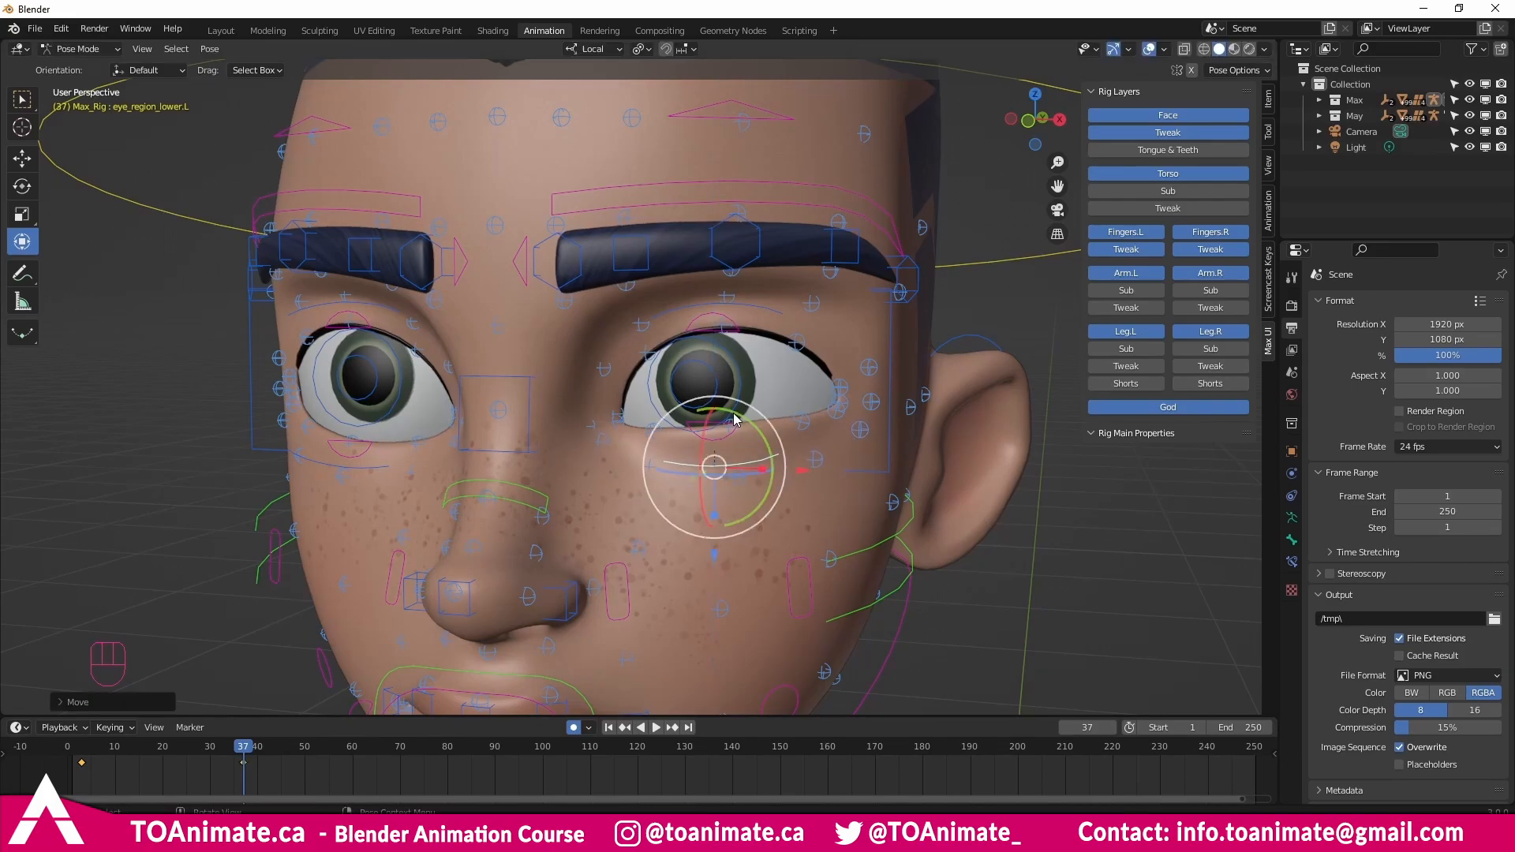
Lower the left upper eyelid control and the left upper eye region control to narrow the eye.
{"action": "left_click", "coordinate": [725, 332]}
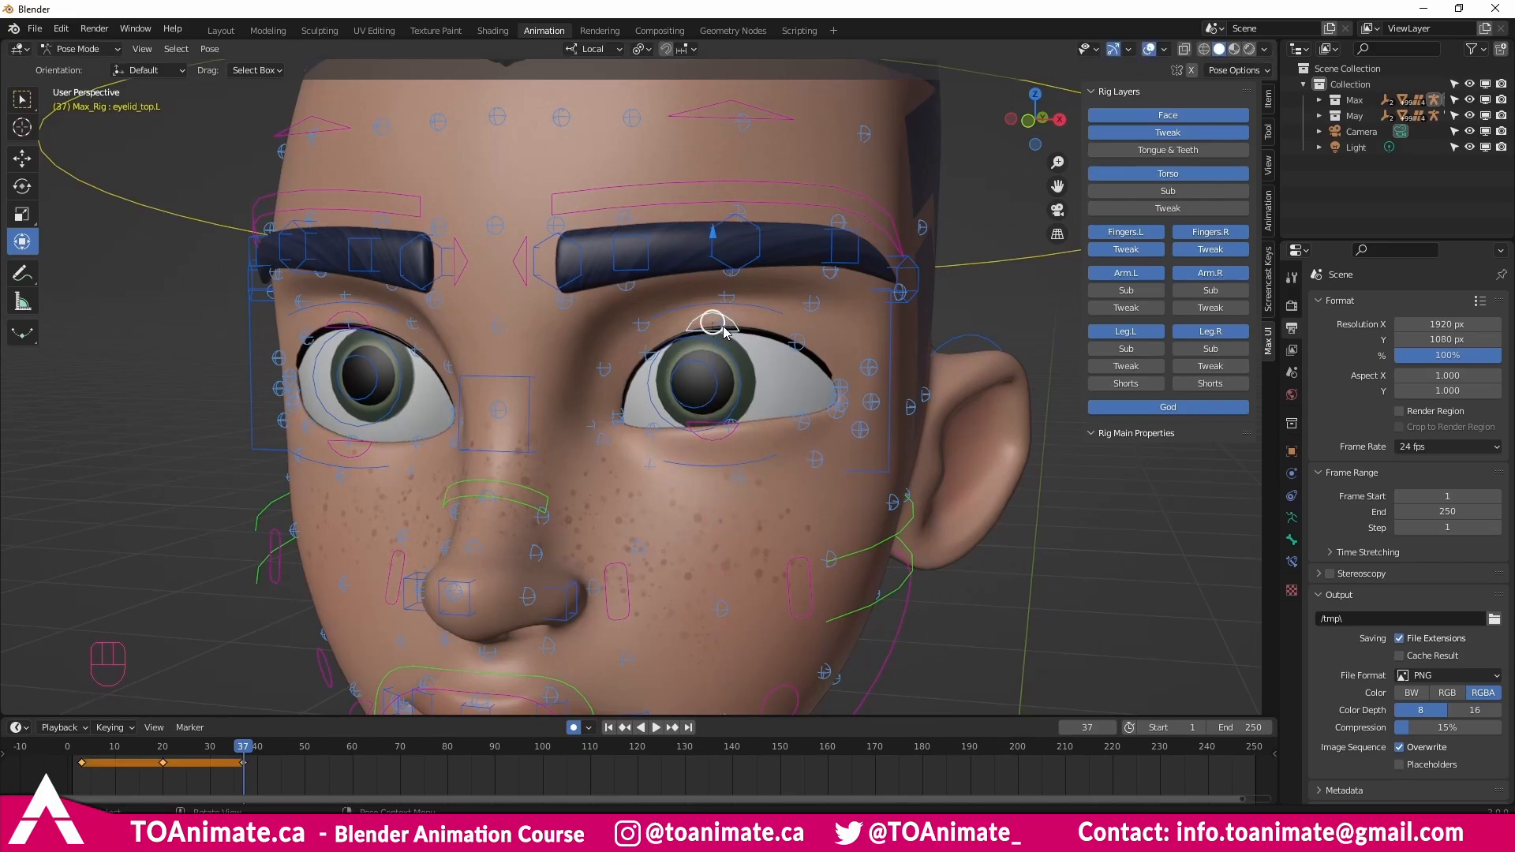
{"action": "left_click_drag", "start_coordinate": [712, 239], "coordinate": [740, 308]}
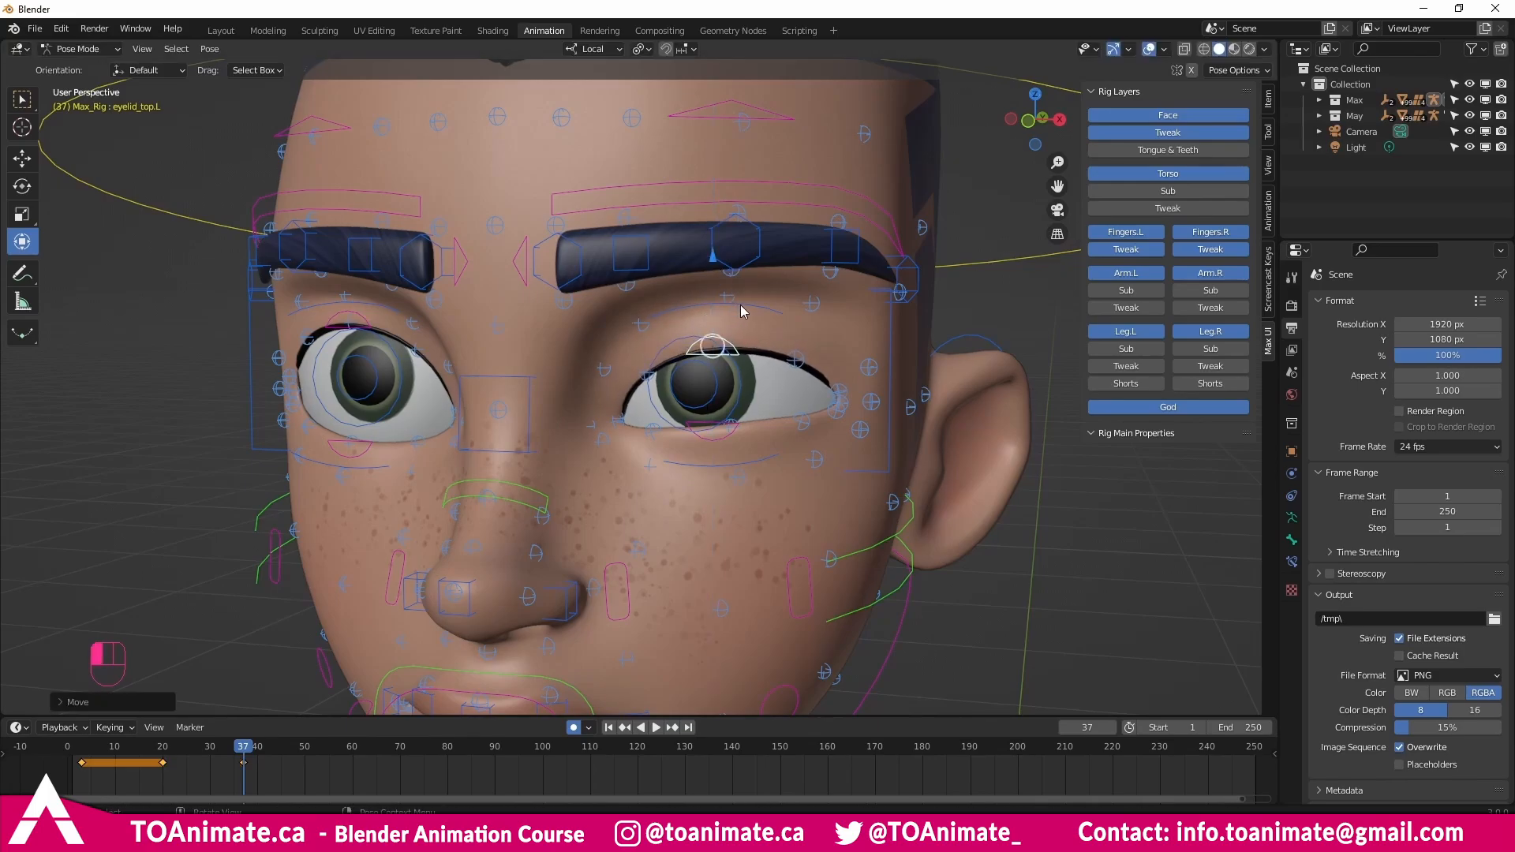
{"action": "left_click", "coordinate": [718, 307]}
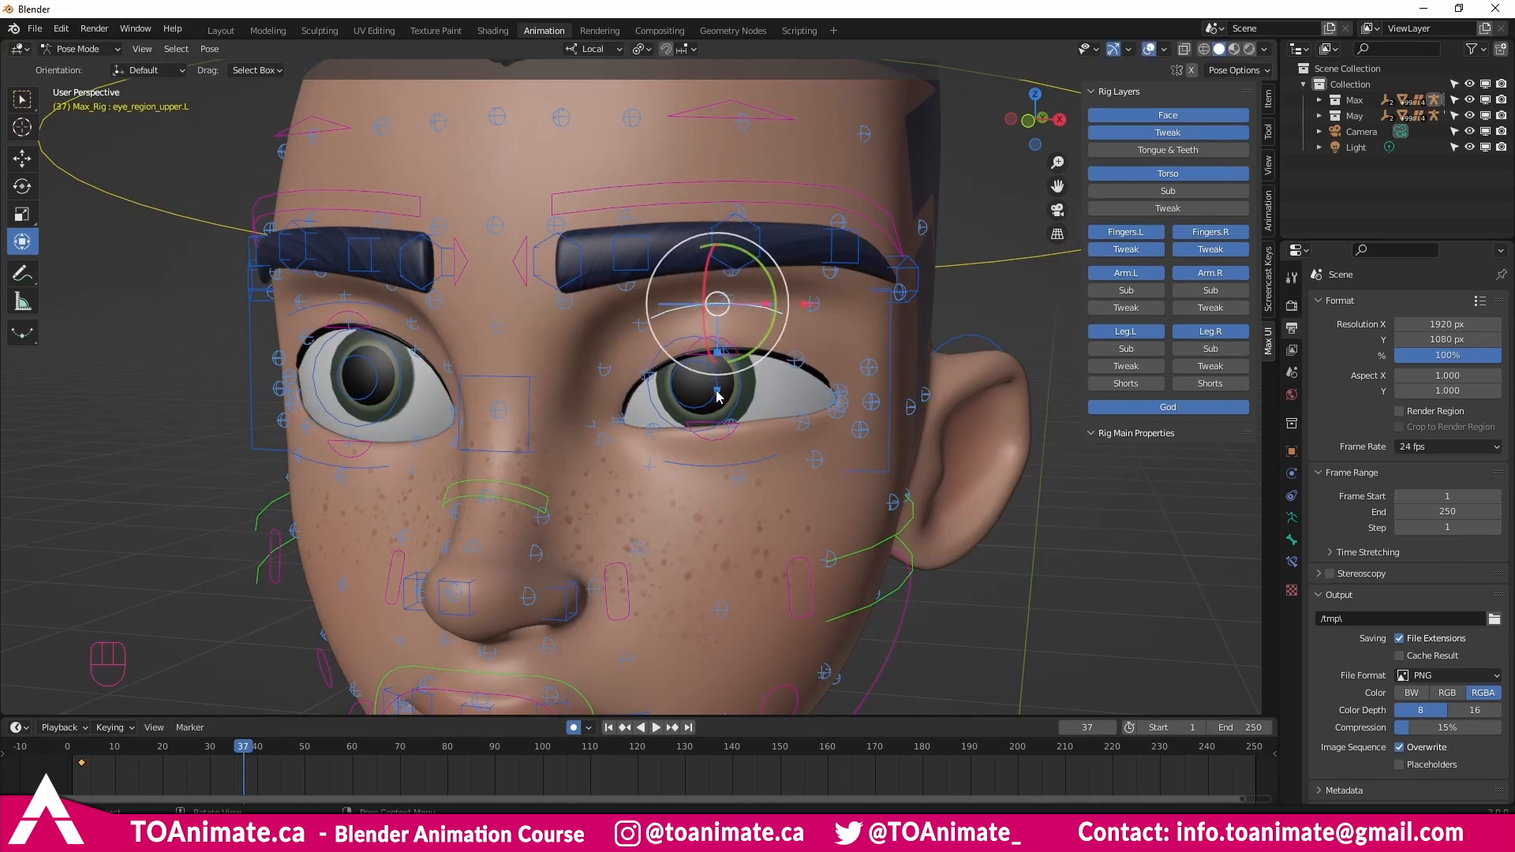
{"action": "left_click_drag", "start_coordinate": [716, 305], "coordinate": [719, 430]}
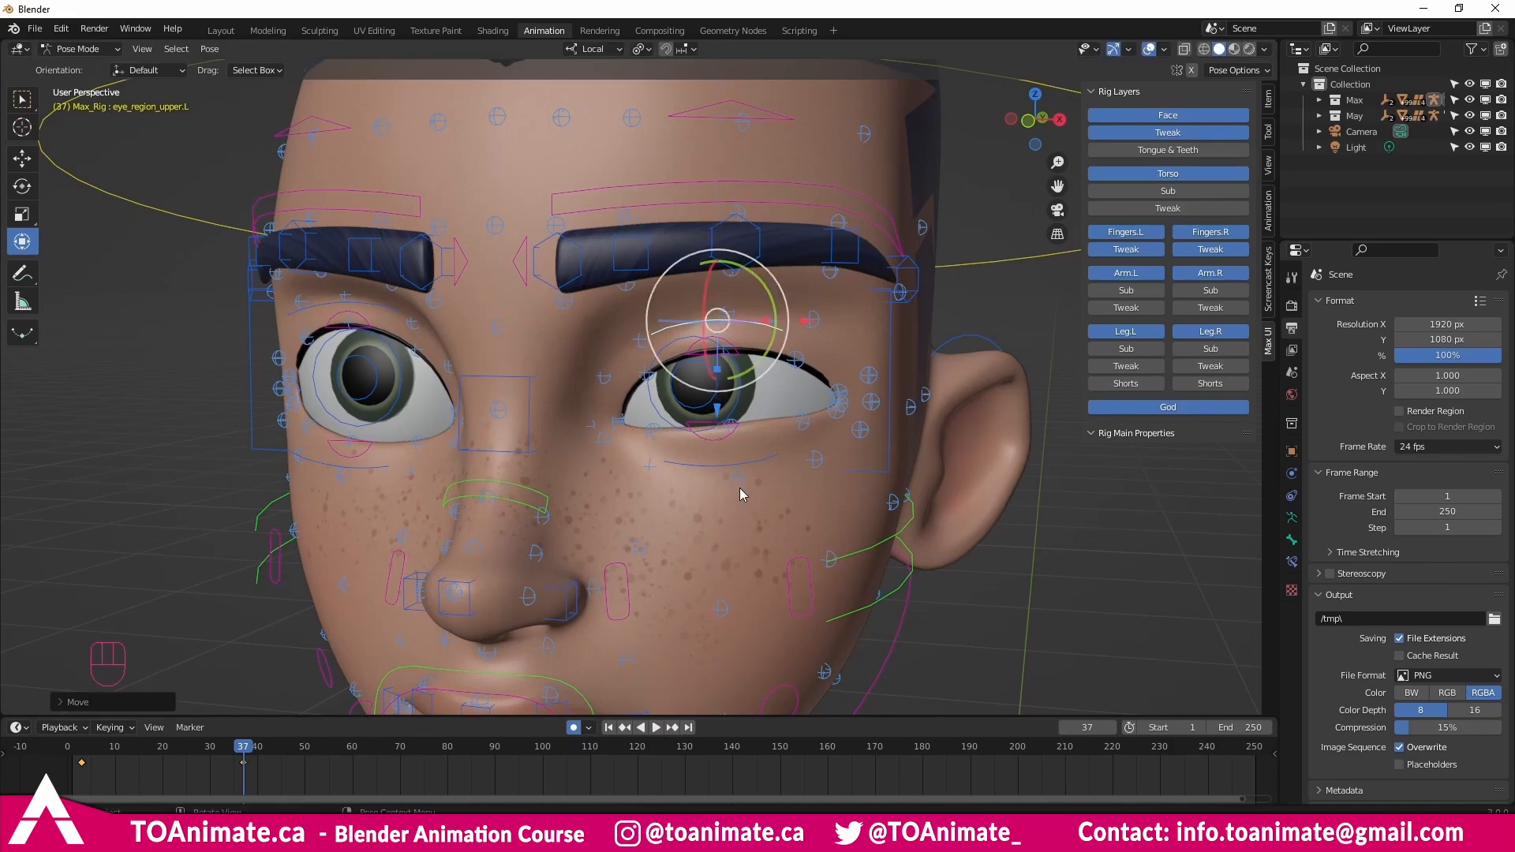
Undo the trial moves of the left eyelid and eye region controls.
{"action": "key", "text": "ctrl+z"}
{"action": "key", "text": "ctrl+z"}
{"action": "key", "text": "ctrl+z"}
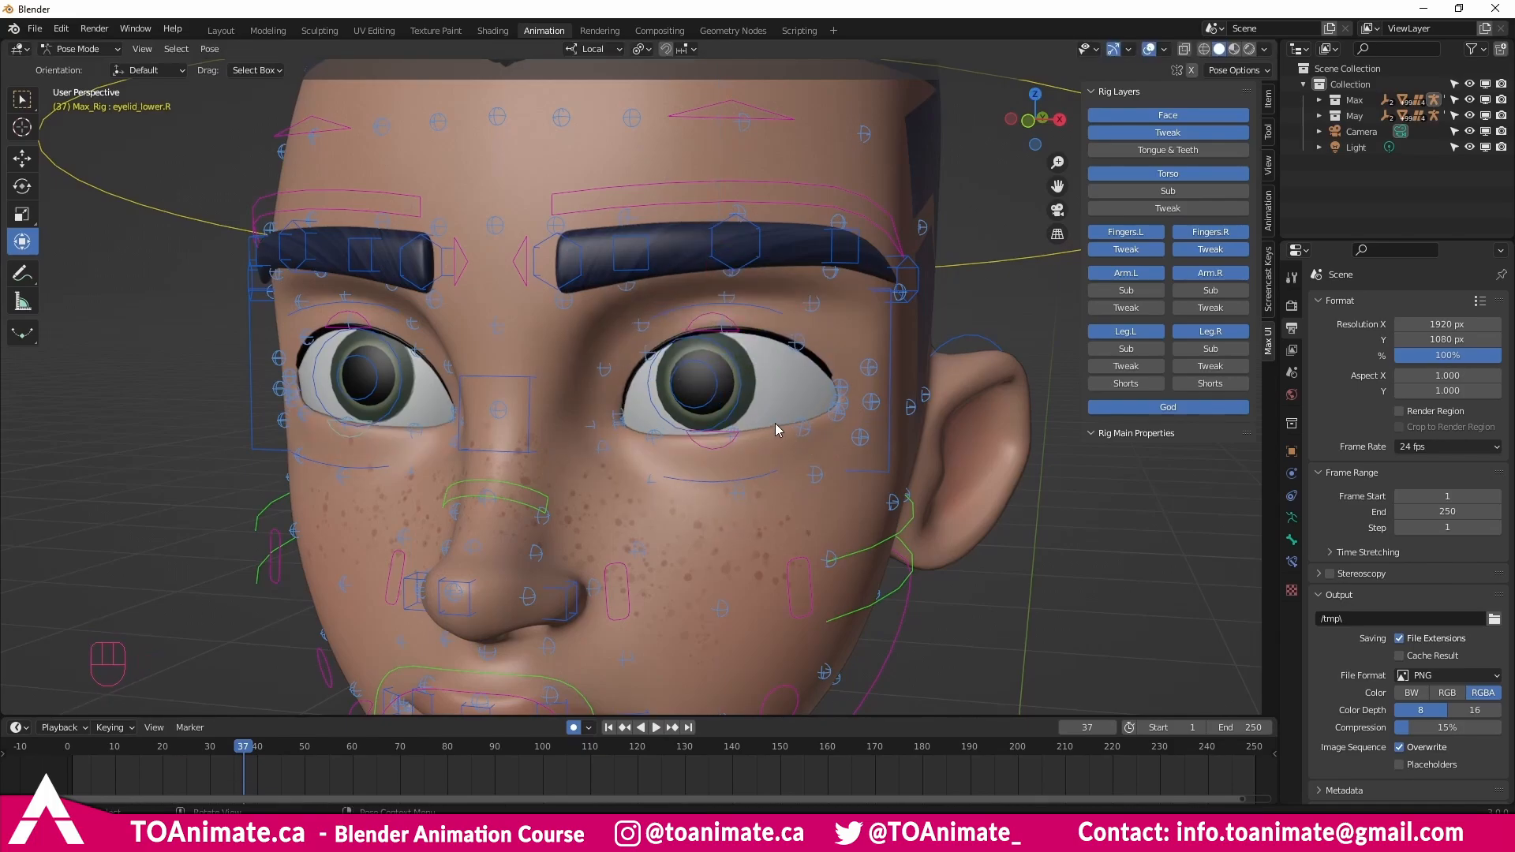
Move the left upper eyelid control slightly downward.
{"action": "scroll", "coordinate": [780, 427], "scroll_direction": "up", "scroll_amount": 2}
{"action": "scroll", "coordinate": [788, 426], "scroll_direction": "up", "scroll_amount": 3}
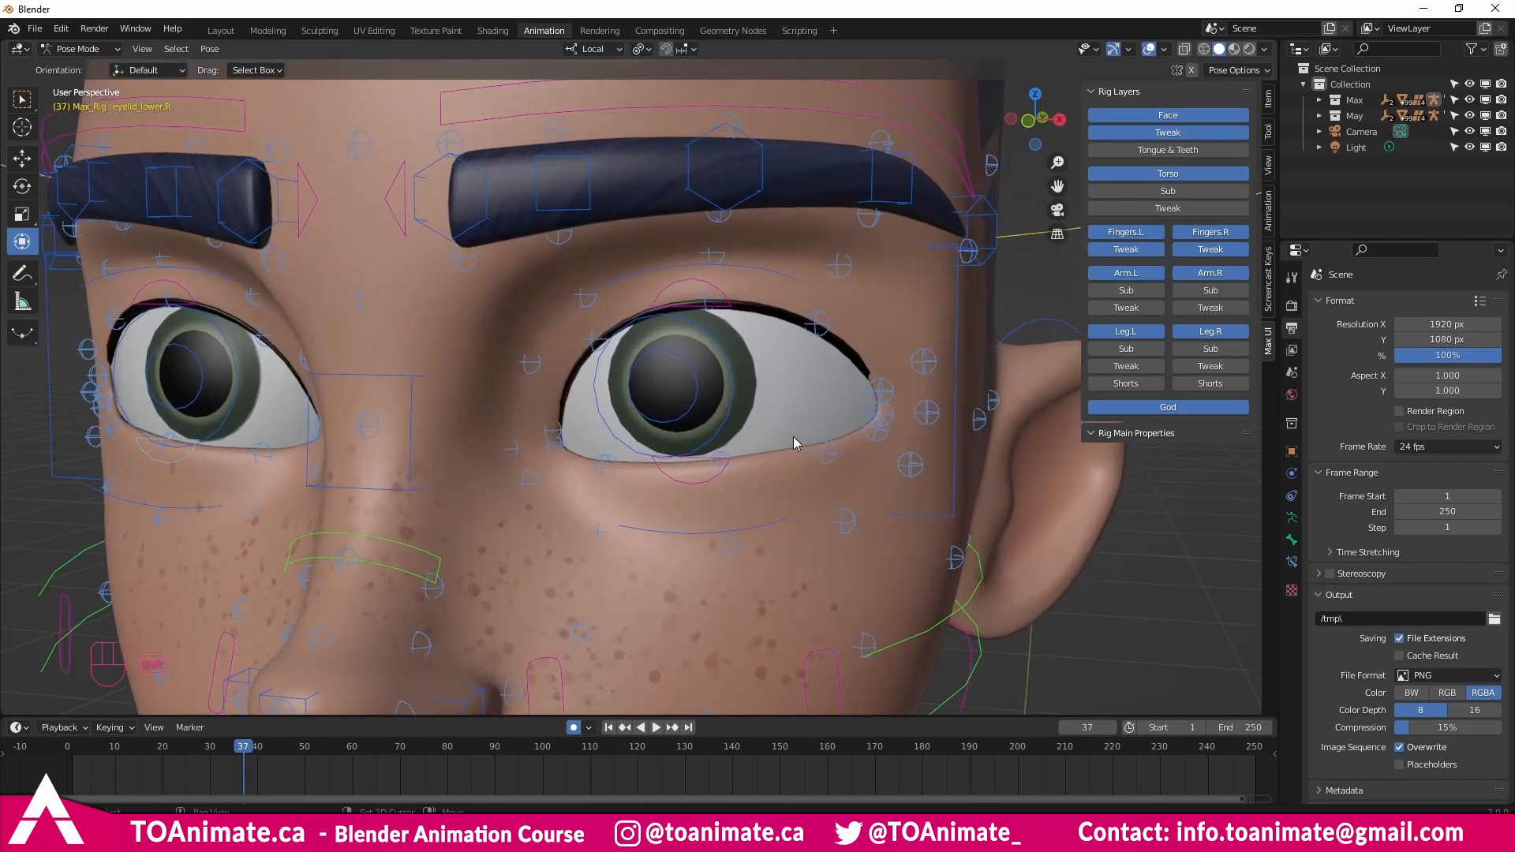
{"action": "middle_click_drag", "start_coordinate": [797, 454], "coordinate": [781, 480], "text": "shift"}
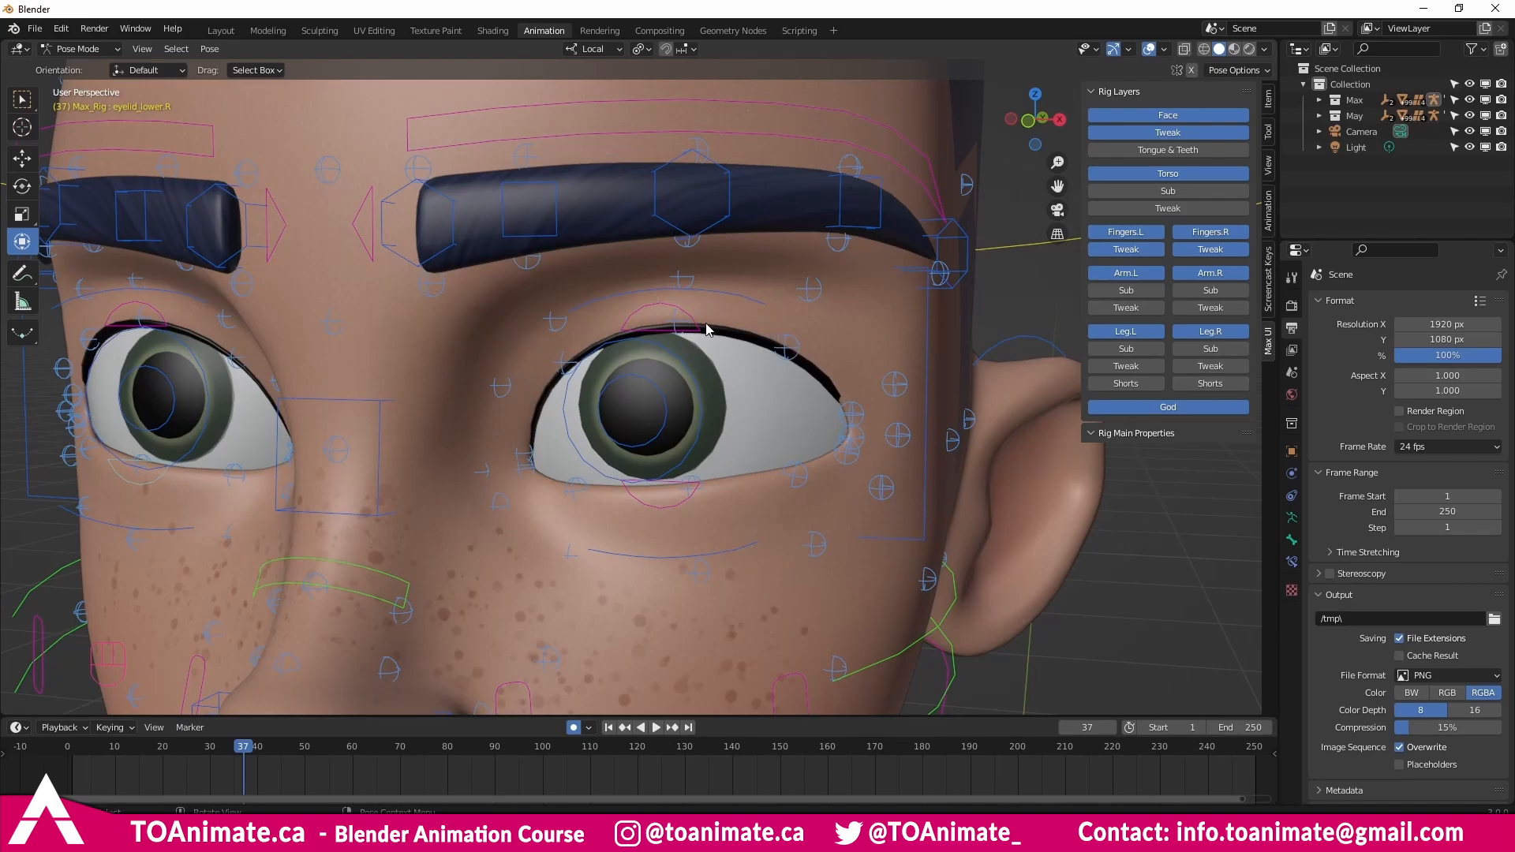
{"action": "left_click", "coordinate": [663, 320]}
{"action": "key", "text": "g"}
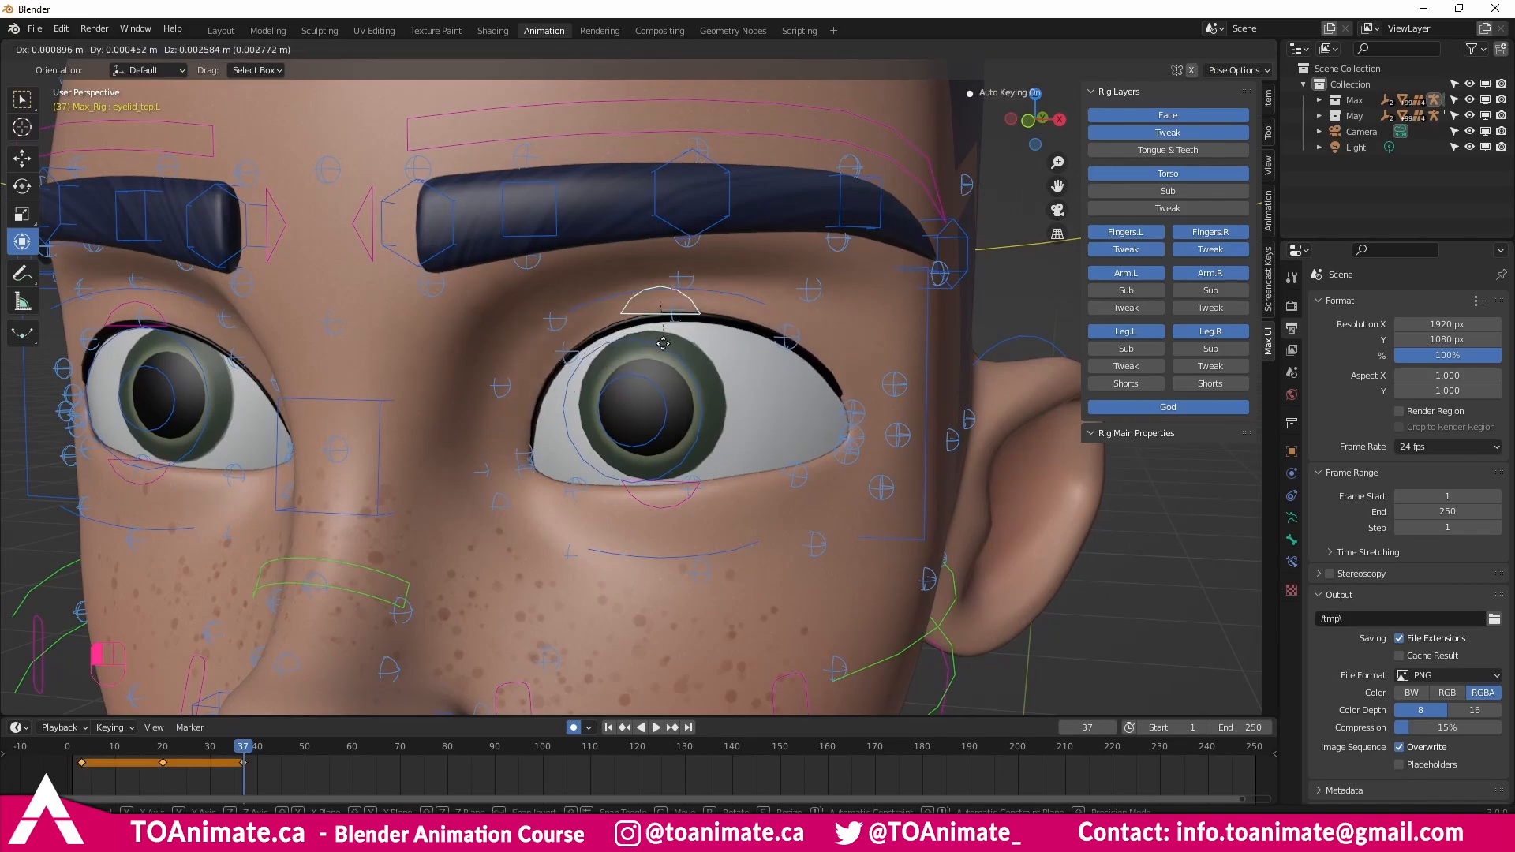
{"action": "left_click", "coordinate": [667, 330]}
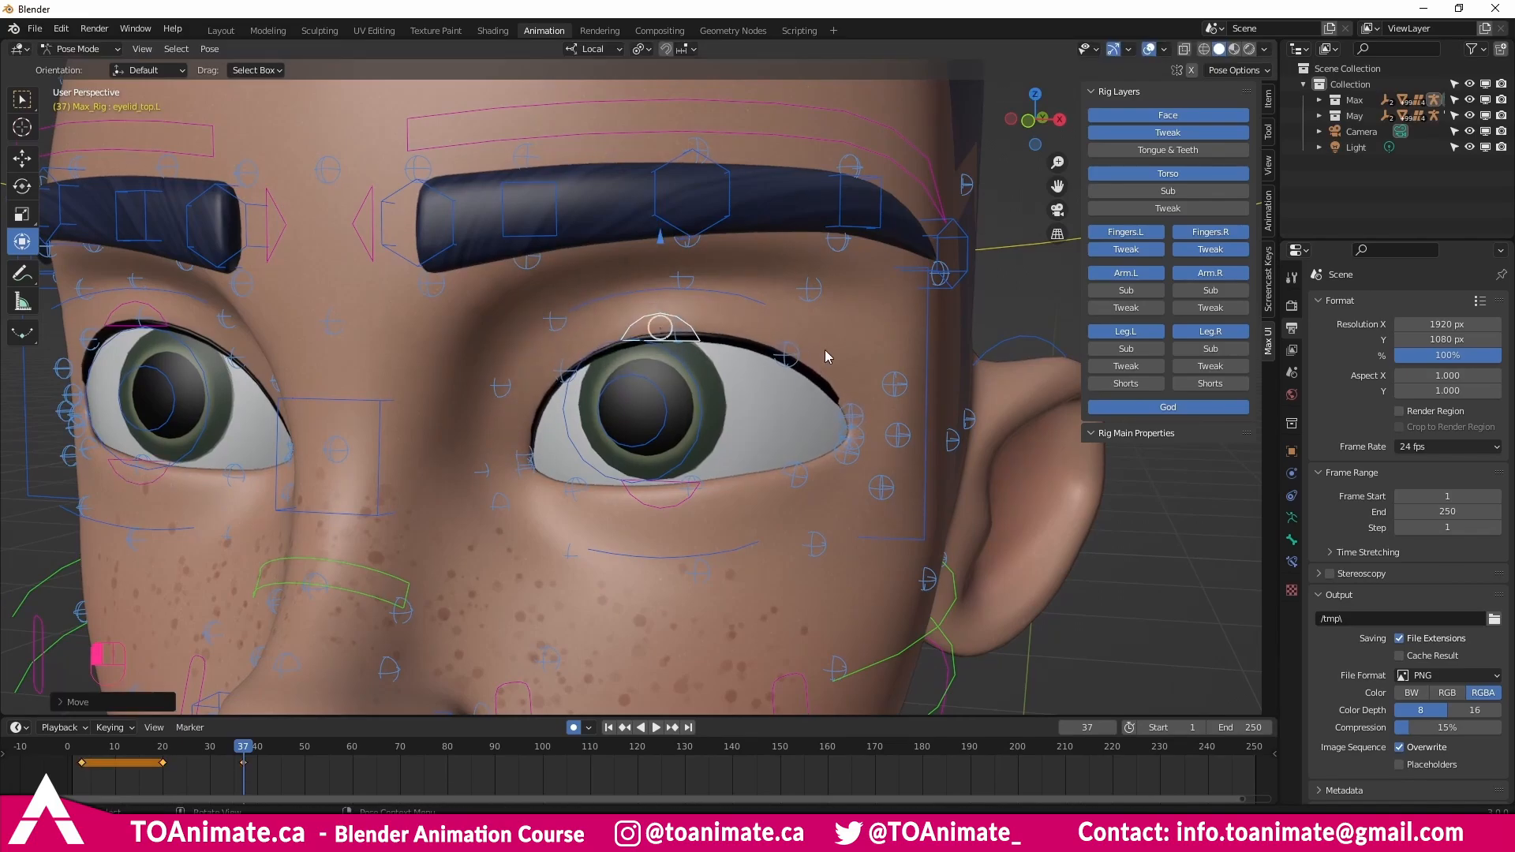
Move the left eyelid4 upper tweak control slightly down and rotate it.
{"action": "left_click", "coordinate": [825, 356]}
{"action": "left_click_drag", "start_coordinate": [788, 266], "coordinate": [788, 274]}
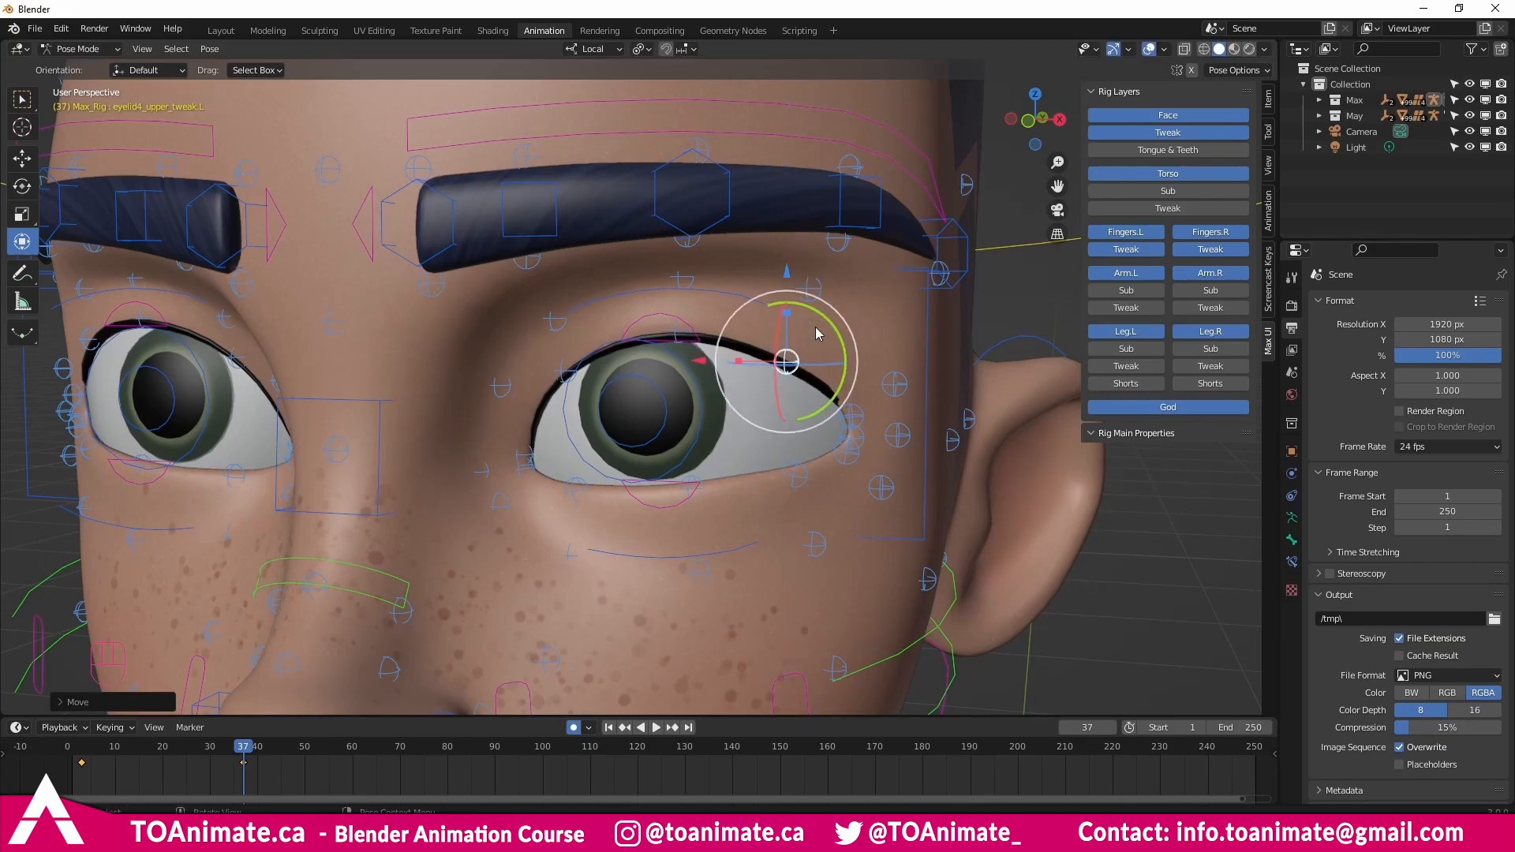
{"action": "left_click_drag", "start_coordinate": [837, 347], "coordinate": [841, 397]}
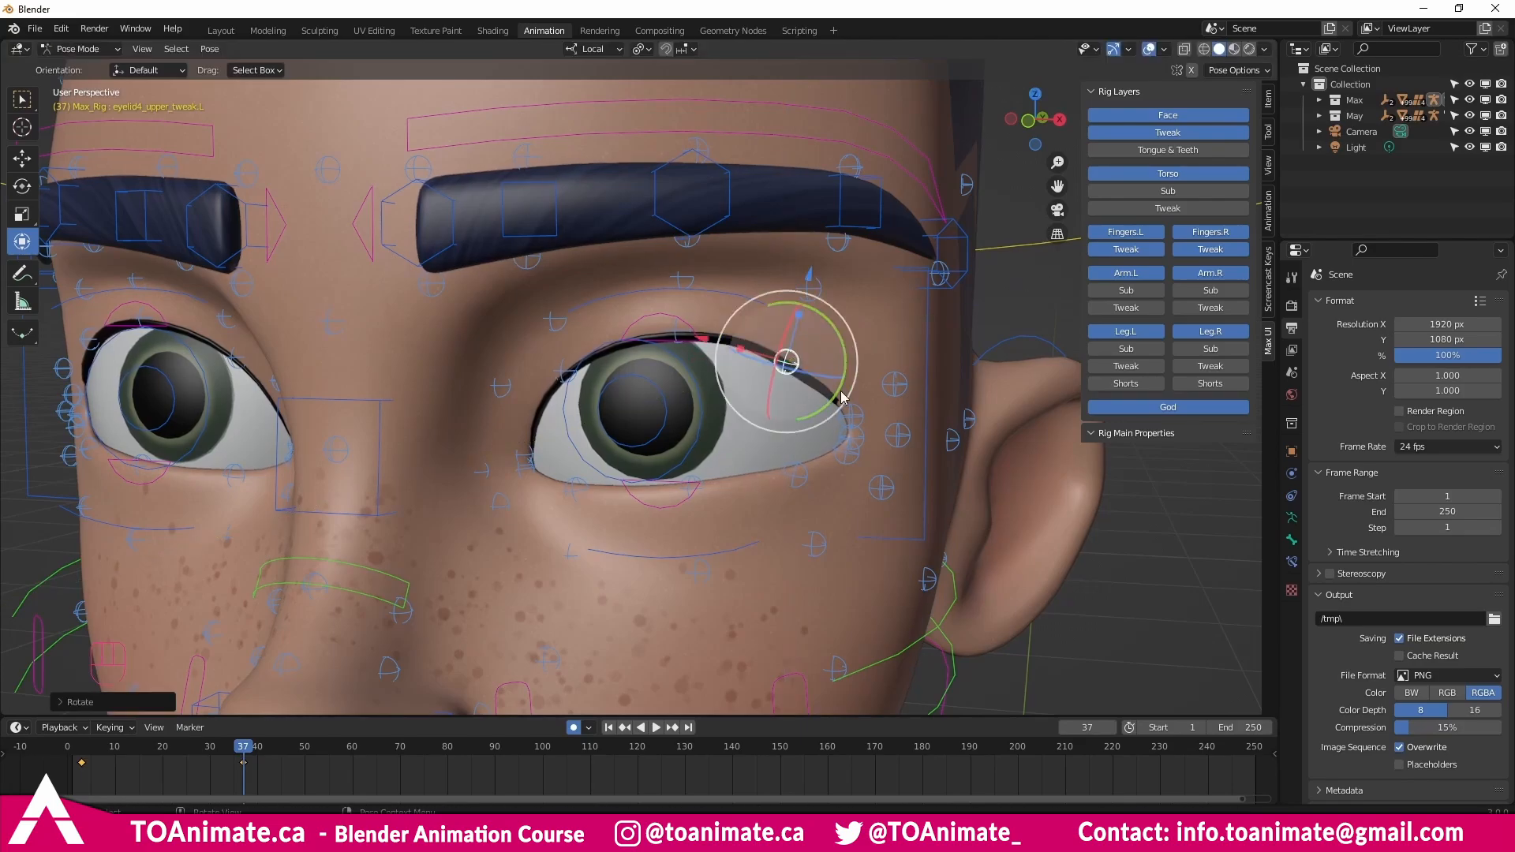
Try moving the left eyelid5 upper tweak control, and undo that move and the preceding eyelid4 tweak rotation.
{"action": "left_click", "coordinate": [852, 416]}
{"action": "key", "text": "g"}
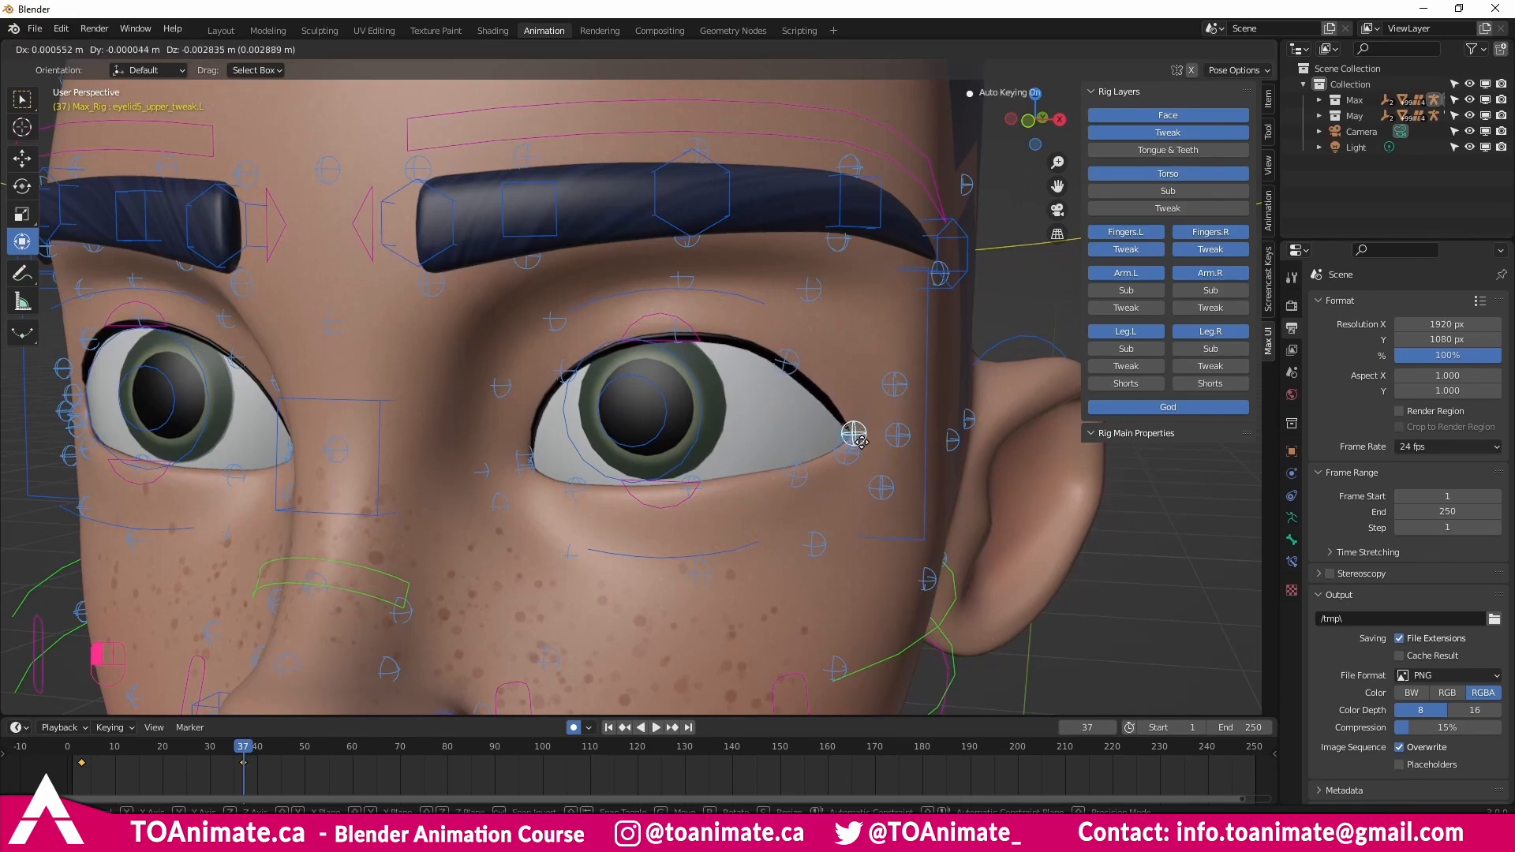
{"action": "key", "text": "ctrl+z"}
{"action": "key", "text": "ctrl+z"}
{"action": "key", "text": "ctrl+z"}
{"action": "key", "text": "ctrl+z"}
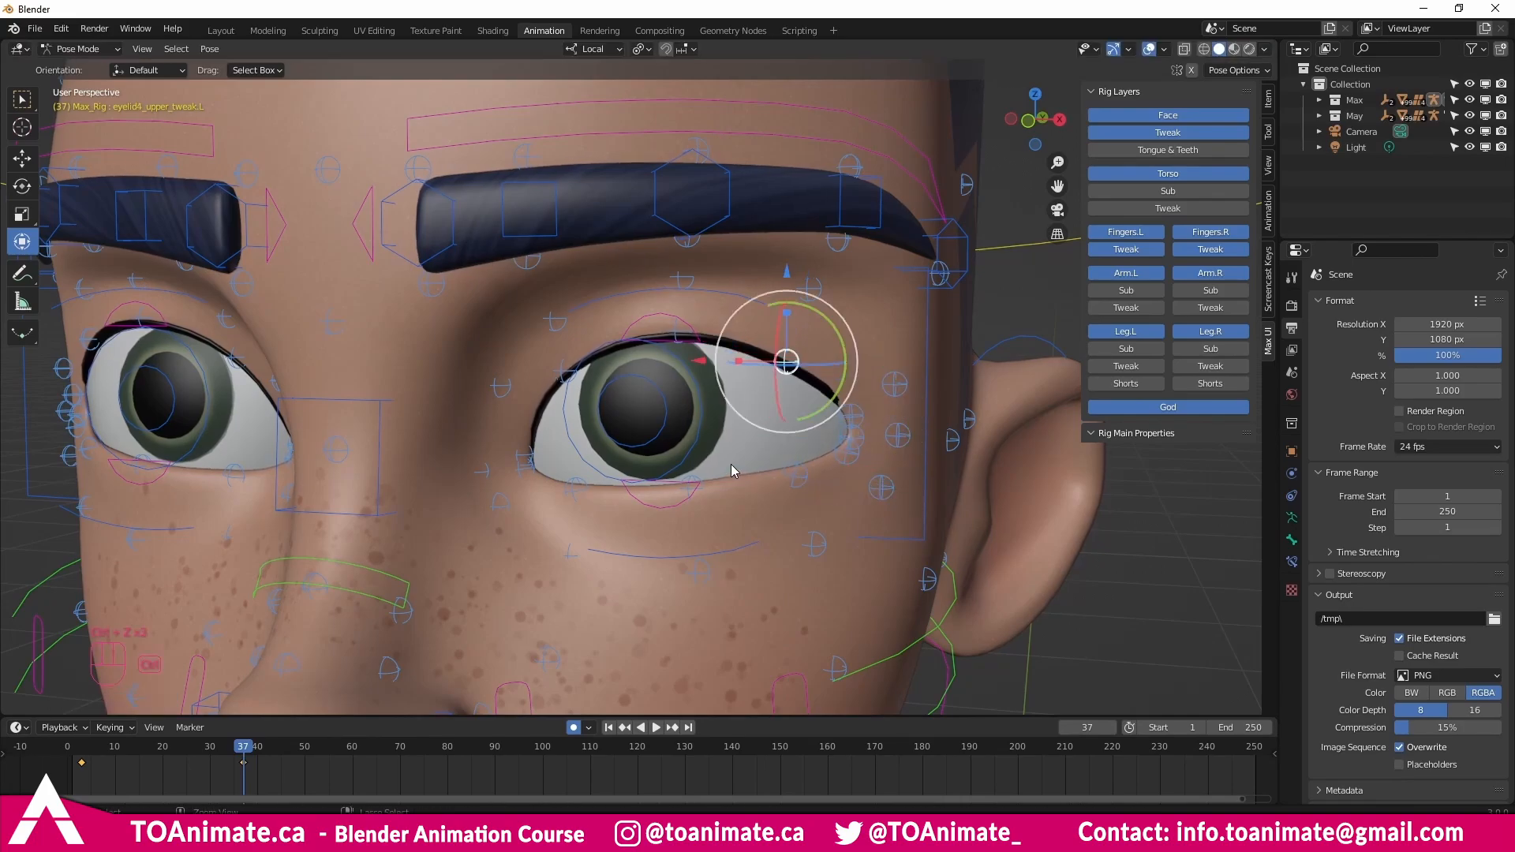
Select both eyebrow master controls and raise the two eyebrows together.
{"action": "scroll", "coordinate": [686, 379], "scroll_direction": "down", "scroll_amount": 3}
{"action": "middle_click_drag", "start_coordinate": [677, 364], "coordinate": [676, 424]}
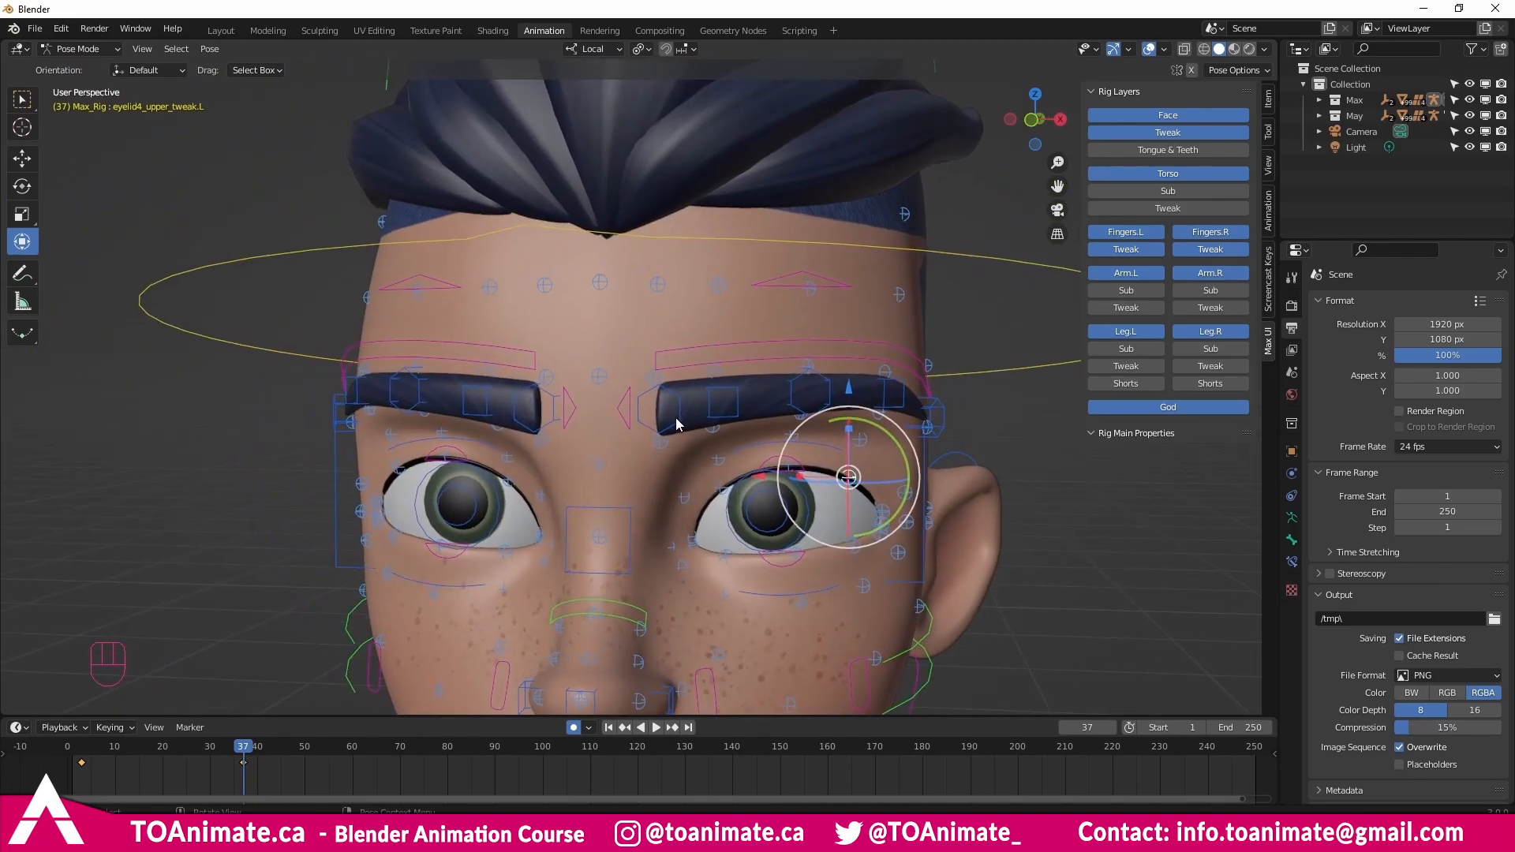
{"action": "left_click", "coordinate": [683, 349]}
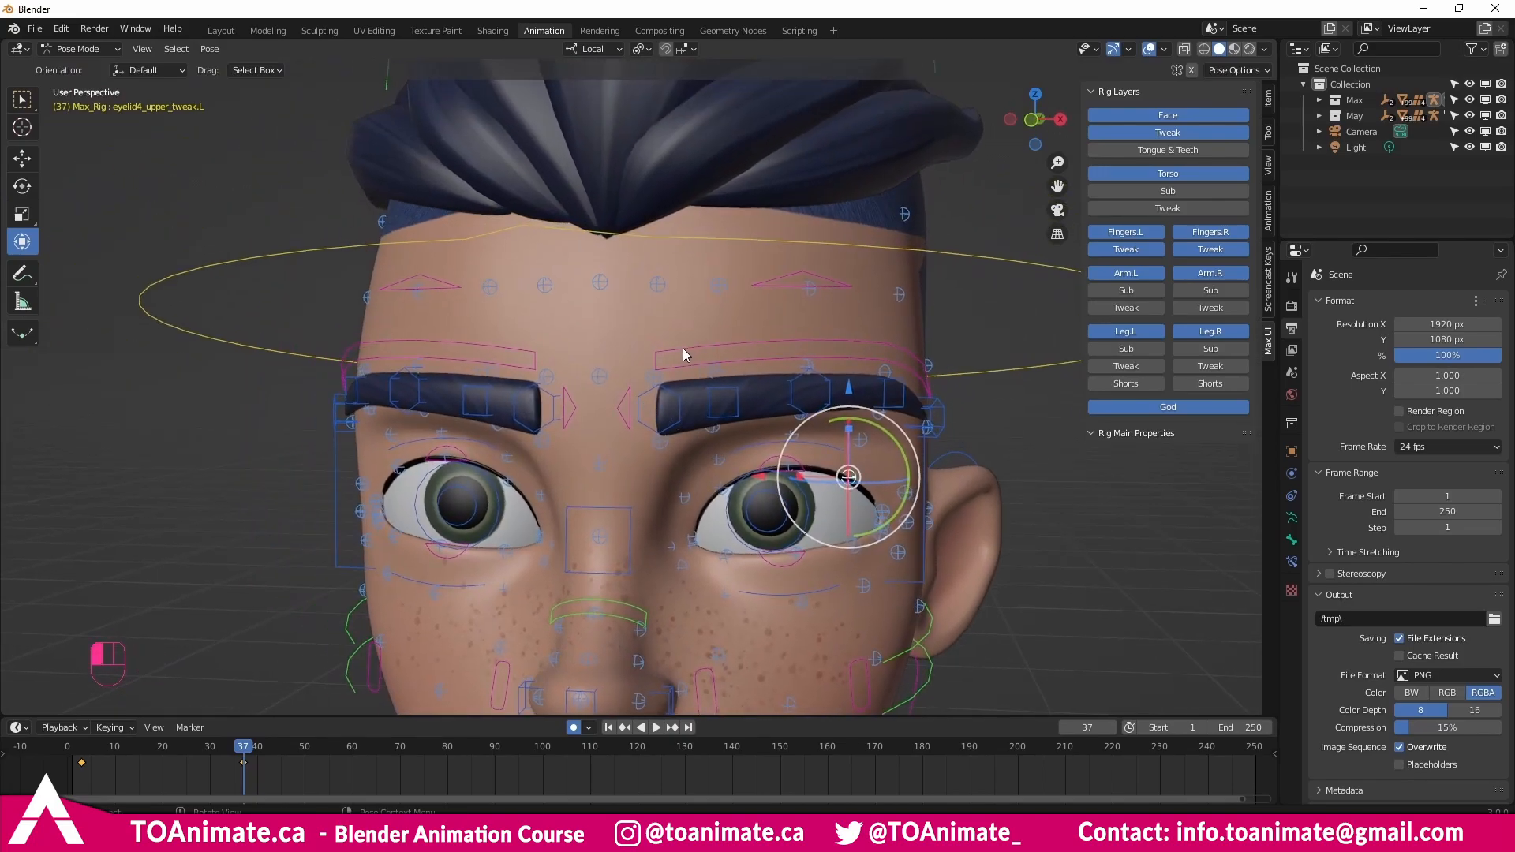
{"action": "left_click", "coordinate": [521, 359], "text": "shift"}
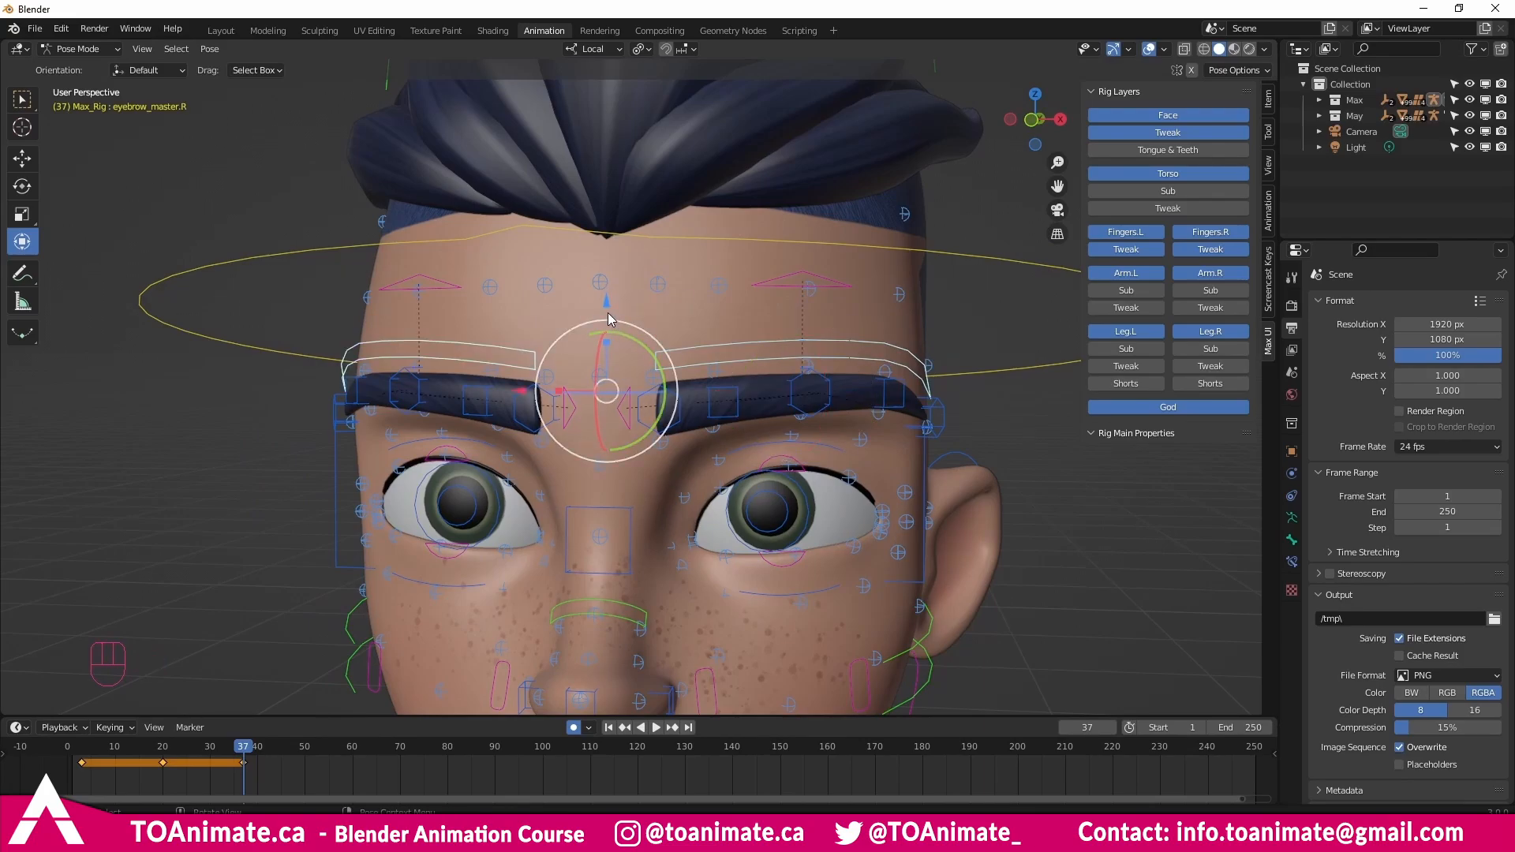
{"action": "left_click_drag", "start_coordinate": [608, 315], "coordinate": [607, 280]}
{"action": "scroll", "coordinate": [640, 371], "scroll_direction": "up", "scroll_amount": 1}
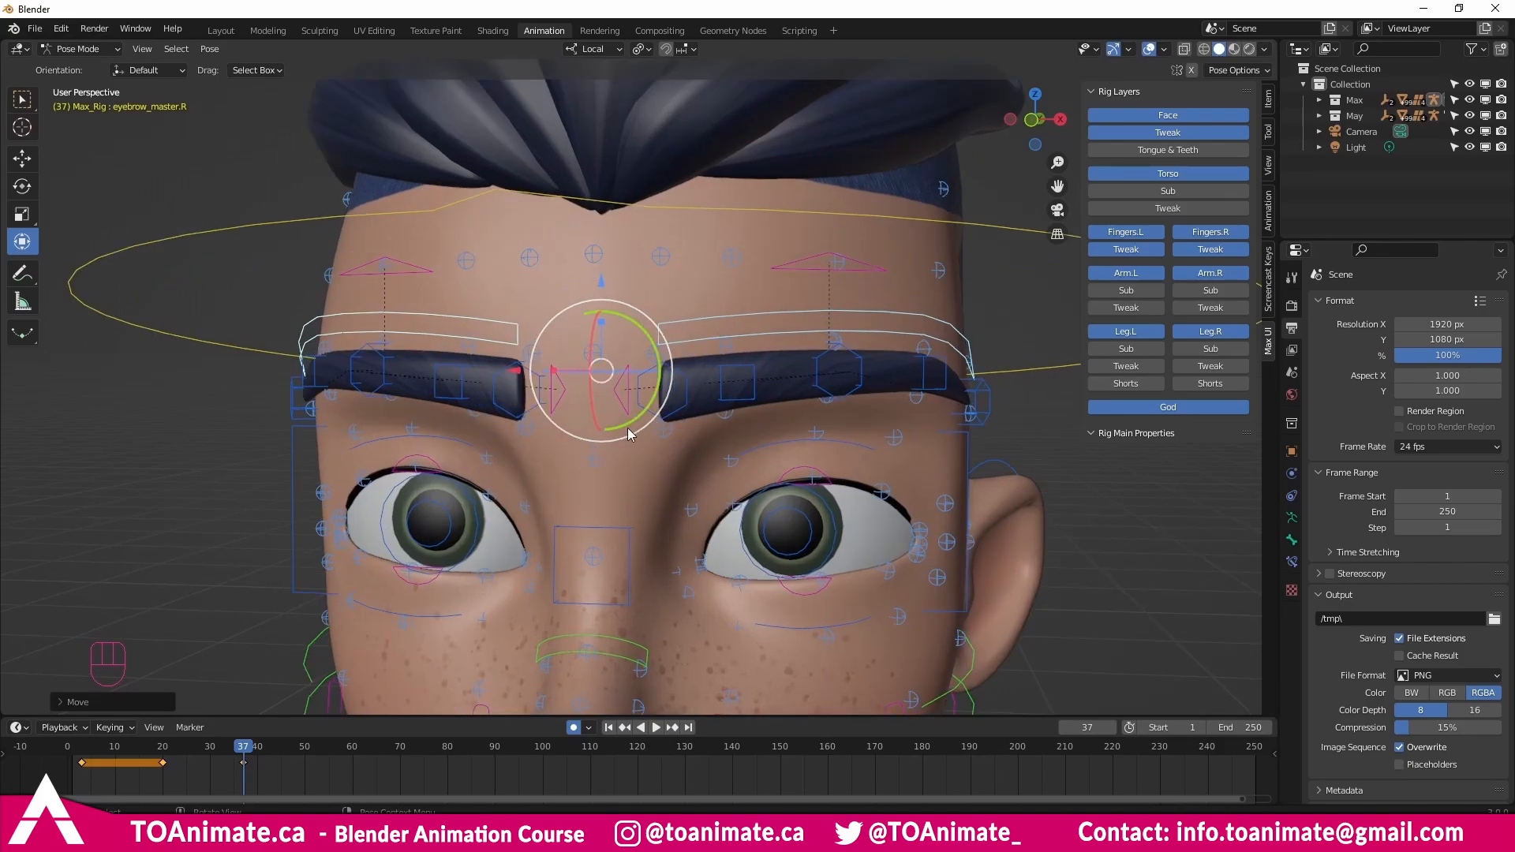
With X-axis mirroring on, move the left inner brow master down and inward, and raise and rotate the left mid eyebrow control.
{"action": "left_click", "coordinate": [626, 414]}
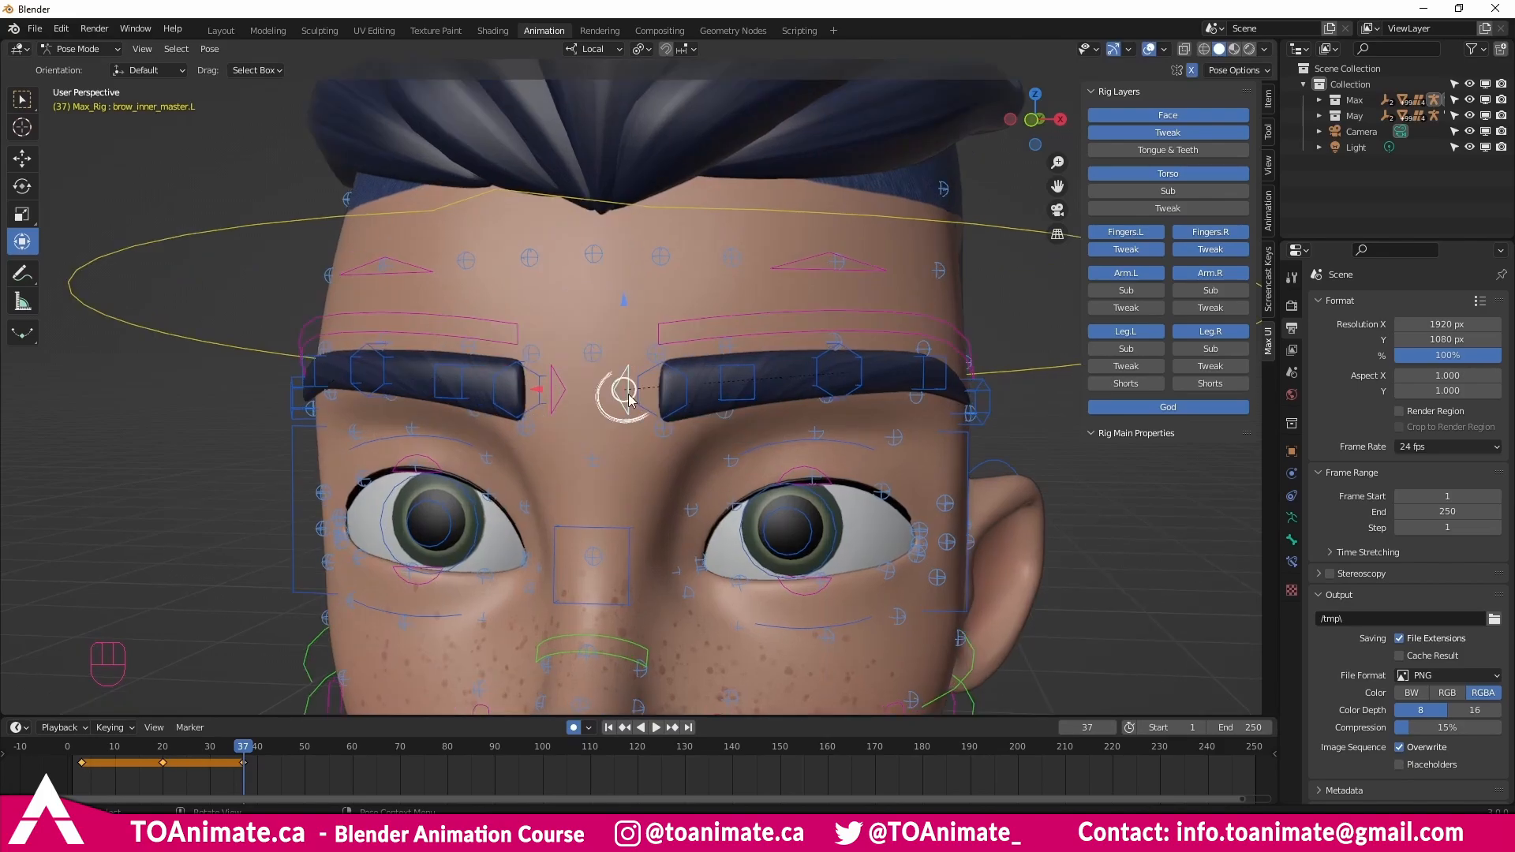
{"action": "left_click_drag", "start_coordinate": [623, 396], "coordinate": [601, 456]}
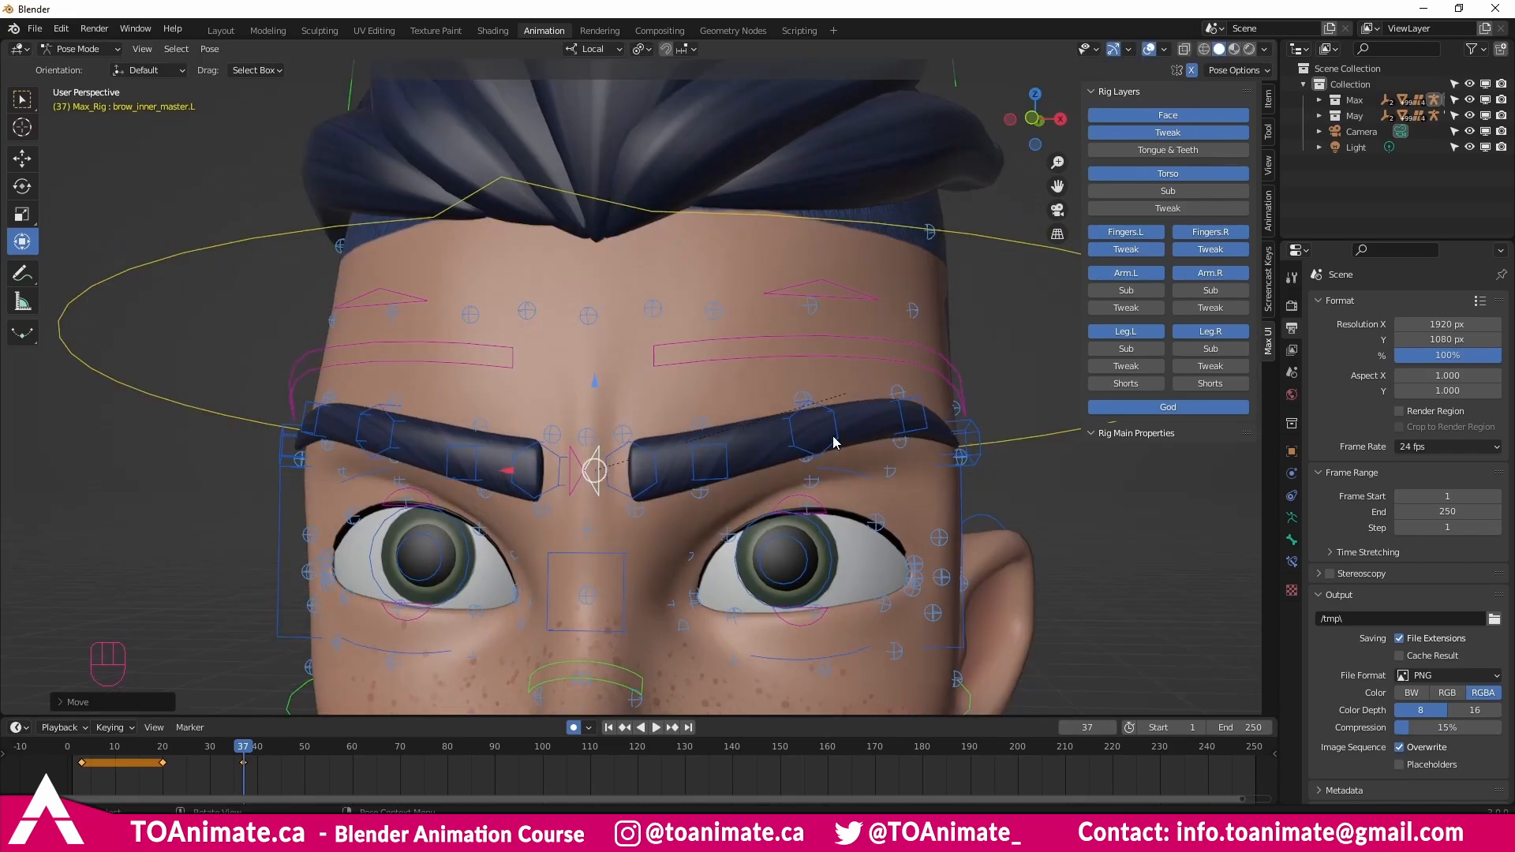
{"action": "left_click", "coordinate": [819, 439]}
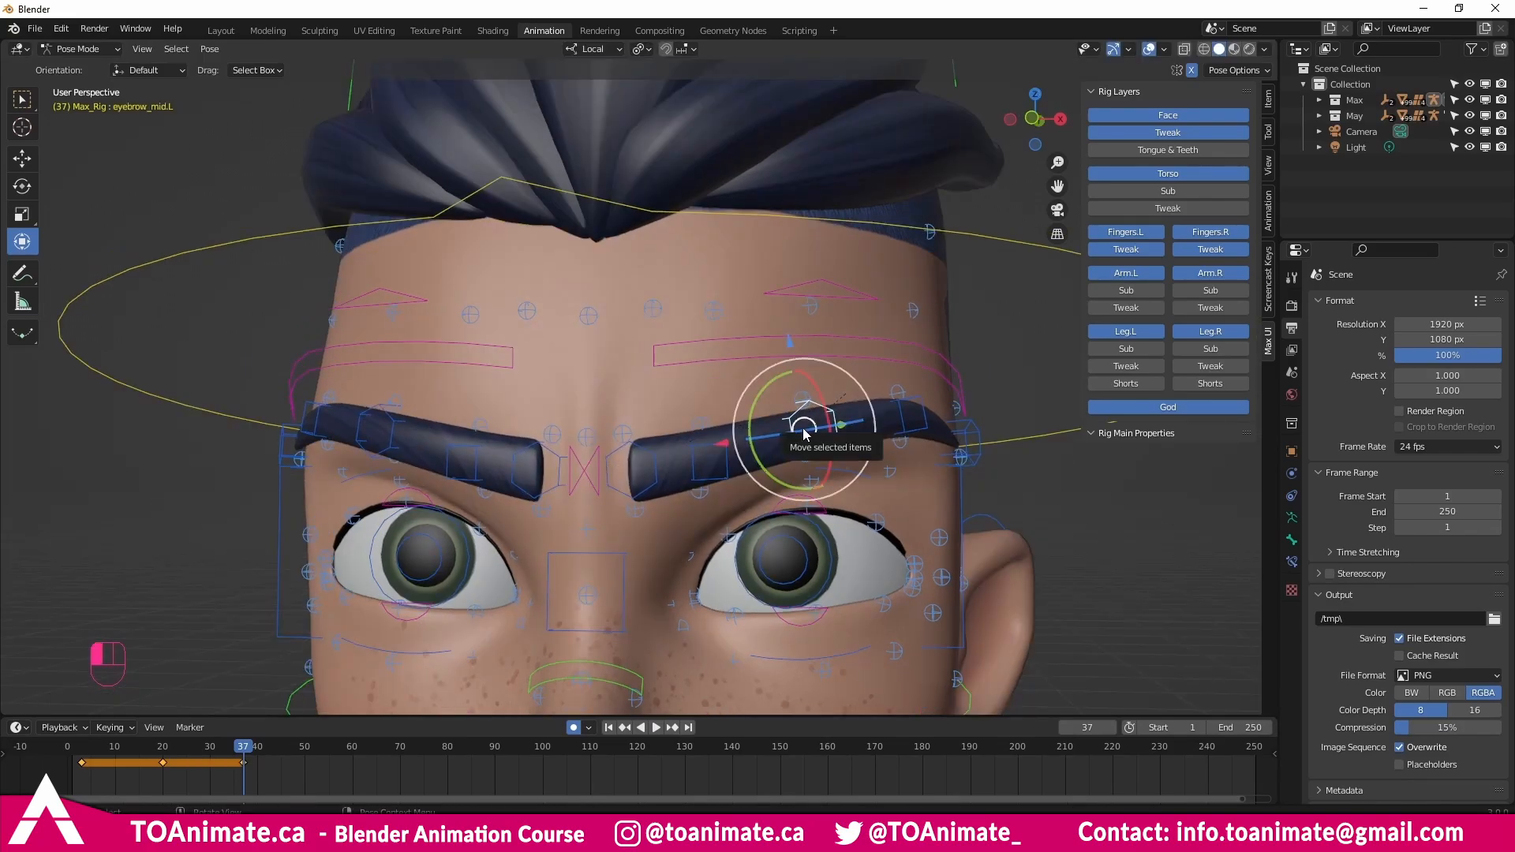
{"action": "left_click_drag", "start_coordinate": [803, 431], "coordinate": [702, 474]}
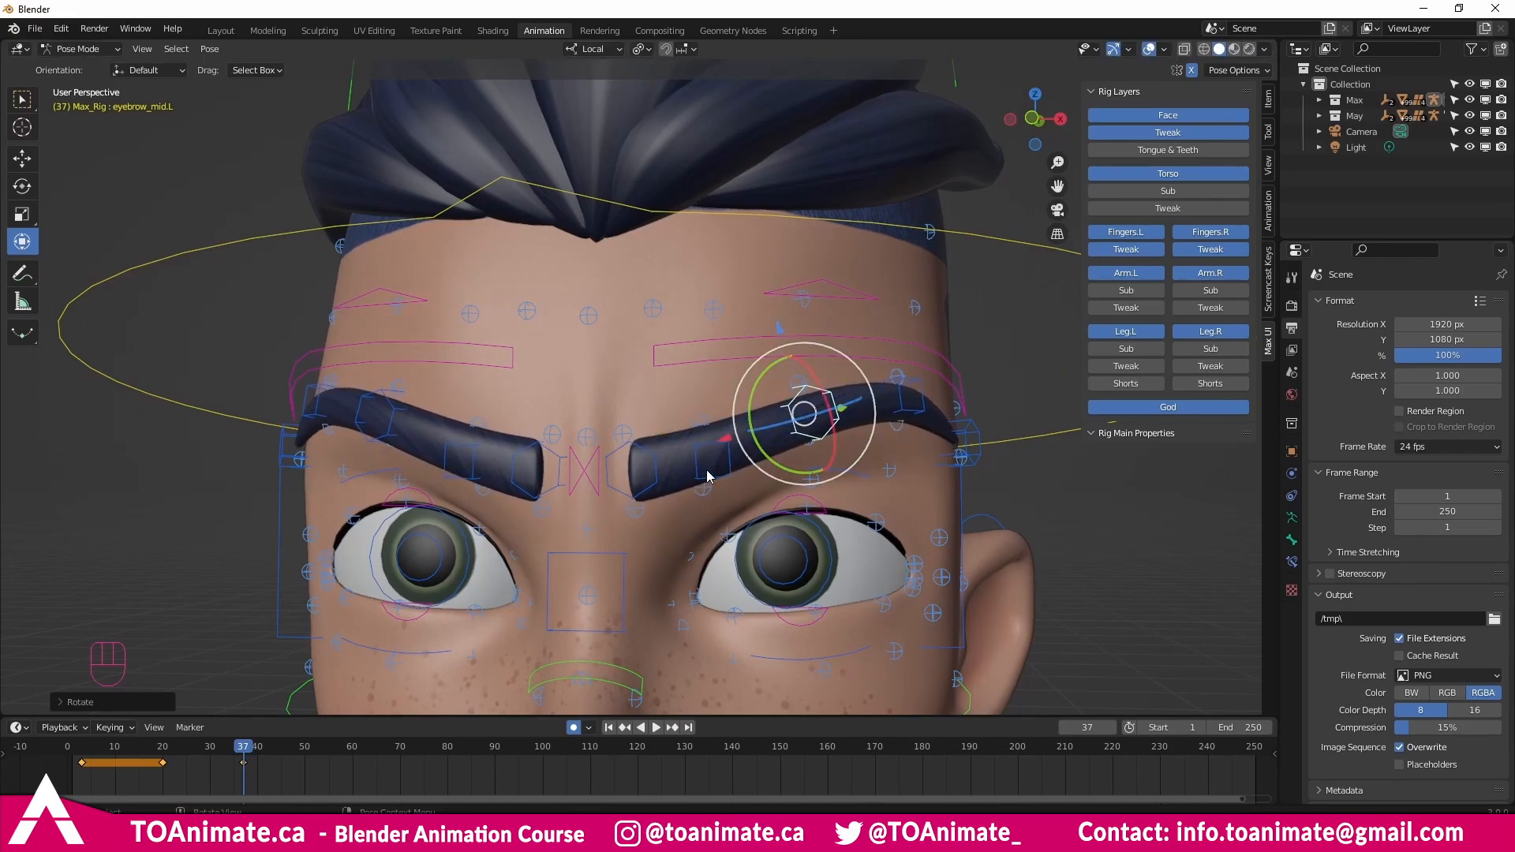
Adjust the position of the left inner-mid eyebrow control and raise the outer-mid one slightly to refine the brow arch.
{"action": "middle_click_drag", "start_coordinate": [711, 473], "coordinate": [733, 466]}
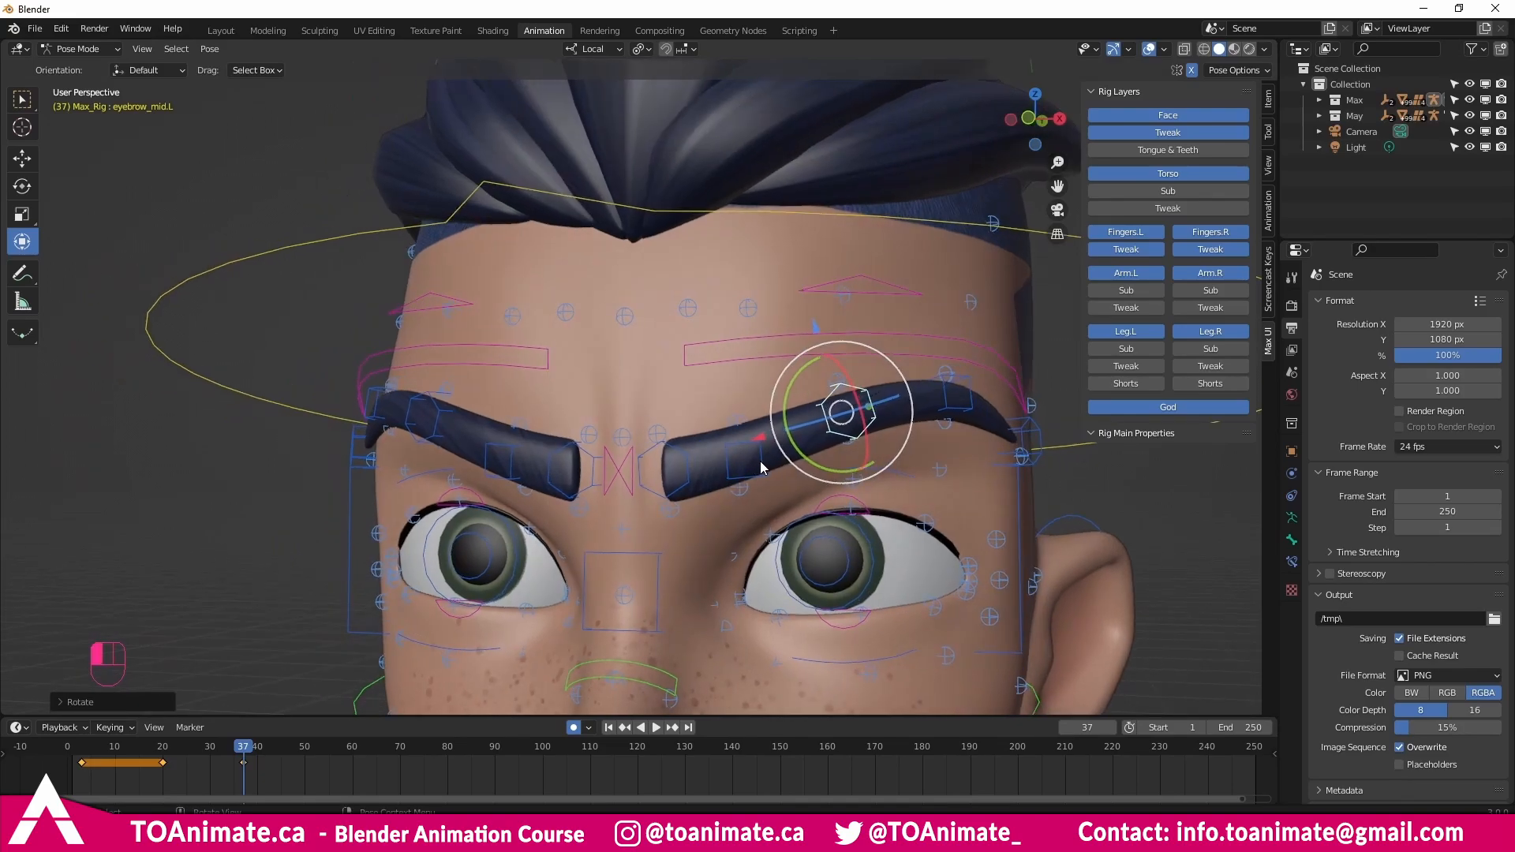
{"action": "left_click_drag", "start_coordinate": [745, 447], "coordinate": [744, 443]}
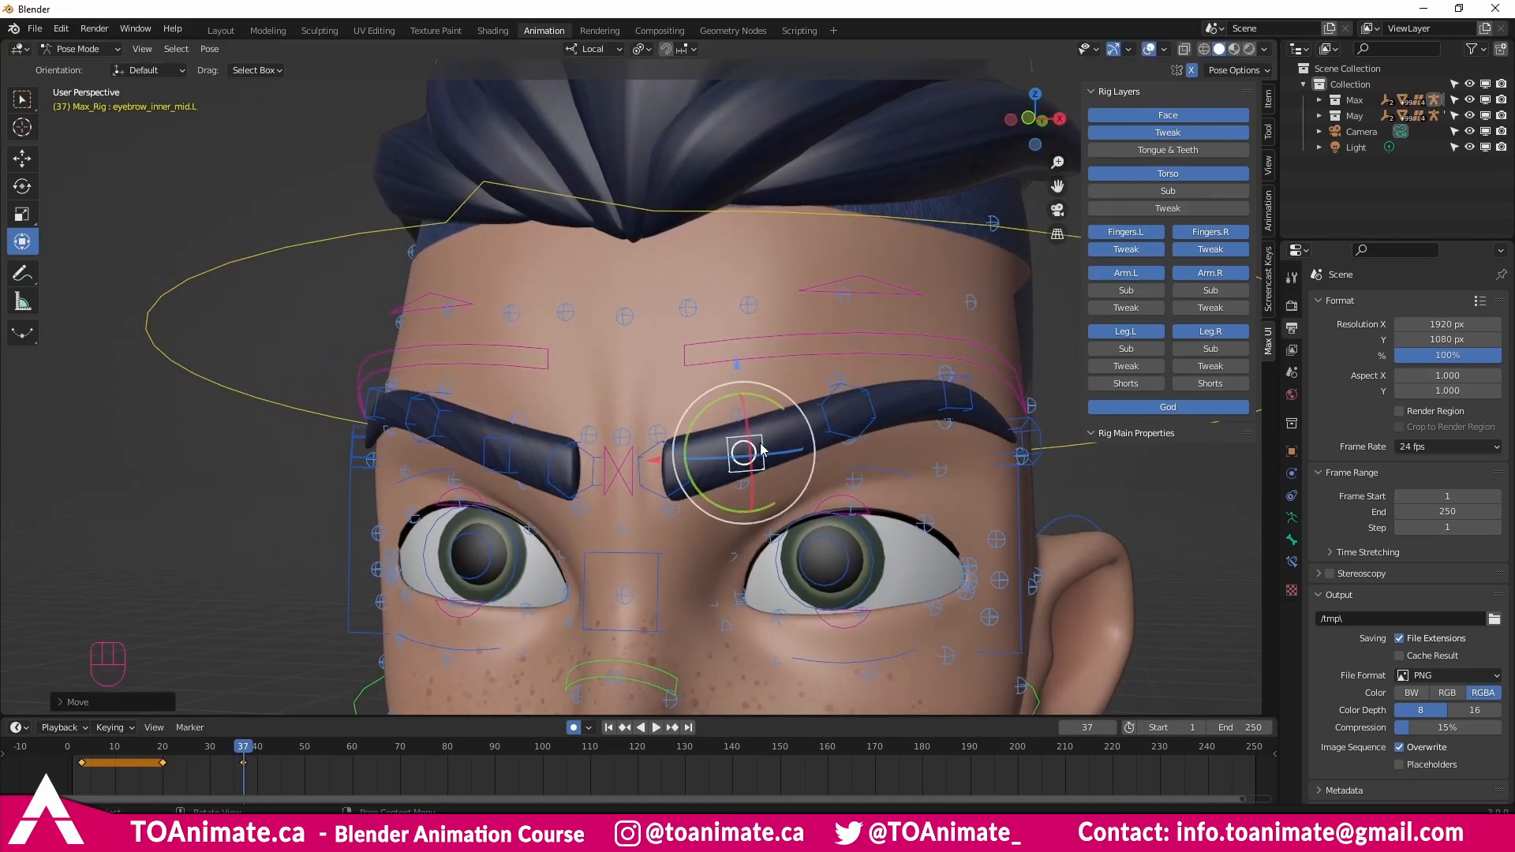
{"action": "left_click", "coordinate": [947, 412]}
{"action": "left_click_drag", "start_coordinate": [948, 409], "coordinate": [944, 390]}
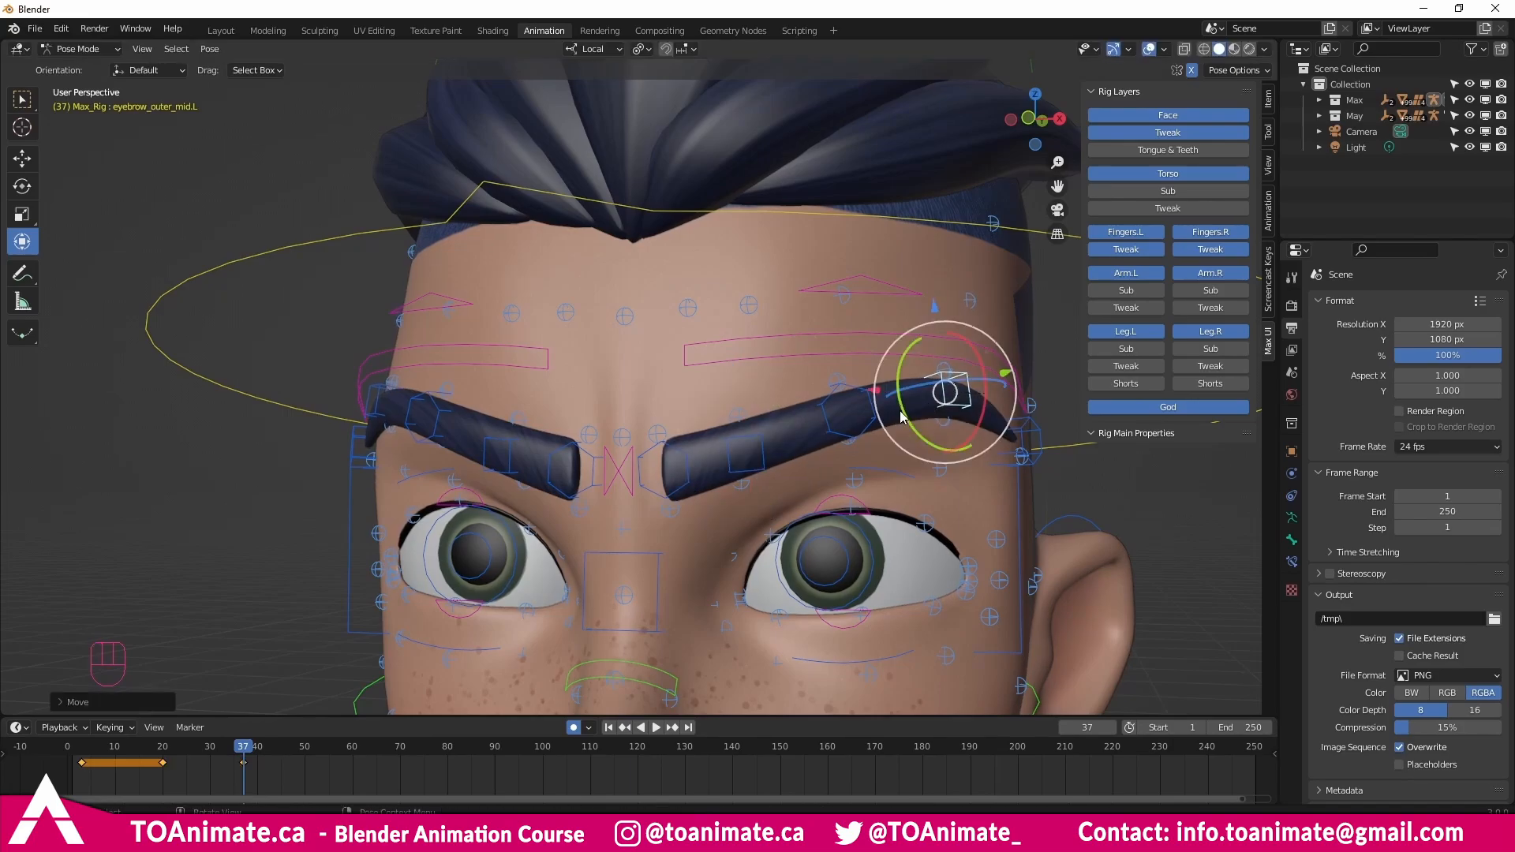
Raise the left eyebrow stretch master control slightly above the brow.
{"action": "left_click", "coordinate": [887, 281]}
{"action": "middle_click_drag", "start_coordinate": [821, 347], "coordinate": [720, 337]}
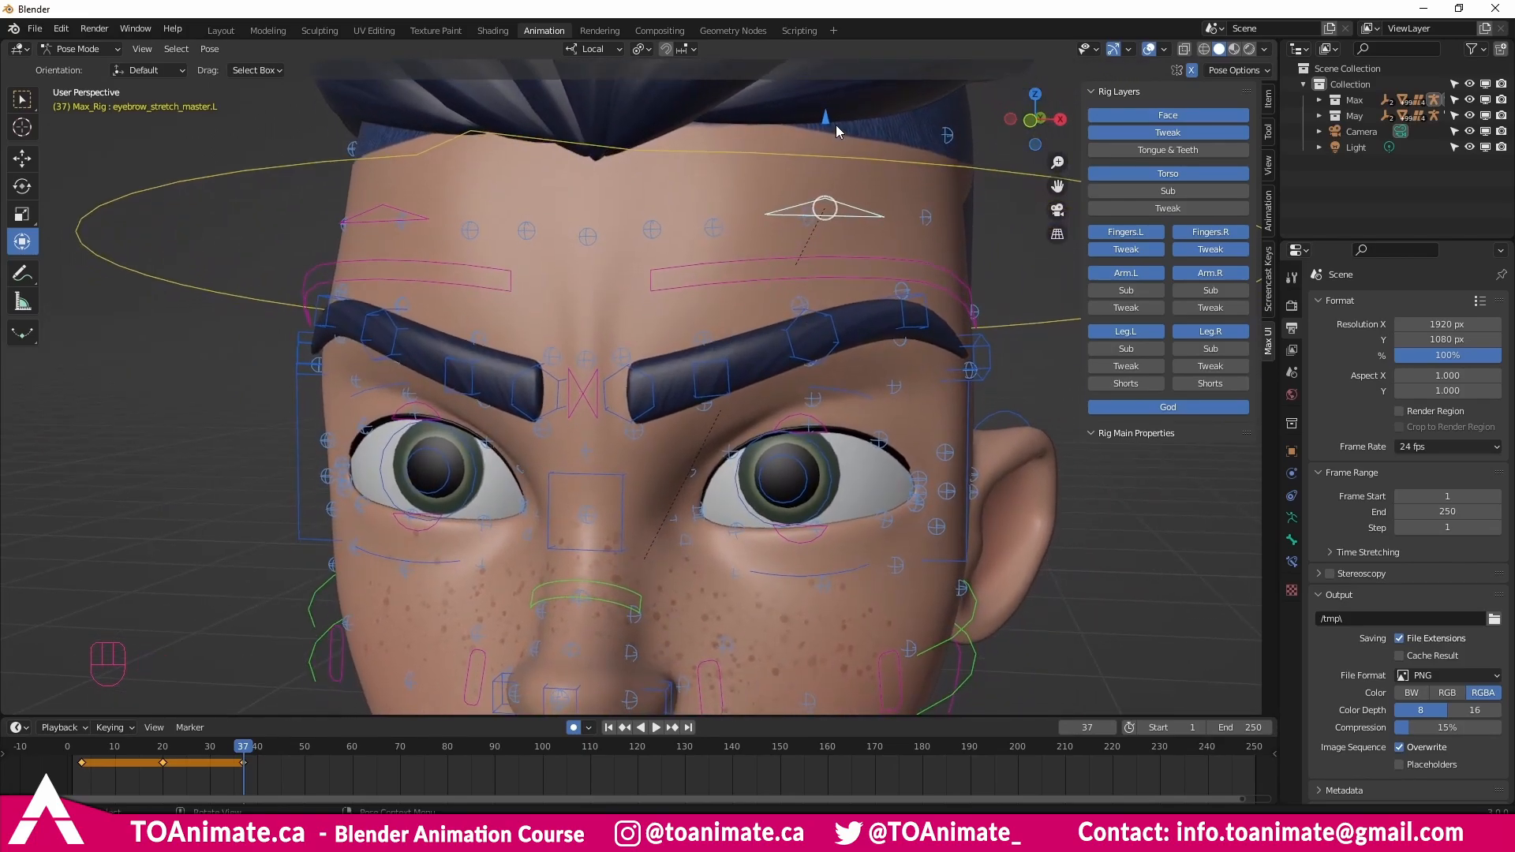
{"action": "mouse_move", "coordinate": [828, 116]}
{"action": "left_mouse_down"}
{"action": "mouse_move", "coordinate": [830, 156]}
{"action": "mouse_move", "coordinate": [845, 111]}
{"action": "left_mouse_up"}
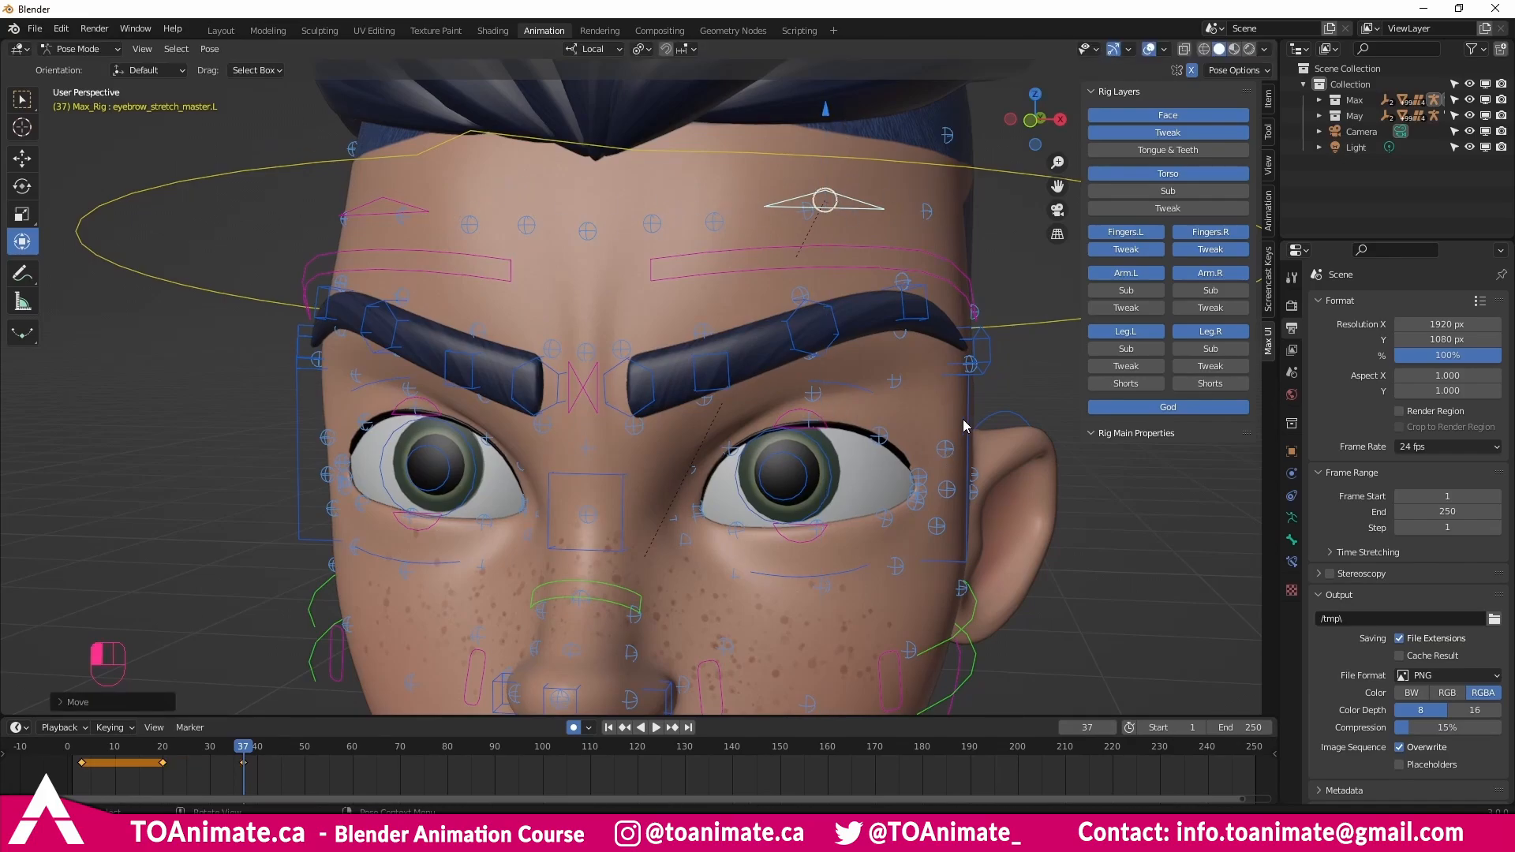
Select the left eye region control and try moving it upward.
{"action": "left_click", "coordinate": [826, 432]}
{"action": "left_click_drag", "start_coordinate": [797, 507], "coordinate": [797, 493]}
{"action": "right_click", "coordinate": [797, 493]}
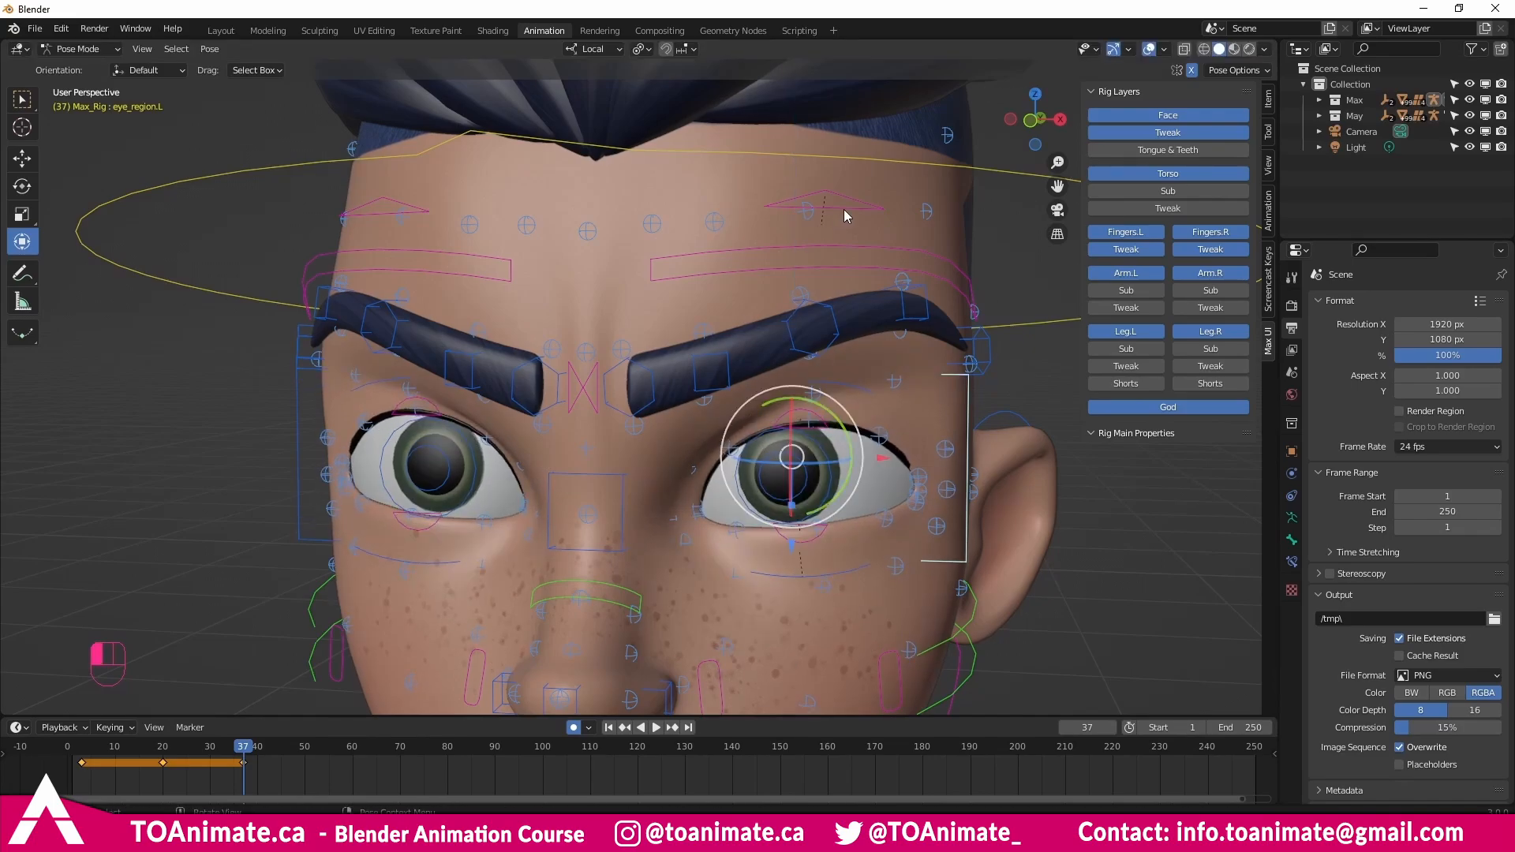
Select the triangular forehead control above the left eyebrow and try moving it.
{"action": "left_click", "coordinate": [818, 209]}
{"action": "left_click_drag", "start_coordinate": [833, 112], "coordinate": [821, 170]}
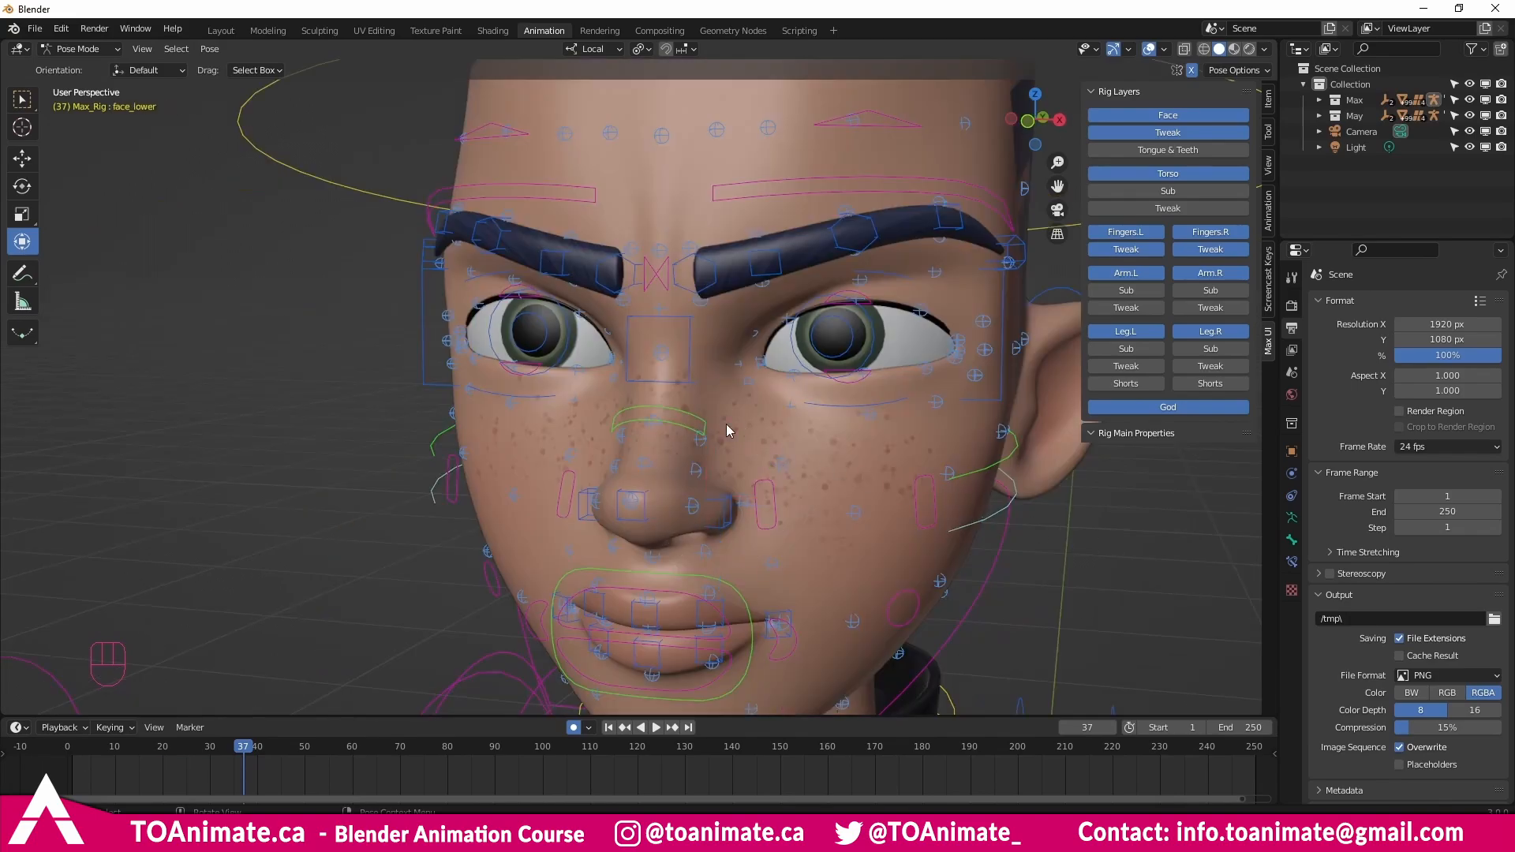
Select the curved control on the nose bridge and rotate it slightly to test the nose movement.
{"action": "left_click", "coordinate": [704, 425]}
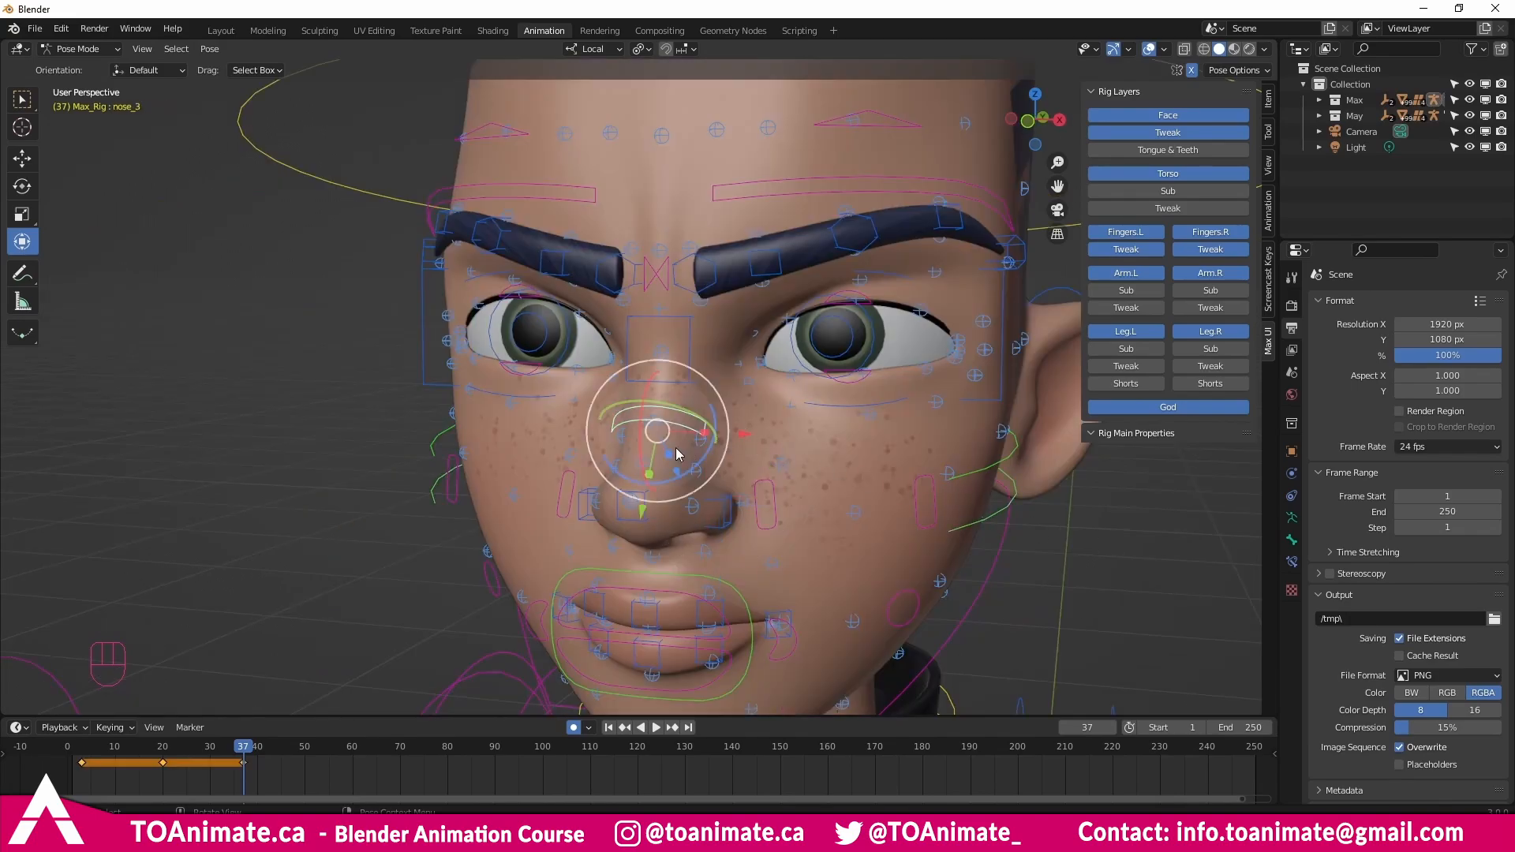
{"action": "middle_click_drag", "start_coordinate": [702, 426], "coordinate": [653, 426]}
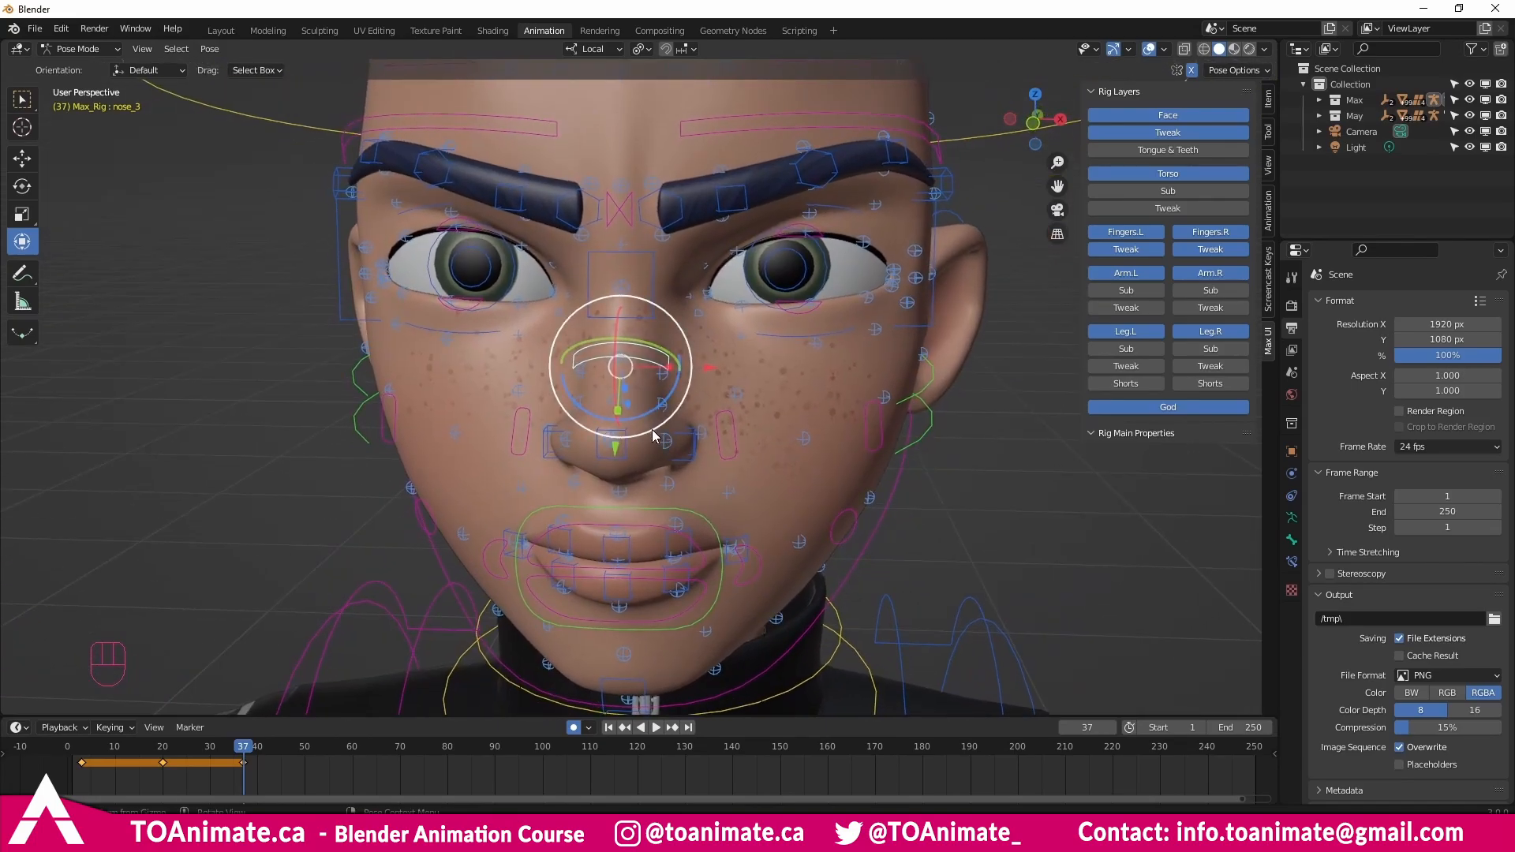
{"action": "left_click_drag", "start_coordinate": [654, 426], "coordinate": [659, 427]}
{"action": "middle_click_drag", "start_coordinate": [659, 427], "coordinate": [659, 424]}
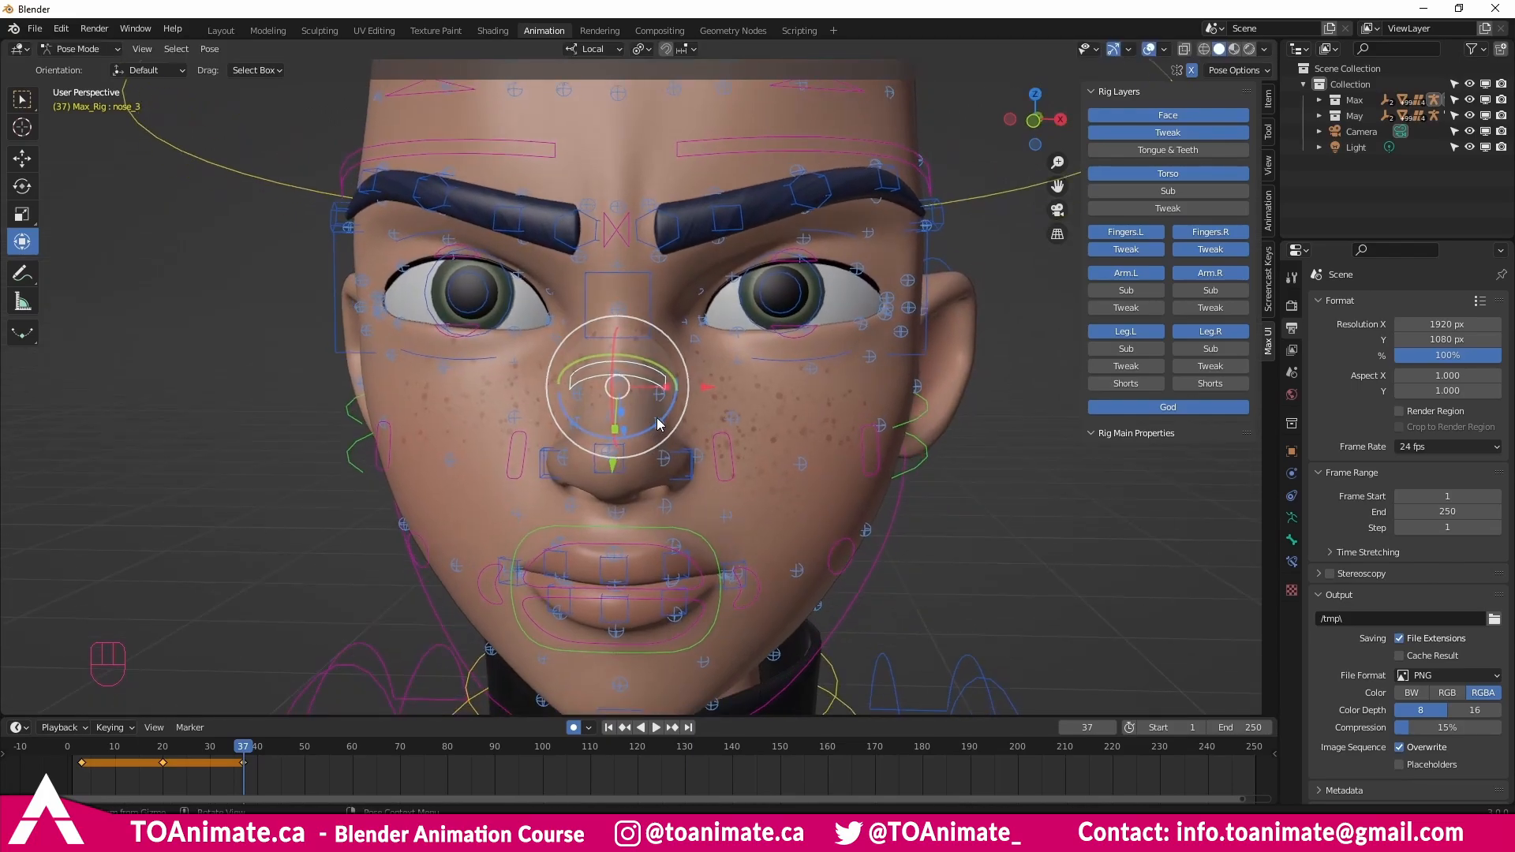
{"action": "scroll", "coordinate": [659, 424], "scroll_direction": "down", "scroll_amount": 3}
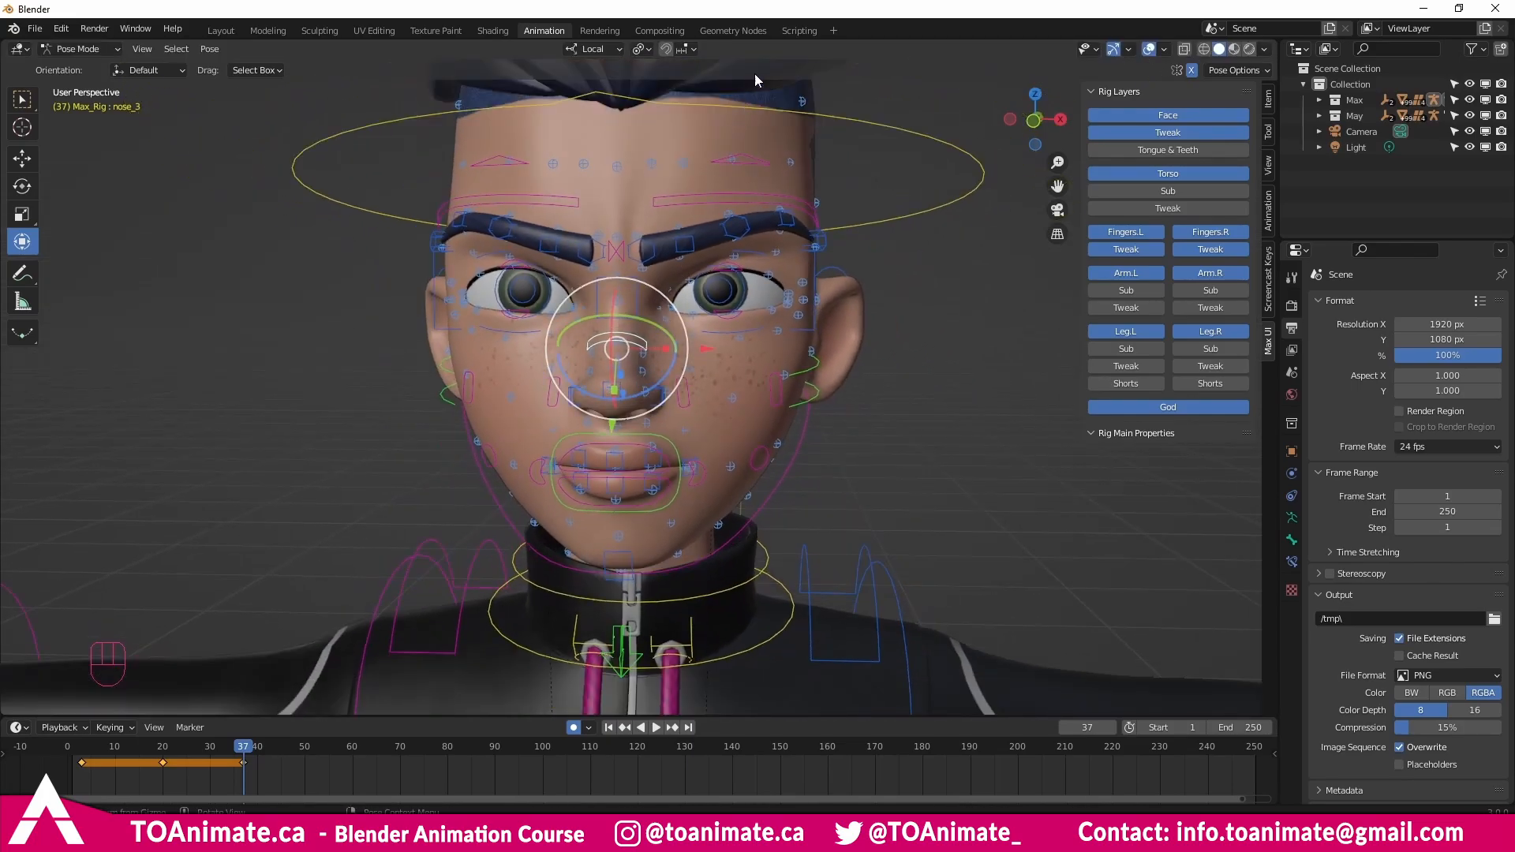
{"action": "scroll", "coordinate": [731, 180], "scroll_direction": "up", "scroll_amount": 2}
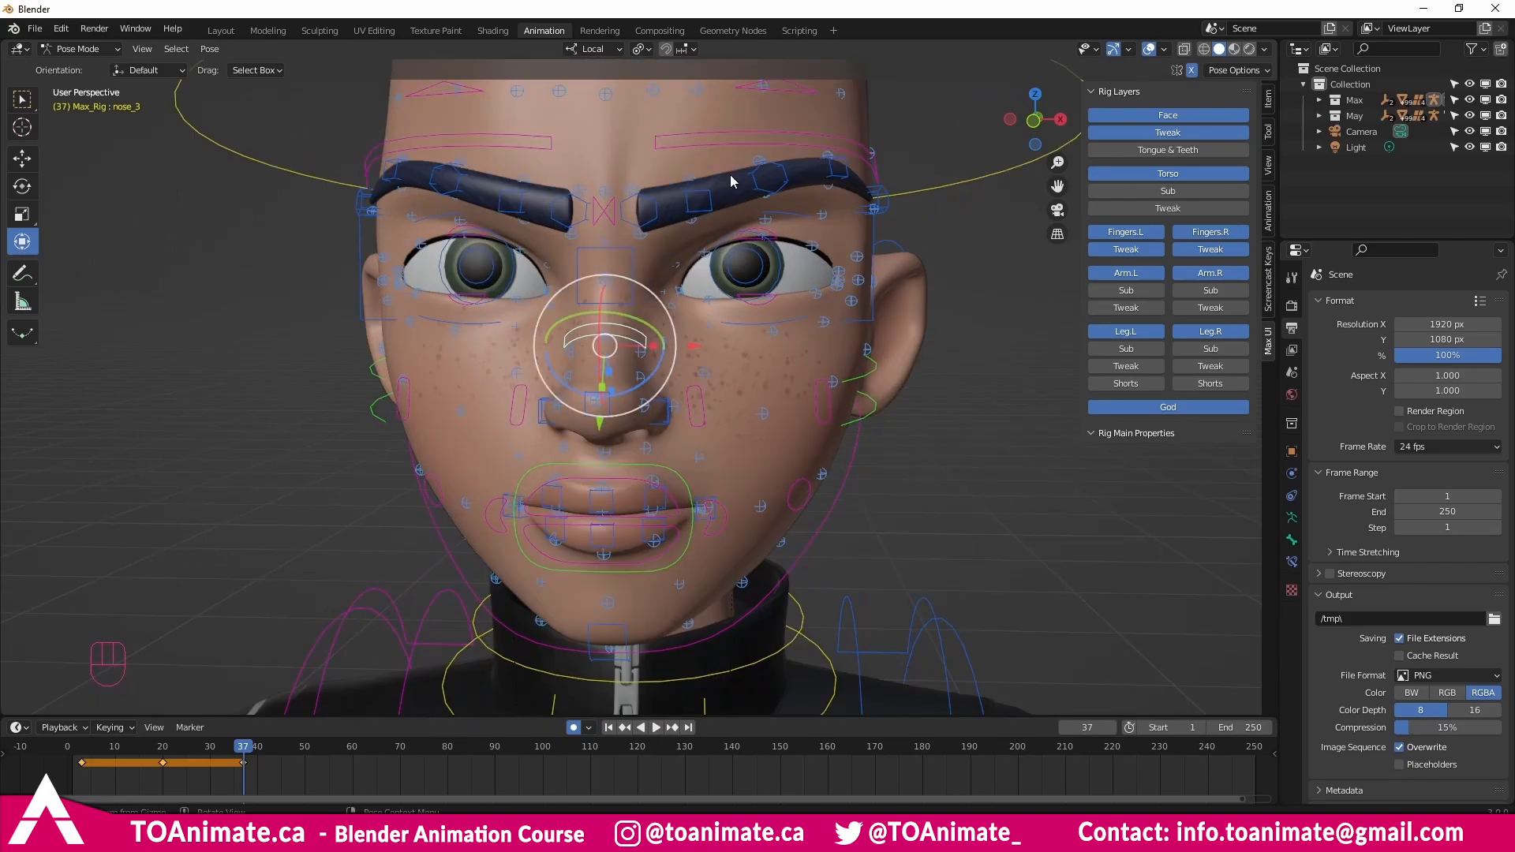
{"action": "left_click_drag", "start_coordinate": [652, 399], "coordinate": [674, 322]}
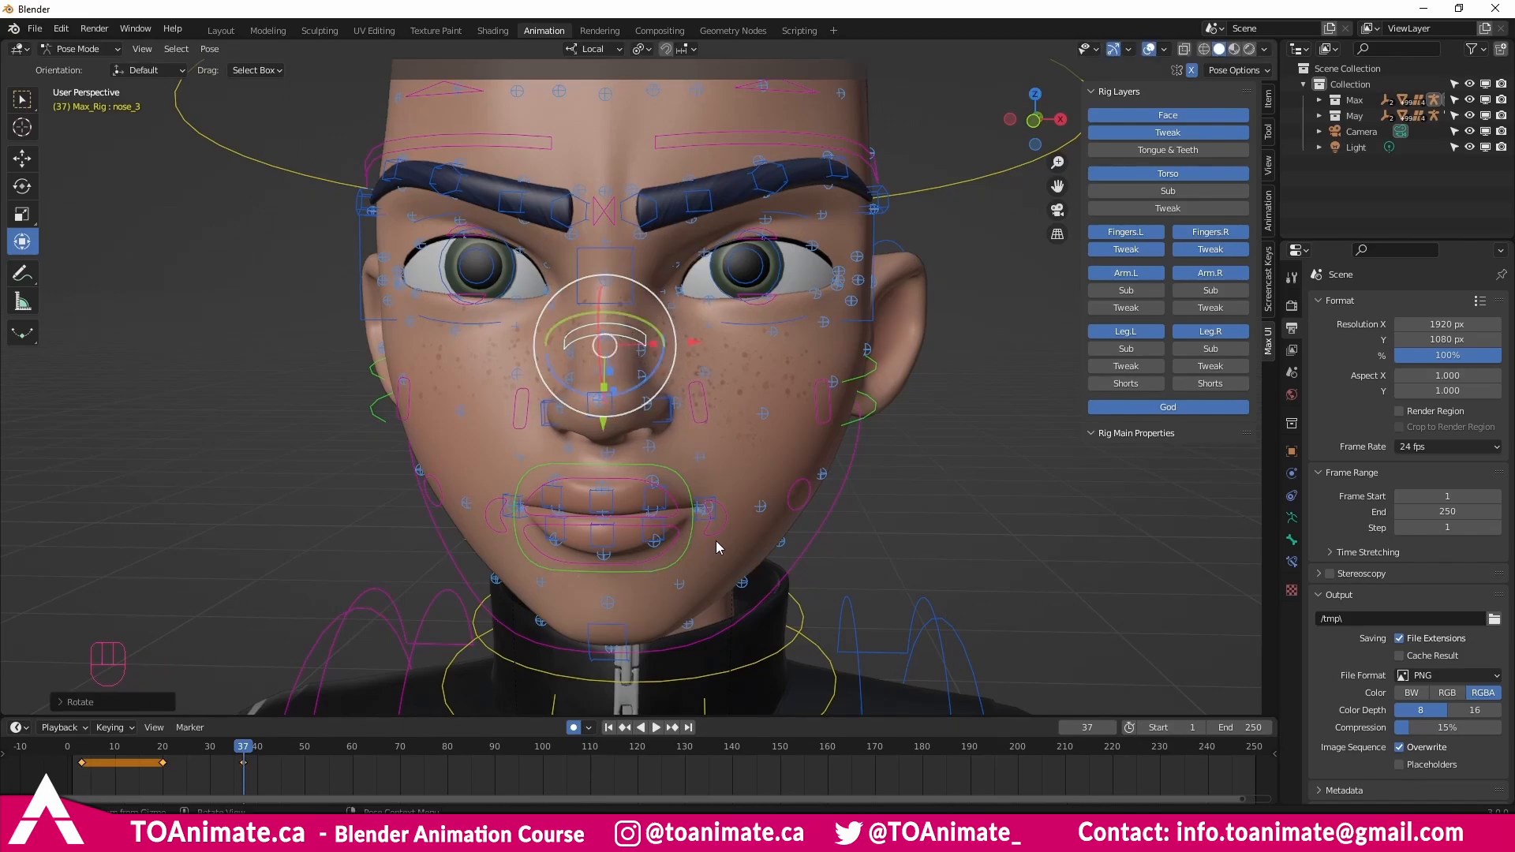
Select the left sneer control beside the nose and raise it slightly along its local Z axis in two moves.
{"action": "scroll", "coordinate": [733, 488], "scroll_direction": "up", "scroll_amount": 2}
{"action": "left_click", "coordinate": [718, 624]}
{"action": "left_click", "coordinate": [701, 472]}
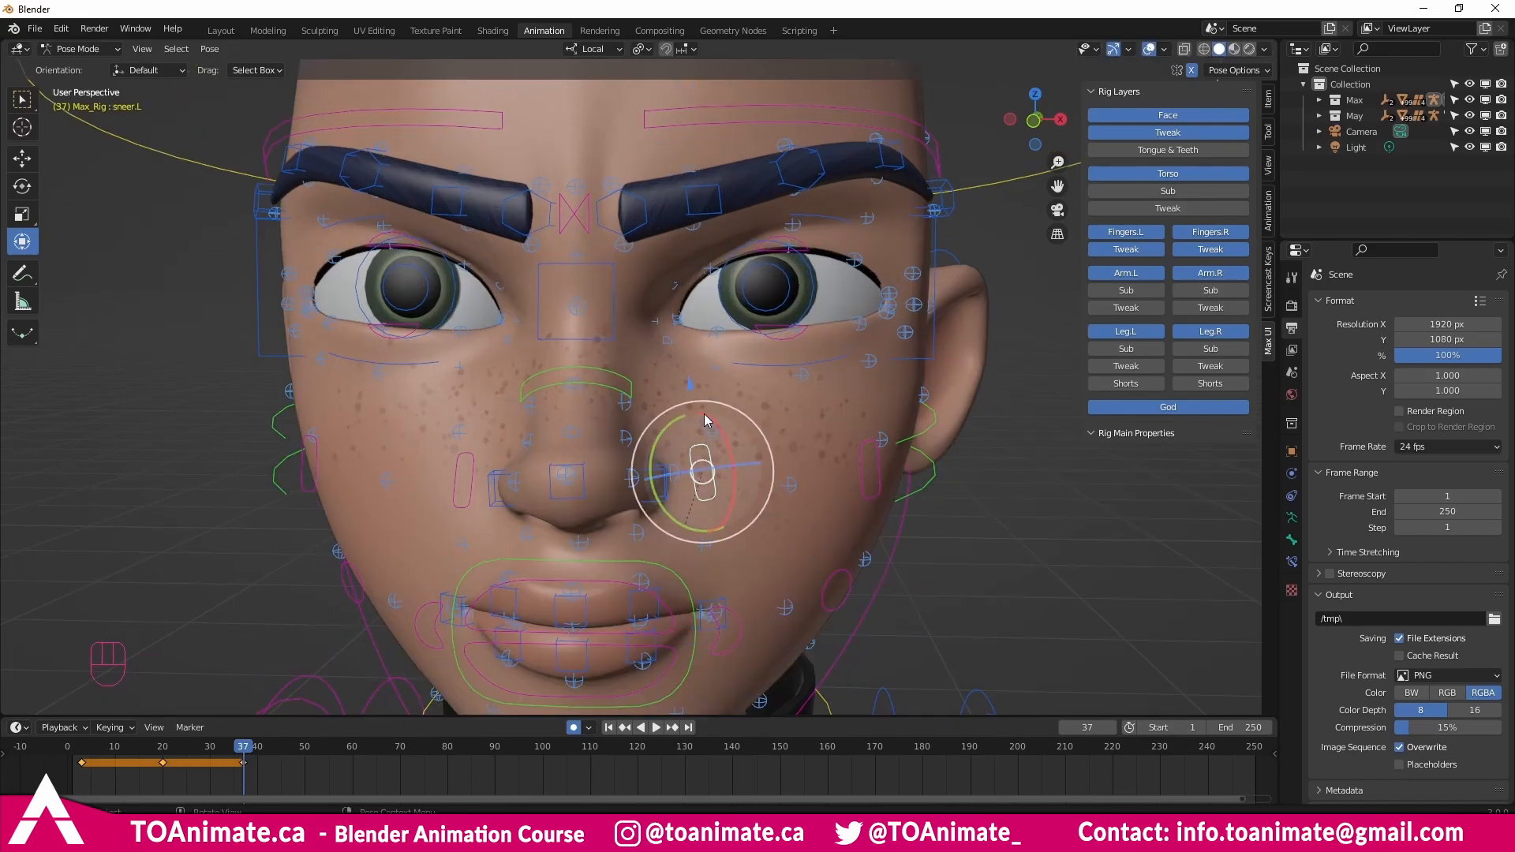
{"action": "key", "text": "g"}
{"action": "key", "text": "z"}
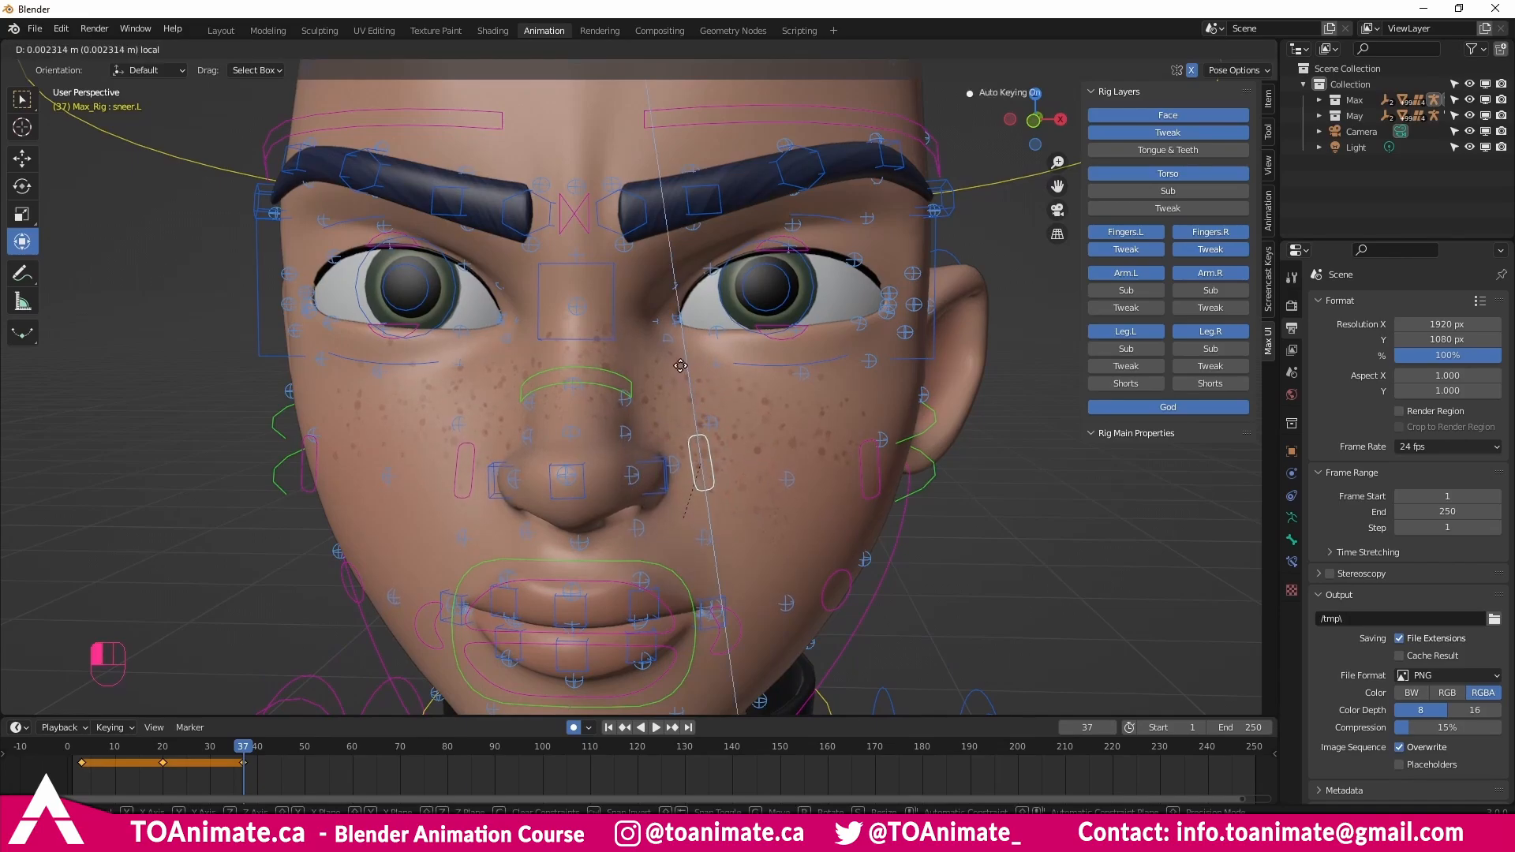
{"action": "left_click", "coordinate": [682, 369]}
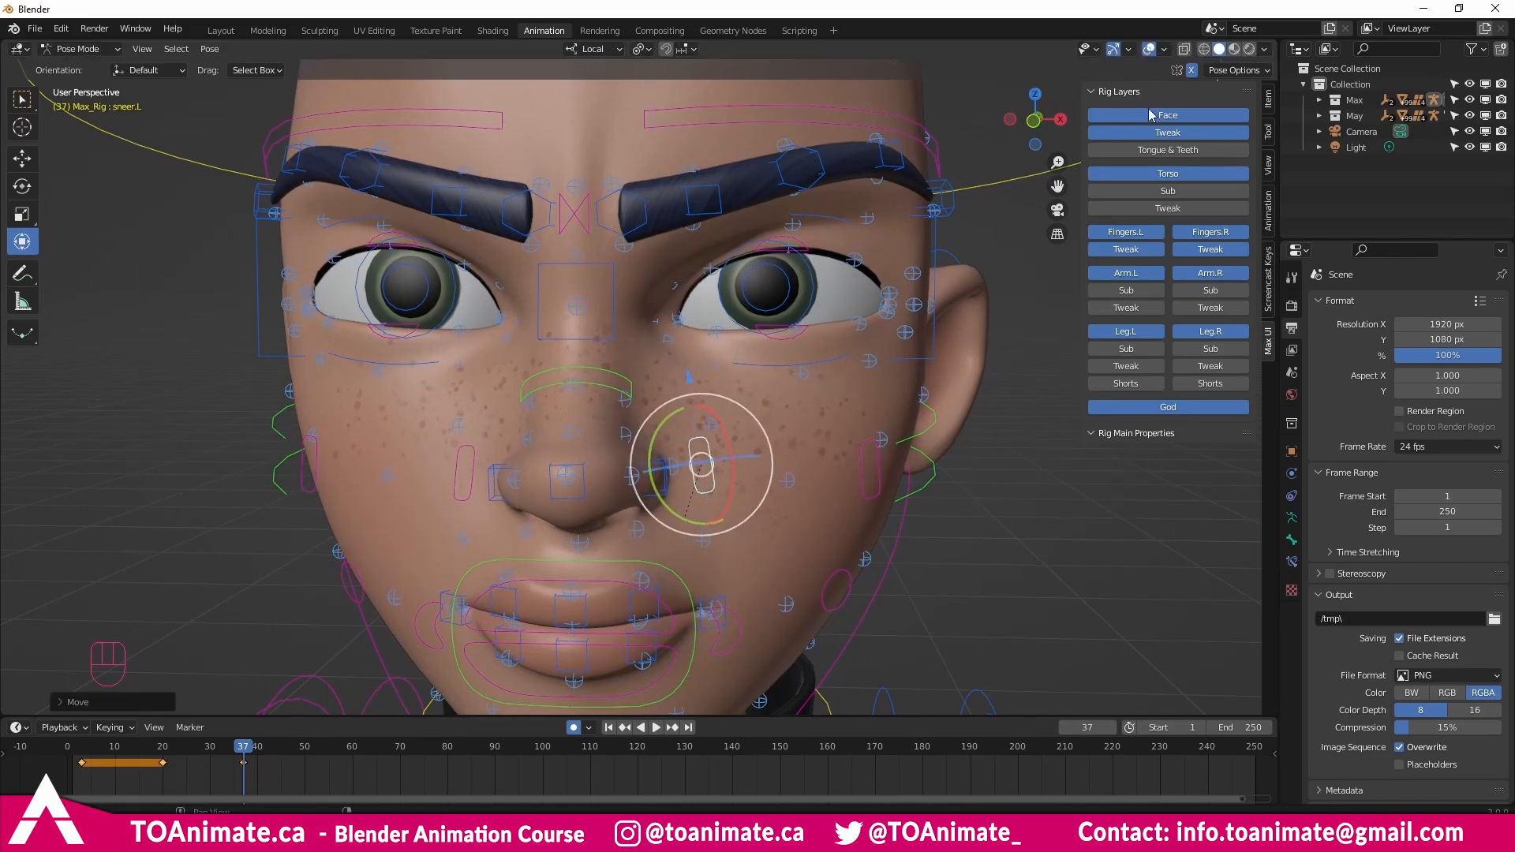
{"action": "left_click", "coordinate": [700, 465]}
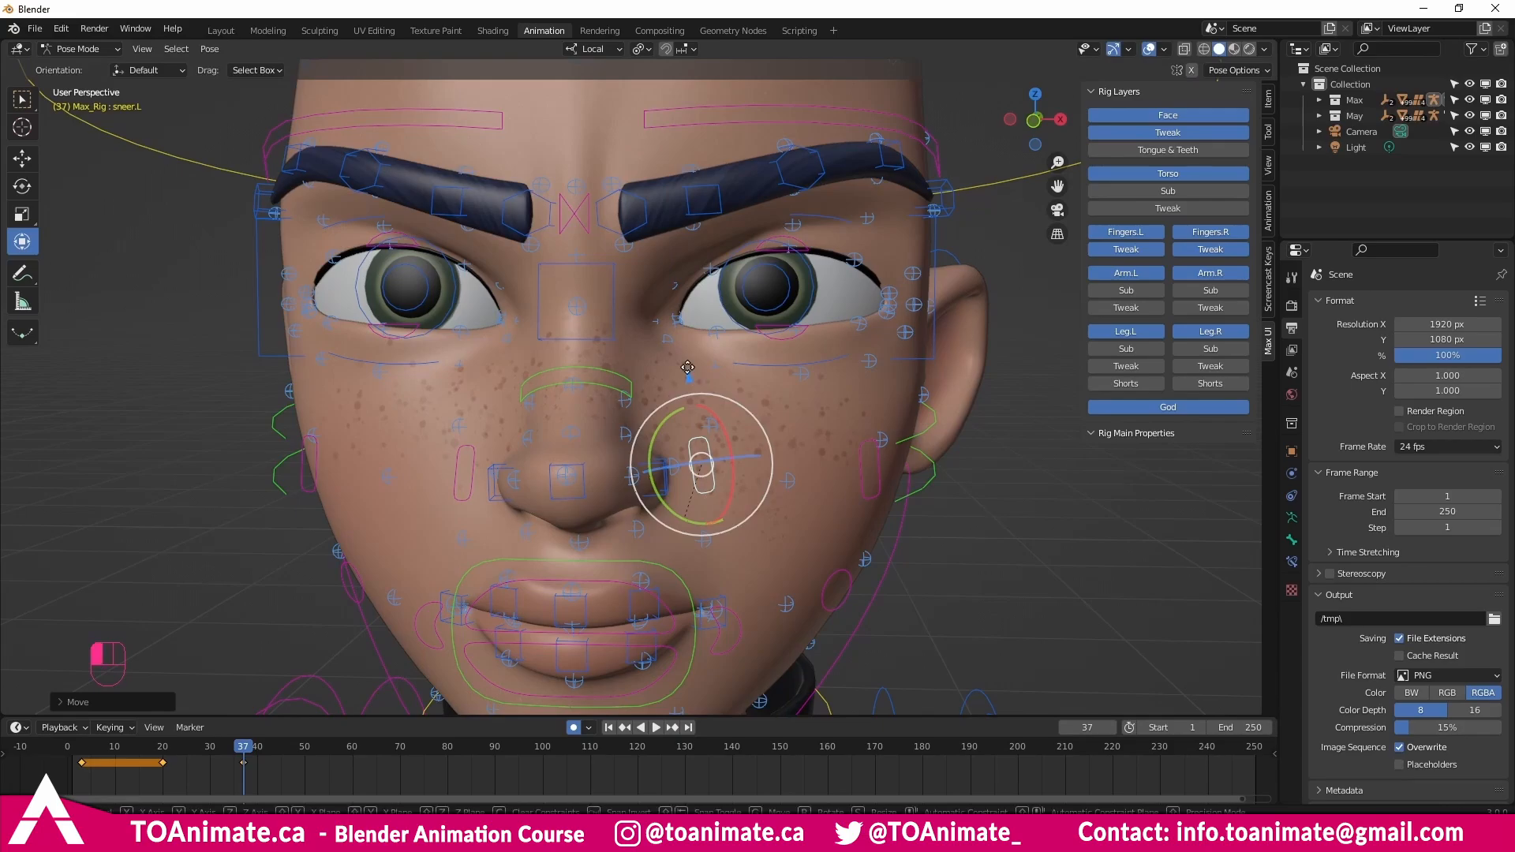
{"action": "key", "text": "g"}
{"action": "key", "text": "z"}
{"action": "left_click_drag", "start_coordinate": [685, 356], "coordinate": [685, 357]}
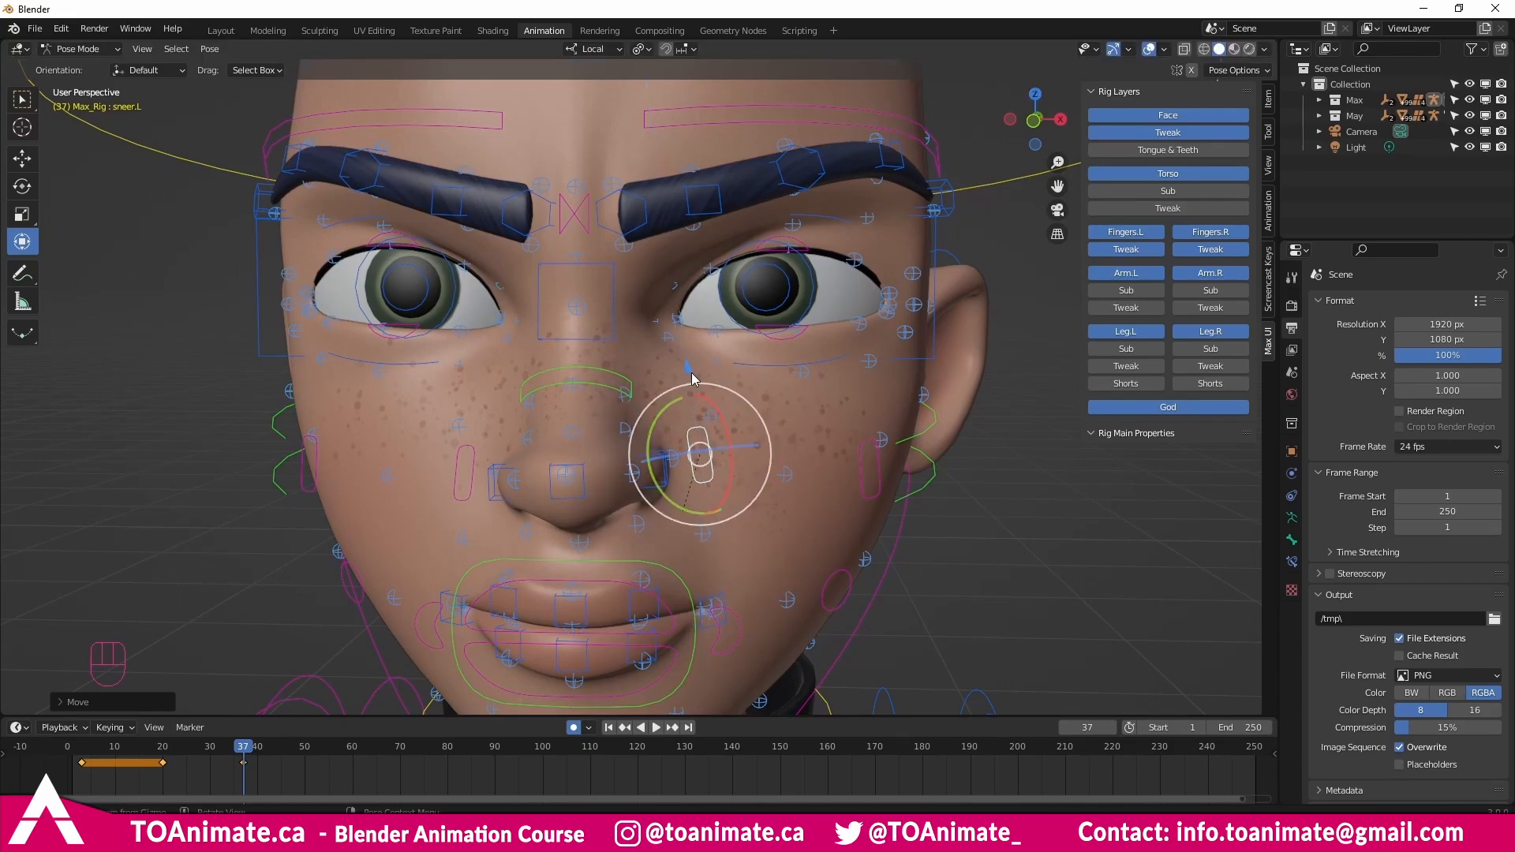
Raise the left cheekbone control along its local Z axis by about 0.01 m.
{"action": "middle_click_drag", "start_coordinate": [769, 442], "coordinate": [816, 473]}
{"action": "scroll", "coordinate": [815, 473], "scroll_direction": "down", "scroll_amount": 1}
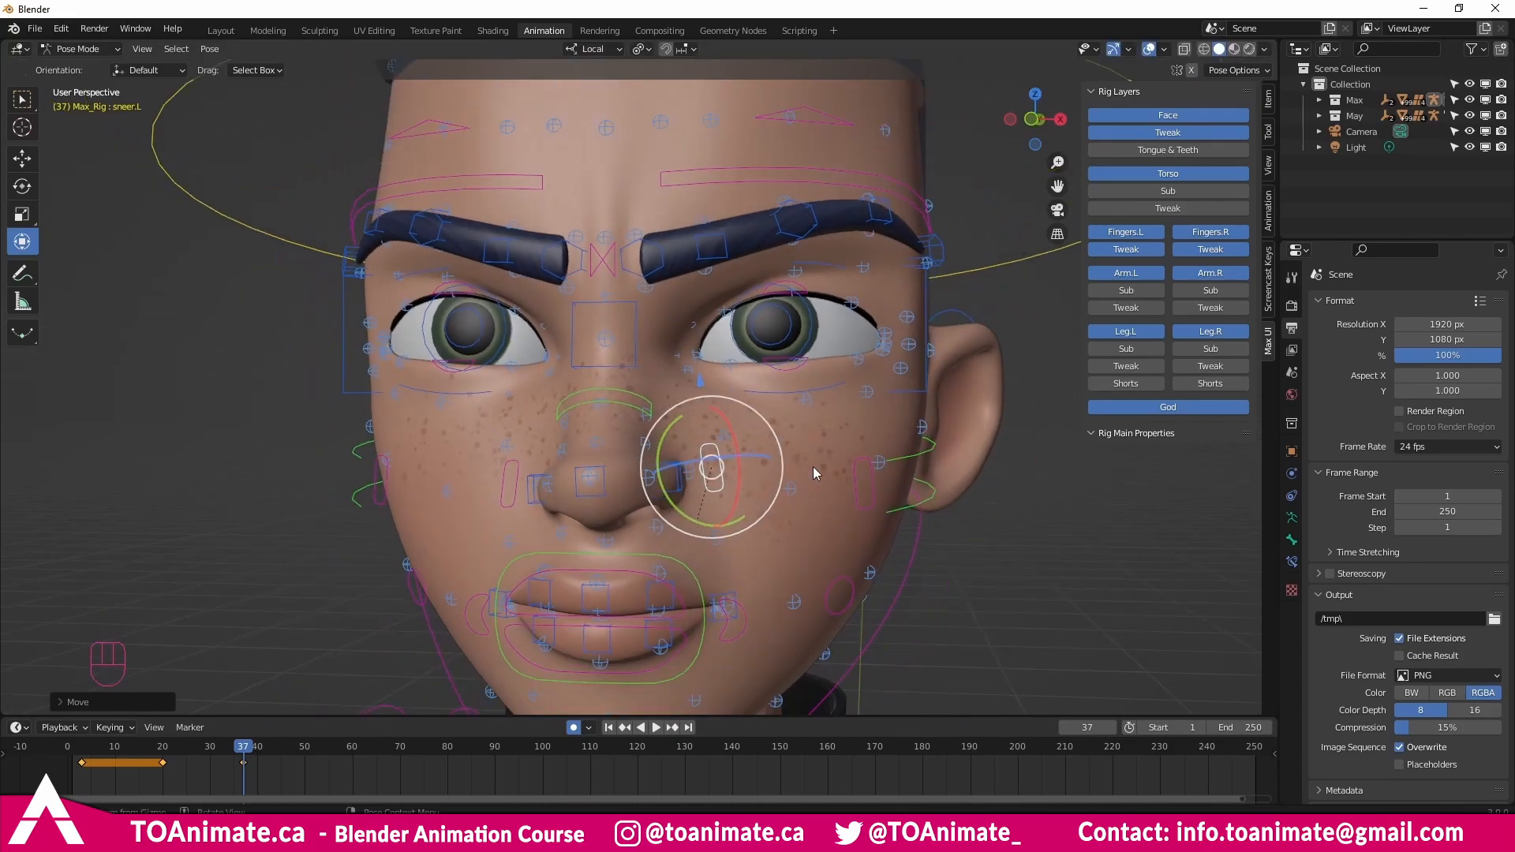
{"action": "left_click", "coordinate": [855, 469]}
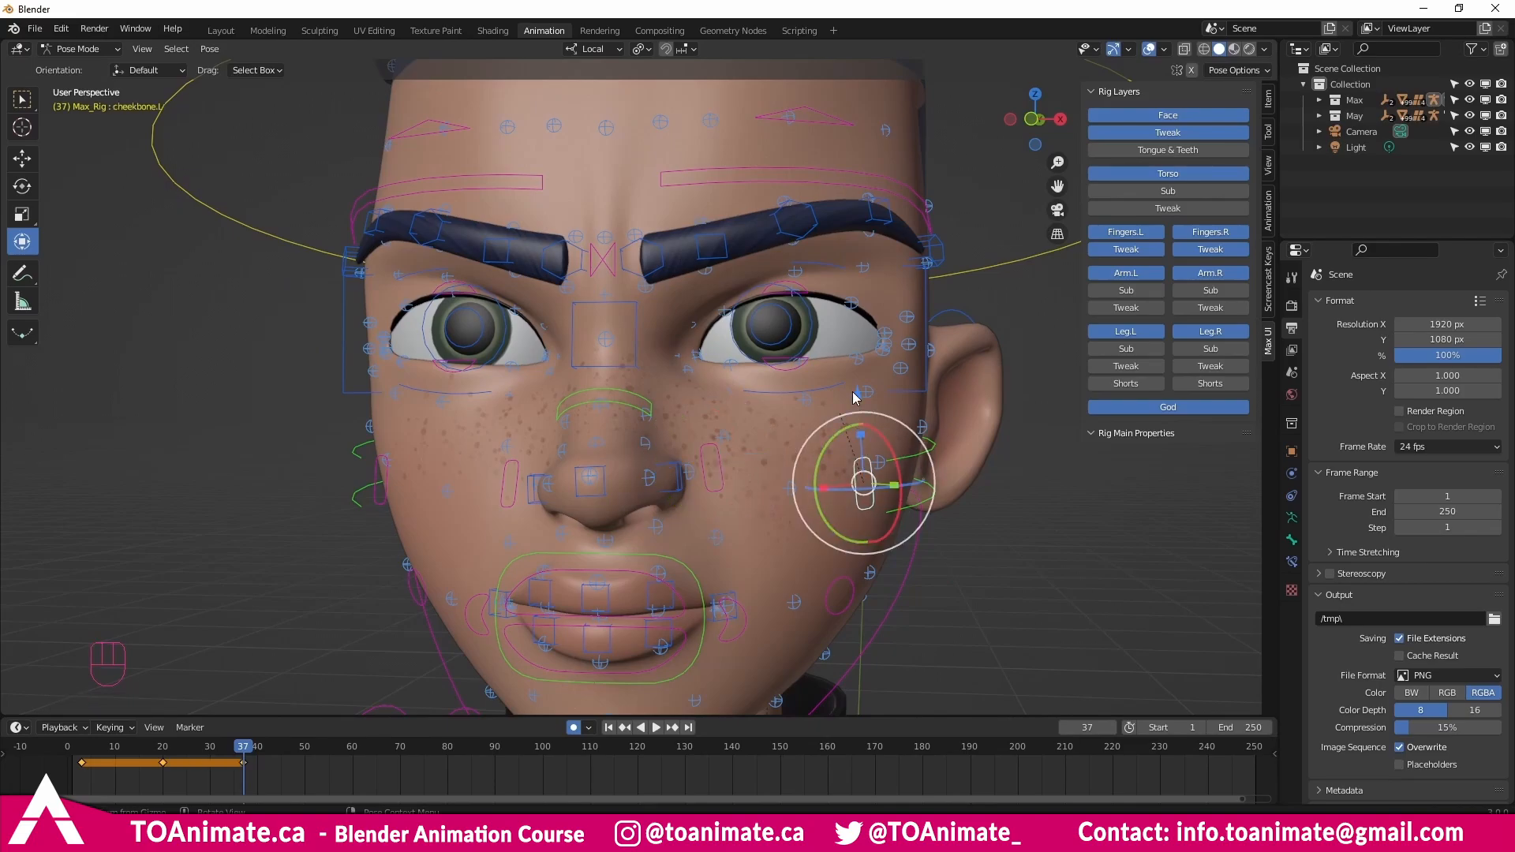
{"action": "key", "text": "g"}
{"action": "key", "text": "z"}
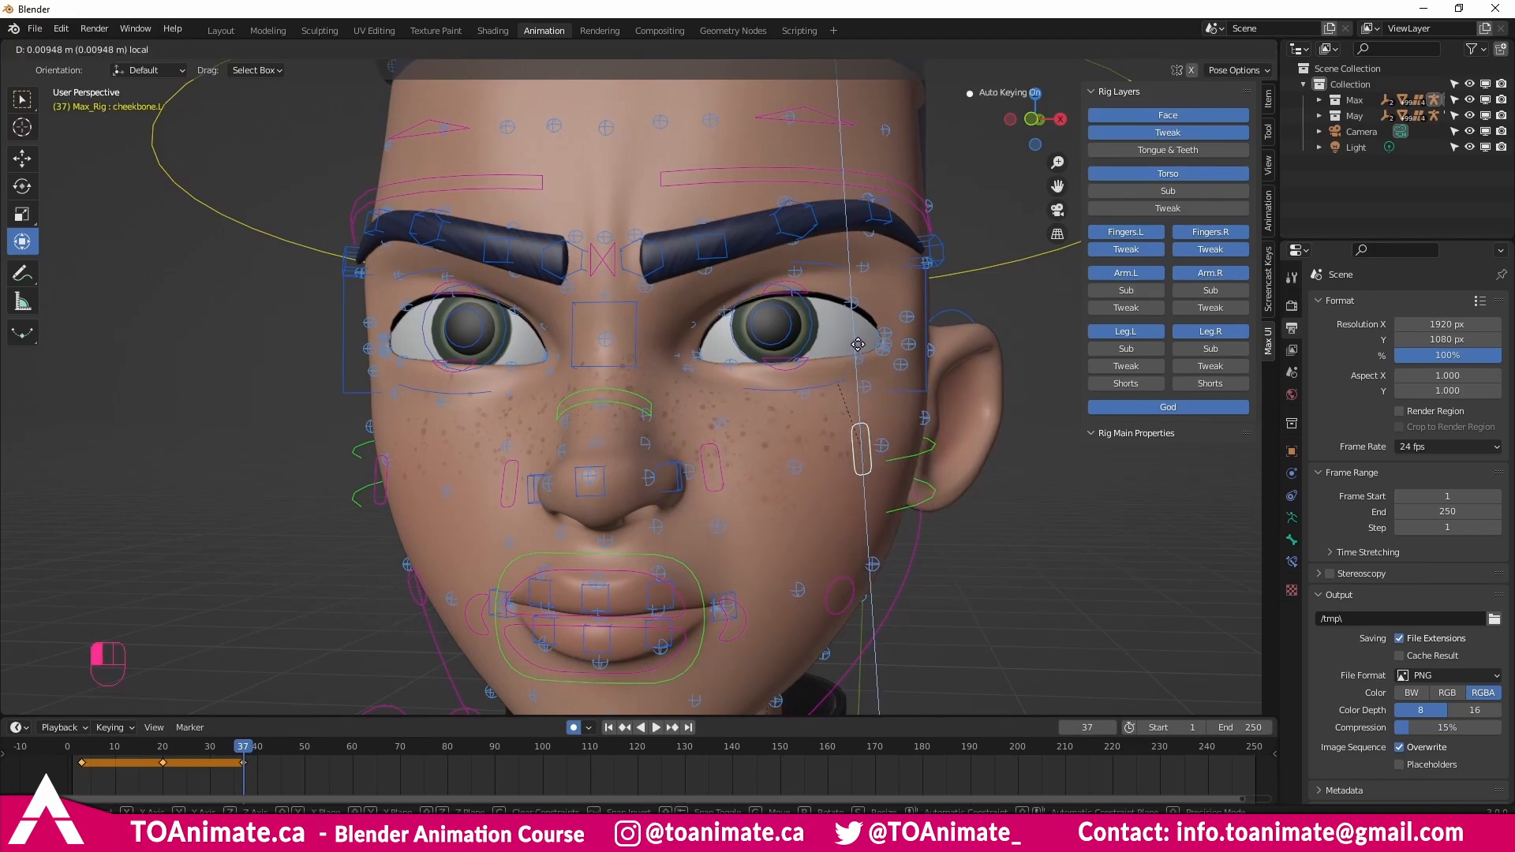
{"action": "left_click_drag", "start_coordinate": [858, 343], "coordinate": [858, 344]}
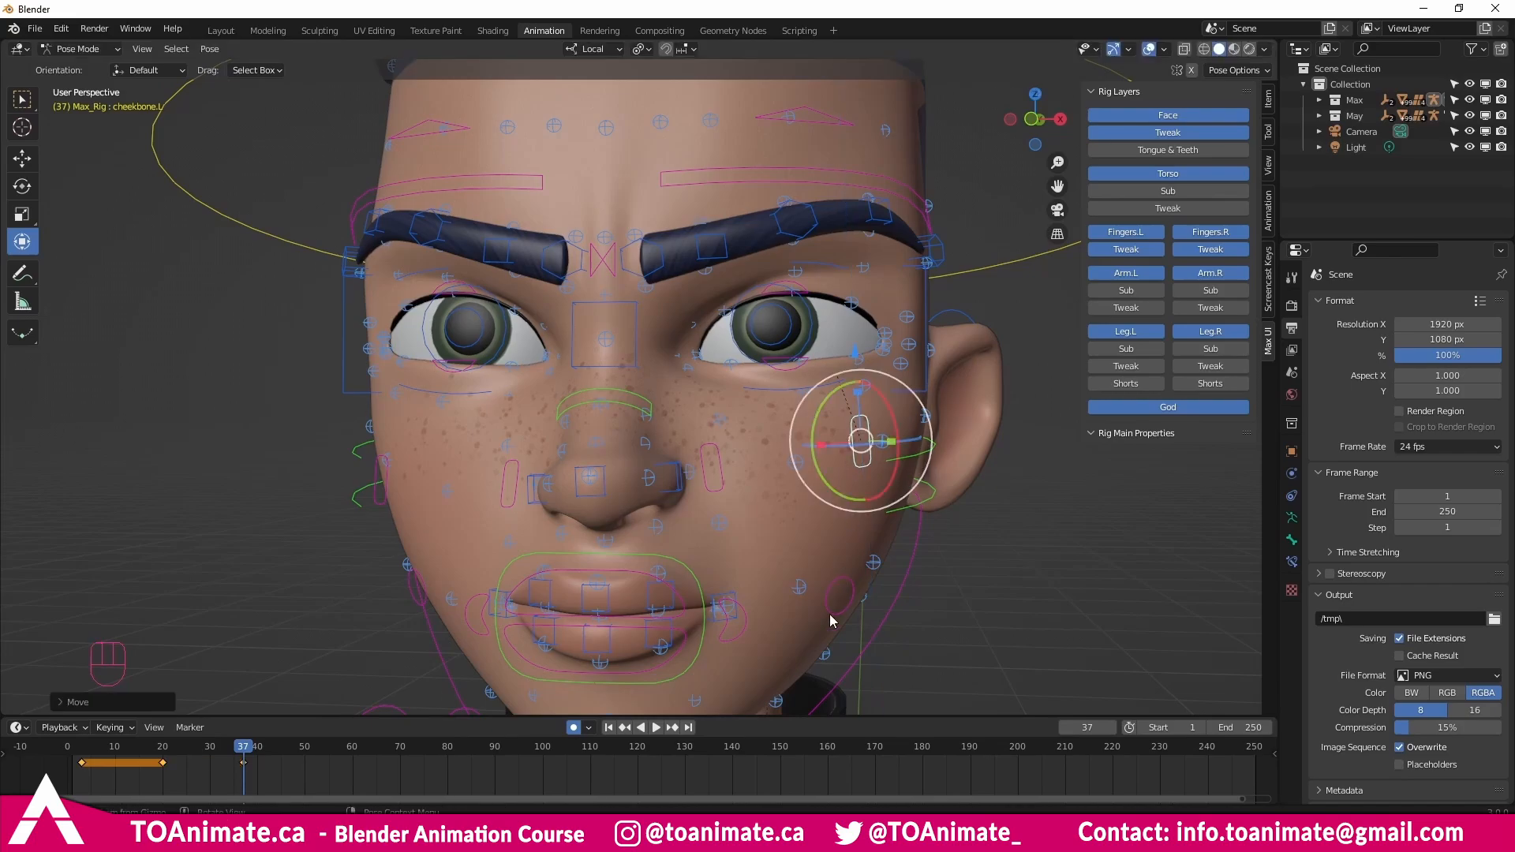
Select the round left cheek control and try moving it.
{"action": "left_click", "coordinate": [819, 599]}
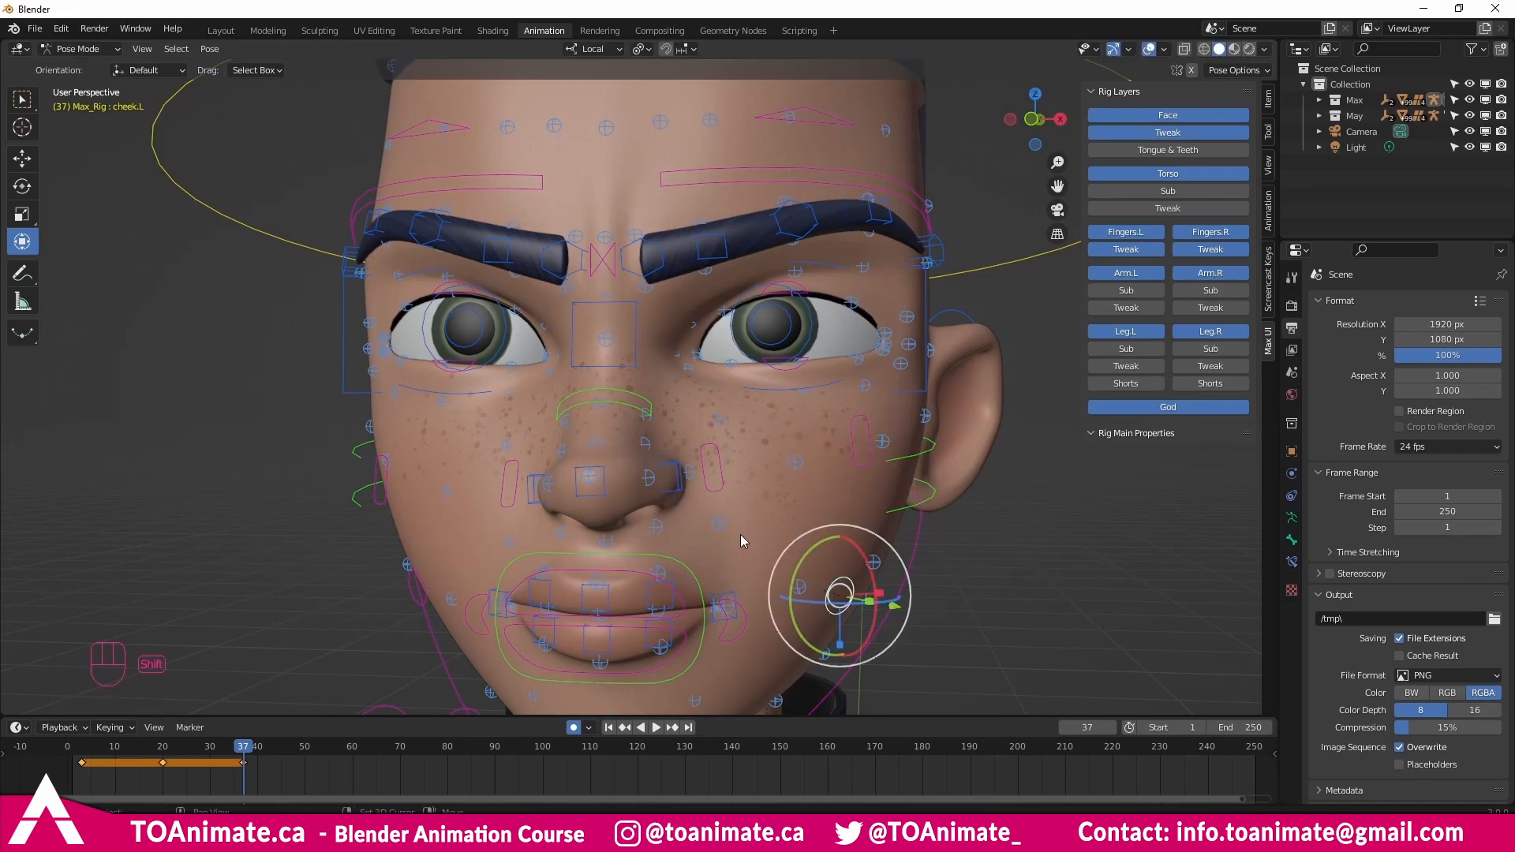
{"action": "middle_click_drag", "start_coordinate": [740, 534], "coordinate": [718, 504], "text": "shift"}
{"action": "scroll", "coordinate": [776, 539], "scroll_direction": "up", "scroll_amount": 2}
{"action": "left_click_drag", "start_coordinate": [874, 570], "coordinate": [886, 528]}
{"action": "scroll", "coordinate": [703, 433], "scroll_direction": "down", "scroll_amount": 2}
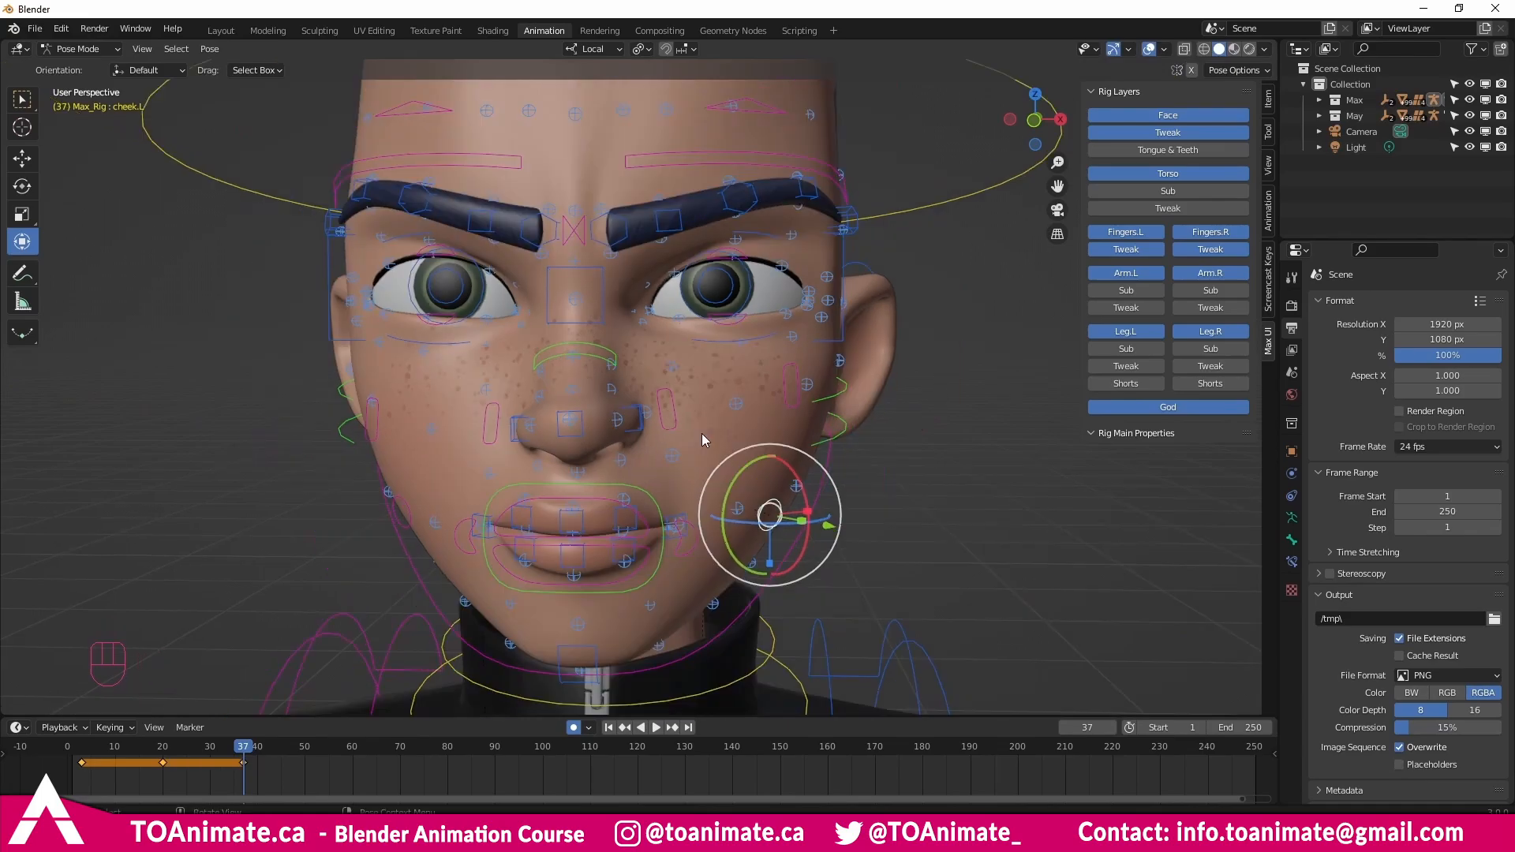
Rotate the upper face control beside the ears to test it, and rotate the lower face control slightly.
{"action": "middle_click_drag", "start_coordinate": [703, 433], "coordinate": [714, 395]}
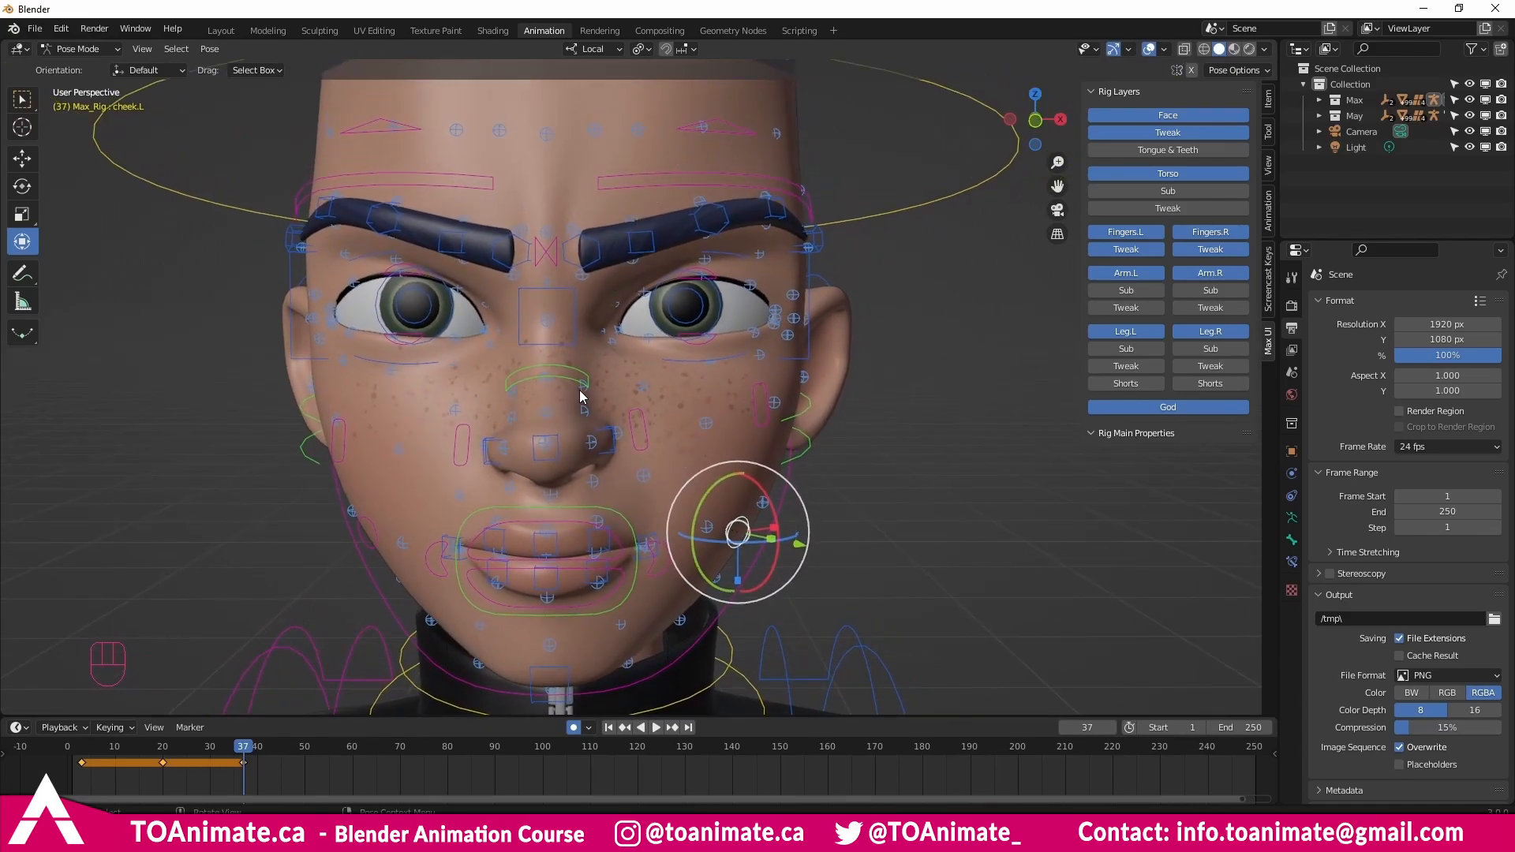
{"action": "left_click", "coordinate": [811, 406]}
{"action": "scroll", "coordinate": [812, 410], "scroll_direction": "up", "scroll_amount": 2}
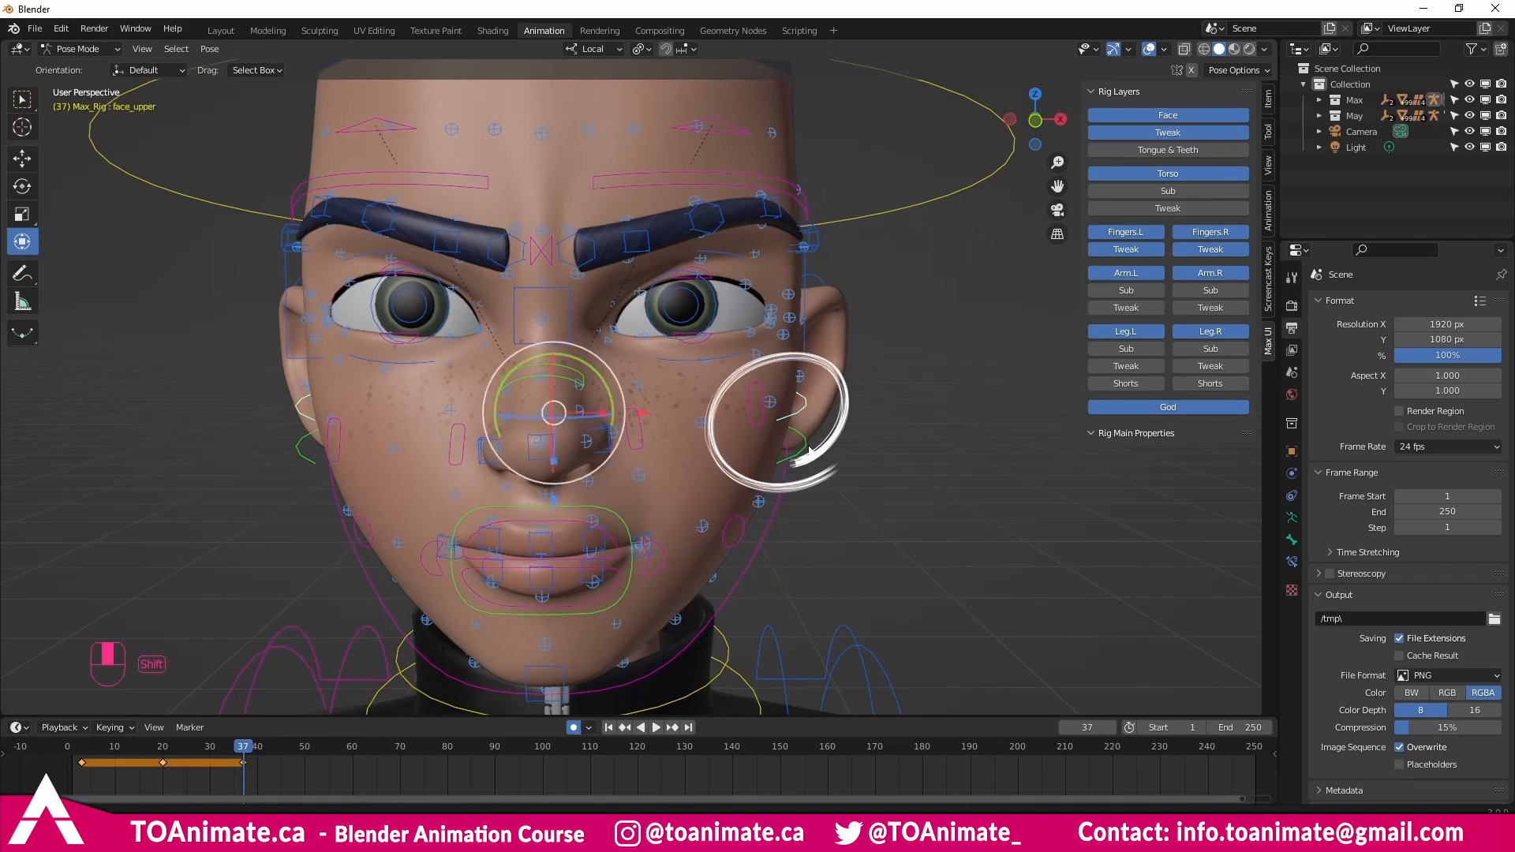
{"action": "middle_click_drag", "start_coordinate": [805, 440], "coordinate": [805, 424]}
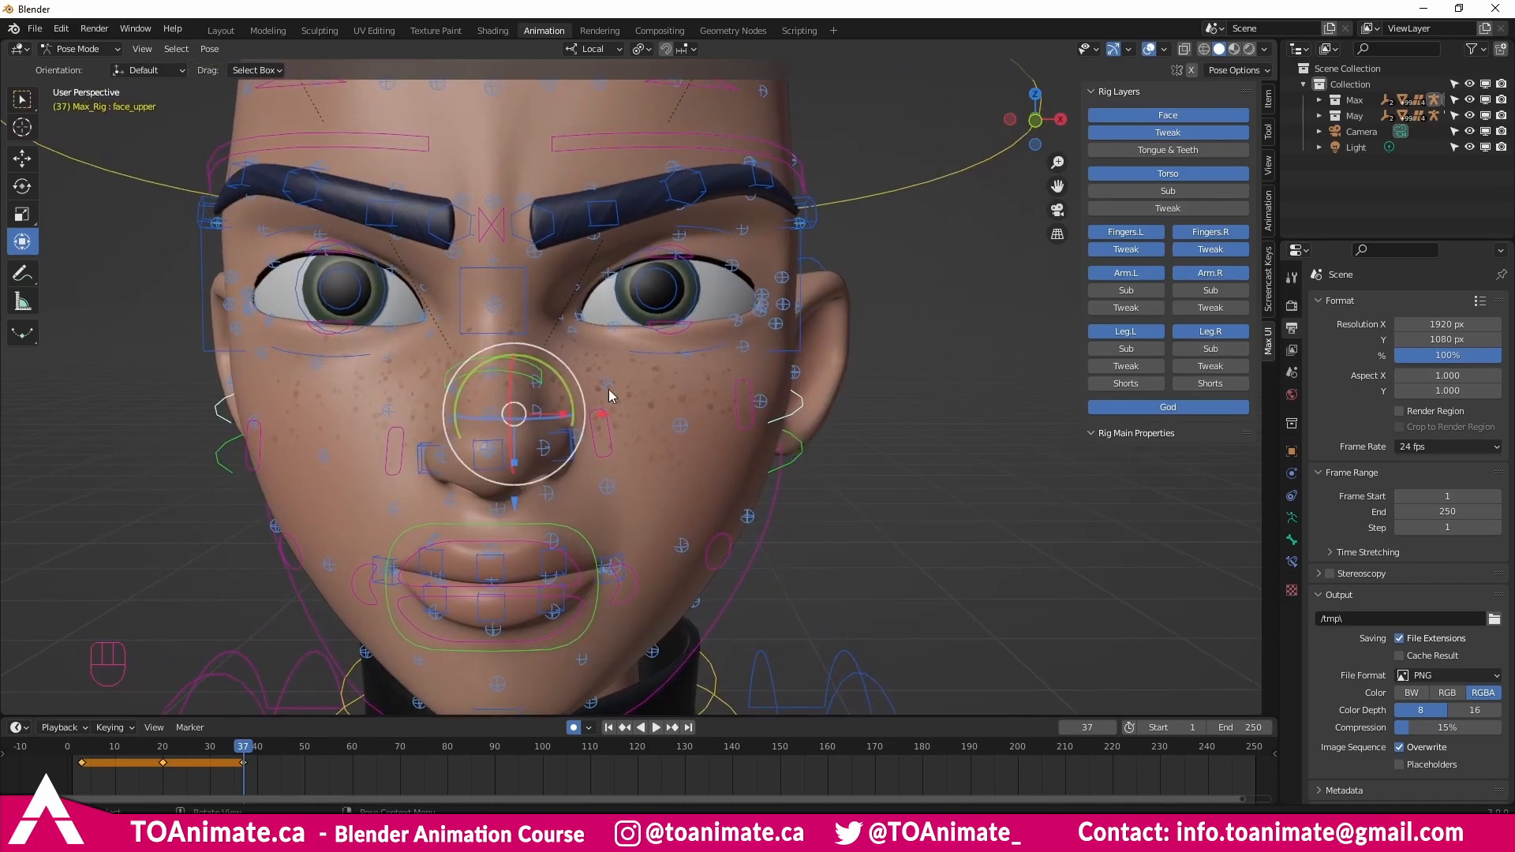
{"action": "left_click", "coordinate": [799, 458]}
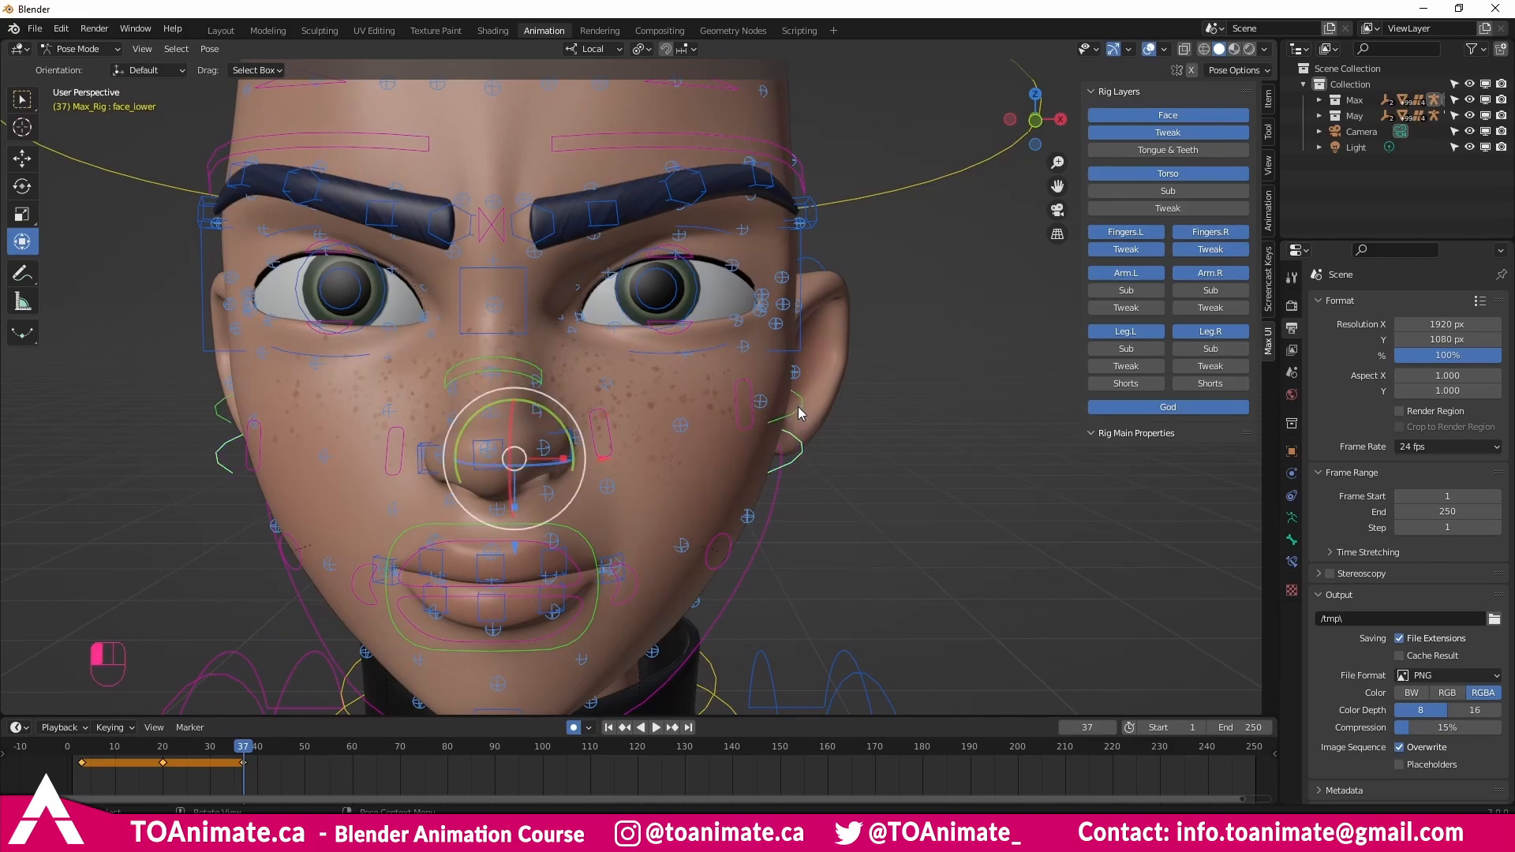
{"action": "left_click", "coordinate": [751, 412]}
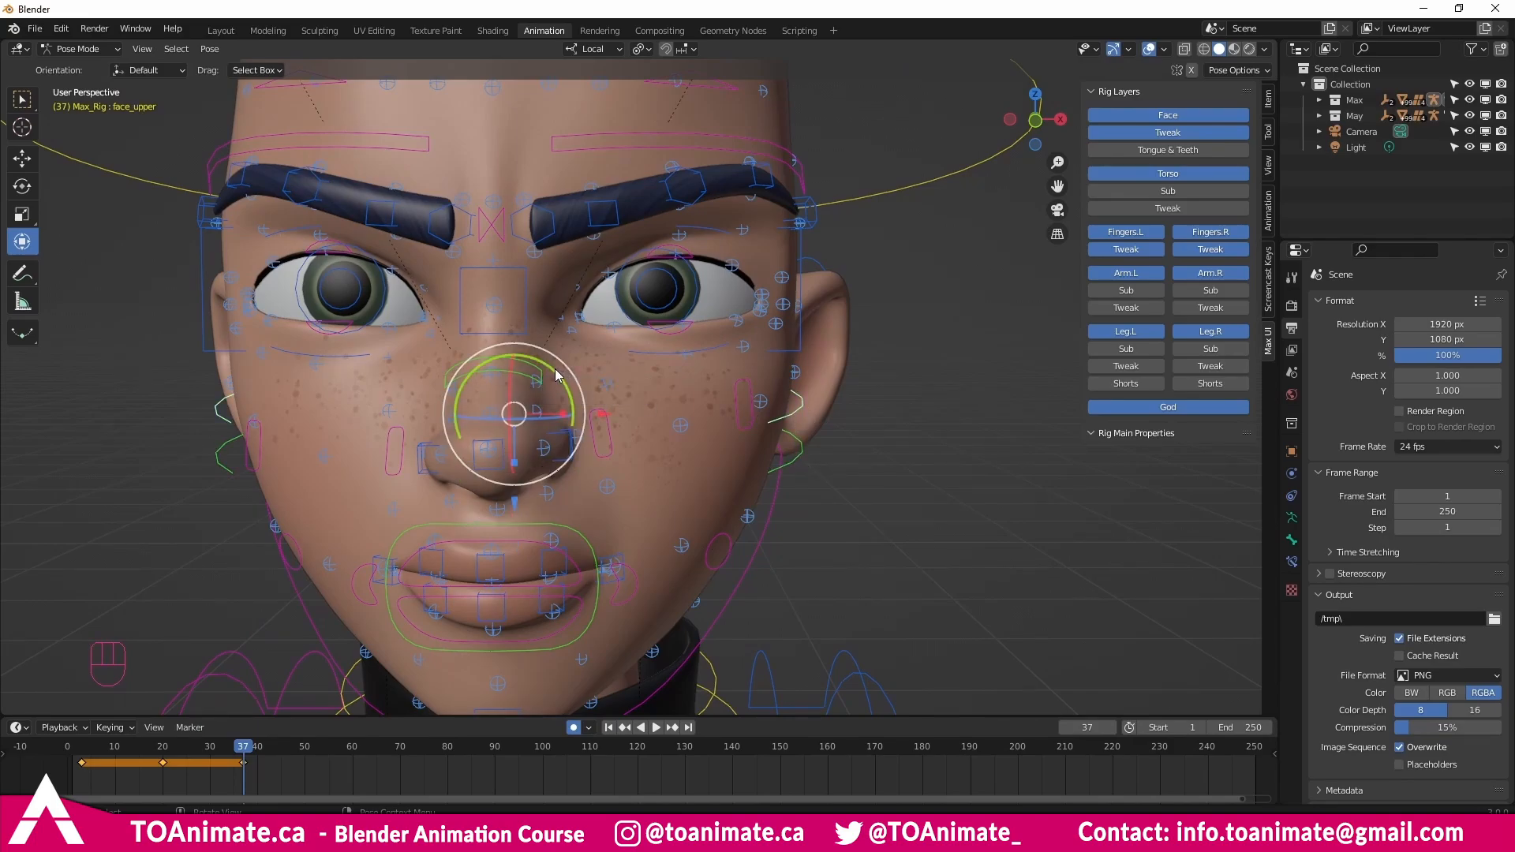
{"action": "middle_click_drag", "start_coordinate": [556, 370], "coordinate": [551, 380]}
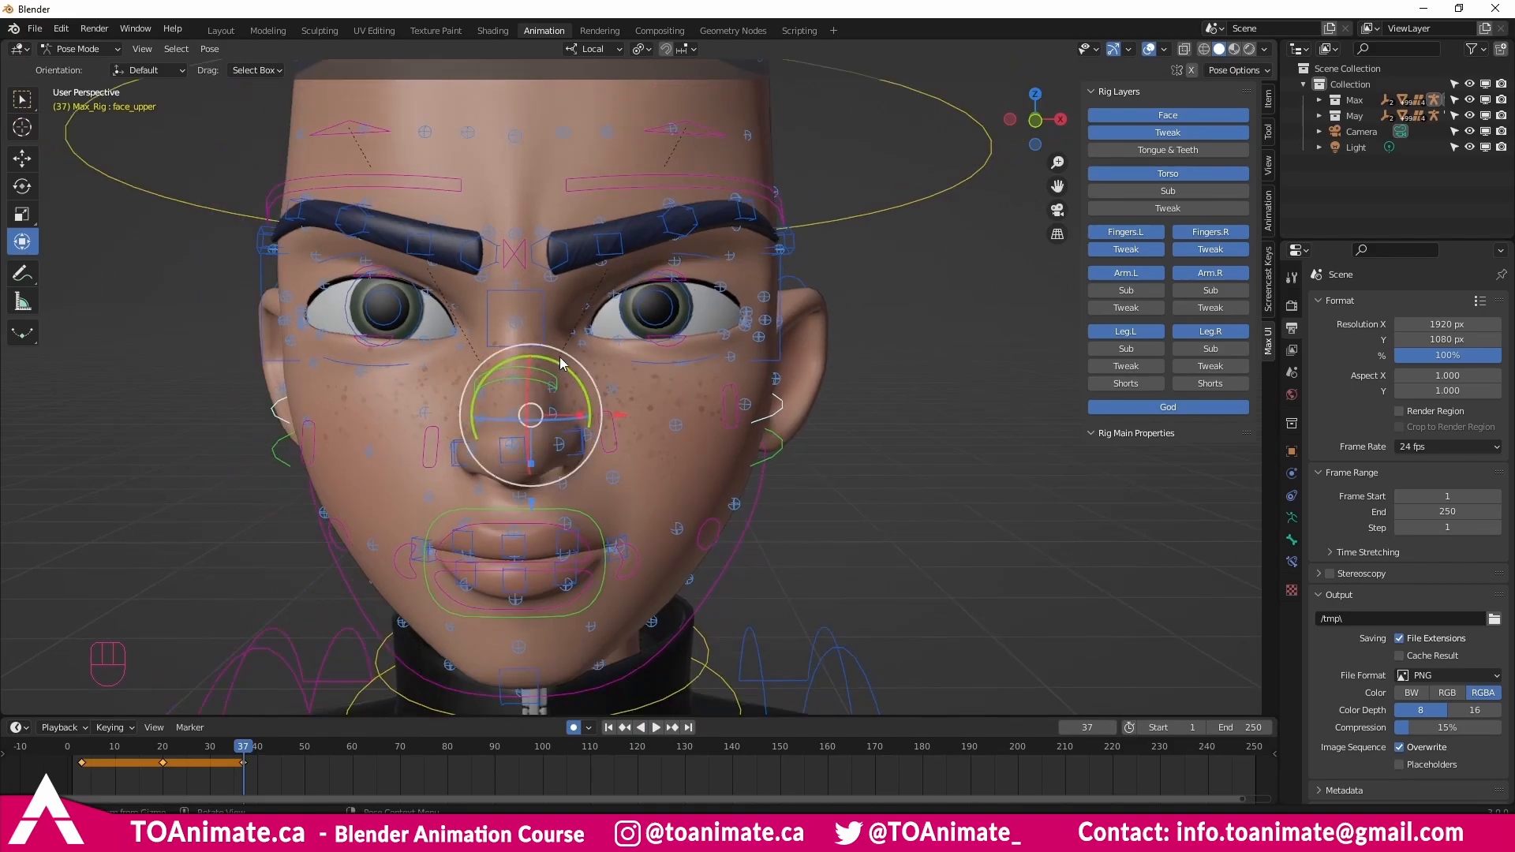
{"action": "left_click_drag", "start_coordinate": [562, 361], "coordinate": [745, 433]}
{"action": "right_click", "coordinate": [561, 356]}
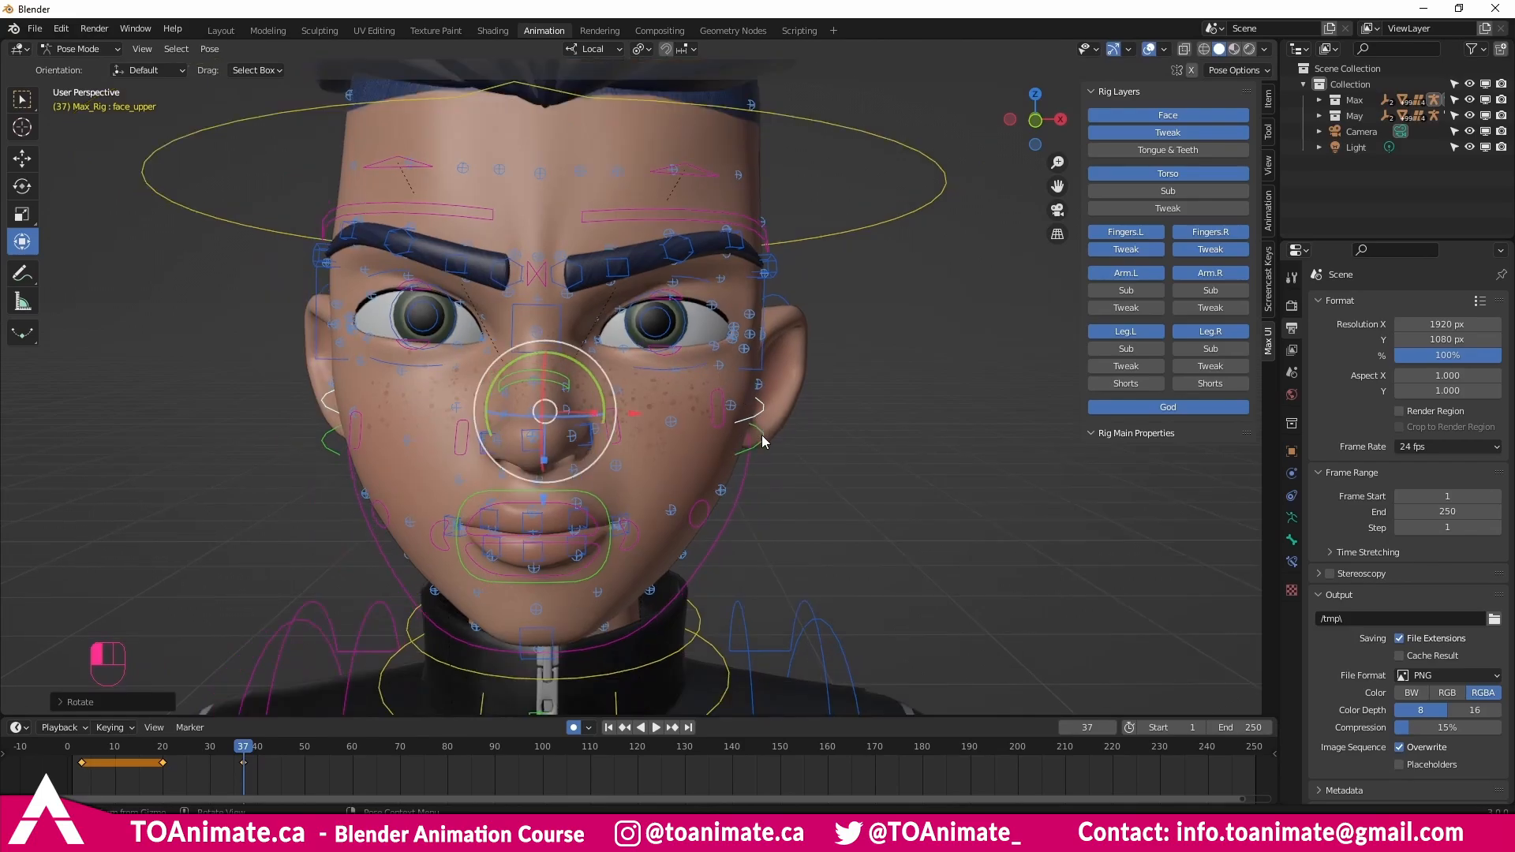
{"action": "left_click", "coordinate": [622, 396]}
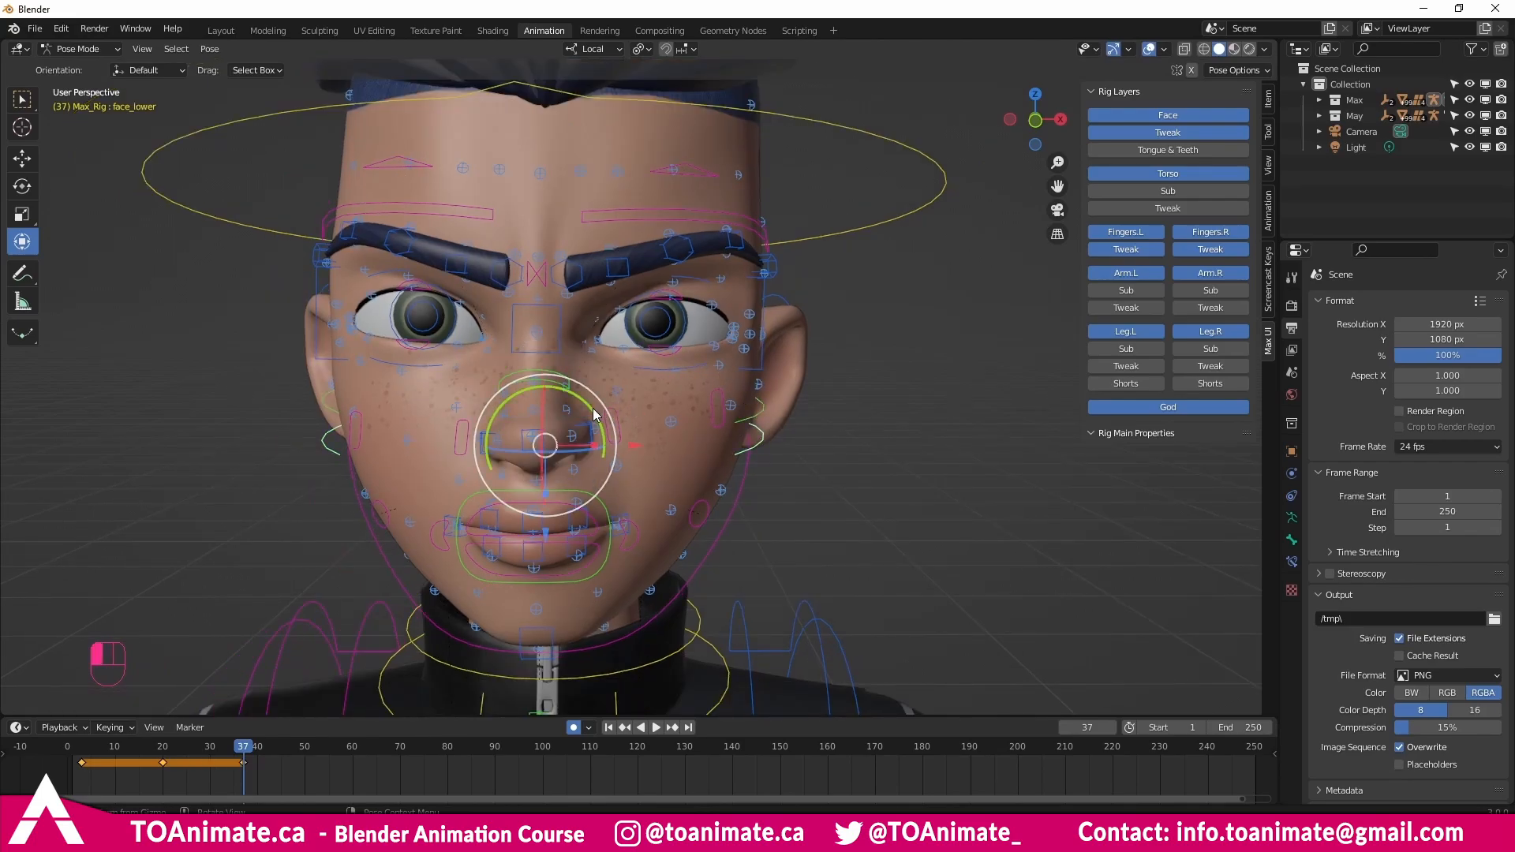
{"action": "left_click_drag", "start_coordinate": [594, 416], "coordinate": [581, 406]}
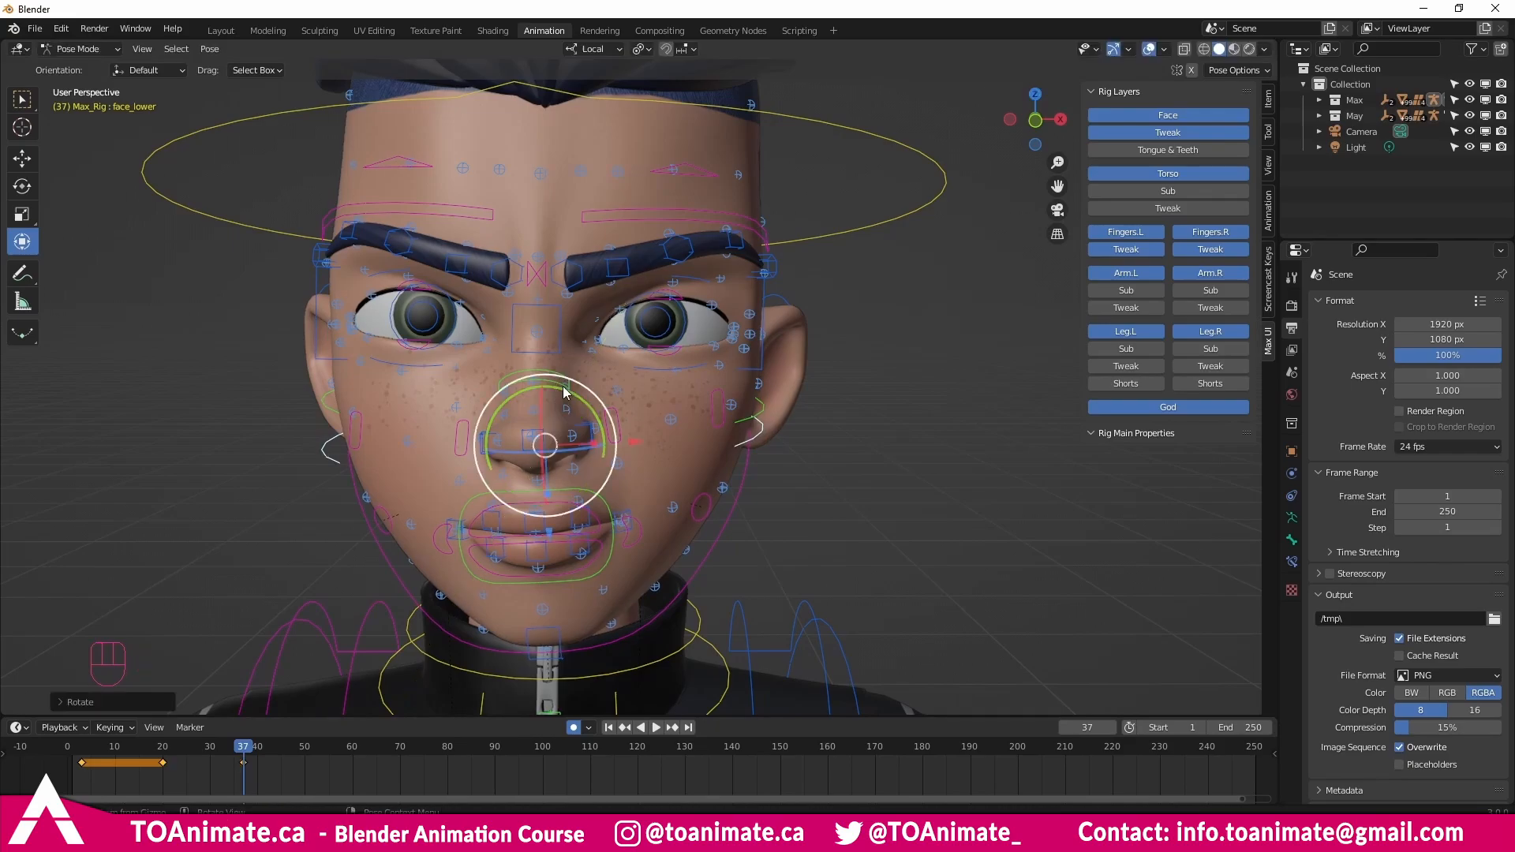
Shift the jaw stretch control below the chin sideways along its local X axis, and undo the last changes.
{"action": "scroll", "coordinate": [563, 543], "scroll_direction": "up", "scroll_amount": 2}
{"action": "middle_click_drag", "start_coordinate": [531, 538], "coordinate": [541, 325], "text": "shift"}
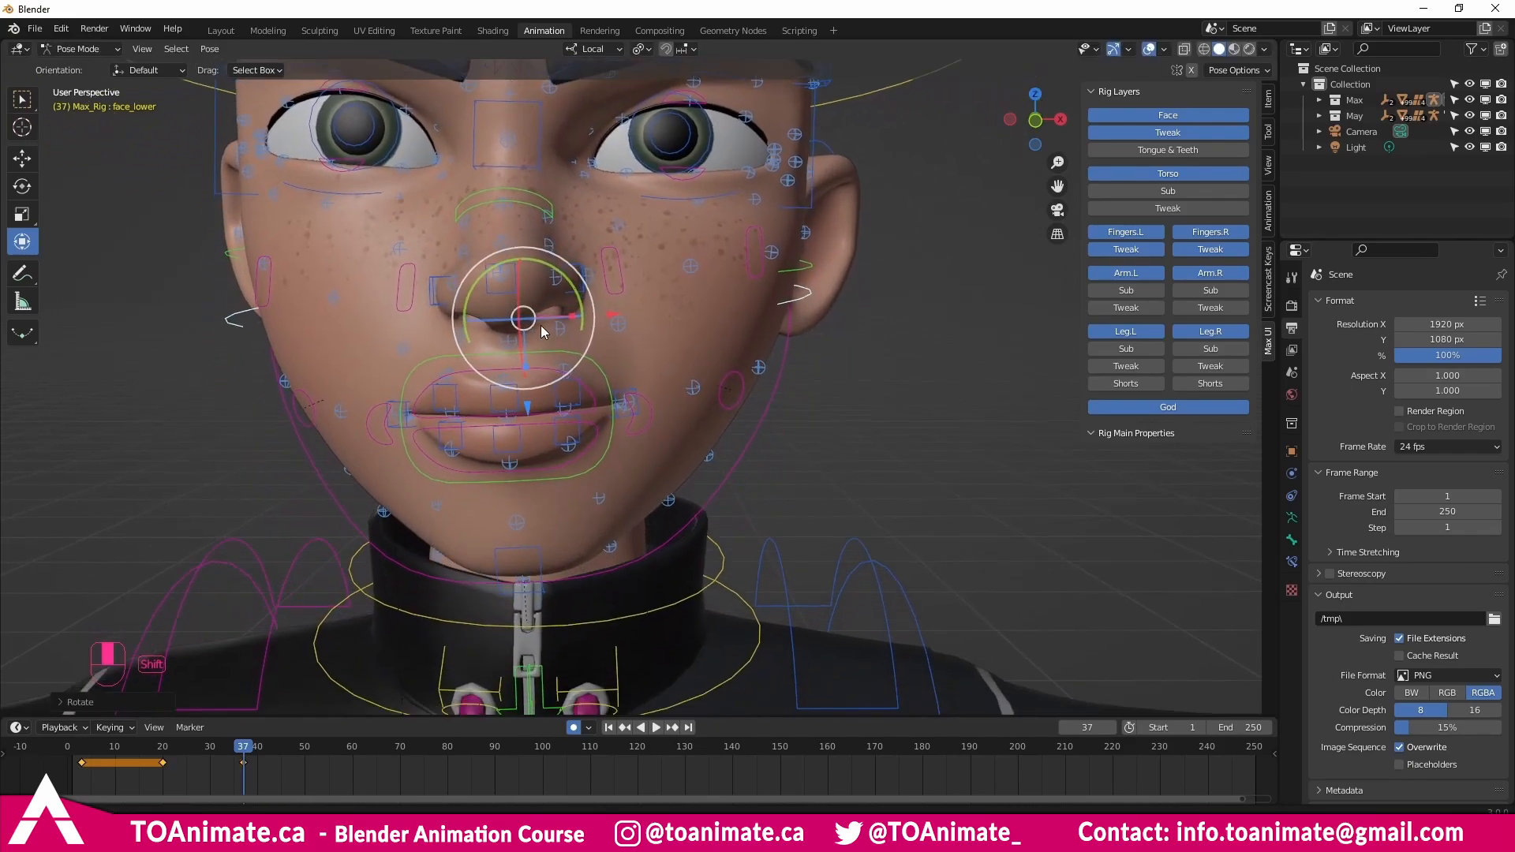
{"action": "left_click", "coordinate": [590, 617]}
{"action": "left_click", "coordinate": [592, 620]}
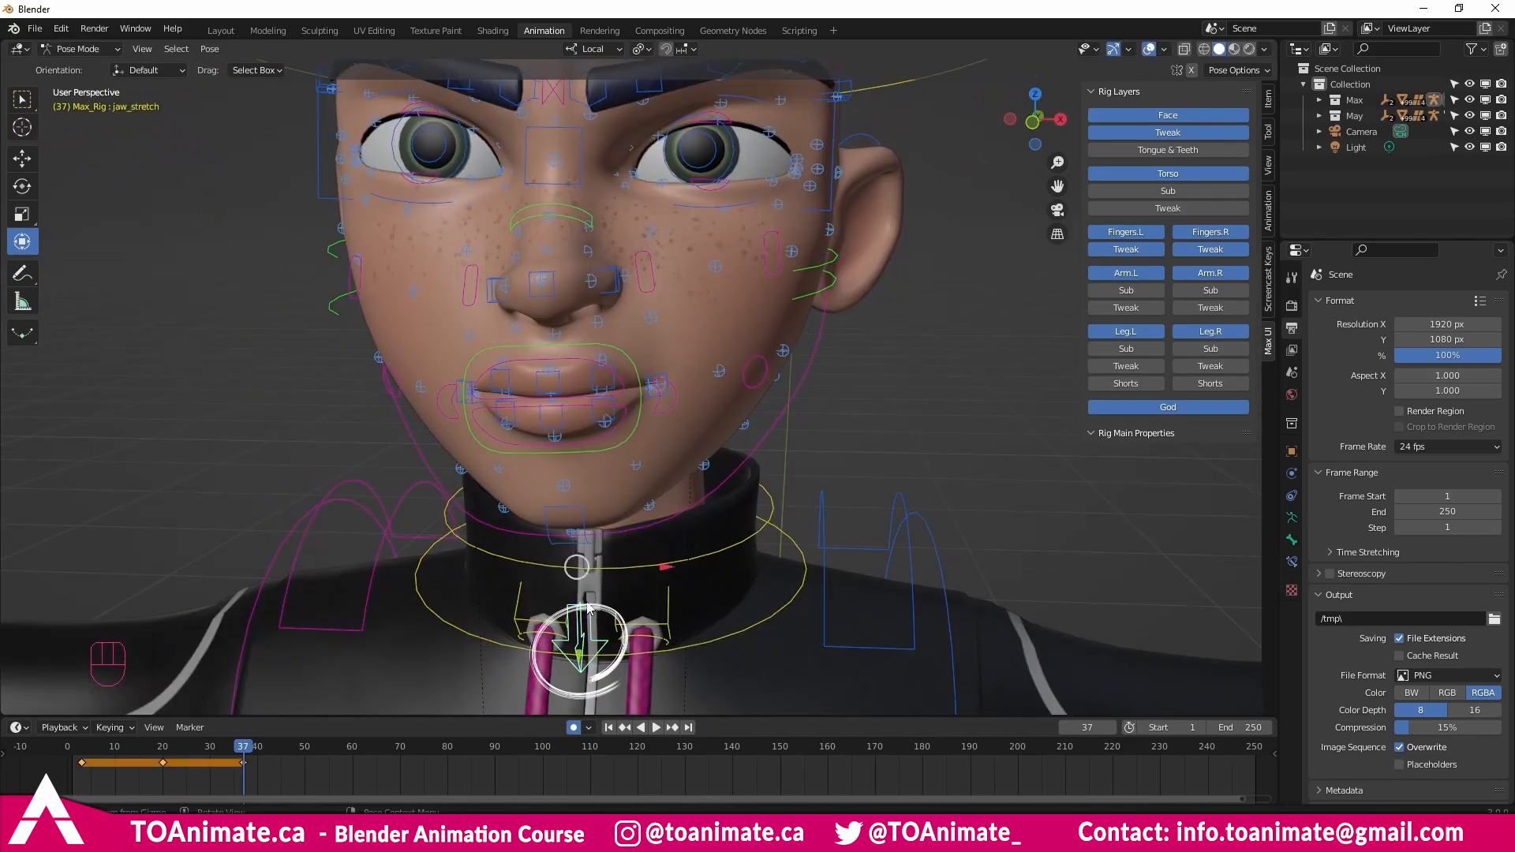
{"action": "mouse_move", "coordinate": [592, 623]}
{"action": "middle_mouse_down", "text": "shift"}
{"action": "mouse_move", "coordinate": [592, 570]}
{"action": "mouse_move", "coordinate": [583, 631]}
{"action": "middle_mouse_up", "text": "shift"}
{"action": "left_click_drag", "start_coordinate": [580, 631], "coordinate": [652, 631]}
{"action": "right_click", "coordinate": [652, 631]}
{"action": "key", "text": "g"}
{"action": "key", "text": "x"}
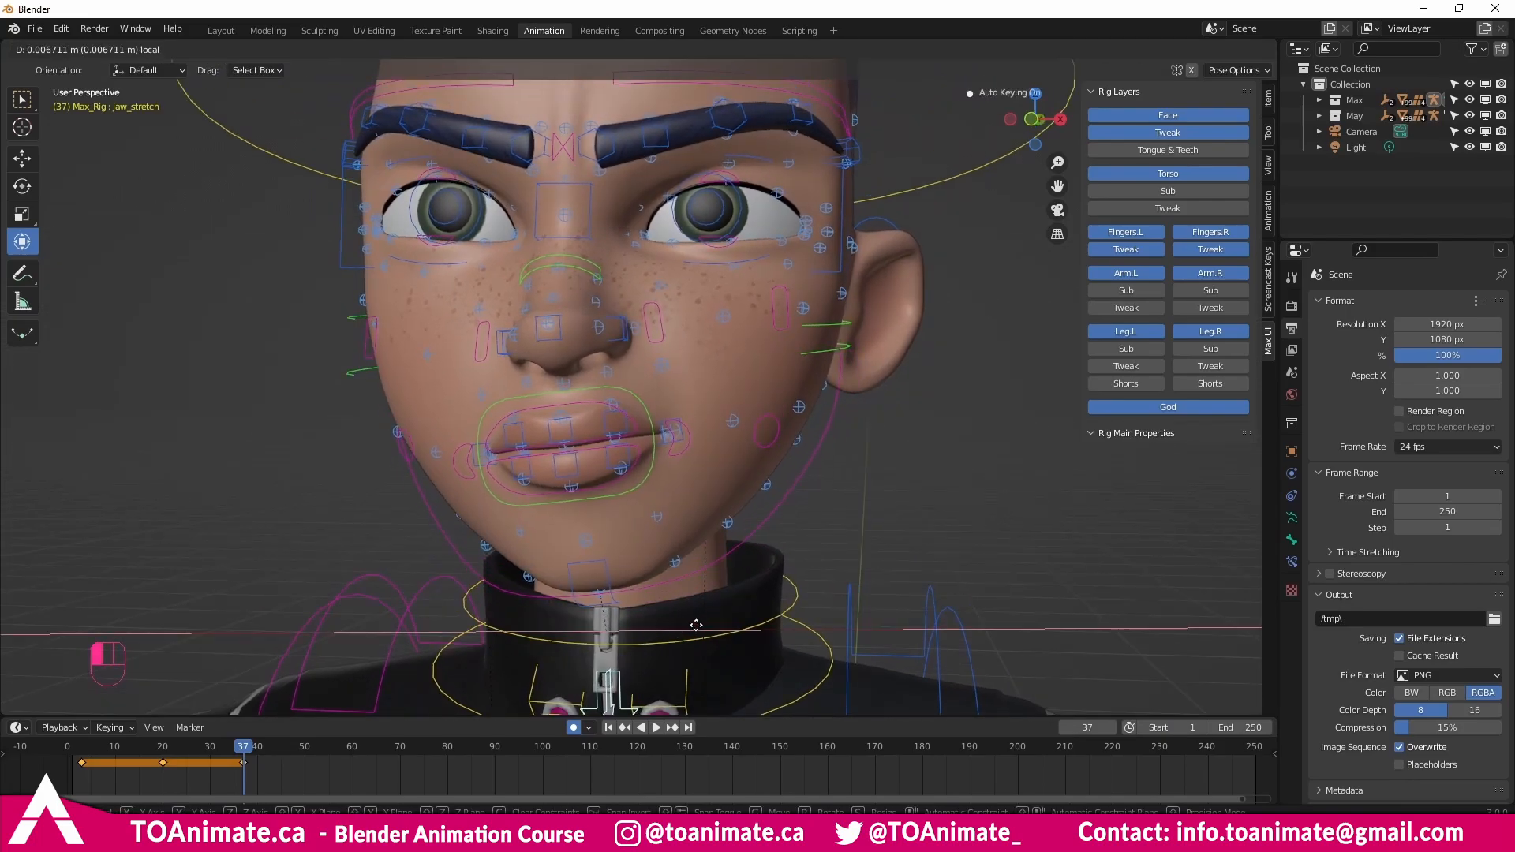
{"action": "left_click", "coordinate": [692, 518]}
{"action": "key", "text": "ctrl+z"}
{"action": "key", "text": "ctrl+z"}
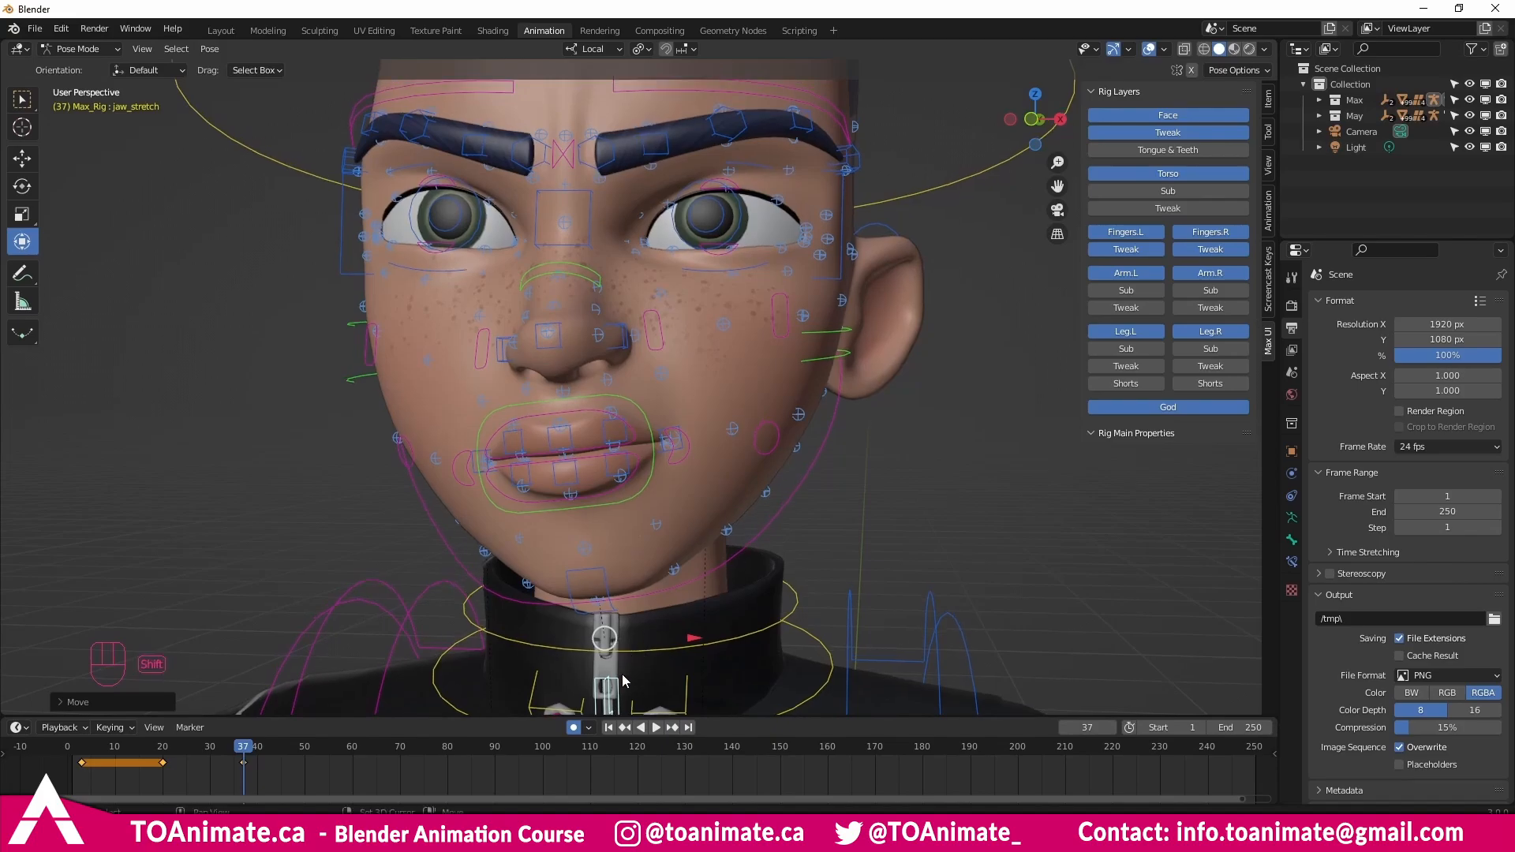
Try raising the jaw stretch control towards the chin.
{"action": "middle_click_drag", "start_coordinate": [622, 675], "coordinate": [633, 630], "text": "shift"}
{"action": "left_click_drag", "start_coordinate": [616, 674], "coordinate": [641, 573]}
{"action": "scroll", "coordinate": [693, 502], "scroll_direction": "up", "scroll_amount": 3}
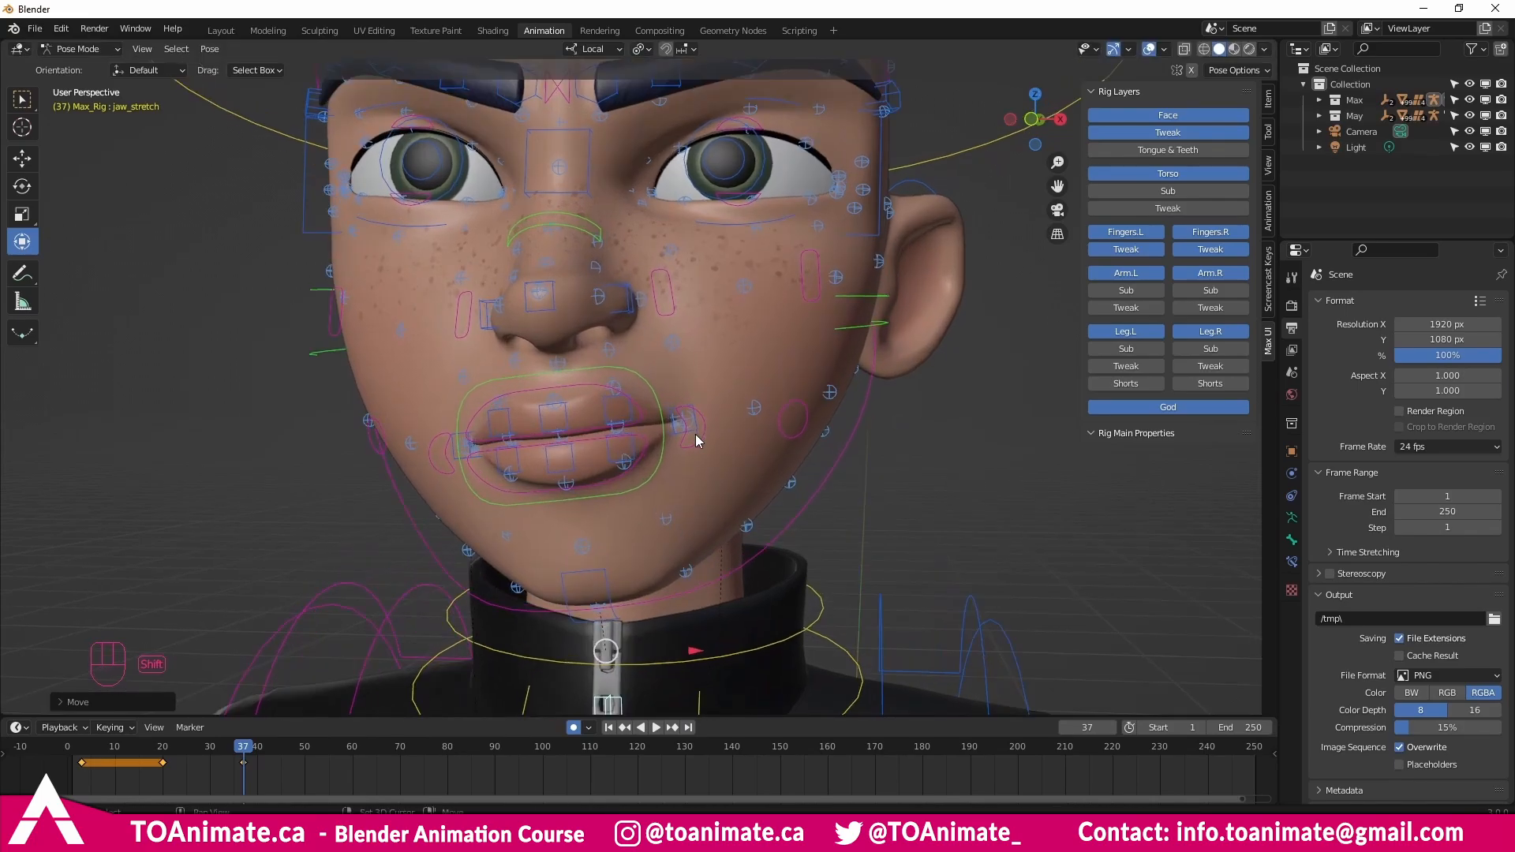
Move the left mouth corner control up and outward to pull the lips into a one-sided smile.
{"action": "left_click", "coordinate": [688, 498]}
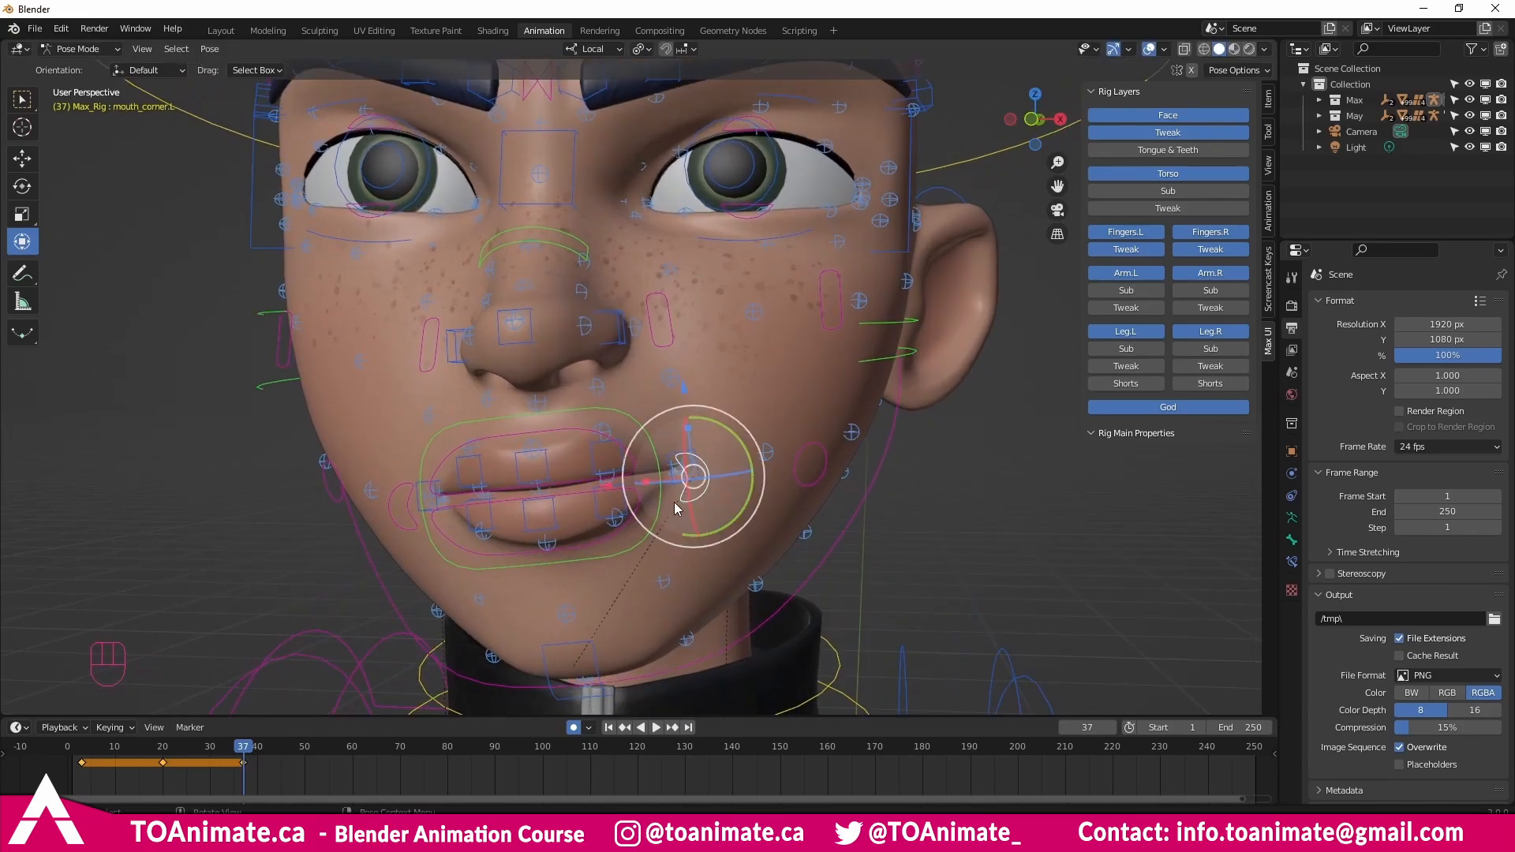
{"action": "middle_click_drag", "start_coordinate": [677, 506], "coordinate": [547, 521]}
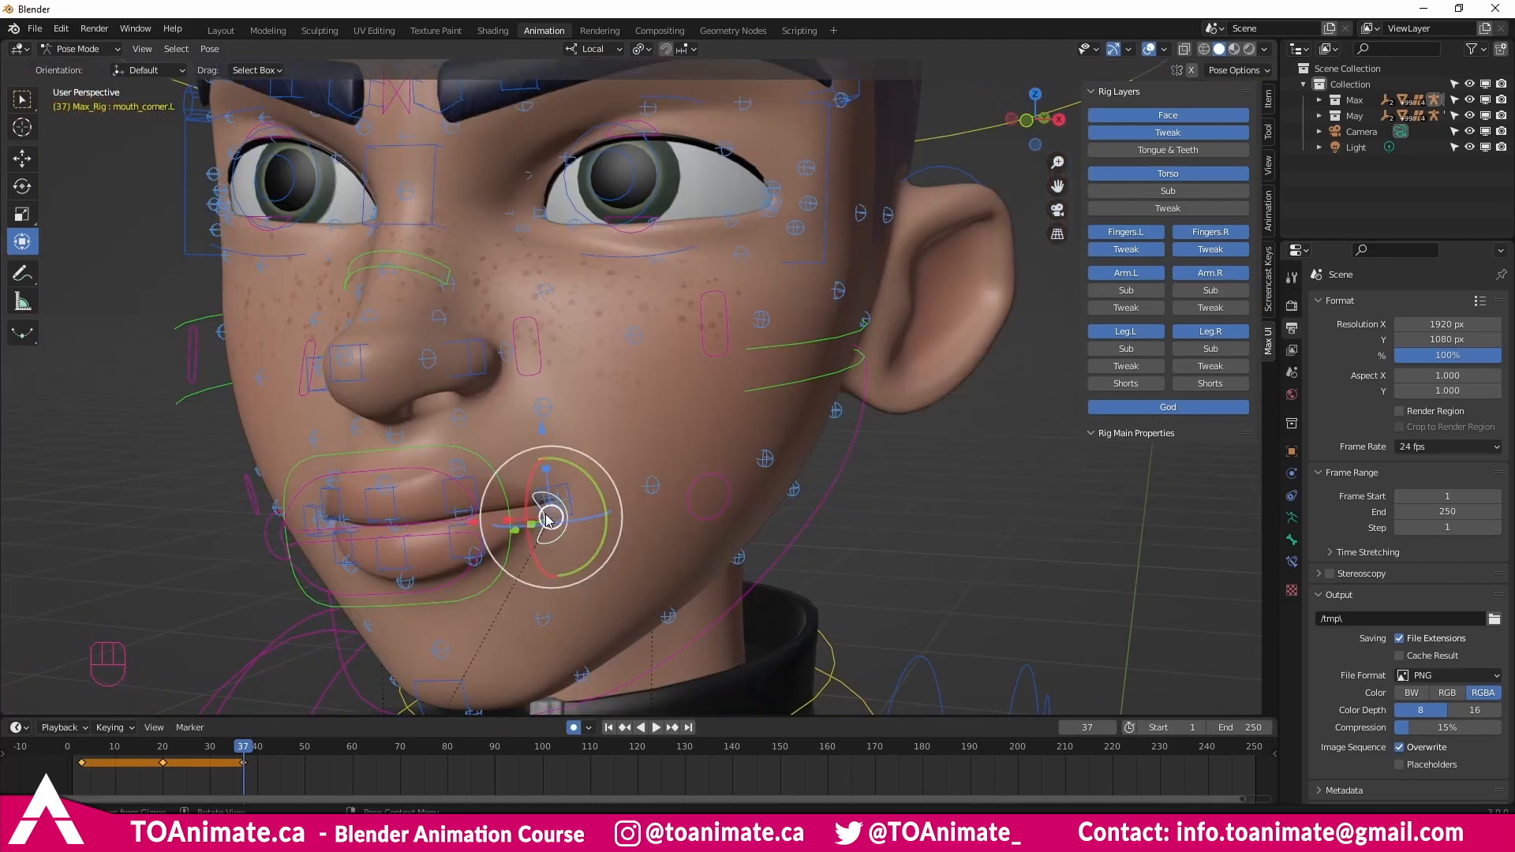
{"action": "left_click_drag", "start_coordinate": [546, 521], "coordinate": [584, 464]}
{"action": "middle_click_drag", "start_coordinate": [581, 464], "coordinate": [613, 451]}
{"action": "scroll", "coordinate": [604, 451], "scroll_direction": "down", "scroll_amount": 2}
{"action": "left_click_drag", "start_coordinate": [565, 444], "coordinate": [565, 458]}
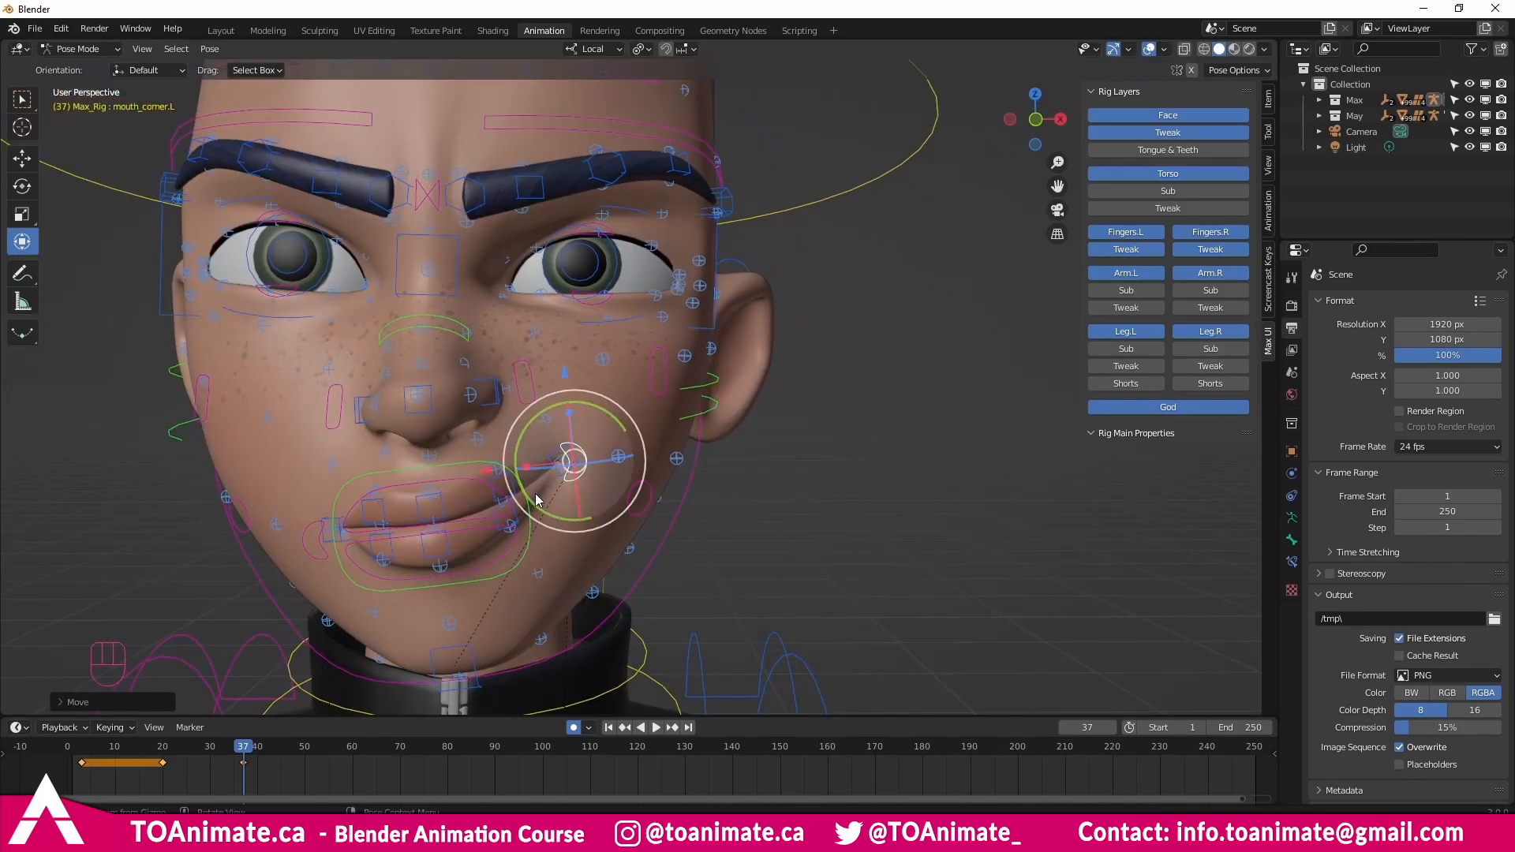
Select the left upper and lower lip controls together and move them slightly downward beneath the raised mouth corner.
{"action": "scroll", "coordinate": [533, 497], "scroll_direction": "up", "scroll_amount": 1}
{"action": "middle_click_drag", "start_coordinate": [503, 518], "coordinate": [572, 502], "text": "shift"}
{"action": "scroll", "coordinate": [573, 503], "scroll_direction": "up", "scroll_amount": 1}
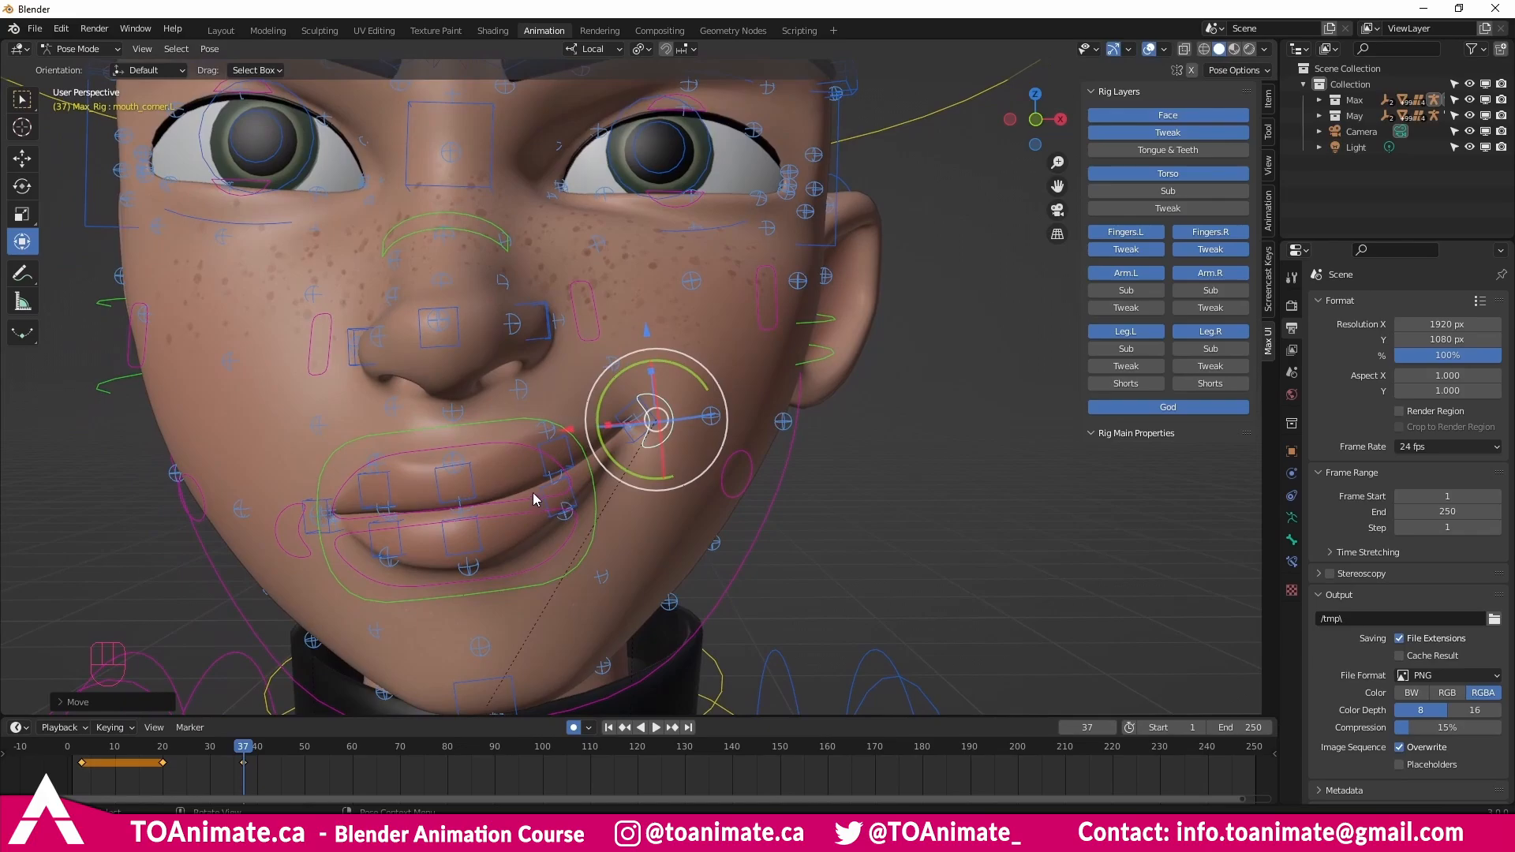
{"action": "left_click", "coordinate": [575, 453], "text": "shift"}
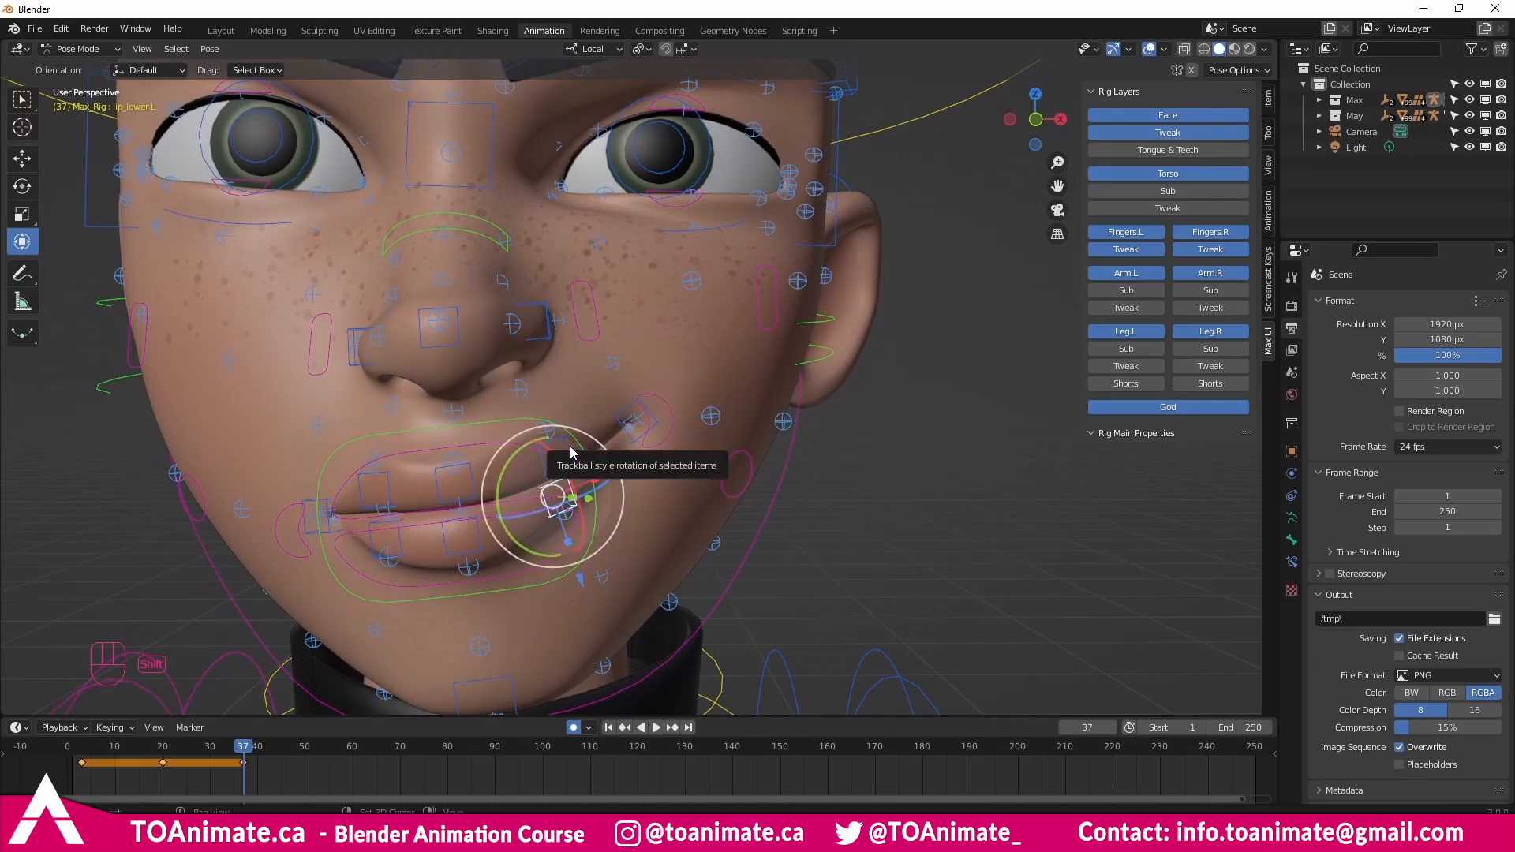
{"action": "left_click", "coordinate": [570, 471], "text": "shift"}
{"action": "left_click_drag", "start_coordinate": [557, 478], "coordinate": [562, 491]}
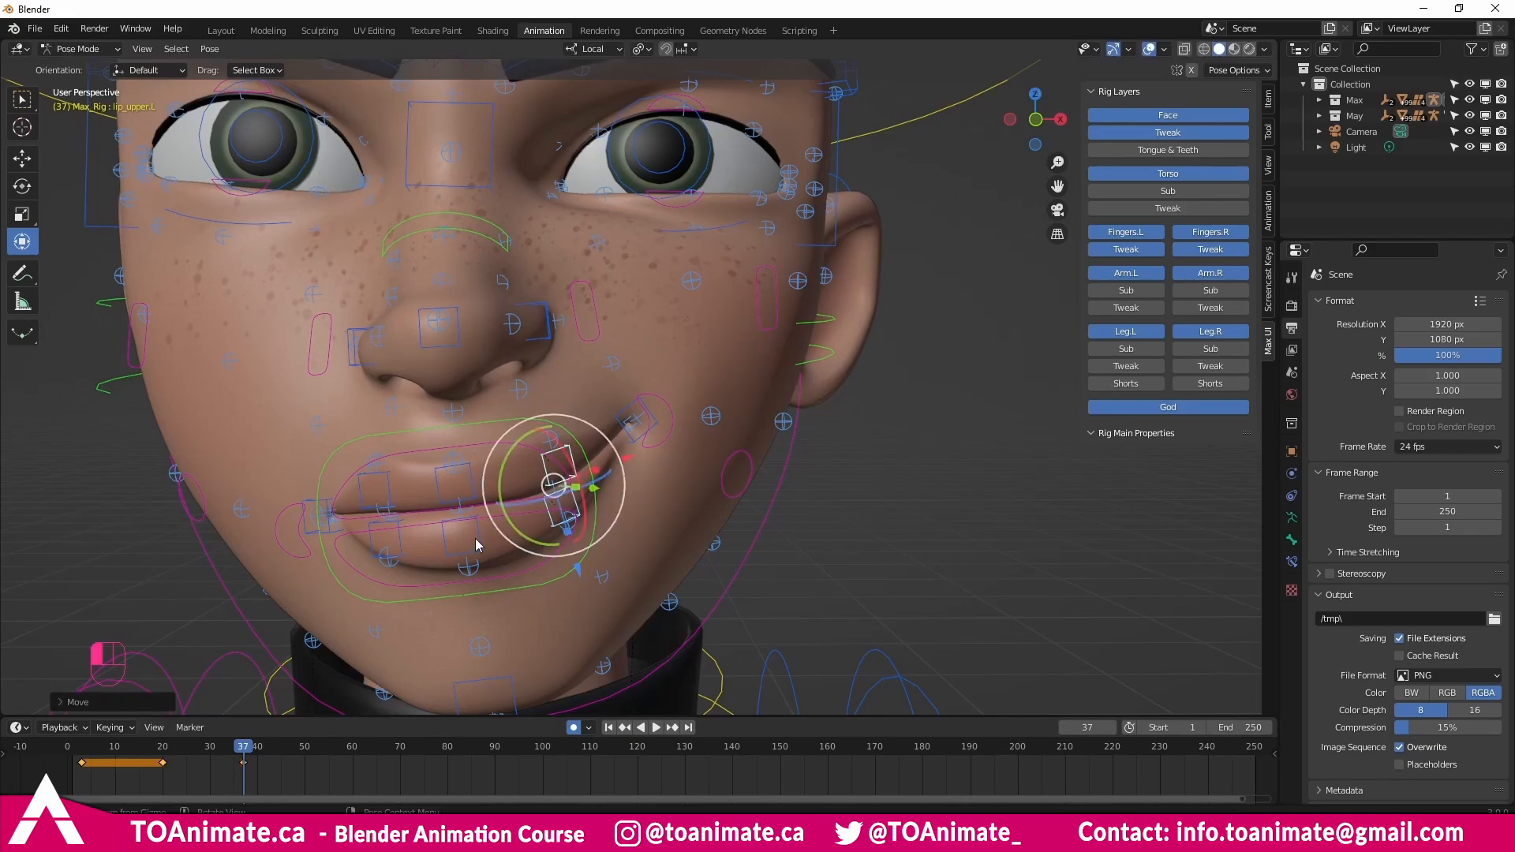
Shift the middle upper and lower lip controls slightly towards the smiling side, and check the expression without the rig overlays.
{"action": "left_click", "coordinate": [472, 496]}
{"action": "left_click", "coordinate": [476, 545], "text": "shift"}
{"action": "left_click_drag", "start_coordinate": [467, 510], "coordinate": [477, 515]}
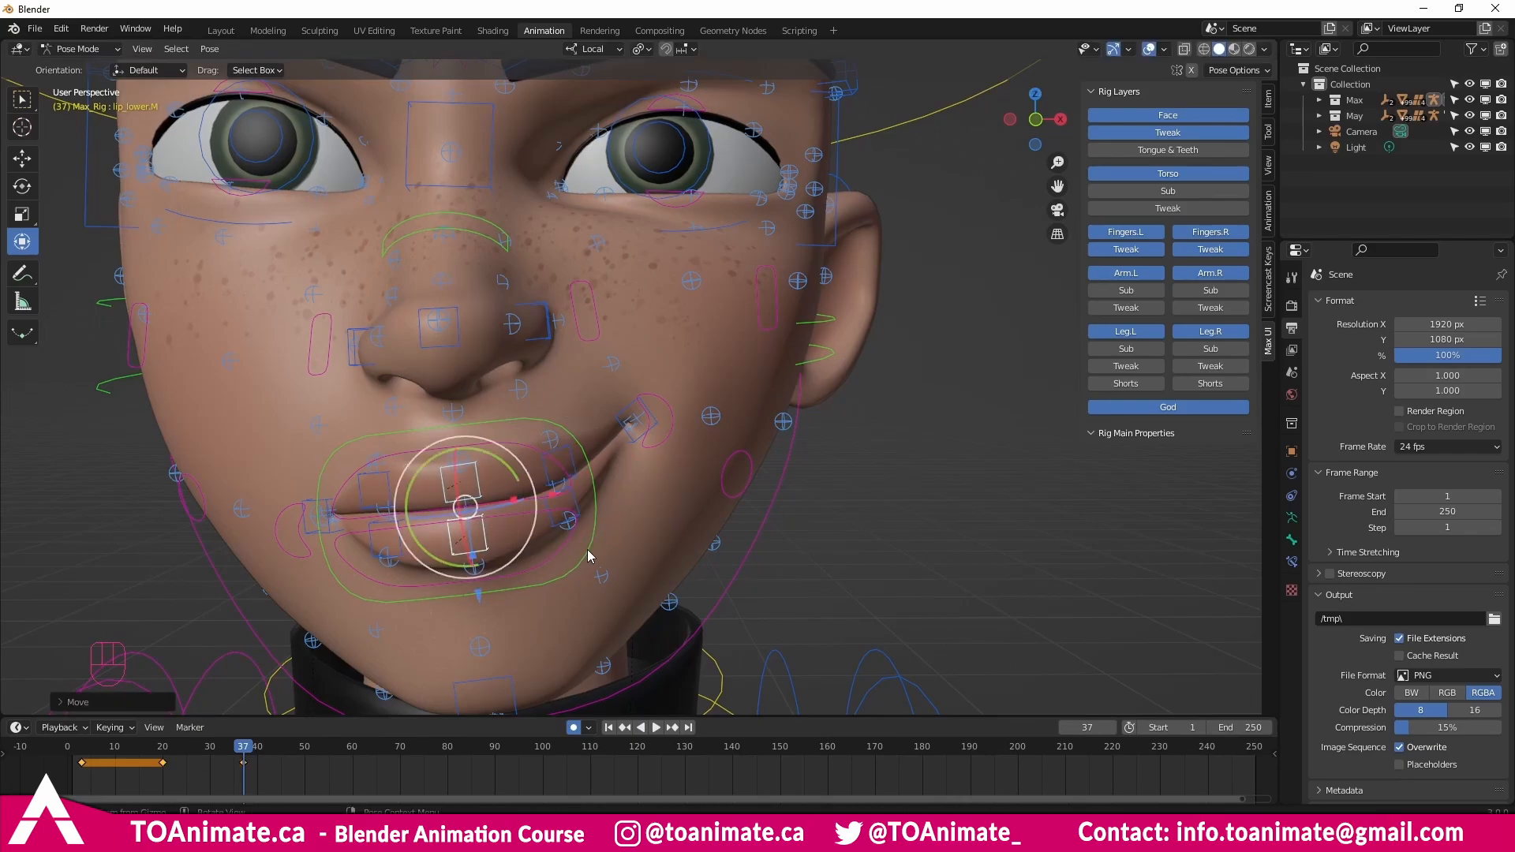
{"action": "mouse_move", "coordinate": [623, 535]}
{"action": "middle_mouse_down"}
{"action": "mouse_move", "coordinate": [592, 524]}
{"action": "mouse_move", "coordinate": [622, 515]}
{"action": "middle_mouse_up"}
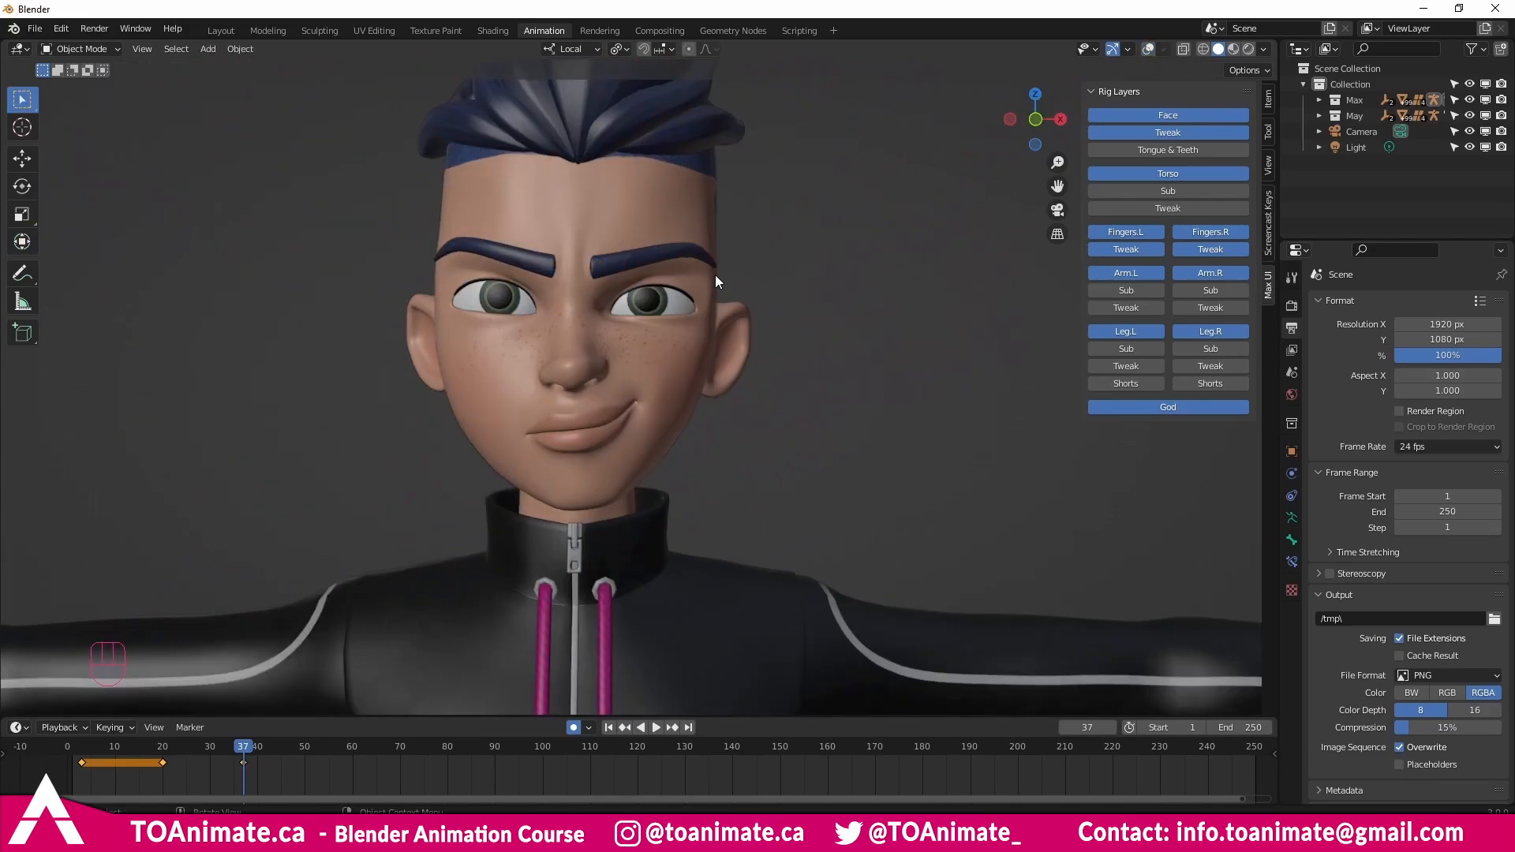
{"action": "scroll", "coordinate": [720, 261], "scroll_direction": "up", "scroll_amount": 5}
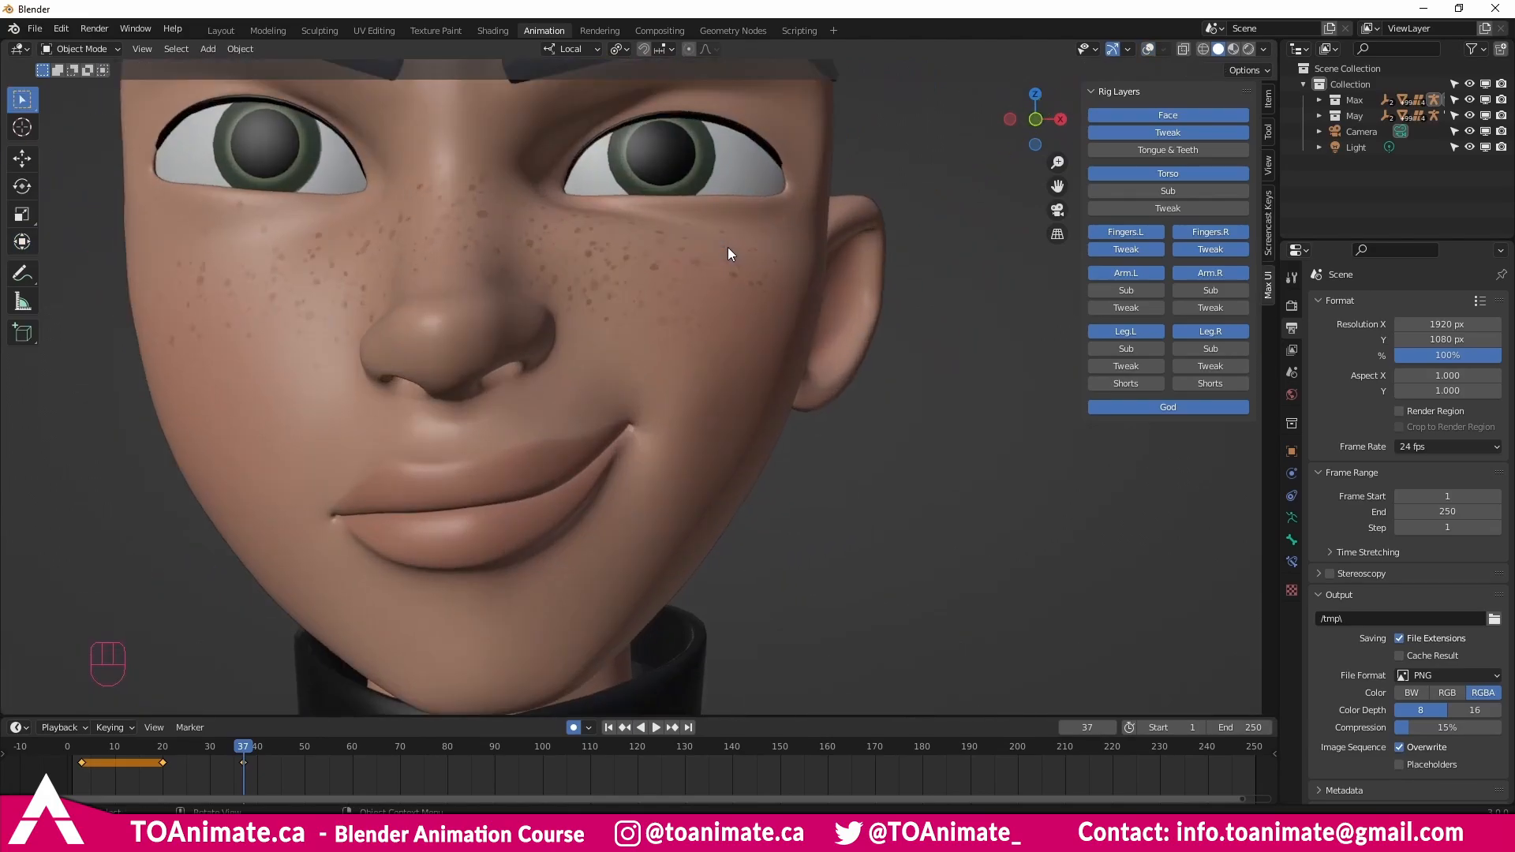
{"action": "key", "text": "shift+alt+z"}
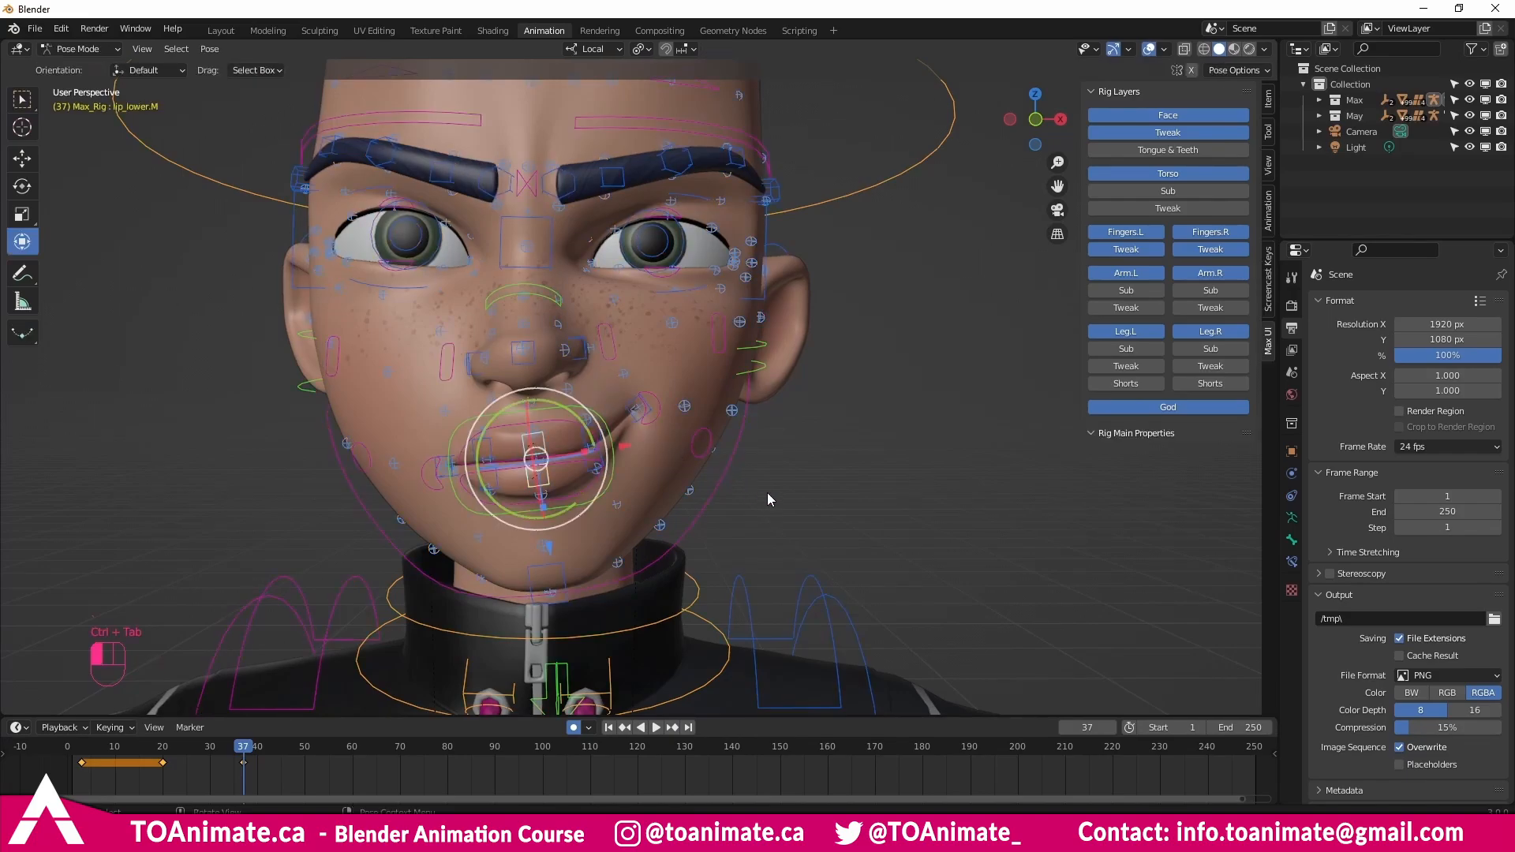
Rotate the jaw control about 9° around its local X axis to open the mouth.
{"action": "middle_click_drag", "start_coordinate": [767, 492], "coordinate": [671, 423]}
{"action": "left_click", "coordinate": [656, 428]}
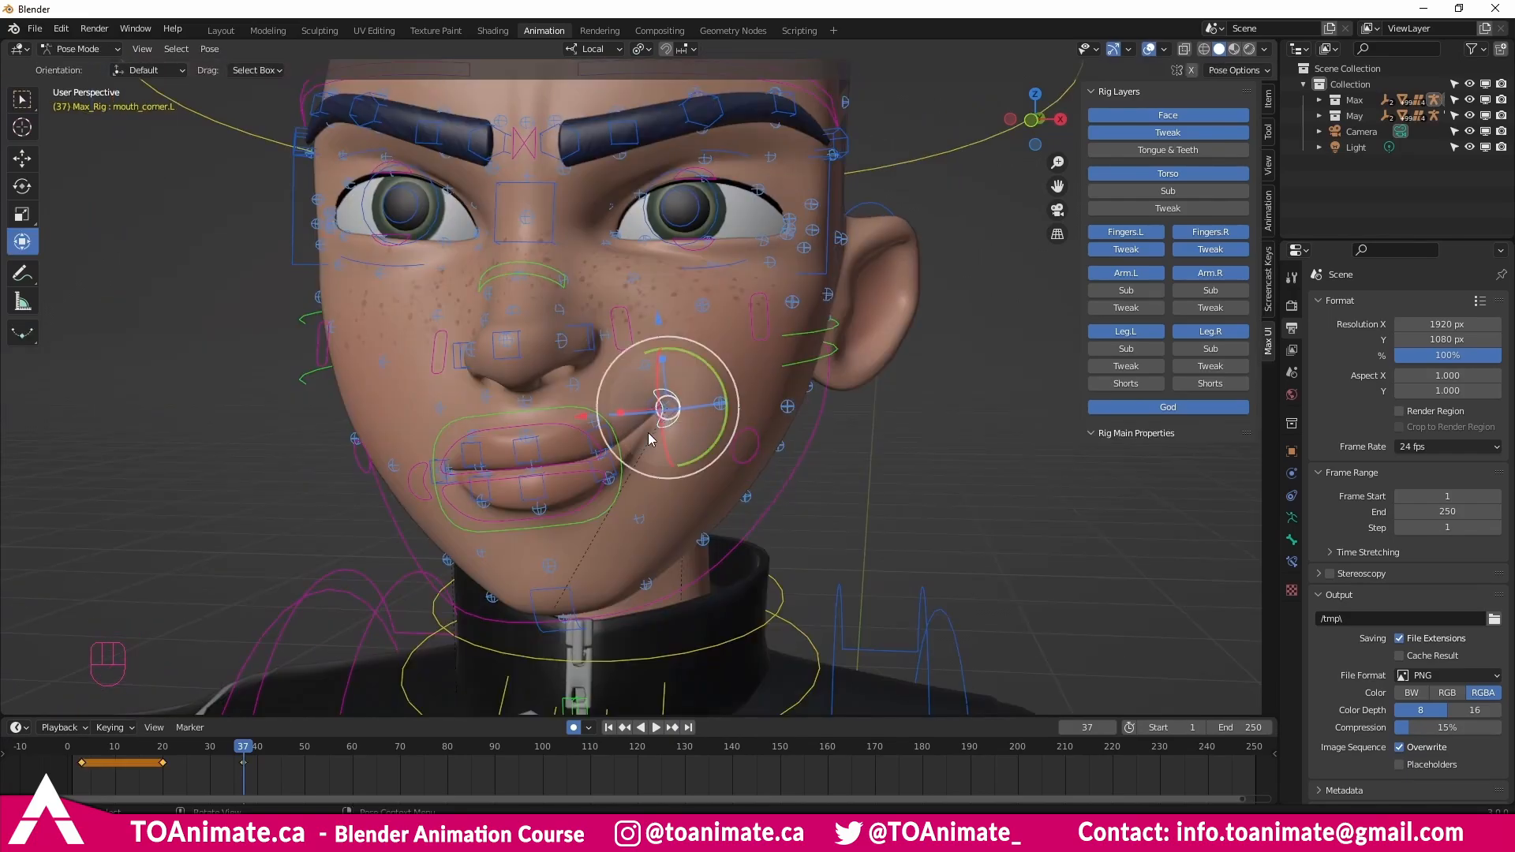
{"action": "left_click", "coordinate": [727, 560]}
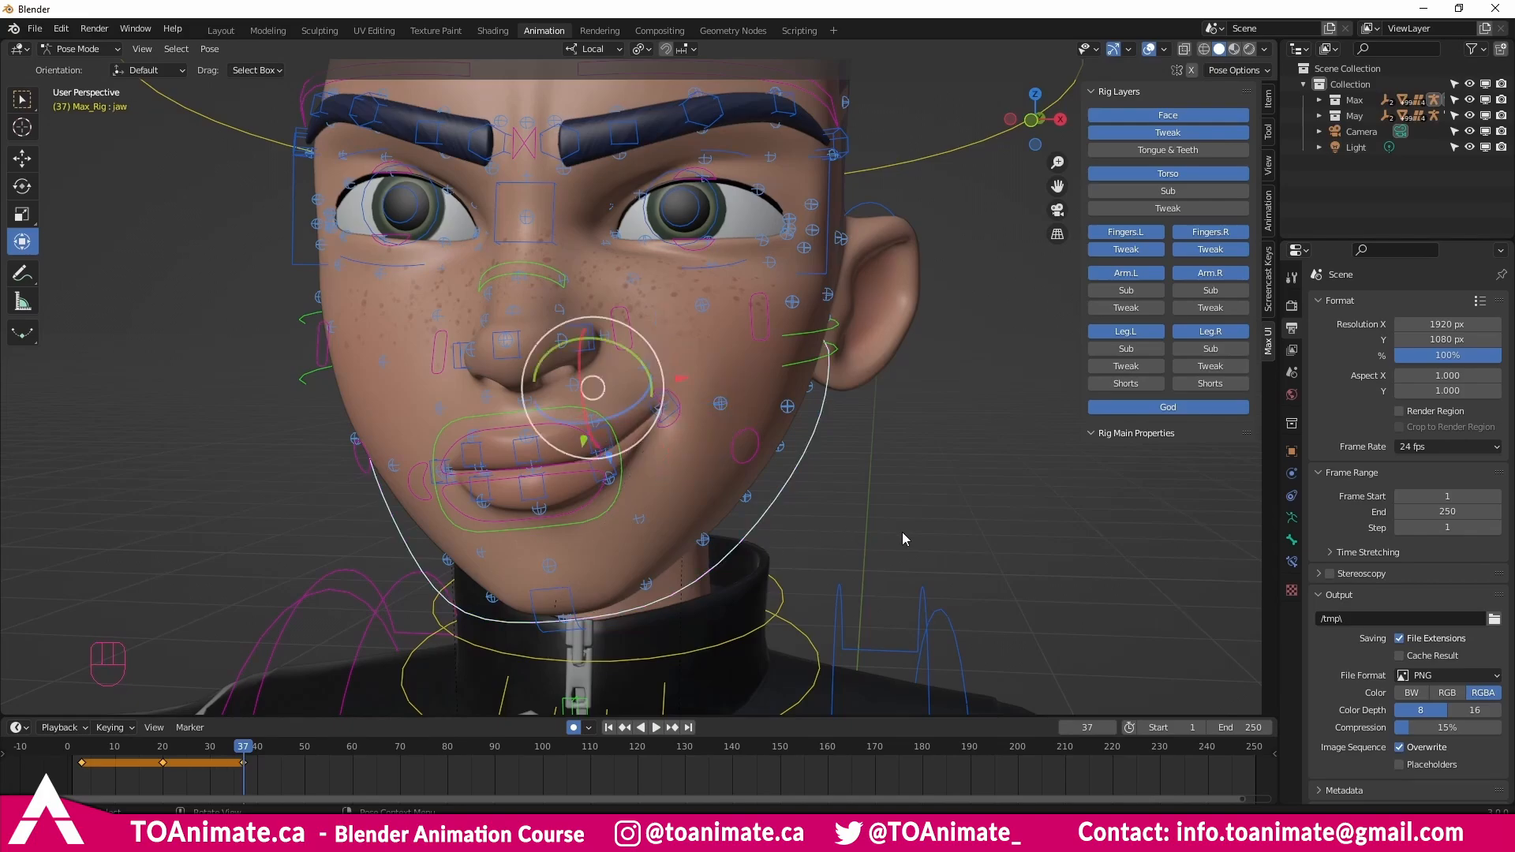
{"action": "mouse_move", "coordinate": [902, 532]}
{"action": "middle_mouse_down"}
{"action": "mouse_move", "coordinate": [794, 542]}
{"action": "mouse_move", "coordinate": [873, 532]}
{"action": "middle_mouse_up"}
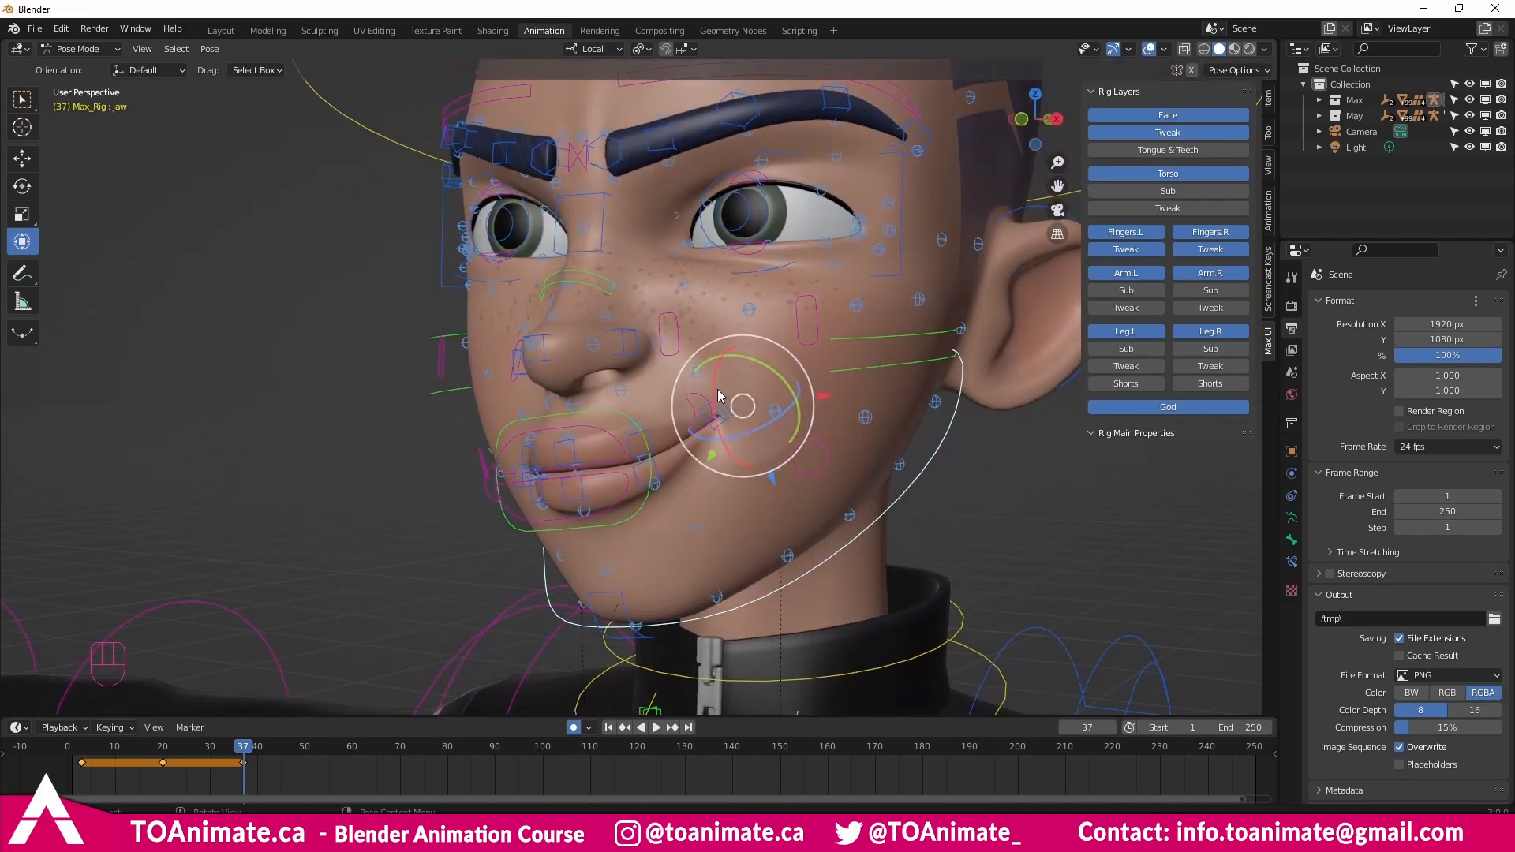
{"action": "key", "text": "r"}
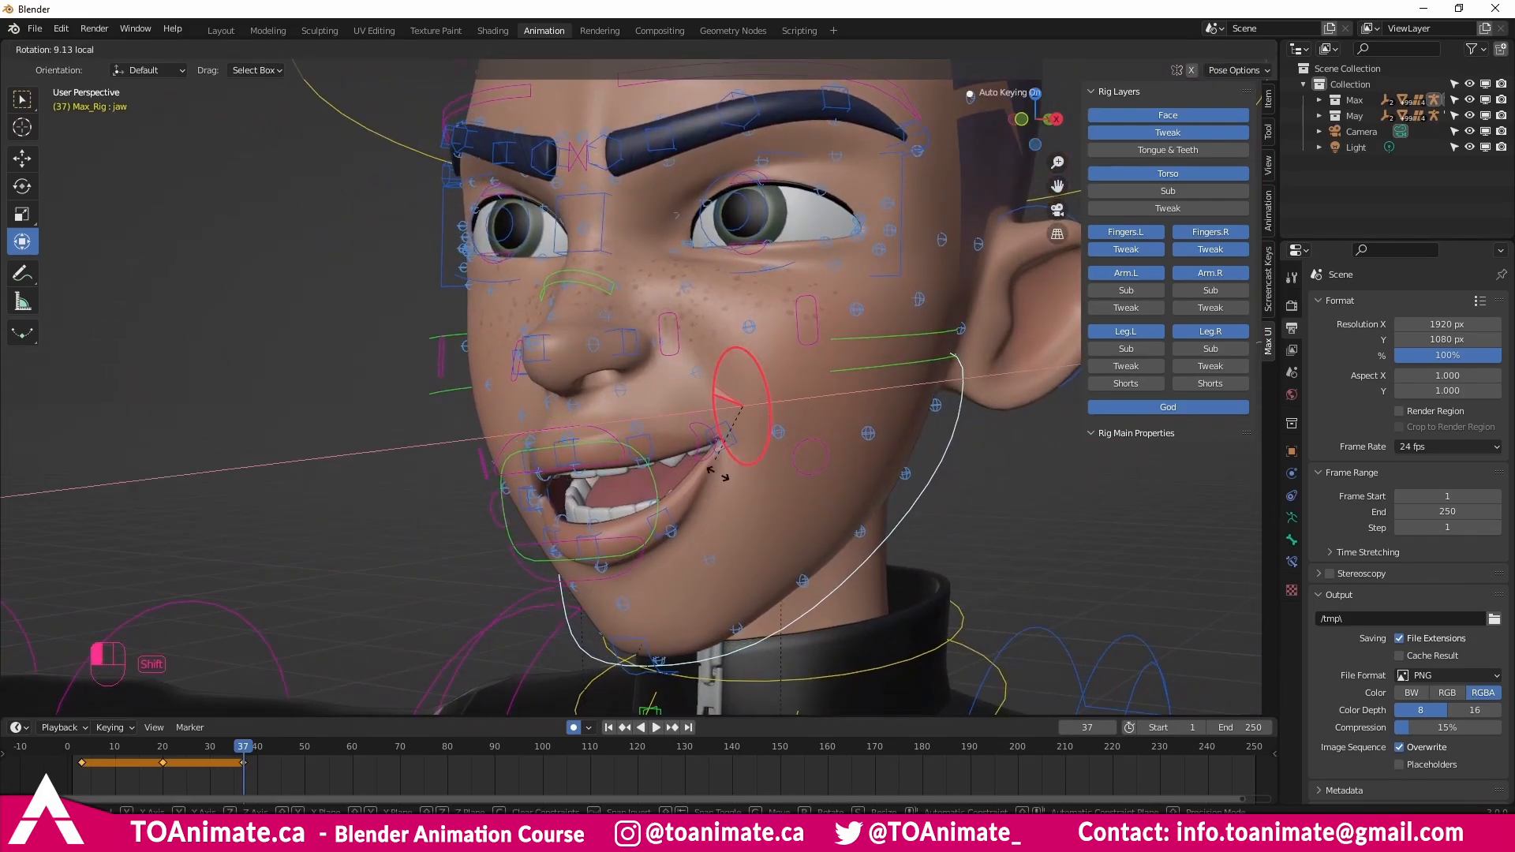
{"action": "left_click", "coordinate": [710, 404]}
Test scaling the left mouth corner control up and back down to part the lips, and clear its scale.
{"action": "middle_click_drag", "start_coordinate": [711, 404], "coordinate": [668, 475]}
{"action": "key", "text": "w"}
{"action": "left_click", "coordinate": [675, 473]}
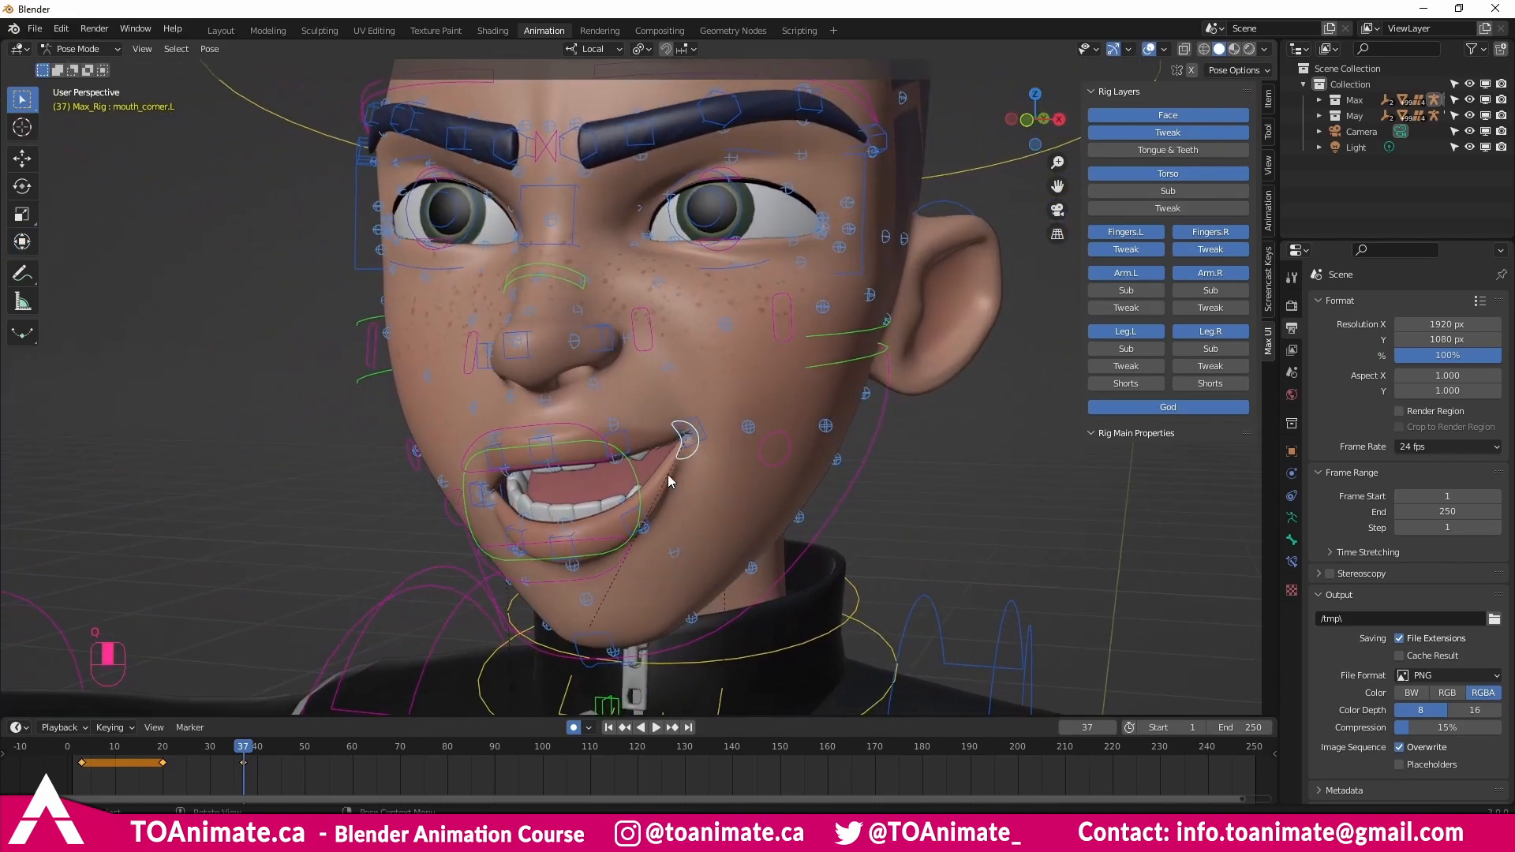
{"action": "key", "text": "s"}
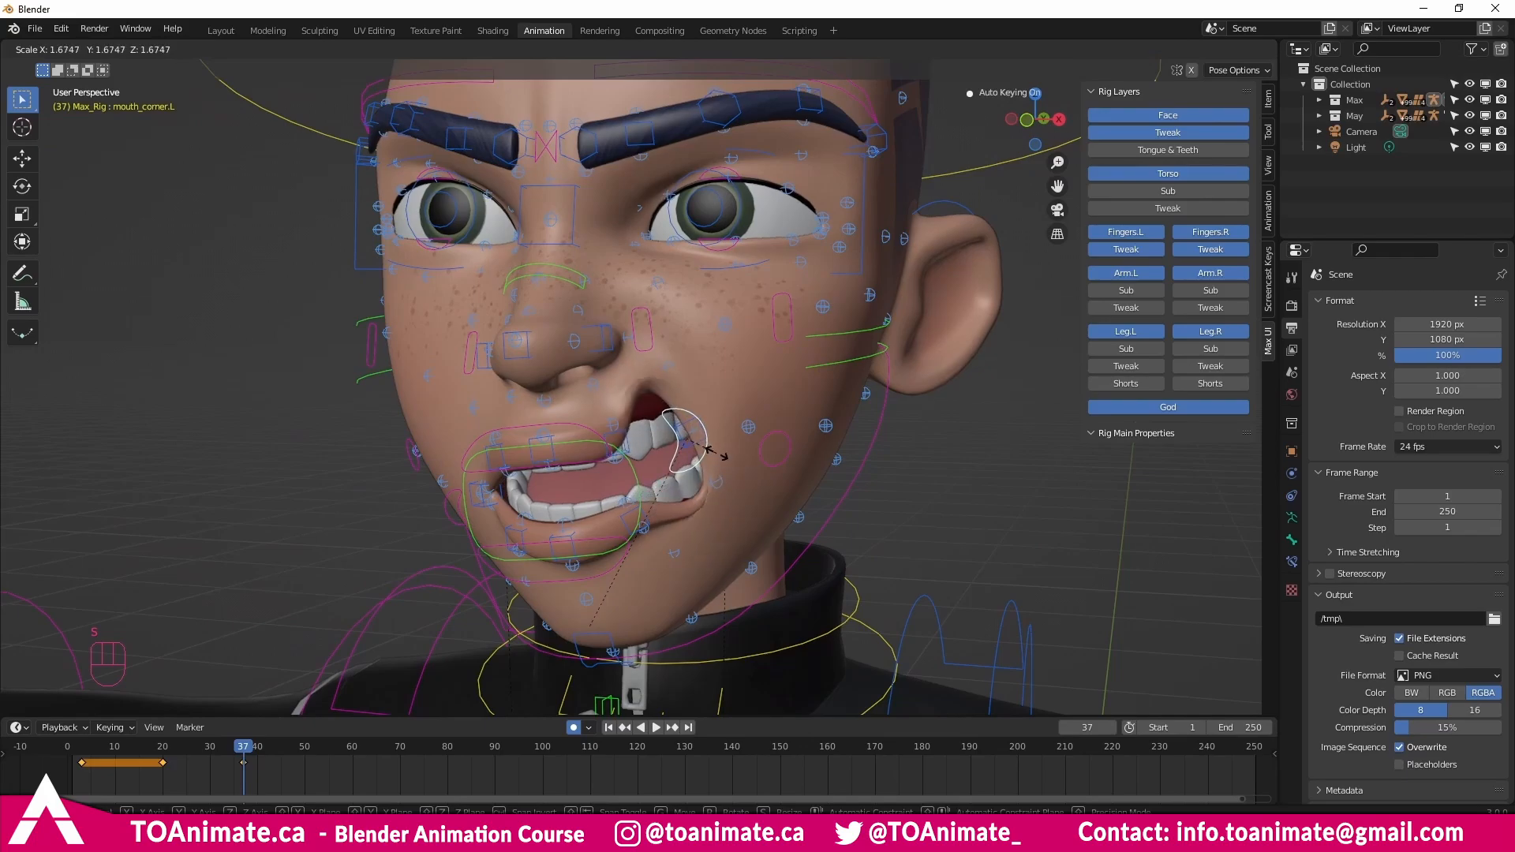
{"action": "left_click", "coordinate": [708, 455]}
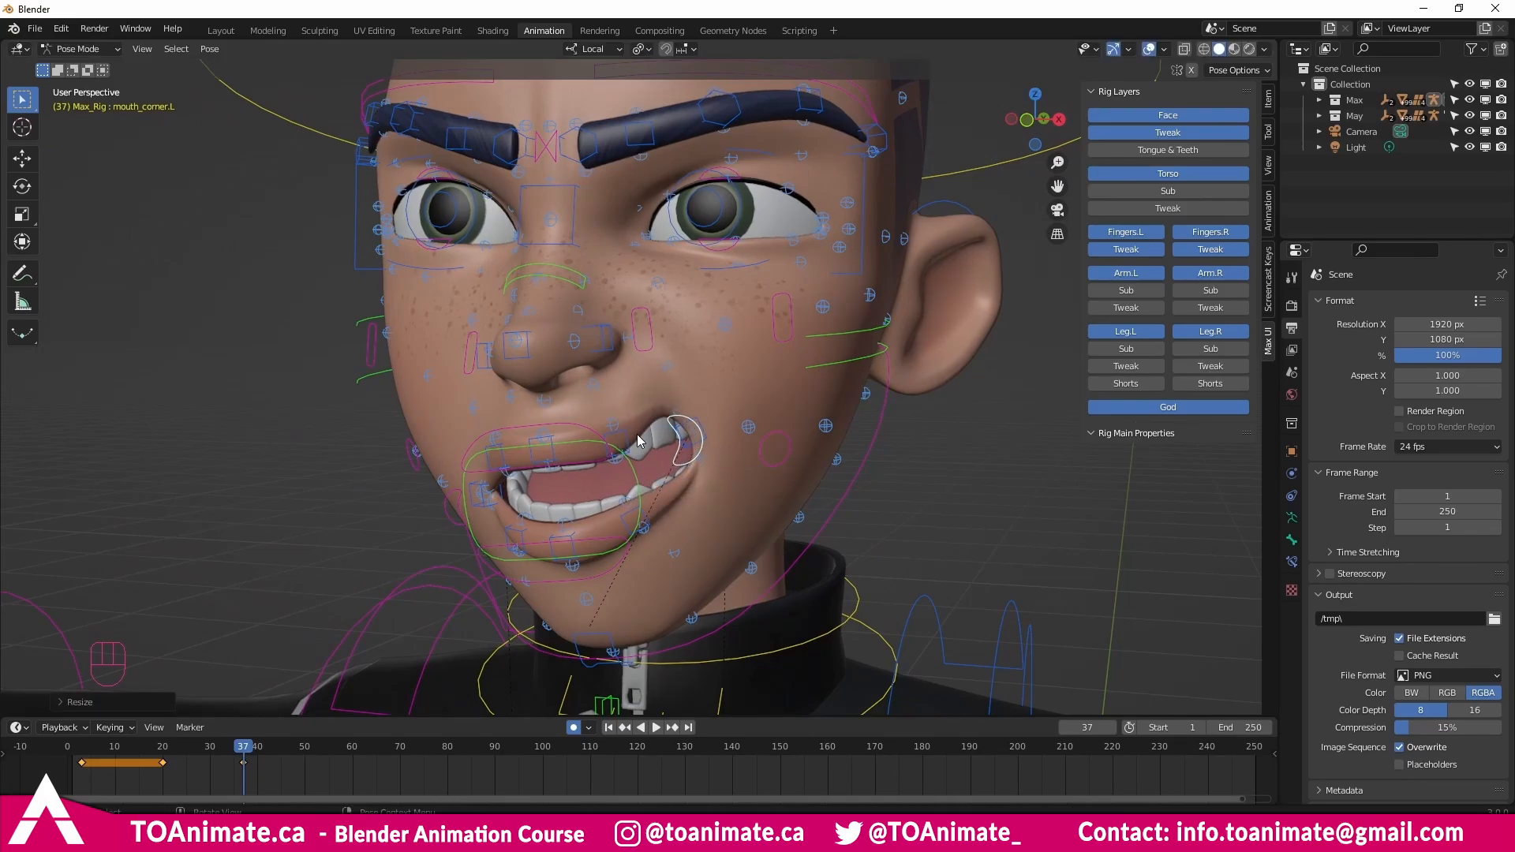
{"action": "key", "text": "s"}
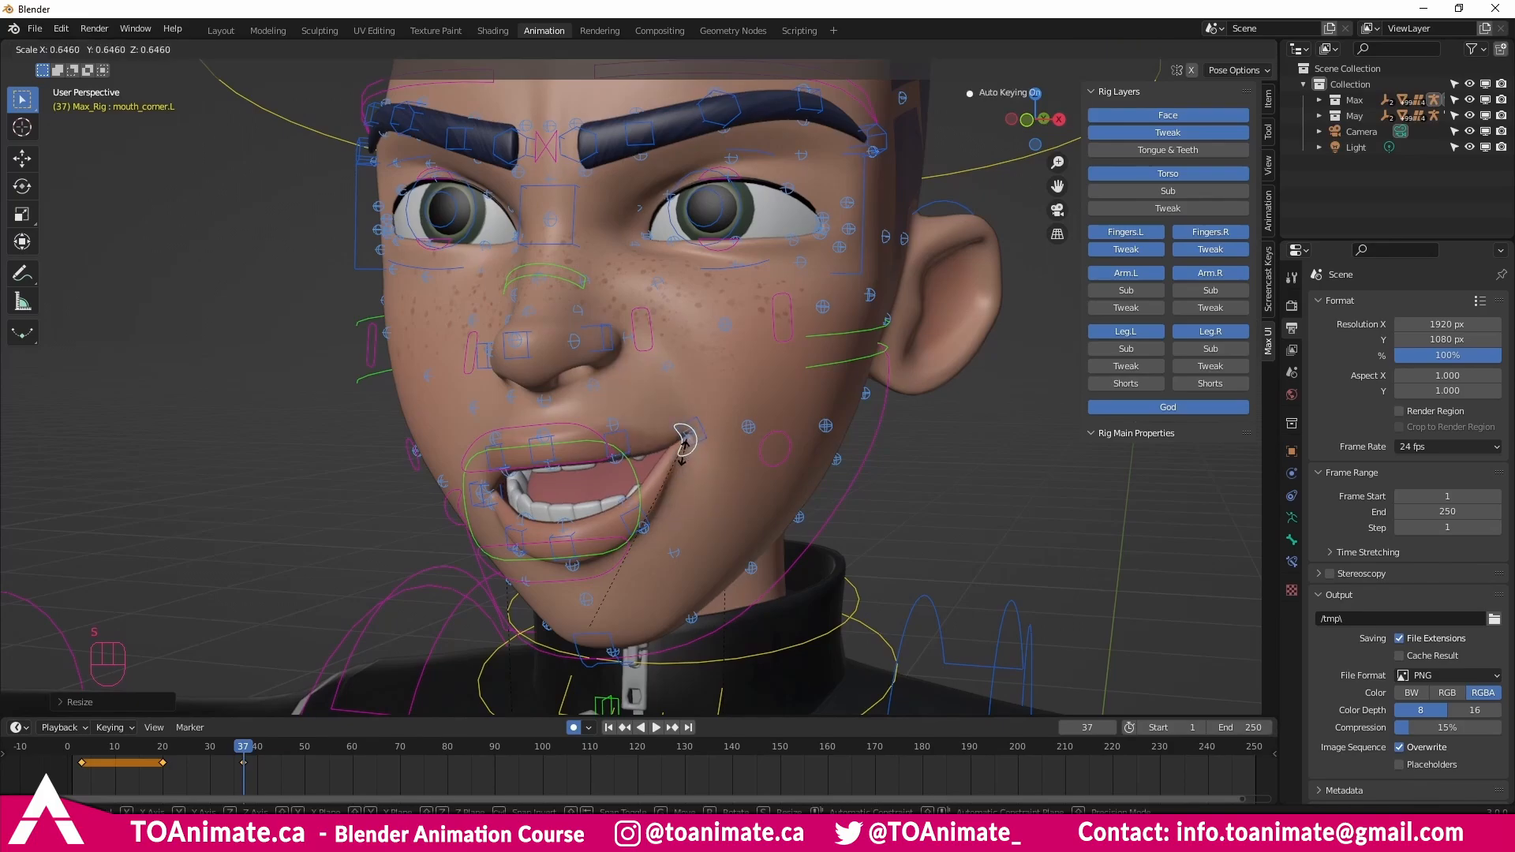
{"action": "left_click", "coordinate": [684, 456]}
{"action": "middle_click_drag", "start_coordinate": [684, 455], "coordinate": [733, 451]}
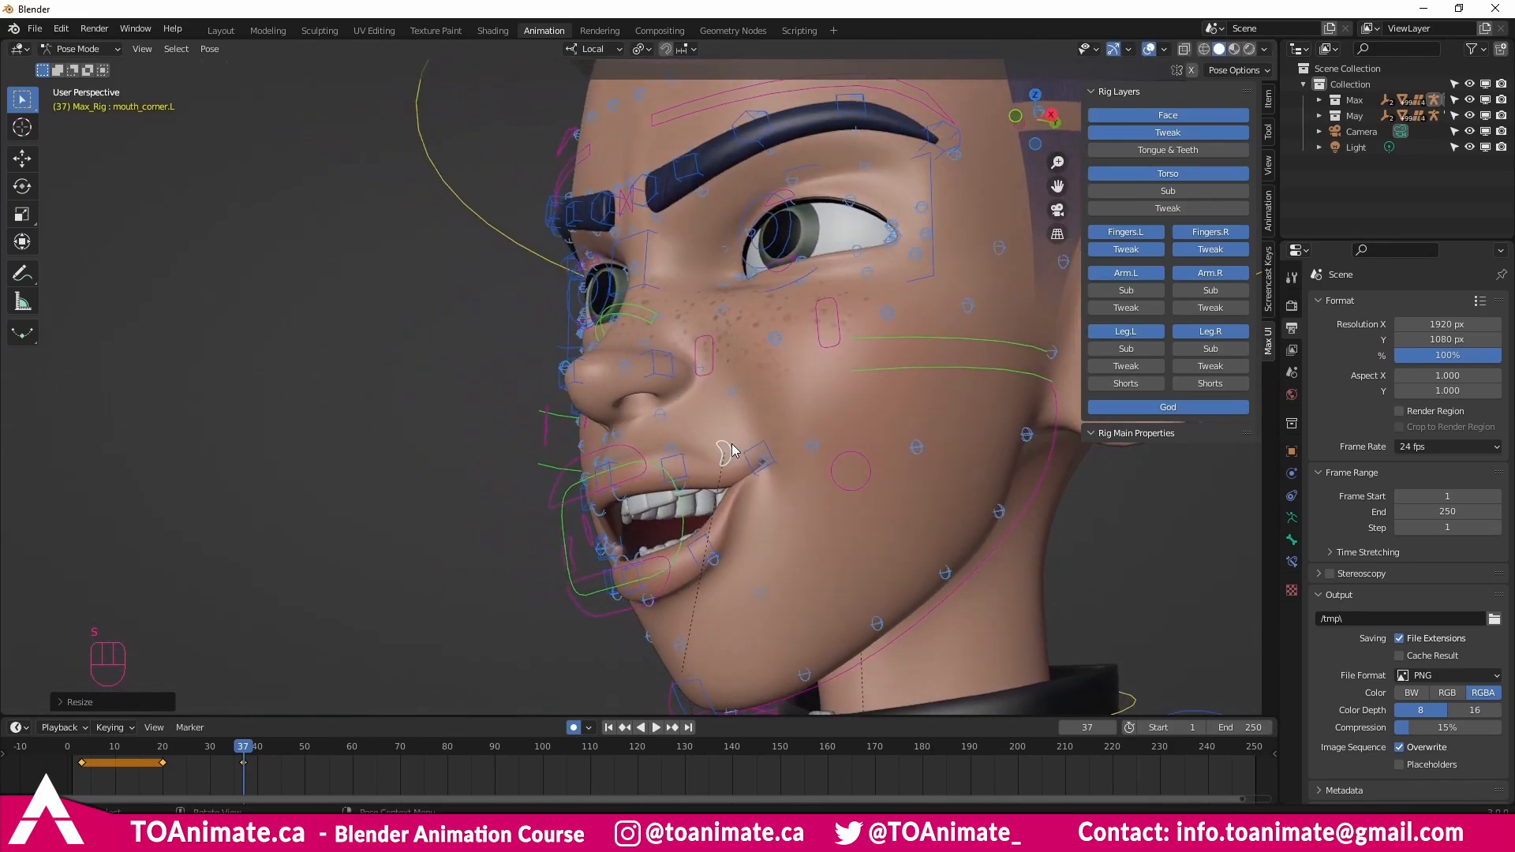
{"action": "middle_click_drag", "start_coordinate": [705, 505], "coordinate": [710, 403]}
{"action": "key", "text": "alt+s"}
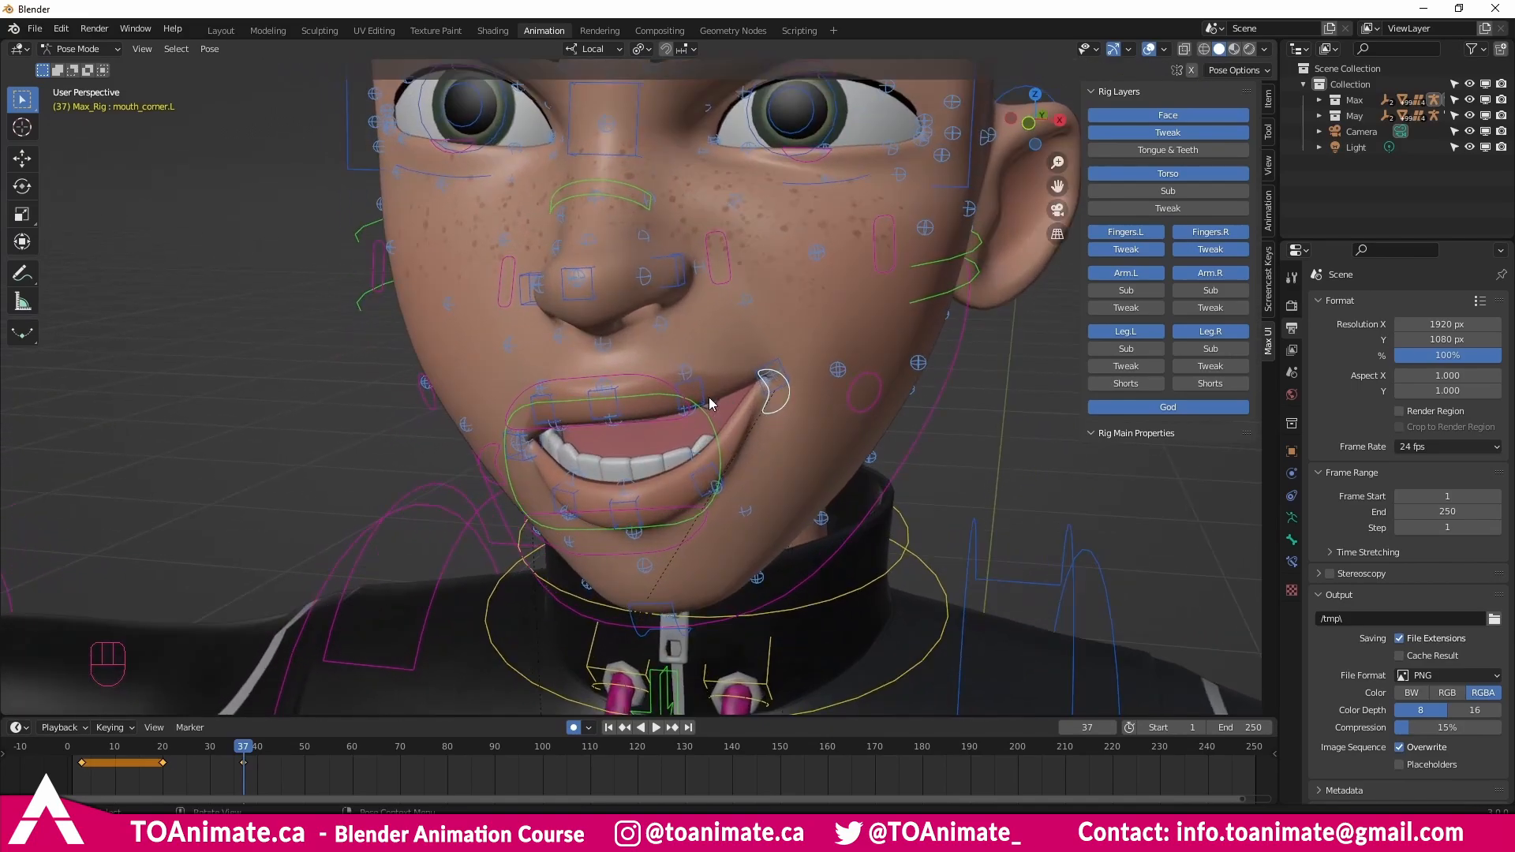
Try the Zipper Mouth property of the main mouth control and return it to 0.
{"action": "left_click", "coordinate": [714, 440]}
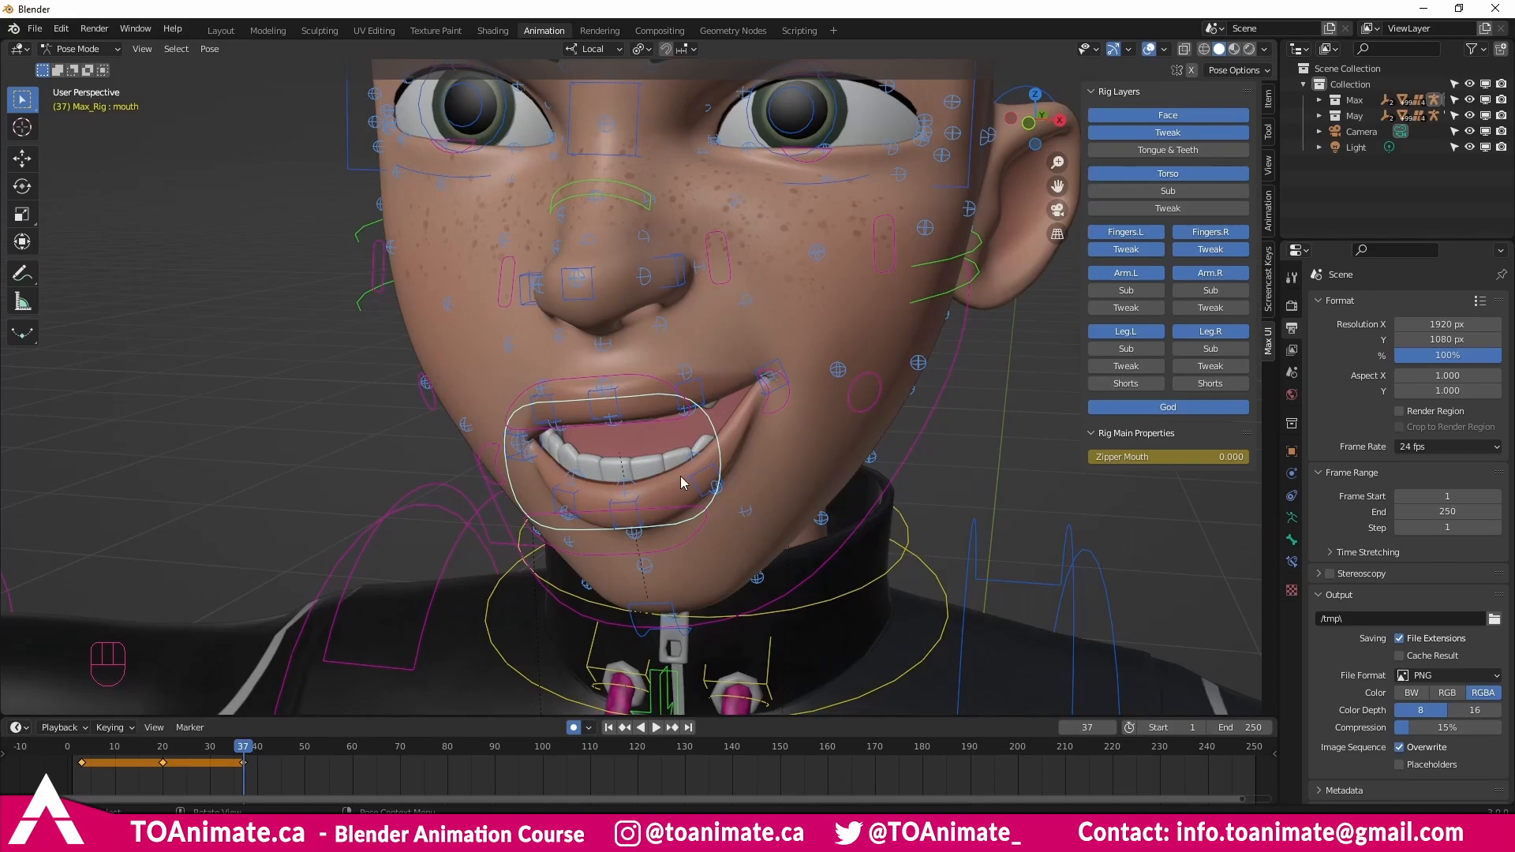
{"action": "left_click", "coordinate": [667, 409]}
{"action": "left_click", "coordinate": [708, 419]}
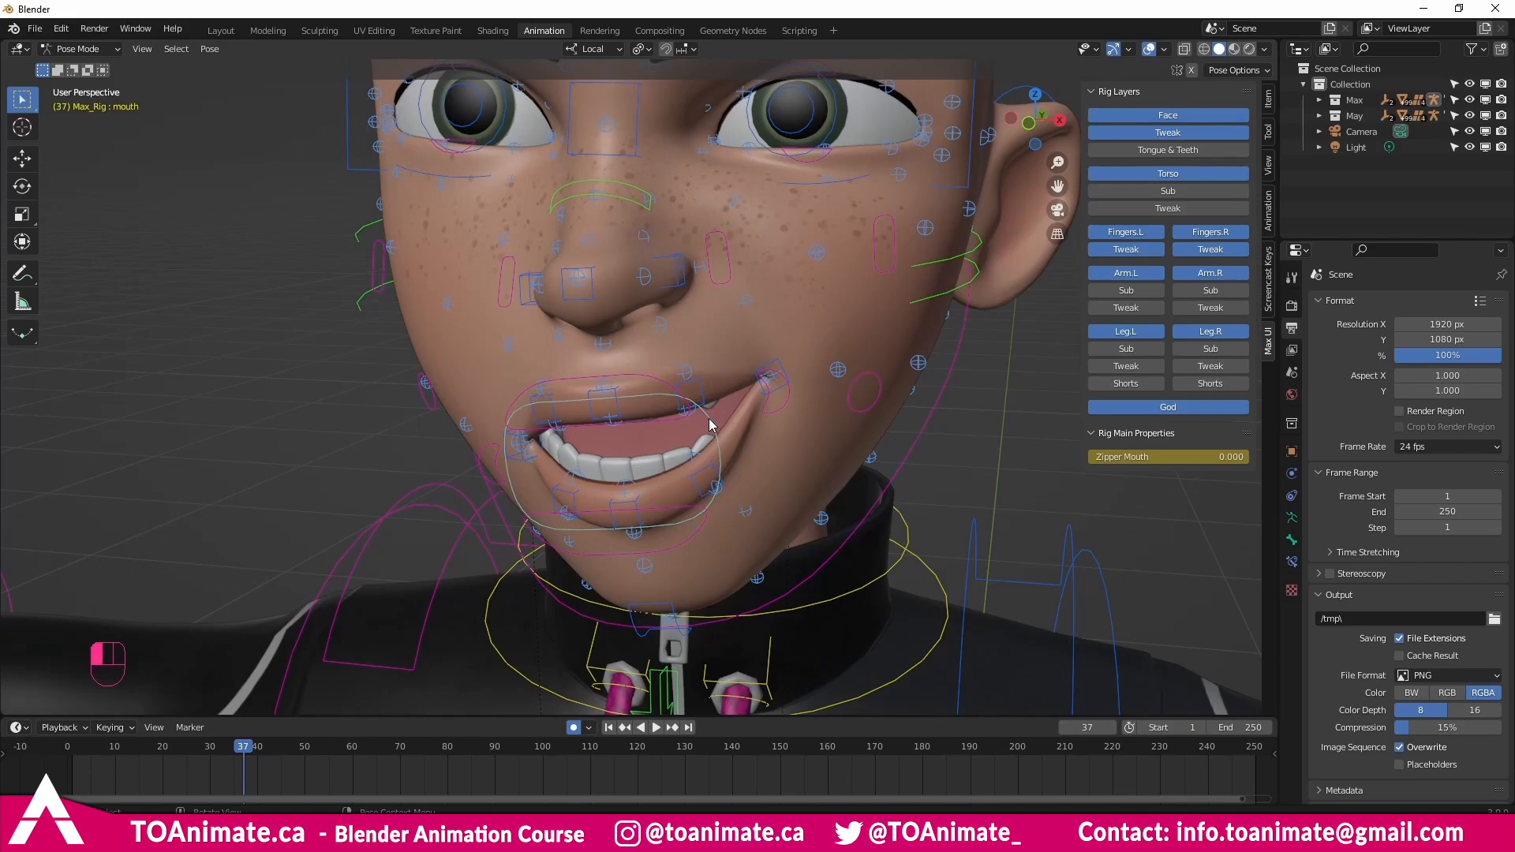
{"action": "middle_click_drag", "start_coordinate": [751, 421], "coordinate": [1034, 470]}
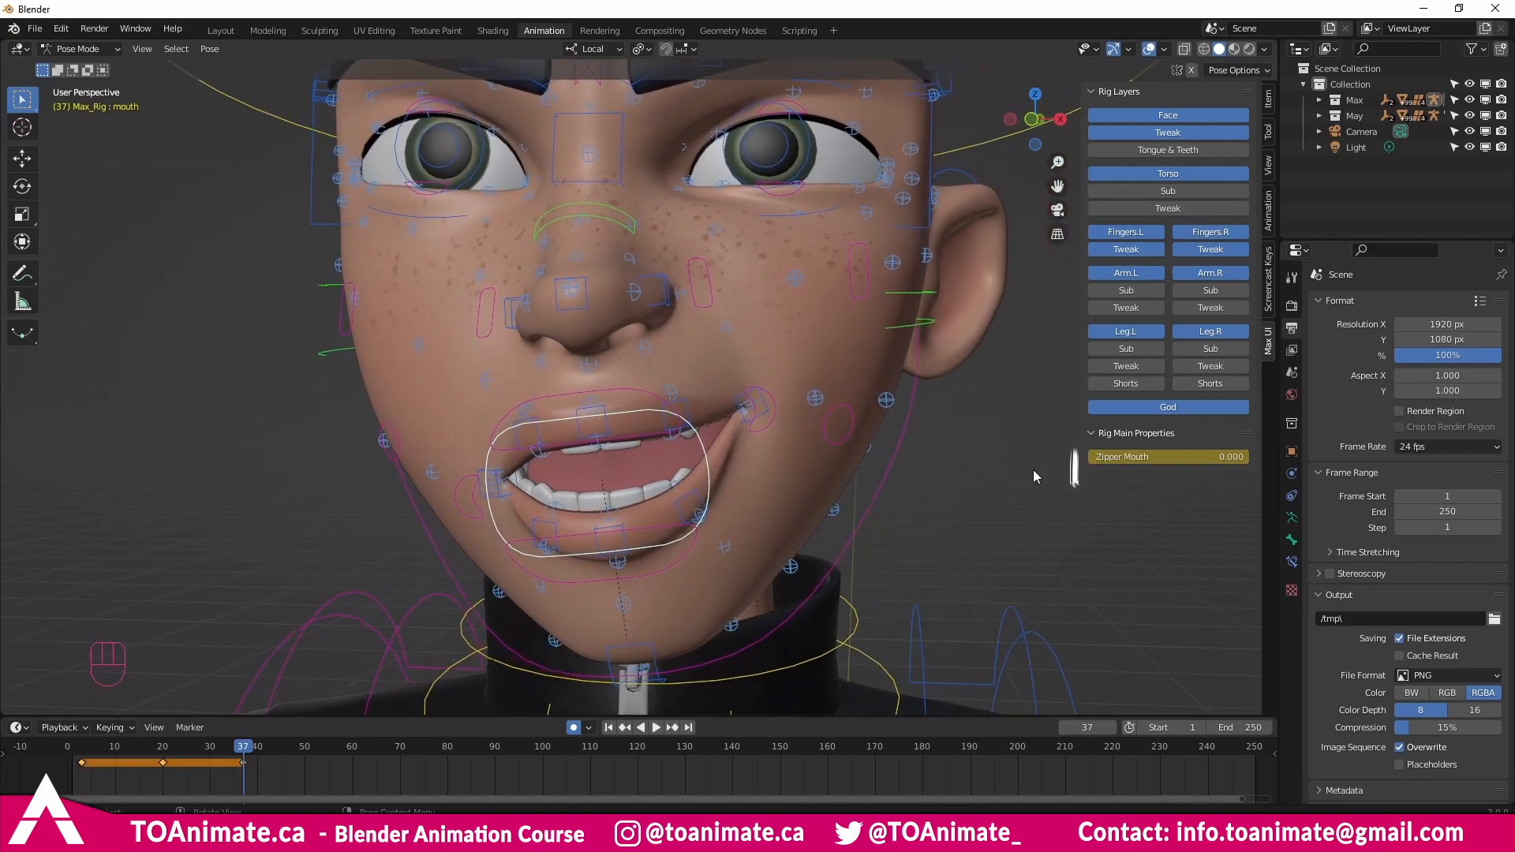
{"action": "mouse_move", "coordinate": [1118, 458]}
{"action": "left_mouse_down"}
{"action": "mouse_move", "coordinate": [1267, 458]}
{"action": "mouse_move", "coordinate": [1093, 457]}
{"action": "left_mouse_up"}
{"action": "middle_click_drag", "start_coordinate": [758, 489], "coordinate": [700, 448]}
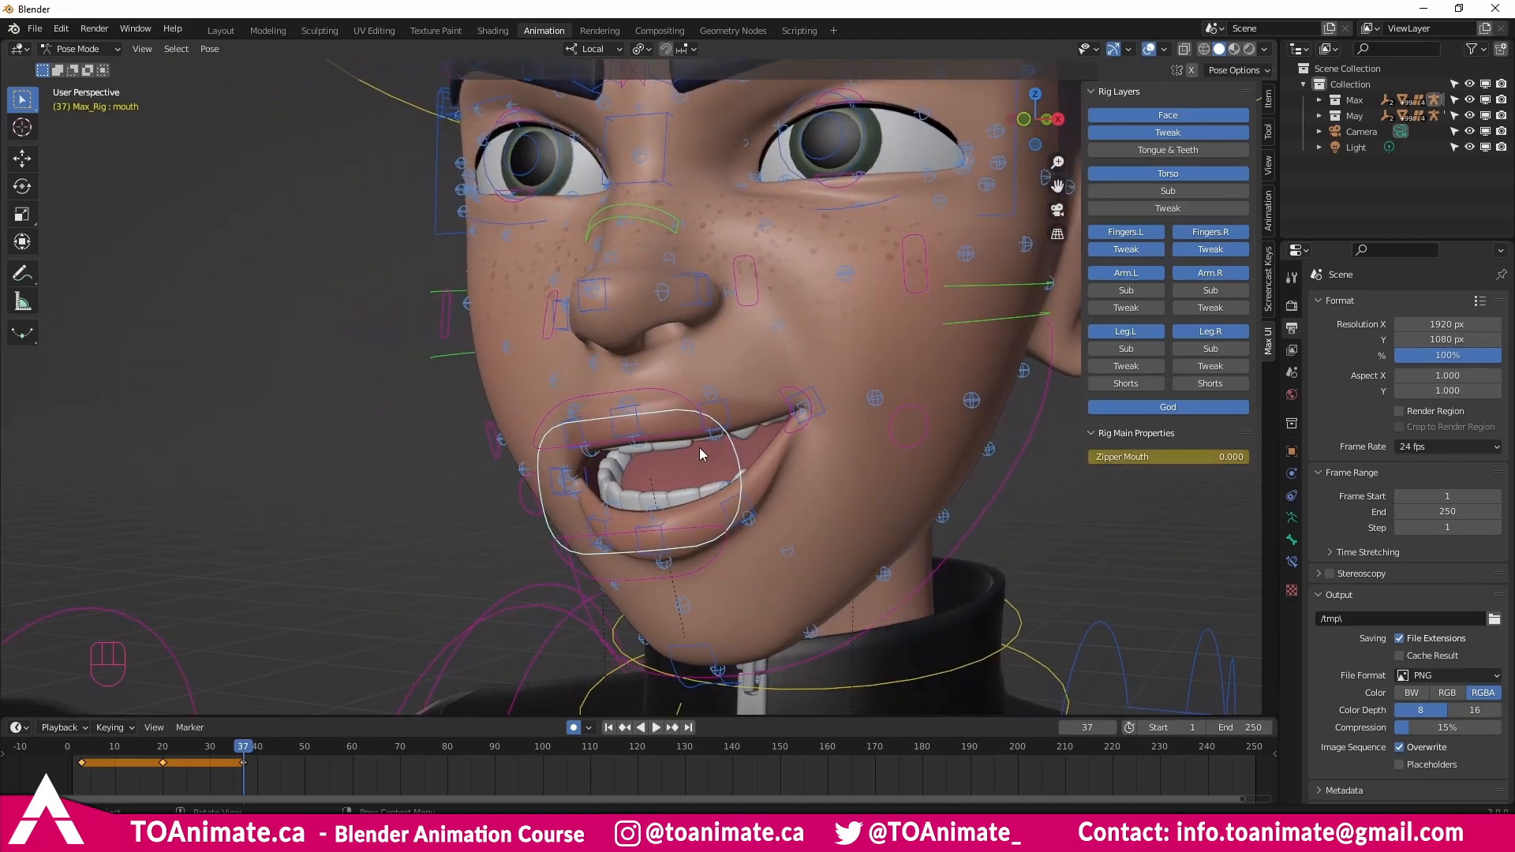
Try adjusting the Lip Curl property of the upper mouth control.
{"action": "left_click", "coordinate": [683, 401]}
{"action": "middle_click_drag", "start_coordinate": [726, 509], "coordinate": [673, 523], "text": "shift"}
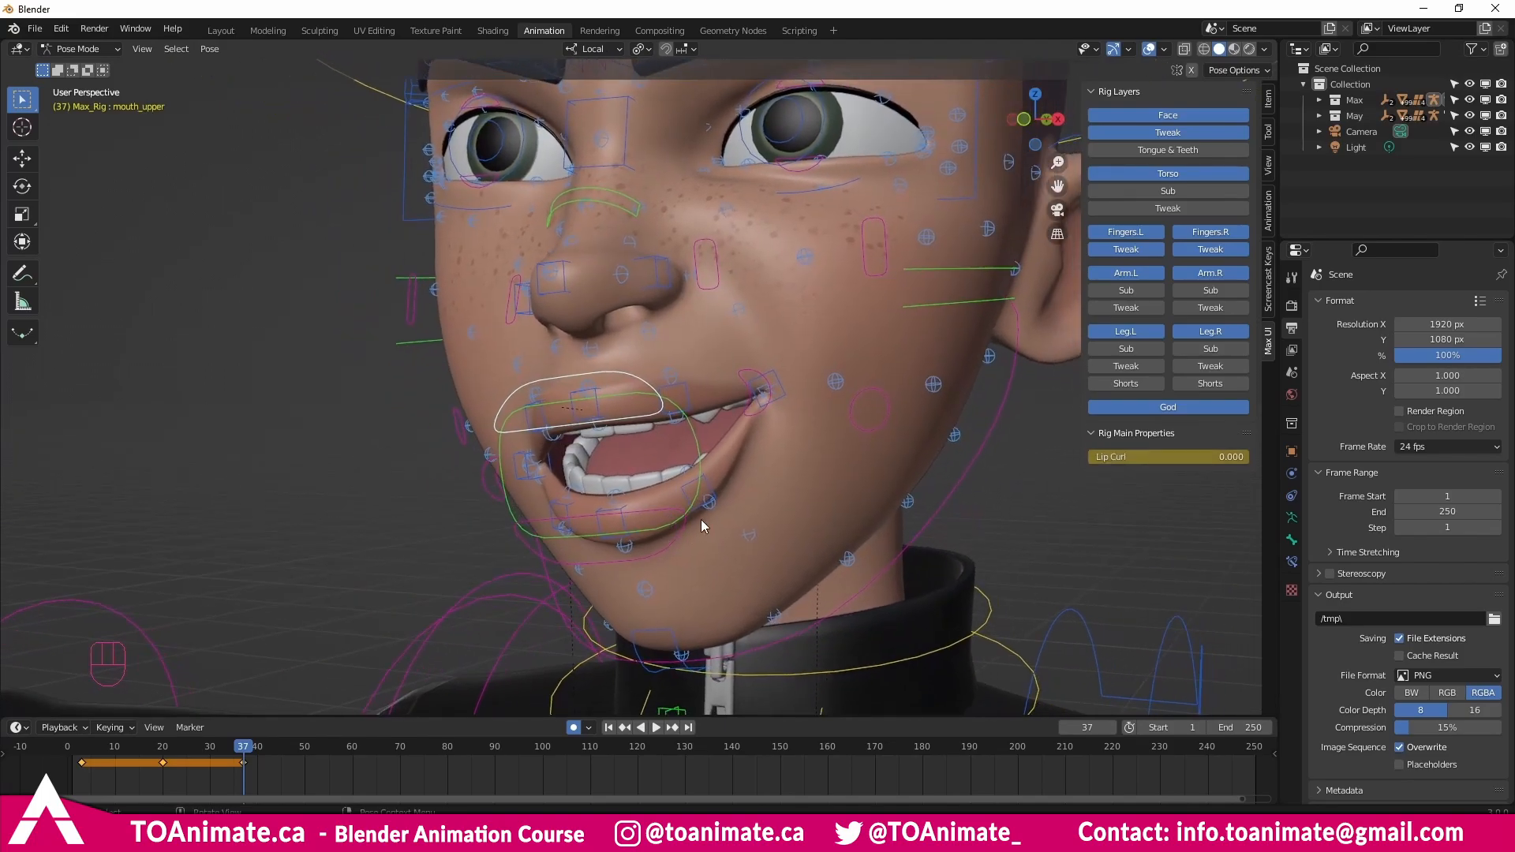
{"action": "left_click_drag", "start_coordinate": [1100, 460], "coordinate": [1152, 460]}
Try raising the Lip Curl of the lower mouth control to 0.791, and undo the lip curl changes.
{"action": "left_click", "coordinate": [671, 540]}
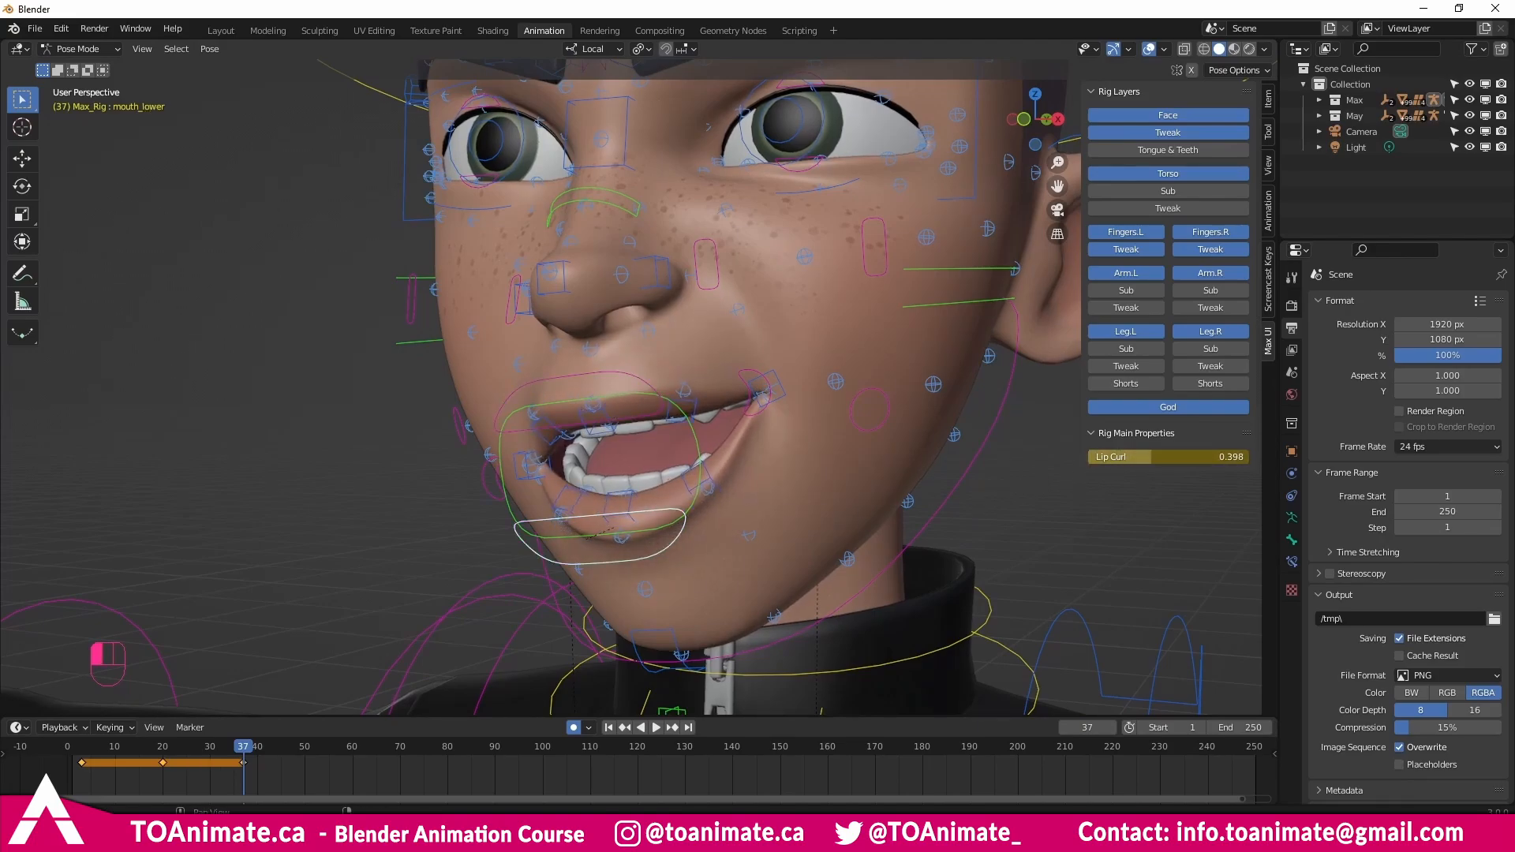
{"action": "middle_click_drag", "start_coordinate": [617, 523], "coordinate": [522, 534]}
{"action": "middle_click_drag", "start_coordinate": [738, 421], "coordinate": [746, 444], "text": "shift"}
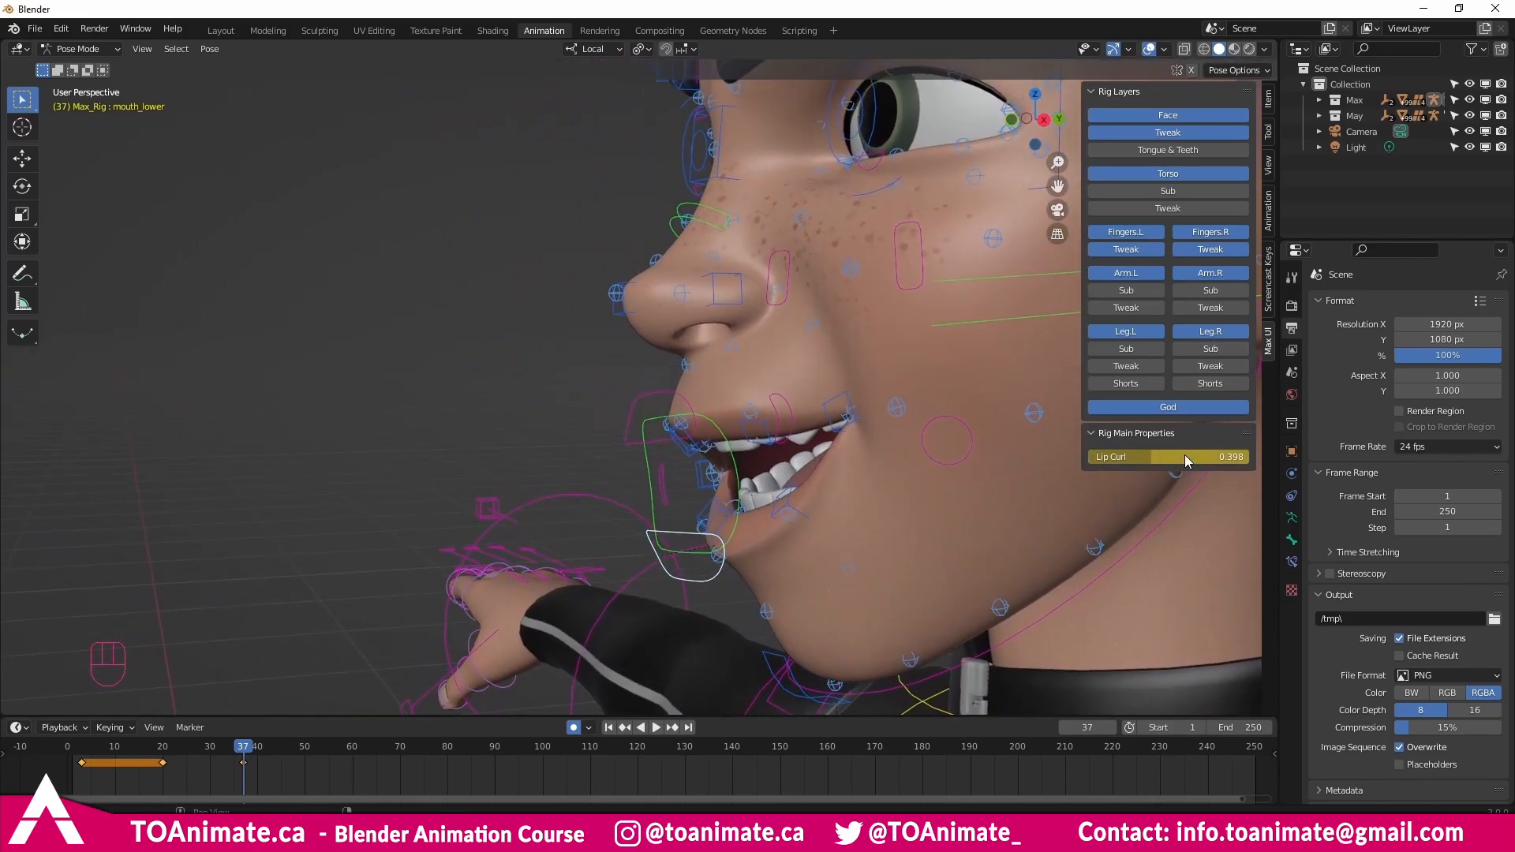
{"action": "left_click_drag", "start_coordinate": [1186, 456], "coordinate": [1247, 456]}
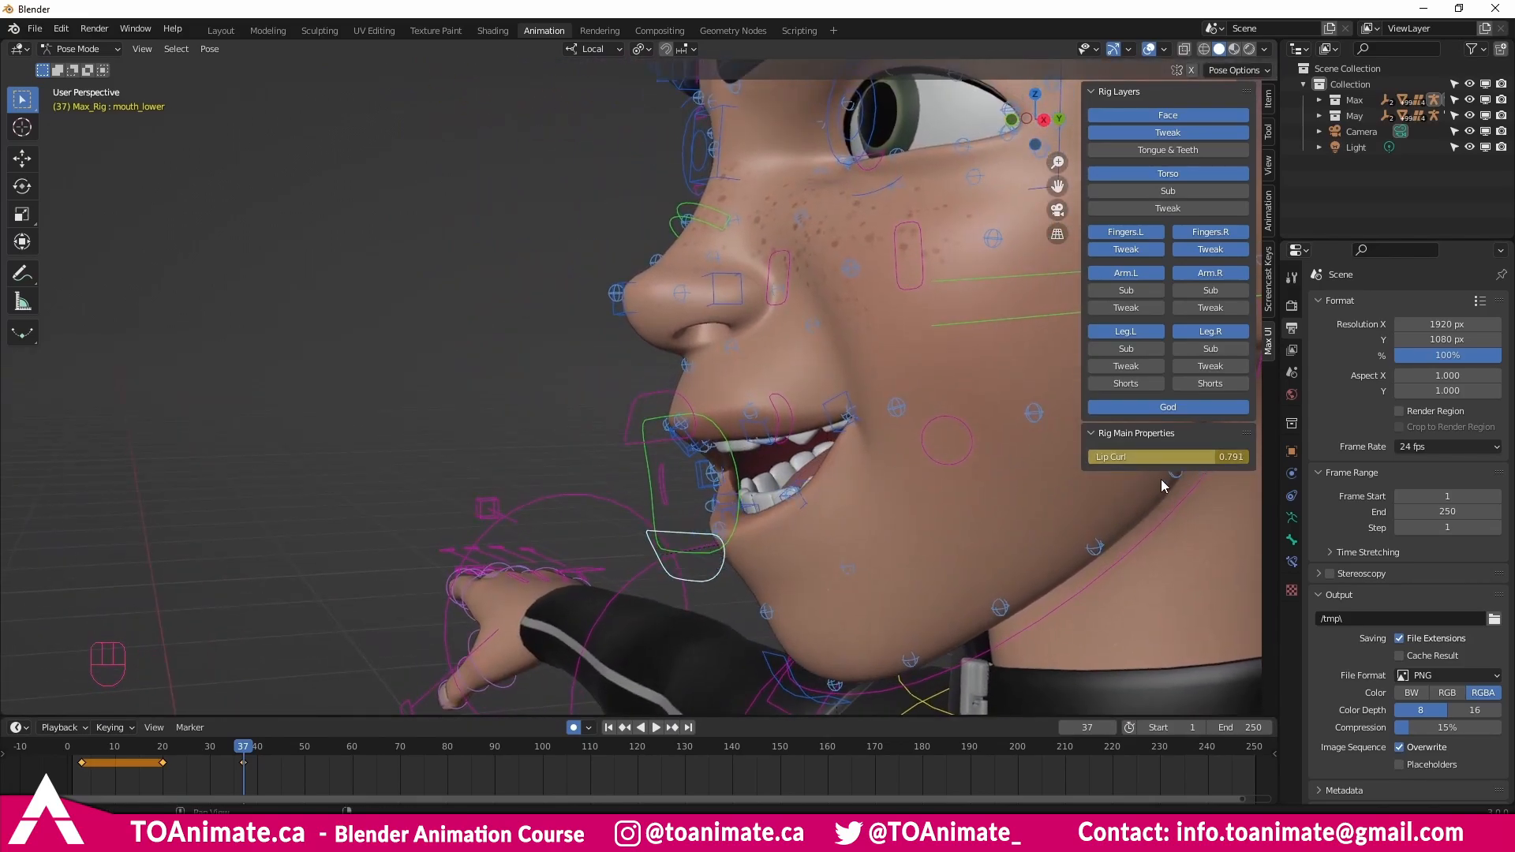
{"action": "key", "text": "ctrl+z"}
{"action": "key", "text": "ctrl+z"}
{"action": "middle_click_drag", "start_coordinate": [684, 489], "coordinate": [813, 494]}
{"action": "key", "text": "ctrl+z"}
Move the right mouth corner control upward to lift that side of the open smile.
{"action": "left_click", "coordinate": [452, 566]}
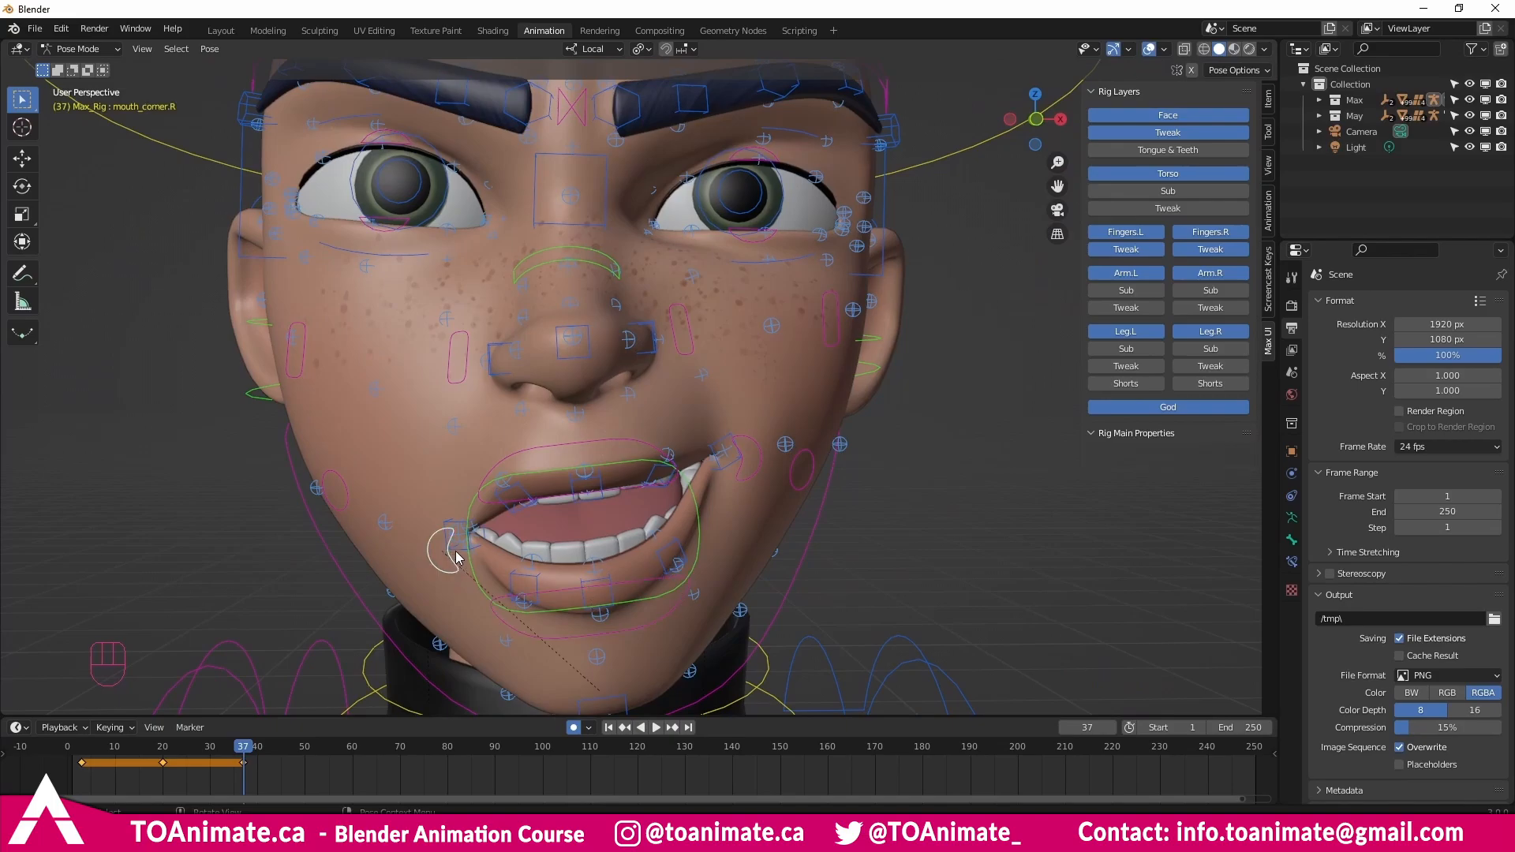
{"action": "key", "text": "w"}
{"action": "mouse_move", "coordinate": [438, 543]}
{"action": "left_mouse_down"}
{"action": "mouse_move", "coordinate": [448, 523]}
{"action": "mouse_move", "coordinate": [434, 508]}
{"action": "mouse_move", "coordinate": [433, 521]}
{"action": "mouse_move", "coordinate": [427, 486]}
{"action": "mouse_move", "coordinate": [436, 496]}
{"action": "left_mouse_up"}
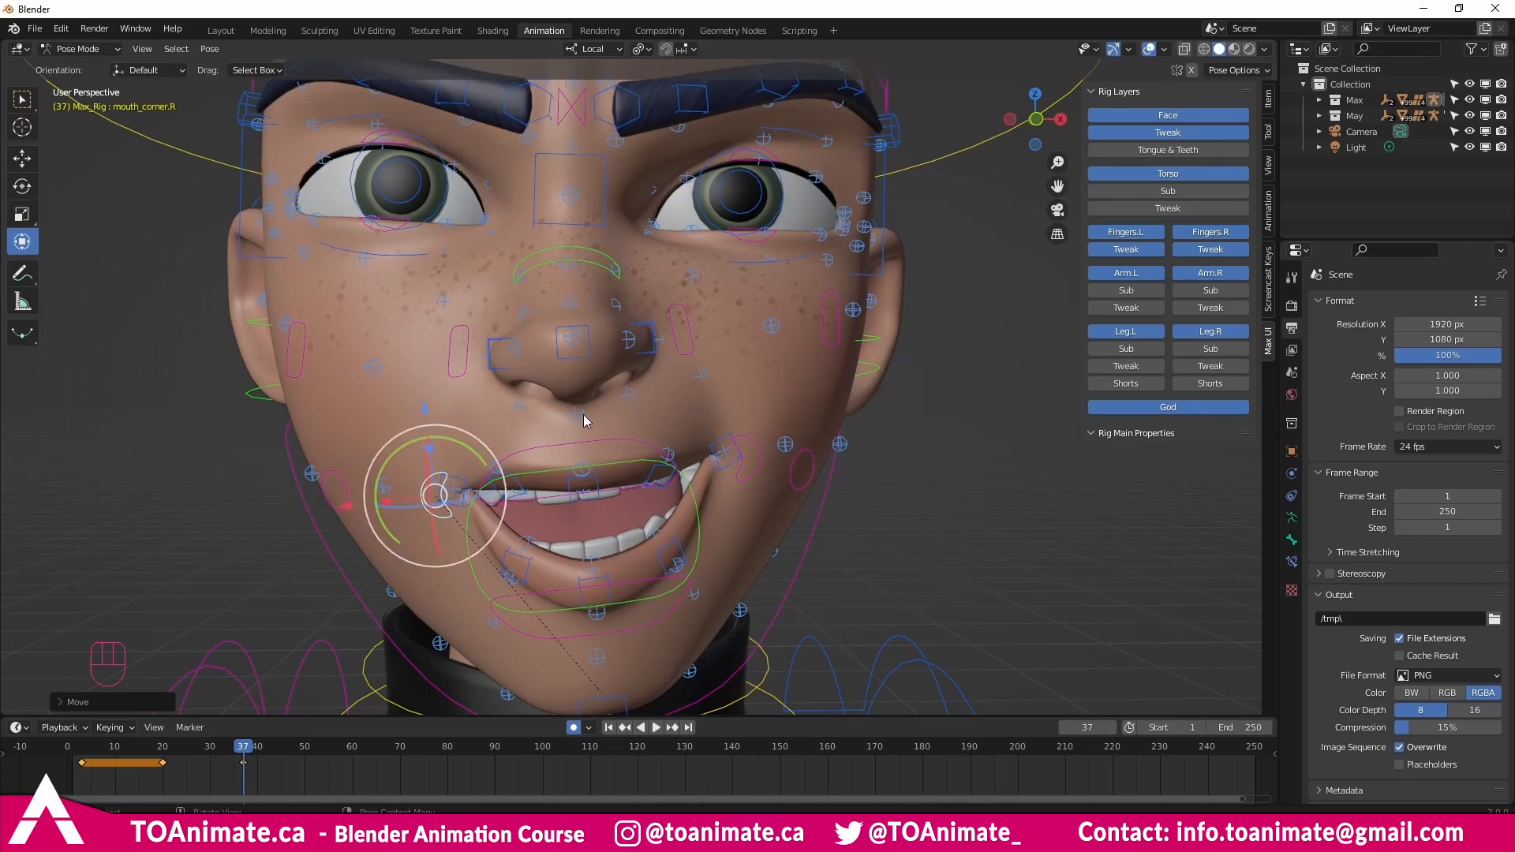
{"action": "middle_click_drag", "start_coordinate": [582, 497], "coordinate": [564, 492]}
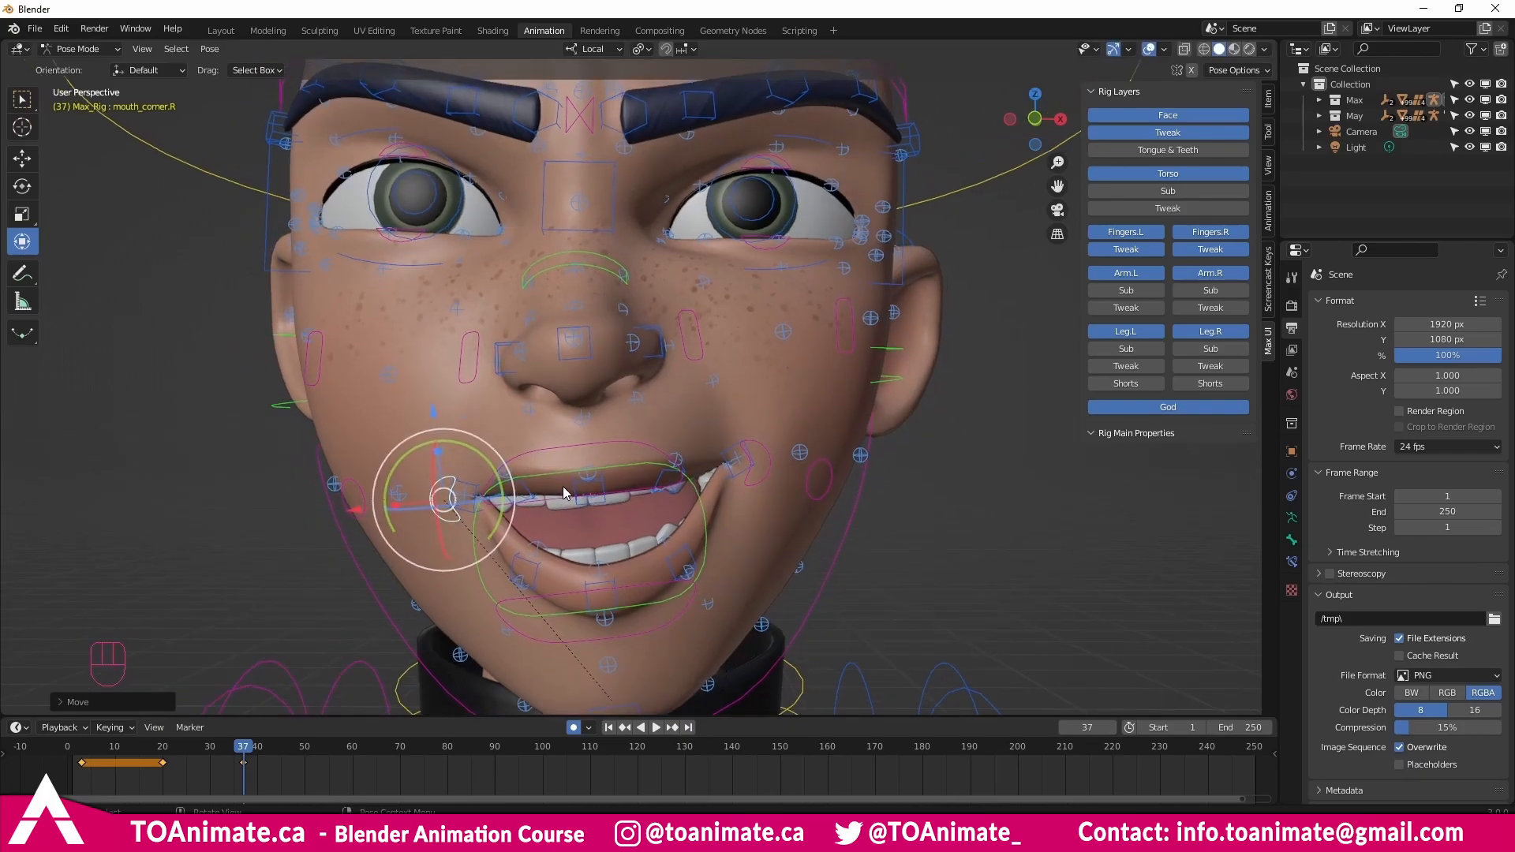
Select the middle lower lip control and adjust its position to refine the open smile.
{"action": "left_click", "coordinate": [617, 589]}
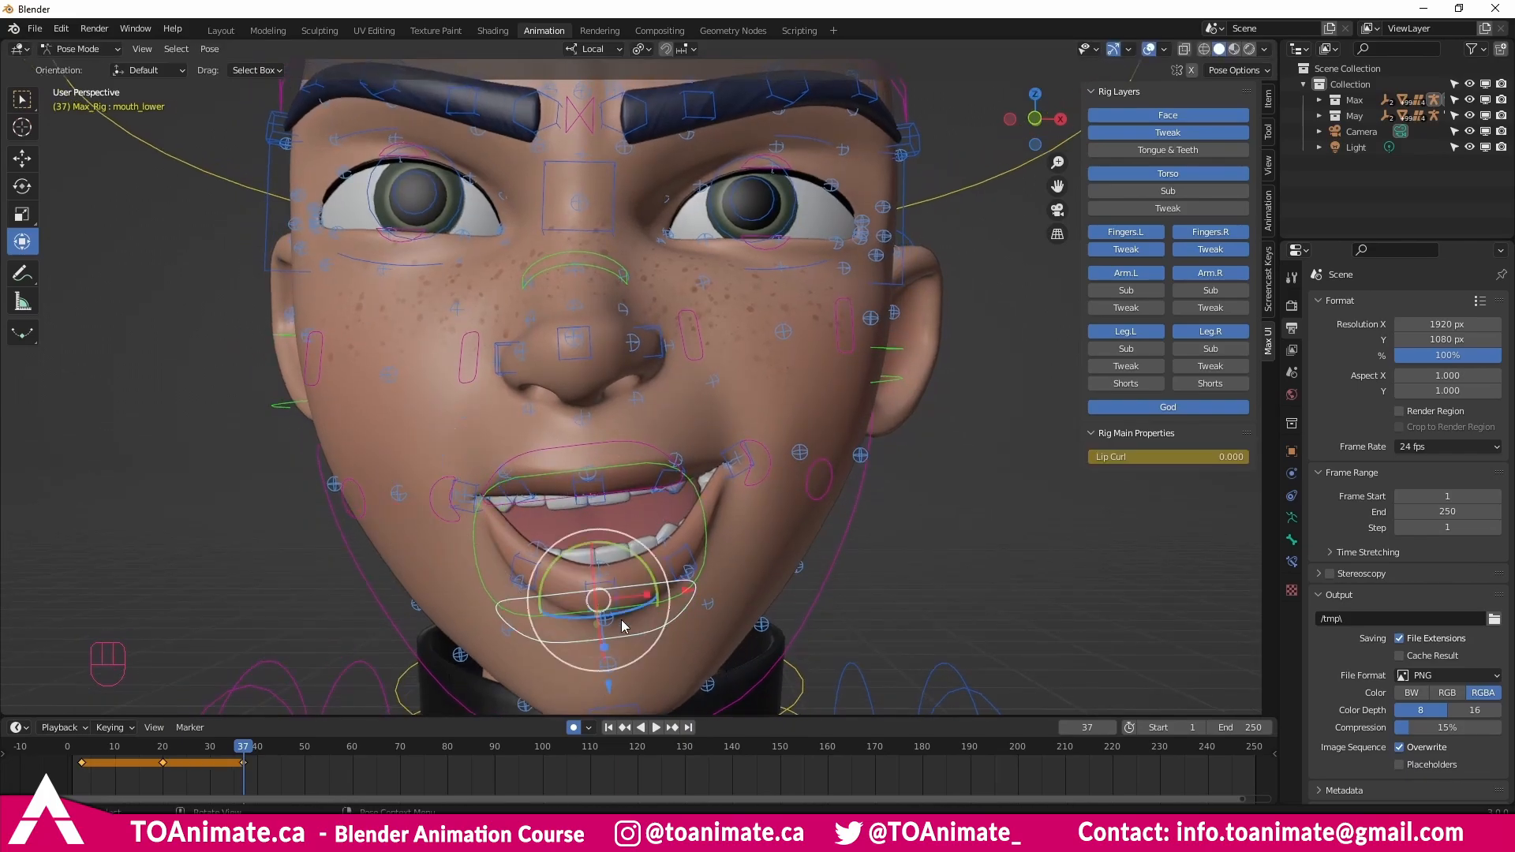
{"action": "left_click", "coordinate": [602, 586]}
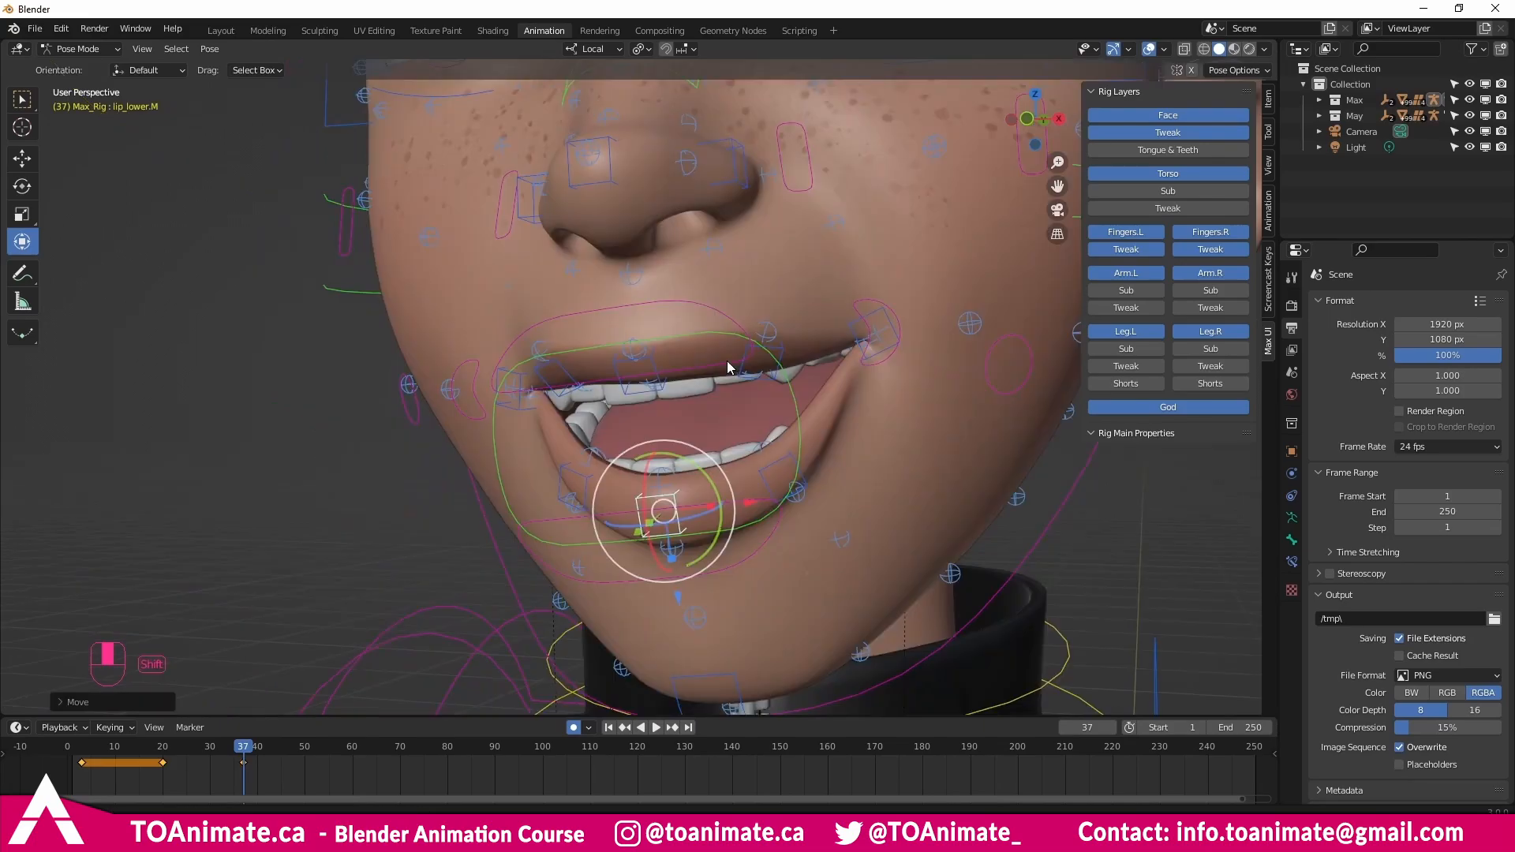
{"action": "middle_click_drag", "start_coordinate": [727, 361], "coordinate": [812, 433]}
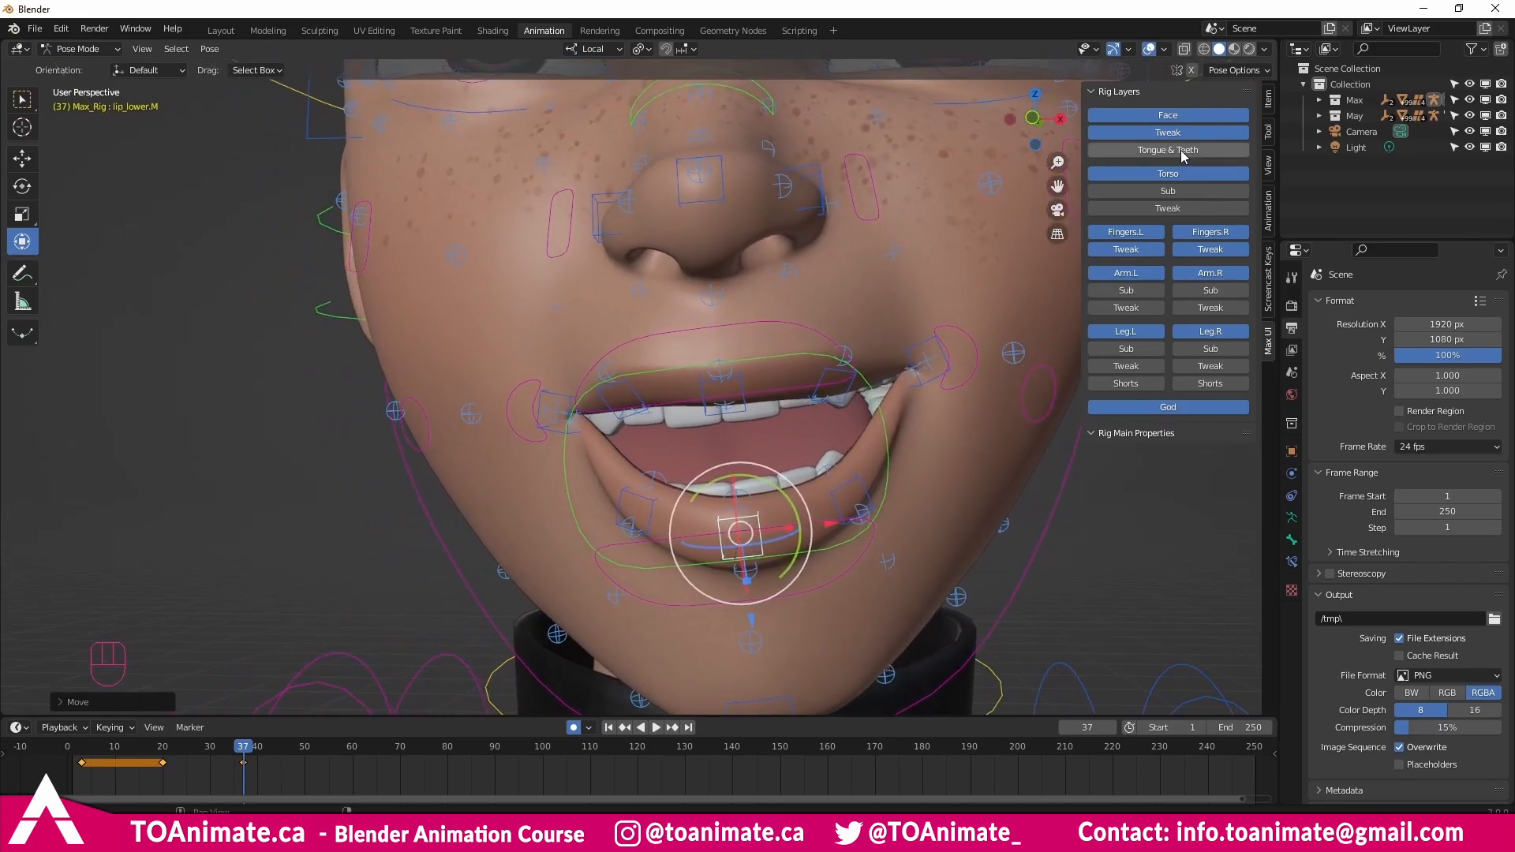
Show the Tongue & Teeth rig layer and select the lower teeth master control in wireframe view.
{"action": "left_click", "coordinate": [1181, 150]}
{"action": "middle_click_drag", "start_coordinate": [575, 430], "coordinate": [494, 509]}
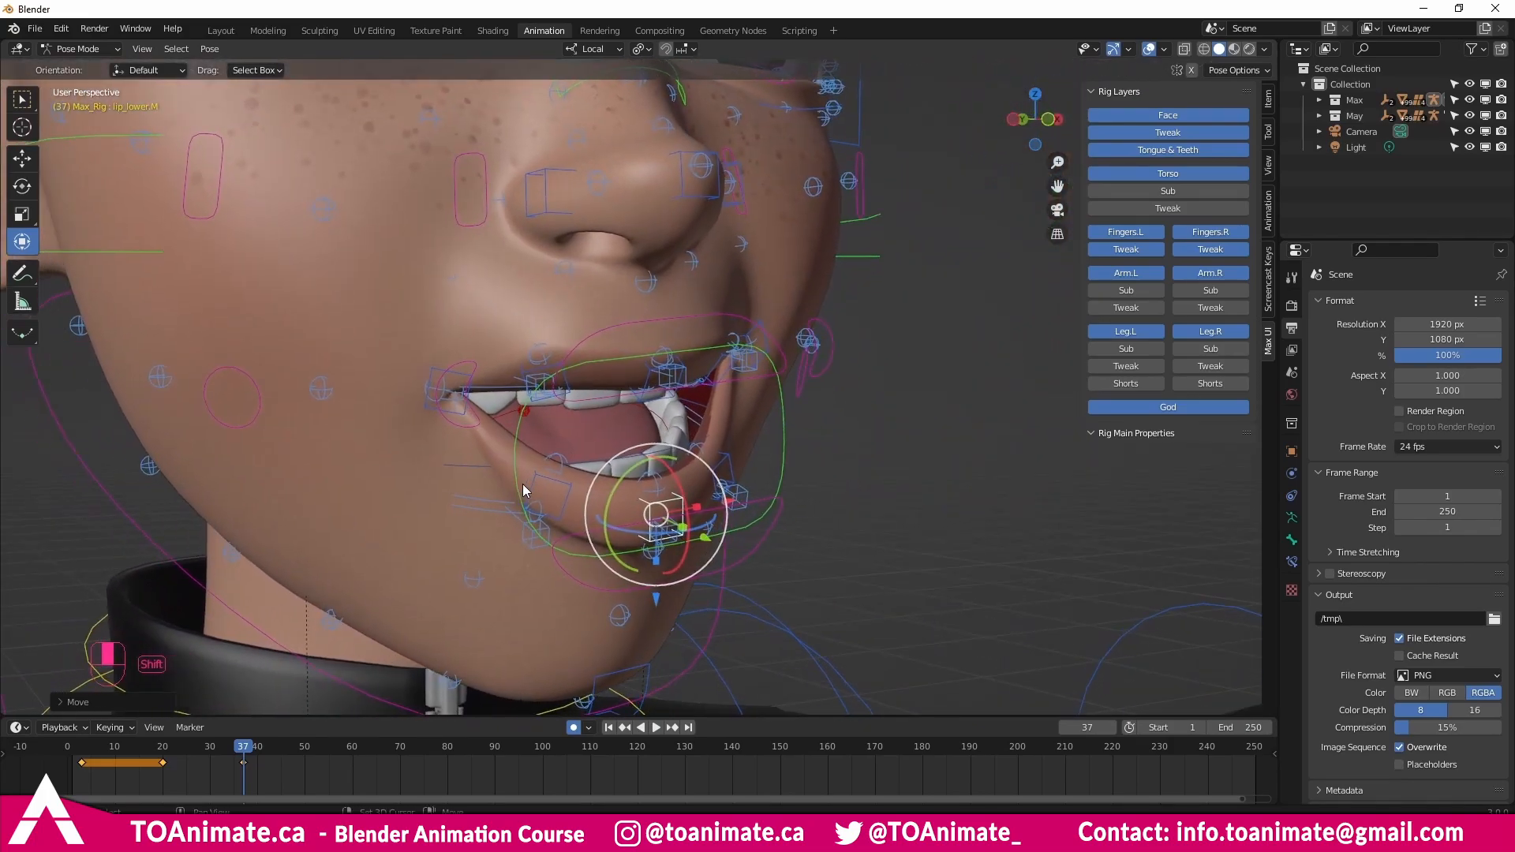
{"action": "left_click", "coordinate": [494, 504]}
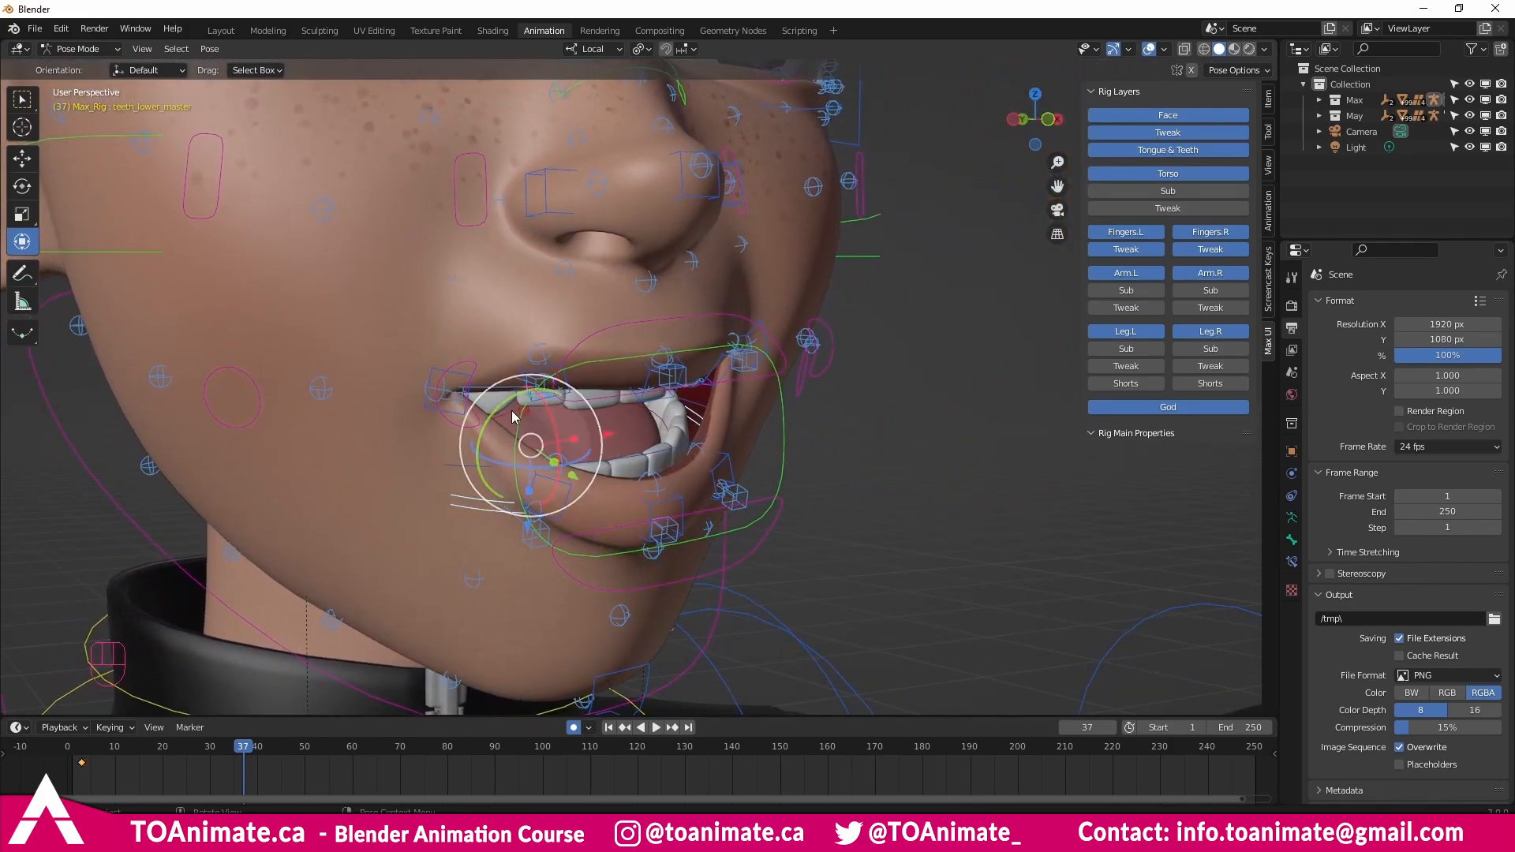
{"action": "key", "text": "w"}
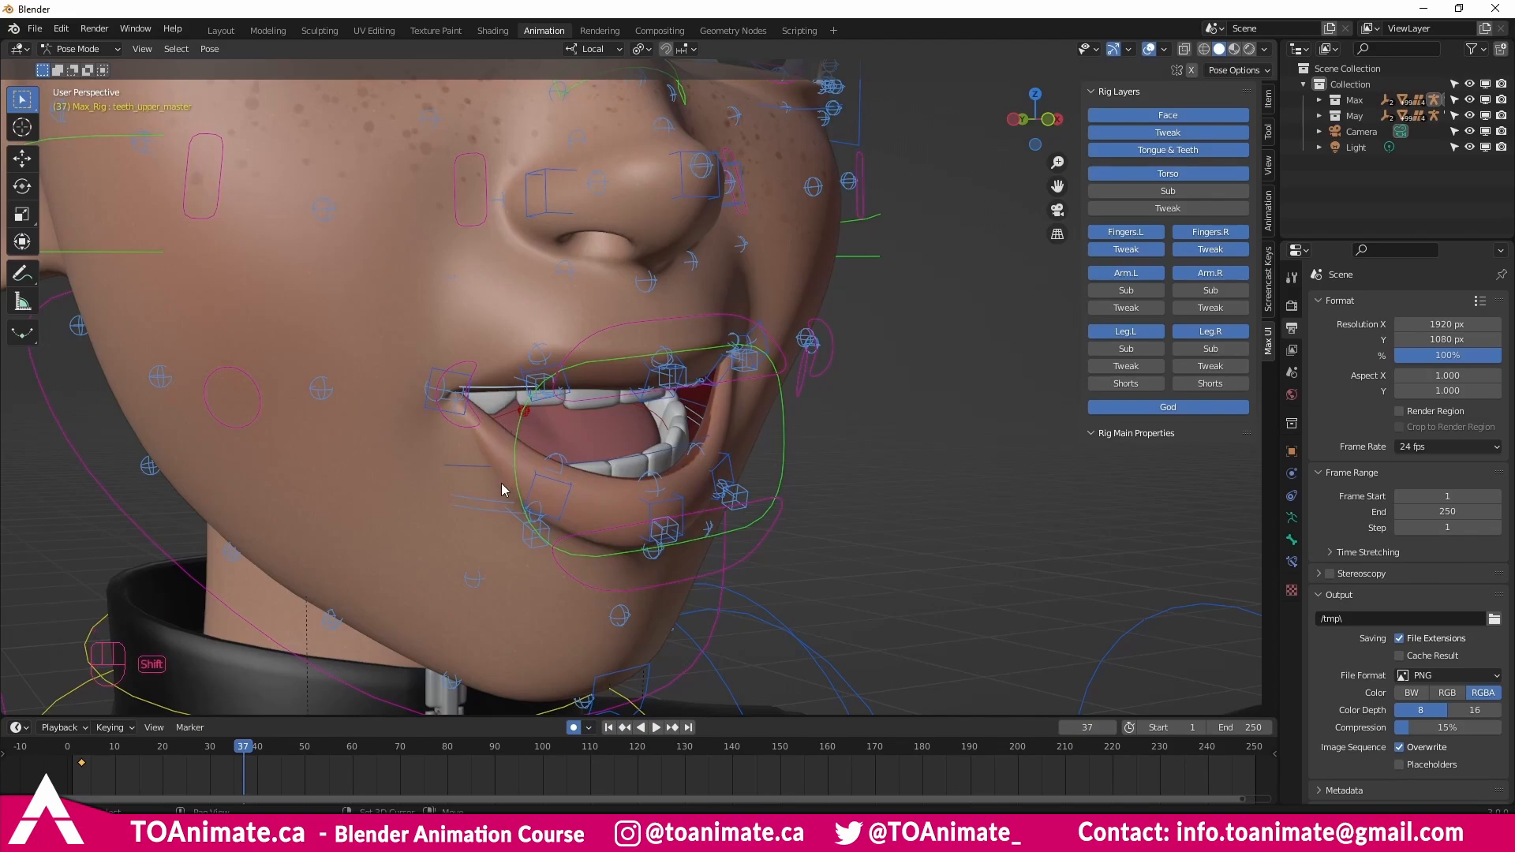
{"action": "key", "text": "shift+z"}
{"action": "mouse_move", "coordinate": [491, 506]}
{"action": "middle_mouse_down"}
{"action": "mouse_move", "coordinate": [466, 528]}
{"action": "mouse_move", "coordinate": [555, 519]}
{"action": "middle_mouse_up"}
{"action": "left_click", "coordinate": [570, 529]}
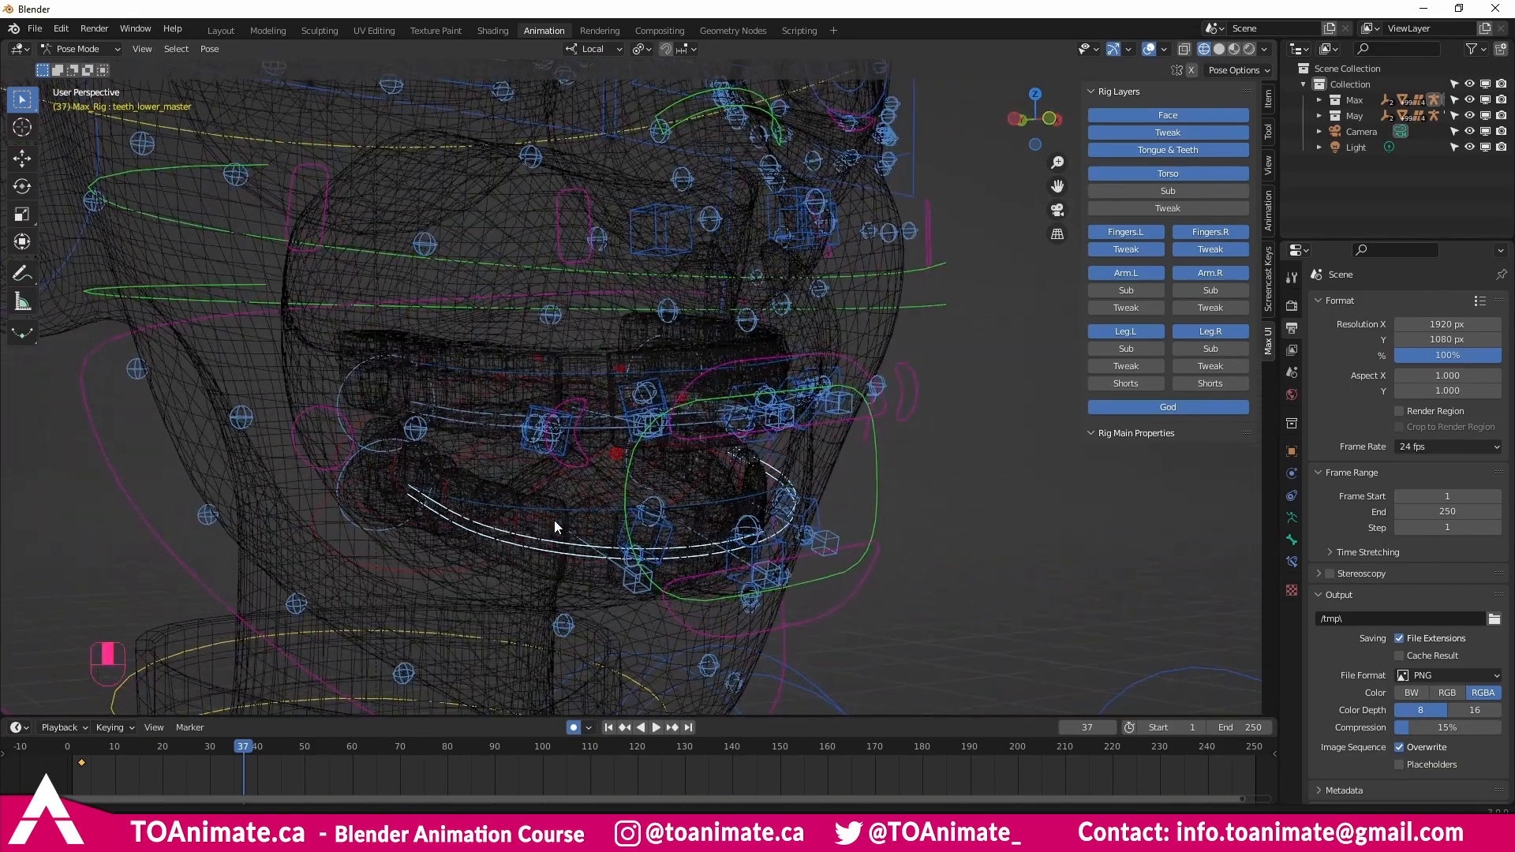
Return the viewport to solid shading and move the lower teeth master control to raise the lower teeth.
{"action": "key", "text": "shift+z"}
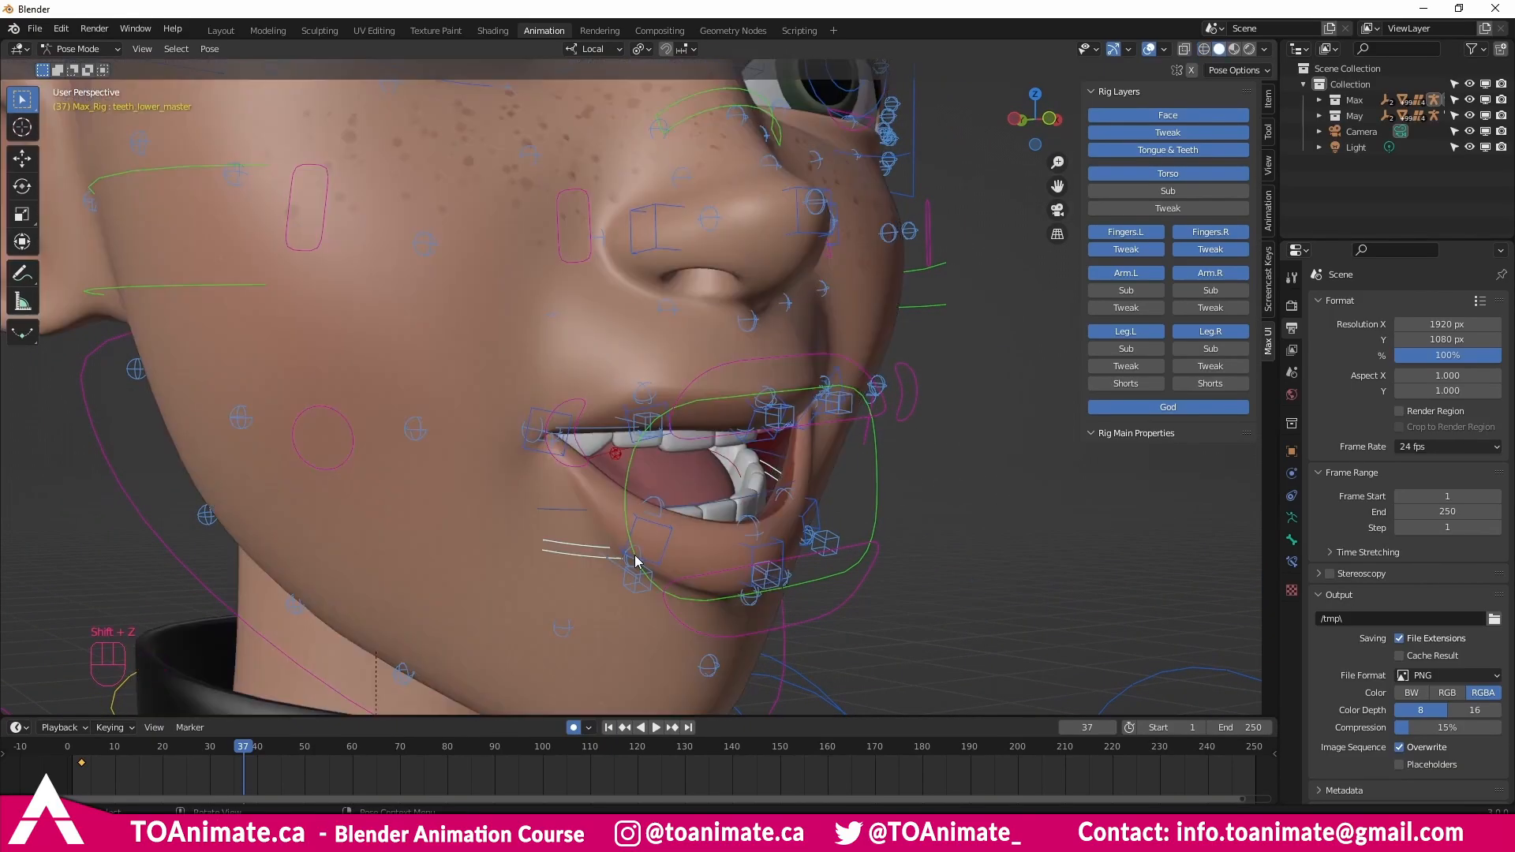
{"action": "middle_click_drag", "start_coordinate": [686, 557], "coordinate": [666, 562]}
{"action": "key", "text": "w"}
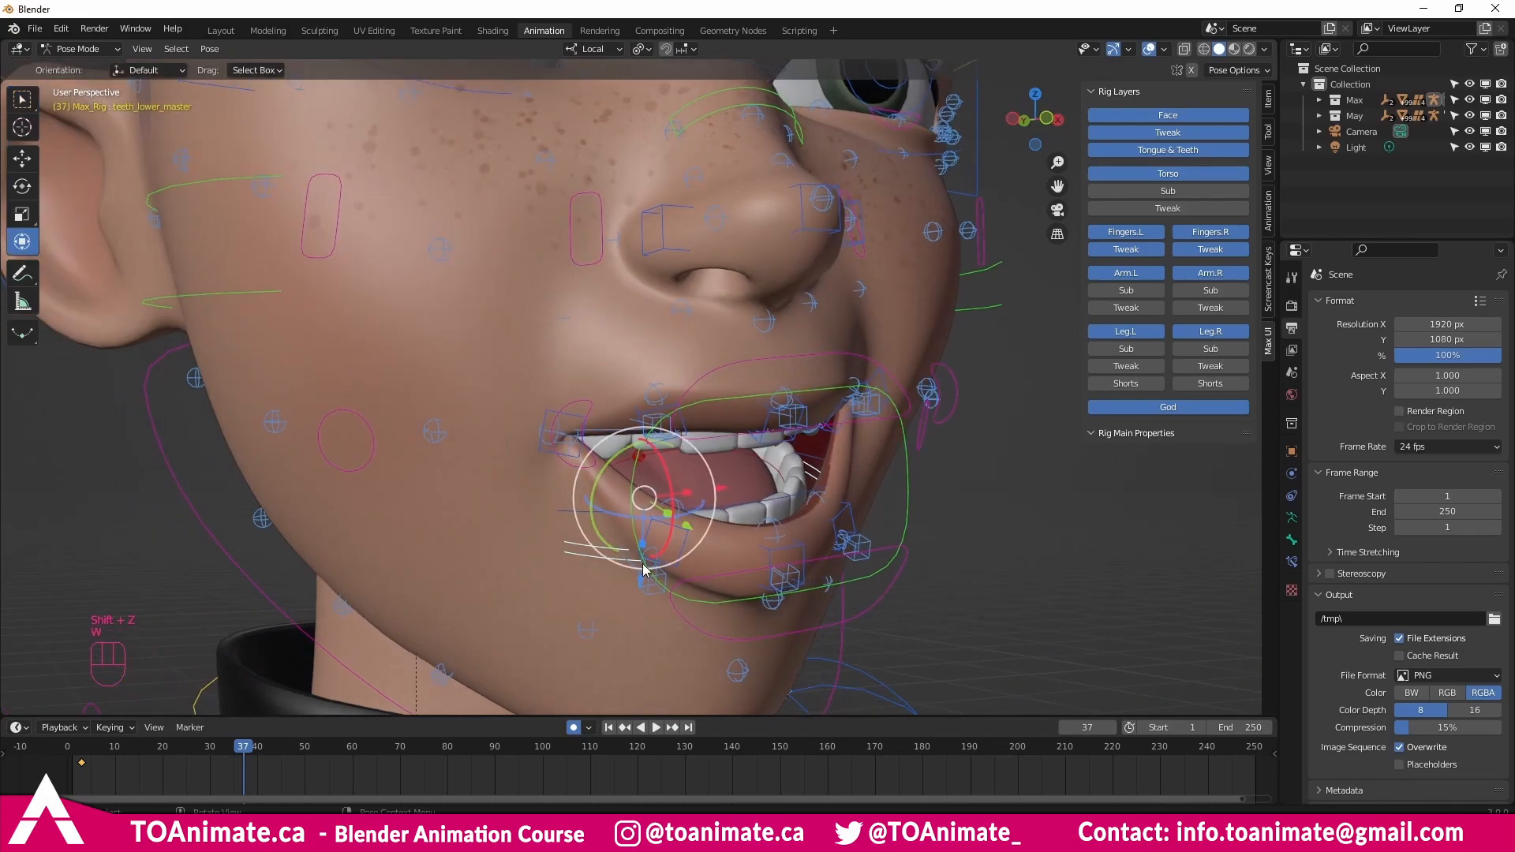
{"action": "left_click_drag", "start_coordinate": [639, 590], "coordinate": [651, 566]}
{"action": "left_click_drag", "start_coordinate": [656, 545], "coordinate": [663, 535]}
{"action": "middle_click_drag", "start_coordinate": [664, 535], "coordinate": [840, 513]}
Try selecting several individual lower teeth controls together and moving them to reshape the lower teeth row.
{"action": "left_click", "coordinate": [672, 532]}
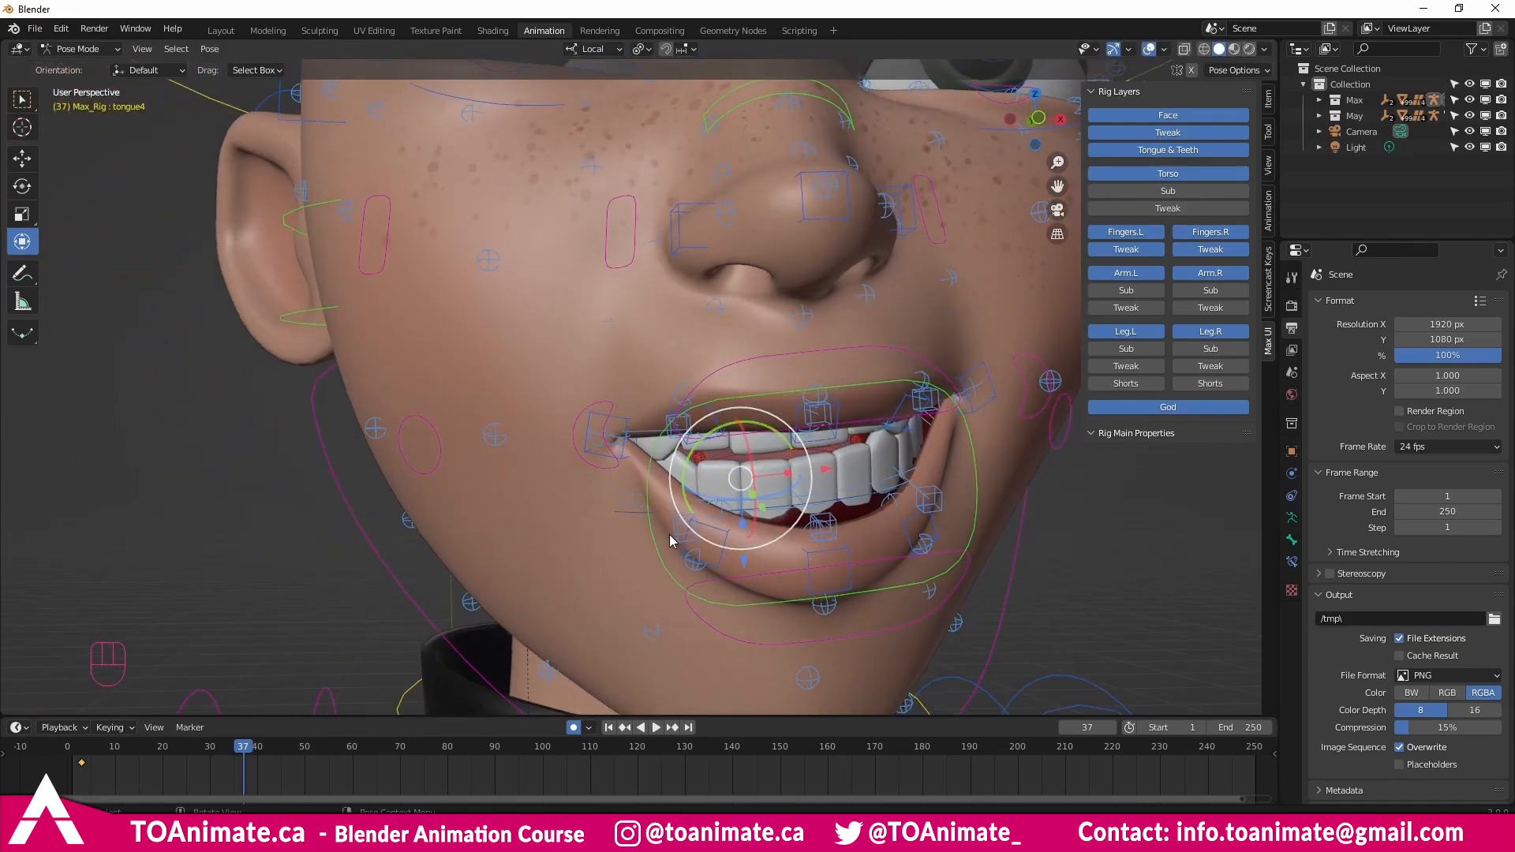
{"action": "left_click", "coordinate": [765, 539], "text": "shift"}
{"action": "middle_click_drag", "start_coordinate": [765, 539], "coordinate": [746, 514]}
{"action": "left_click_drag", "start_coordinate": [656, 507], "coordinate": [772, 558]}
{"action": "left_click_drag", "start_coordinate": [622, 493], "coordinate": [618, 488]}
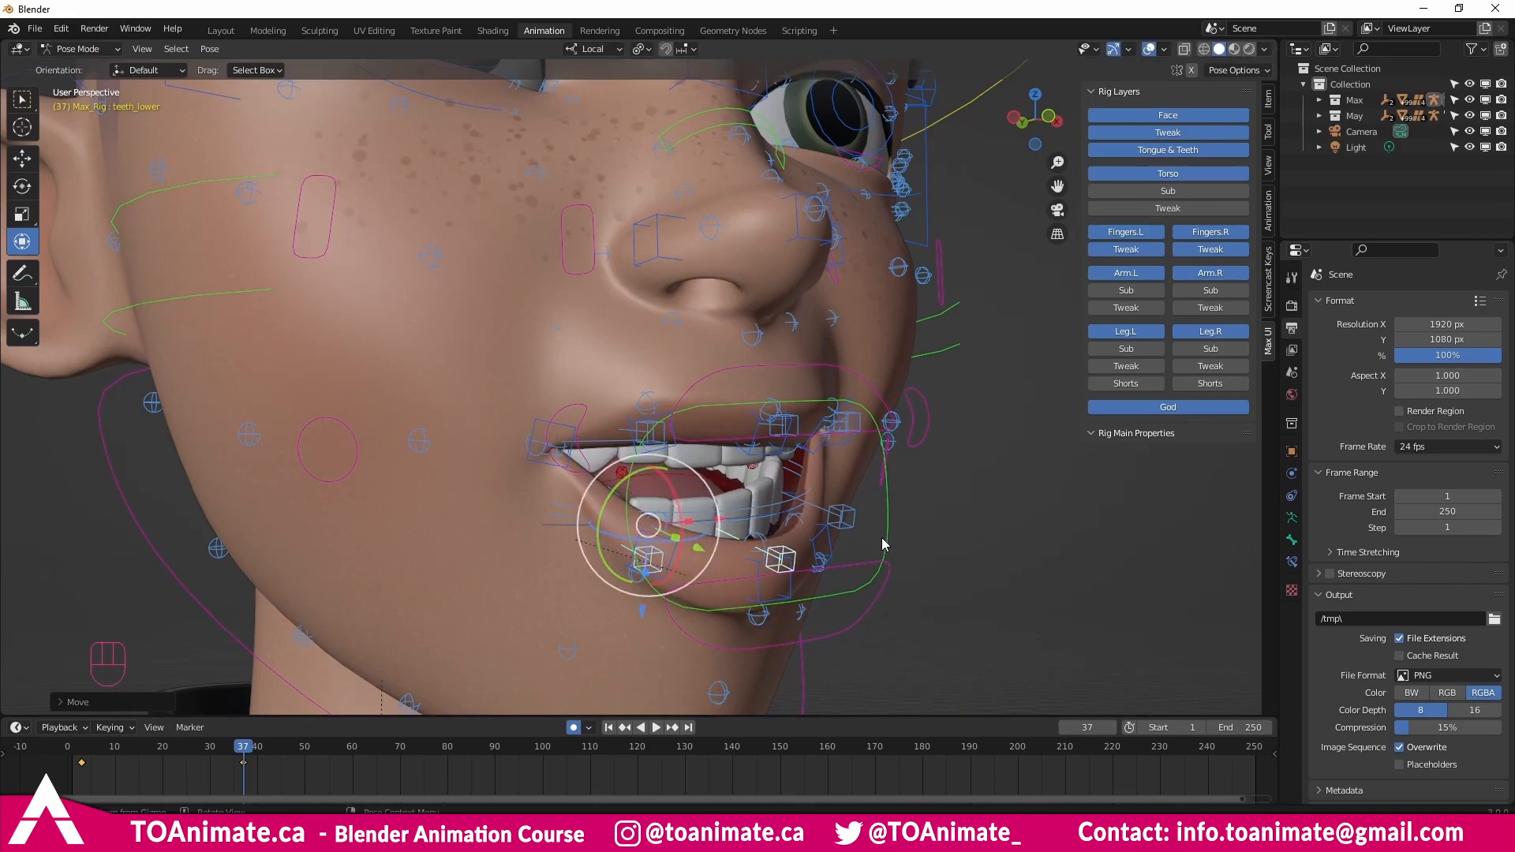
Select the upper teeth master control and adjust the upper teeth with the transform gizmo.
{"action": "mouse_move", "coordinate": [887, 542]}
{"action": "middle_mouse_down"}
{"action": "mouse_move", "coordinate": [742, 525]}
{"action": "mouse_move", "coordinate": [810, 519]}
{"action": "mouse_move", "coordinate": [518, 457]}
{"action": "middle_mouse_up"}
{"action": "left_click", "coordinate": [742, 525]}
{"action": "key", "text": "shift+z"}
{"action": "key", "text": "shift+z"}
{"action": "middle_click_drag", "start_coordinate": [771, 495], "coordinate": [715, 462]}
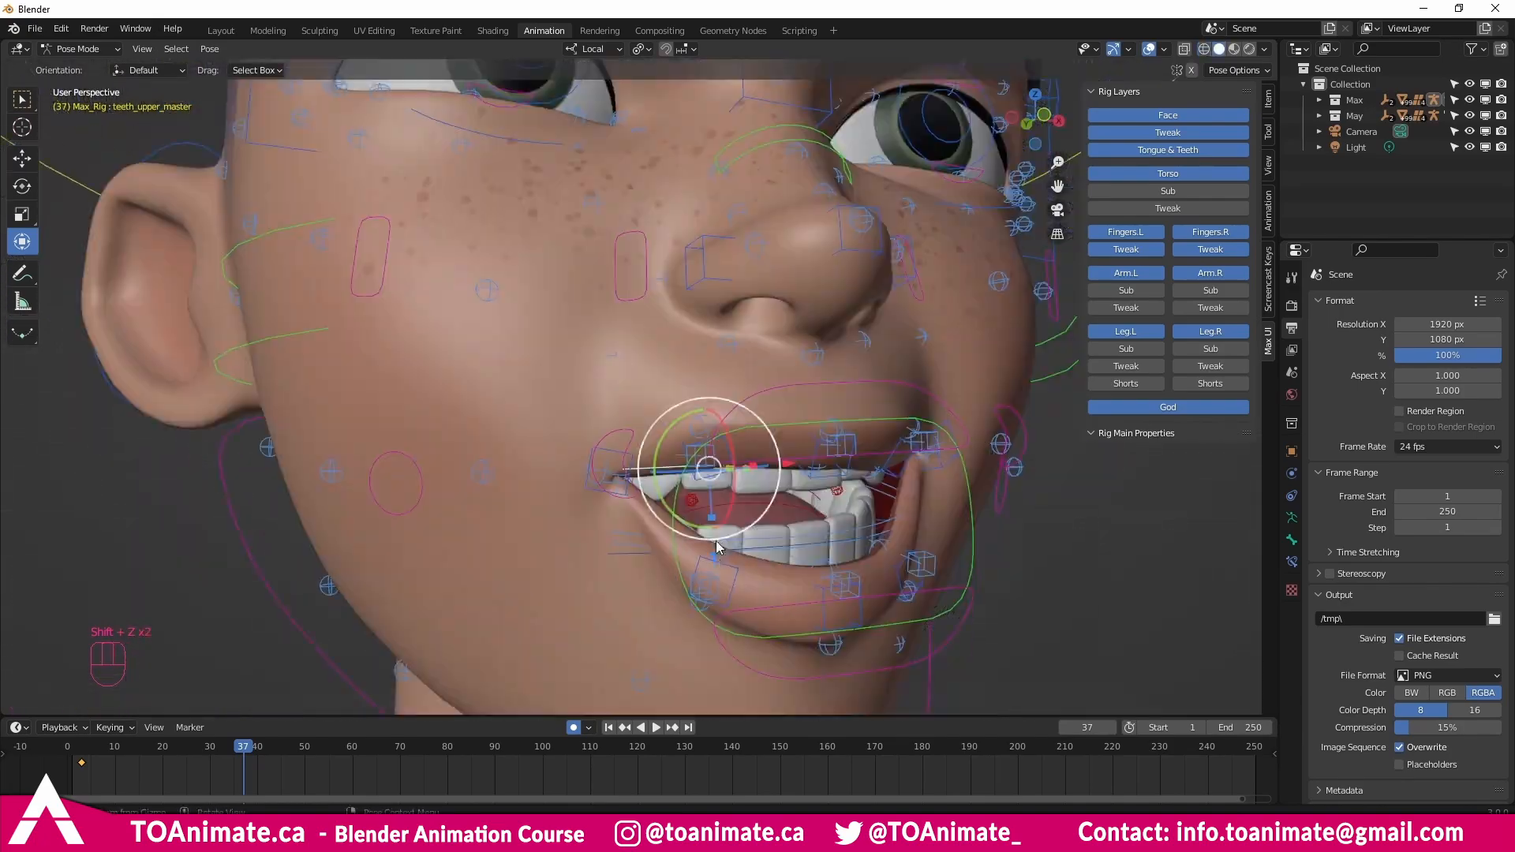
{"action": "mouse_move", "coordinate": [715, 462]}
{"action": "left_mouse_down"}
{"action": "mouse_move", "coordinate": [729, 464]}
{"action": "mouse_move", "coordinate": [707, 493]}
{"action": "left_mouse_up"}
{"action": "middle_click_drag", "start_coordinate": [707, 494], "coordinate": [849, 521]}
Lower the jaw control to open the mouth wide and expose the tongue.
{"action": "left_click", "coordinate": [1049, 580]}
{"action": "scroll", "coordinate": [1047, 574], "scroll_direction": "down", "scroll_amount": 2}
{"action": "left_click_drag", "start_coordinate": [795, 356], "coordinate": [757, 335]}
{"action": "scroll", "coordinate": [780, 439], "scroll_direction": "up", "scroll_amount": 3}
{"action": "mouse_move", "coordinate": [779, 439]}
{"action": "middle_mouse_down"}
{"action": "mouse_move", "coordinate": [816, 476]}
{"action": "mouse_move", "coordinate": [876, 471]}
{"action": "mouse_move", "coordinate": [775, 466]}
{"action": "middle_mouse_up"}
Select the tongue controls inside the open mouth and rotate the tongue5 control to pose the tongue.
{"action": "key", "text": "q"}
{"action": "left_click", "coordinate": [841, 461]}
{"action": "left_click", "coordinate": [765, 483], "text": "shift"}
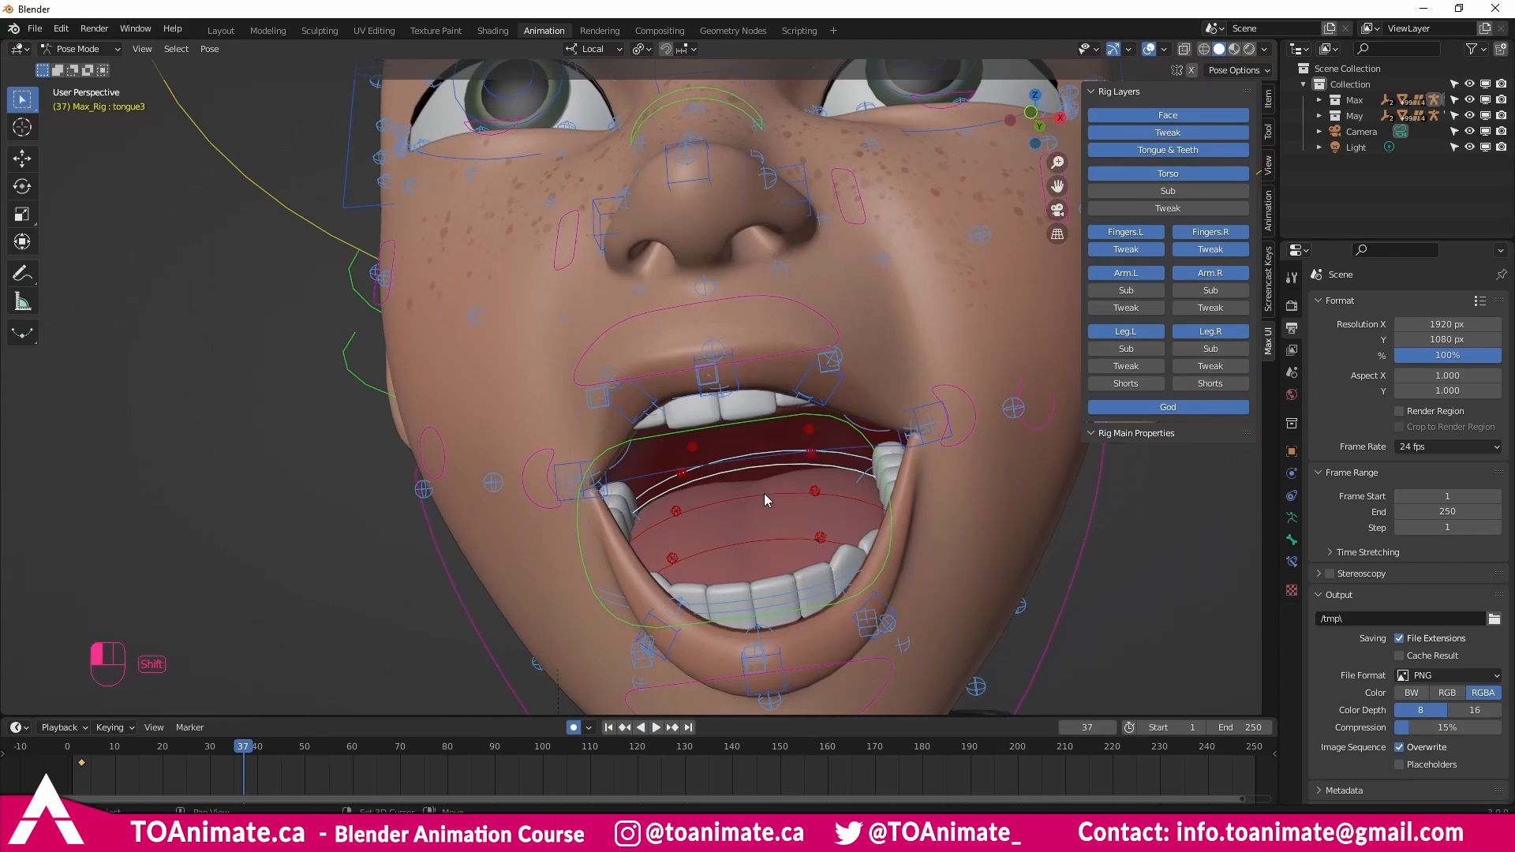
{"action": "middle_click_drag", "start_coordinate": [854, 547], "coordinate": [781, 472]}
{"action": "left_click", "coordinate": [798, 556]}
{"action": "key", "text": "w"}
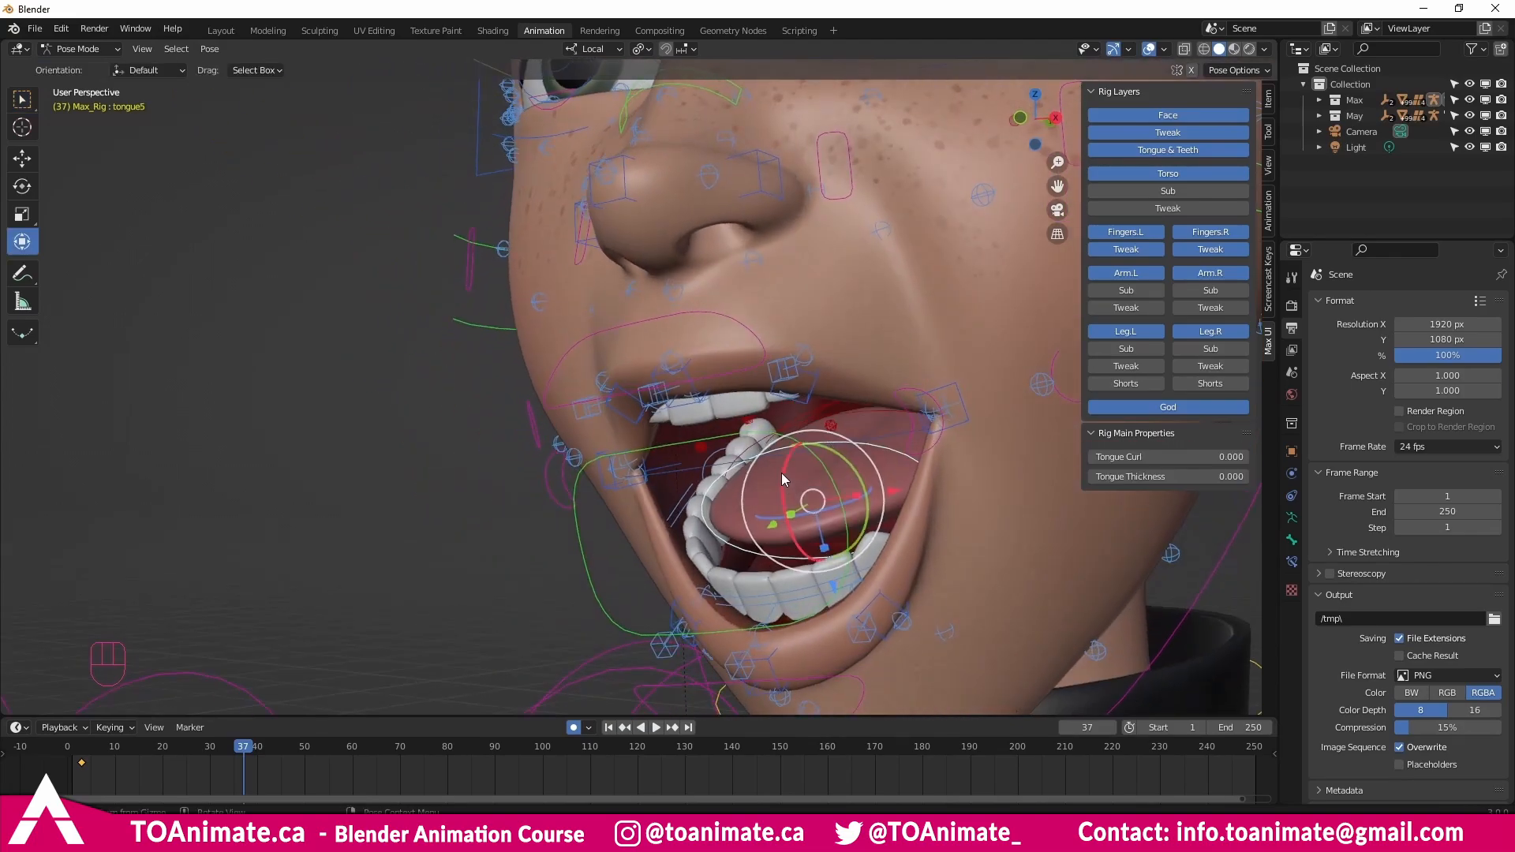
{"action": "left_click_drag", "start_coordinate": [781, 472], "coordinate": [761, 494]}
{"action": "middle_click_drag", "start_coordinate": [761, 494], "coordinate": [802, 487]}
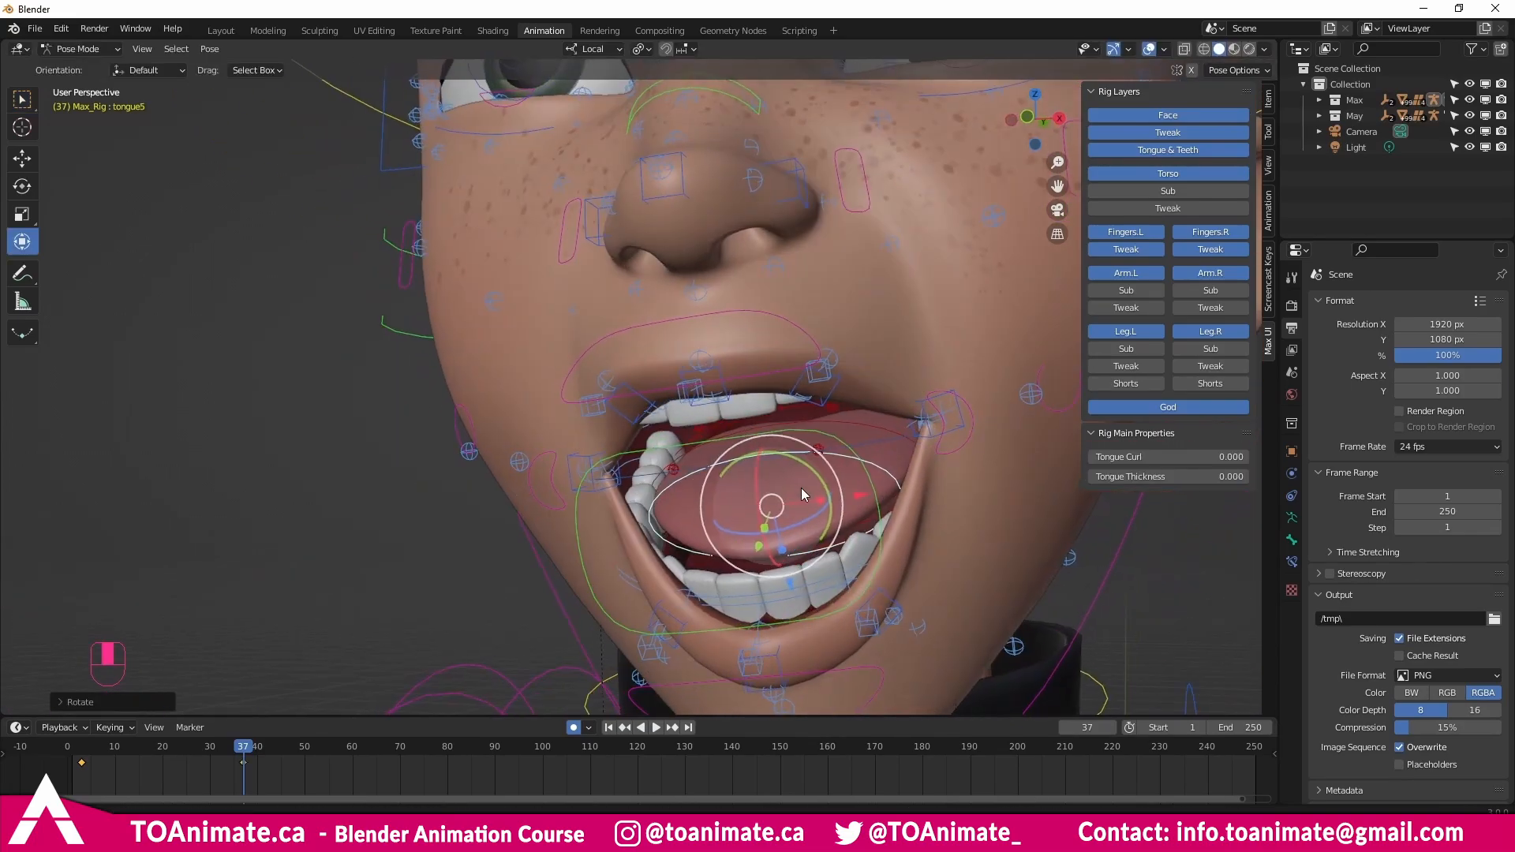
{"action": "mouse_move", "coordinate": [802, 488]}
{"action": "left_mouse_down"}
{"action": "mouse_move", "coordinate": [846, 490]}
{"action": "mouse_move", "coordinate": [775, 502]}
{"action": "left_mouse_up"}
{"action": "mouse_move", "coordinate": [775, 501]}
{"action": "middle_mouse_down"}
{"action": "mouse_move", "coordinate": [719, 509]}
{"action": "mouse_move", "coordinate": [783, 485]}
{"action": "middle_mouse_up"}
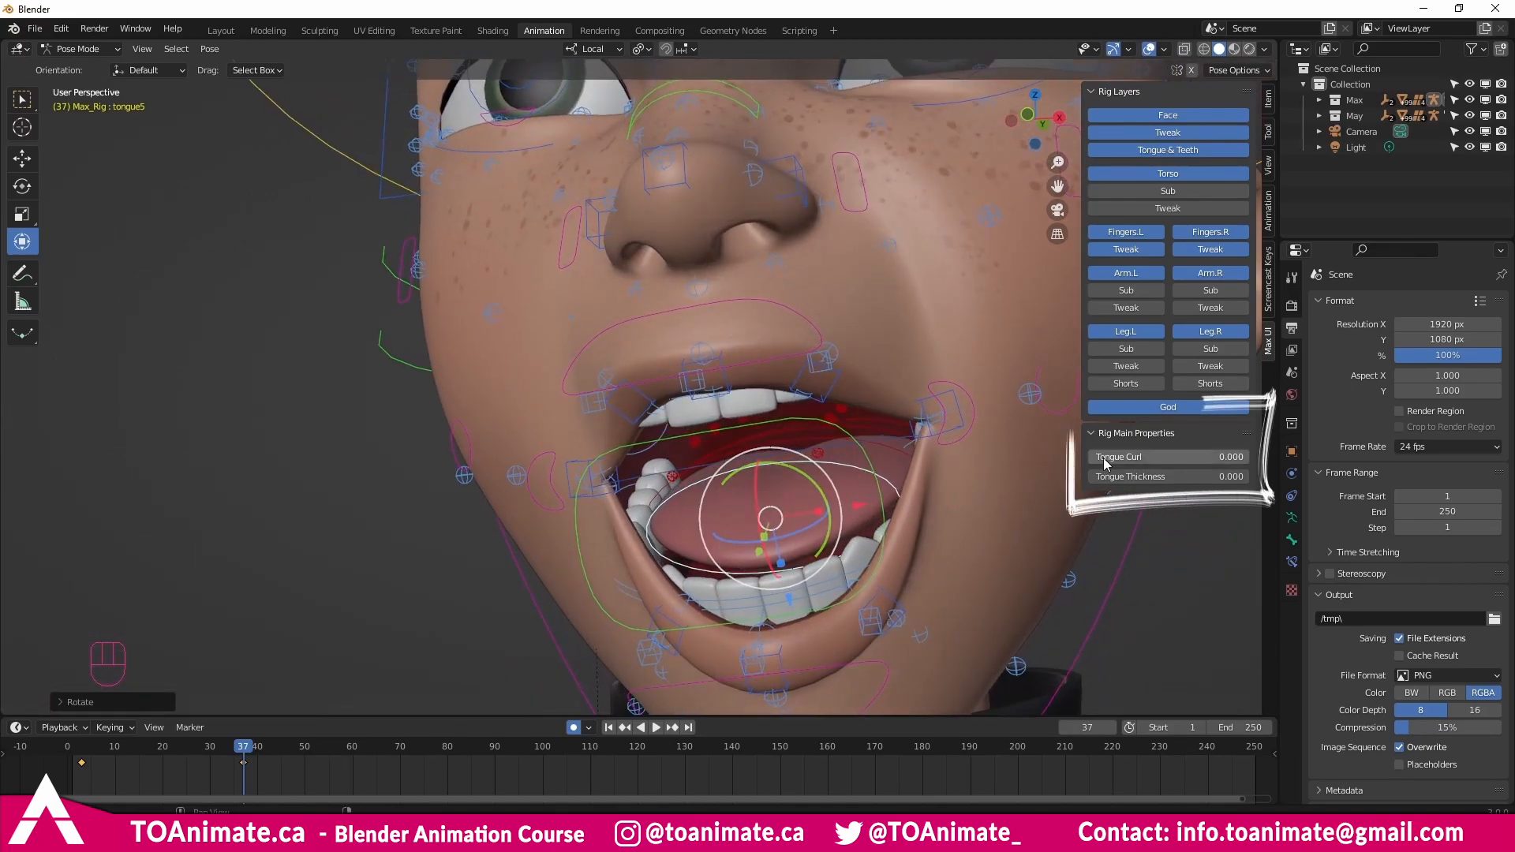
Set the tongue's Tongue Curl to 0.393 and Tongue Thickness to 0.238.
{"action": "mouse_move", "coordinate": [1137, 457]}
{"action": "left_mouse_down"}
{"action": "mouse_move", "coordinate": [1200, 457]}
{"action": "mouse_move", "coordinate": [1105, 457]}
{"action": "mouse_move", "coordinate": [1255, 477]}
{"action": "mouse_move", "coordinate": [1158, 477]}
{"action": "left_mouse_up"}
{"action": "mouse_move", "coordinate": [931, 485]}
{"action": "middle_mouse_down"}
{"action": "mouse_move", "coordinate": [911, 491]}
{"action": "mouse_move", "coordinate": [919, 481]}
{"action": "middle_mouse_up"}
{"action": "left_click_drag", "start_coordinate": [1158, 477], "coordinate": [1131, 477]}
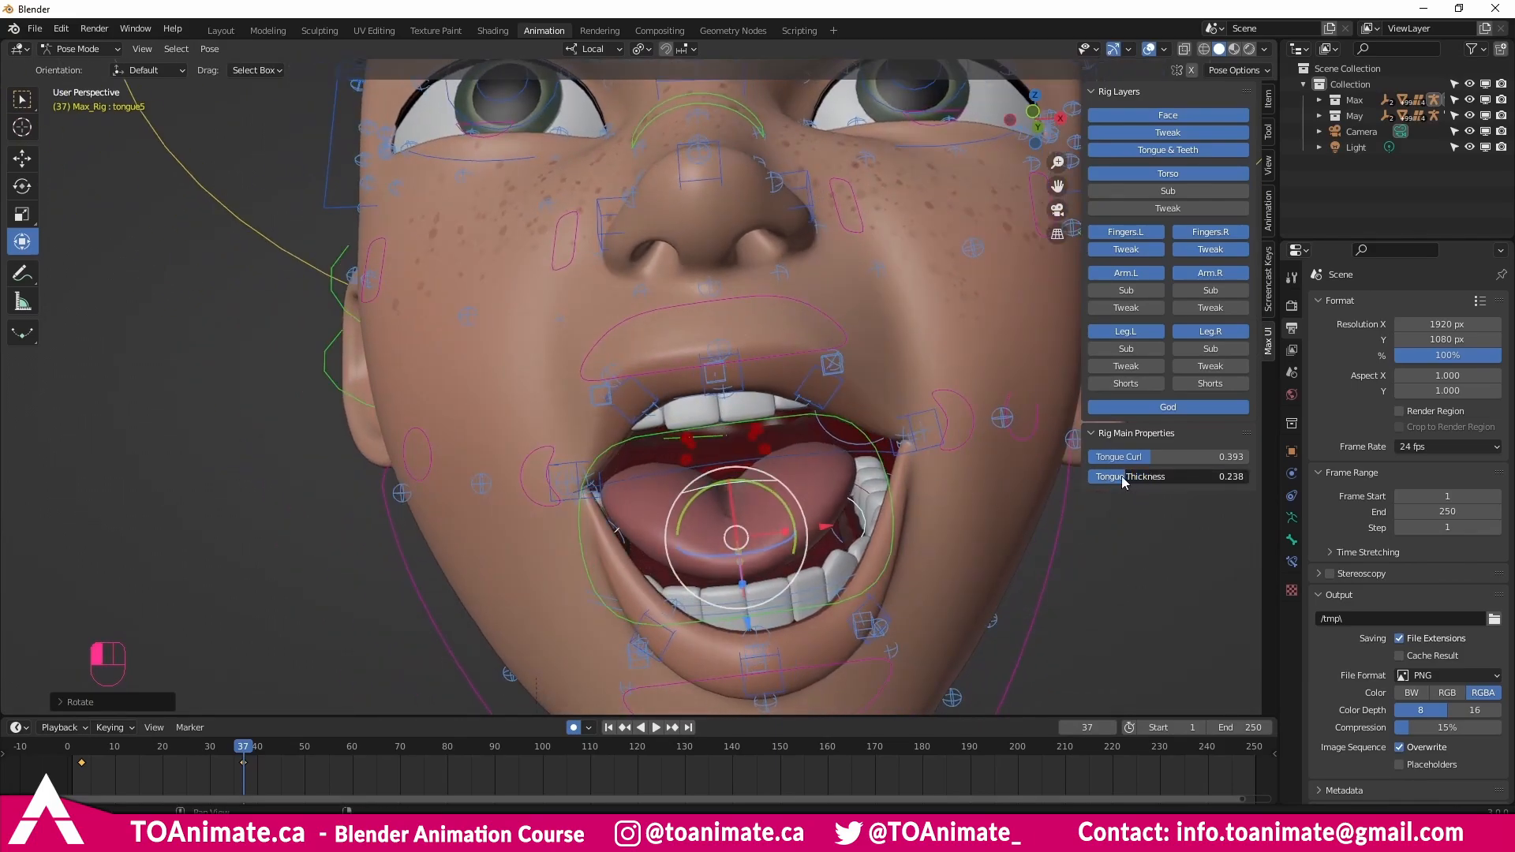
Try rotating and moving the tongue4.L side control of the curled tongue.
{"action": "middle_click_drag", "start_coordinate": [797, 473], "coordinate": [754, 462]}
{"action": "left_click", "coordinate": [761, 456]}
{"action": "key", "text": "r"}
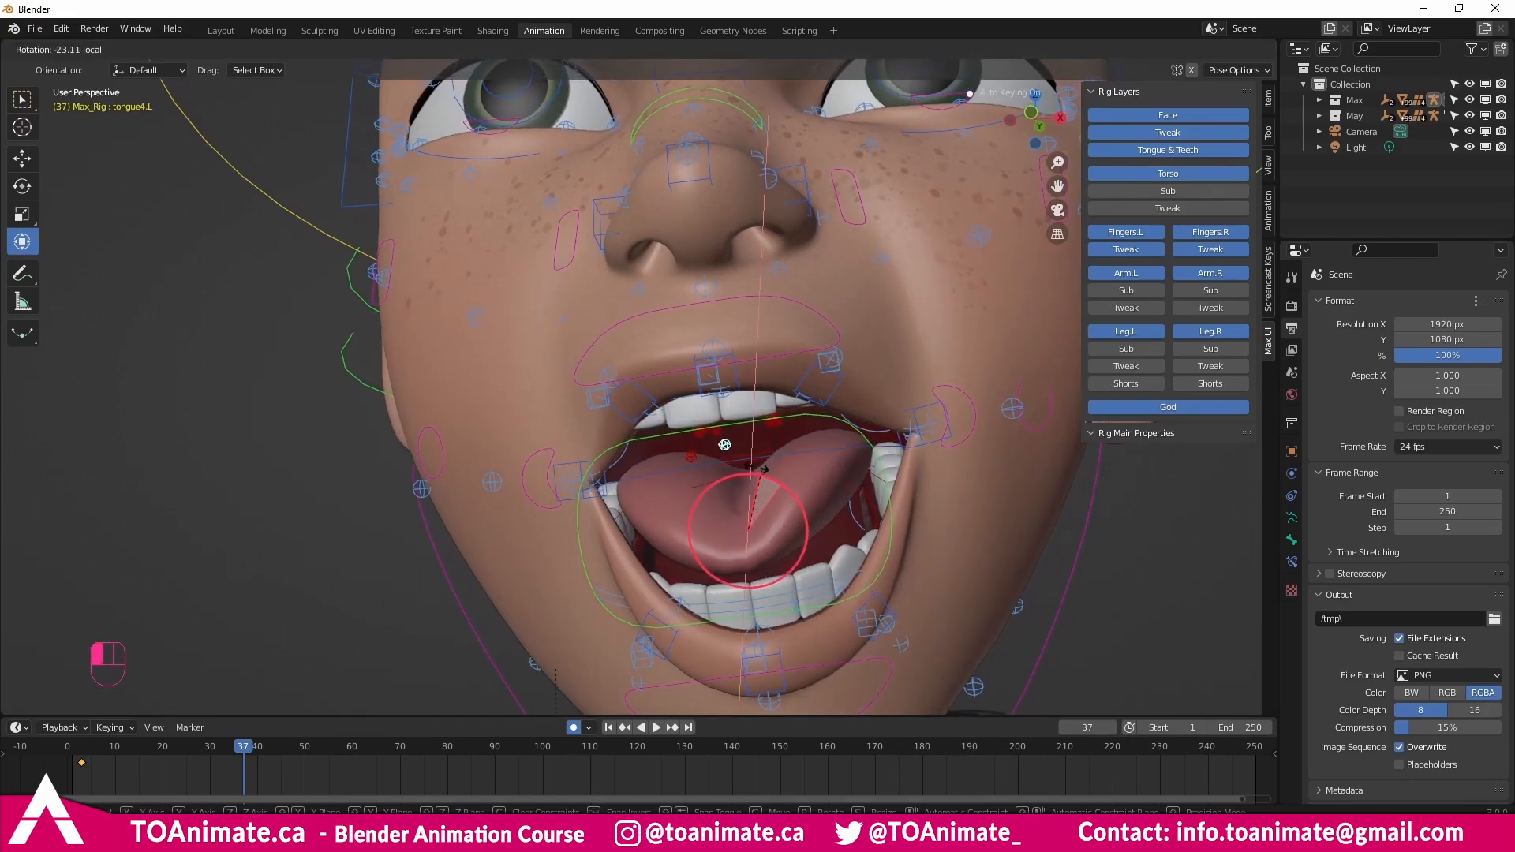
{"action": "left_click", "coordinate": [760, 495]}
{"action": "key", "text": "g"}
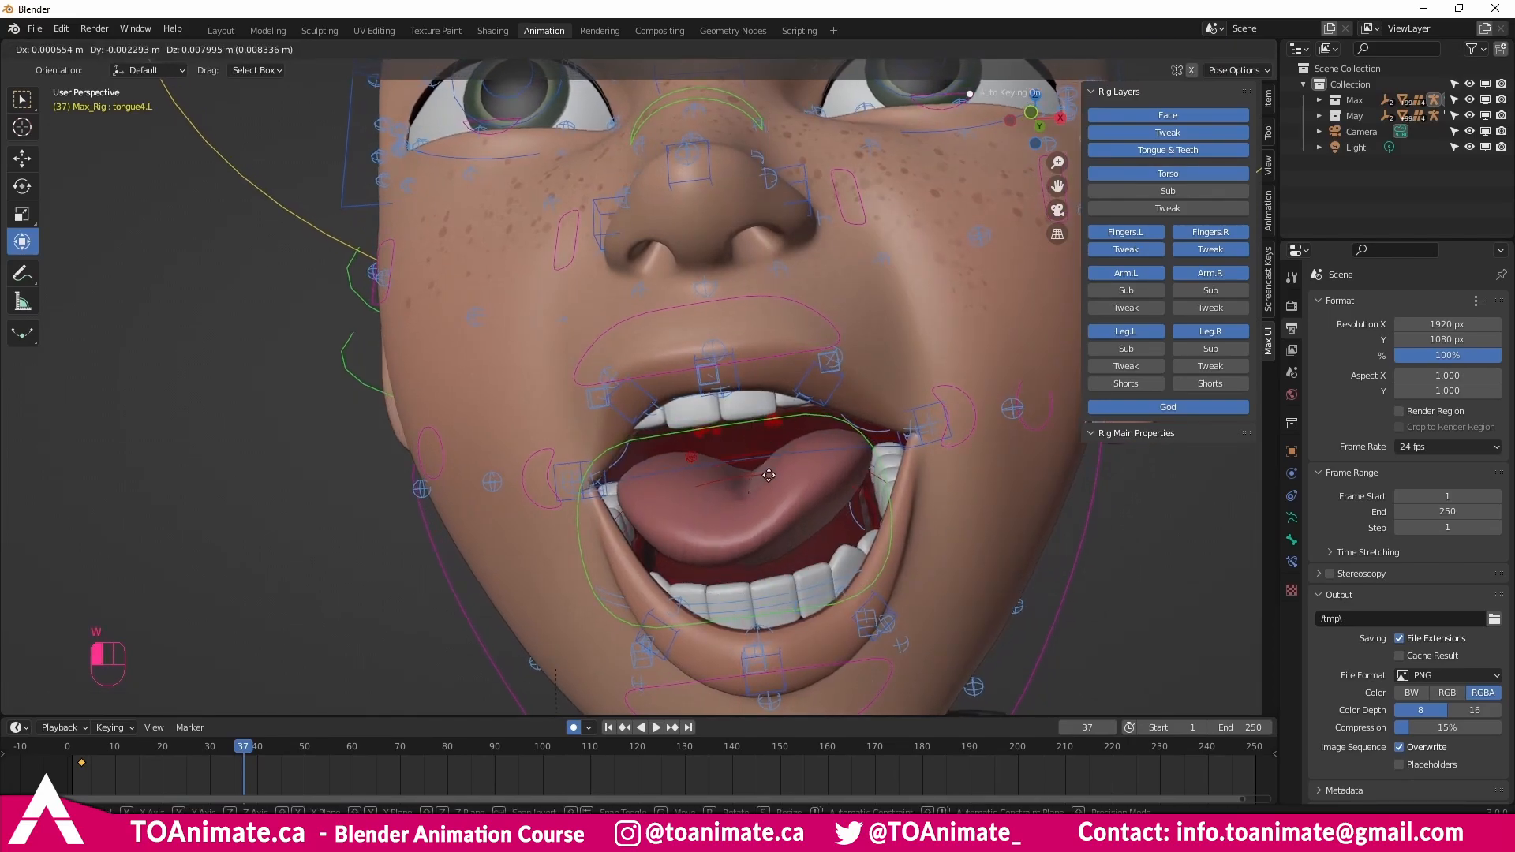
{"action": "left_click", "coordinate": [777, 456]}
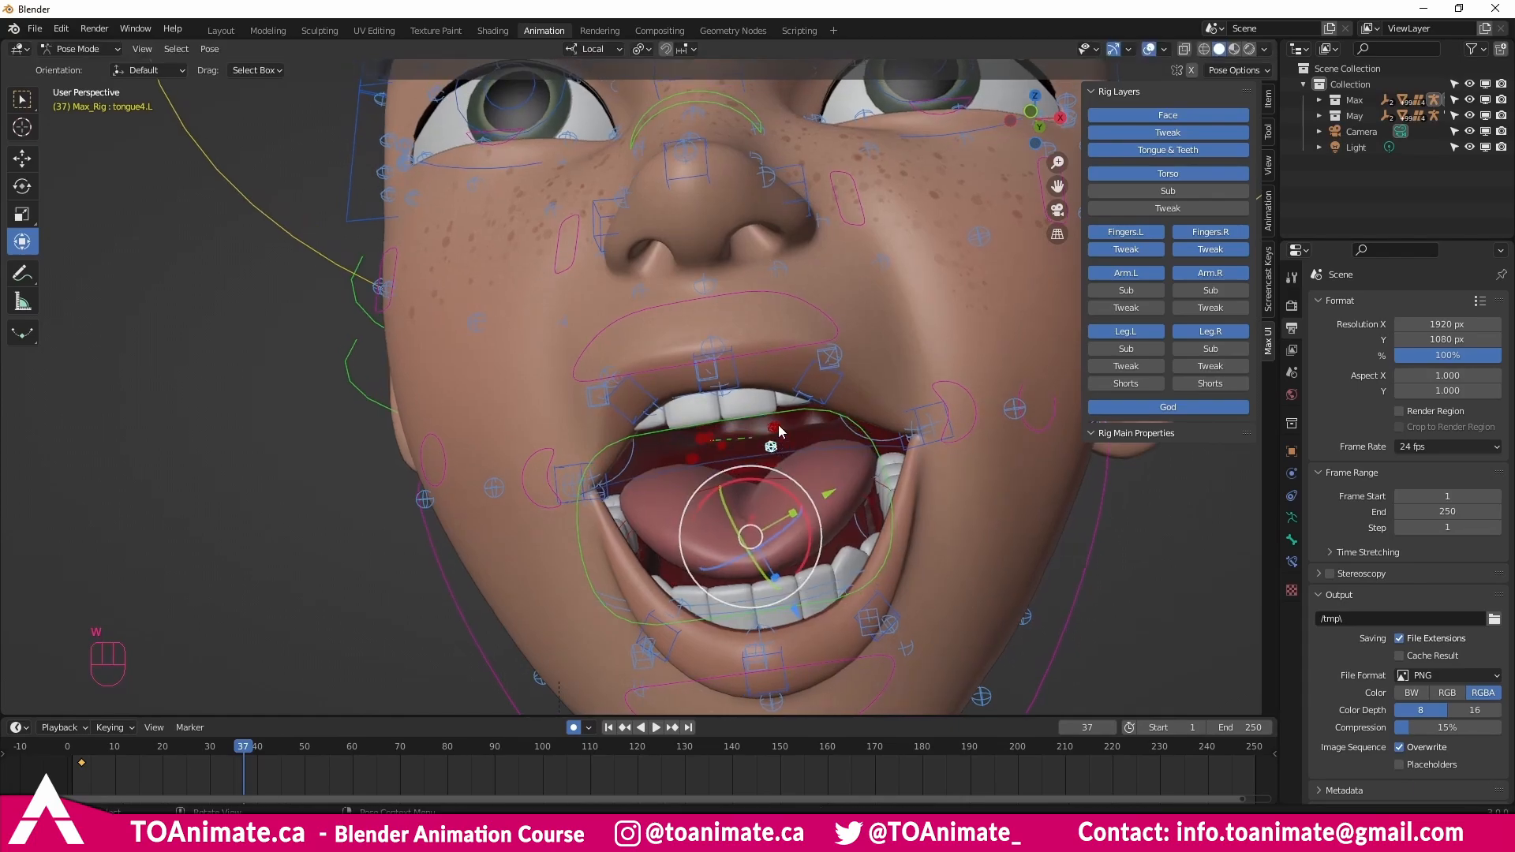
Add the tongue3.L and tongue2.L controls to the selection, try rotating them together by about -37°, and undo the rotation.
{"action": "left_click", "coordinate": [782, 430], "text": "shift"}
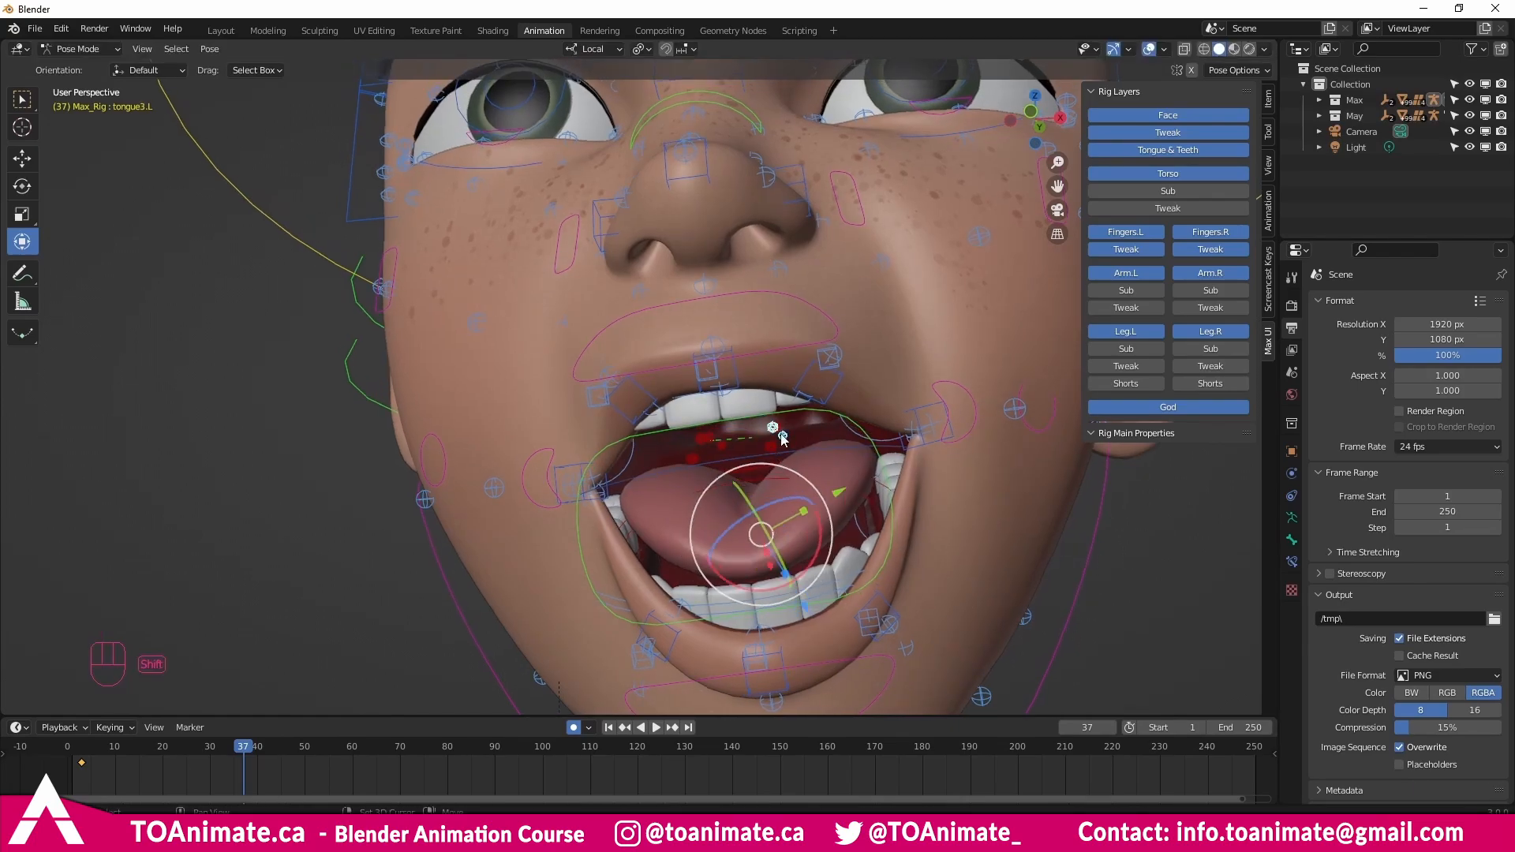
{"action": "left_click", "coordinate": [782, 435], "text": "shift"}
{"action": "key", "text": "r"}
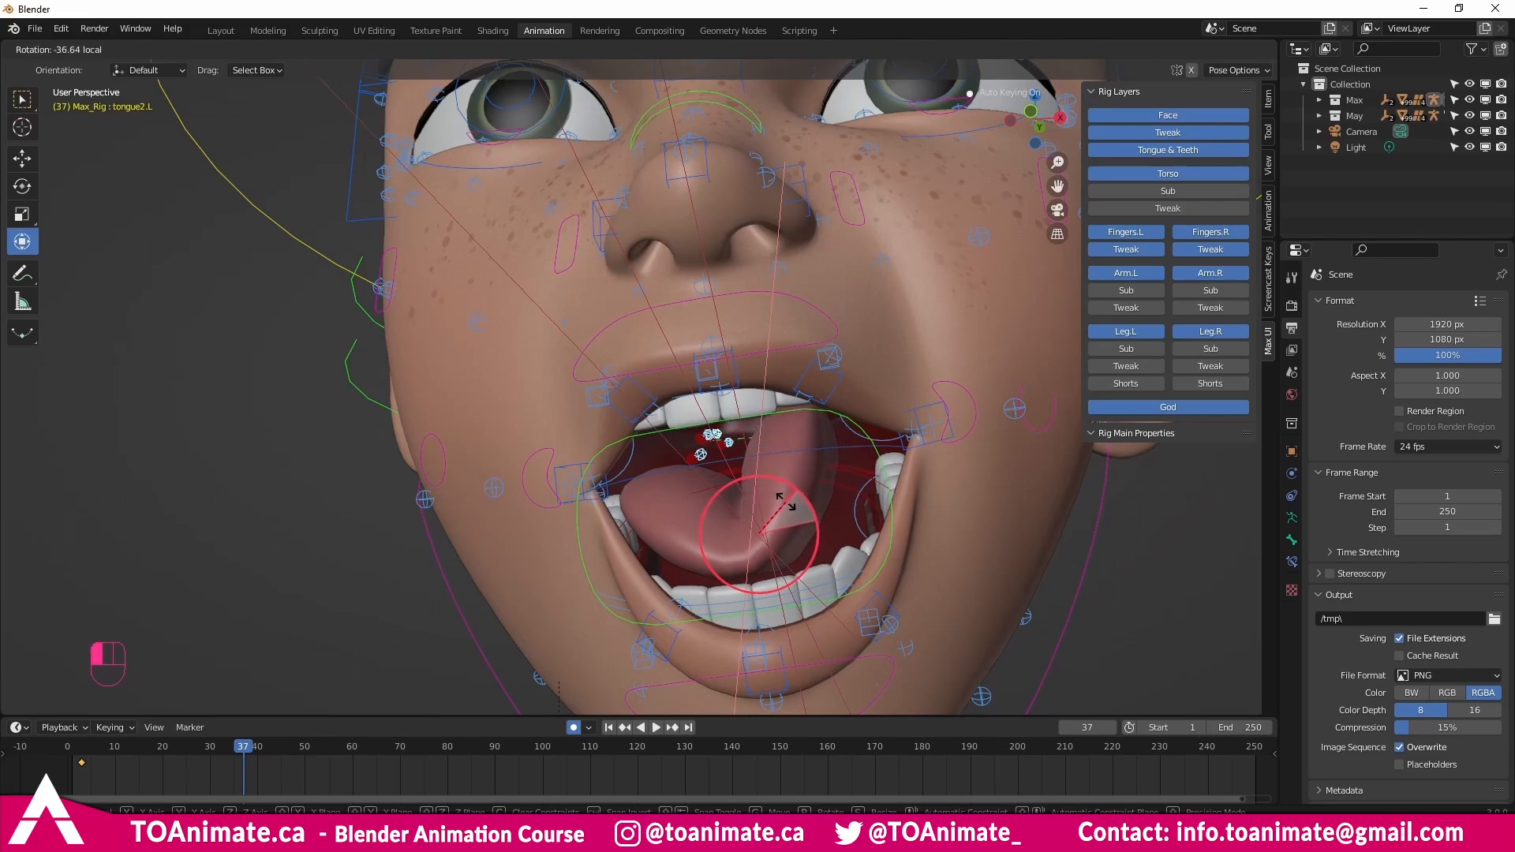
{"action": "left_click", "coordinate": [787, 503]}
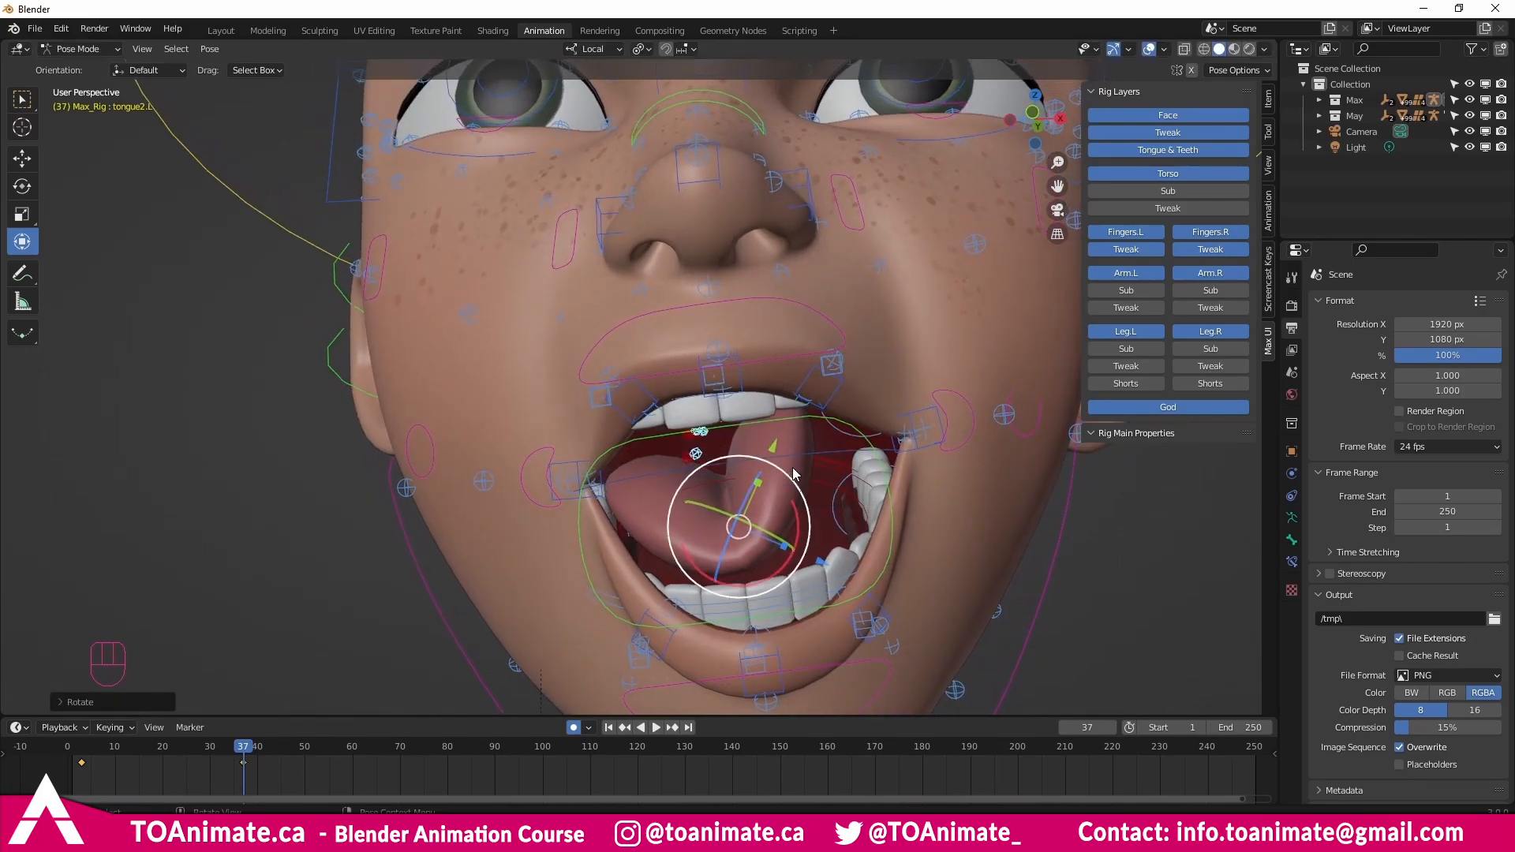
{"action": "key", "text": "ctrl+z"}
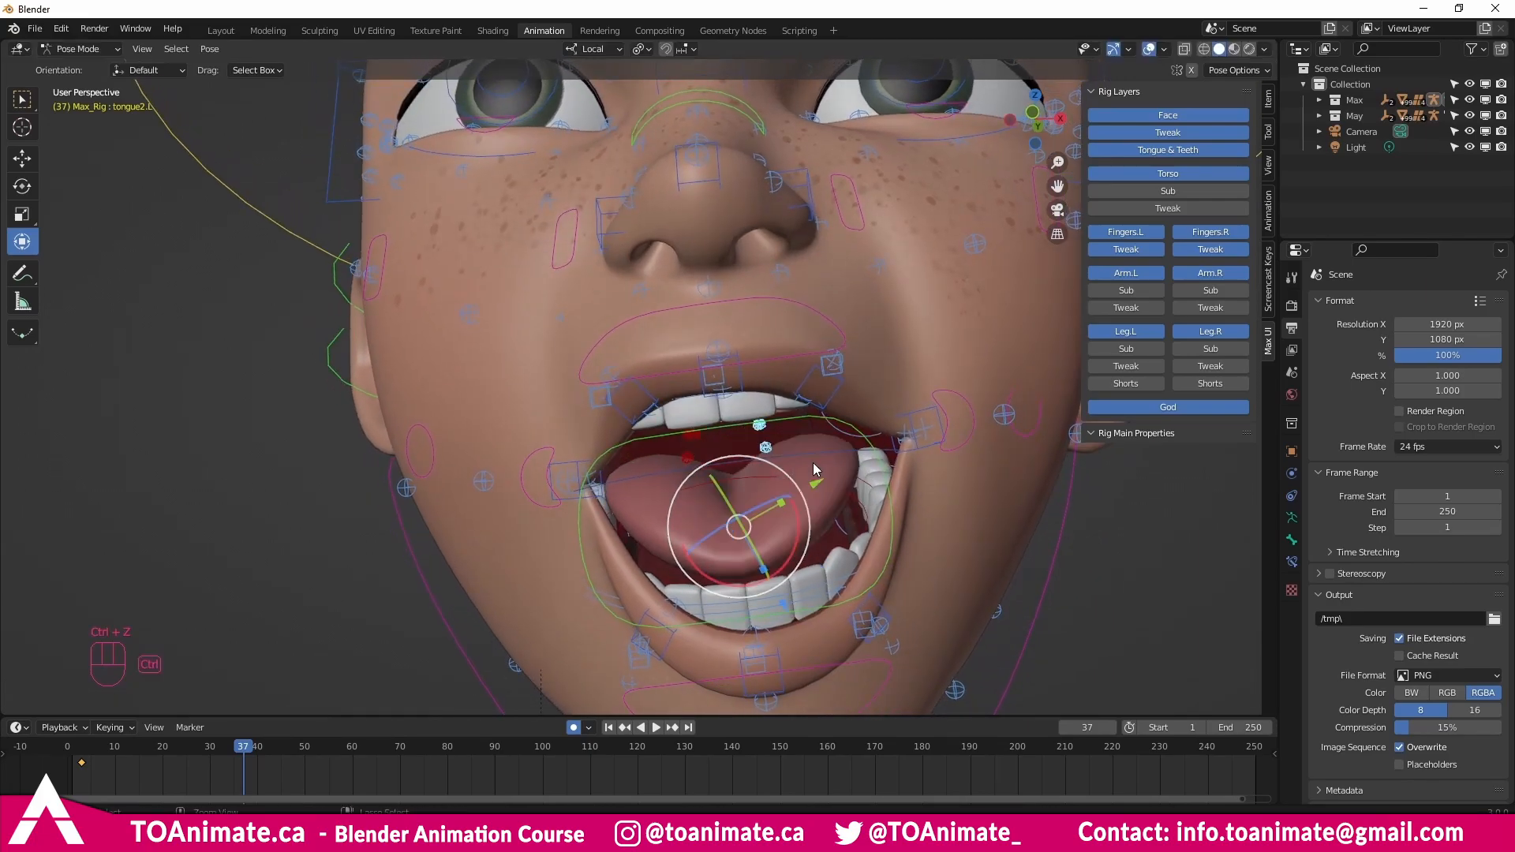
Try moving the left upper back teeth control, and undo the move.
{"action": "scroll", "coordinate": [840, 464], "scroll_direction": "down", "scroll_amount": 2}
{"action": "middle_click_drag", "start_coordinate": [840, 464], "coordinate": [859, 432]}
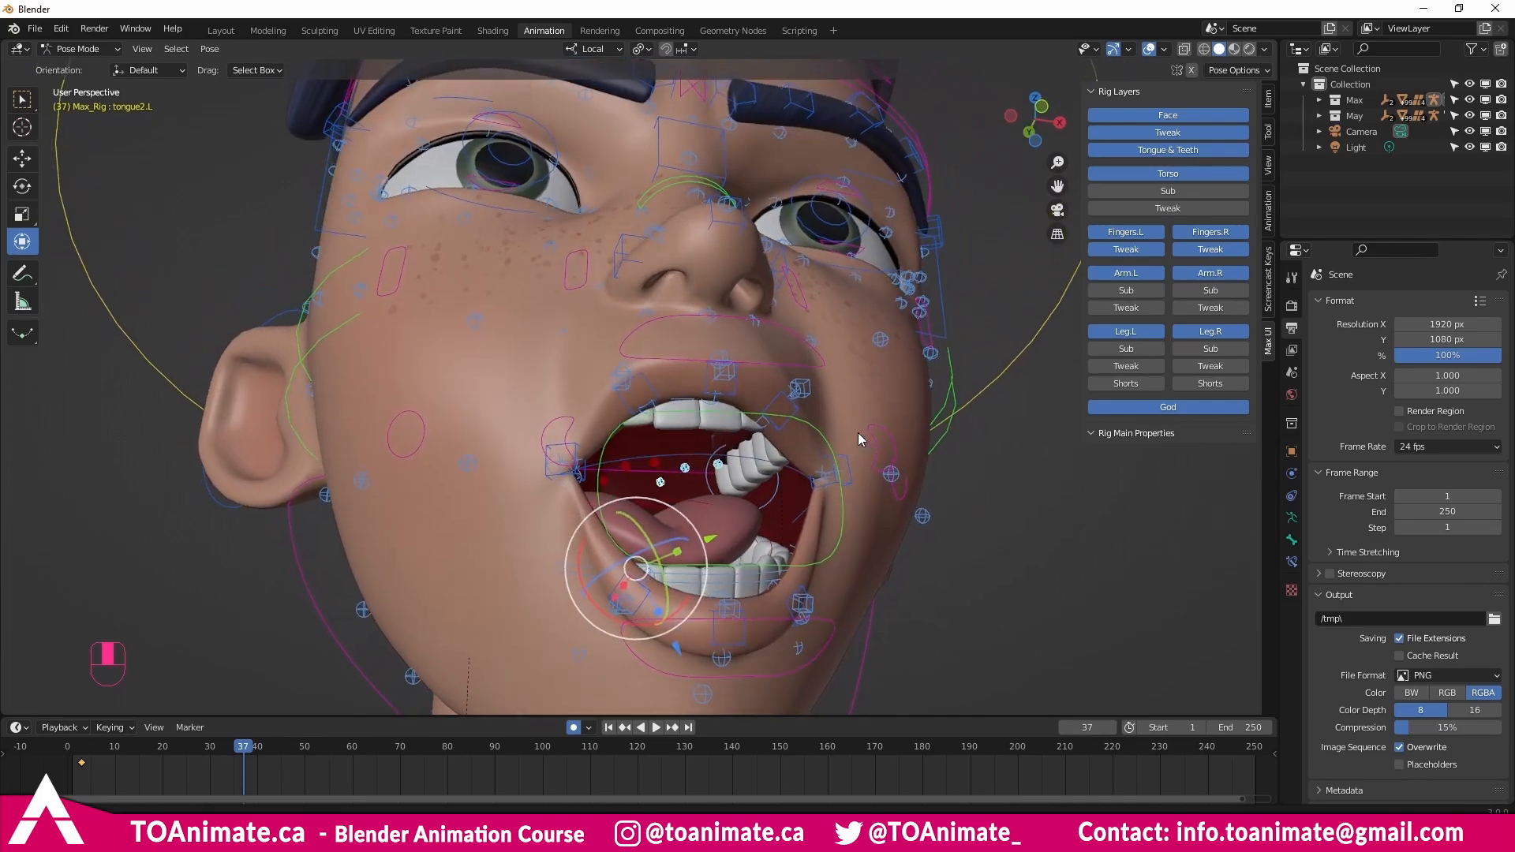
{"action": "left_click", "coordinate": [742, 483]}
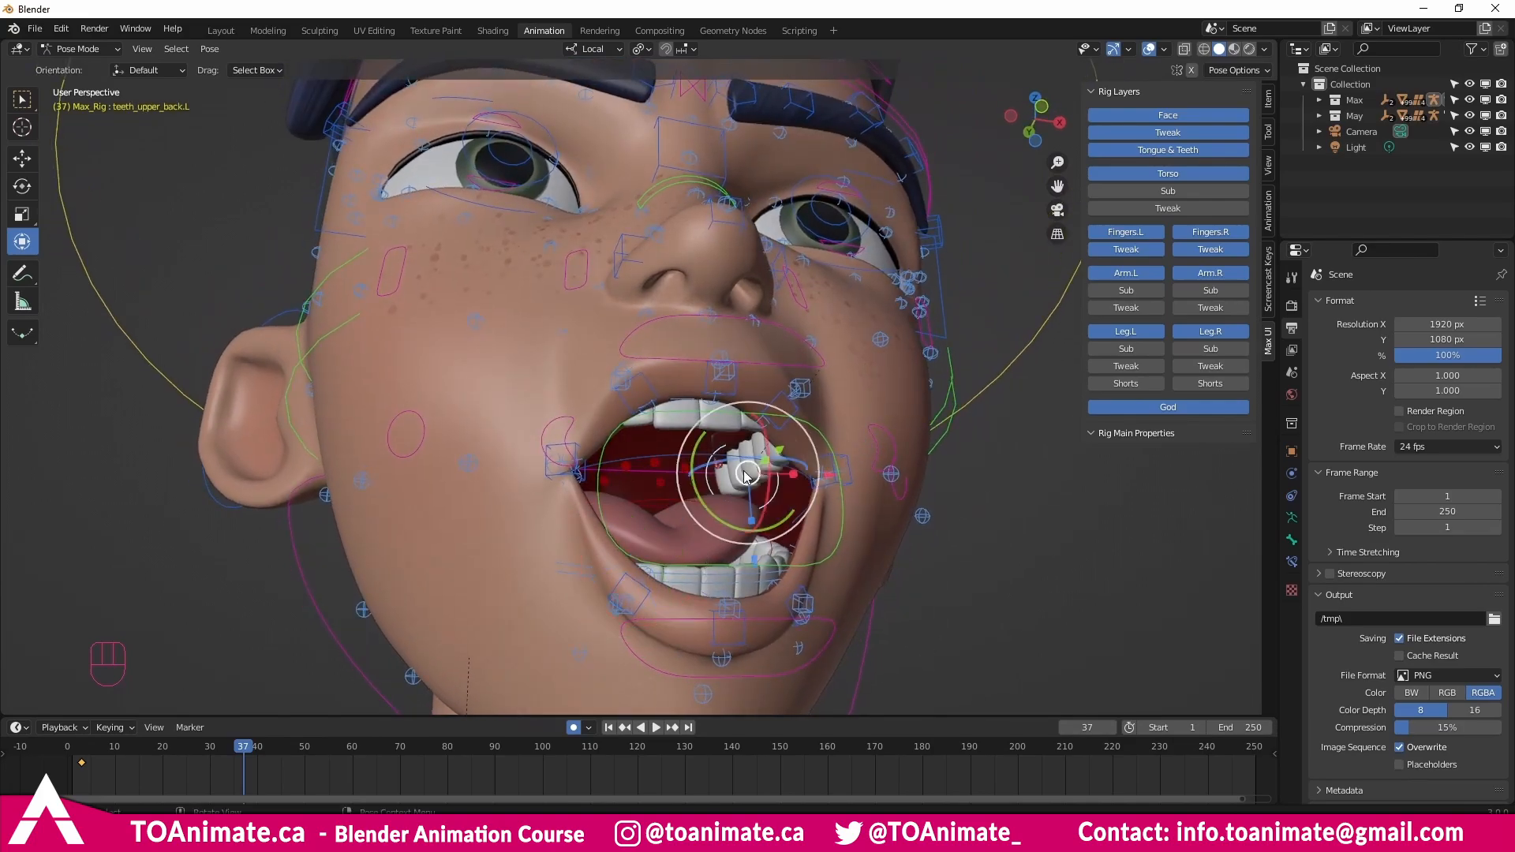
{"action": "left_click_drag", "start_coordinate": [744, 484], "coordinate": [754, 483]}
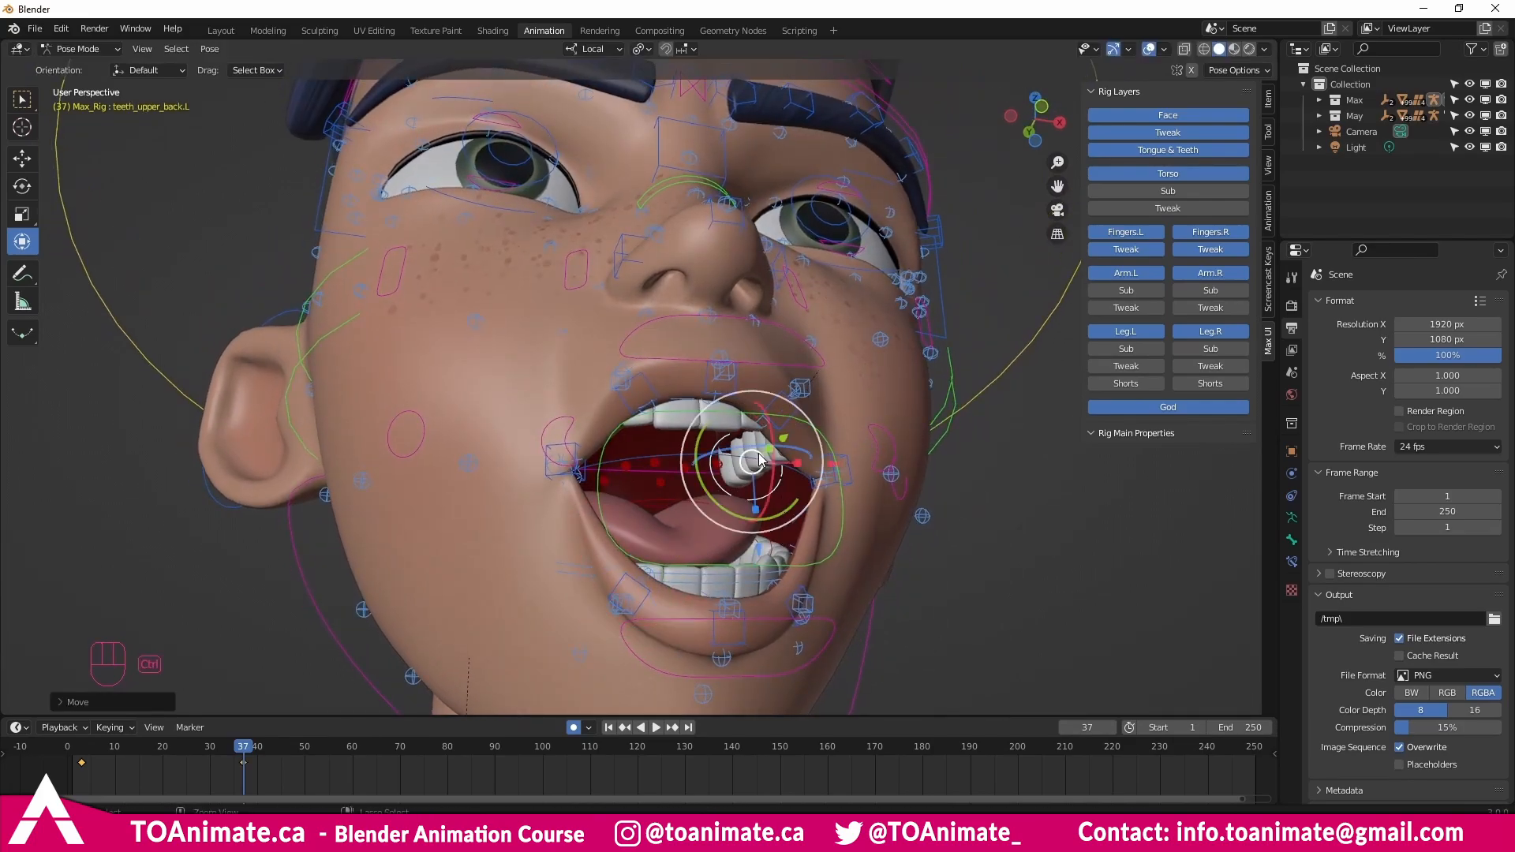
{"action": "key", "text": "ctrl+z"}
Move the upper head stretch control above the hair and the jaw stretch control below the chin.
{"action": "middle_click_drag", "start_coordinate": [915, 496], "coordinate": [776, 447]}
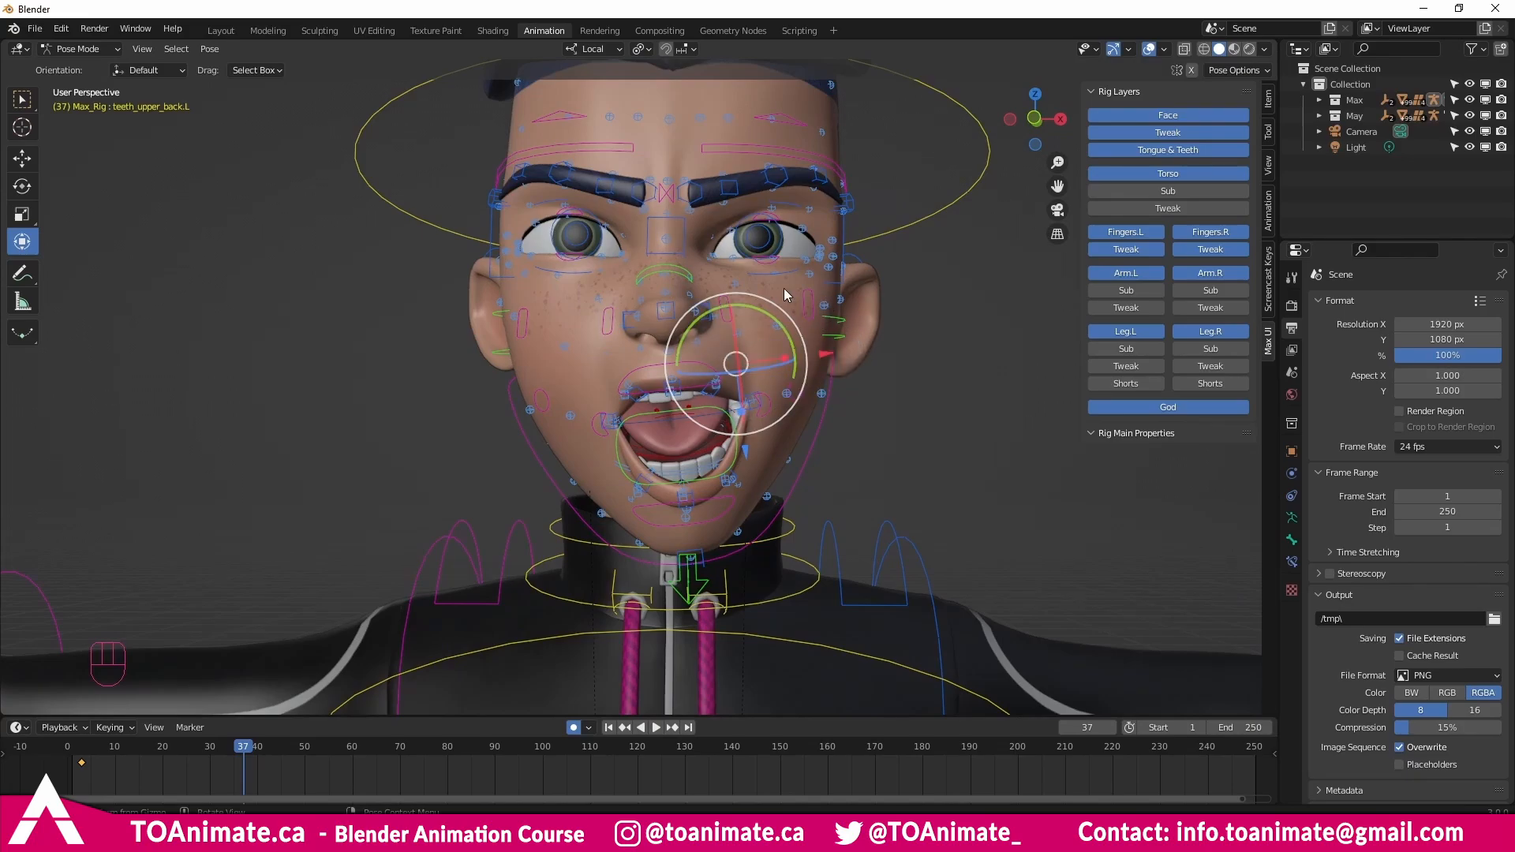
{"action": "scroll", "coordinate": [688, 340], "scroll_direction": "down", "scroll_amount": 3}
{"action": "middle_click_drag", "start_coordinate": [689, 344], "coordinate": [618, 429]}
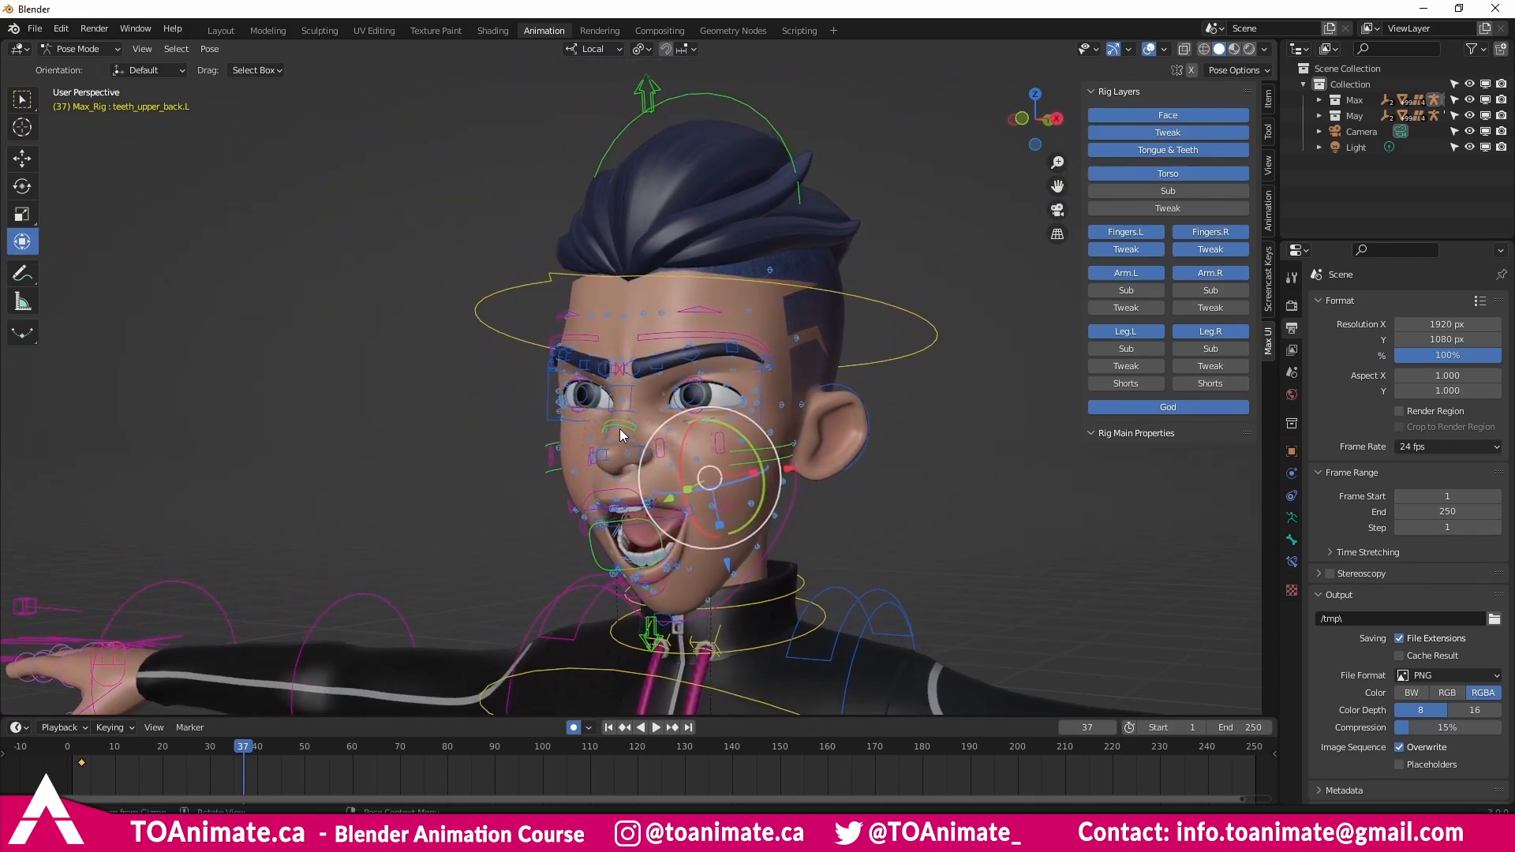
{"action": "middle_click_drag", "start_coordinate": [674, 325], "coordinate": [632, 182], "text": "shift"}
{"action": "left_click", "coordinate": [643, 172]}
{"action": "mouse_move", "coordinate": [641, 118]}
{"action": "left_mouse_down"}
{"action": "mouse_move", "coordinate": [643, 159]}
{"action": "mouse_move", "coordinate": [642, 120]}
{"action": "left_mouse_up"}
{"action": "middle_click_drag", "start_coordinate": [653, 541], "coordinate": [669, 430], "text": "shift"}
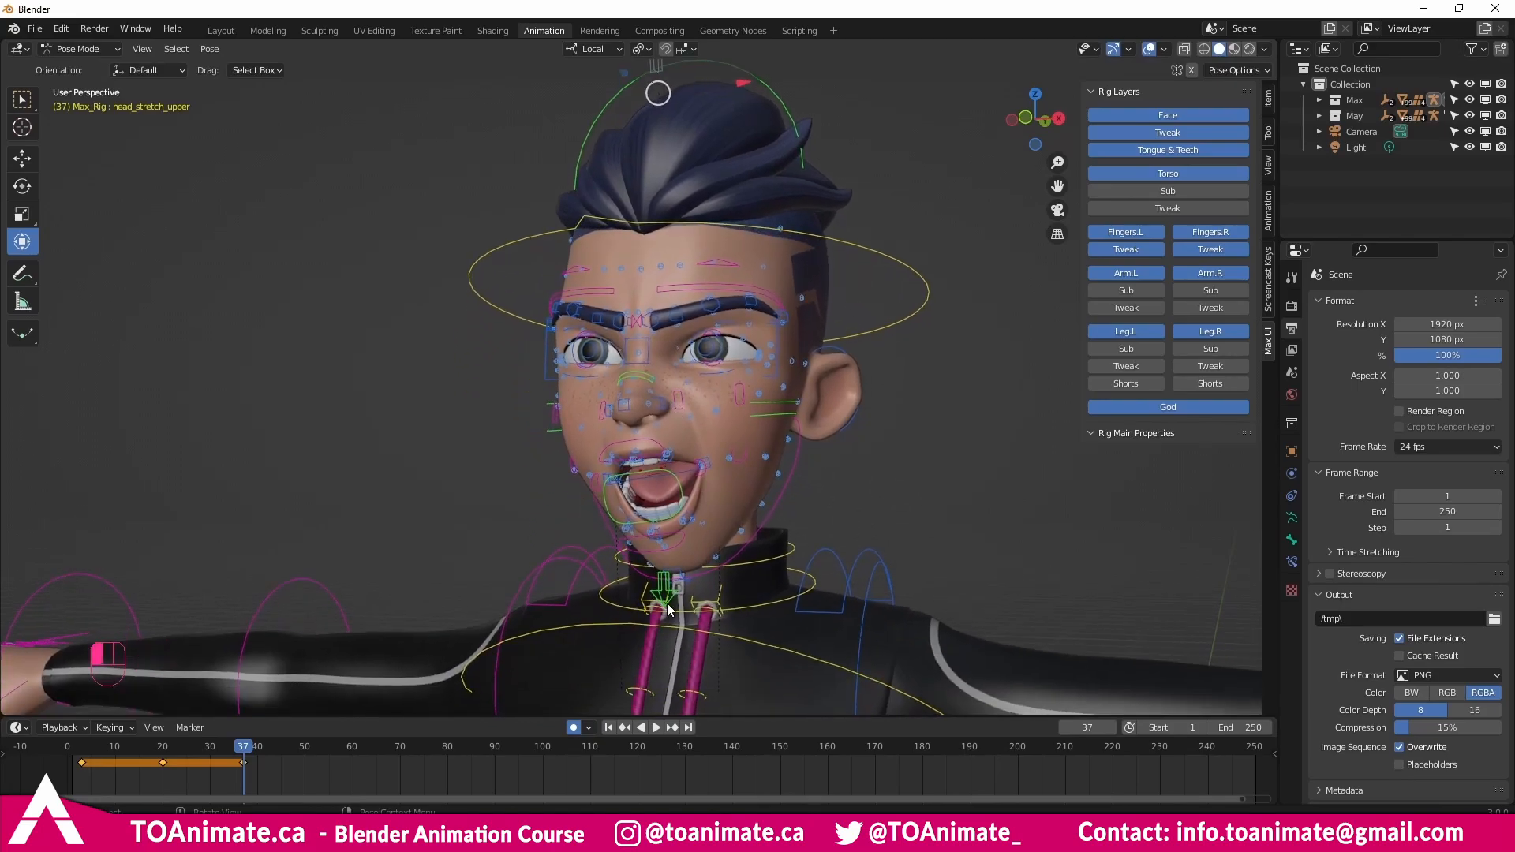
{"action": "mouse_move", "coordinate": [666, 603]}
{"action": "left_mouse_down"}
{"action": "mouse_move", "coordinate": [663, 553]}
{"action": "mouse_move", "coordinate": [664, 576]}
{"action": "left_mouse_up"}
Select the main head stretch arc above the hair and move it to stretch and bend the whole head.
{"action": "middle_click_drag", "start_coordinate": [692, 275], "coordinate": [685, 395], "text": "shift"}
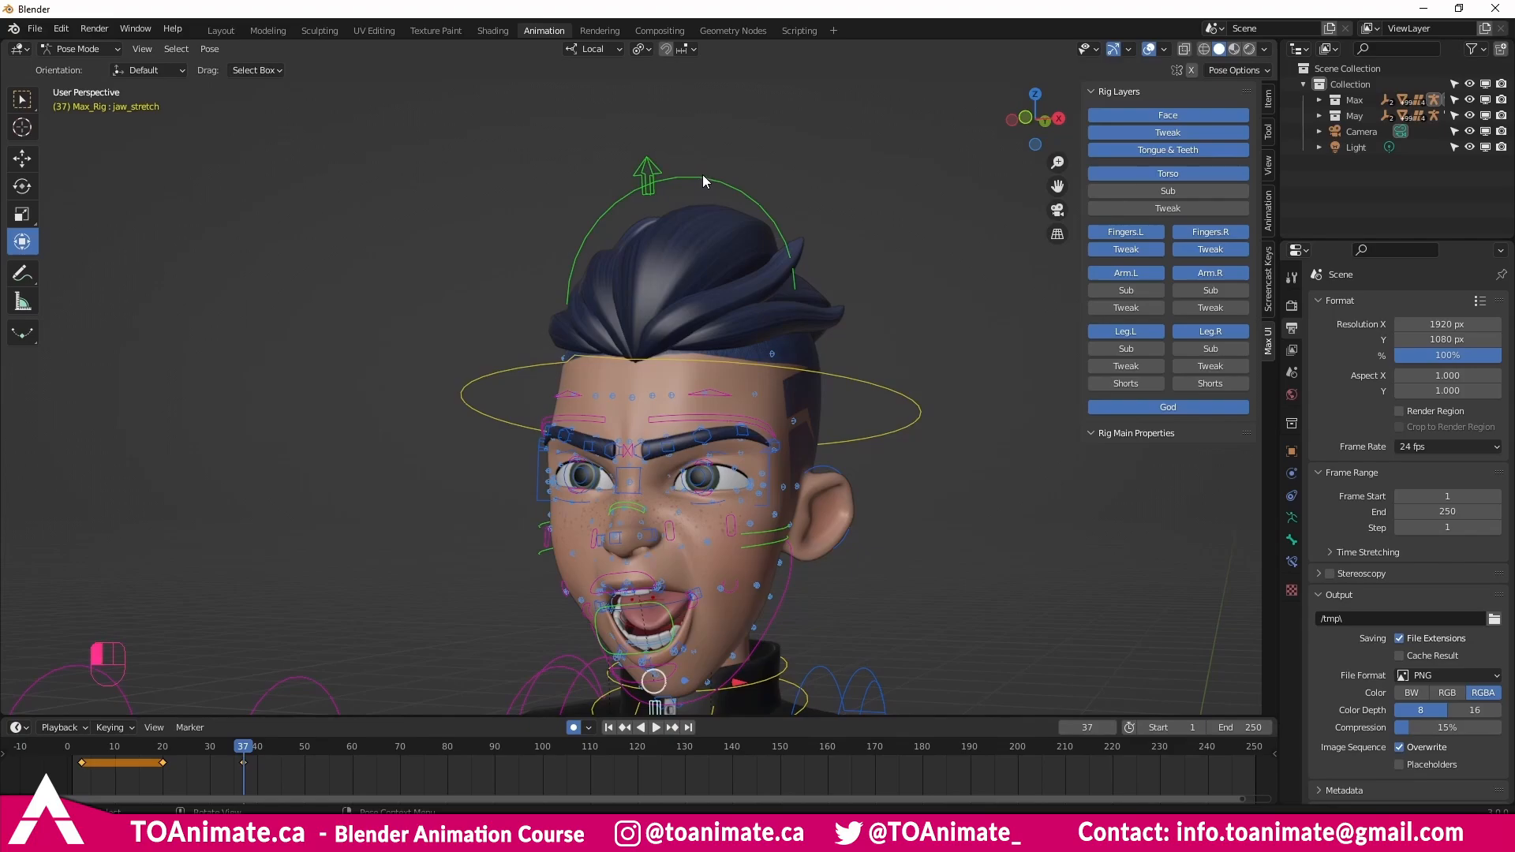
{"action": "left_click", "coordinate": [702, 177]}
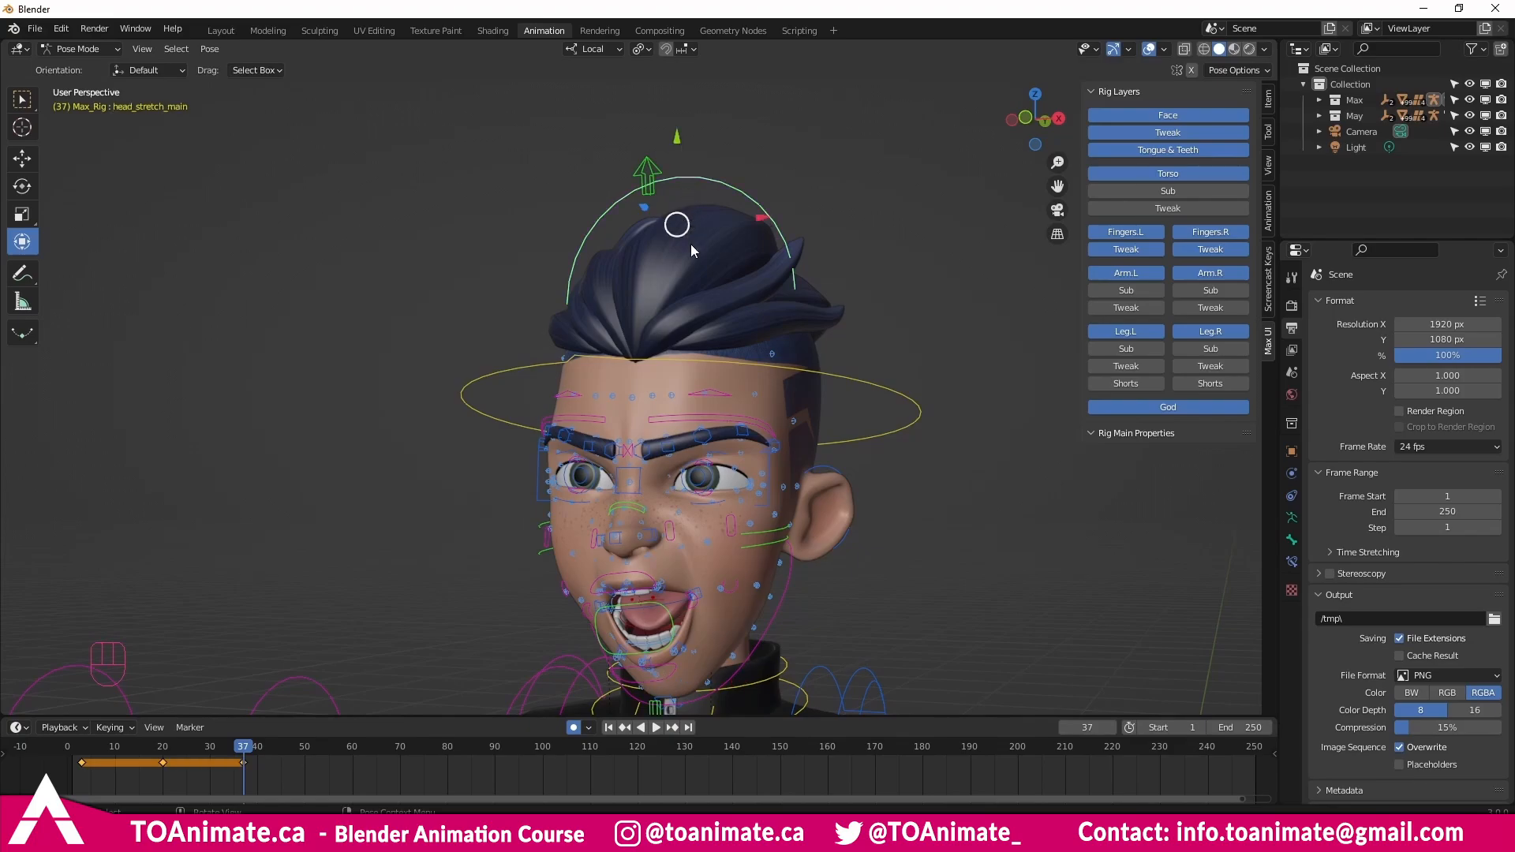
{"action": "left_click_drag", "start_coordinate": [691, 245], "coordinate": [696, 108]}
{"action": "middle_click_drag", "start_coordinate": [669, 213], "coordinate": [720, 235]}
{"action": "left_click_drag", "start_coordinate": [724, 191], "coordinate": [707, 194]}
Select the left ear control and adjust the ear's pose.
{"action": "middle_click_drag", "start_coordinate": [711, 205], "coordinate": [948, 489]}
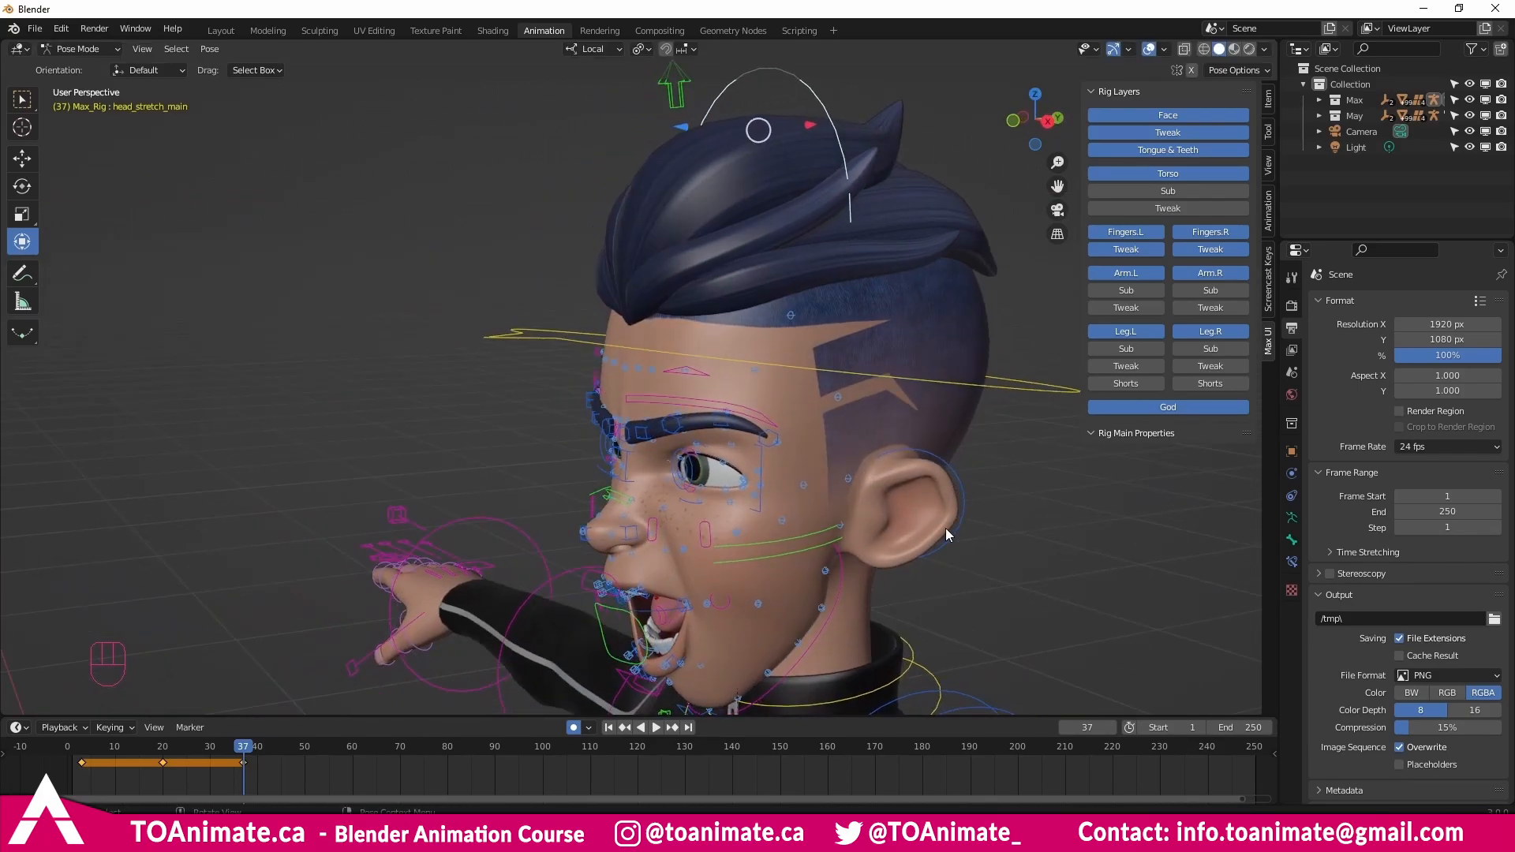
{"action": "left_click_drag", "start_coordinate": [902, 523], "coordinate": [908, 517]}
{"action": "middle_click_drag", "start_coordinate": [881, 513], "coordinate": [793, 497]}
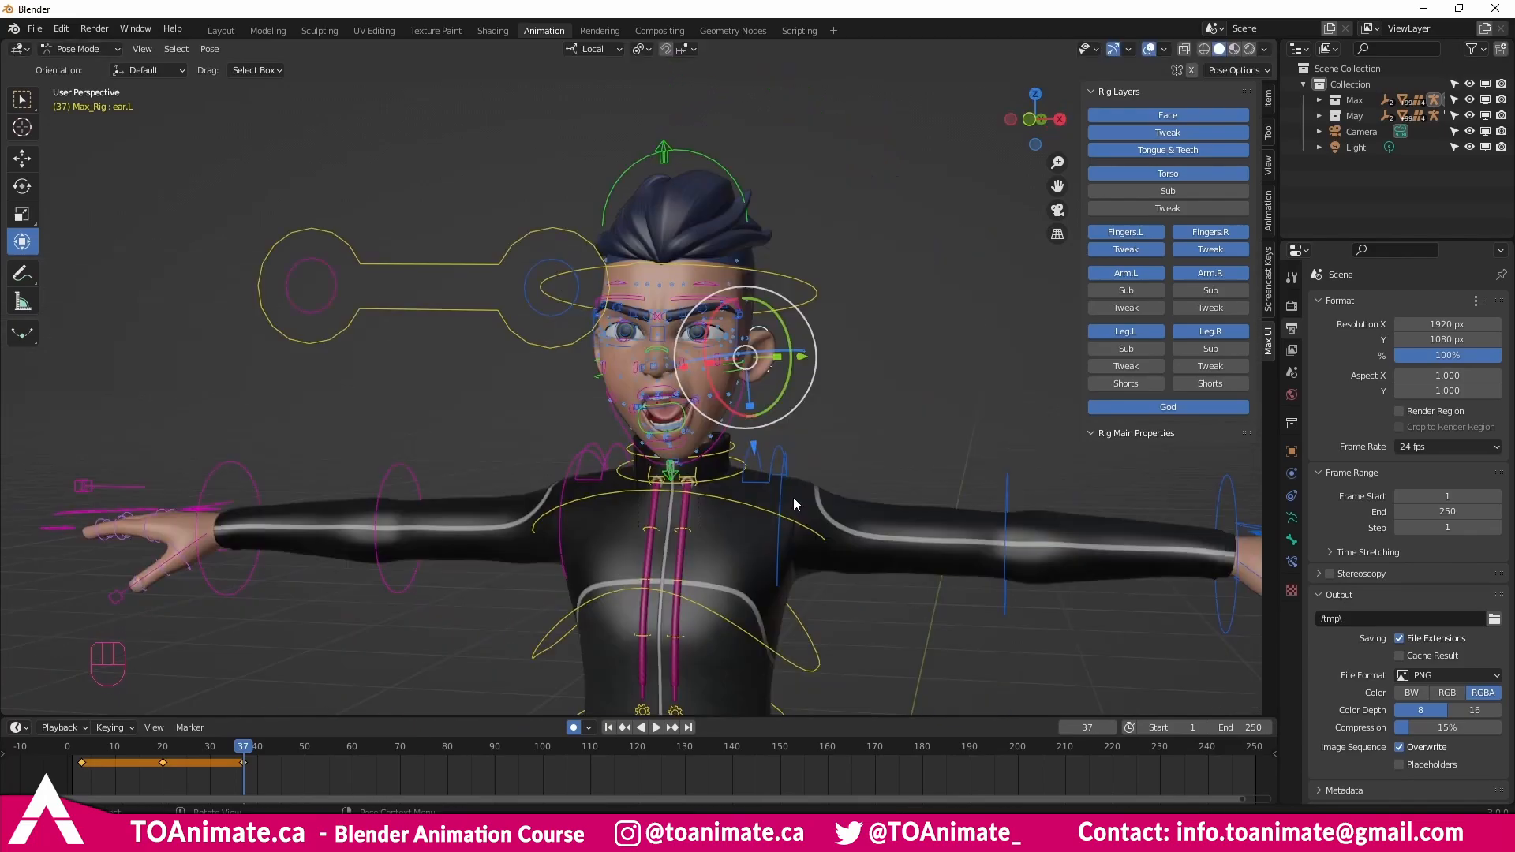
Select the jacket_string2.L control on the jacket's left drawstring and adjust it.
{"action": "middle_click_drag", "start_coordinate": [678, 535], "coordinate": [631, 396], "text": "shift"}
{"action": "scroll", "coordinate": [632, 396], "scroll_direction": "up", "scroll_amount": 3}
{"action": "middle_click_drag", "start_coordinate": [632, 397], "coordinate": [593, 393]}
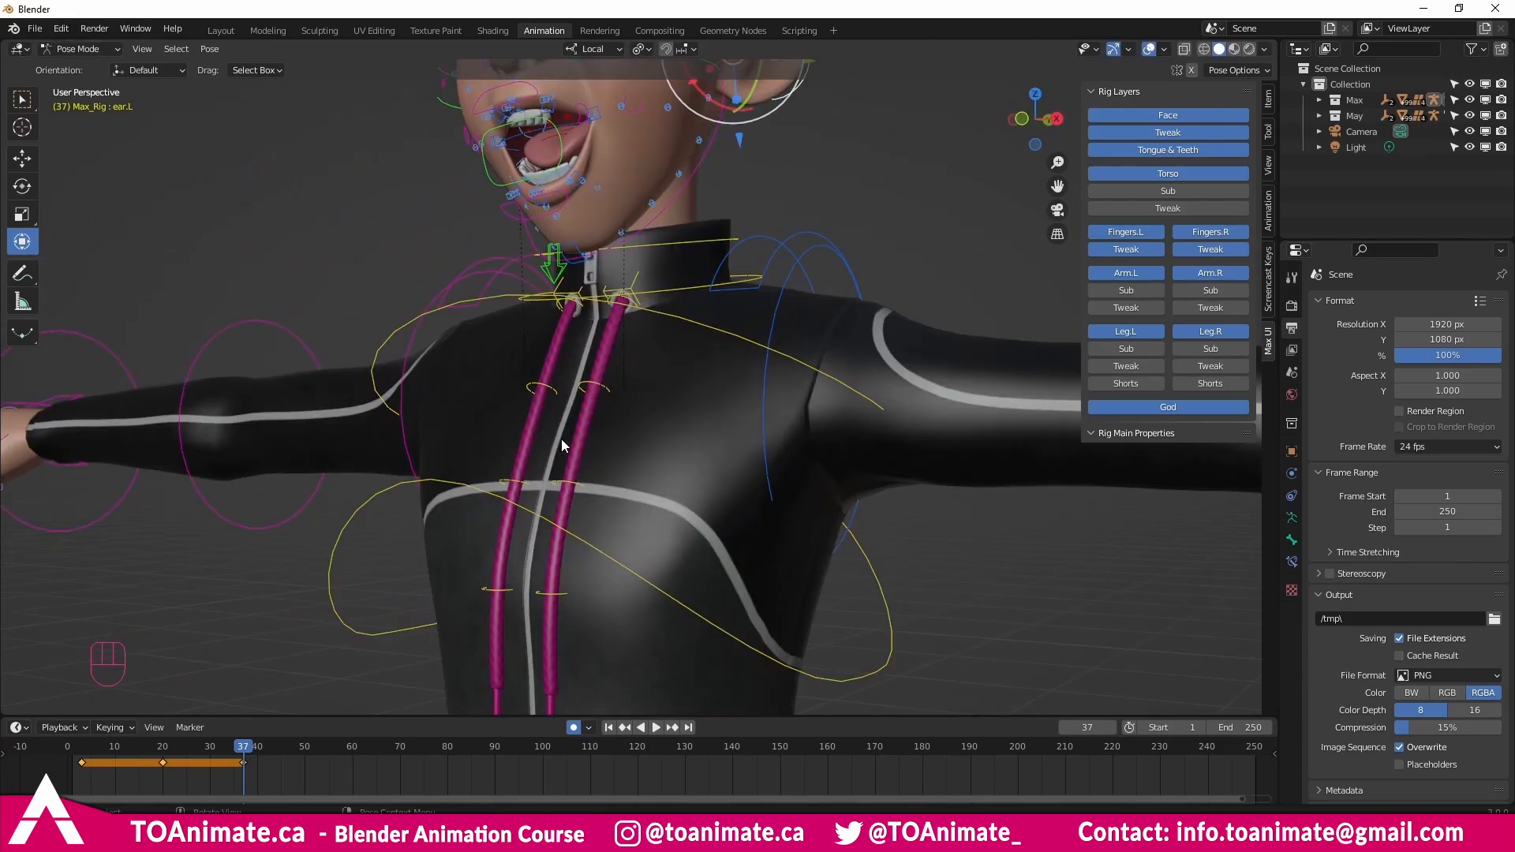
{"action": "left_click", "coordinate": [583, 392]}
{"action": "mouse_move", "coordinate": [573, 439]}
{"action": "left_mouse_down"}
{"action": "mouse_move", "coordinate": [549, 443]}
{"action": "mouse_move", "coordinate": [580, 453]}
{"action": "left_mouse_up"}
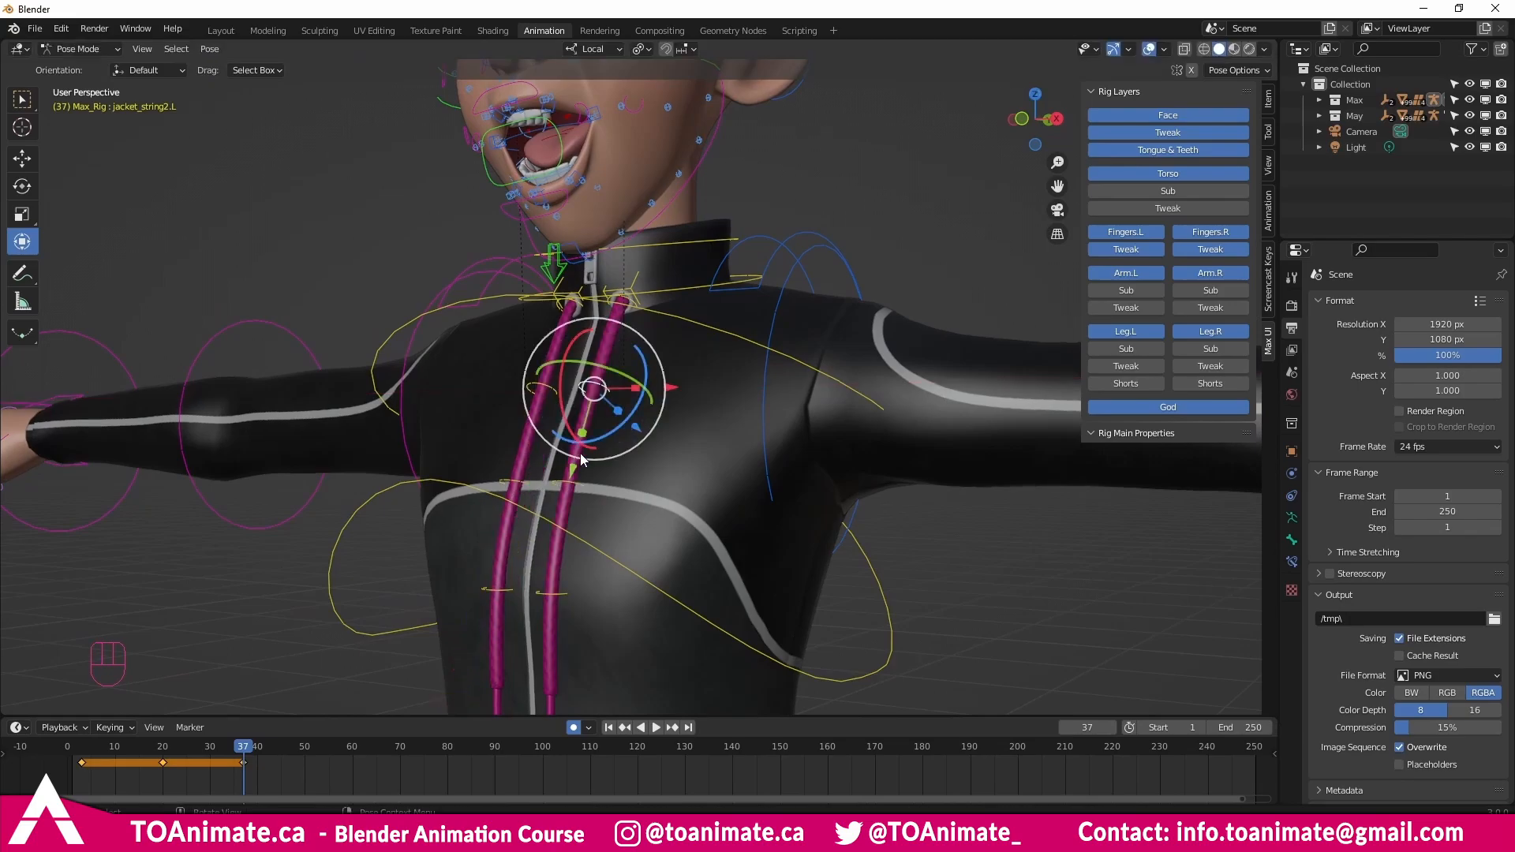
Select the jacket_string0.L control at the collar and move the upper end of the left drawstring.
{"action": "middle_click_drag", "start_coordinate": [580, 453], "coordinate": [640, 234], "text": "shift"}
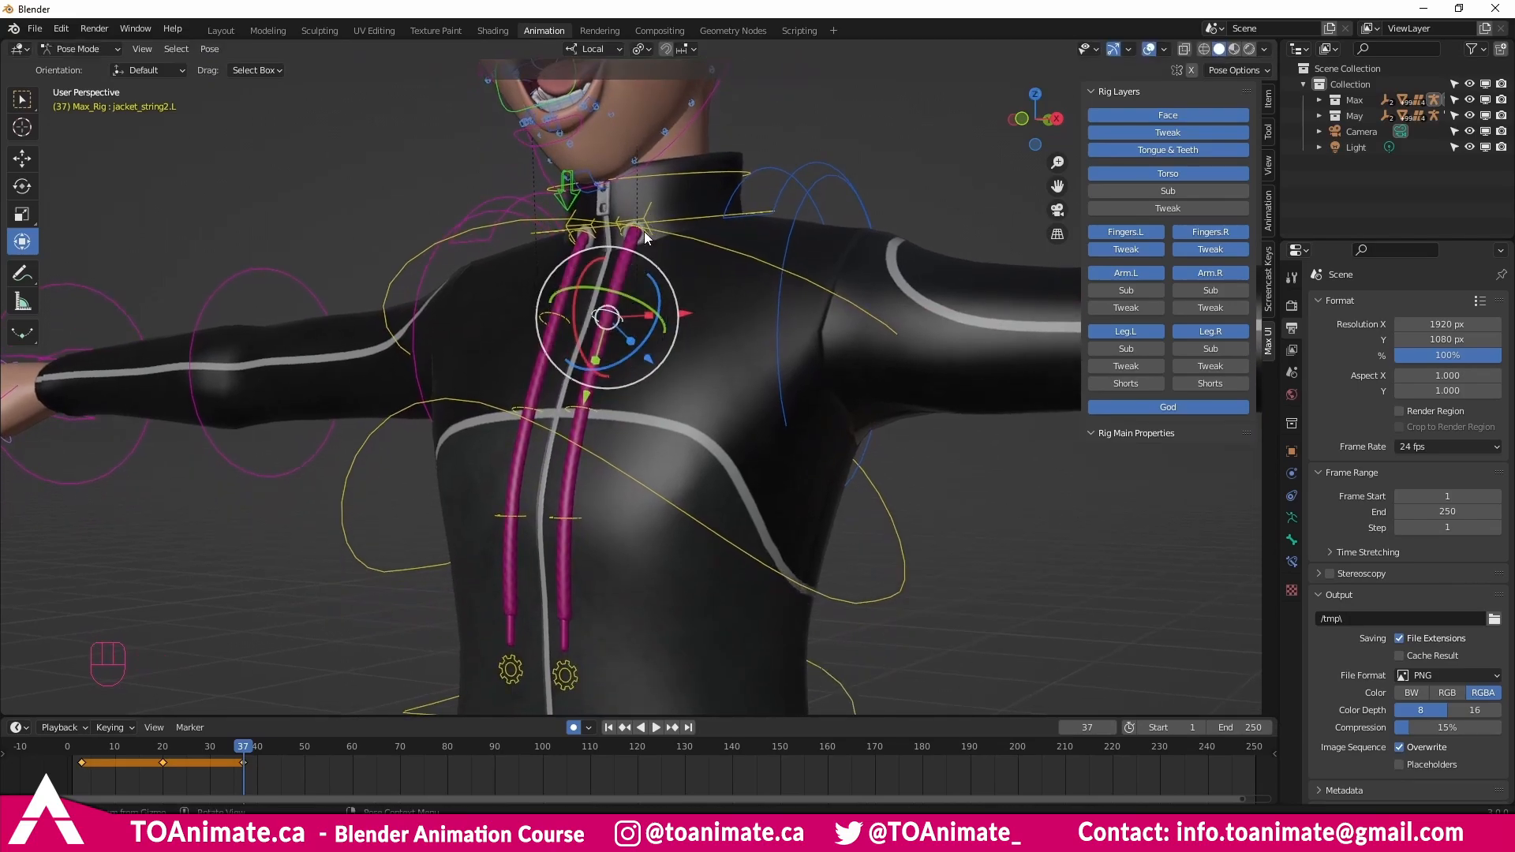
{"action": "left_click", "coordinate": [644, 231]}
{"action": "left_click_drag", "start_coordinate": [642, 231], "coordinate": [638, 224]}
Select the gear-shaped settings control of the left jacket string and examine its Follow Chest property from the side.
{"action": "middle_click_drag", "start_coordinate": [597, 541], "coordinate": [622, 413], "text": "shift"}
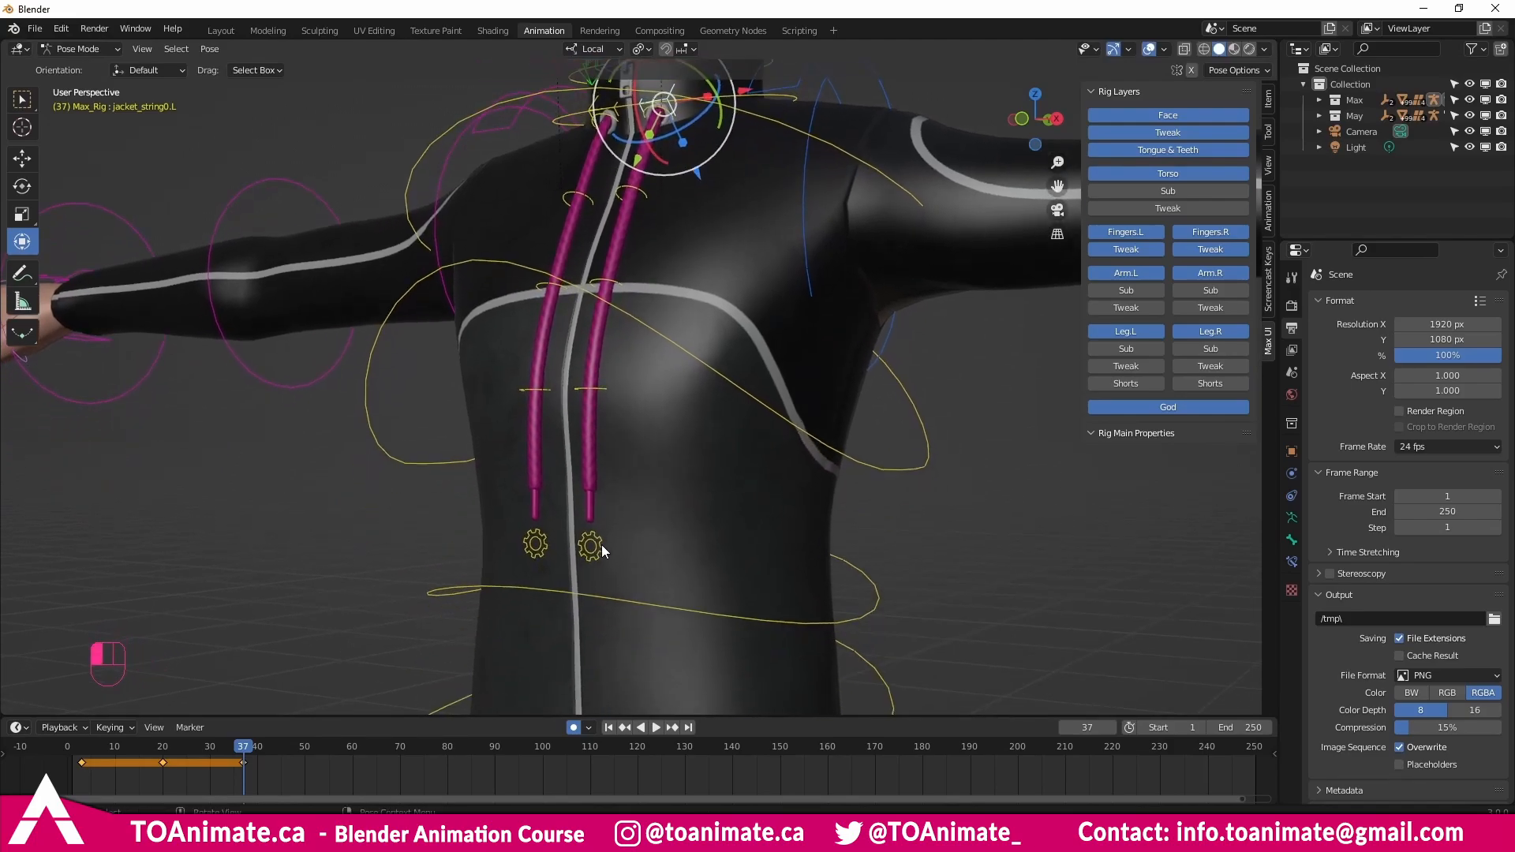
{"action": "left_click", "coordinate": [600, 546]}
{"action": "middle_click_drag", "start_coordinate": [1026, 482], "coordinate": [753, 504]}
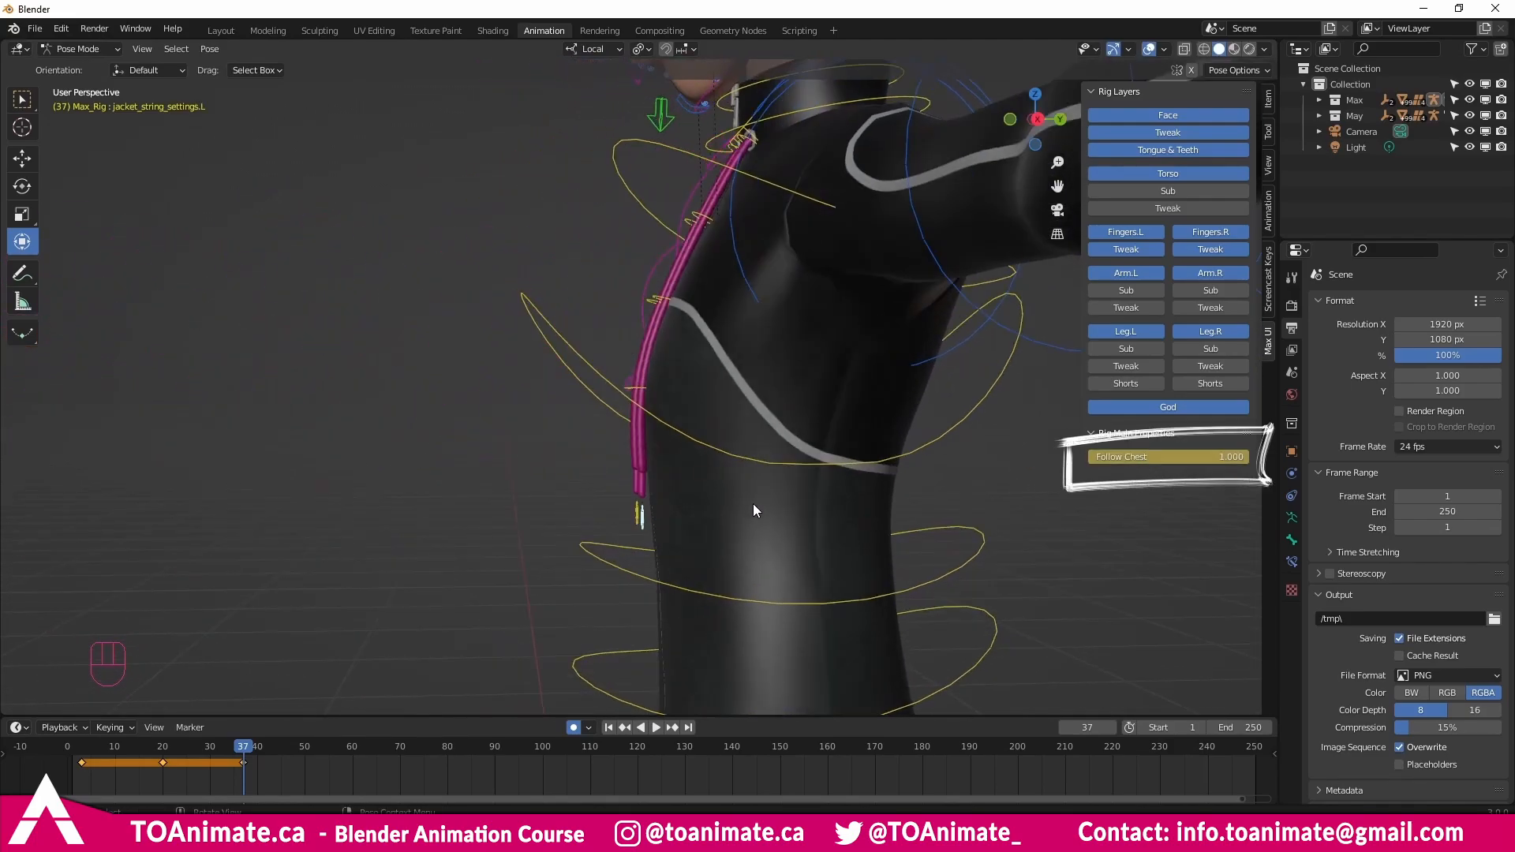
Try bending the torso forward by rotating the torso_mid_2.fk control about 36° to test how the strings follow.
{"action": "left_click", "coordinate": [657, 584]}
{"action": "left_click_drag", "start_coordinate": [732, 572], "coordinate": [700, 606]}
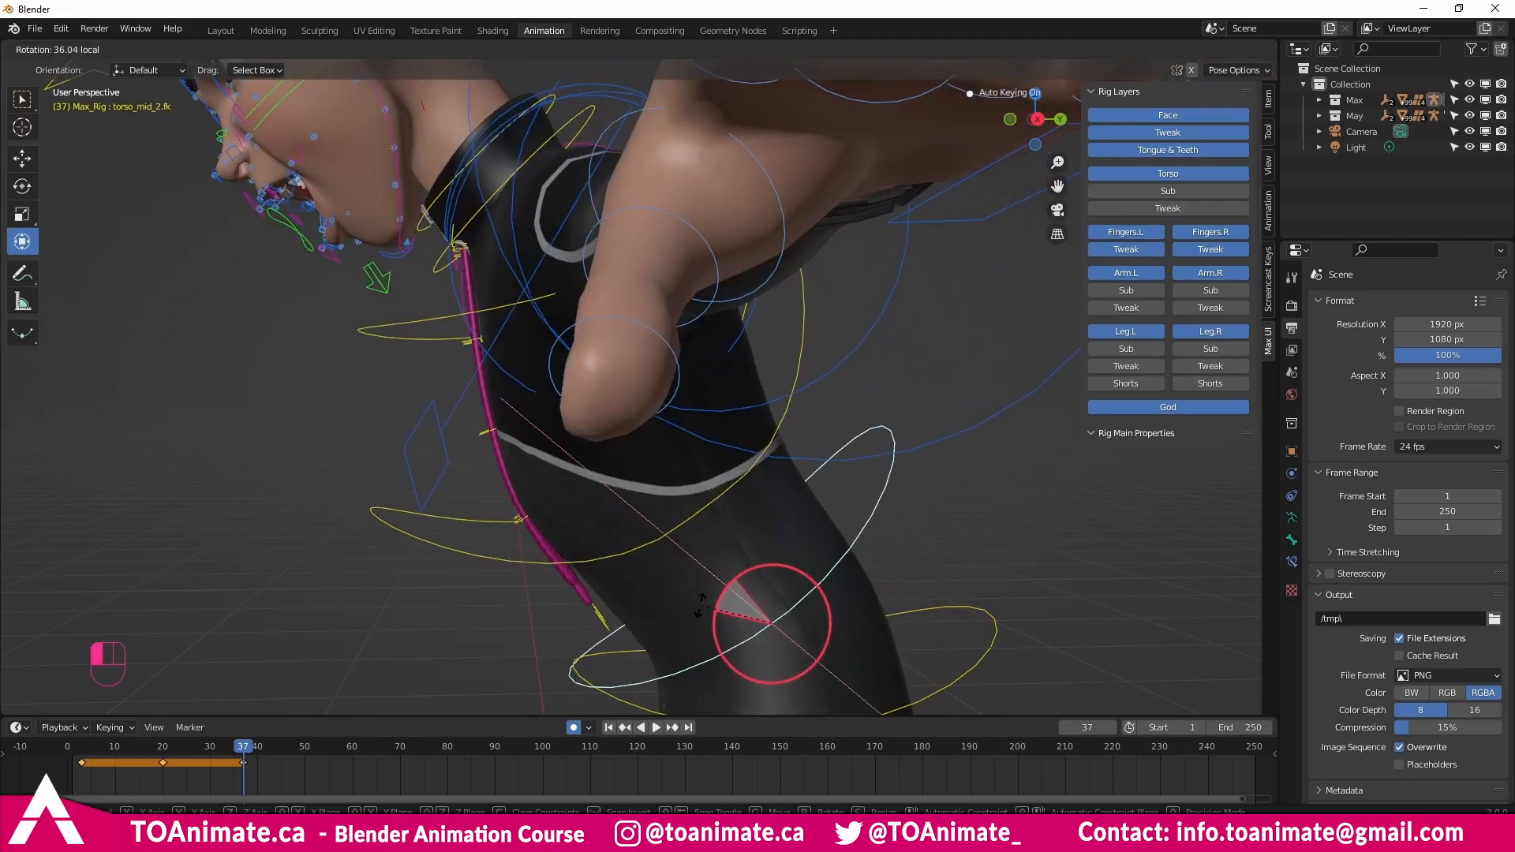
{"action": "middle_click_drag", "start_coordinate": [700, 605], "coordinate": [632, 527]}
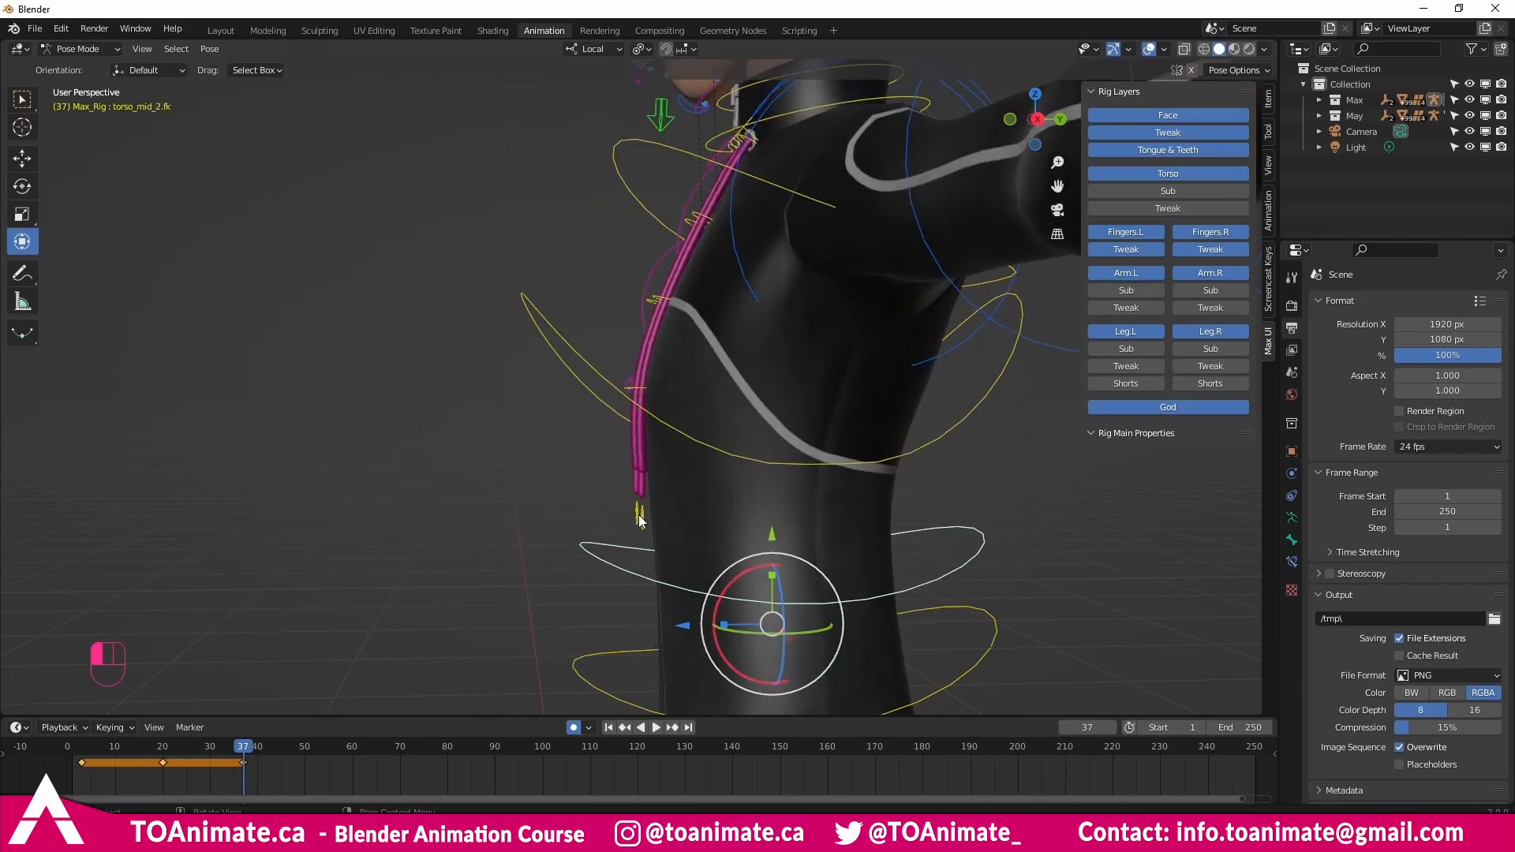
Try bending the torso with torso_mid_2.fk while the left jacket string's Follow Chest is set to 0, then undo the changes.
{"action": "left_click", "coordinate": [640, 517]}
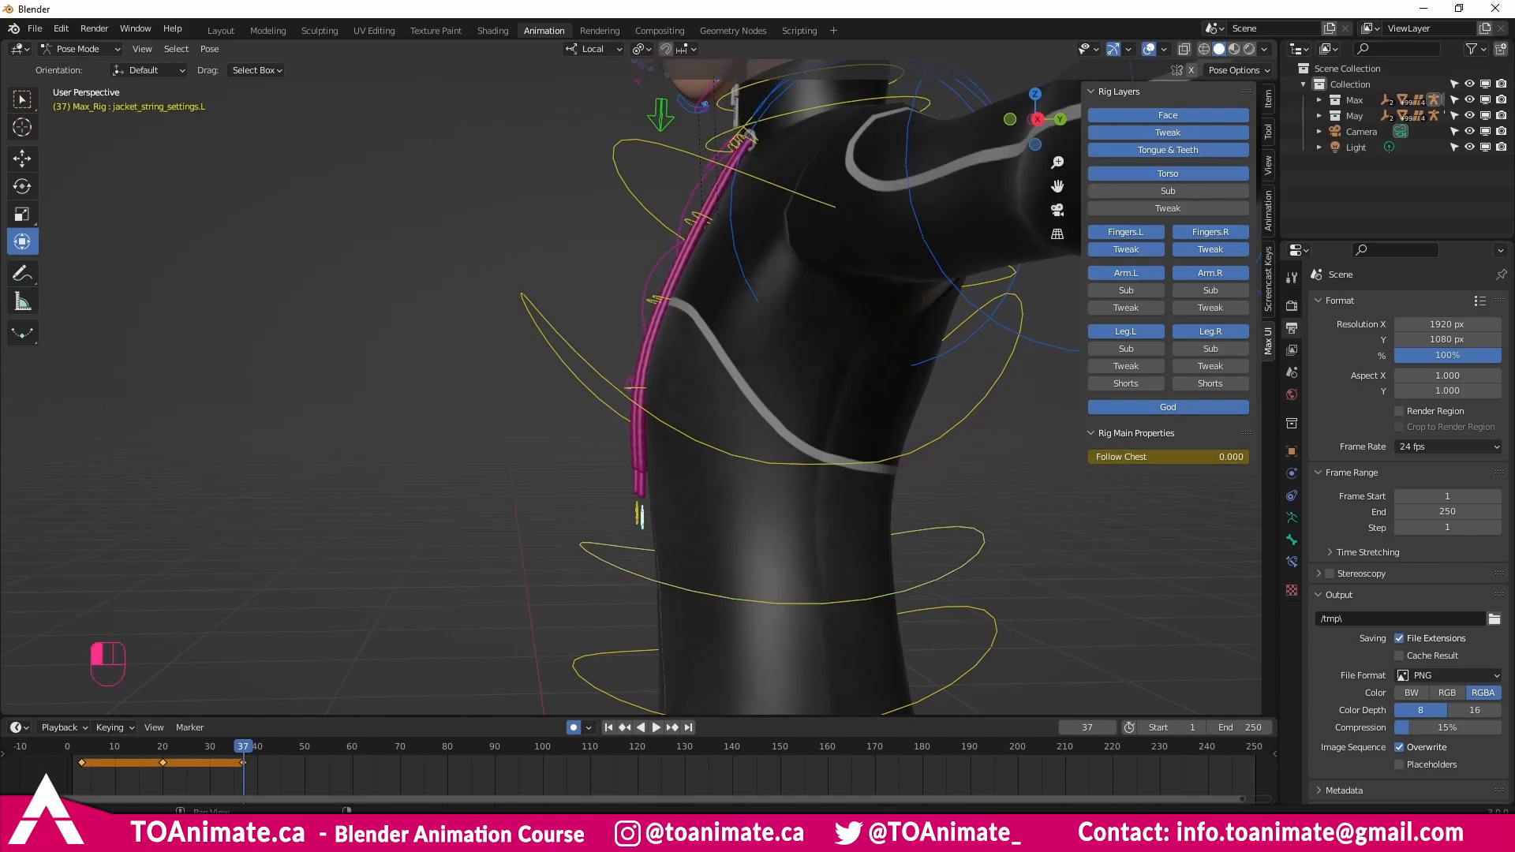
{"action": "left_click", "coordinate": [682, 588]}
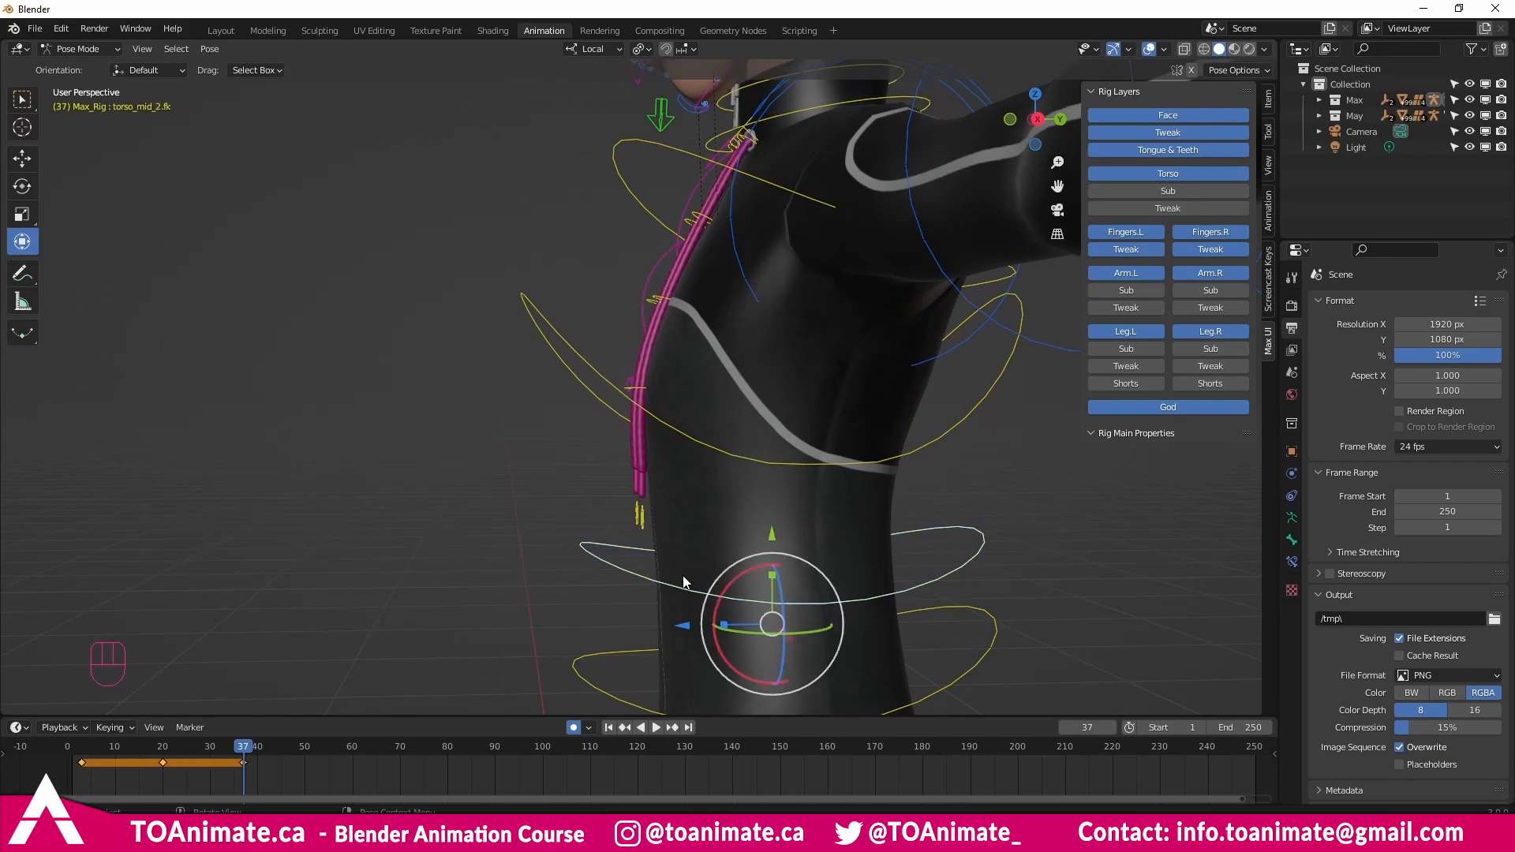
{"action": "mouse_move", "coordinate": [731, 581]}
{"action": "left_mouse_down"}
{"action": "mouse_move", "coordinate": [701, 588]}
{"action": "mouse_move", "coordinate": [717, 581]}
{"action": "left_mouse_up"}
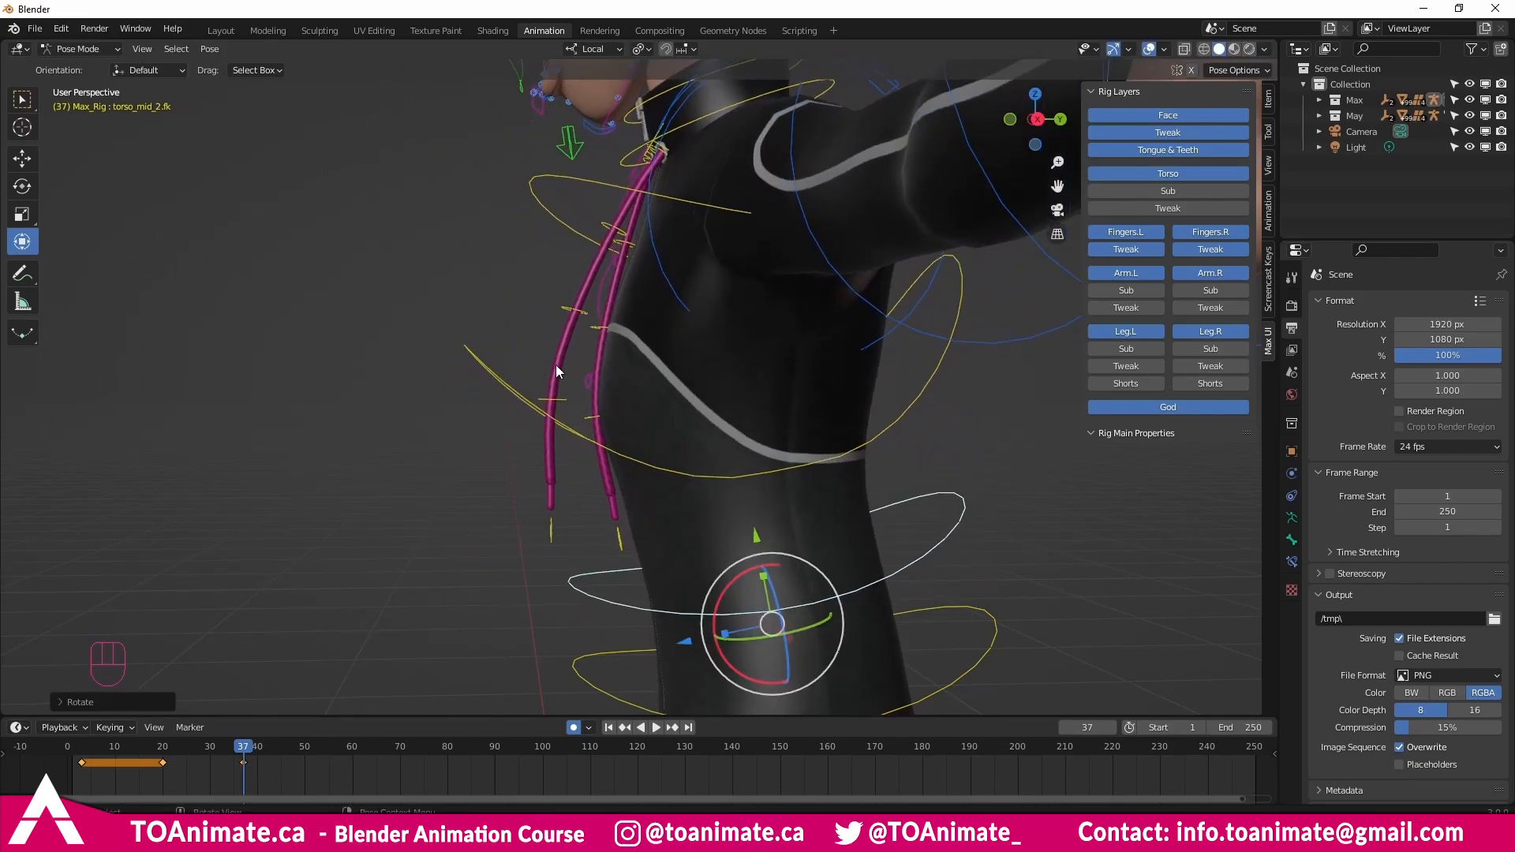
{"action": "key", "text": "ctrl+z"}
{"action": "key", "text": "ctrl+z"}
{"action": "key", "text": "ctrl+z"}
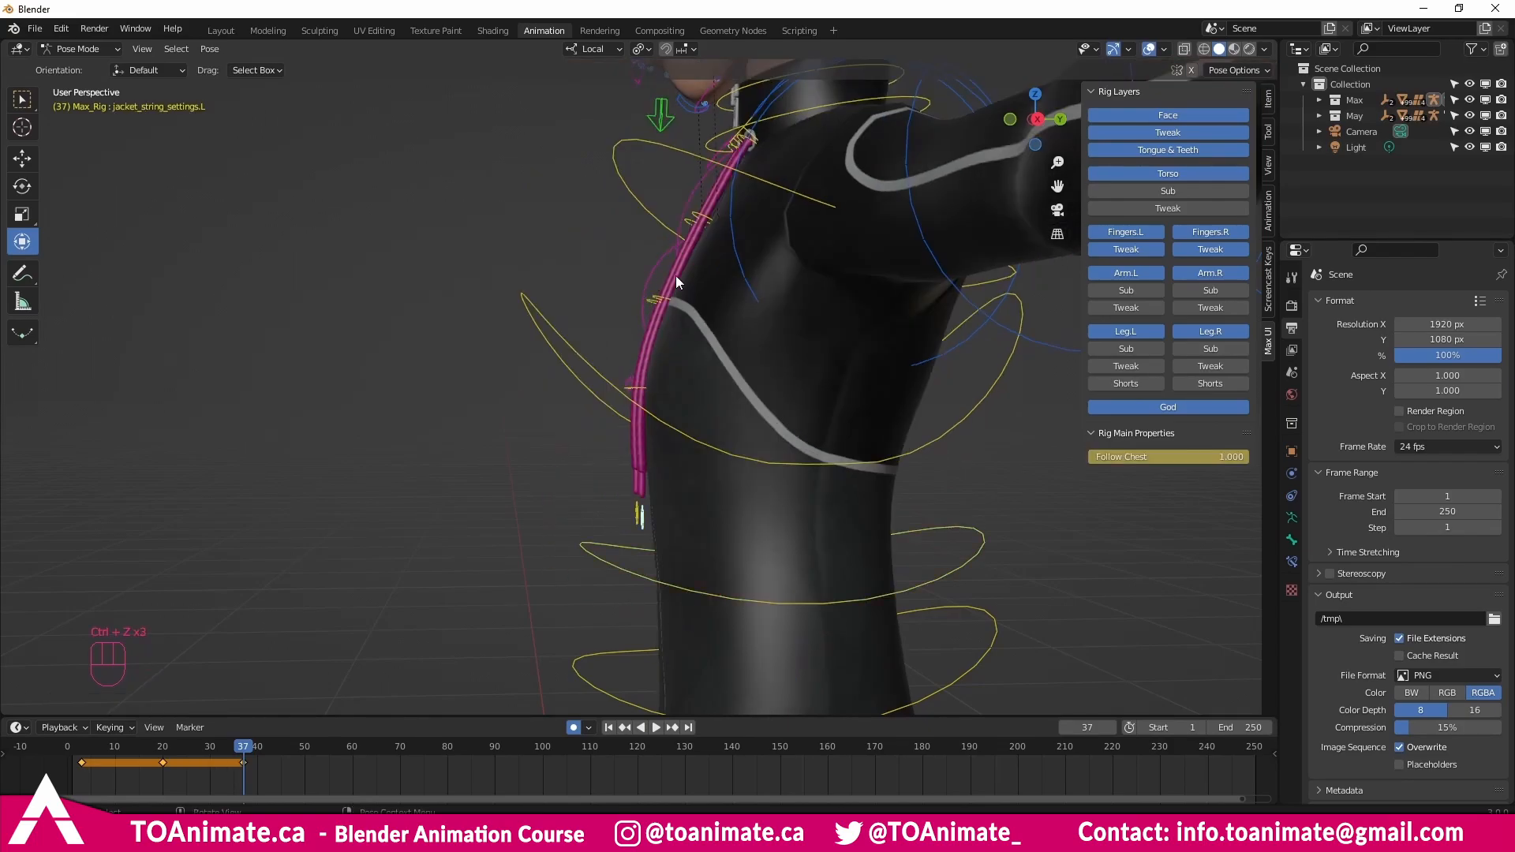
Show the Shorts control layers of both legs on the Max rig.
{"action": "middle_click_drag", "start_coordinate": [676, 276], "coordinate": [857, 318]}
{"action": "scroll", "coordinate": [836, 355], "scroll_direction": "down", "scroll_amount": 5}
{"action": "middle_click_drag", "start_coordinate": [726, 686], "coordinate": [715, 448], "text": "shift"}
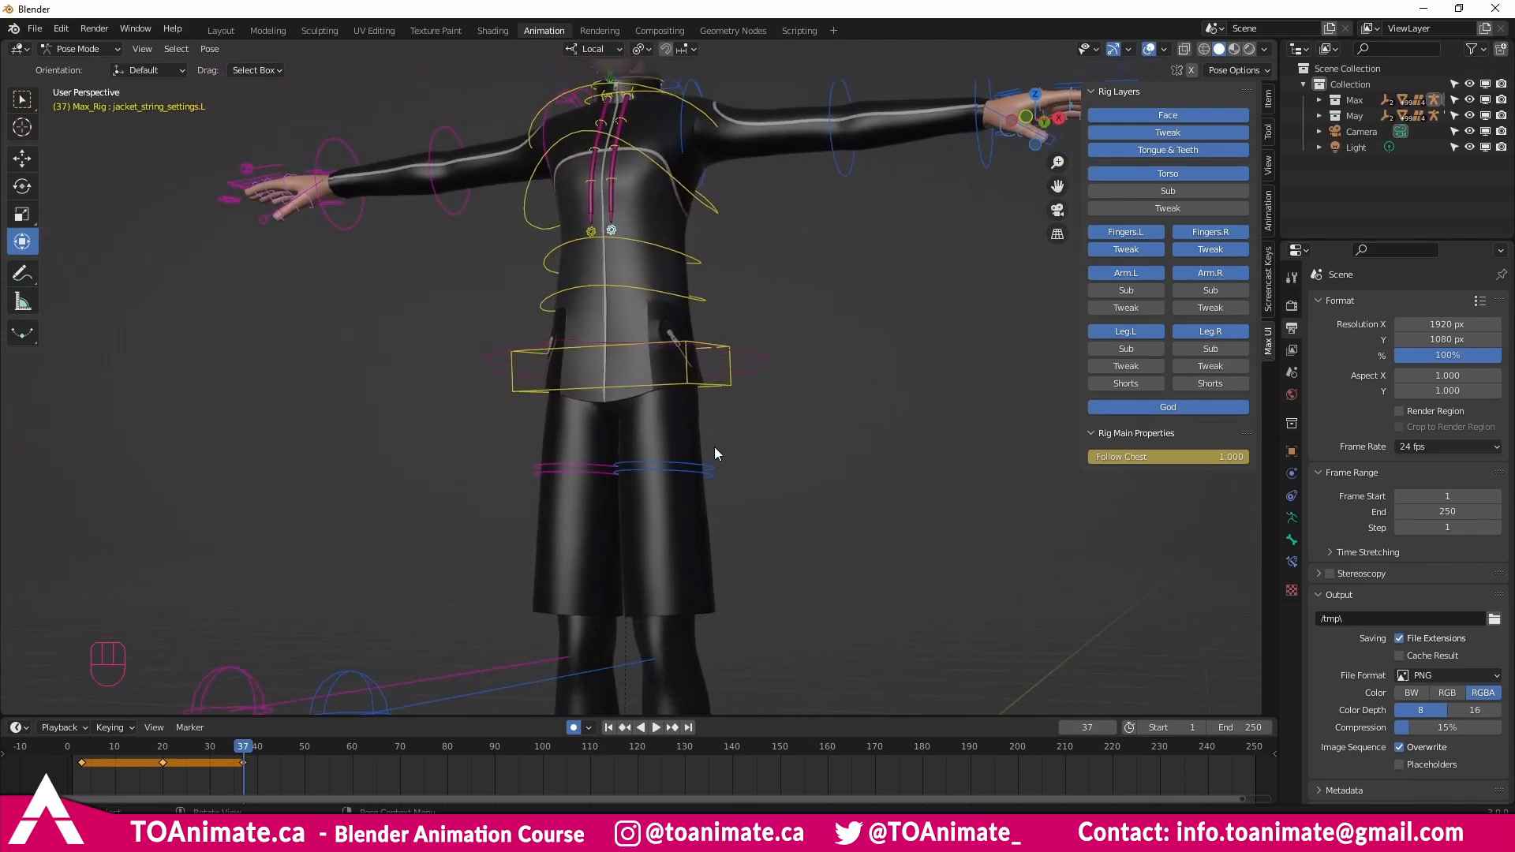
{"action": "scroll", "coordinate": [736, 342], "scroll_direction": "down", "scroll_amount": 2}
{"action": "middle_click_drag", "start_coordinate": [752, 276], "coordinate": [624, 380], "text": "shift"}
{"action": "scroll", "coordinate": [708, 388], "scroll_direction": "down", "scroll_amount": 2}
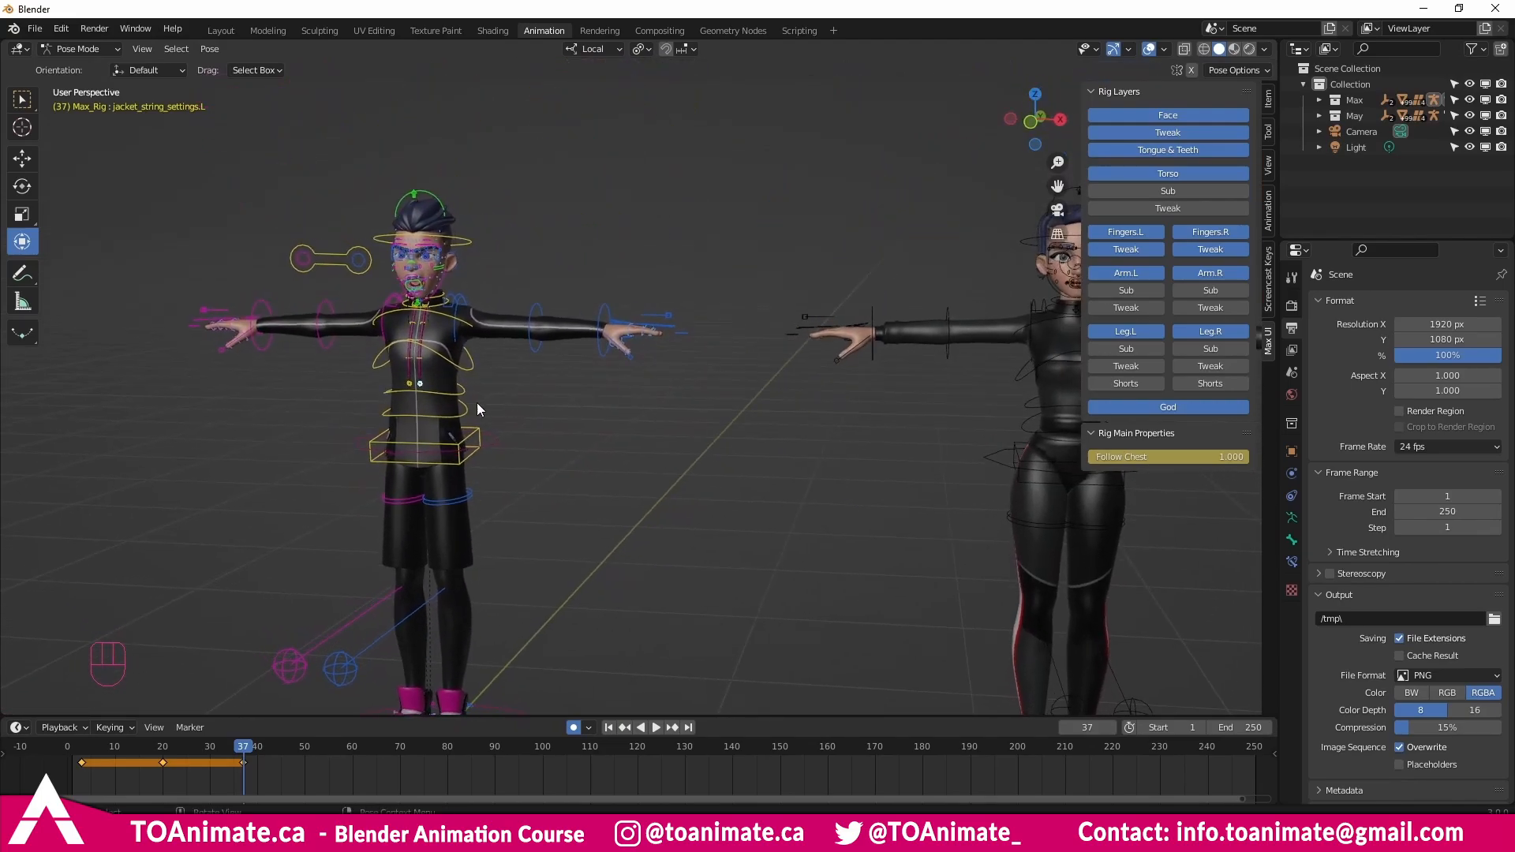
{"action": "mouse_move", "coordinate": [476, 403]}
{"action": "middle_mouse_down", "text": "shift"}
{"action": "mouse_move", "coordinate": [427, 342]}
{"action": "mouse_move", "coordinate": [388, 379]}
{"action": "mouse_move", "coordinate": [490, 394]}
{"action": "middle_mouse_up", "text": "shift"}
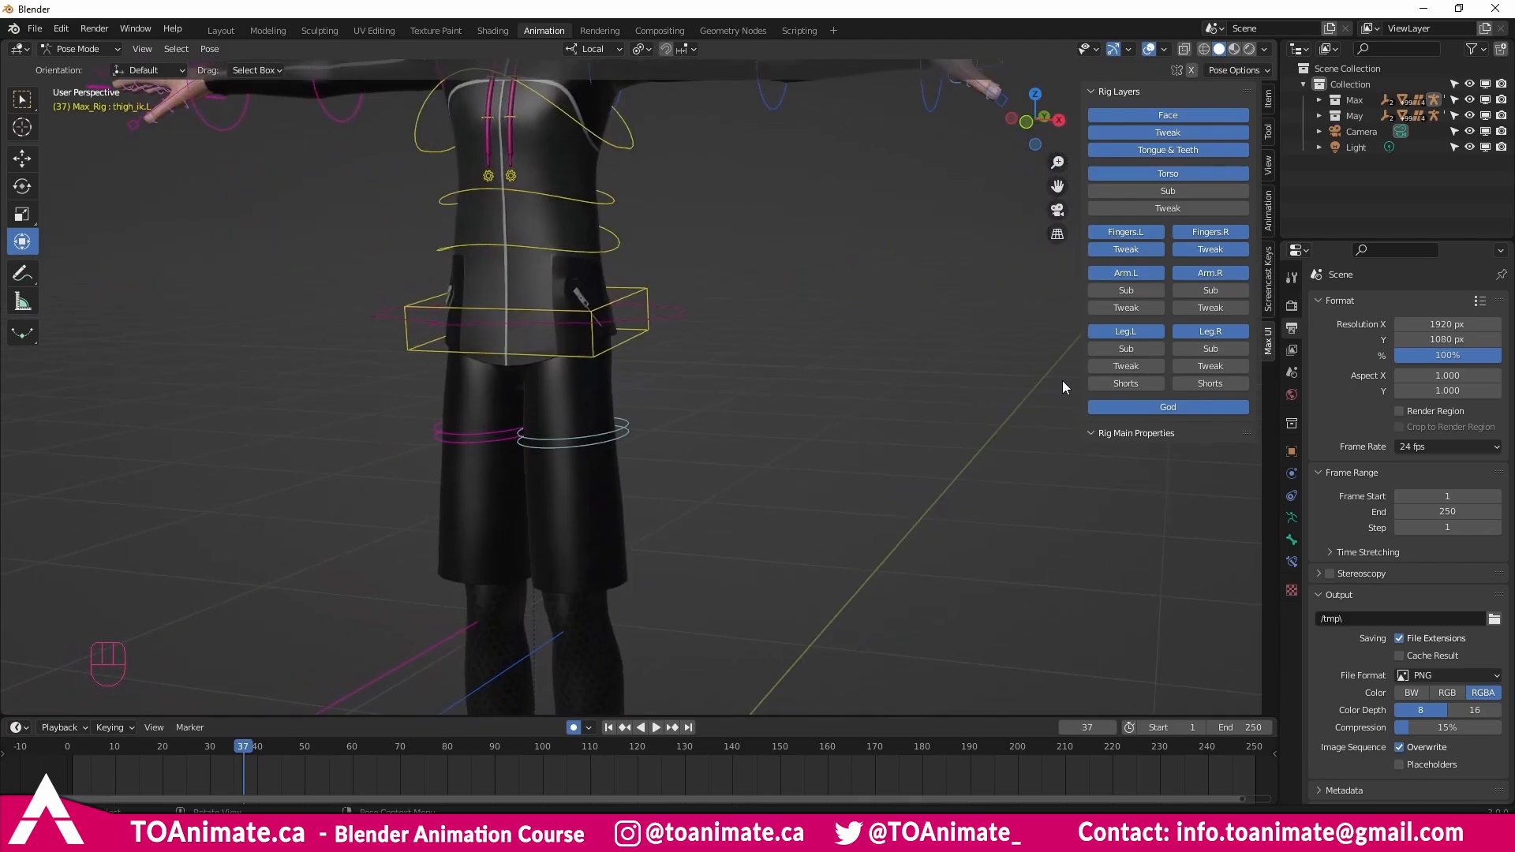
{"action": "left_click", "coordinate": [1139, 383]}
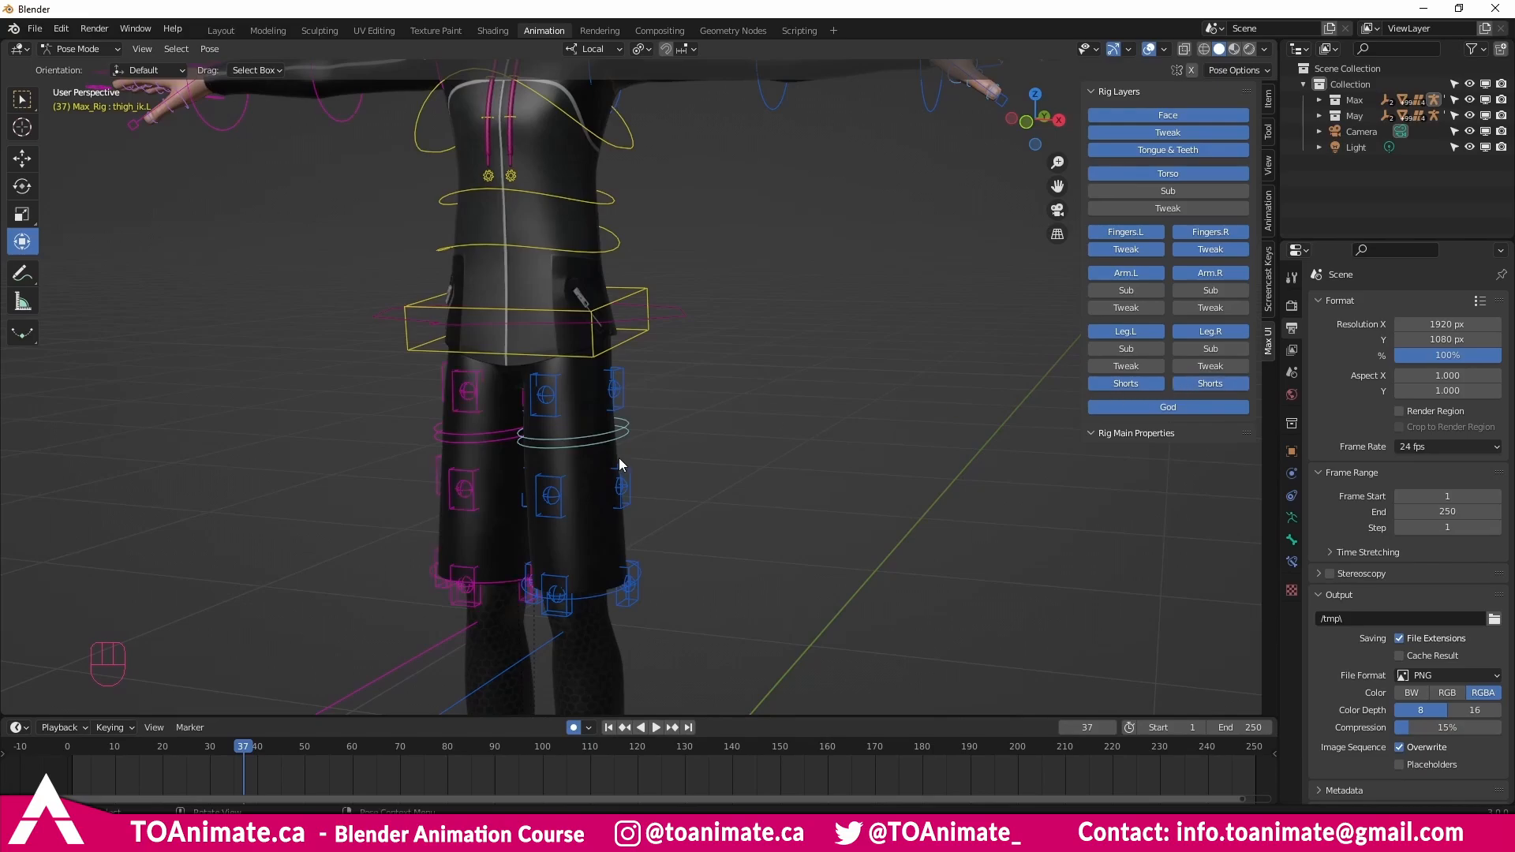
Select the shorts_sleeve_outer1_tweak.L and shorts_sleeve_outer1_fk.L controls on the left shorts leg and try adjusting the latter.
{"action": "left_click", "coordinate": [631, 396]}
{"action": "middle_click_drag", "start_coordinate": [654, 497], "coordinate": [664, 456]}
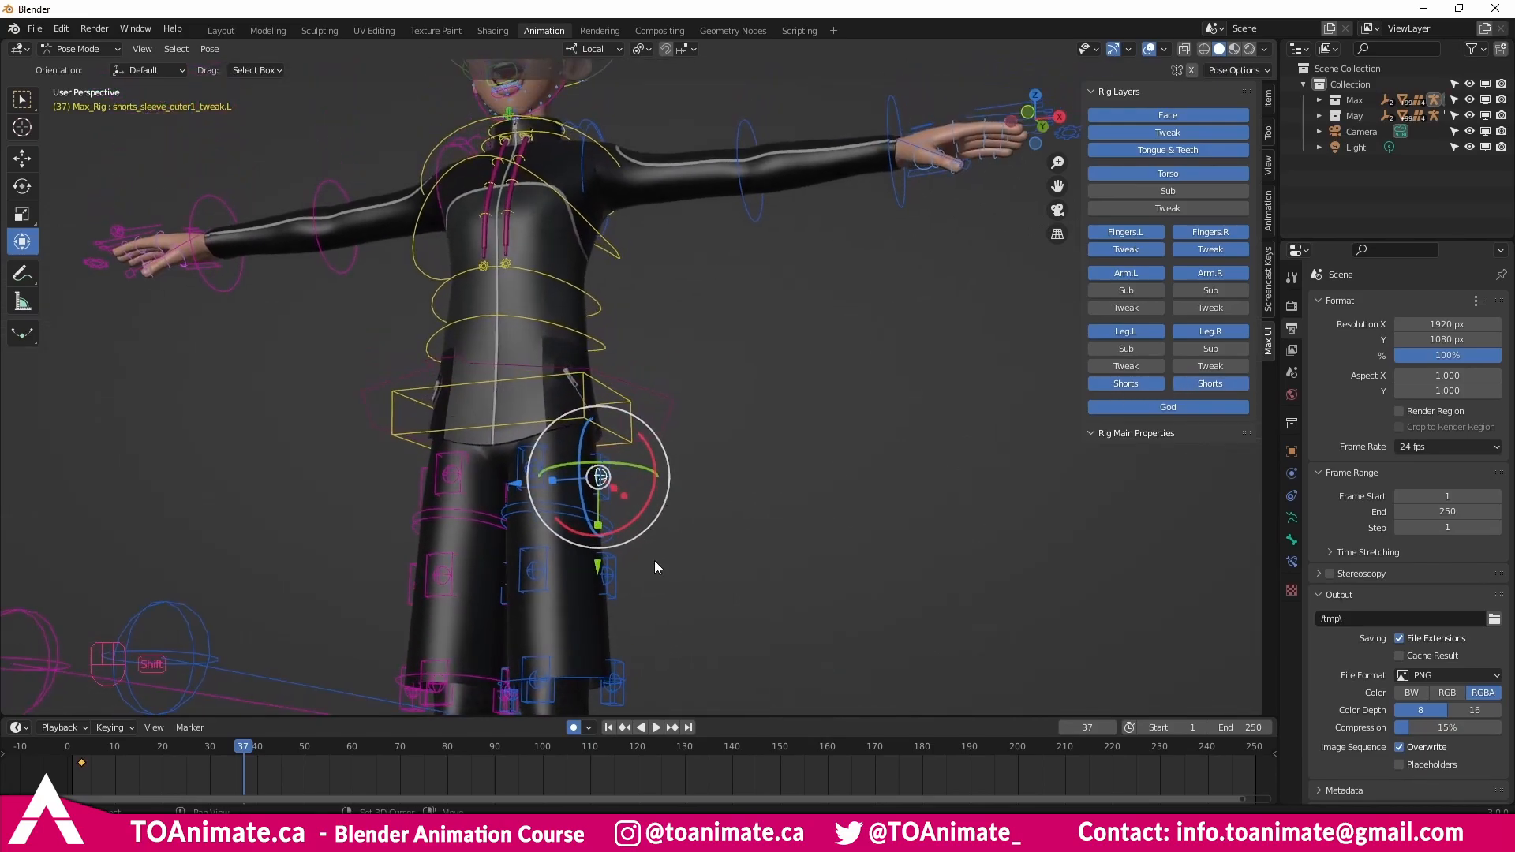
{"action": "middle_click_drag", "start_coordinate": [655, 560], "coordinate": [669, 486], "text": "shift"}
{"action": "key", "text": "q"}
{"action": "left_click", "coordinate": [642, 425]}
{"action": "key", "text": "w"}
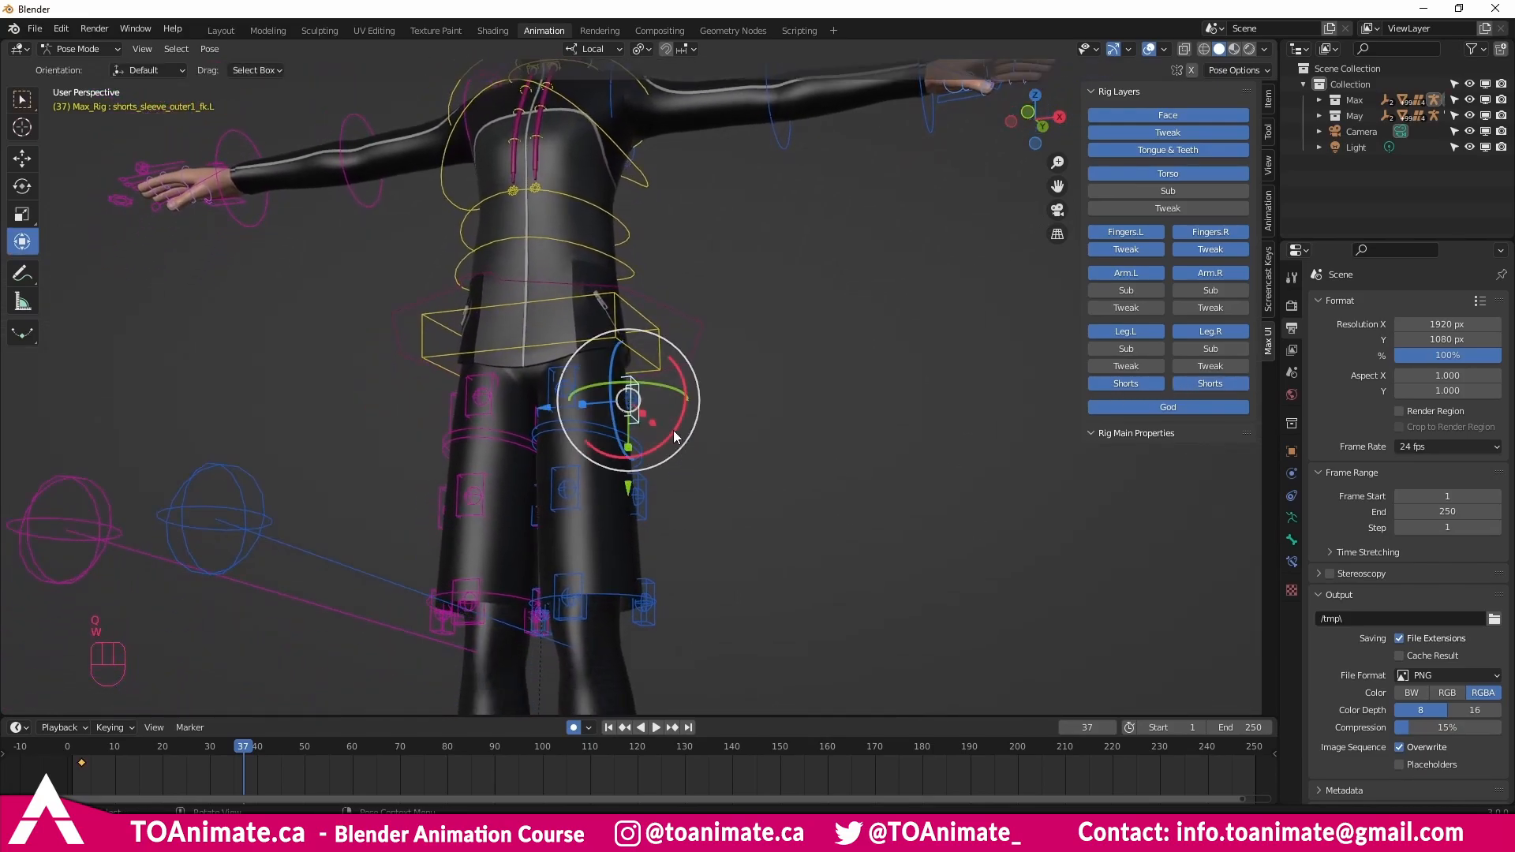
{"action": "left_click_drag", "start_coordinate": [676, 430], "coordinate": [710, 418]}
{"action": "right_click", "coordinate": [710, 419]}
Leave pose mode on the Max rig and select the May rig in object mode.
{"action": "scroll", "coordinate": [729, 427], "scroll_direction": "down", "scroll_amount": 3}
{"action": "middle_click_drag", "start_coordinate": [734, 428], "coordinate": [767, 450]}
{"action": "key", "text": "q"}
{"action": "middle_click_drag", "start_coordinate": [848, 372], "coordinate": [763, 440], "text": "shift"}
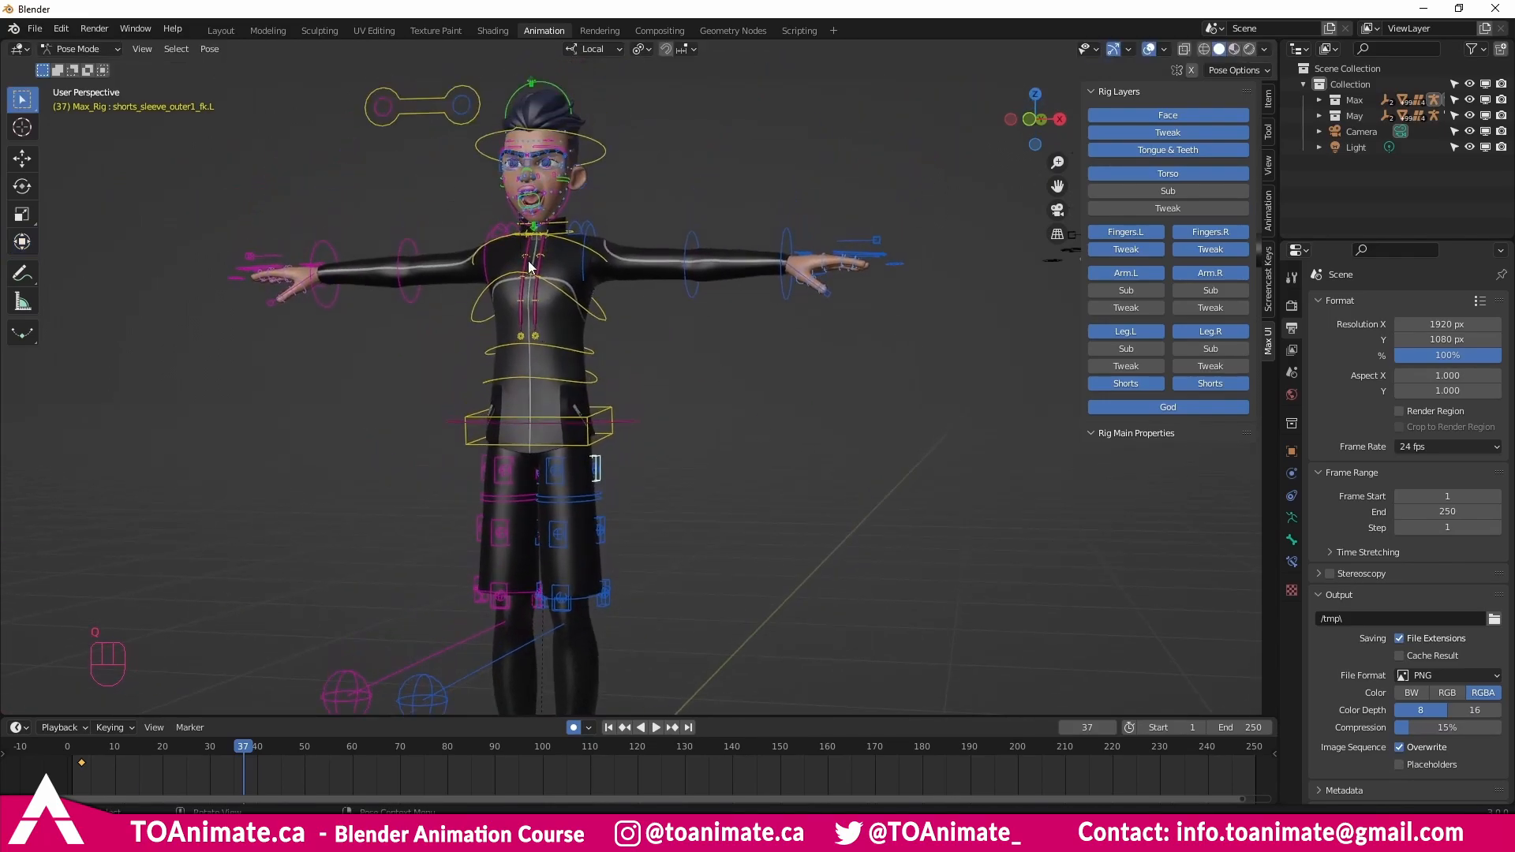
{"action": "middle_click_drag", "start_coordinate": [529, 267], "coordinate": [580, 407], "text": "shift"}
{"action": "scroll", "coordinate": [556, 343], "scroll_direction": "up", "scroll_amount": 4}
{"action": "middle_click_drag", "start_coordinate": [556, 343], "coordinate": [618, 440], "text": "shift"}
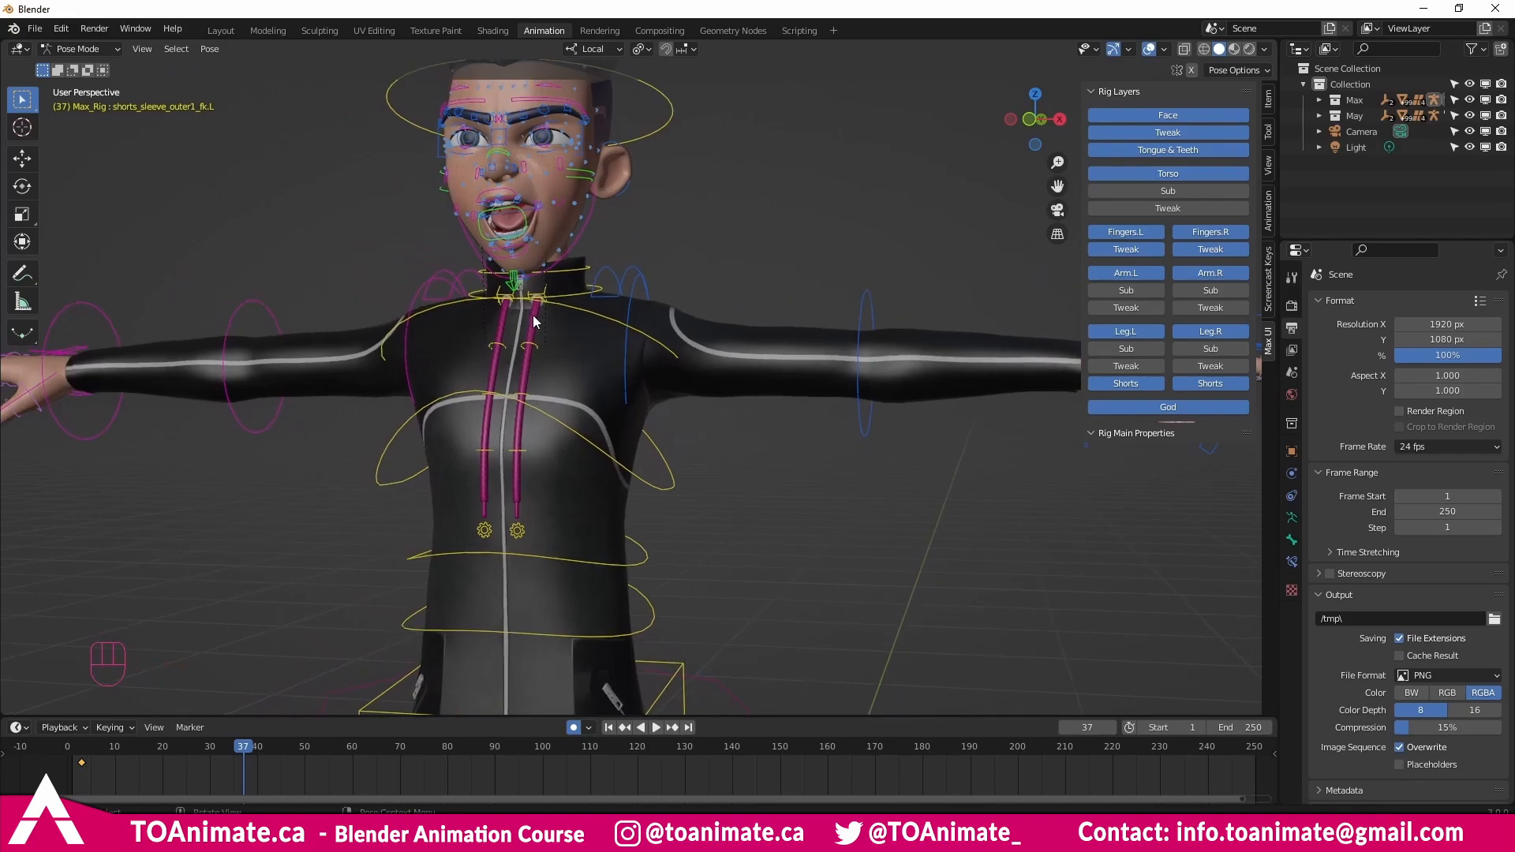
{"action": "scroll", "coordinate": [549, 393], "scroll_direction": "down", "scroll_amount": 4}
{"action": "middle_click_drag", "start_coordinate": [1026, 474], "coordinate": [577, 462], "text": "shift"}
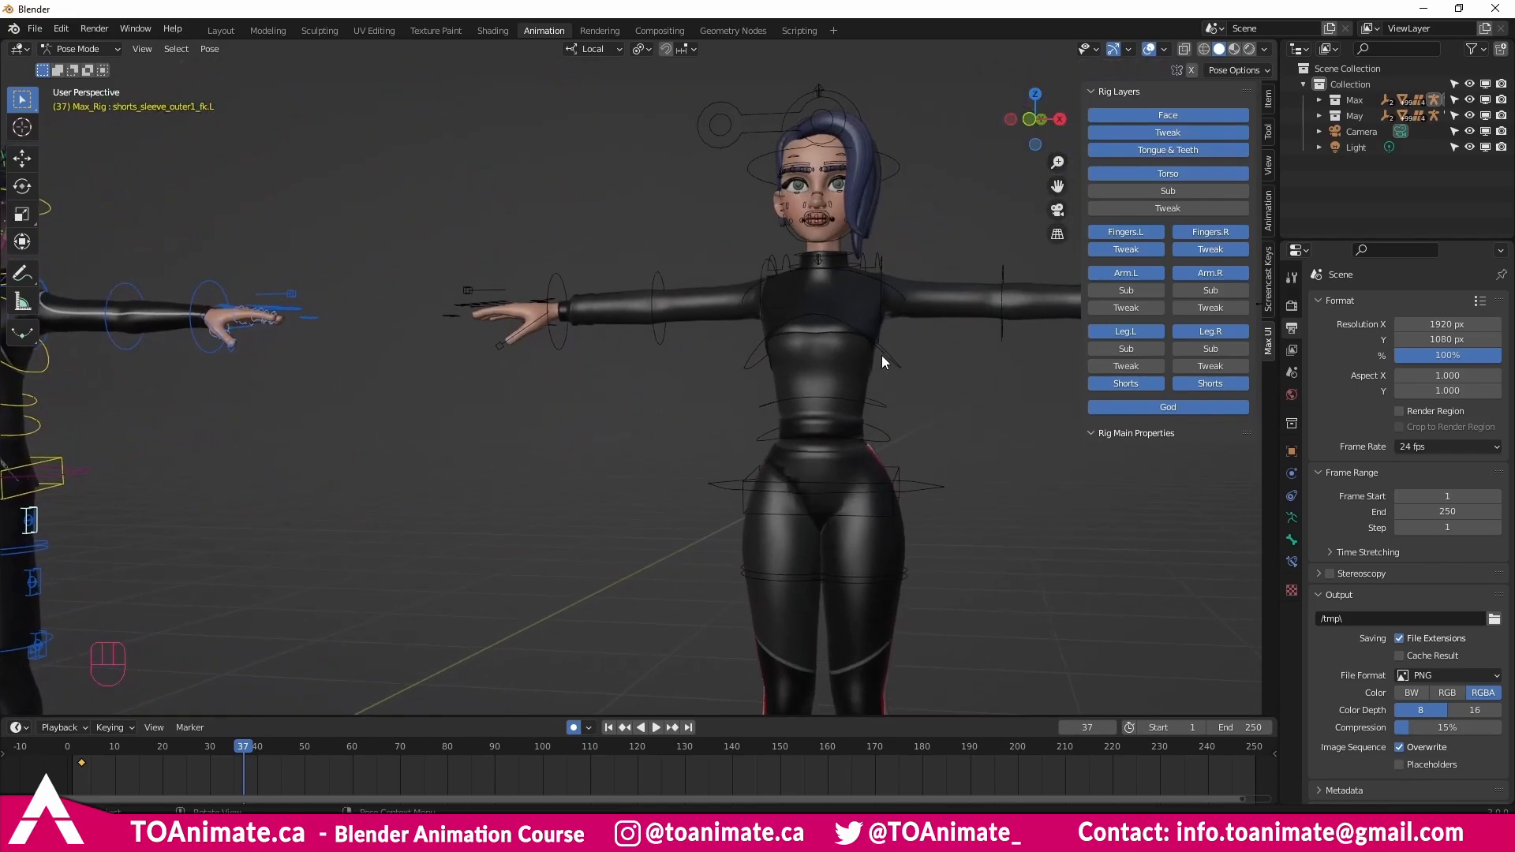
{"action": "key", "text": "ctrl+Tab"}
{"action": "left_click", "coordinate": [892, 363]}
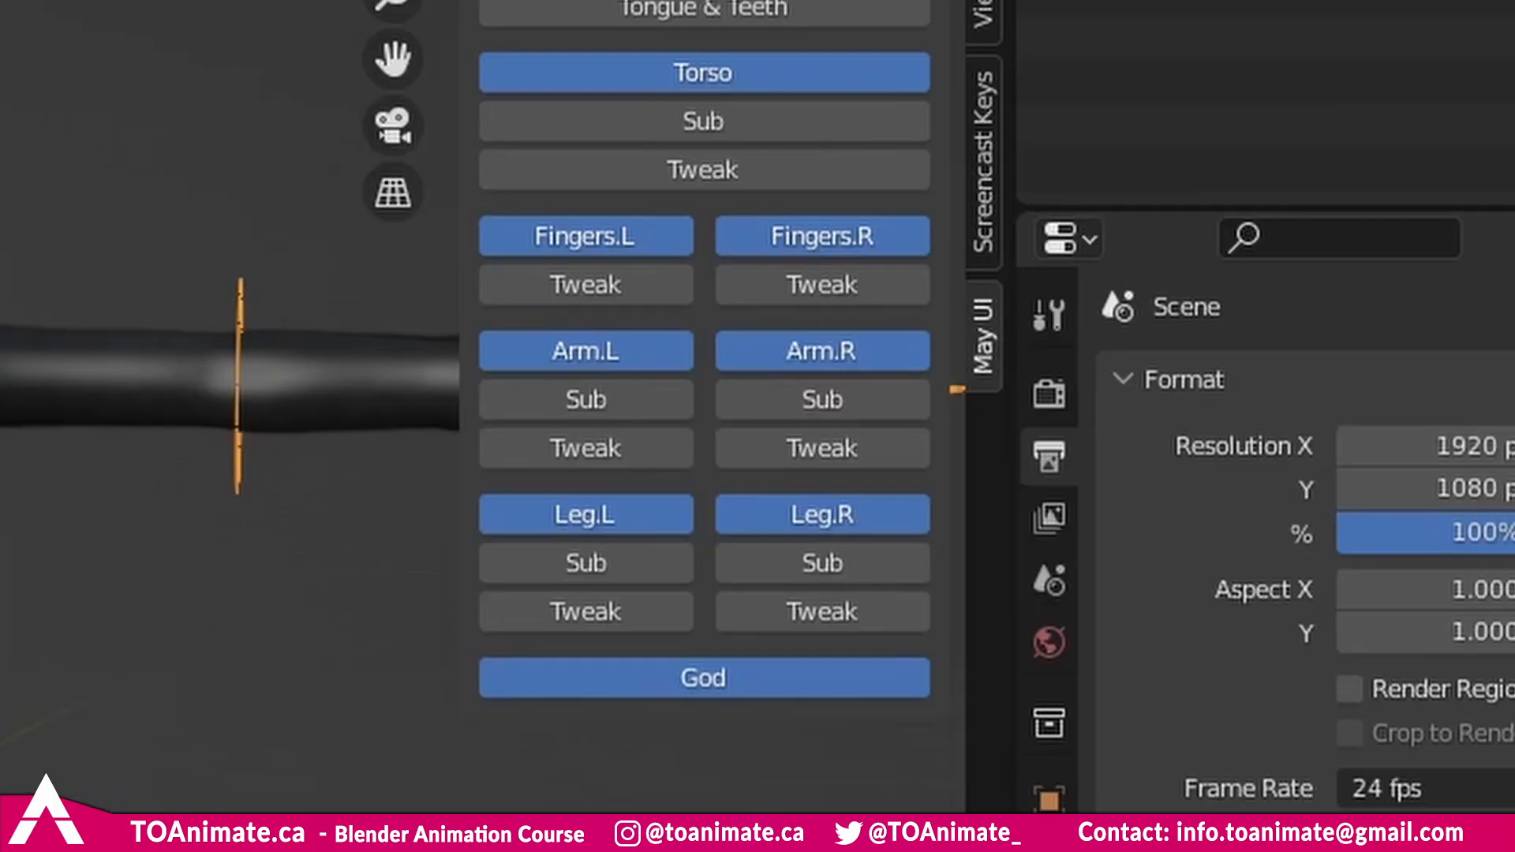
Compare the rig layers of Max and May by selecting each rig, then enter pose mode on the May rig.
{"action": "left_click", "coordinate": [204, 347]}
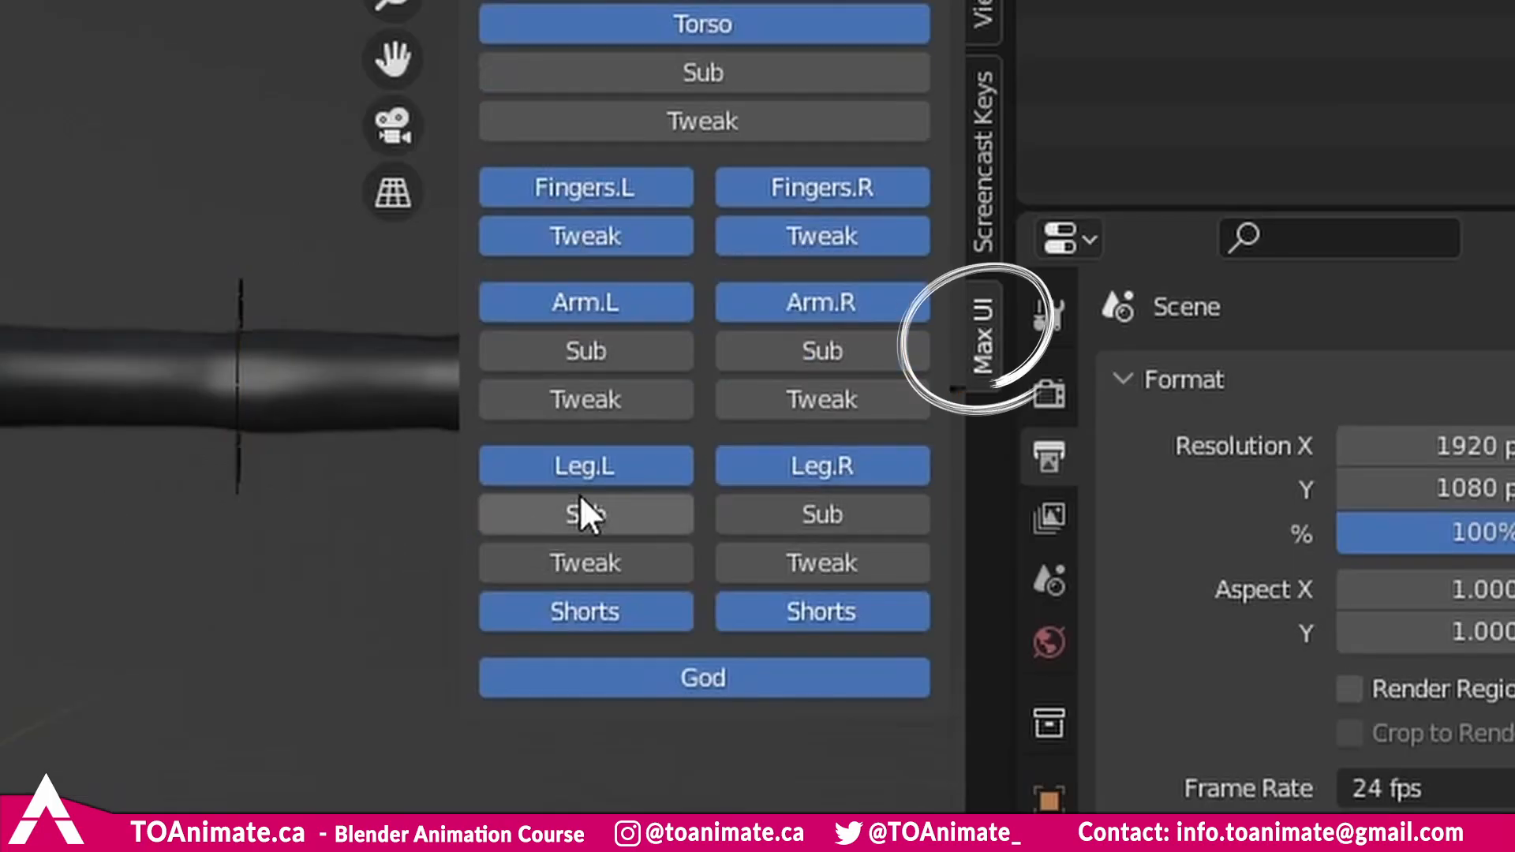
{"action": "left_click", "coordinate": [241, 458]}
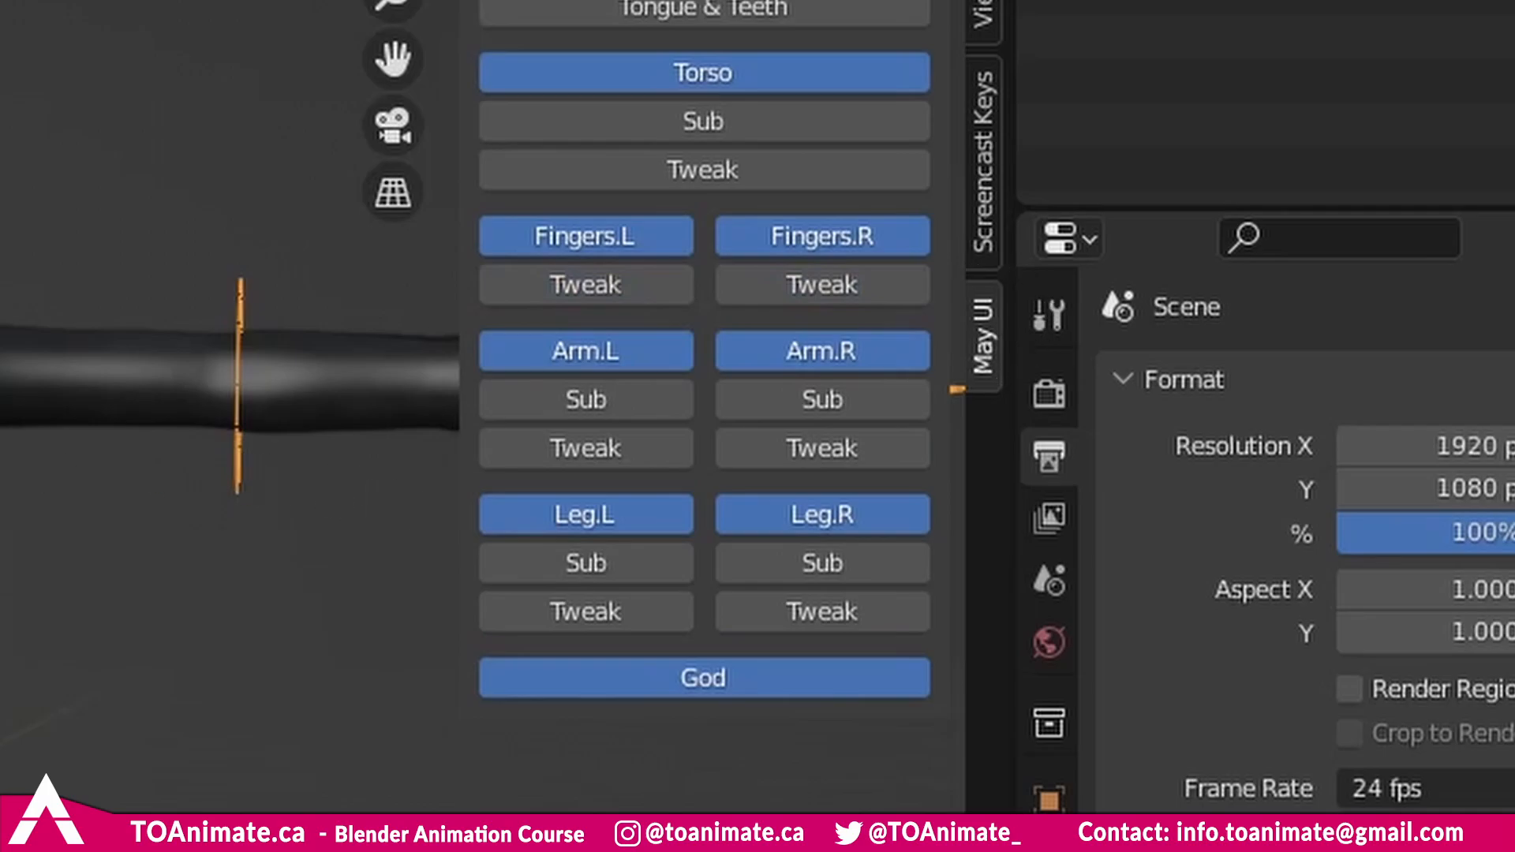
{"action": "key", "text": "ctrl+Tab"}
Show the Hair control layer of the May rig and view the hair controls from the side.
{"action": "middle_click_drag", "start_coordinate": [862, 359], "coordinate": [810, 404], "text": "shift"}
{"action": "scroll", "coordinate": [813, 379], "scroll_direction": "up", "scroll_amount": 2}
{"action": "middle_click_drag", "start_coordinate": [818, 339], "coordinate": [787, 224], "text": "shift"}
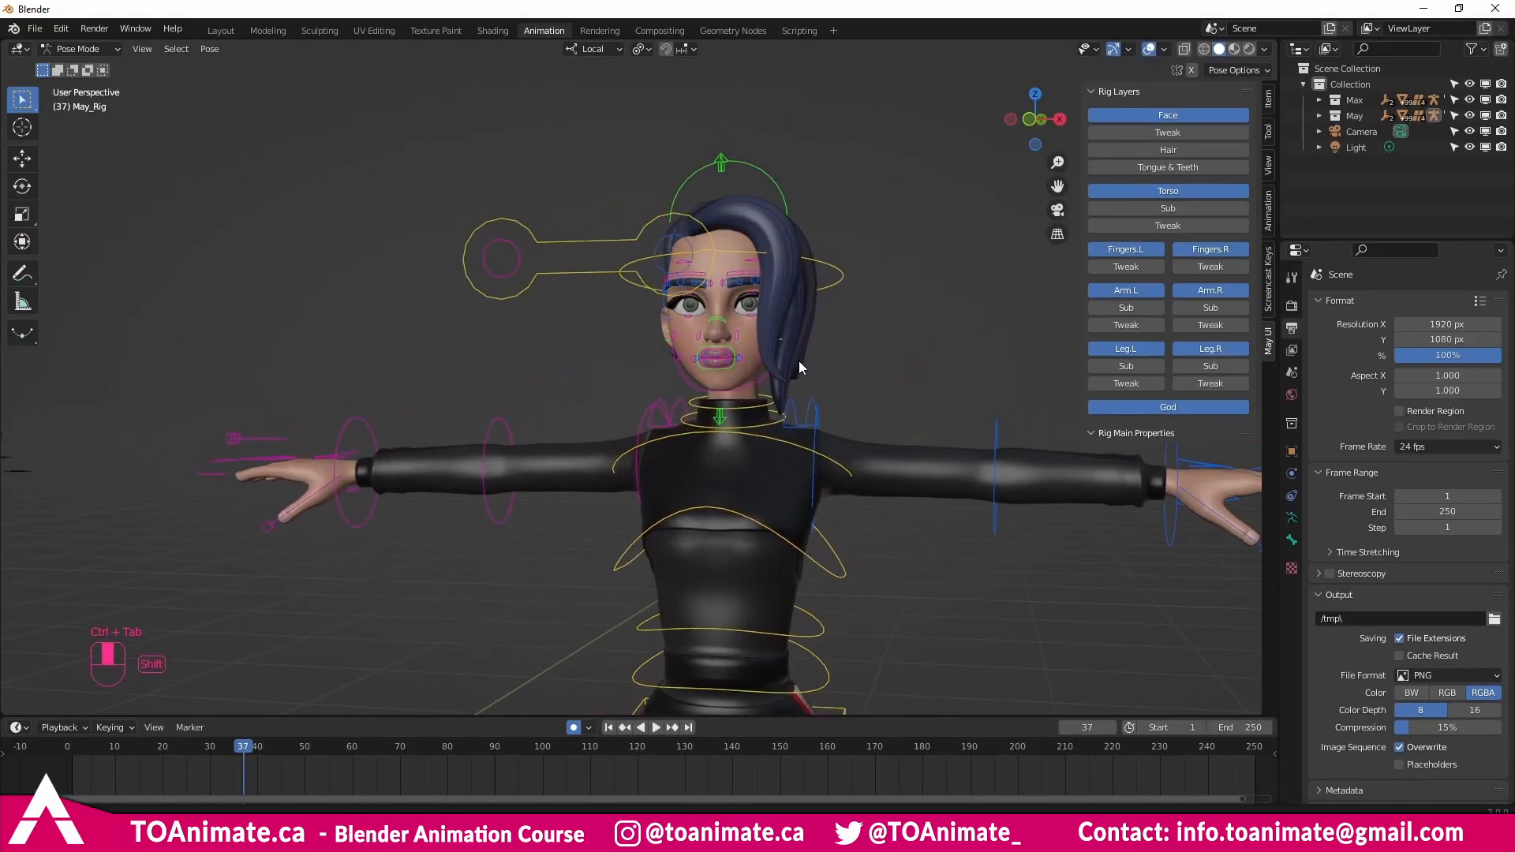
{"action": "scroll", "coordinate": [848, 339], "scroll_direction": "up", "scroll_amount": 3}
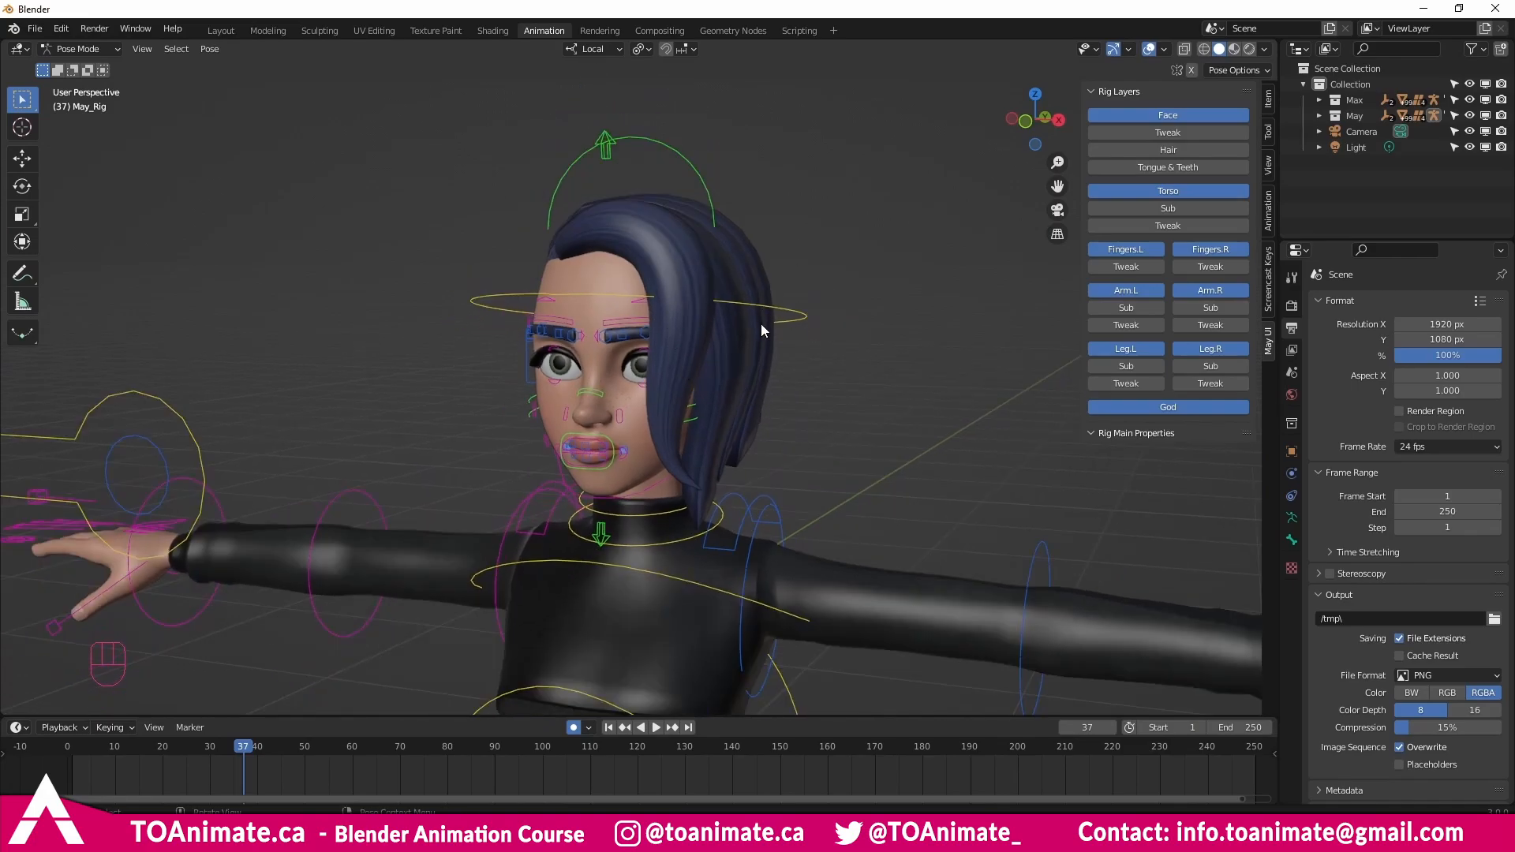
{"action": "left_click", "coordinate": [1149, 153]}
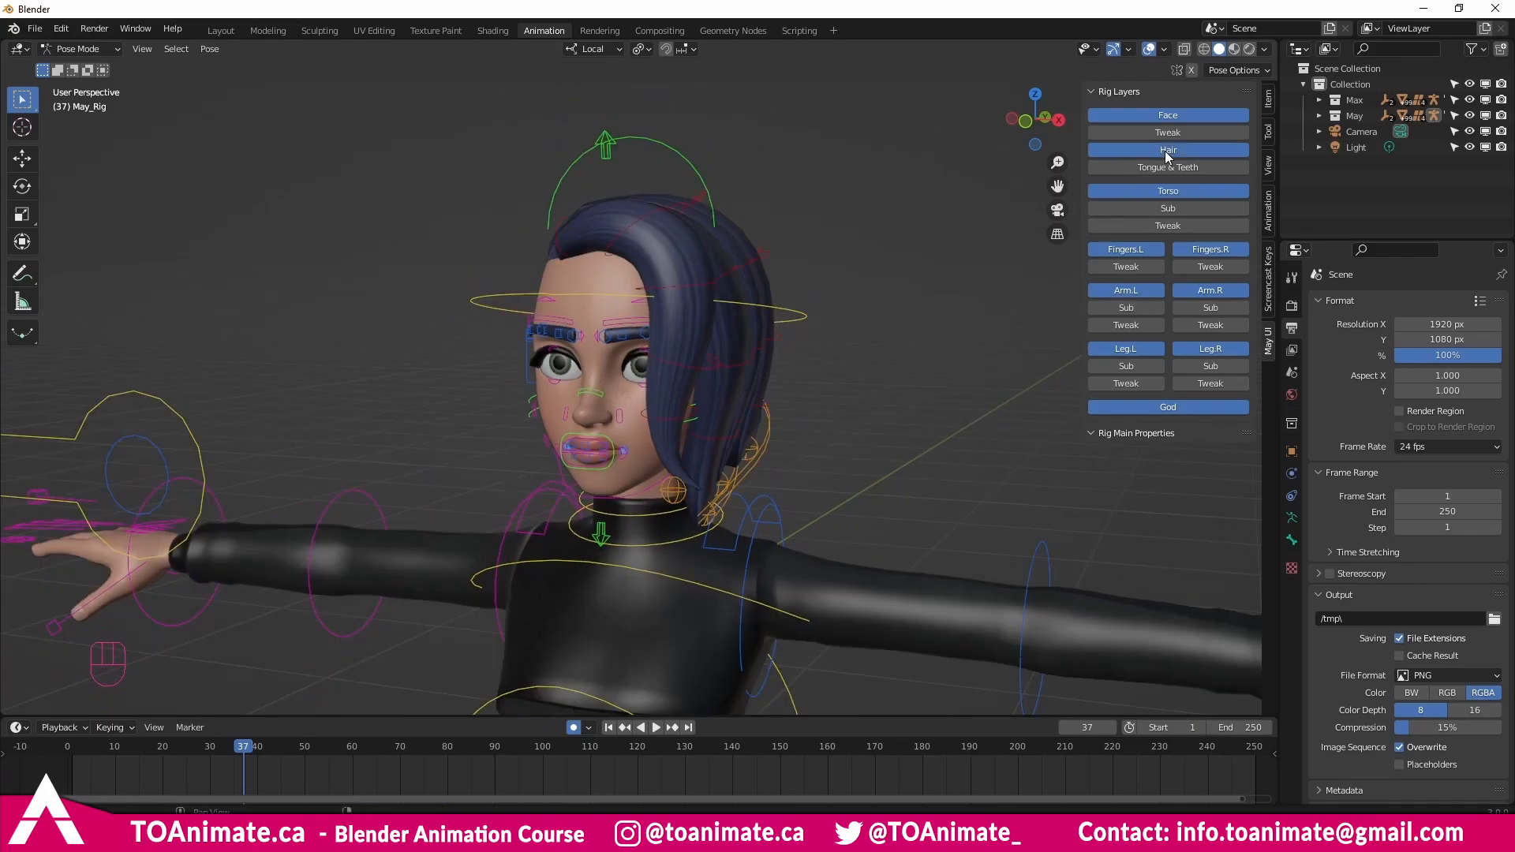
{"action": "middle_click_drag", "start_coordinate": [908, 269], "coordinate": [533, 466]}
Select the hair_IK_master control along the ends of May's hair and try moving the whole hair with it.
{"action": "left_click", "coordinate": [720, 425]}
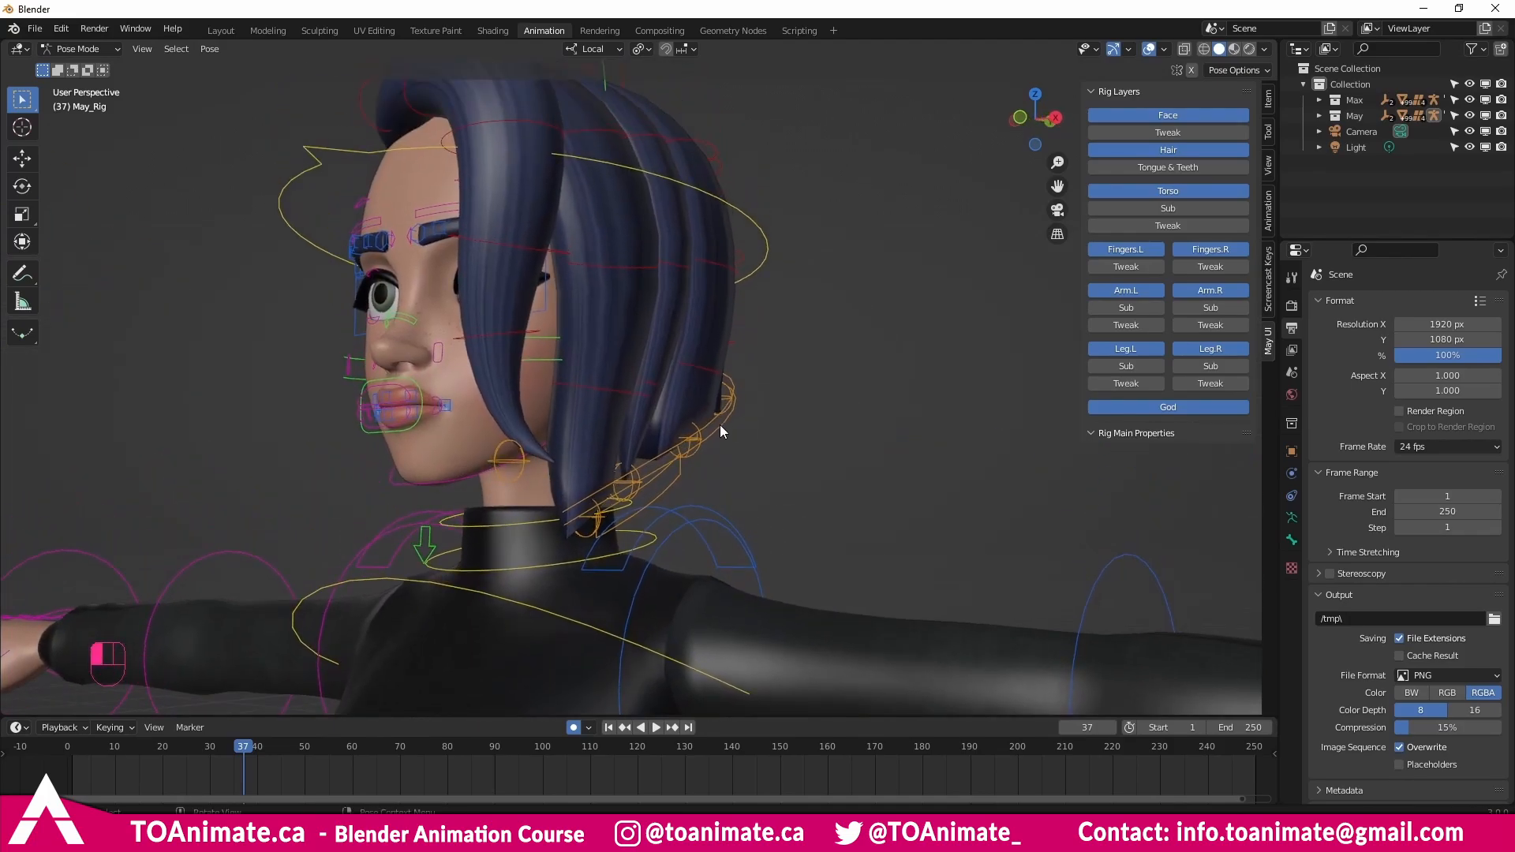
{"action": "middle_click_drag", "start_coordinate": [720, 425], "coordinate": [745, 443]}
{"action": "key", "text": "w"}
{"action": "left_click_drag", "start_coordinate": [608, 437], "coordinate": [669, 350]}
{"action": "right_click", "coordinate": [669, 350]}
{"action": "middle_click_drag", "start_coordinate": [655, 430], "coordinate": [649, 477]}
Select the hair_ik_bang control at the tip of May's bangs and try moving the front strand.
{"action": "key", "text": "q"}
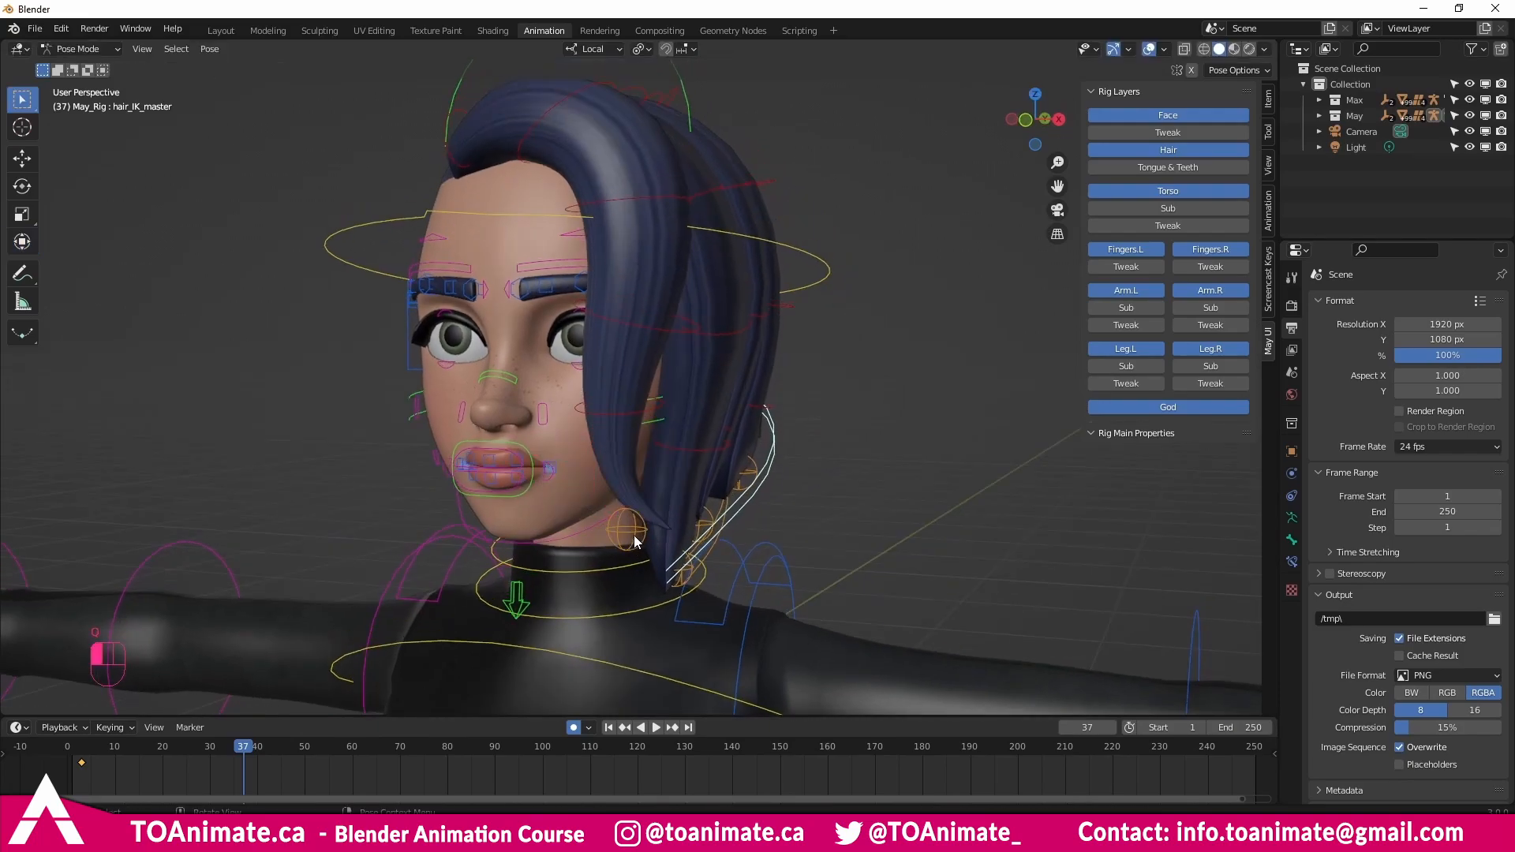
{"action": "left_click", "coordinate": [635, 542]}
{"action": "key", "text": "w"}
{"action": "left_click_drag", "start_coordinate": [629, 532], "coordinate": [671, 497]}
{"action": "left_click_drag", "start_coordinate": [671, 507], "coordinate": [675, 517]}
{"action": "right_click", "coordinate": [675, 517]}
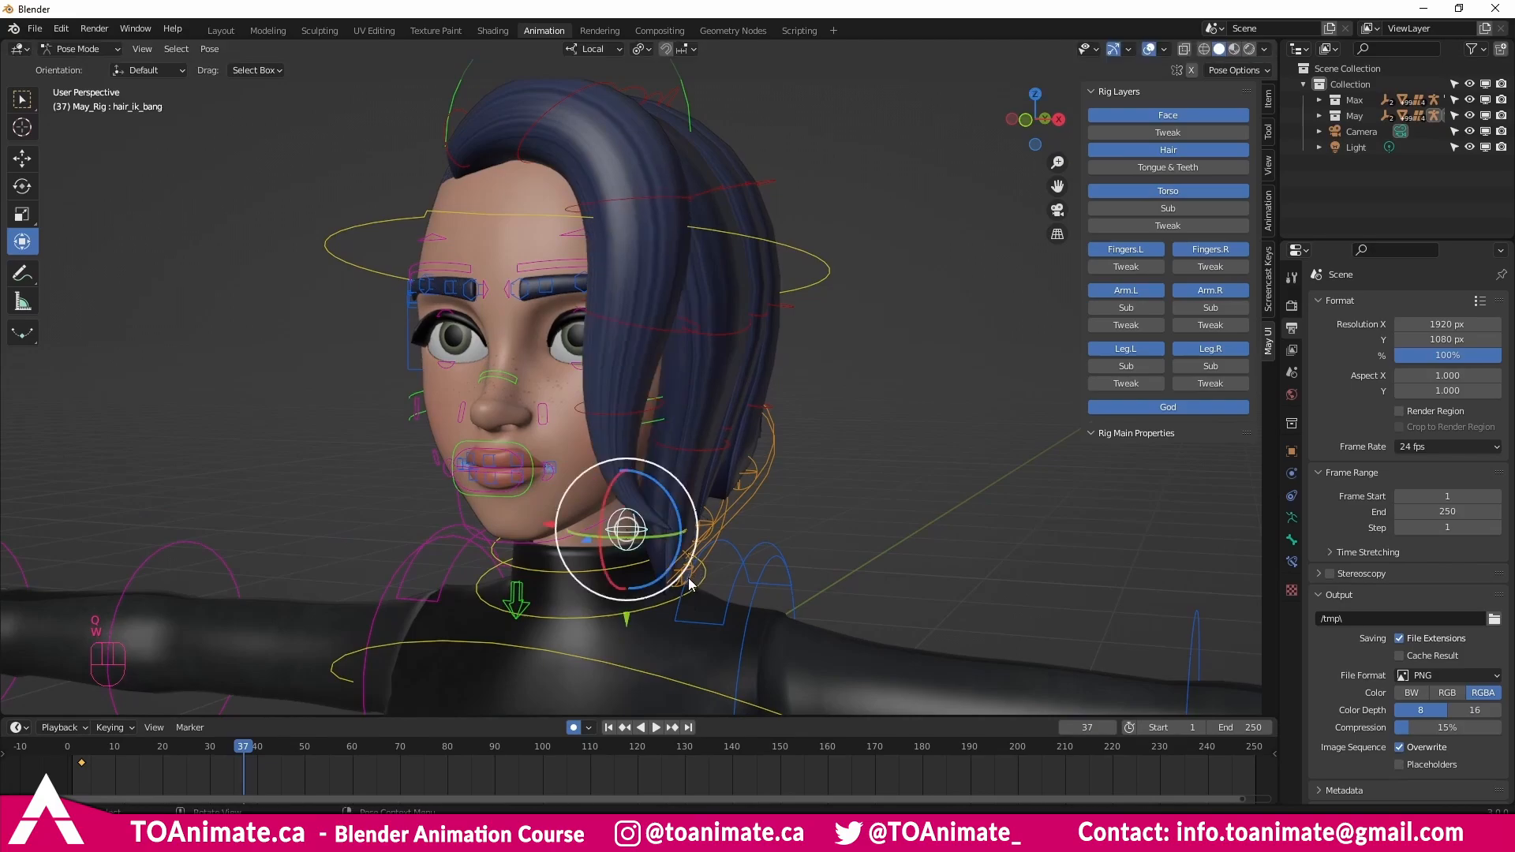
Select the hair_ik_01 control and try moving the tip of that single hair strand by about 0.03 m.
{"action": "left_click", "coordinate": [693, 582]}
{"action": "middle_click_drag", "start_coordinate": [752, 580], "coordinate": [724, 562]}
{"action": "left_click_drag", "start_coordinate": [602, 568], "coordinate": [642, 531]}
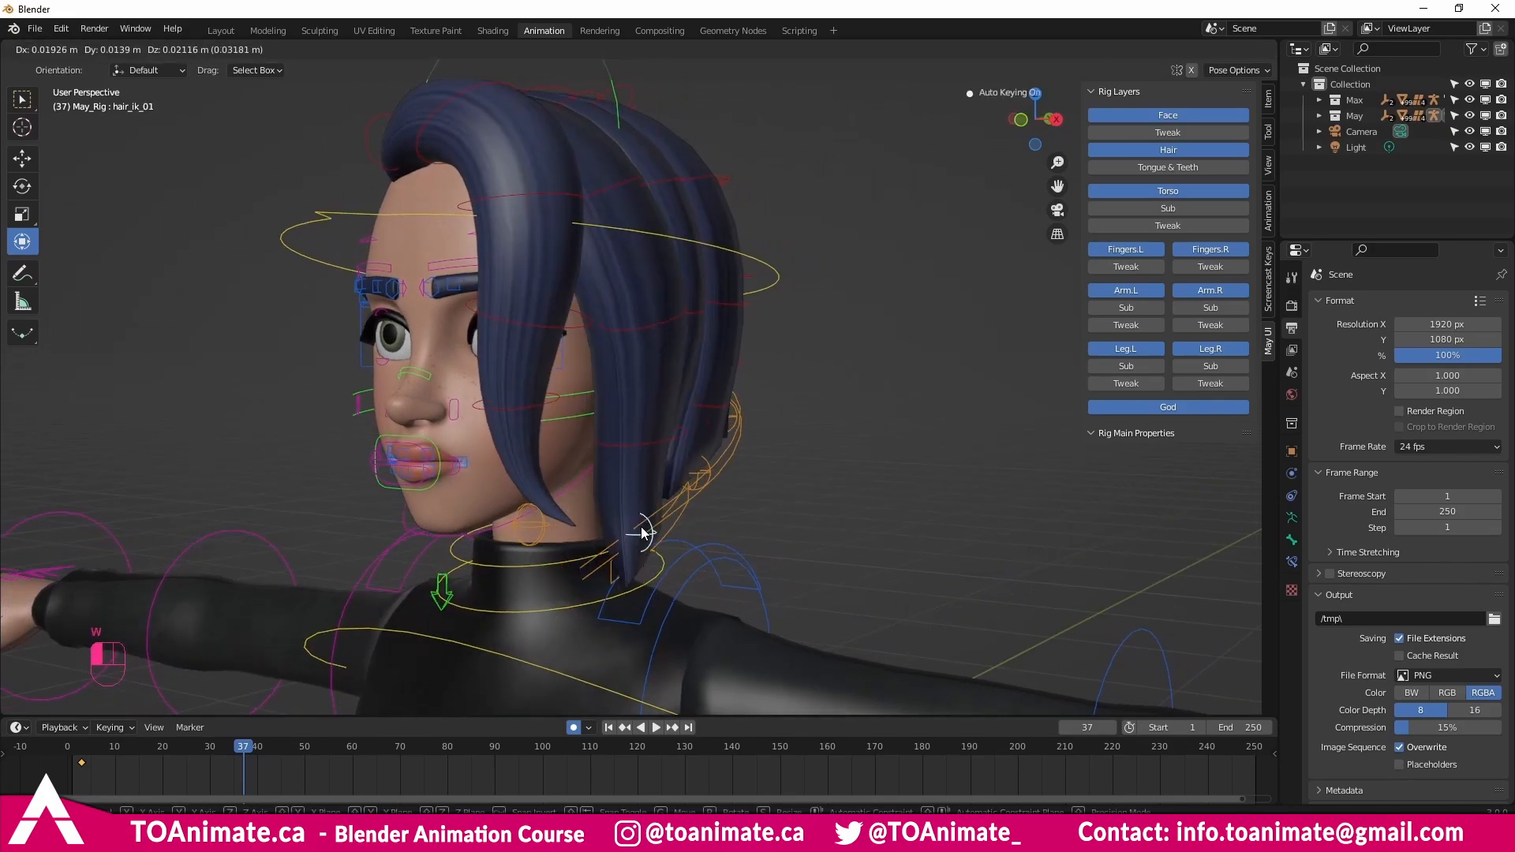
{"action": "right_click", "coordinate": [642, 532]}
Select the hair_bang_fk.001 control at the root of May's bangs and try rotating it.
{"action": "middle_click_drag", "start_coordinate": [530, 274], "coordinate": [631, 367], "text": "shift"}
{"action": "left_click", "coordinate": [593, 192]}
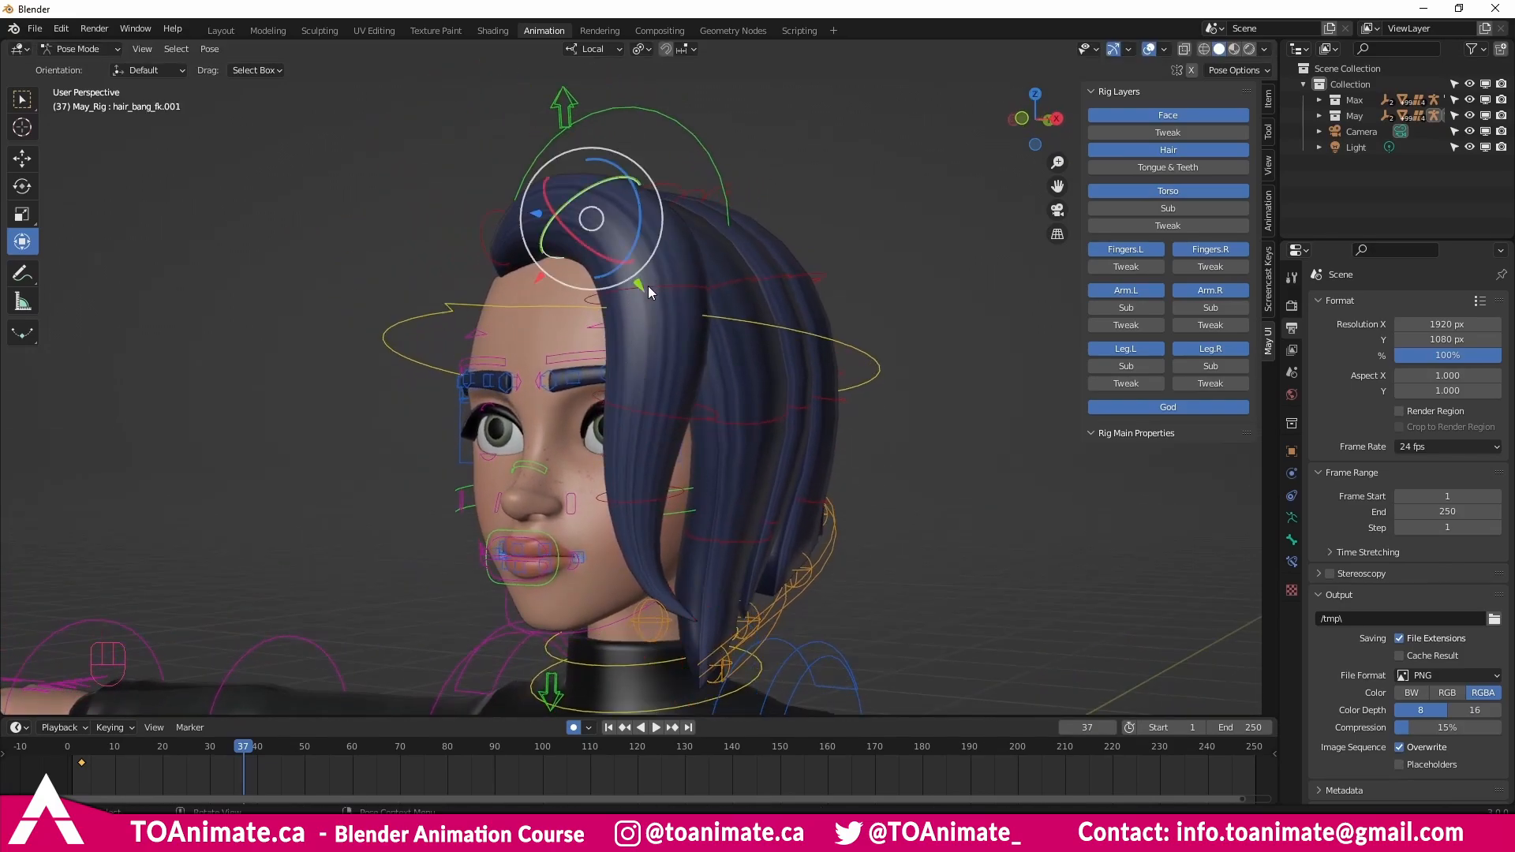
{"action": "left_click_drag", "start_coordinate": [633, 180], "coordinate": [650, 203]}
{"action": "right_click", "coordinate": [652, 205]}
Return to object mode, deselect the May rig and frame both characters at full length.
{"action": "scroll", "coordinate": [832, 380], "scroll_direction": "down", "scroll_amount": 3}
{"action": "scroll", "coordinate": [831, 385], "scroll_direction": "down", "scroll_amount": 8}
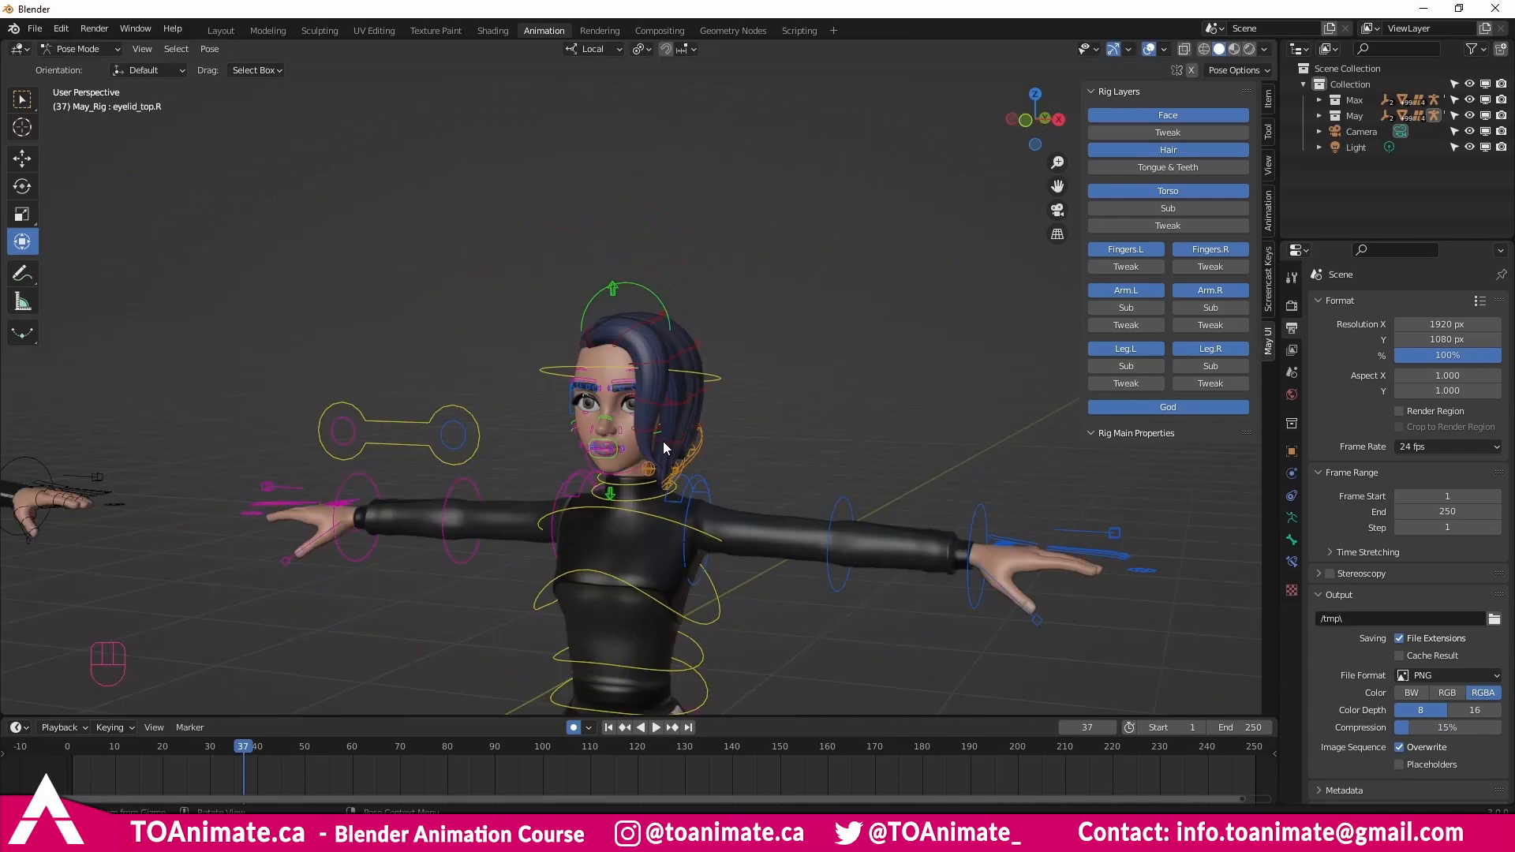
{"action": "key", "text": "ctrl+Tab"}
{"action": "middle_click_drag", "start_coordinate": [471, 423], "coordinate": [522, 483]}
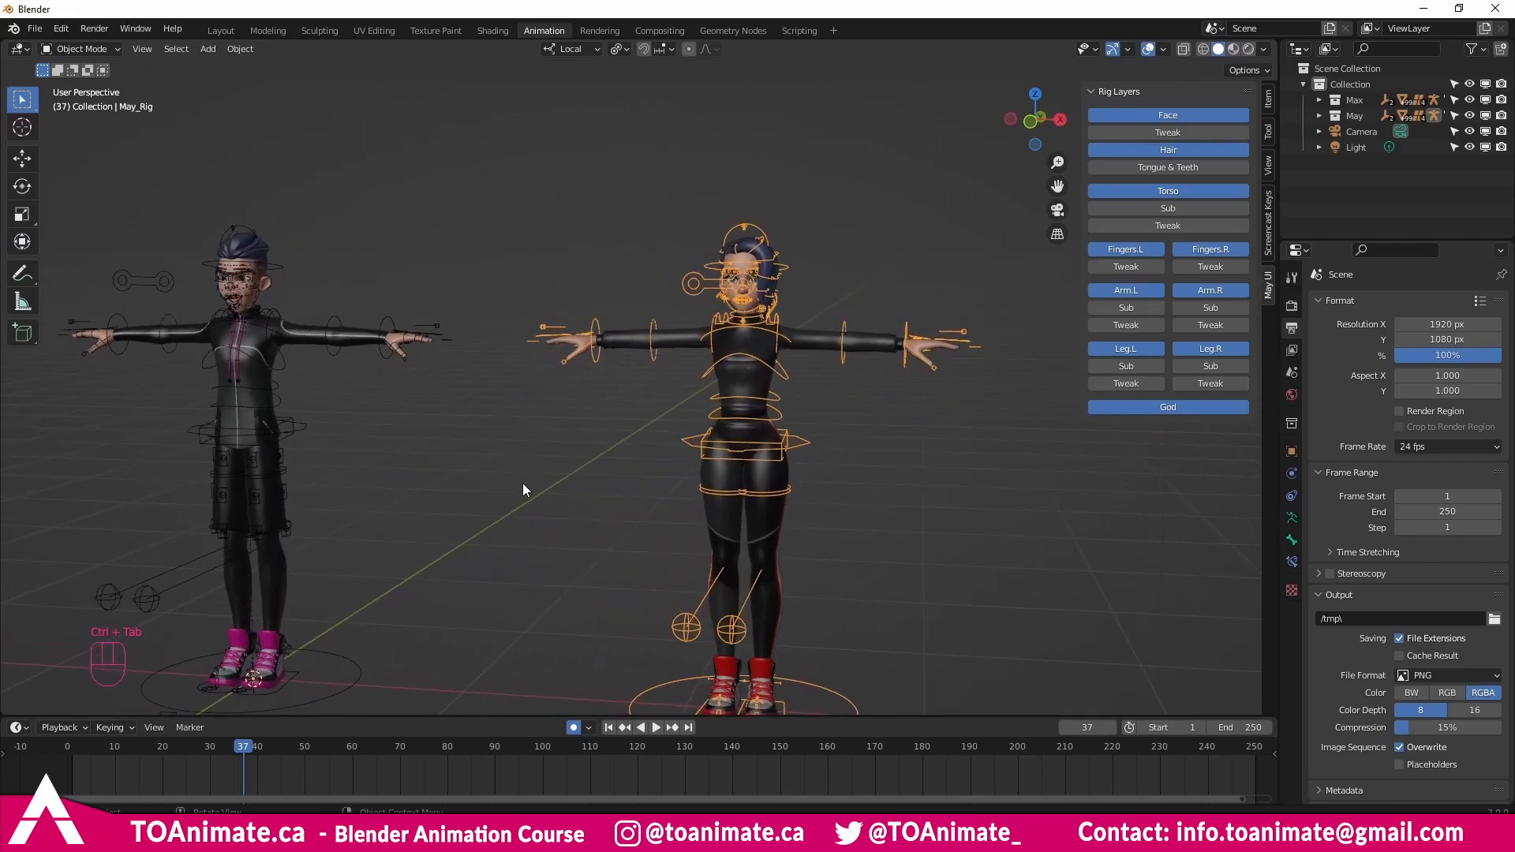
{"action": "left_click", "coordinate": [524, 485]}
{"action": "middle_click_drag", "start_coordinate": [584, 618], "coordinate": [628, 518], "text": "shift"}
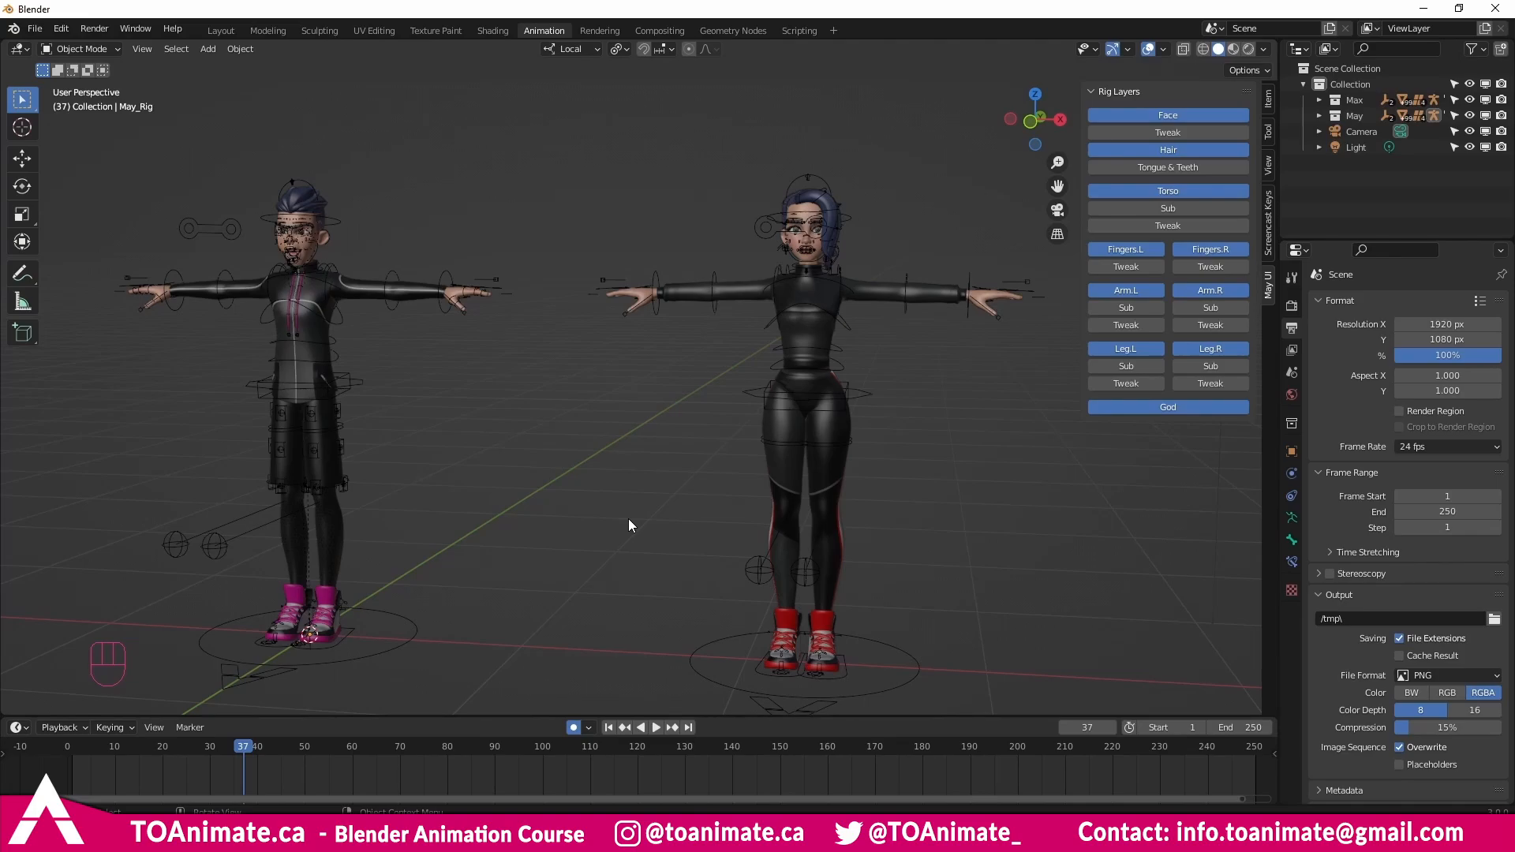
Select the Max rig in place of the May rig and put it in pose mode.
{"action": "middle_click_drag", "start_coordinate": [622, 411], "coordinate": [652, 440], "text": "shift"}
{"action": "key", "text": "ctrl+Tab"}
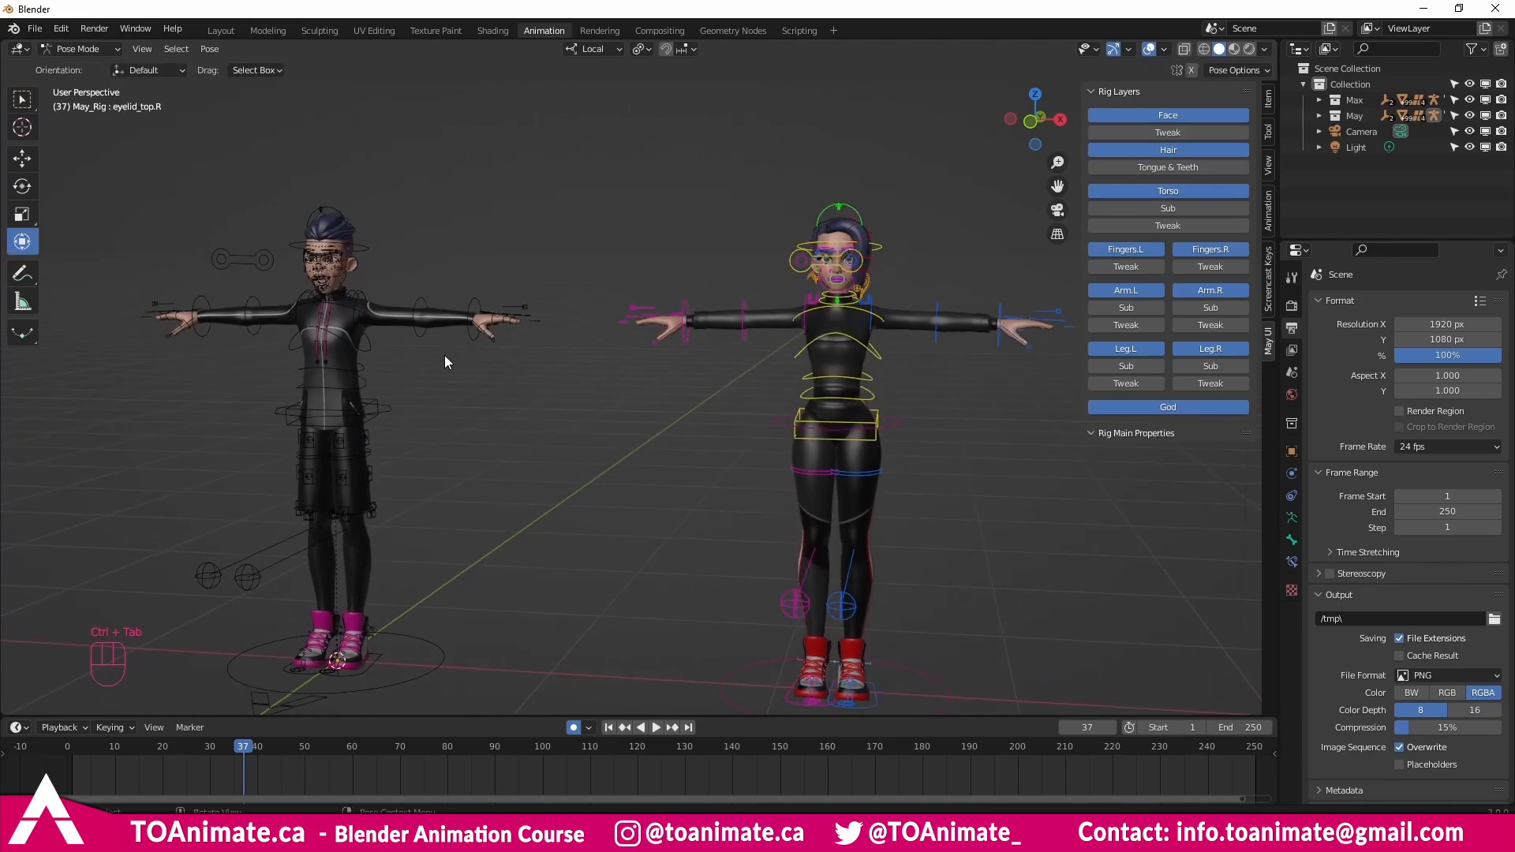
{"action": "key", "text": "ctrl+Tab"}
{"action": "left_click", "coordinate": [419, 339]}
{"action": "key", "text": "ctrl+Tab"}
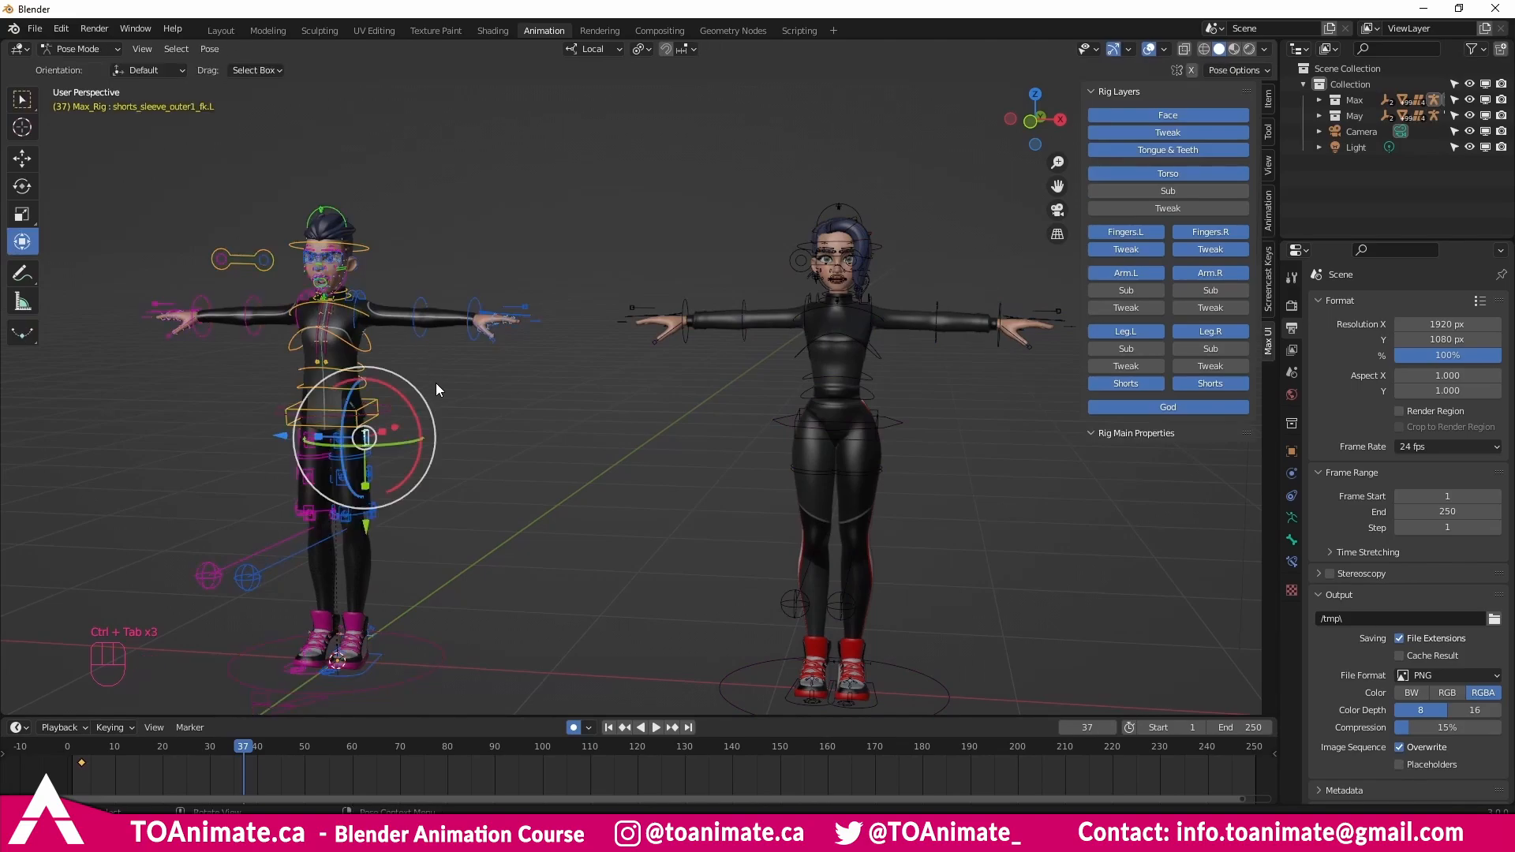
{"action": "left_click", "coordinate": [465, 380]}
Examine Max's rig controls in pose mode from the full body up to a frontal close-up of the face.
{"action": "middle_click_drag", "start_coordinate": [466, 380], "coordinate": [665, 433], "text": "shift"}
{"action": "scroll", "coordinate": [665, 433], "scroll_direction": "up", "scroll_amount": 3}
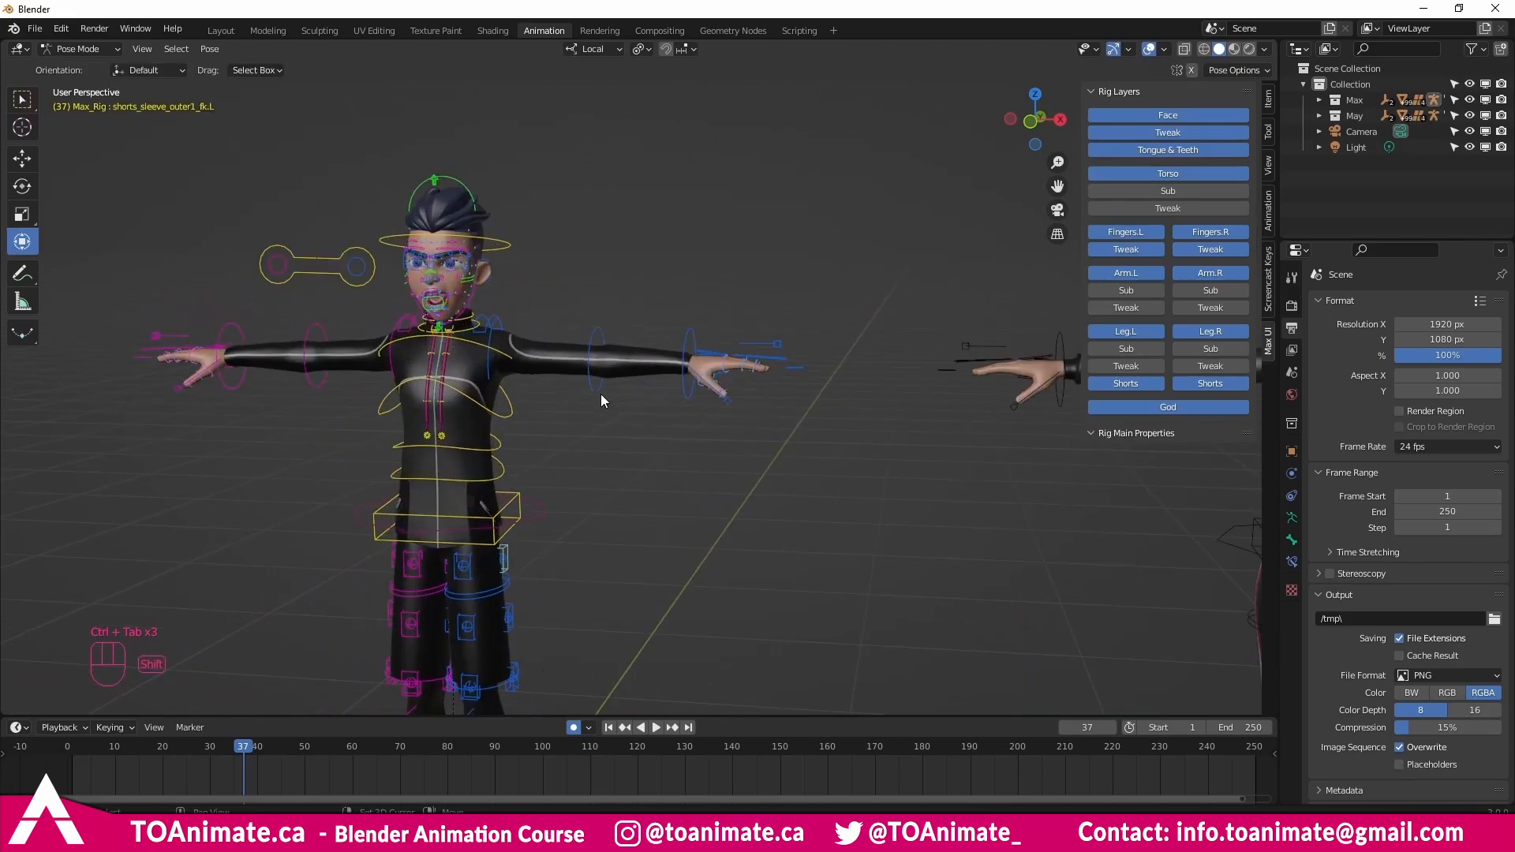
{"action": "middle_click_drag", "start_coordinate": [600, 395], "coordinate": [665, 517], "text": "shift"}
{"action": "scroll", "coordinate": [722, 480], "scroll_direction": "down", "scroll_amount": 5}
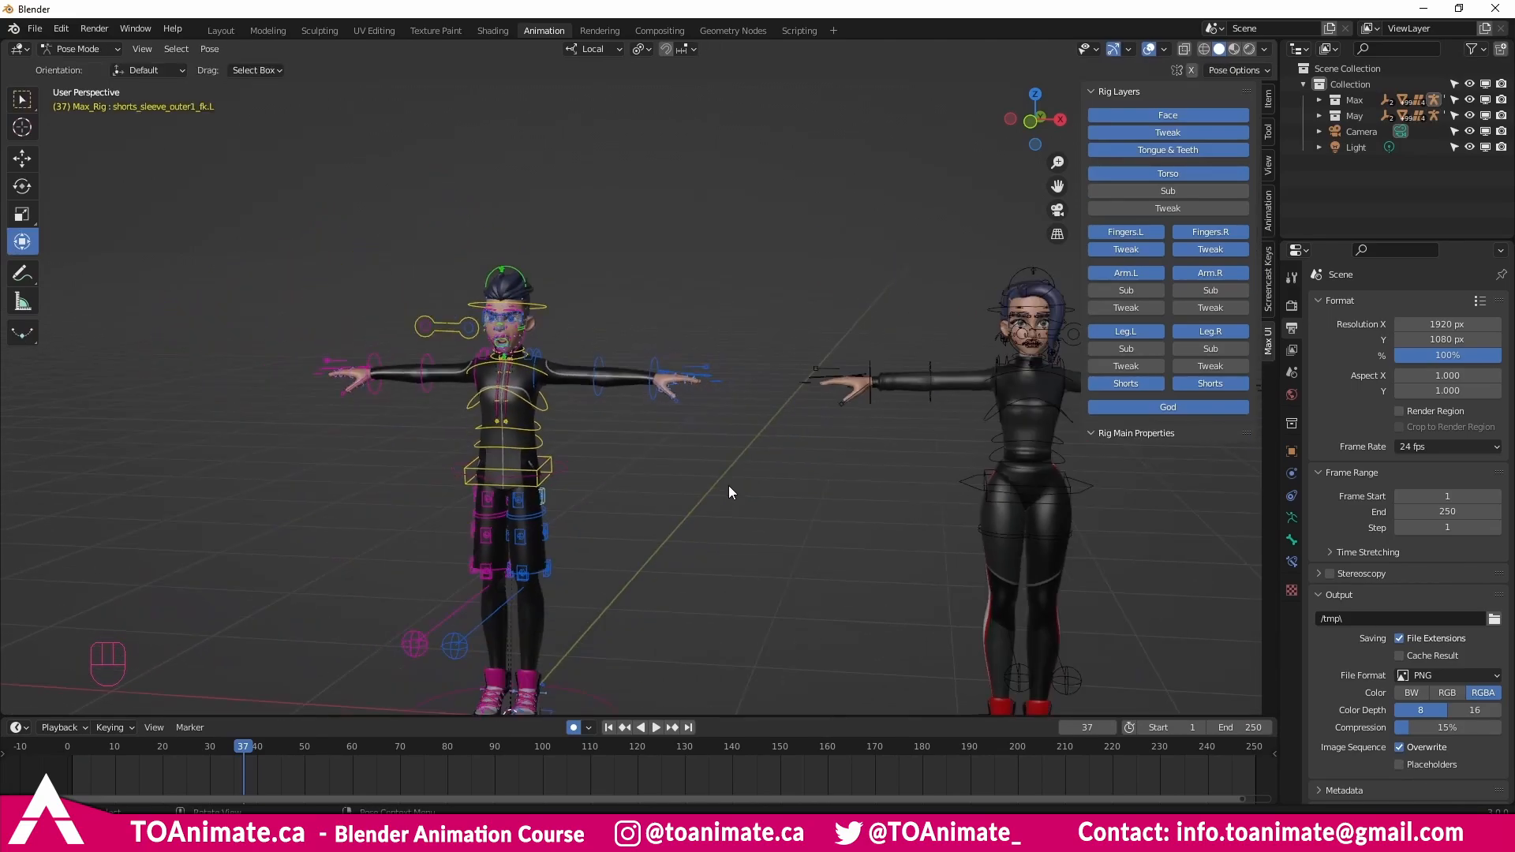
{"action": "scroll", "coordinate": [611, 393], "scroll_direction": "up", "scroll_amount": 6}
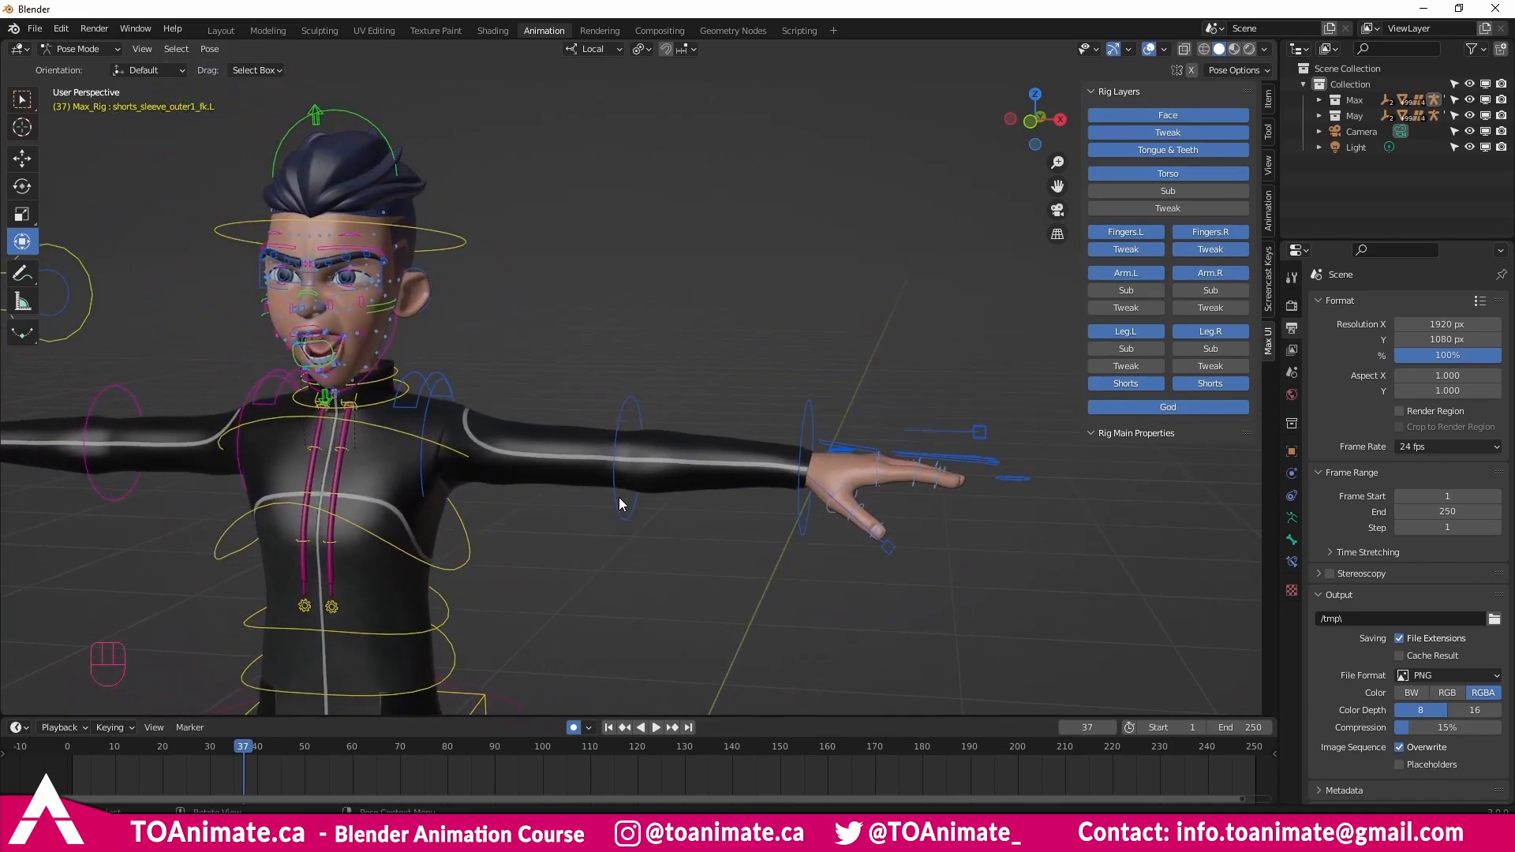
{"action": "middle_click_drag", "start_coordinate": [457, 327], "coordinate": [752, 369], "text": "shift"}
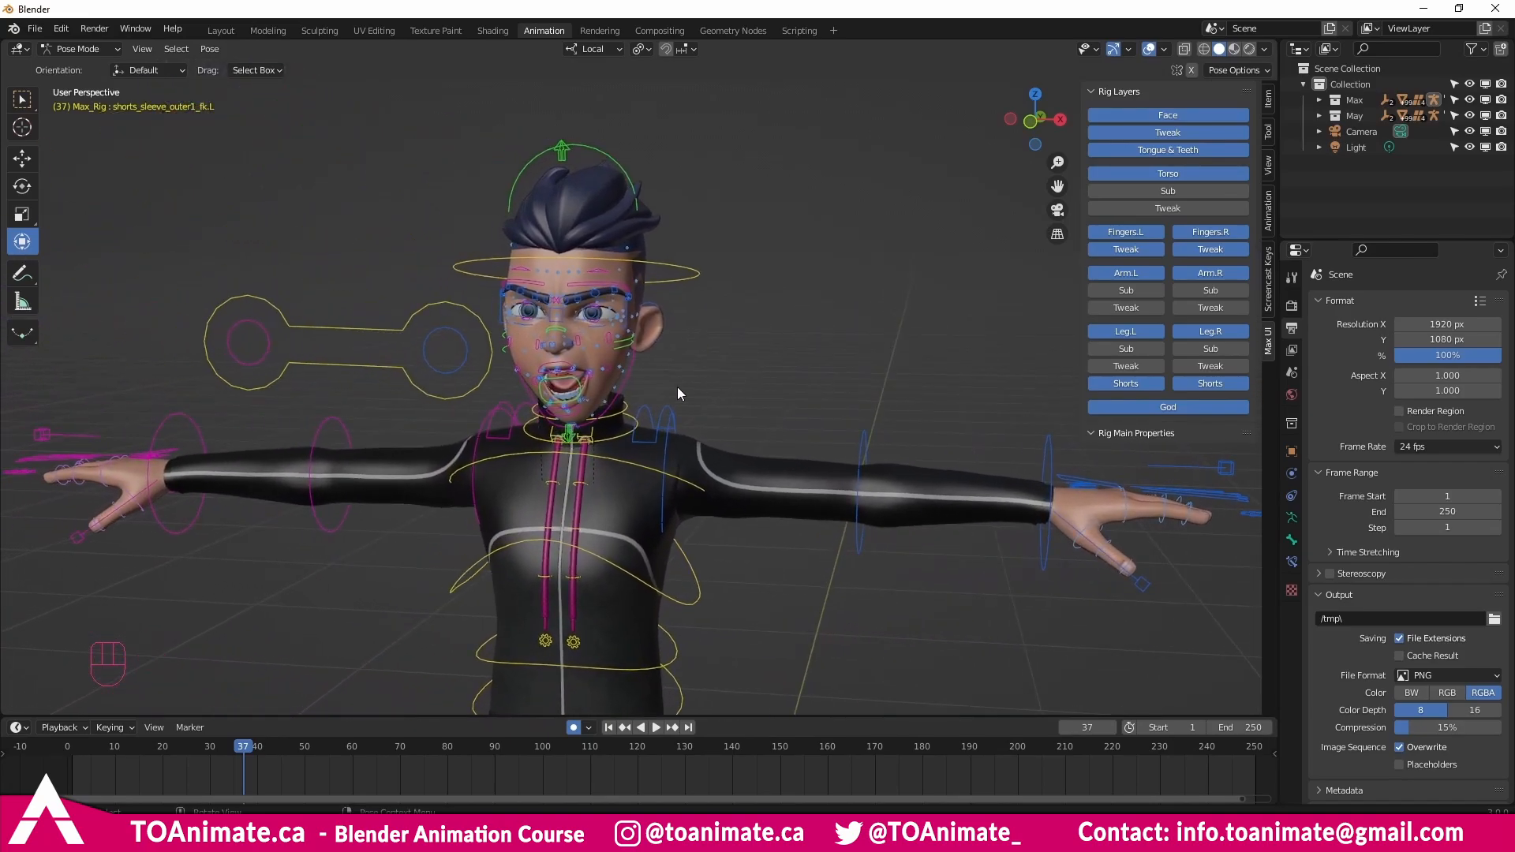
{"action": "key", "text": "ctrl+Tab"}
{"action": "key", "text": "ctrl+Tab"}
{"action": "scroll", "coordinate": [695, 348], "scroll_direction": "up", "scroll_amount": 4}
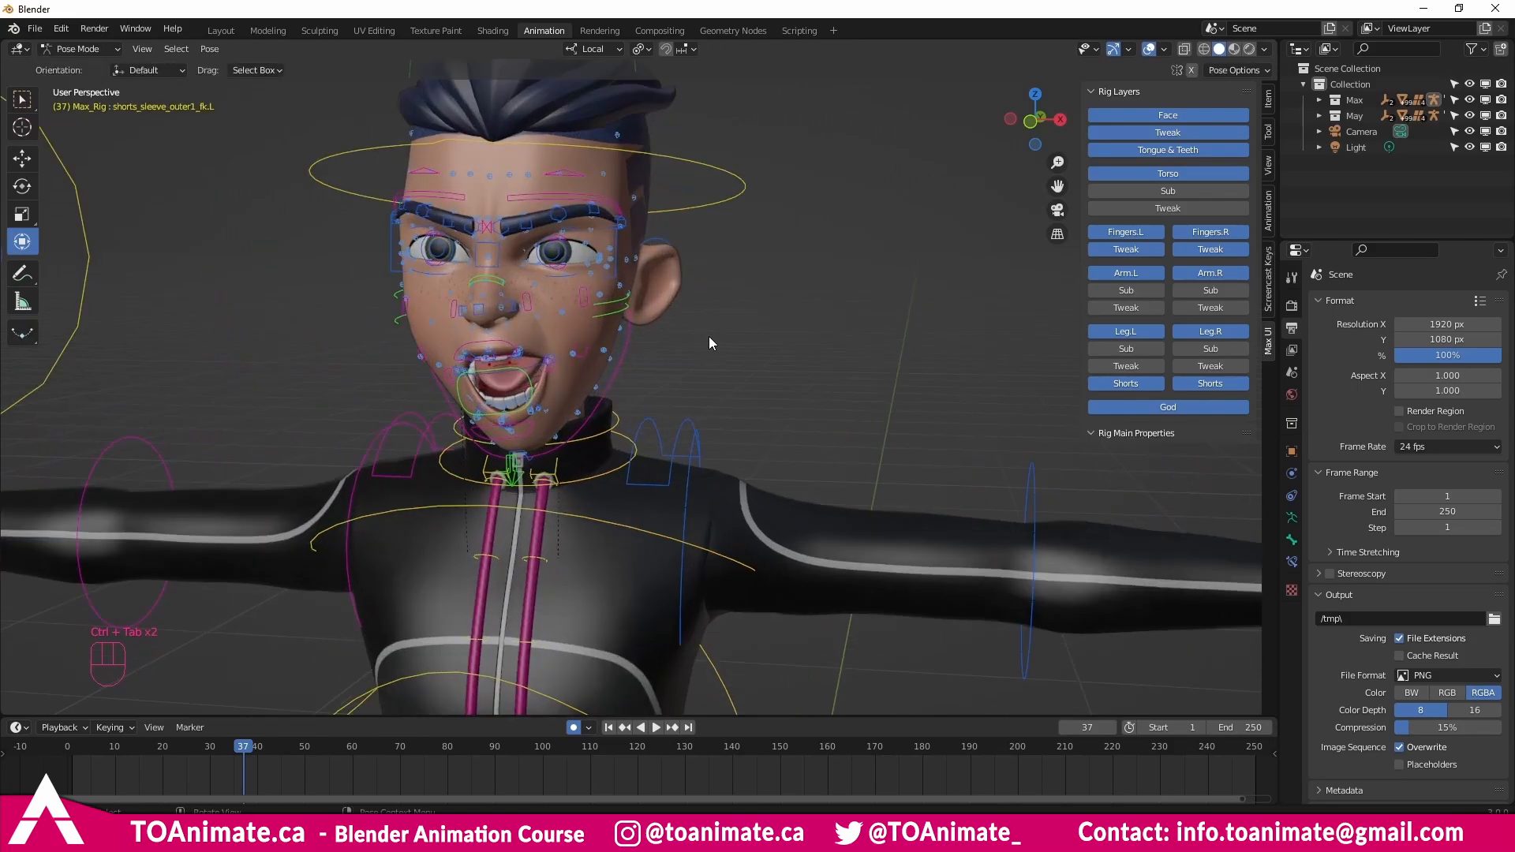
{"action": "scroll", "coordinate": [698, 413], "scroll_direction": "up", "scroll_amount": 3}
{"action": "middle_click_drag", "start_coordinate": [699, 406], "coordinate": [784, 369]}
{"action": "scroll", "coordinate": [720, 394], "scroll_direction": "down", "scroll_amount": 2}
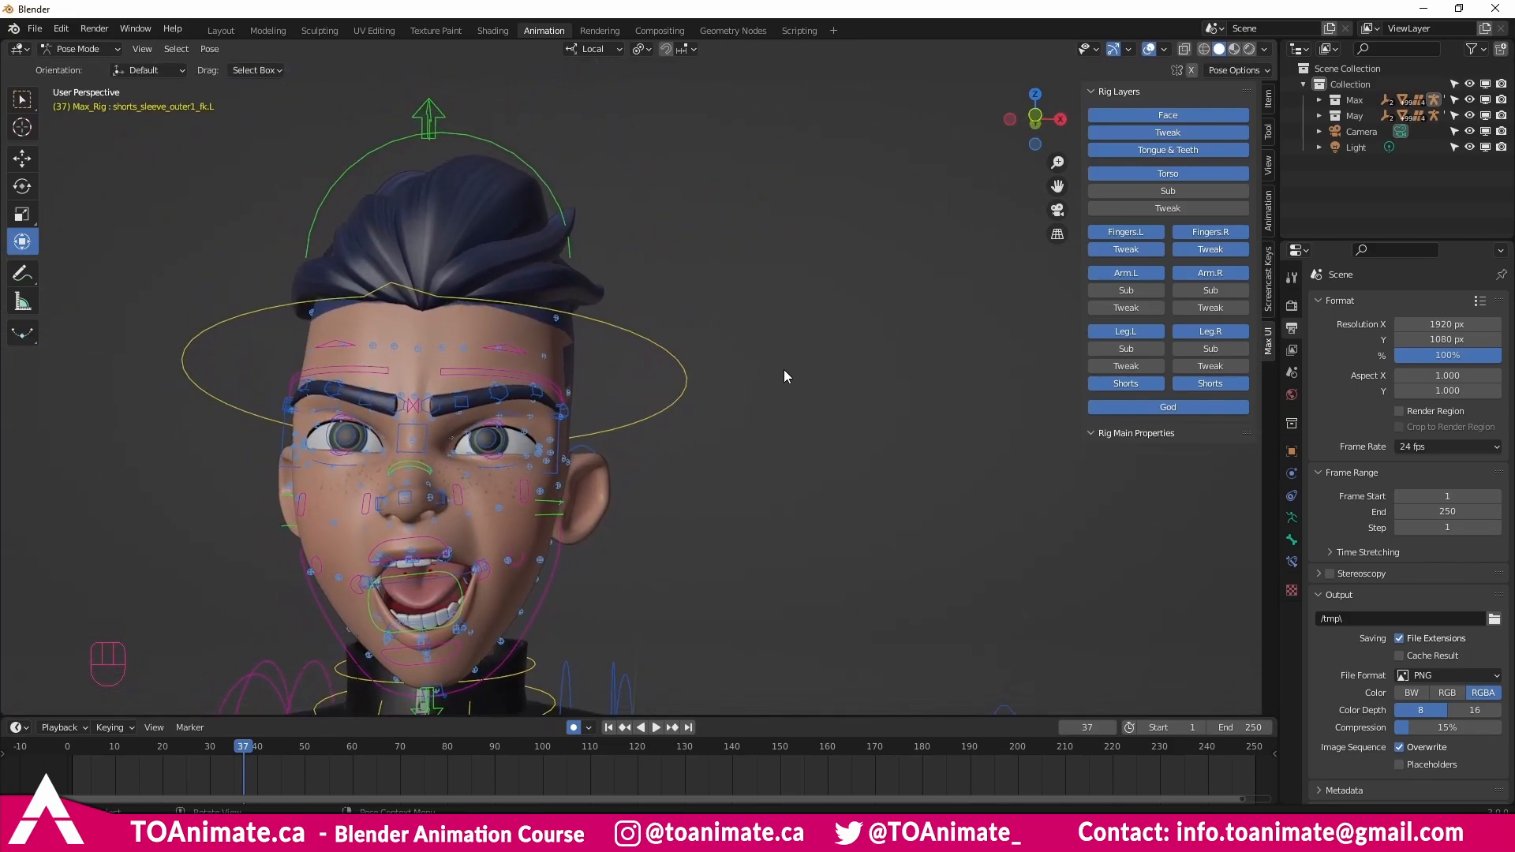